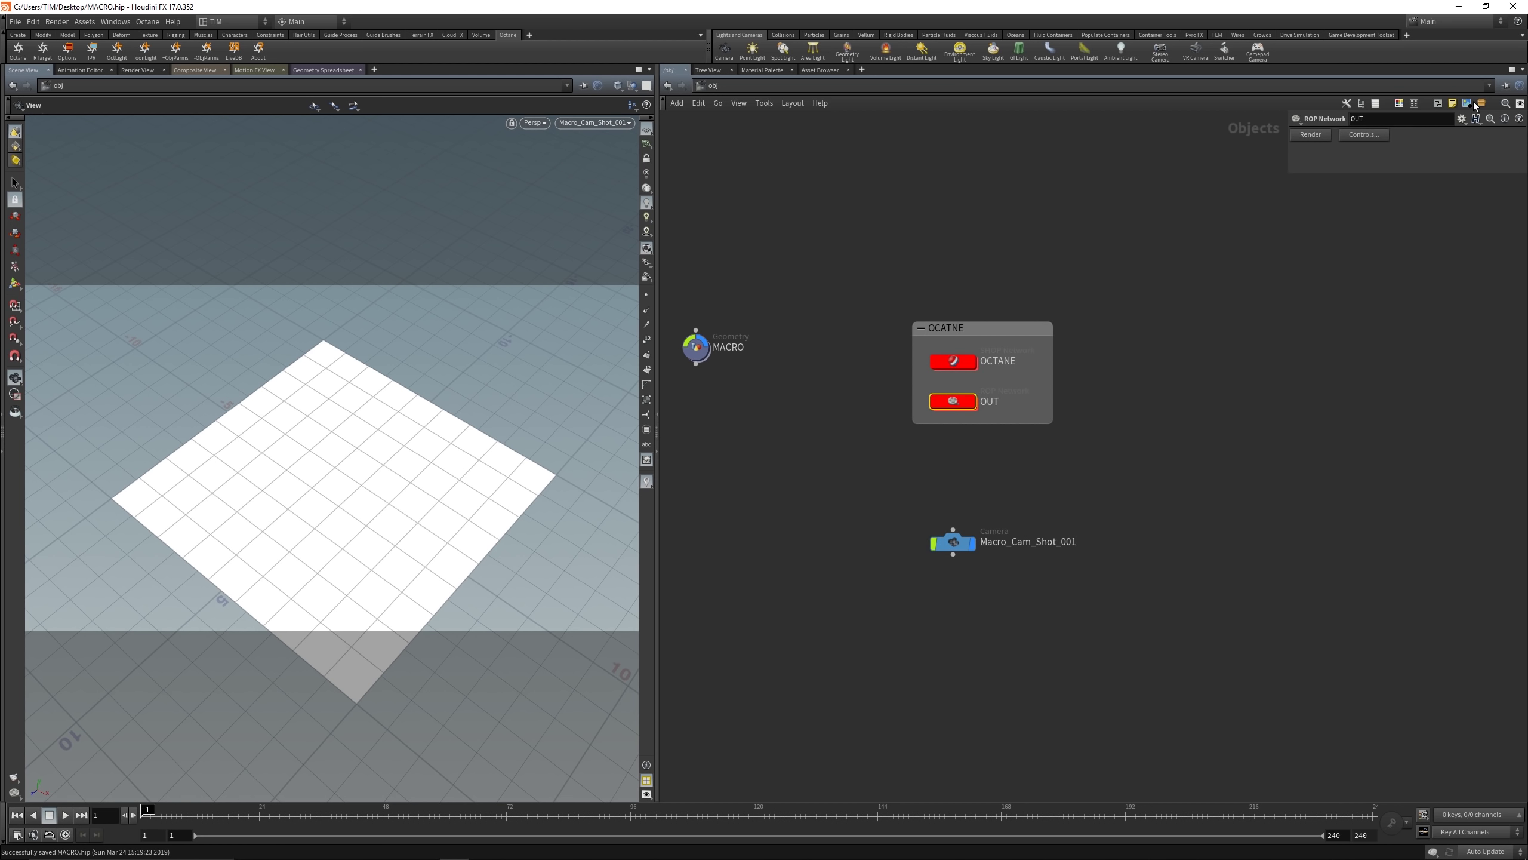
Step: Add Octane_ROP1's Render camera and IPR camera parameters to the OUT network's parameter interface, accept it and return to the object level
left_click(1463, 119)
left_click(1464, 133)
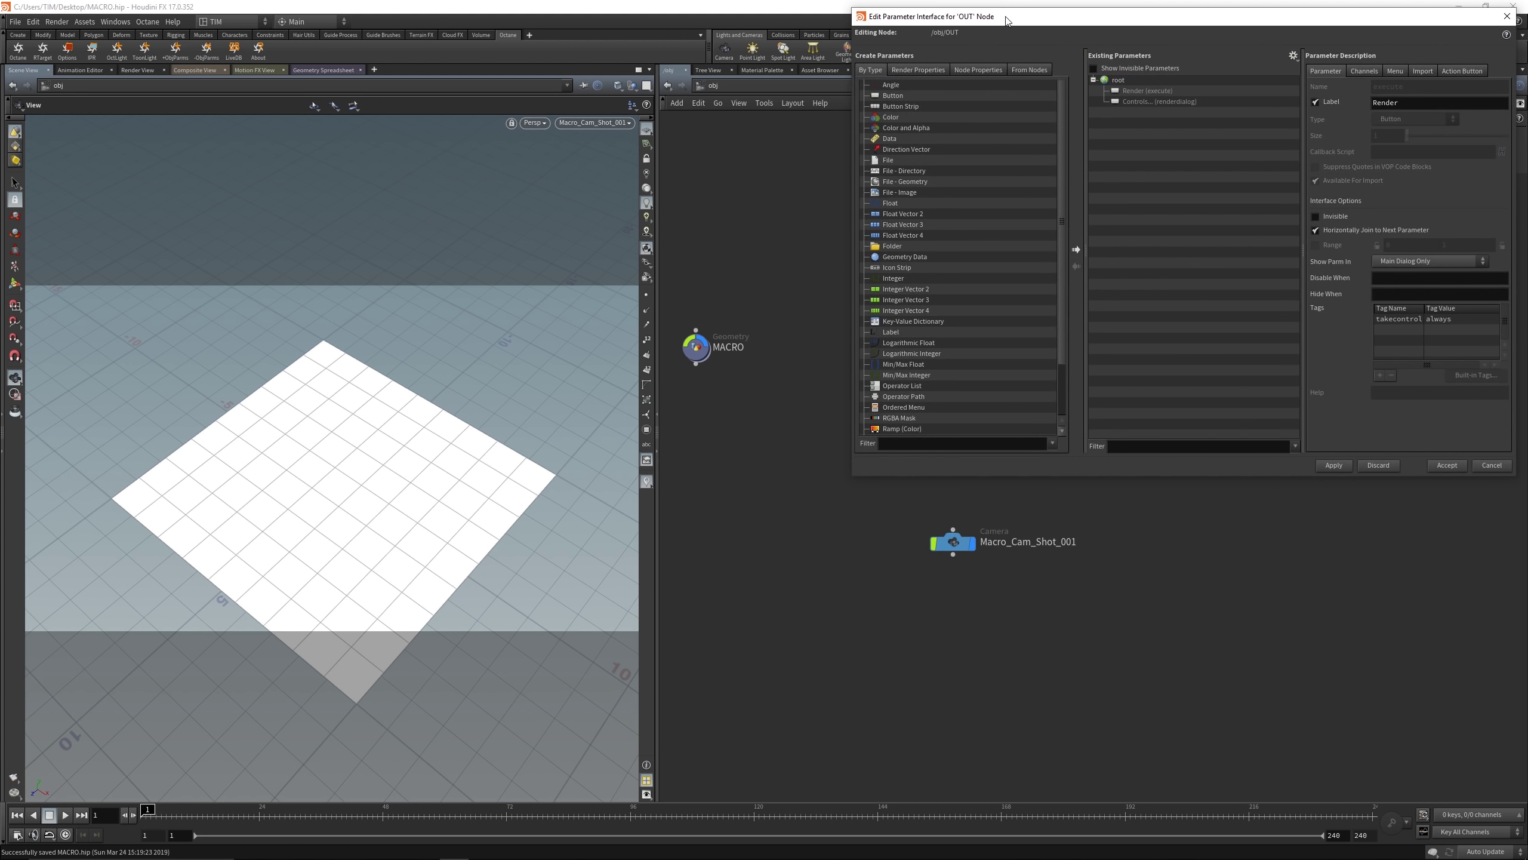
left_click_drag(1008, 21, 301, 163)
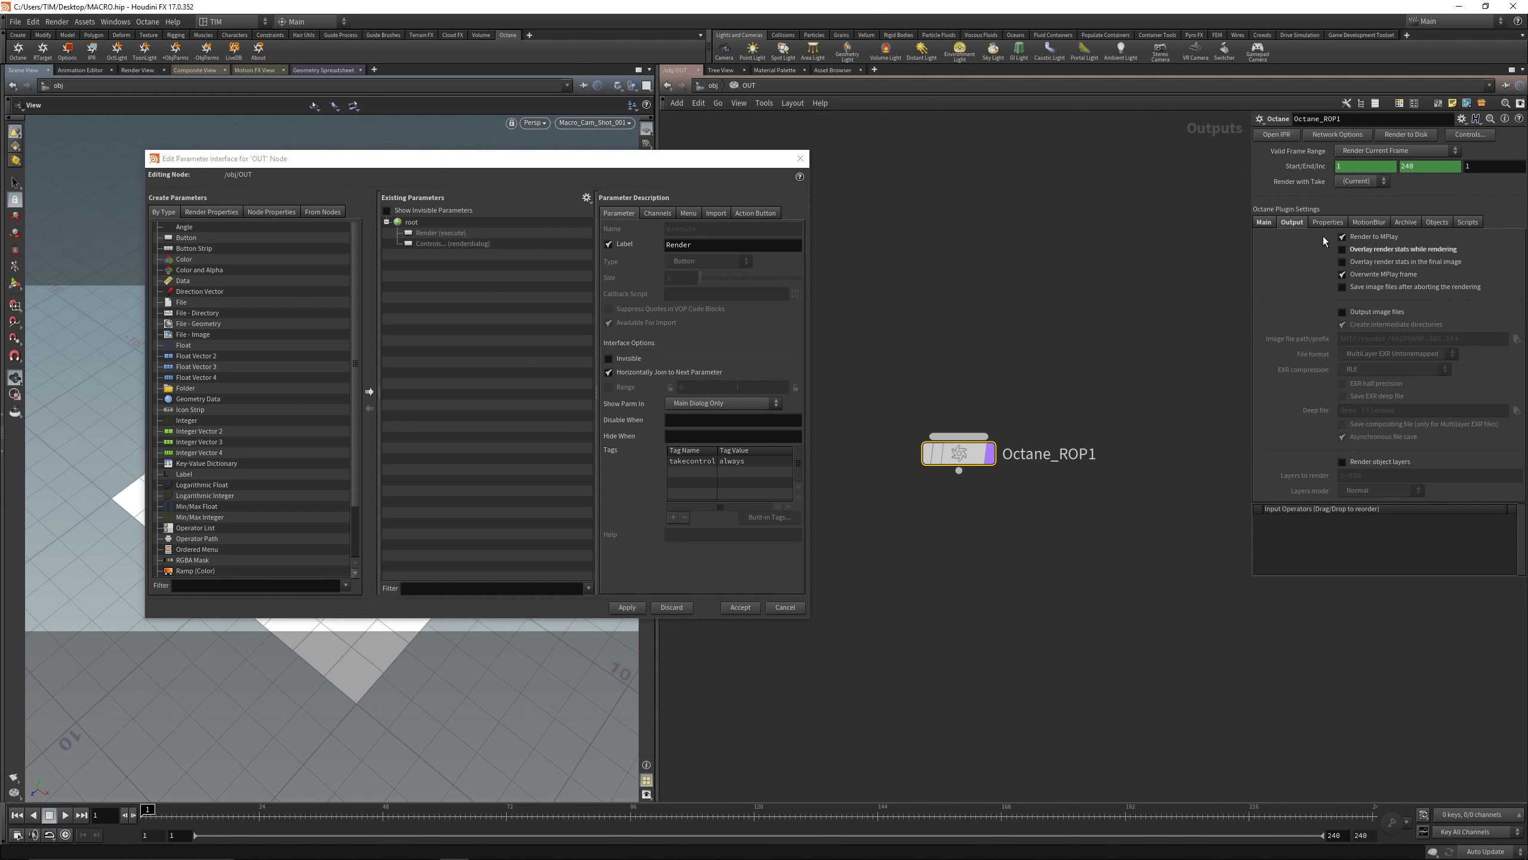
left_click(1263, 221)
left_click_drag(1308, 239, 413, 225)
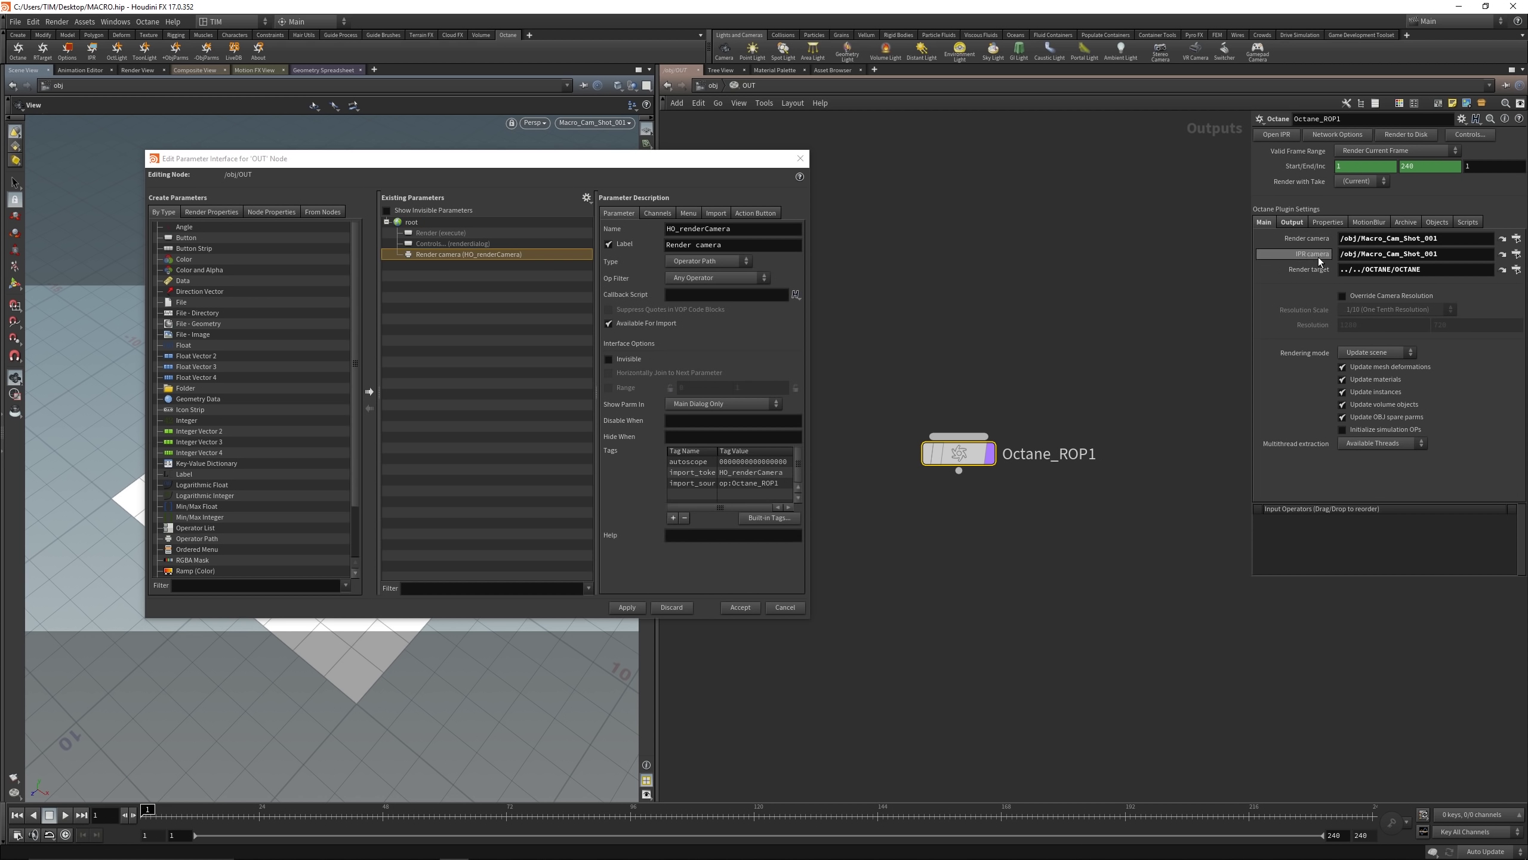
left_click_drag(1311, 254, 412, 227)
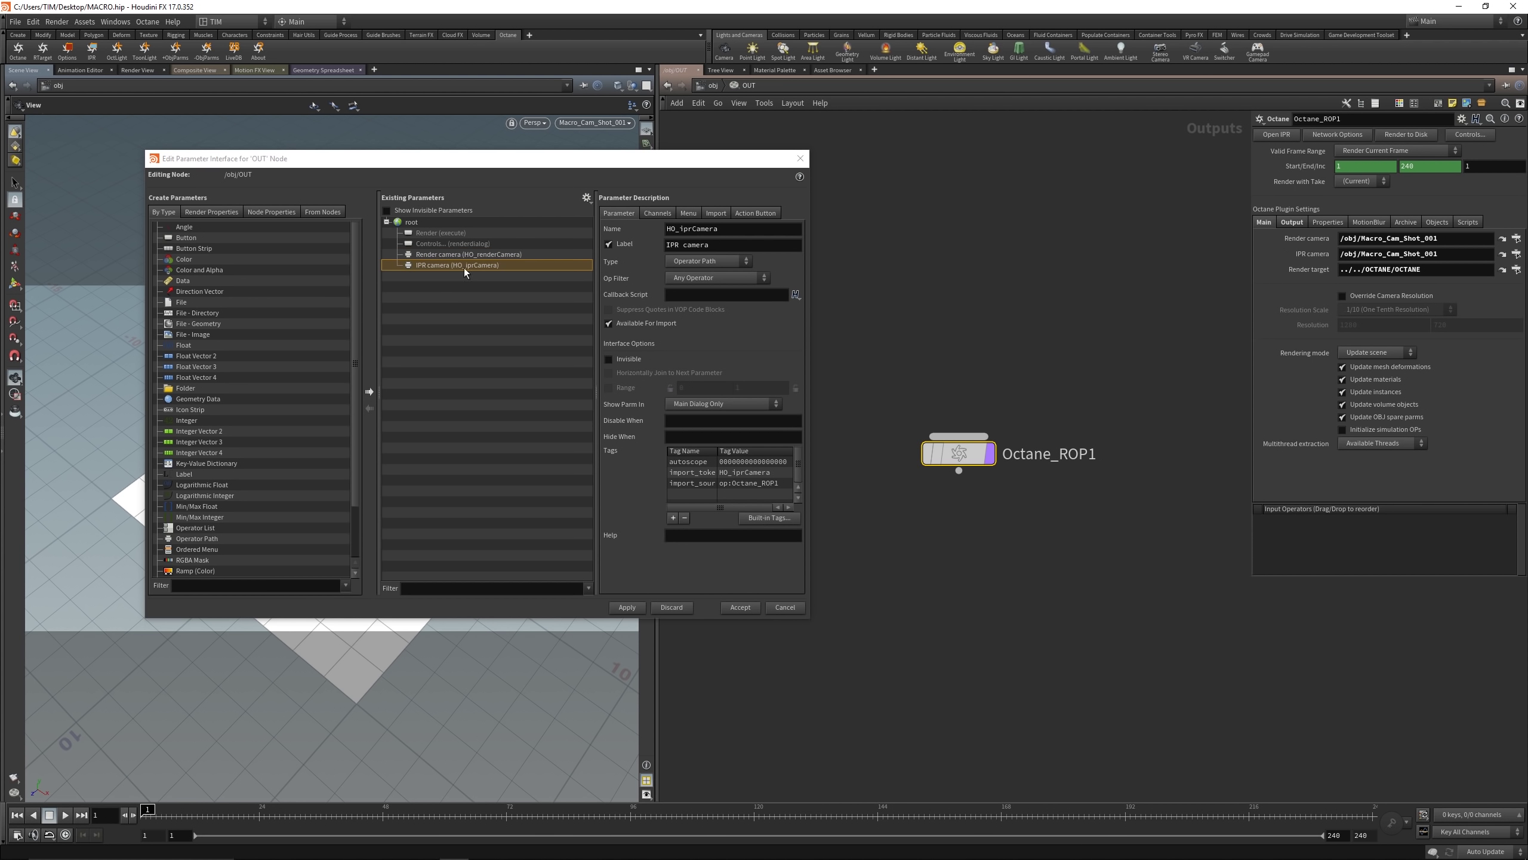
left_click(625, 606)
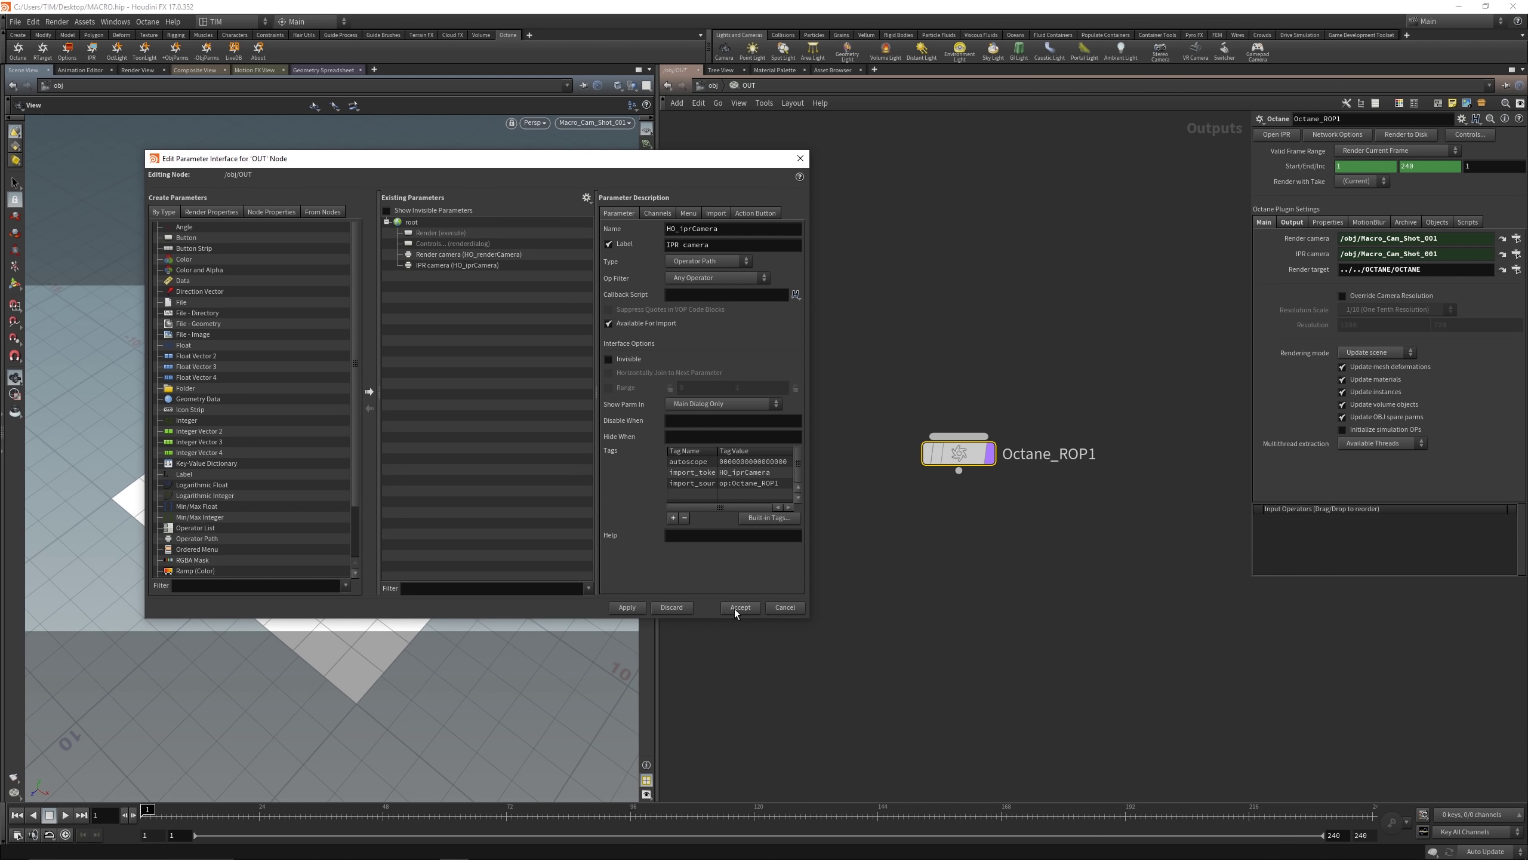
left_click(740, 606)
key("u")
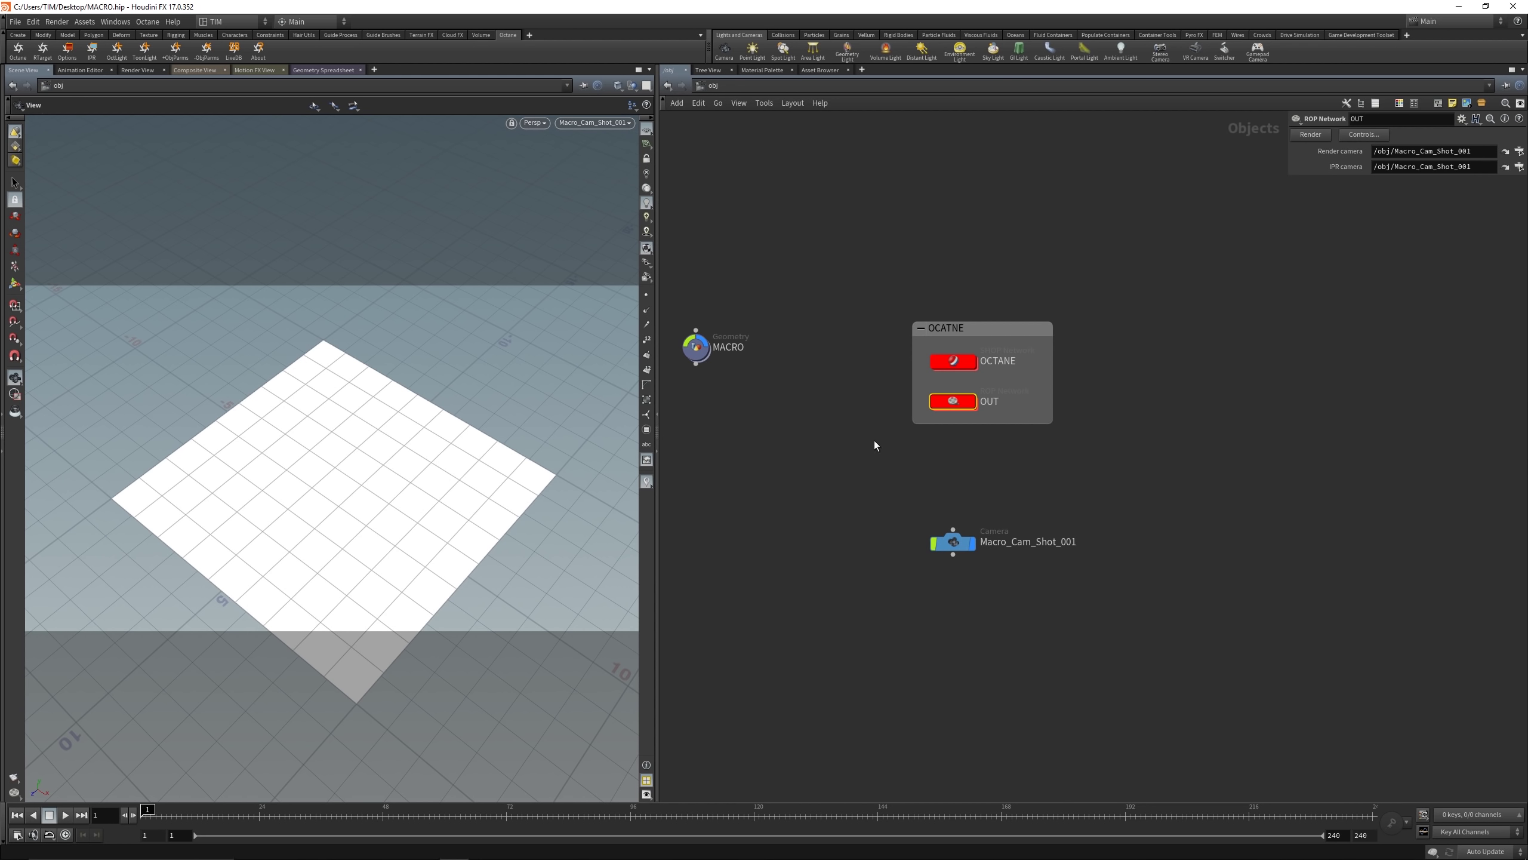
Step: Select the MACRO geometry object in the object network and save the scene
middle_click_drag(888, 461, 1030, 485)
left_click(972, 542)
left_click(884, 451)
left_click(868, 398)
key("ctrl+s")
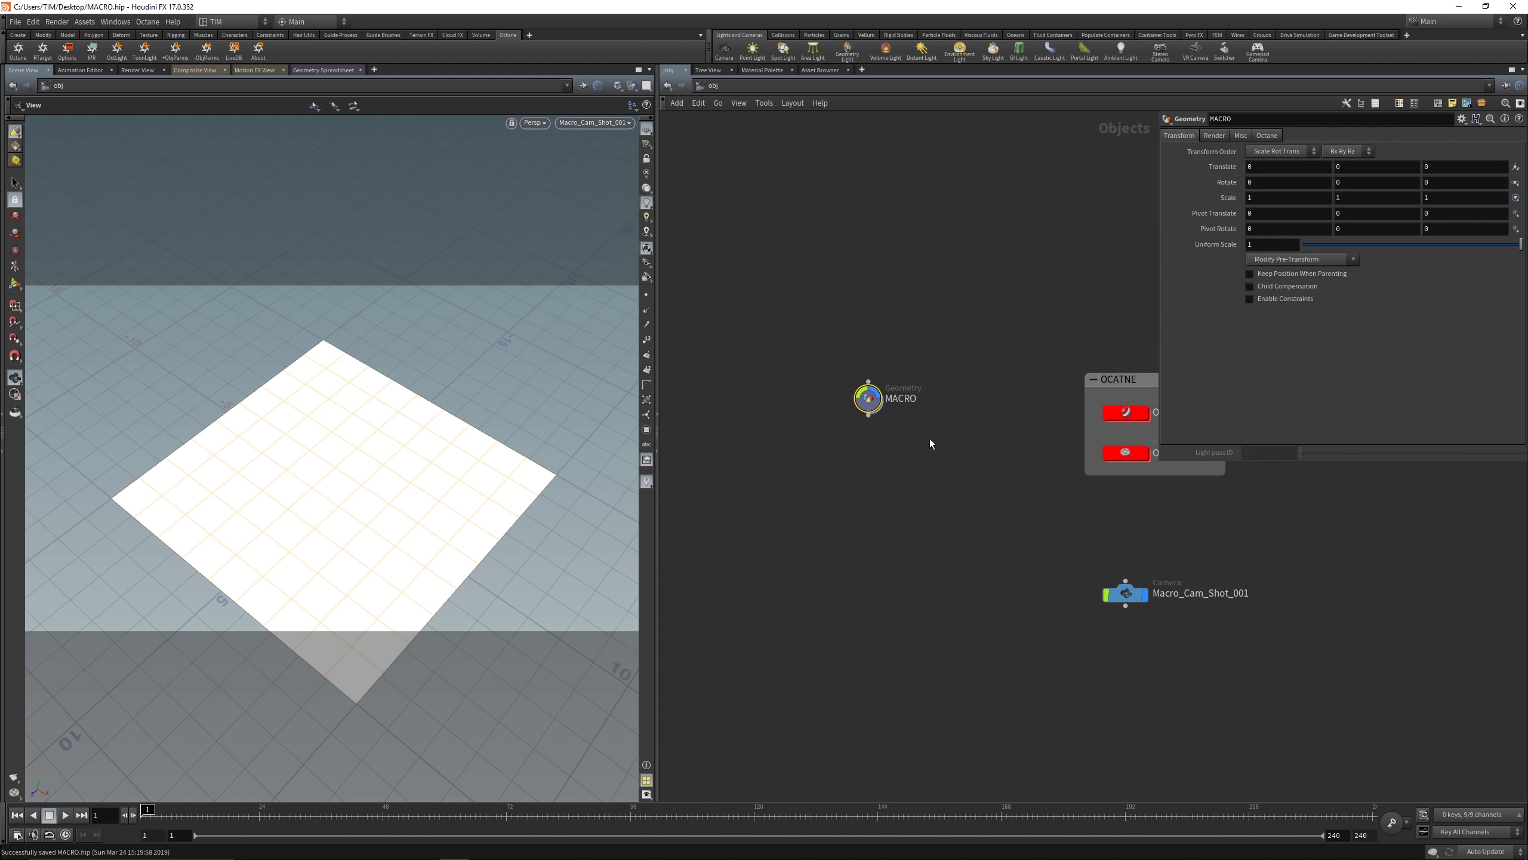
Step: Lock Macro_Cam_Shot_001 to the view and reframe it closer to the plane
left_click(675, 267)
left_click(646, 158)
right_click_drag(391, 354, 386, 481)
middle_click_drag(385, 481, 424, 403)
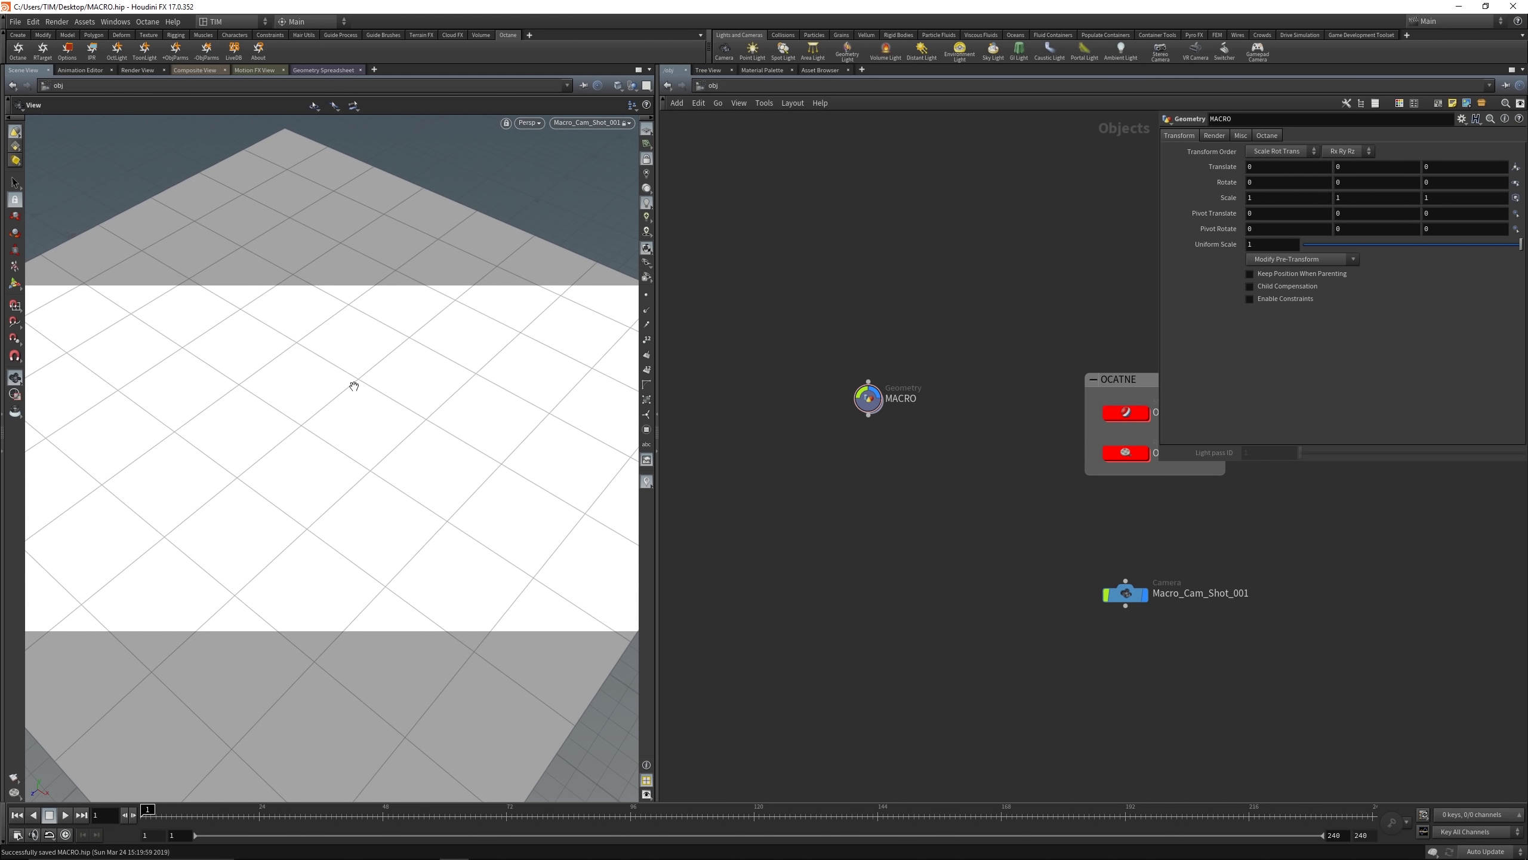
Step: Inside the MACRO geometry, display grid1, then detach the MAT node from it and set it aside
double_click(868, 399)
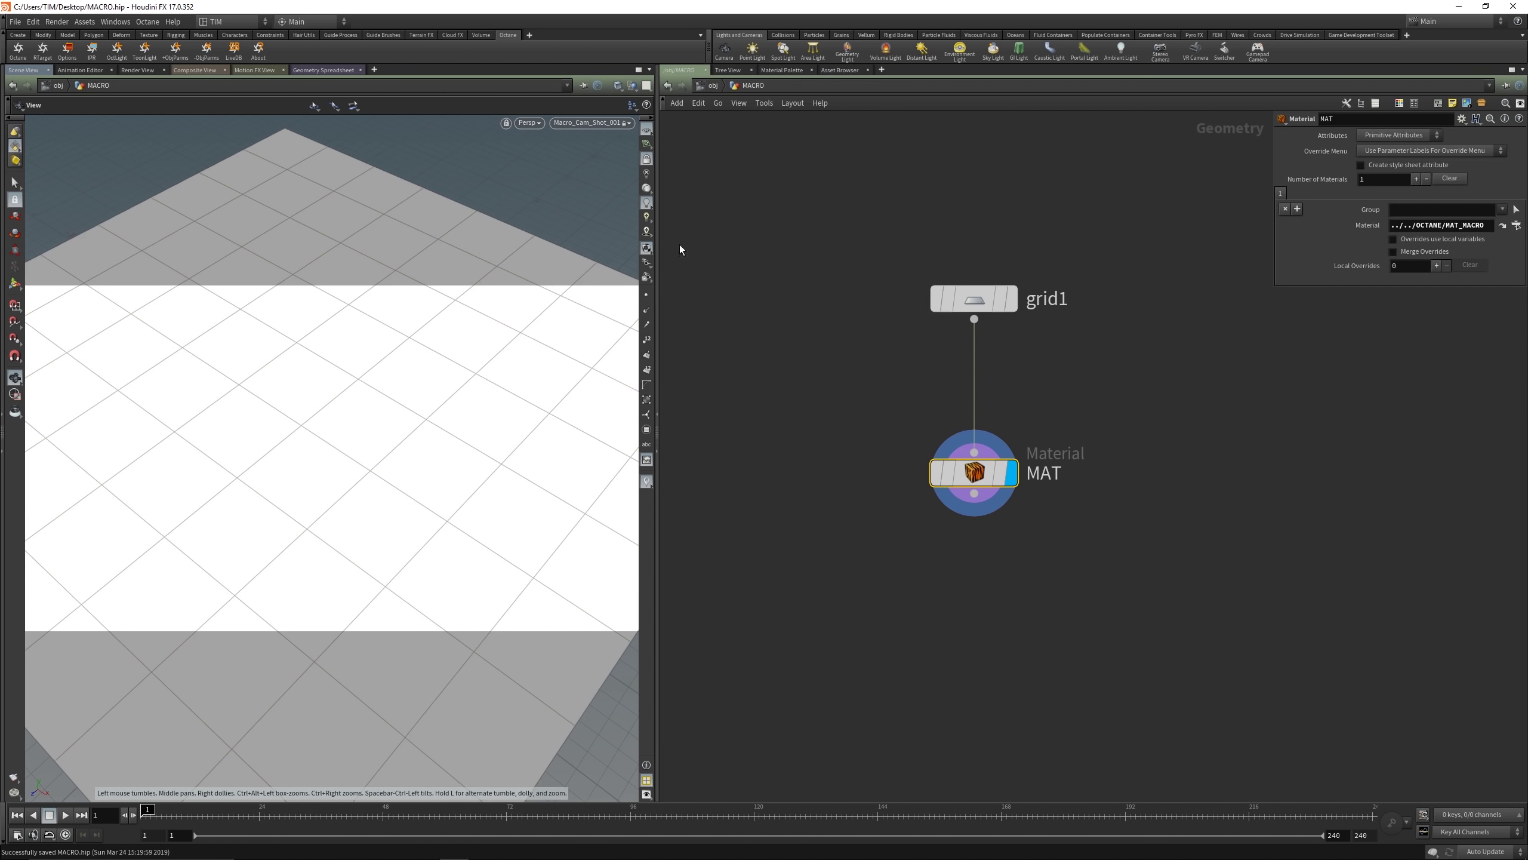
key("Tab")
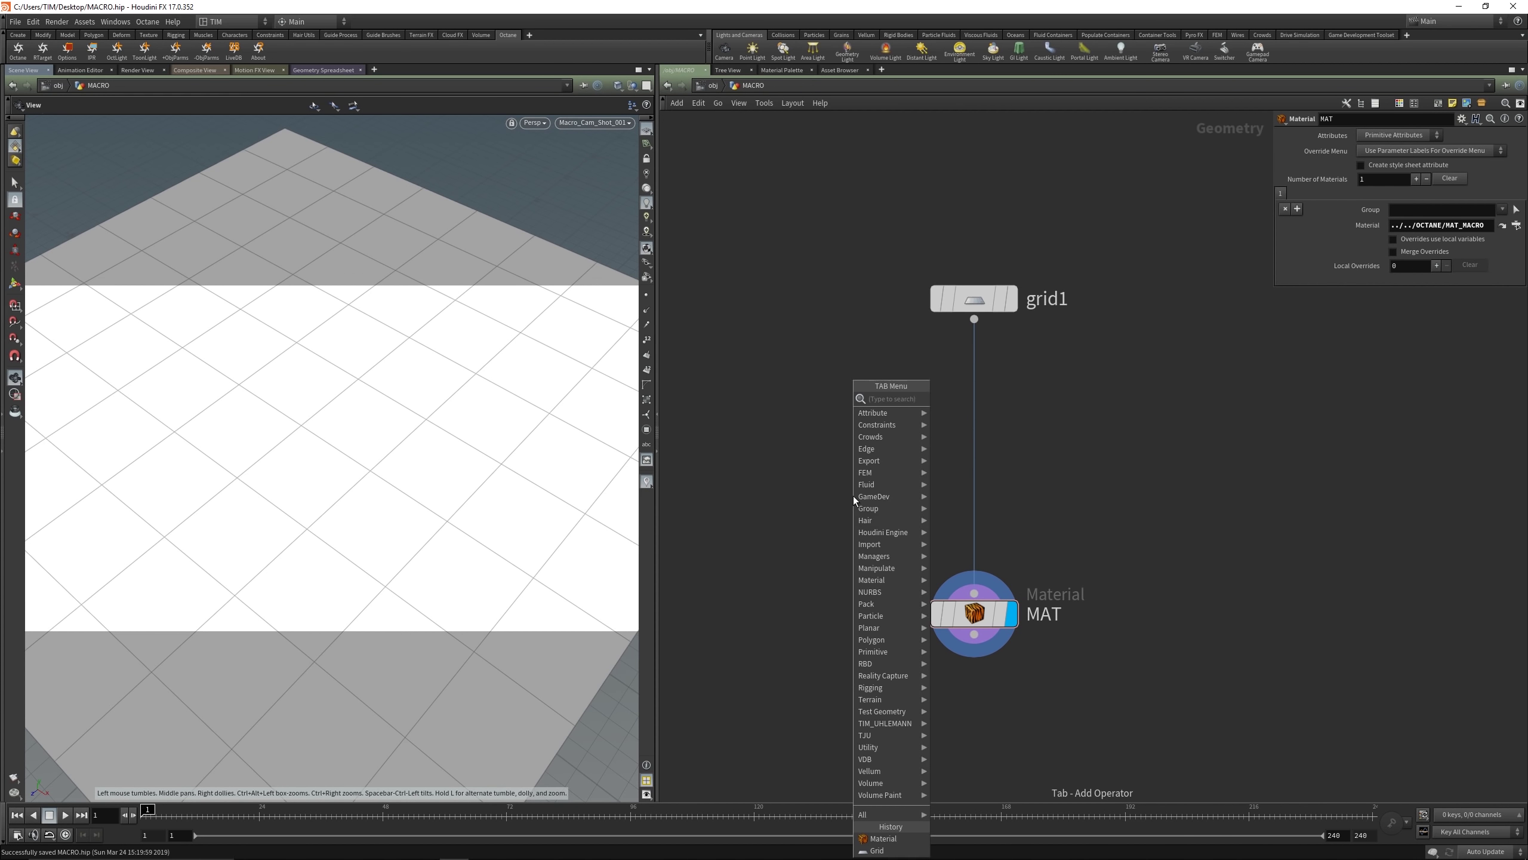
type("m")
key("Escape")
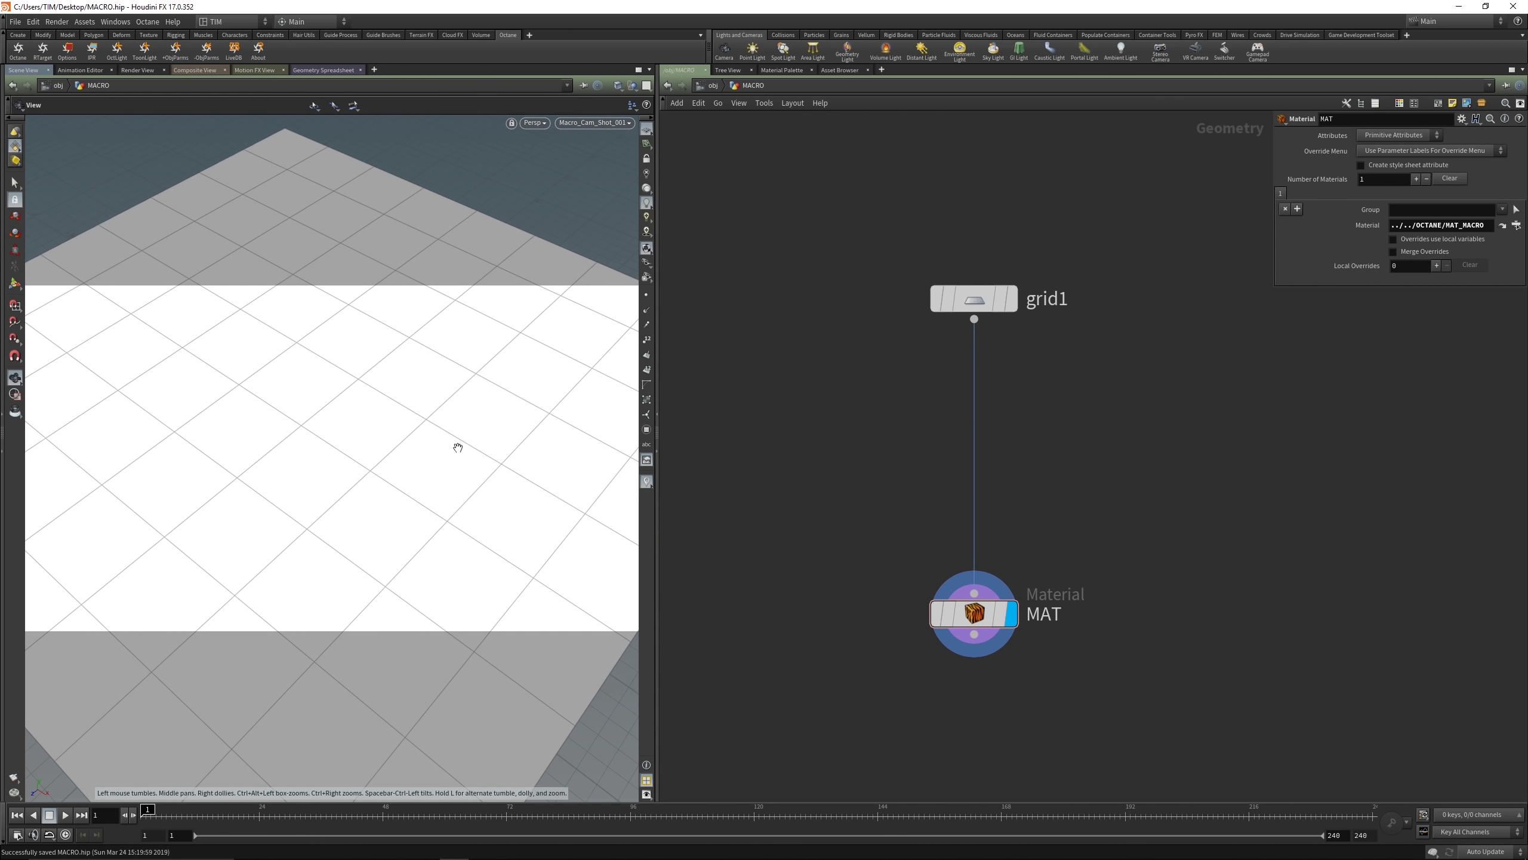
left_click_drag(458, 447, 385, 409)
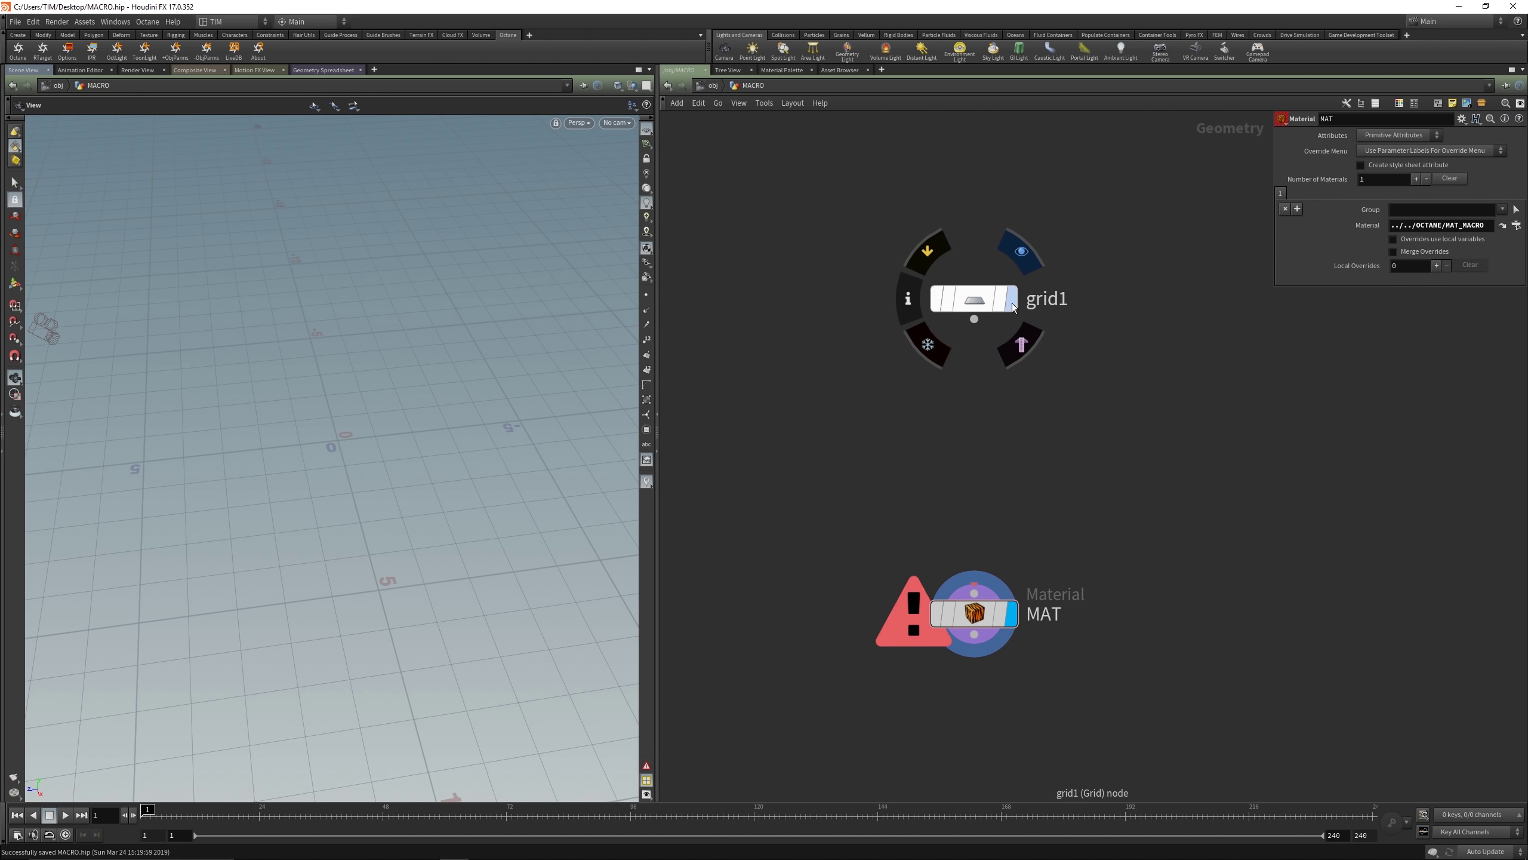
left_click(950, 327)
left_click_drag(970, 620, 1326, 748)
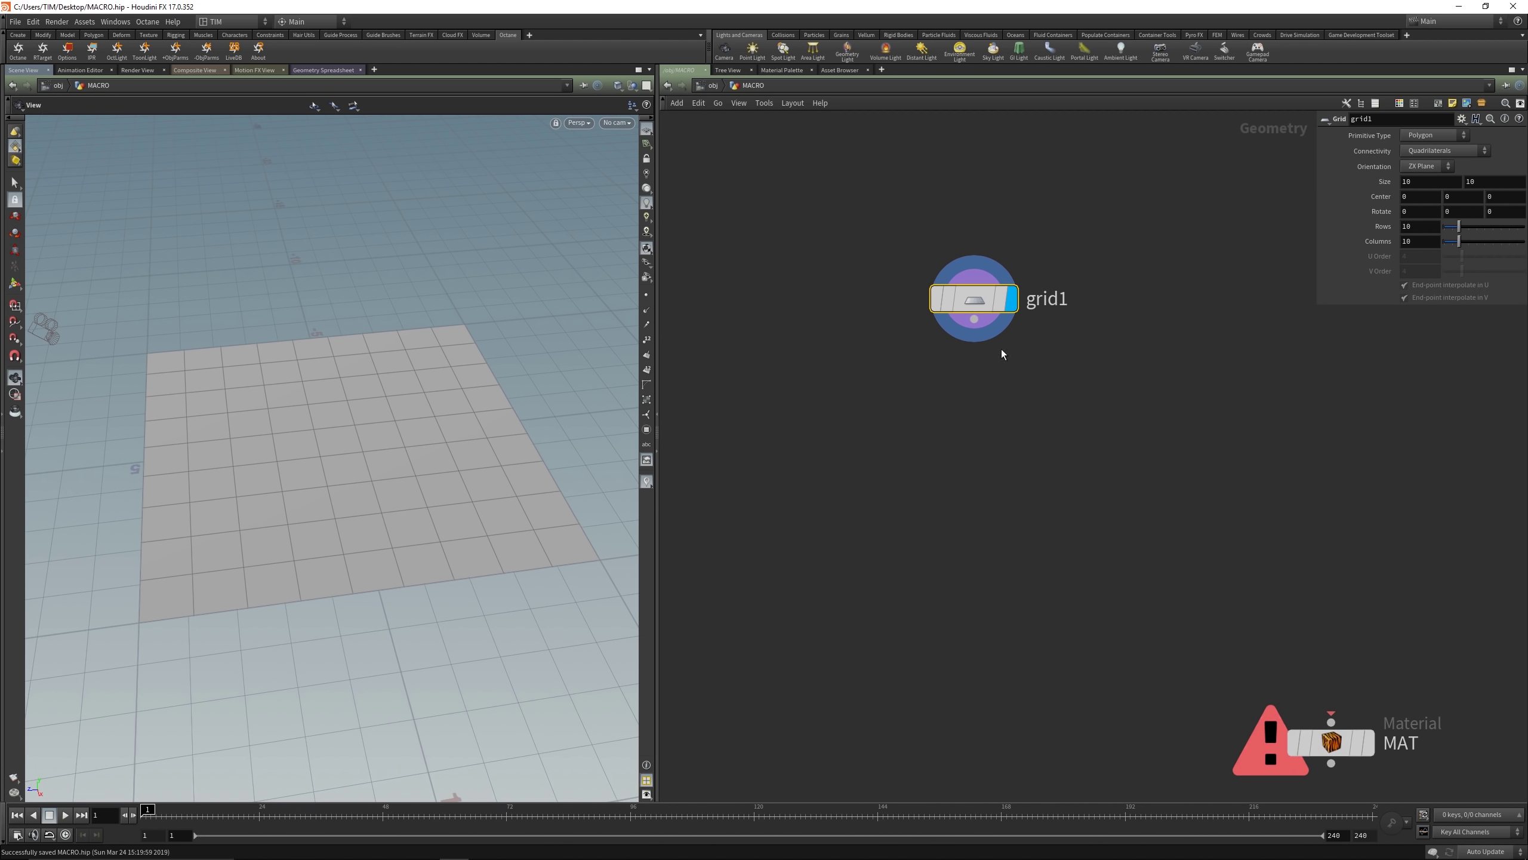
Step: Add a Subdivide node after grid1 and set its depth to 5
left_click(975, 319)
key("Tab")
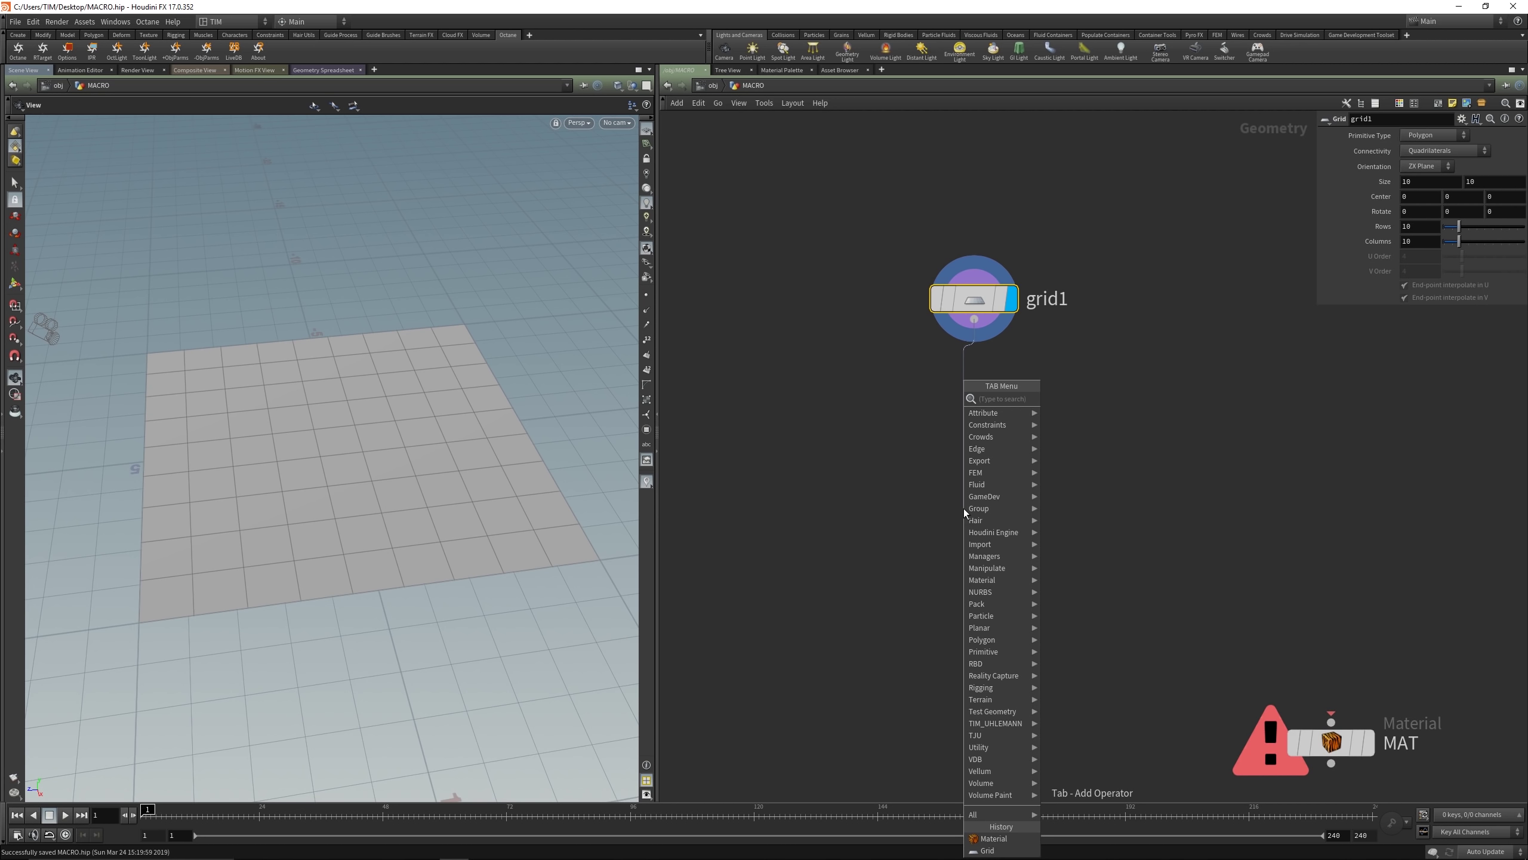
type("sub")
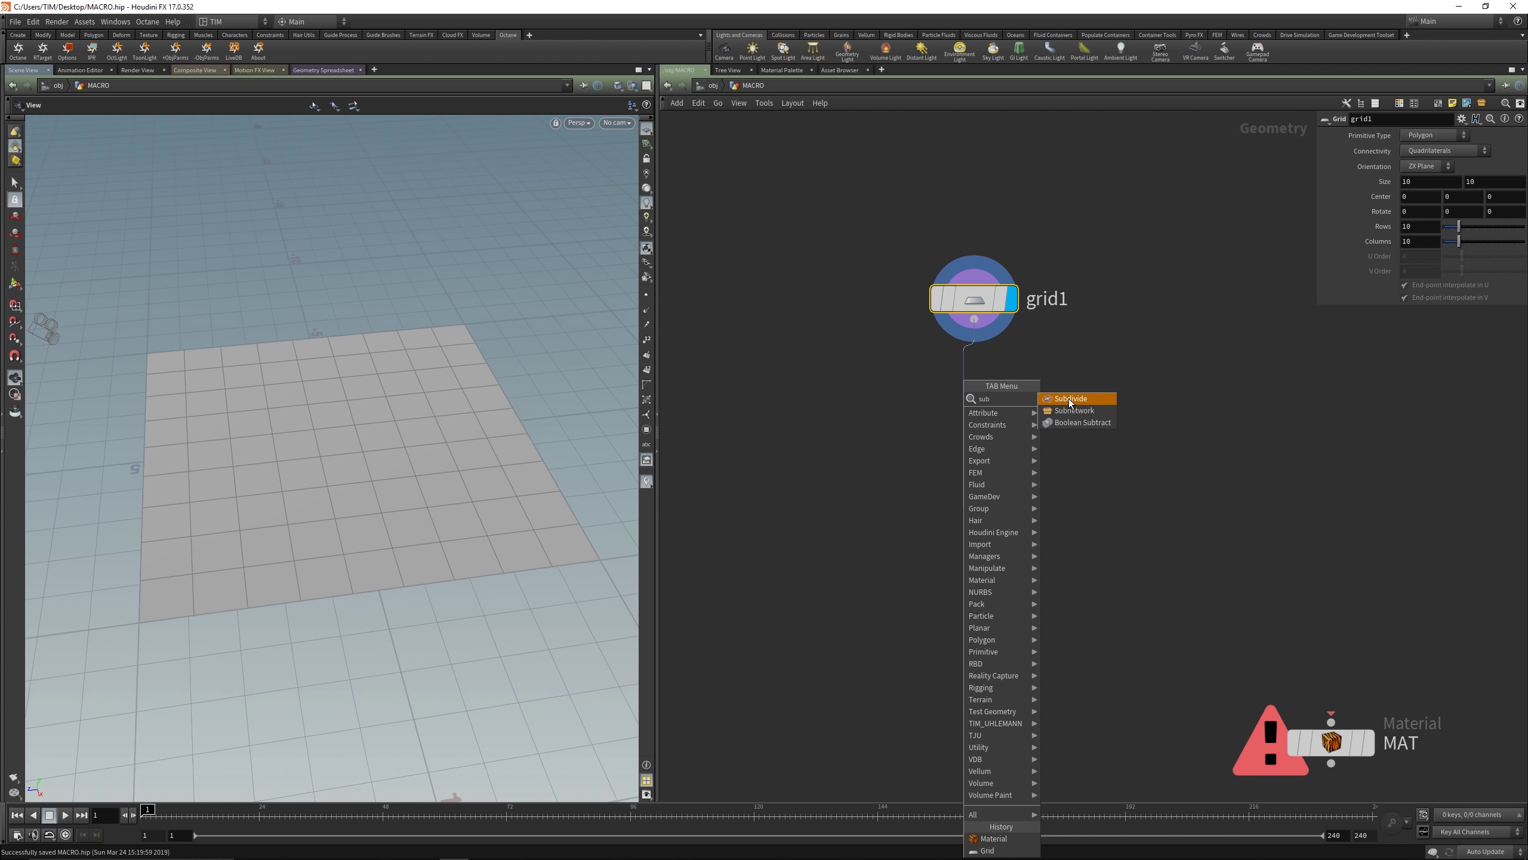
left_click(1071, 399)
left_click(974, 469)
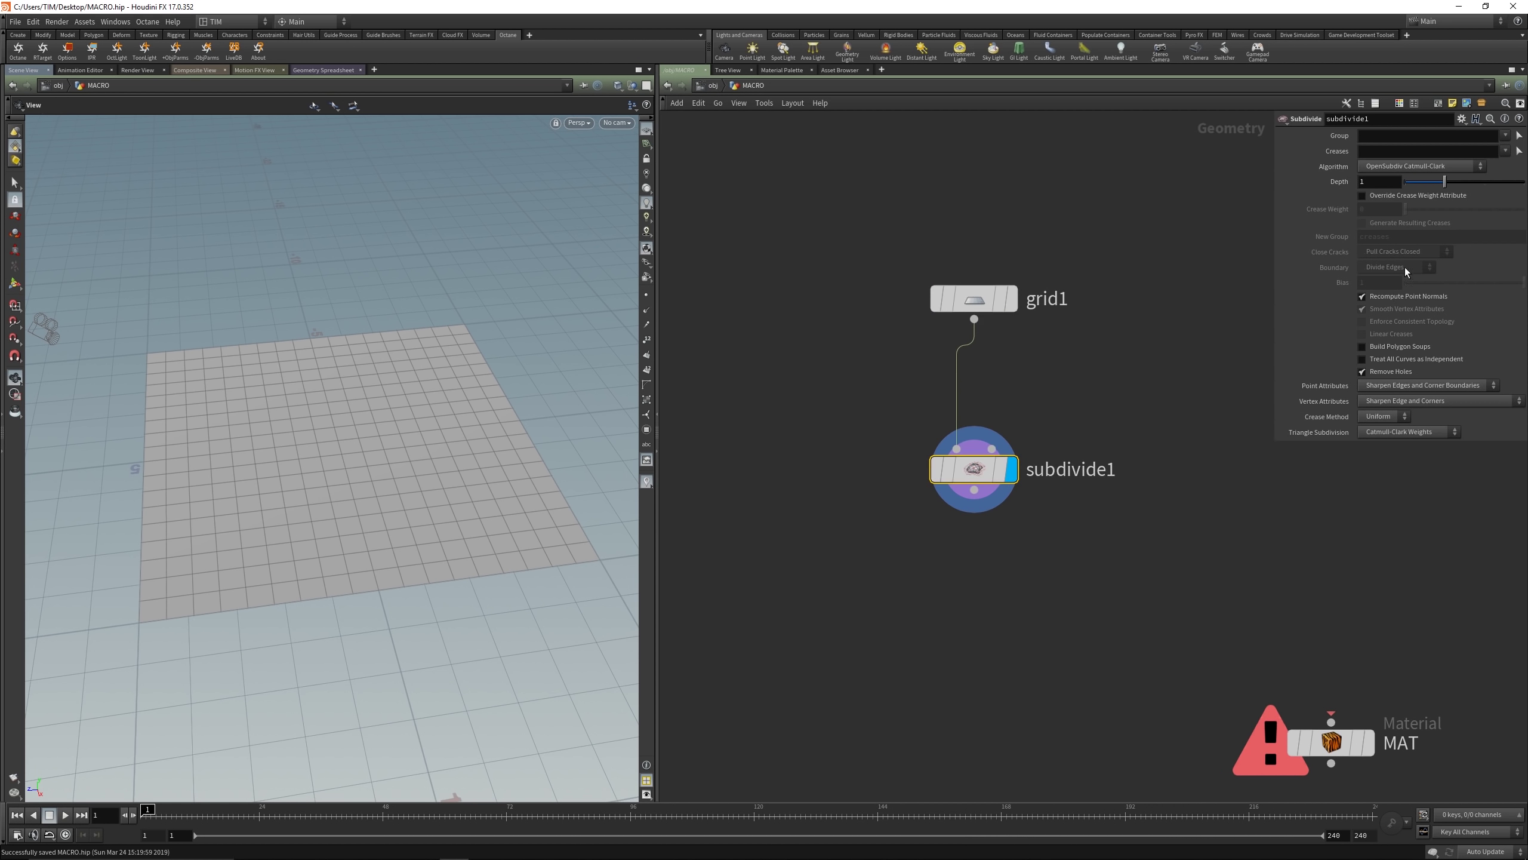
left_click(1391, 182)
type("5")
key("Return")
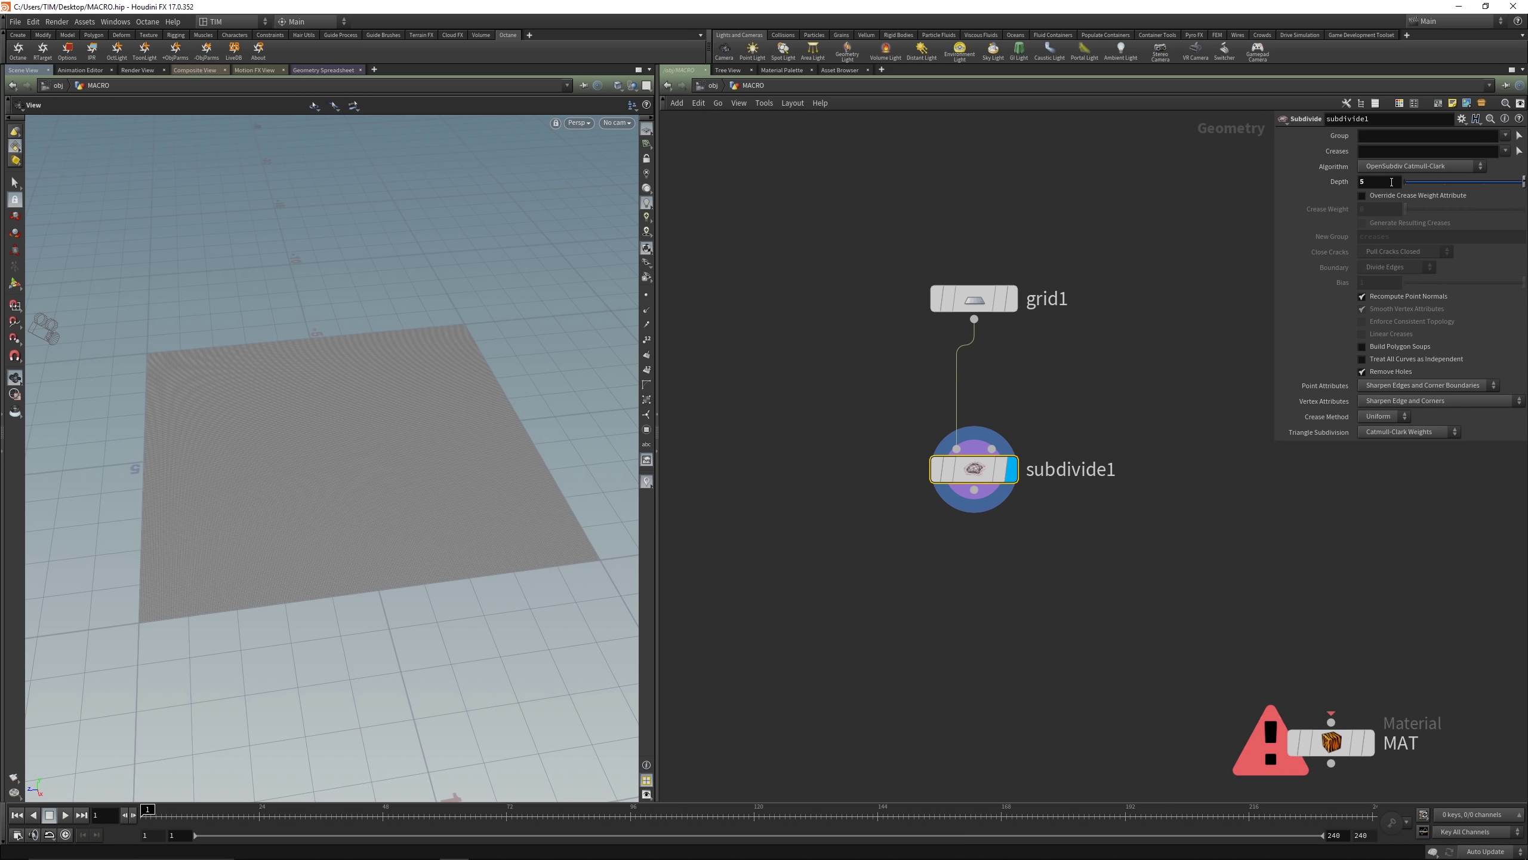
Step: Add a Mountain node below subdivide1 and connect it to the subdivided grid
key("Tab")
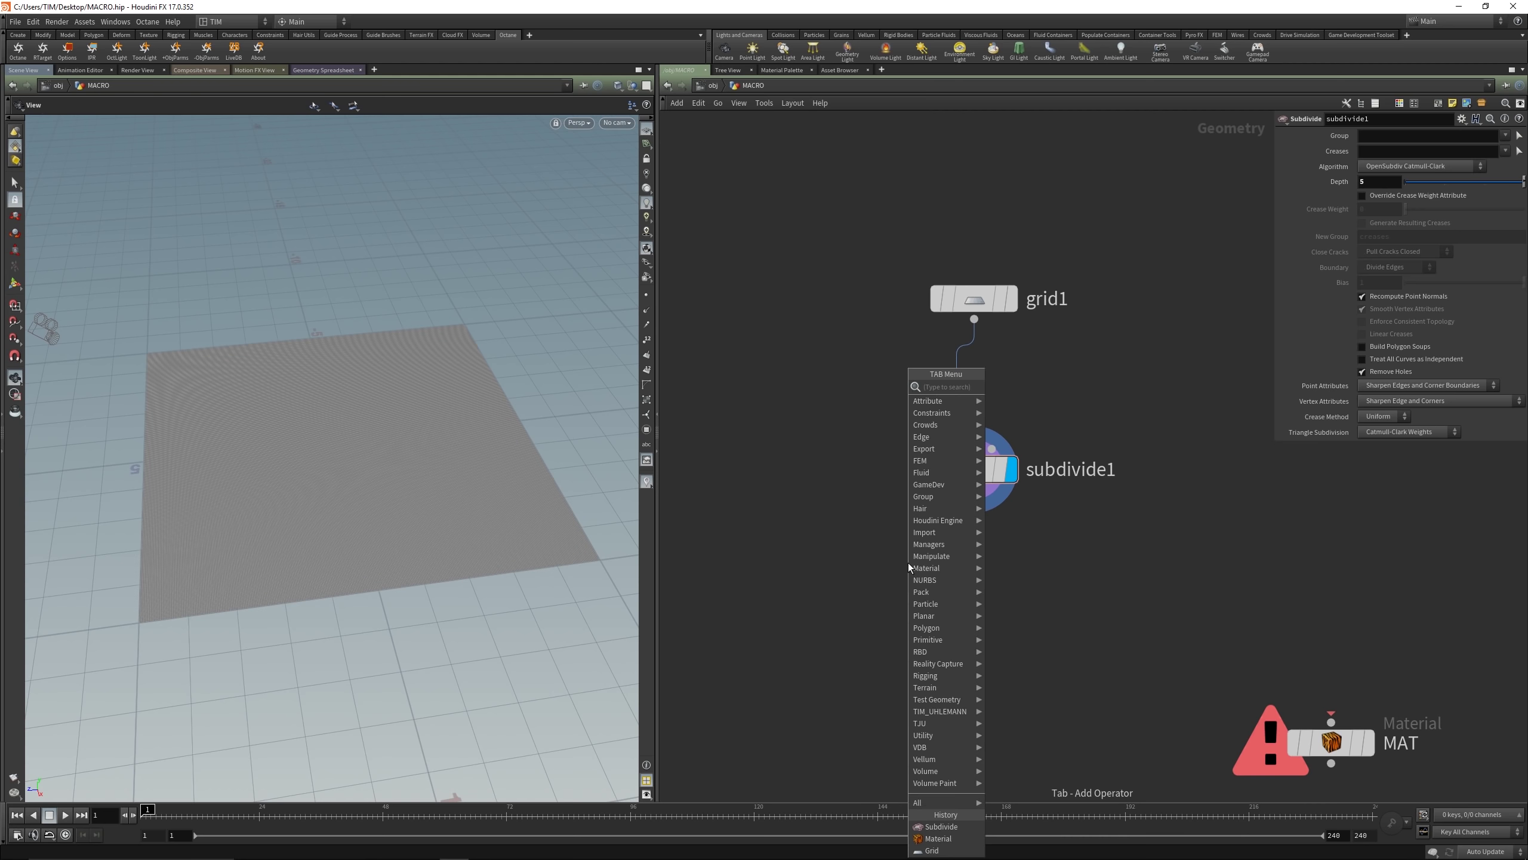
type("mou")
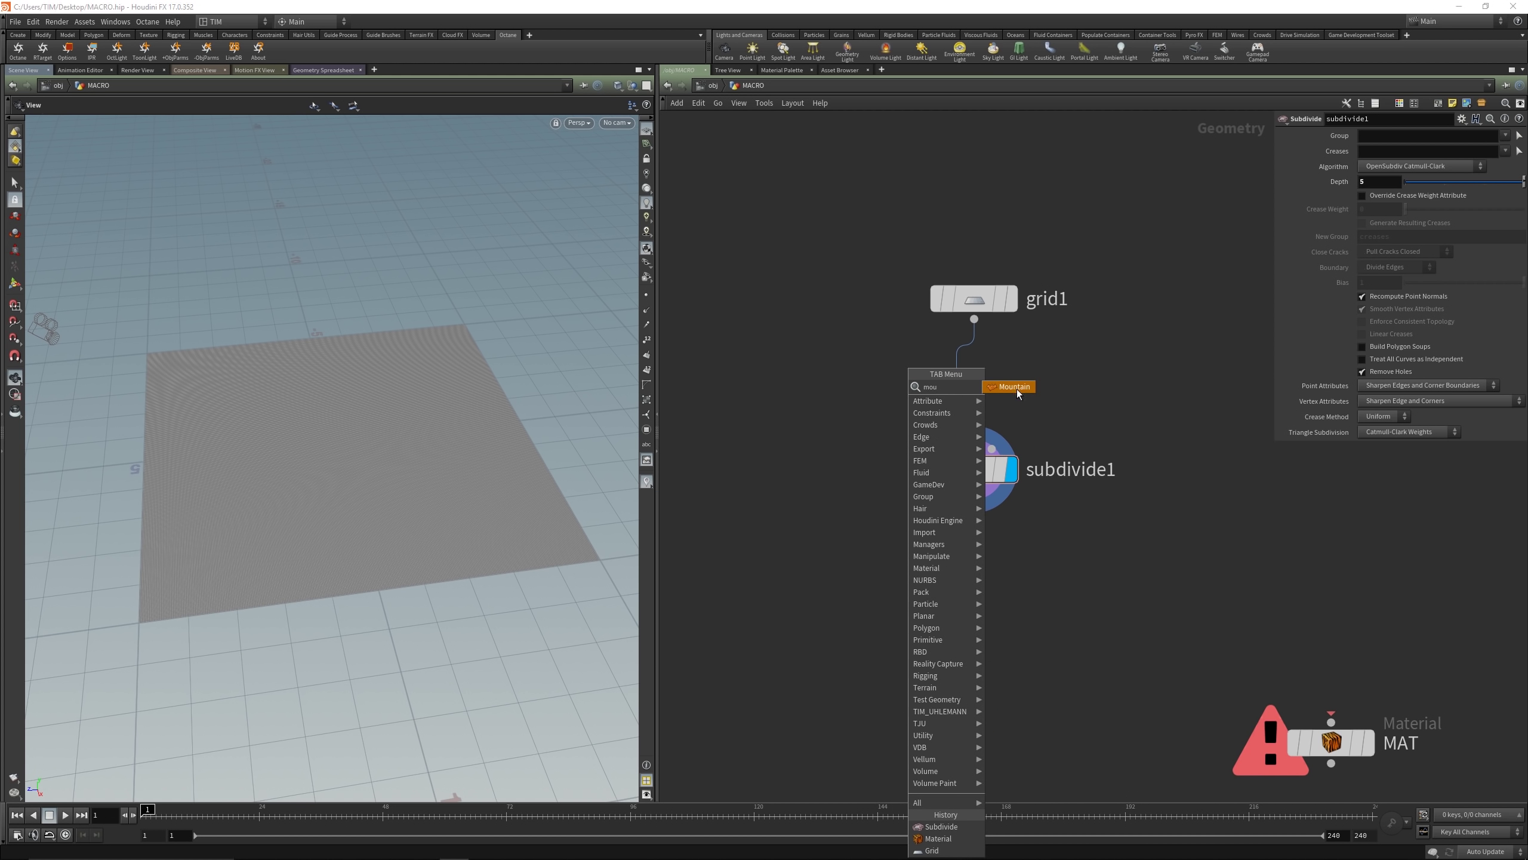
left_click(1017, 389)
left_click(974, 580)
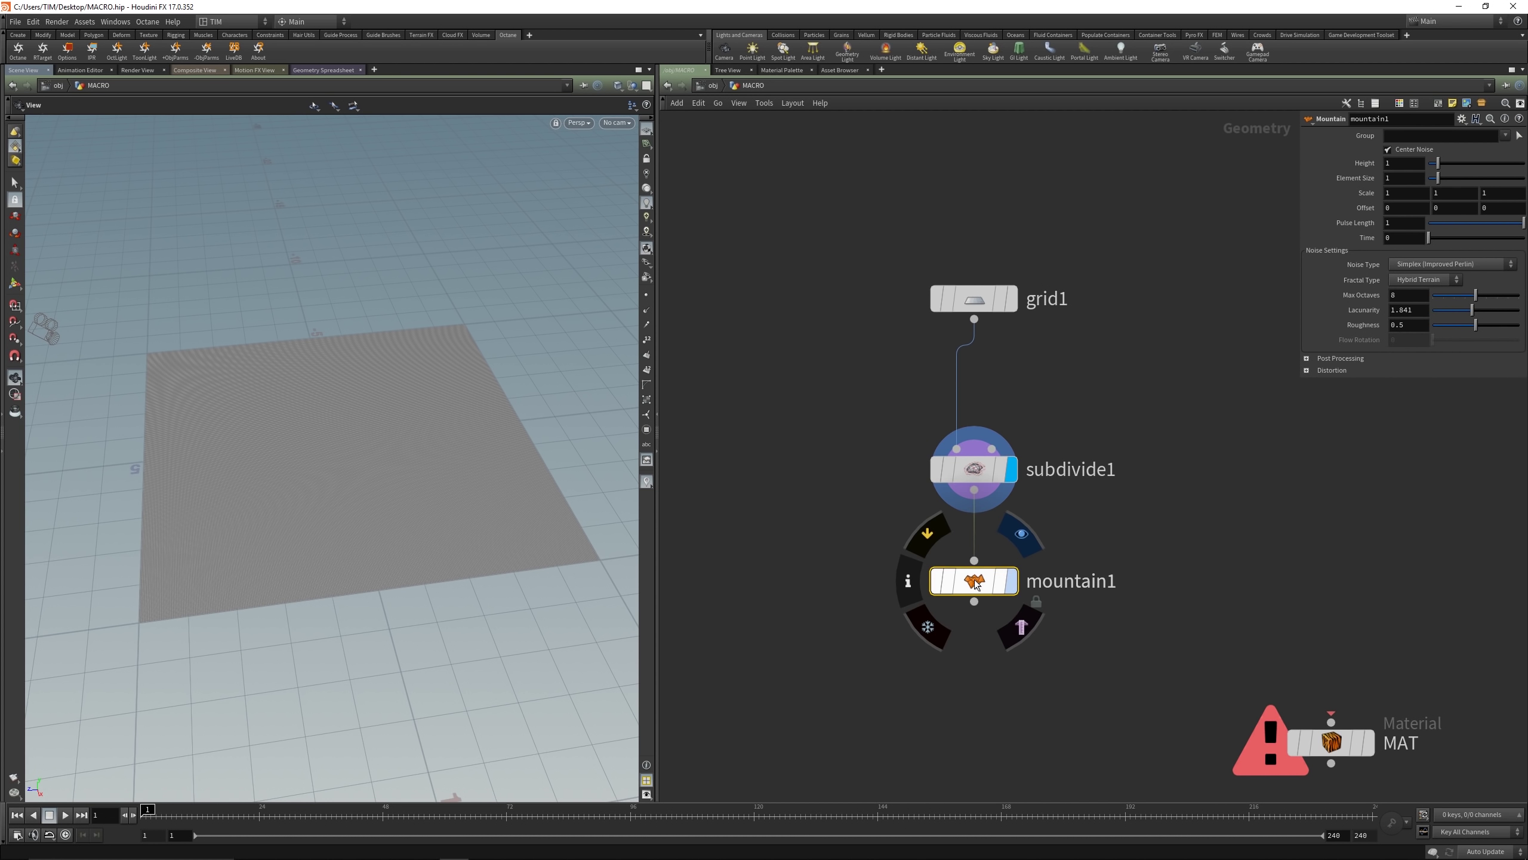
Step: Display the mountain result and set its element size to 5 and height to 3
left_click_drag(484, 458, 514, 445)
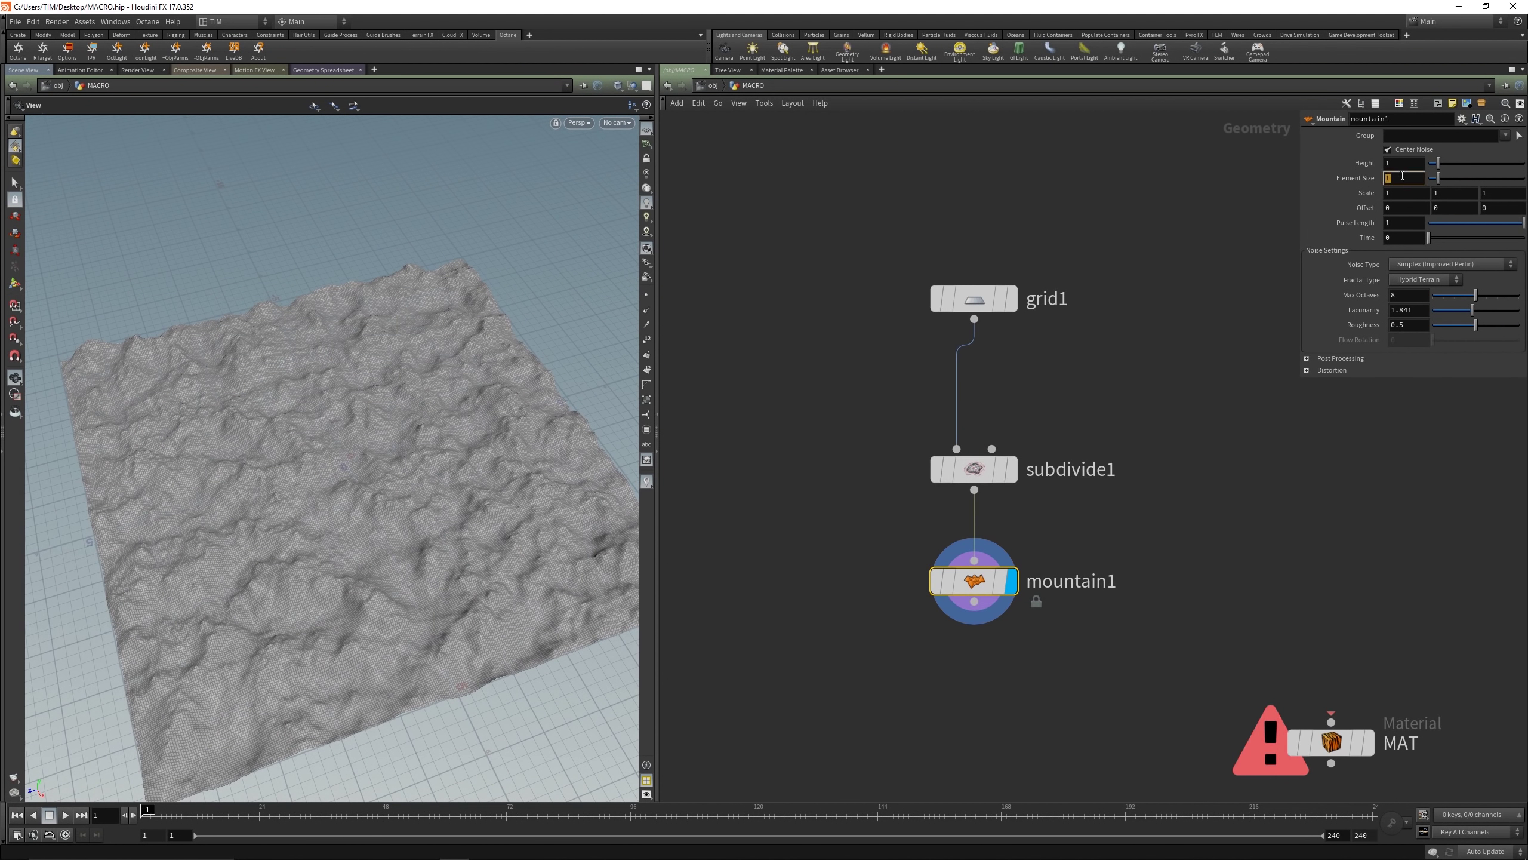
type("5")
key("Return")
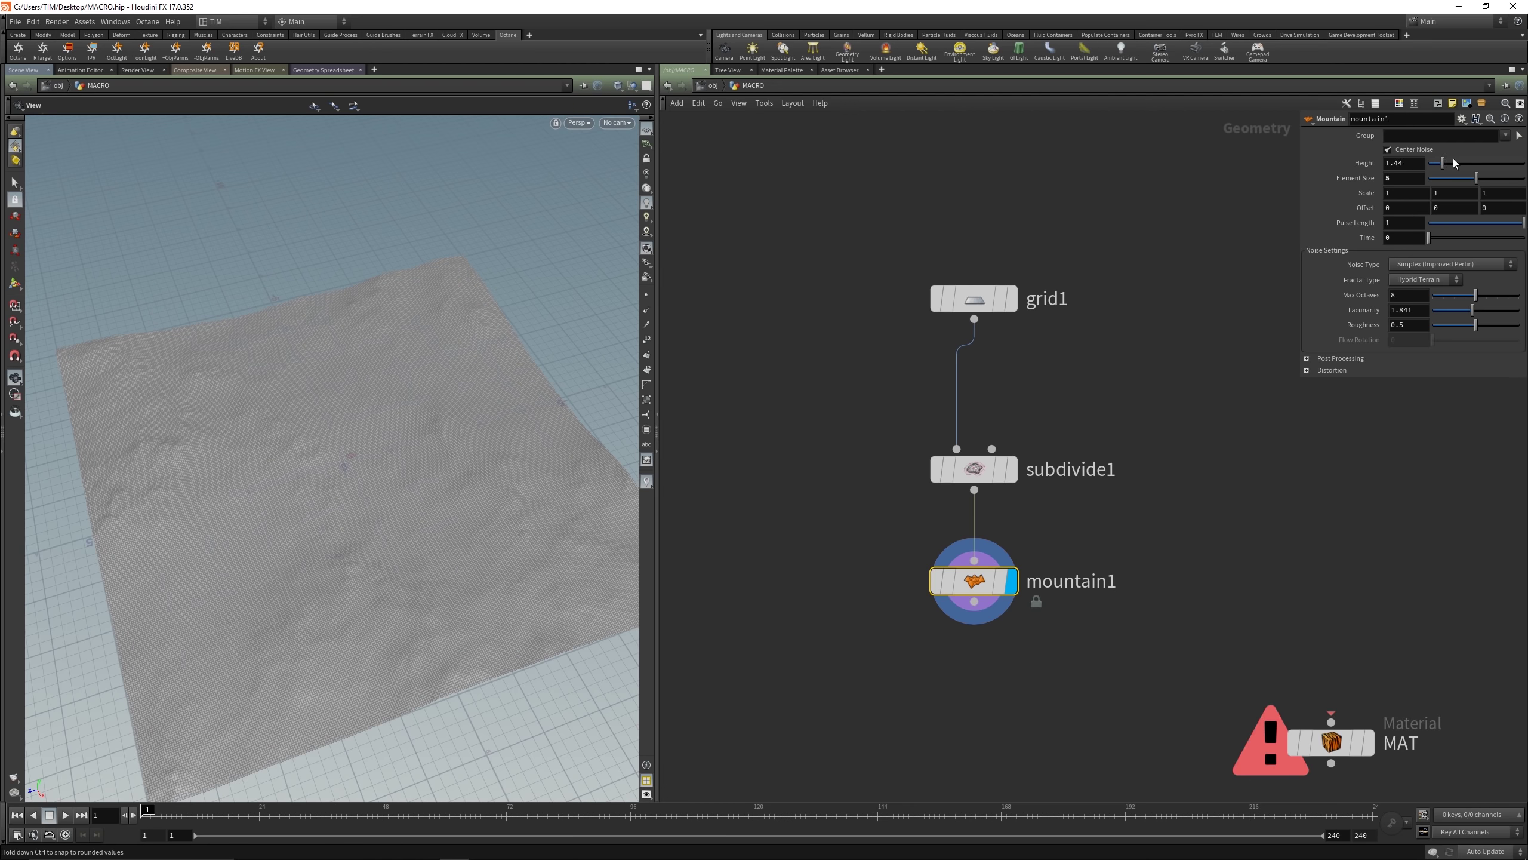
mouse_move(1438, 163)
left_mouse_down()
mouse_move(1472, 164)
mouse_move(1456, 163)
left_mouse_up()
left_click_drag(422, 470, 500, 283, "alt")
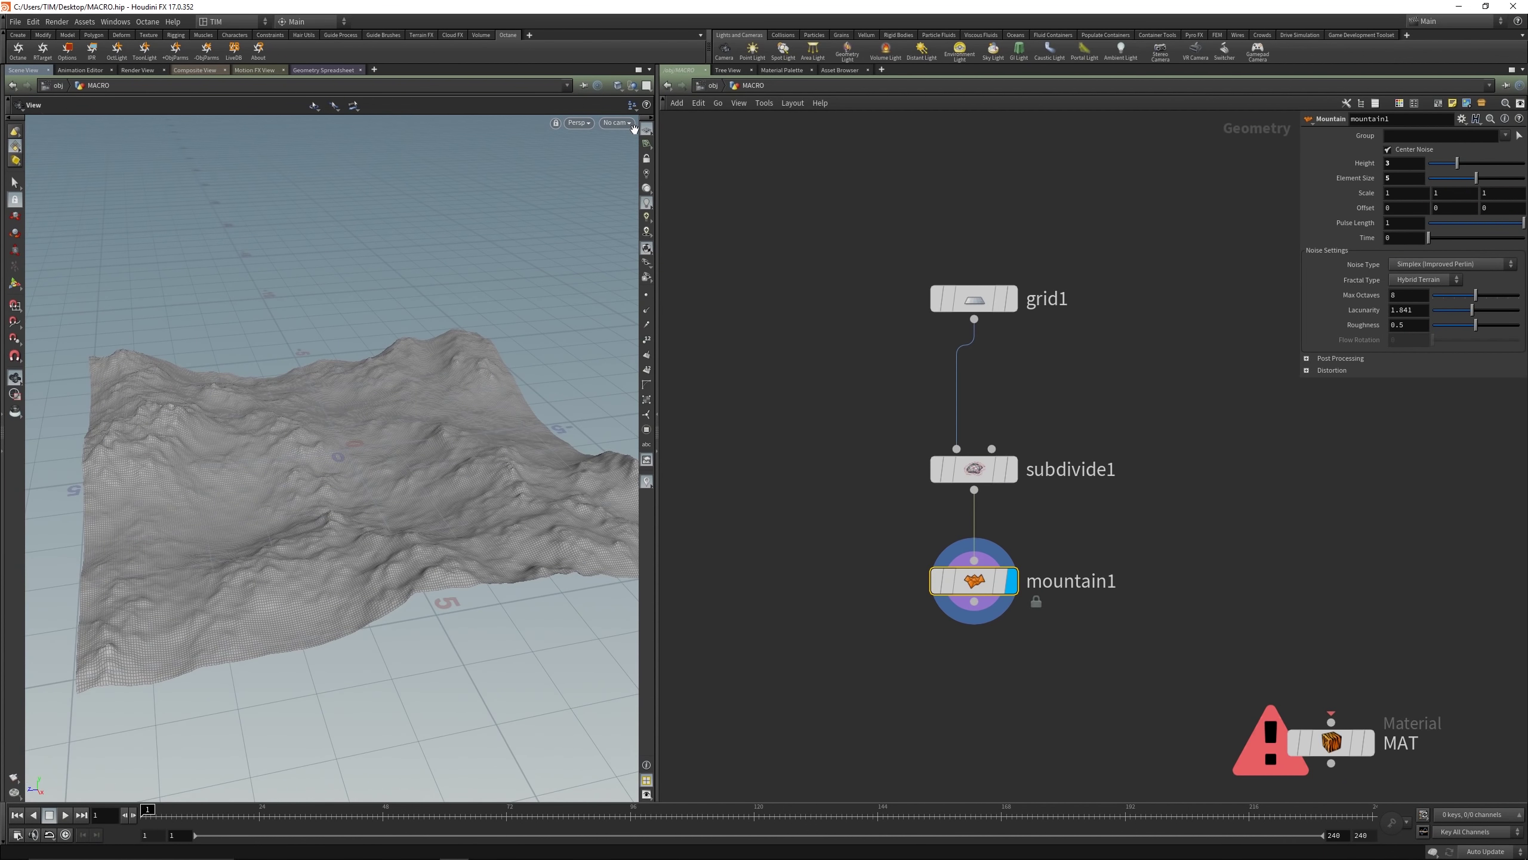
Step: Hide the viewport's reference grid, look through Macro_Cam_Shot_001 and save the scene
left_click(646, 130)
left_click_drag(234, 422, 244, 455, "alt")
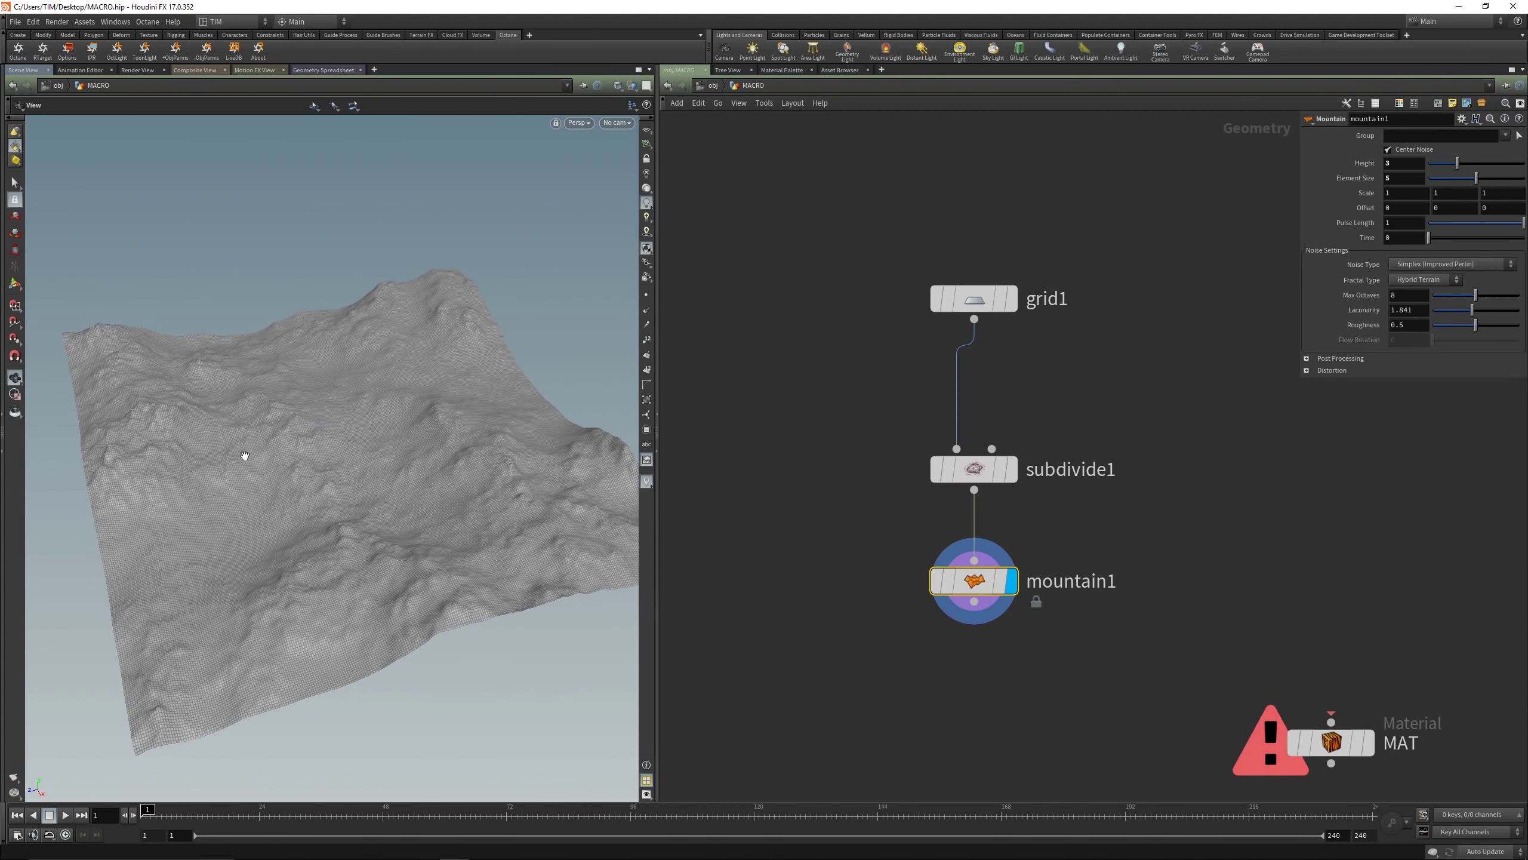
left_click(617, 122)
left_click(637, 177)
key("ctrl+s")
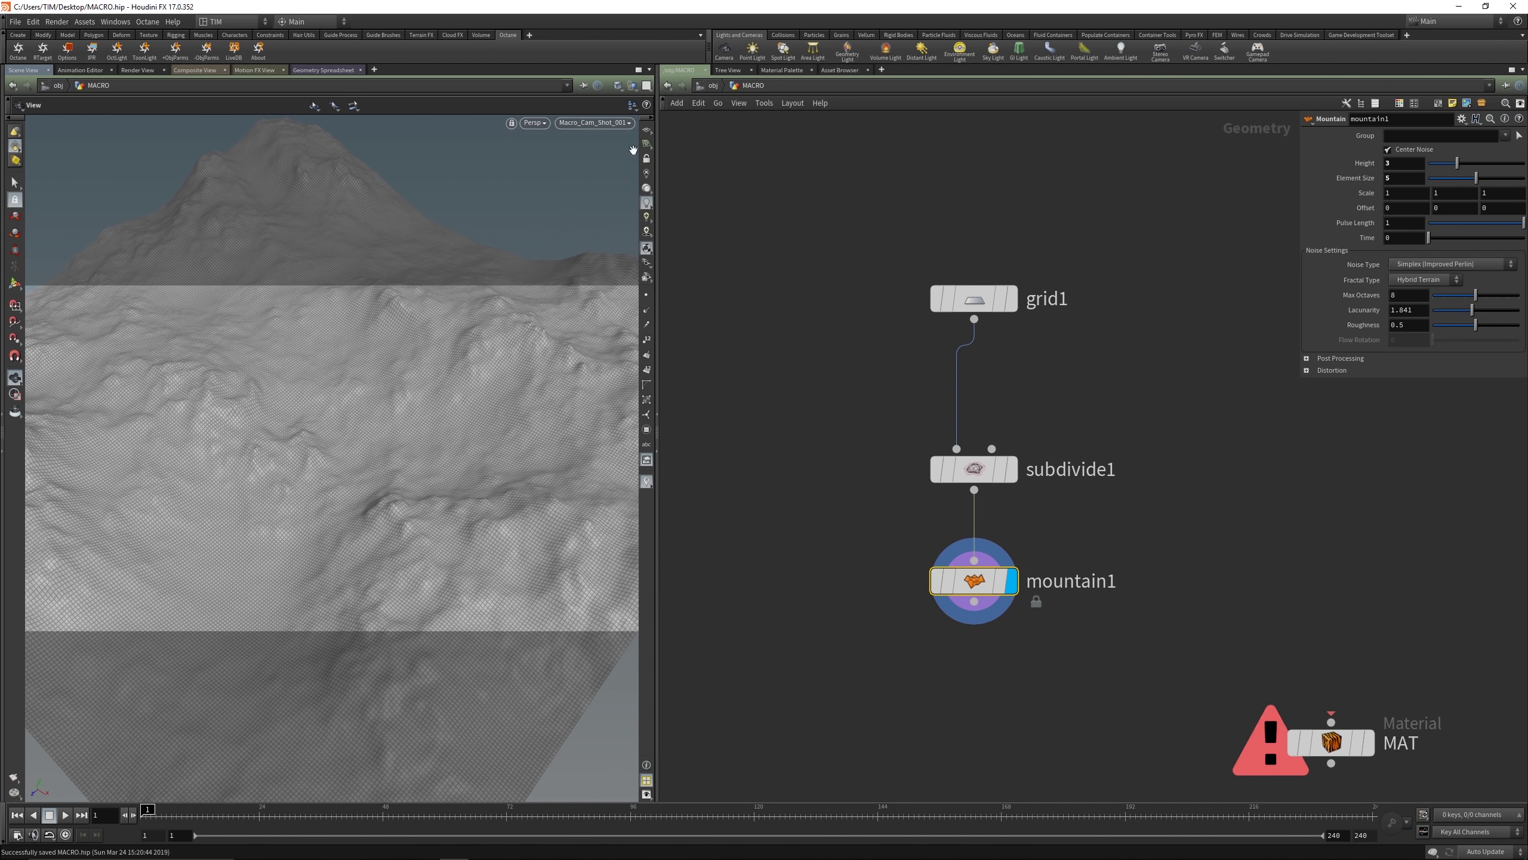
Step: Lock the camera to the view and reframe Macro_Cam_Shot_001 low and close over the mountain terrain
left_click(643, 159)
mouse_move(379, 435)
left_mouse_down("alt")
mouse_move(395, 437)
mouse_move(366, 433)
left_mouse_up("alt")
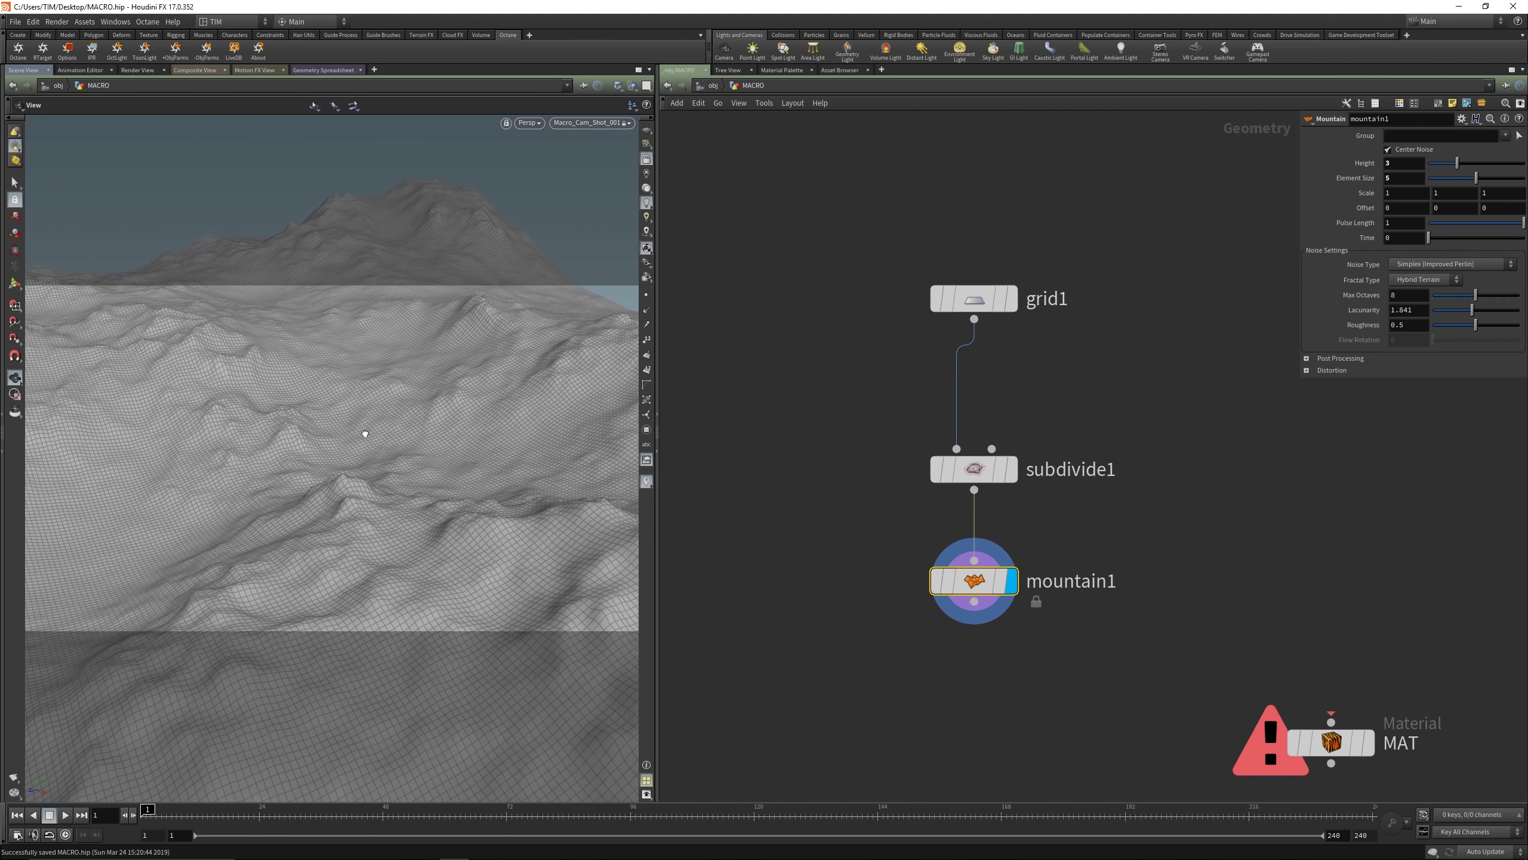
right_click_drag(365, 433, 373, 470, "alt")
left_click_drag(373, 470, 328, 280, "alt")
Step: Save the scene and pick a focus point on the terrain in the Octane IPR render
key("ctrl+s")
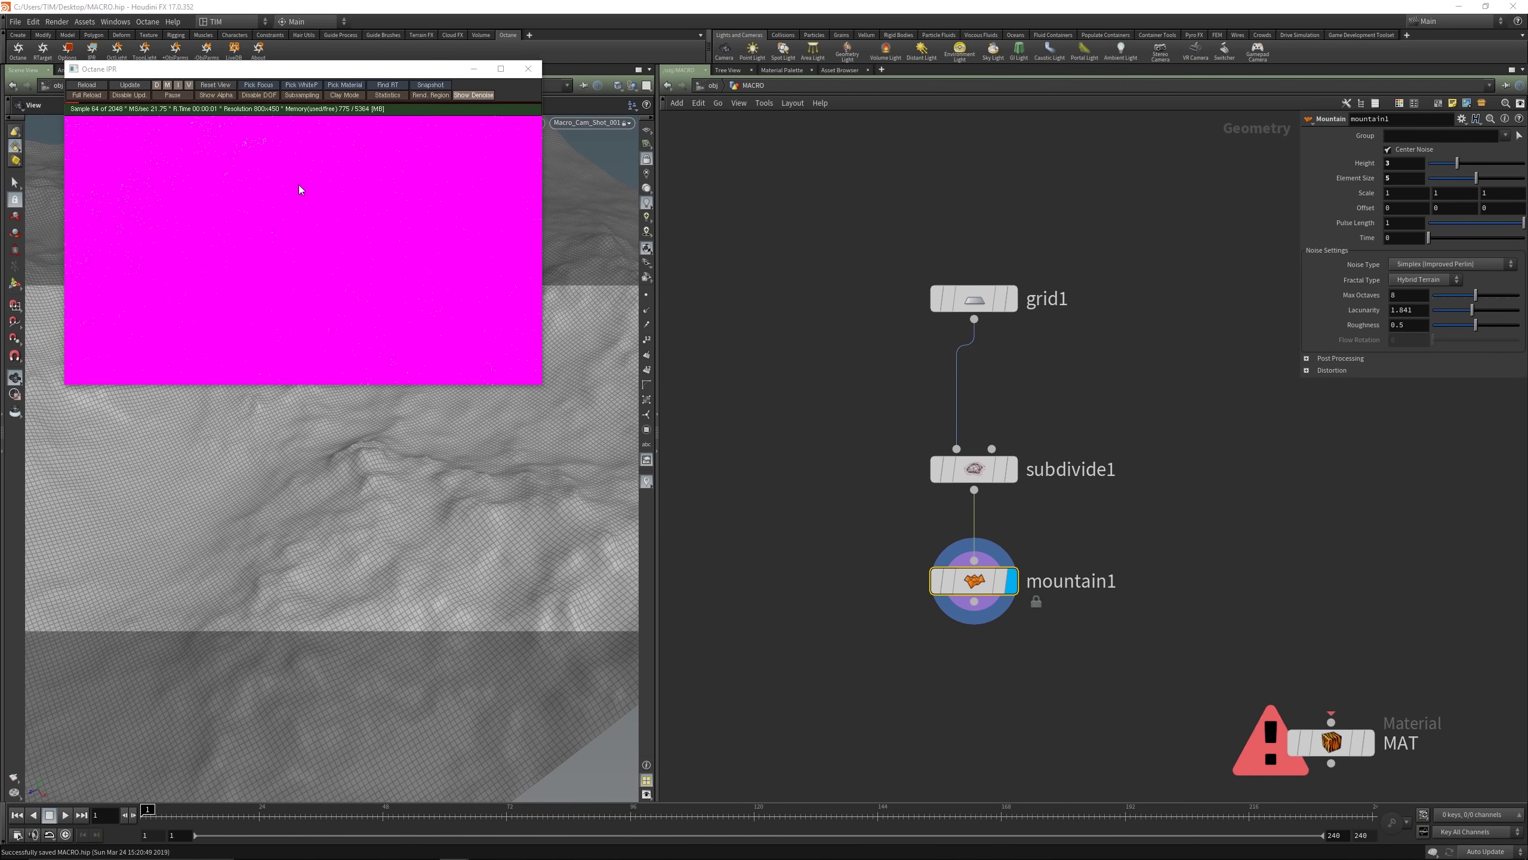
left_click(240, 88)
left_click(296, 272)
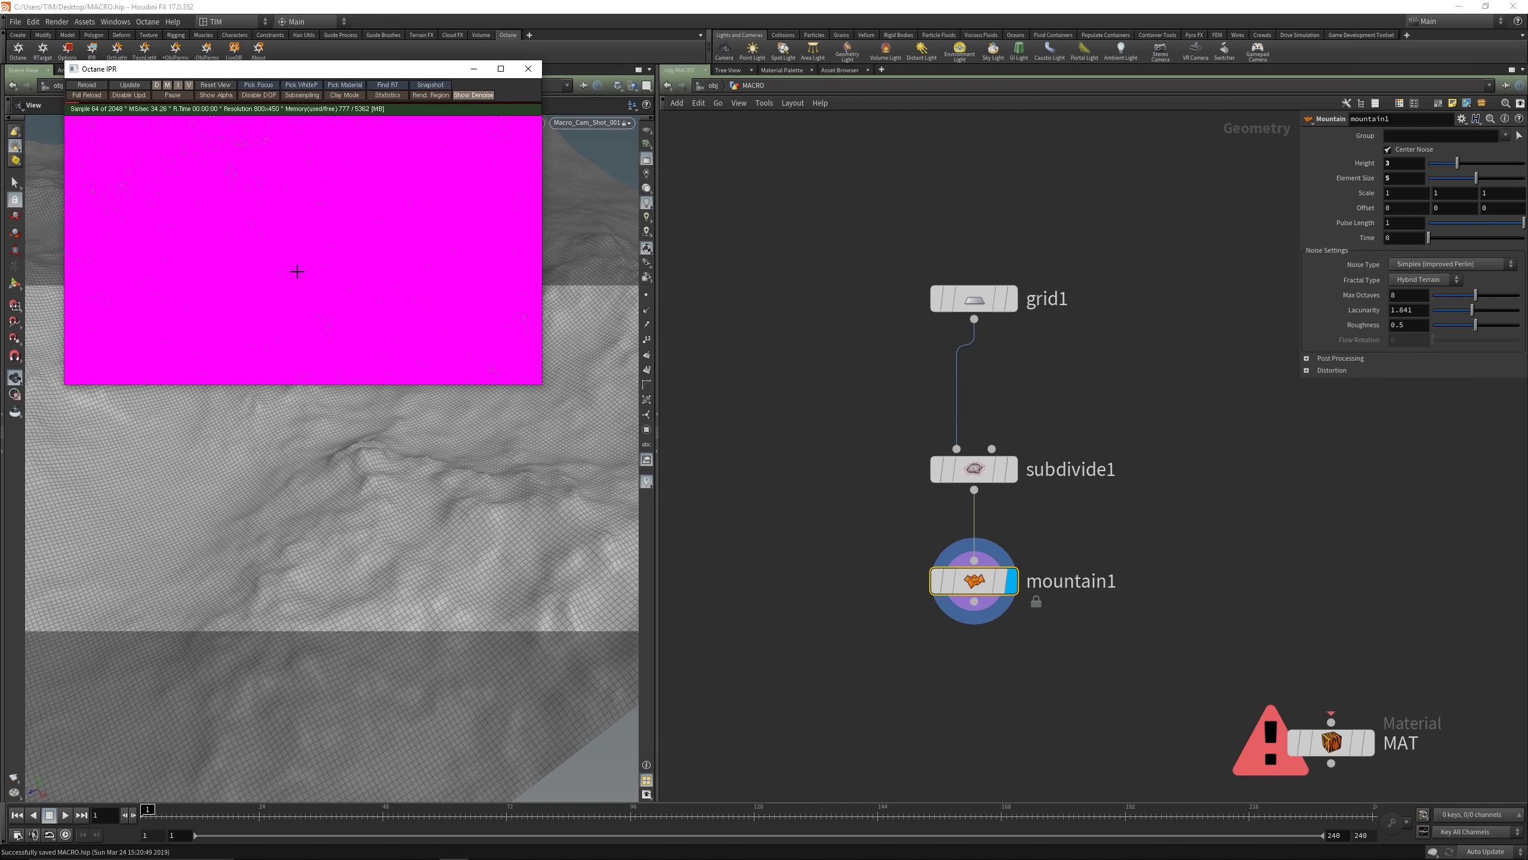
Step: Connect mountain1 to the MAT node, display MAT and align it beneath the chain, closing the Octane IPR
left_click_drag(974, 601, 1331, 721)
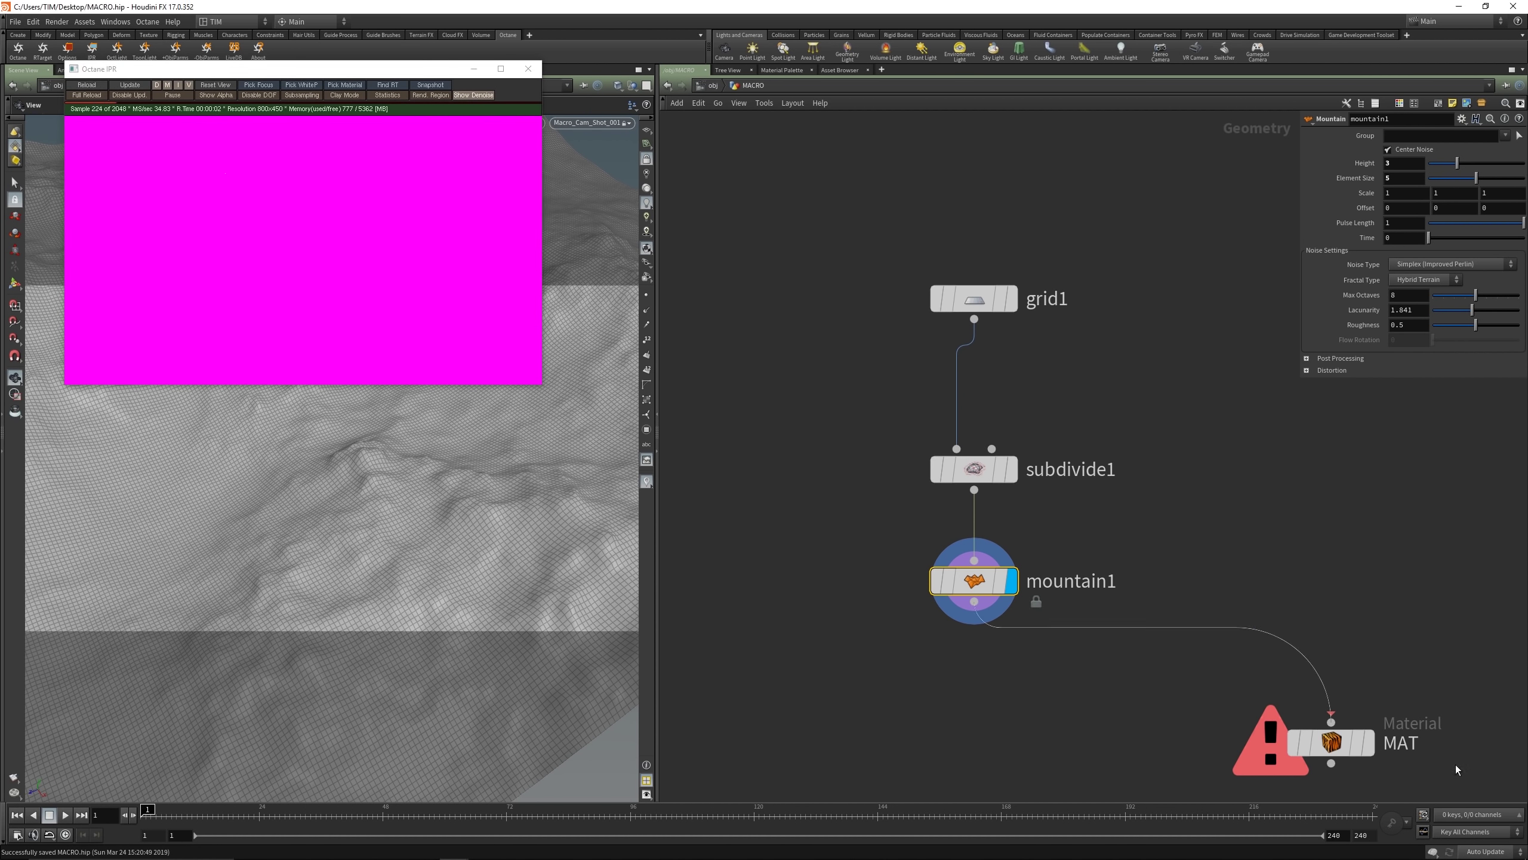
left_click(1353, 749)
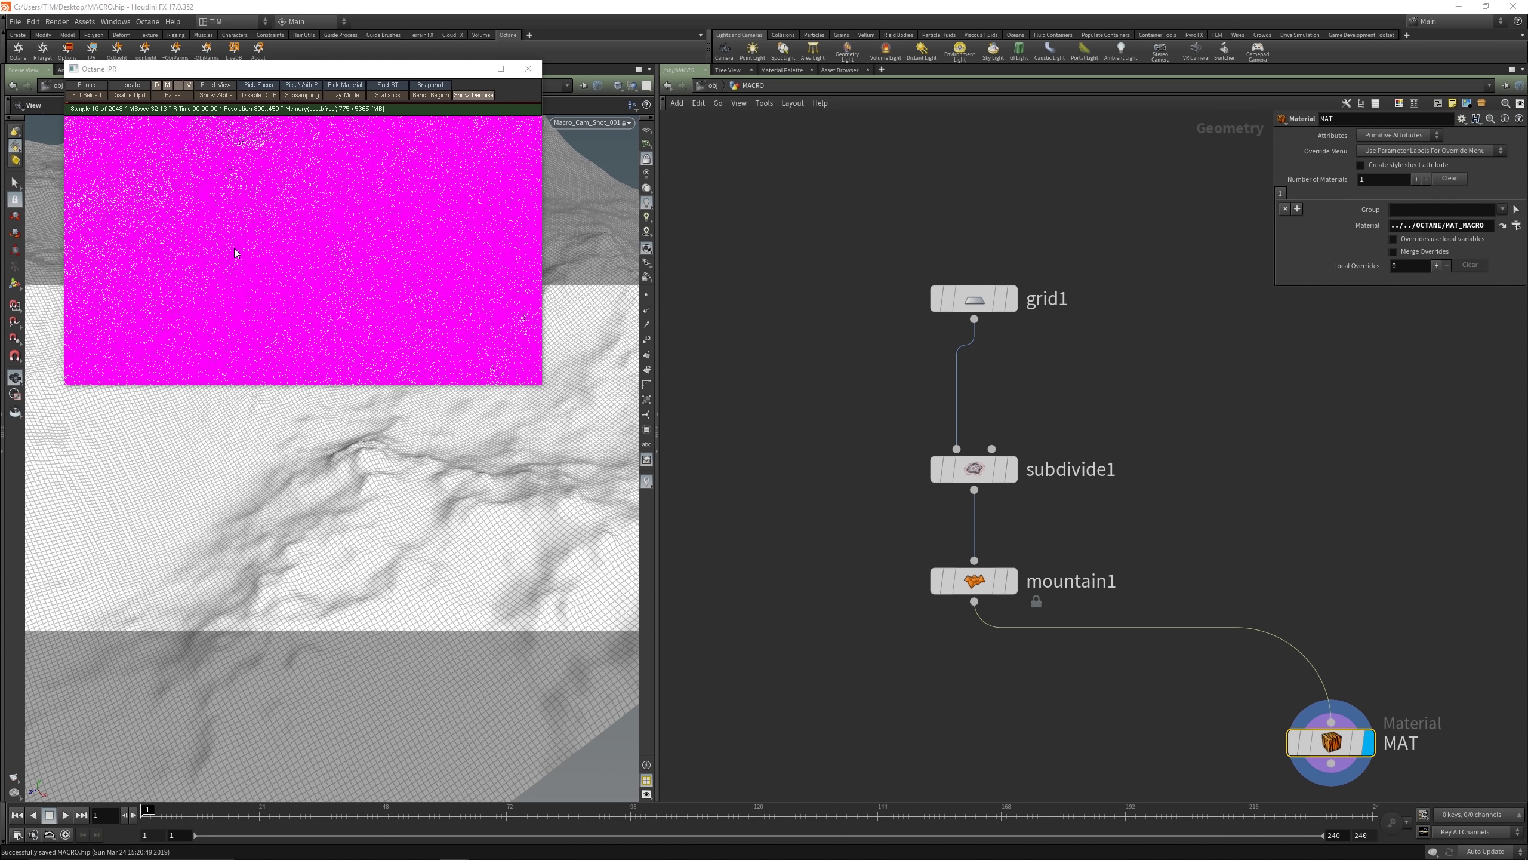
left_click(527, 68)
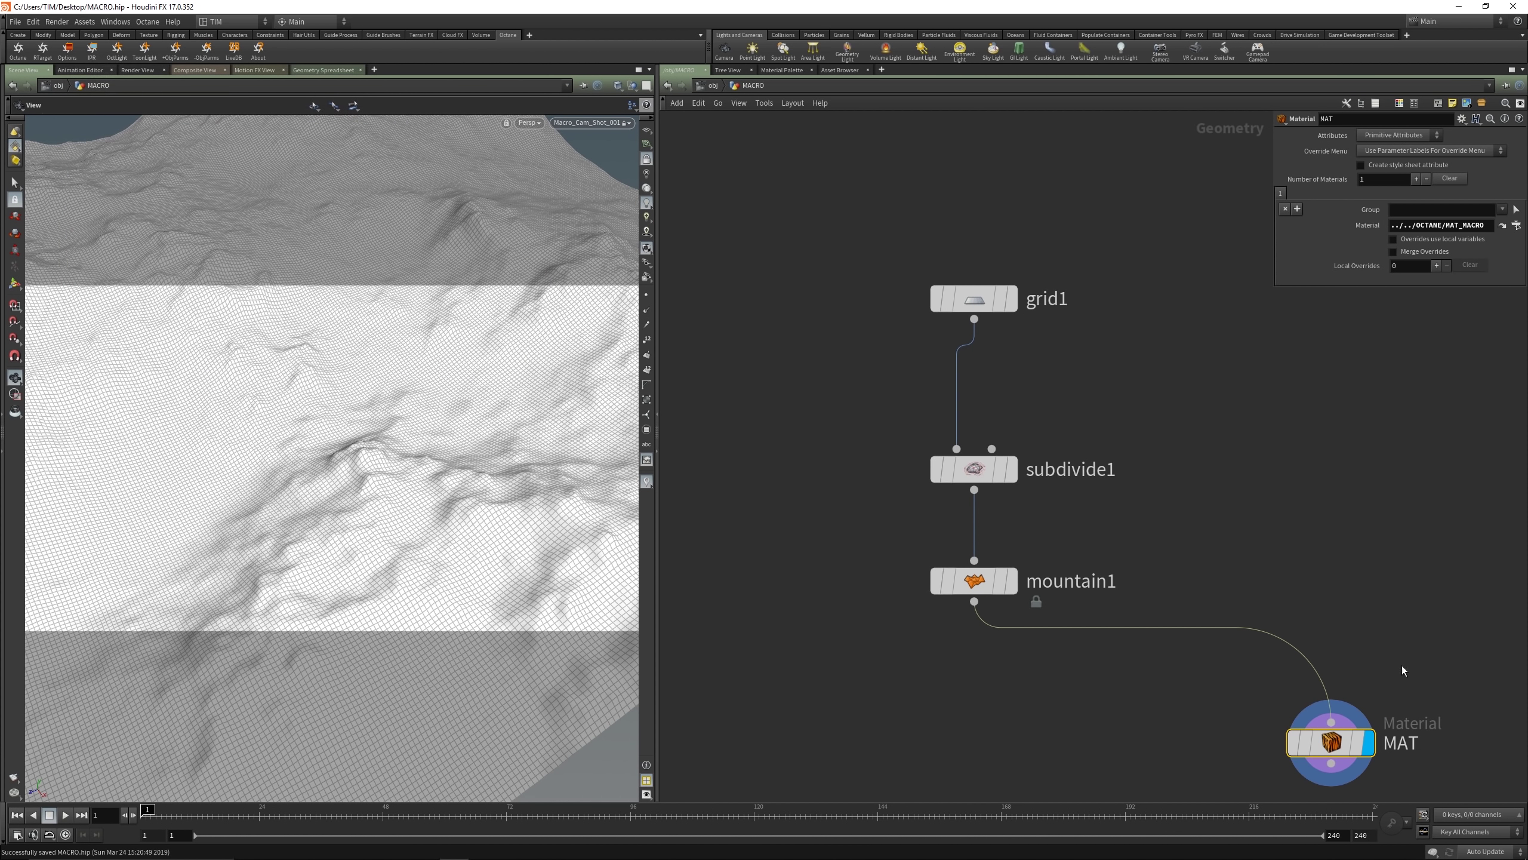
key("l")
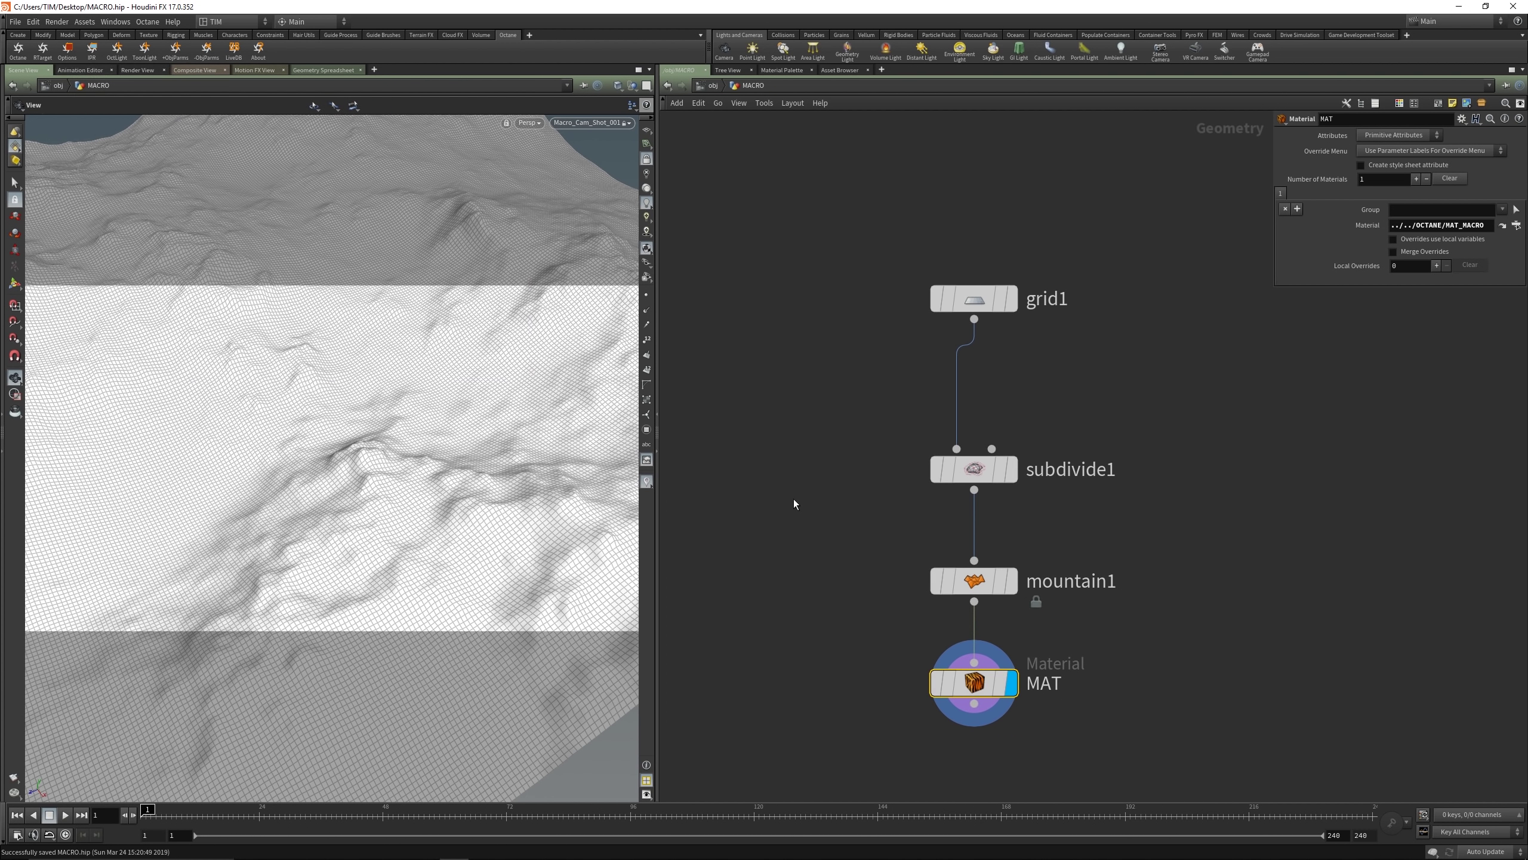
Step: Return to the object level and open the OCTANE shader network
key("u")
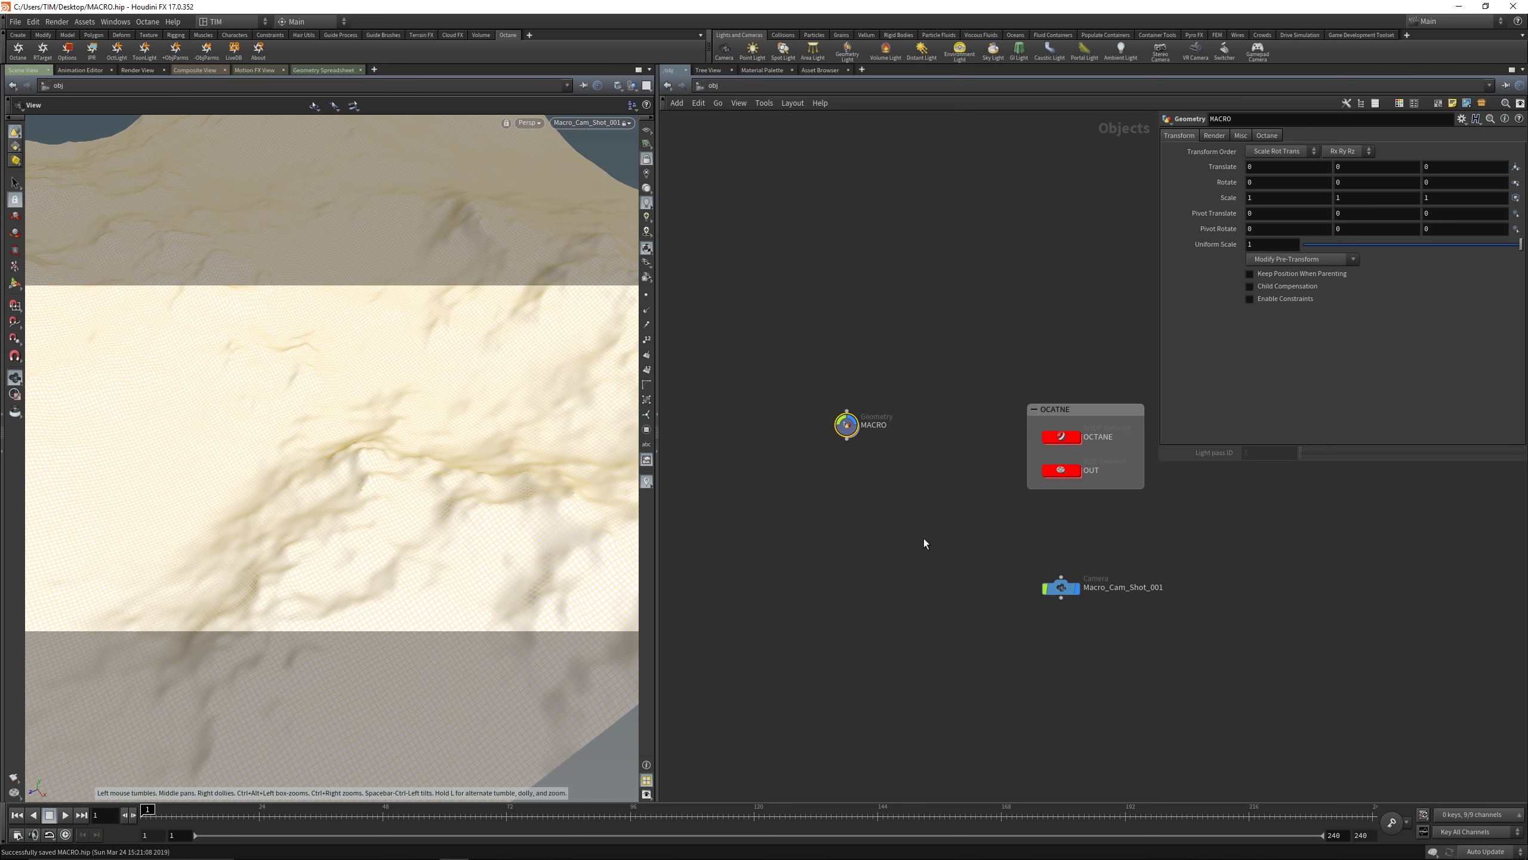
key("i")
key("u")
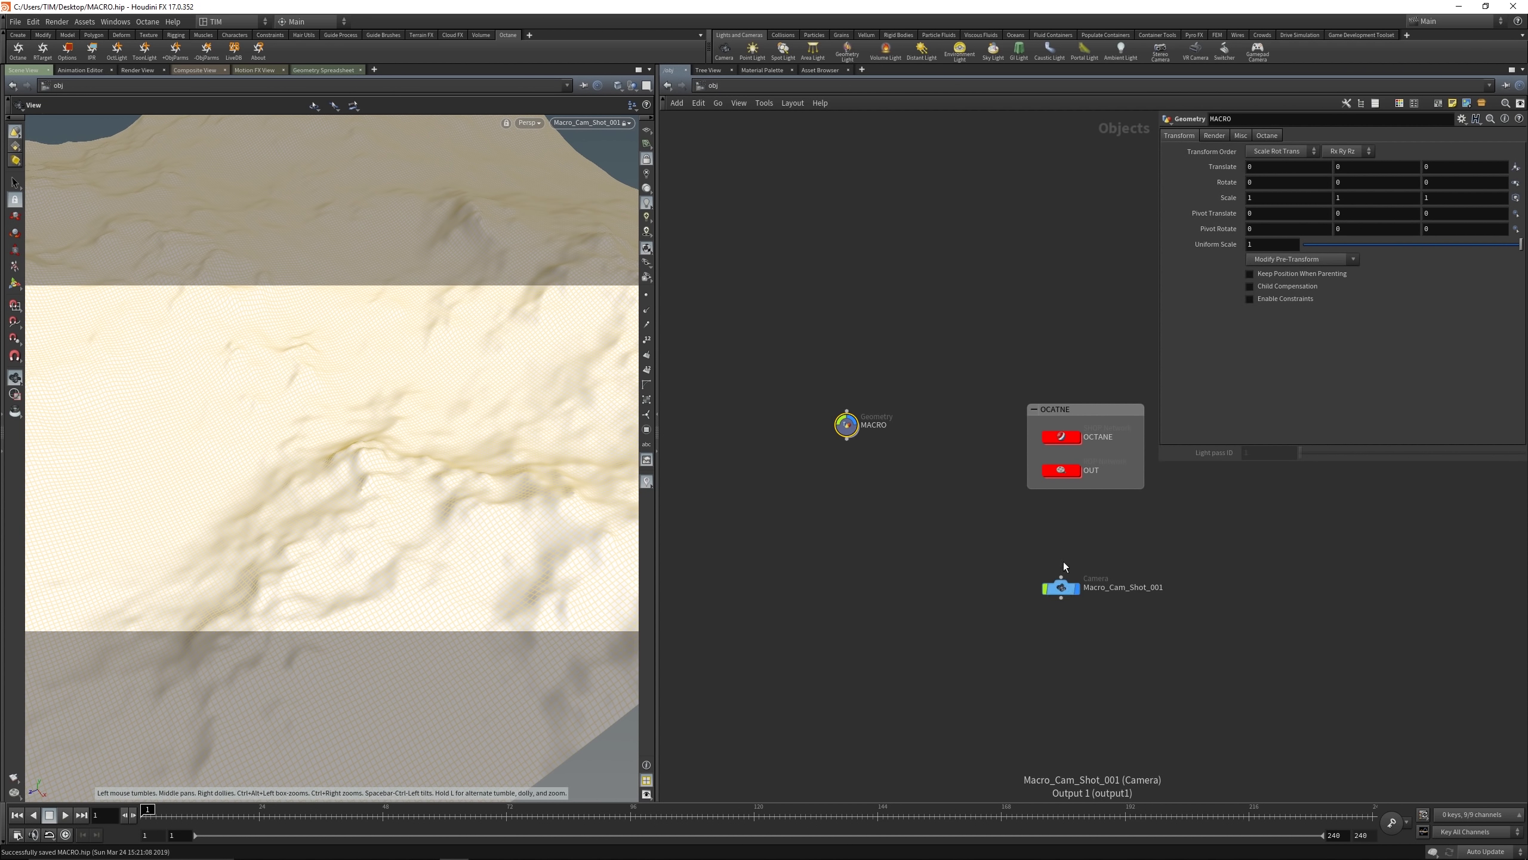
left_click(1064, 469)
double_click(1063, 439)
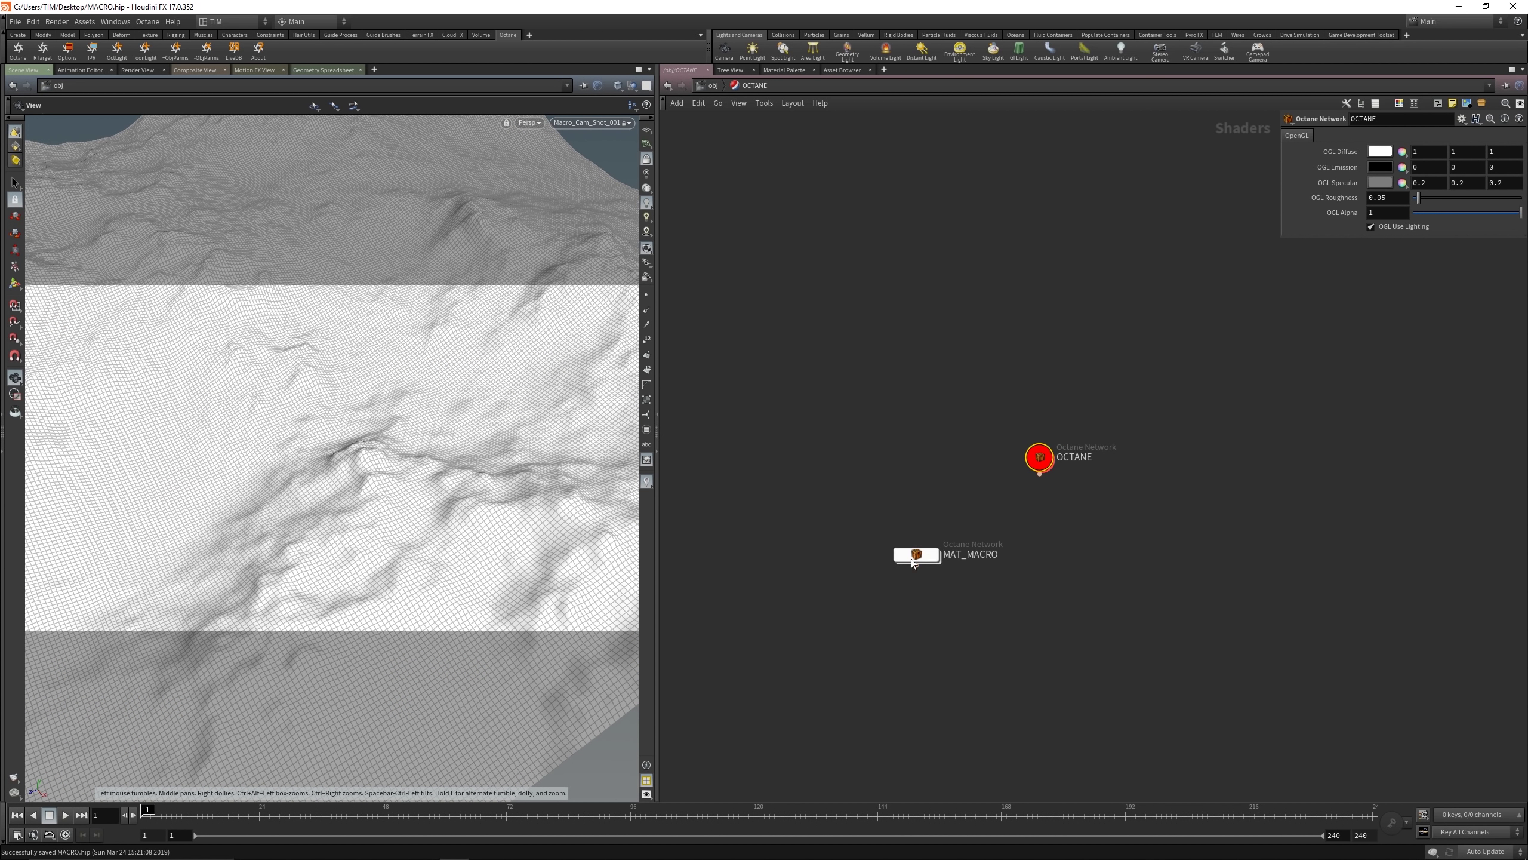
Step: Inside MAT_MACRO, add a Material Universal node wired into the material input of octane_material1 and switch the network wiring style to rounded
double_click(1041, 457)
left_click(1054, 455)
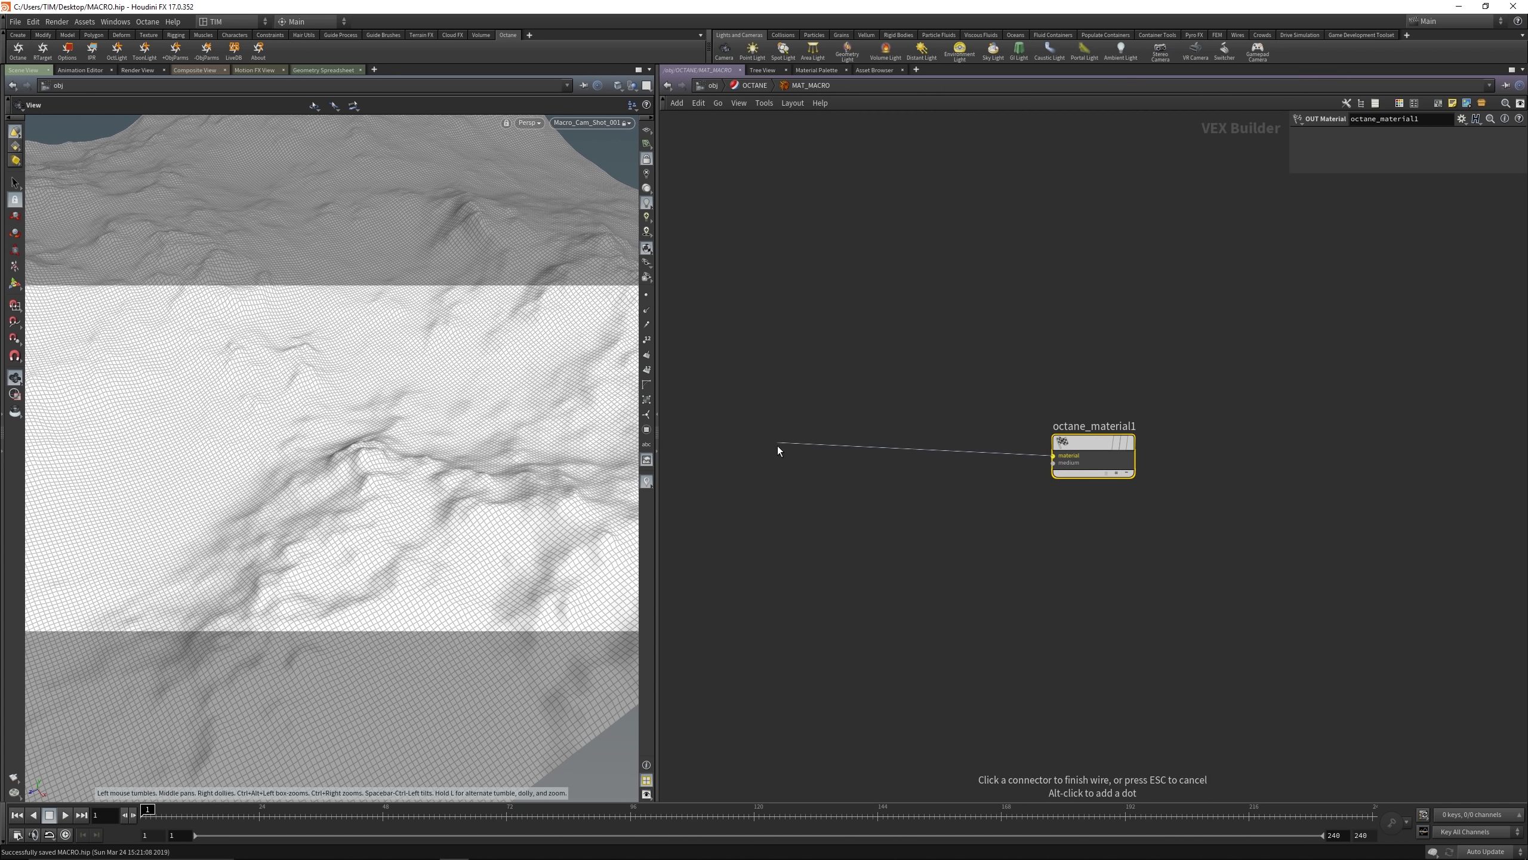
key("Tab")
type("g")
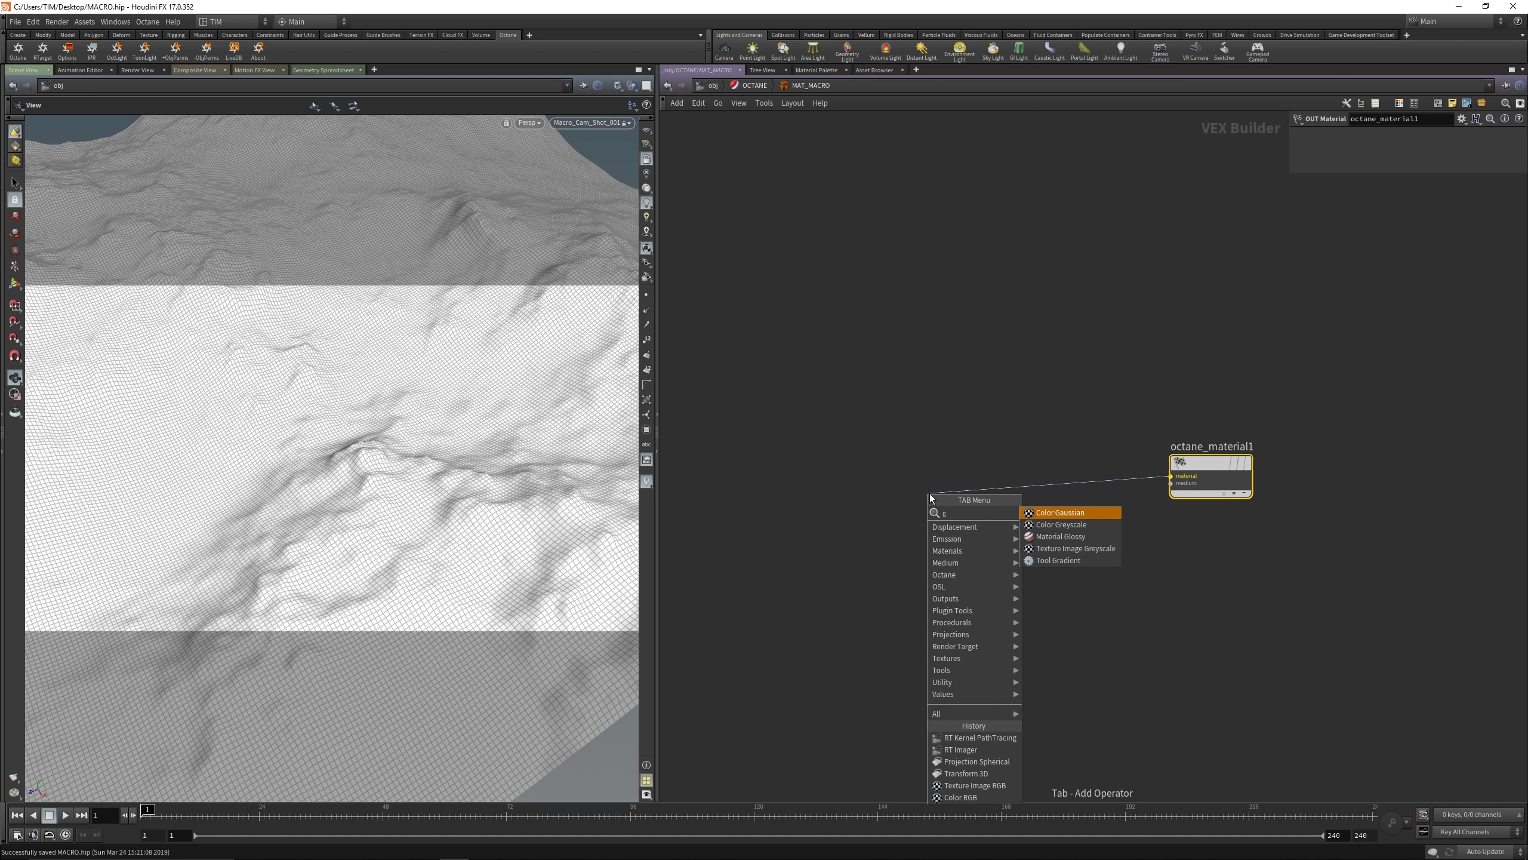
key("BackSpace")
type("un")
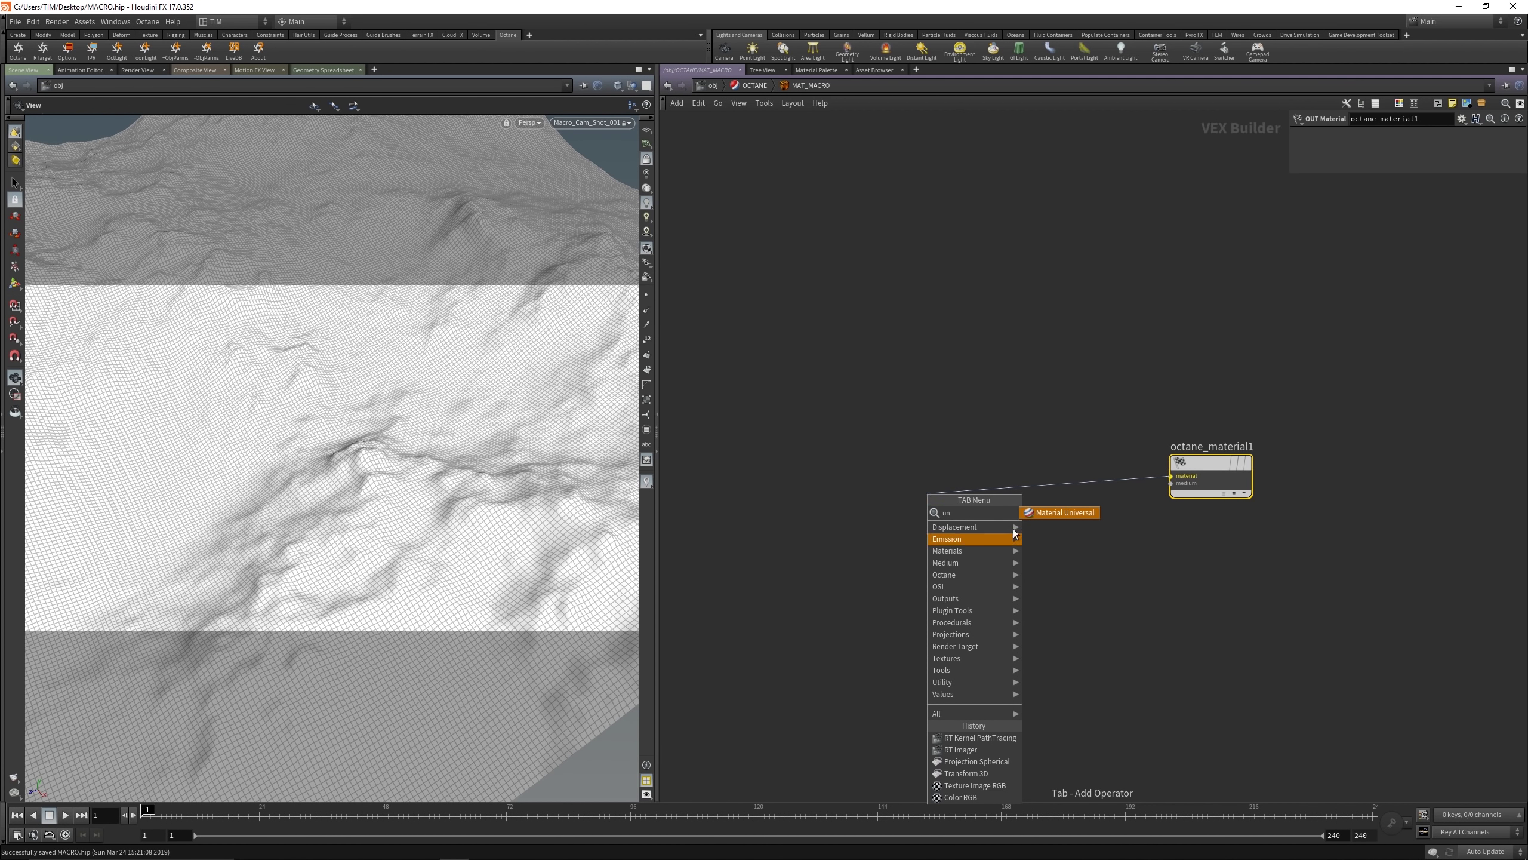
key("Return")
key("shift+s")
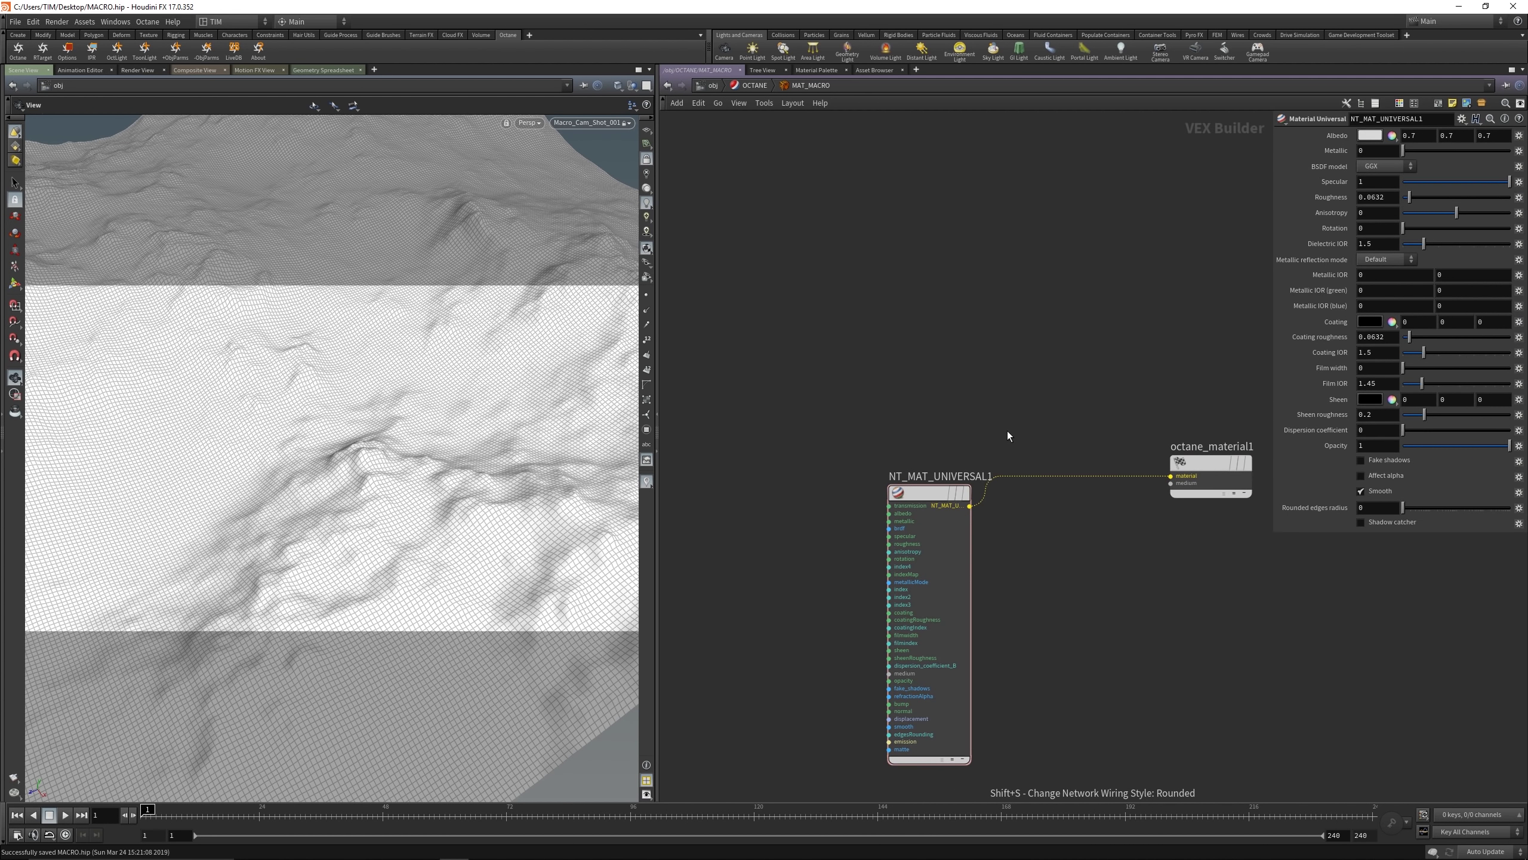
Step: Start the Octane IPR and, in the OCTANE render target network, set the environment image texture's gamma to 1 and power to 0.1
left_click(91, 50)
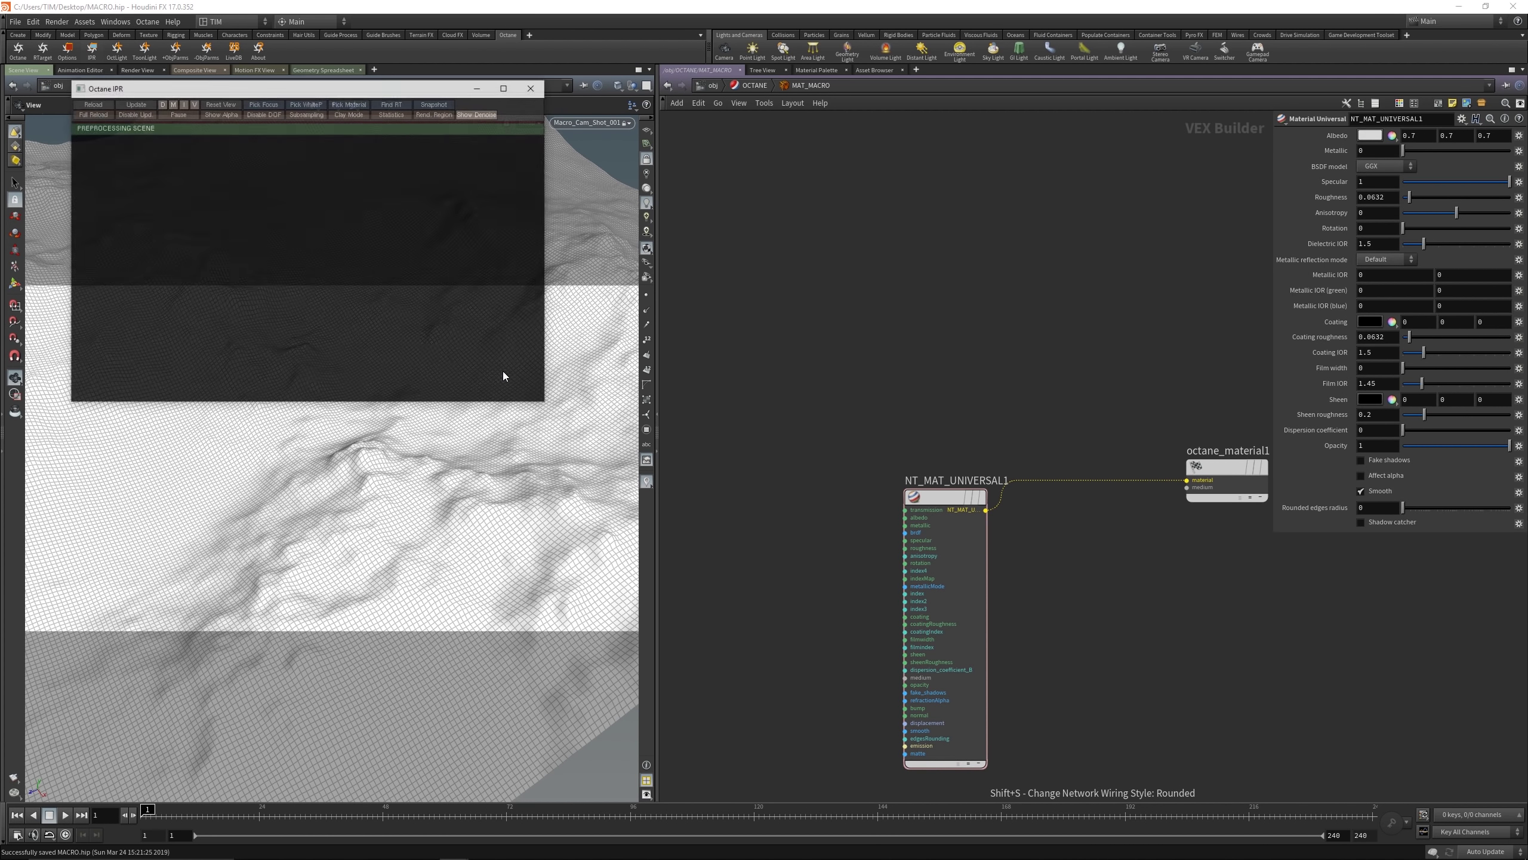
left_click(713, 84)
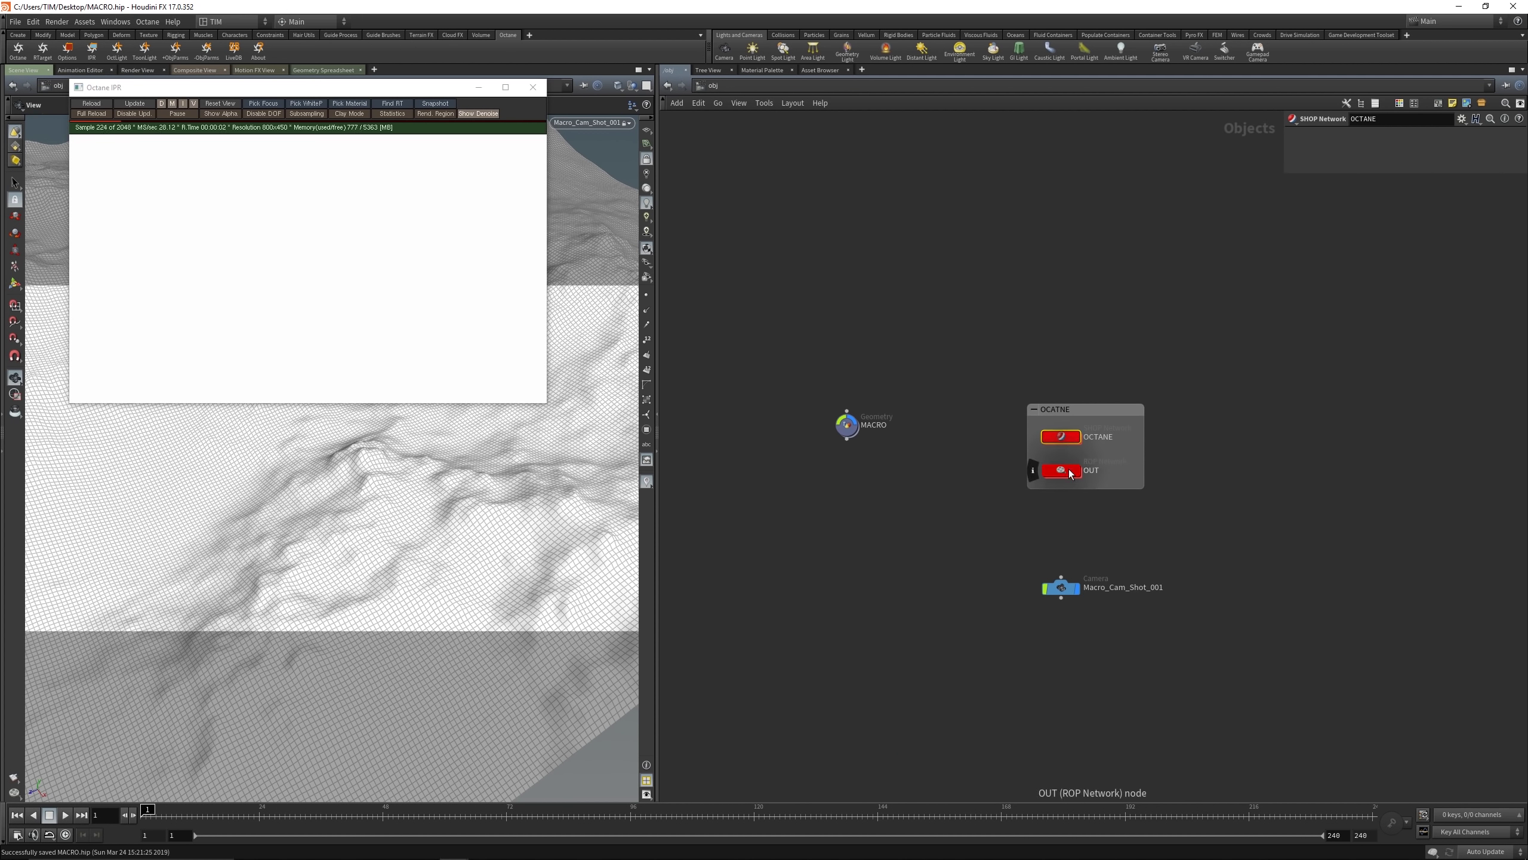
double_click(1063, 435)
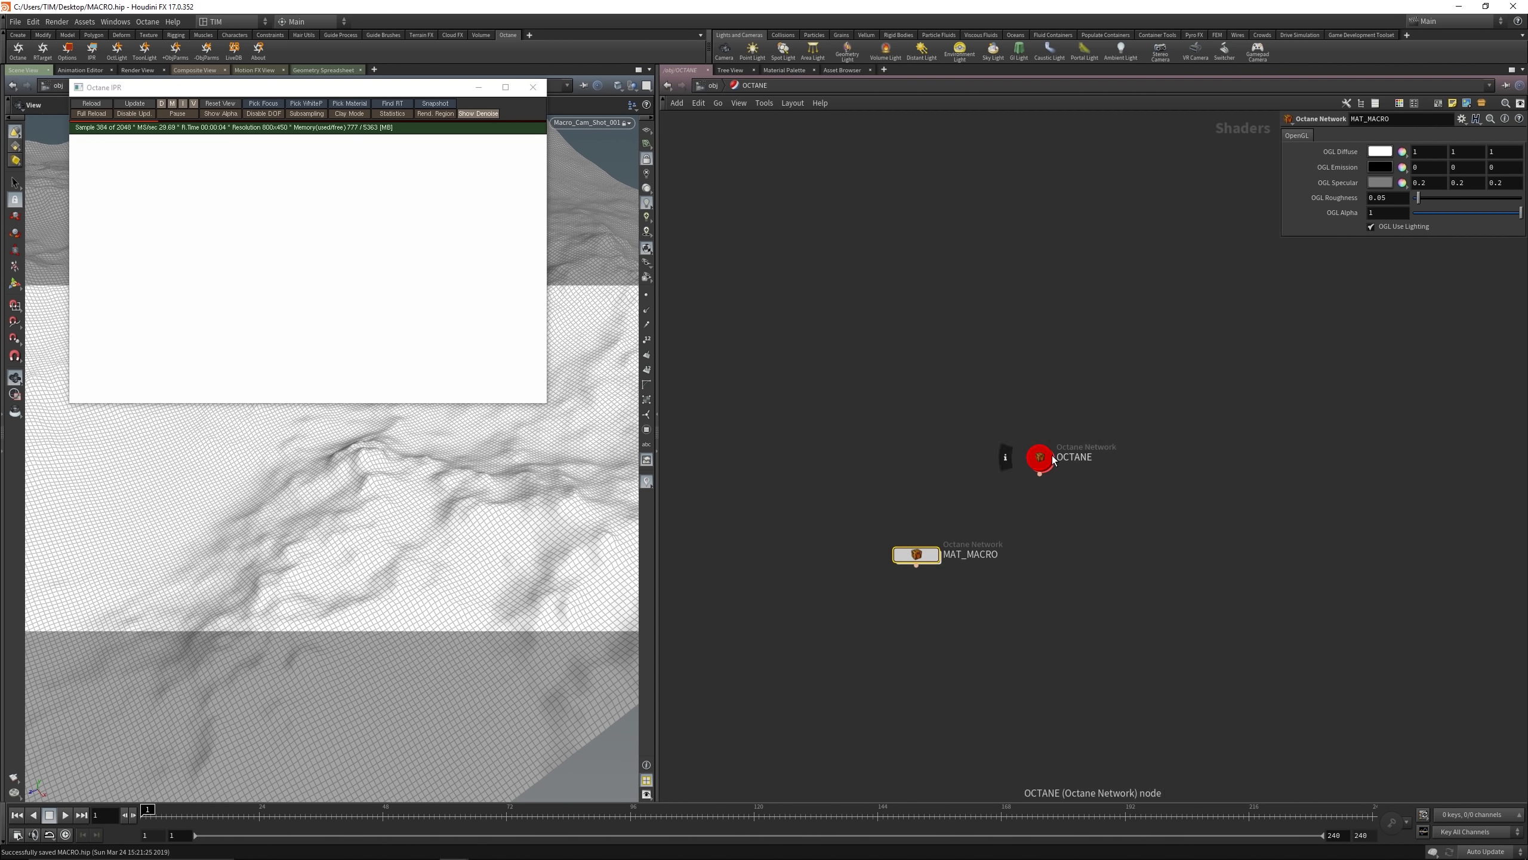
double_click(1044, 456)
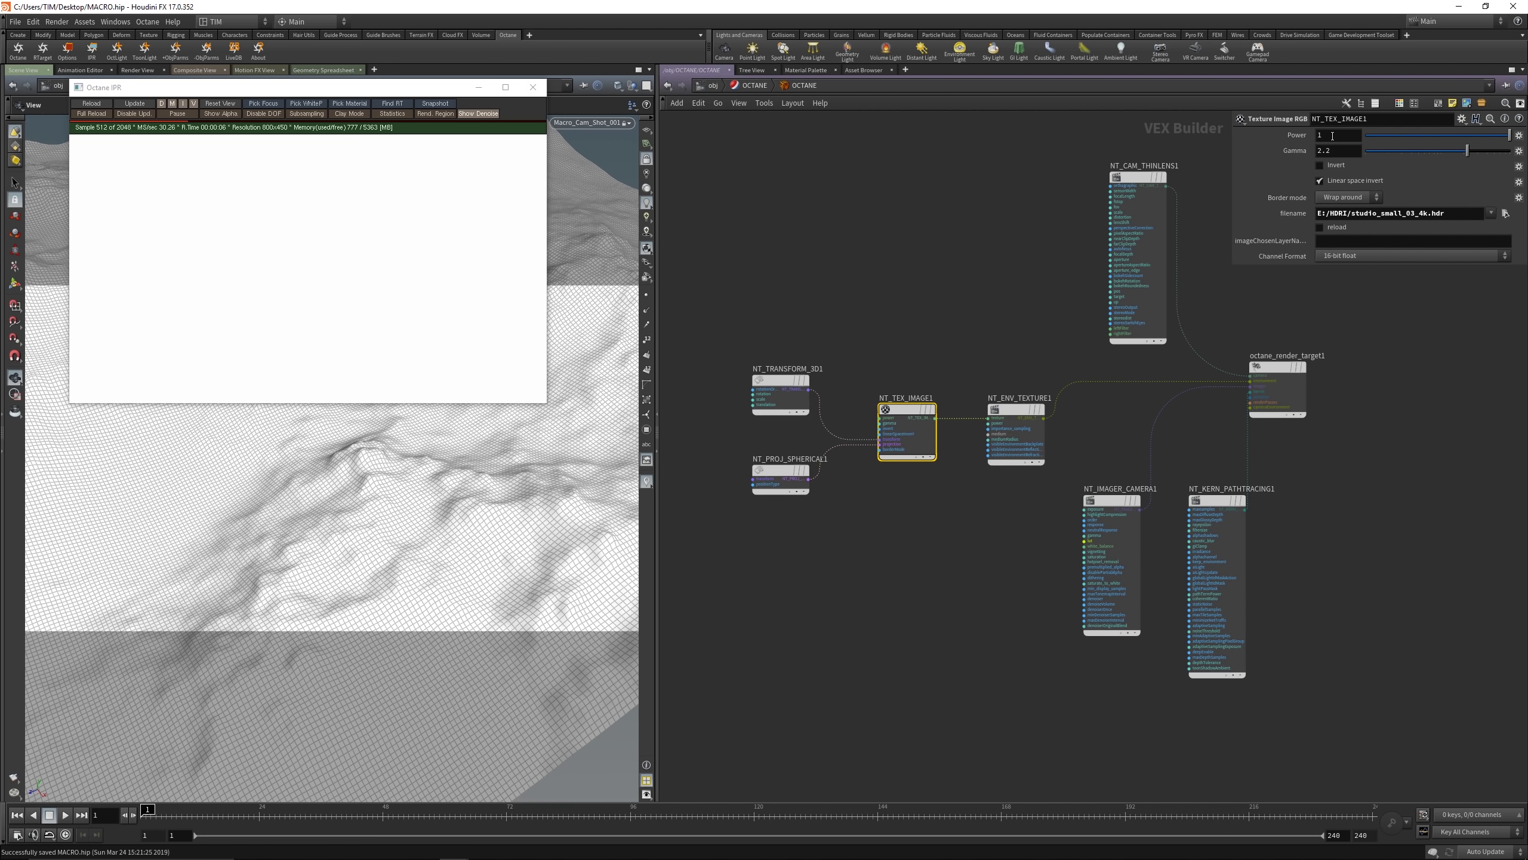
type("1")
key("Return")
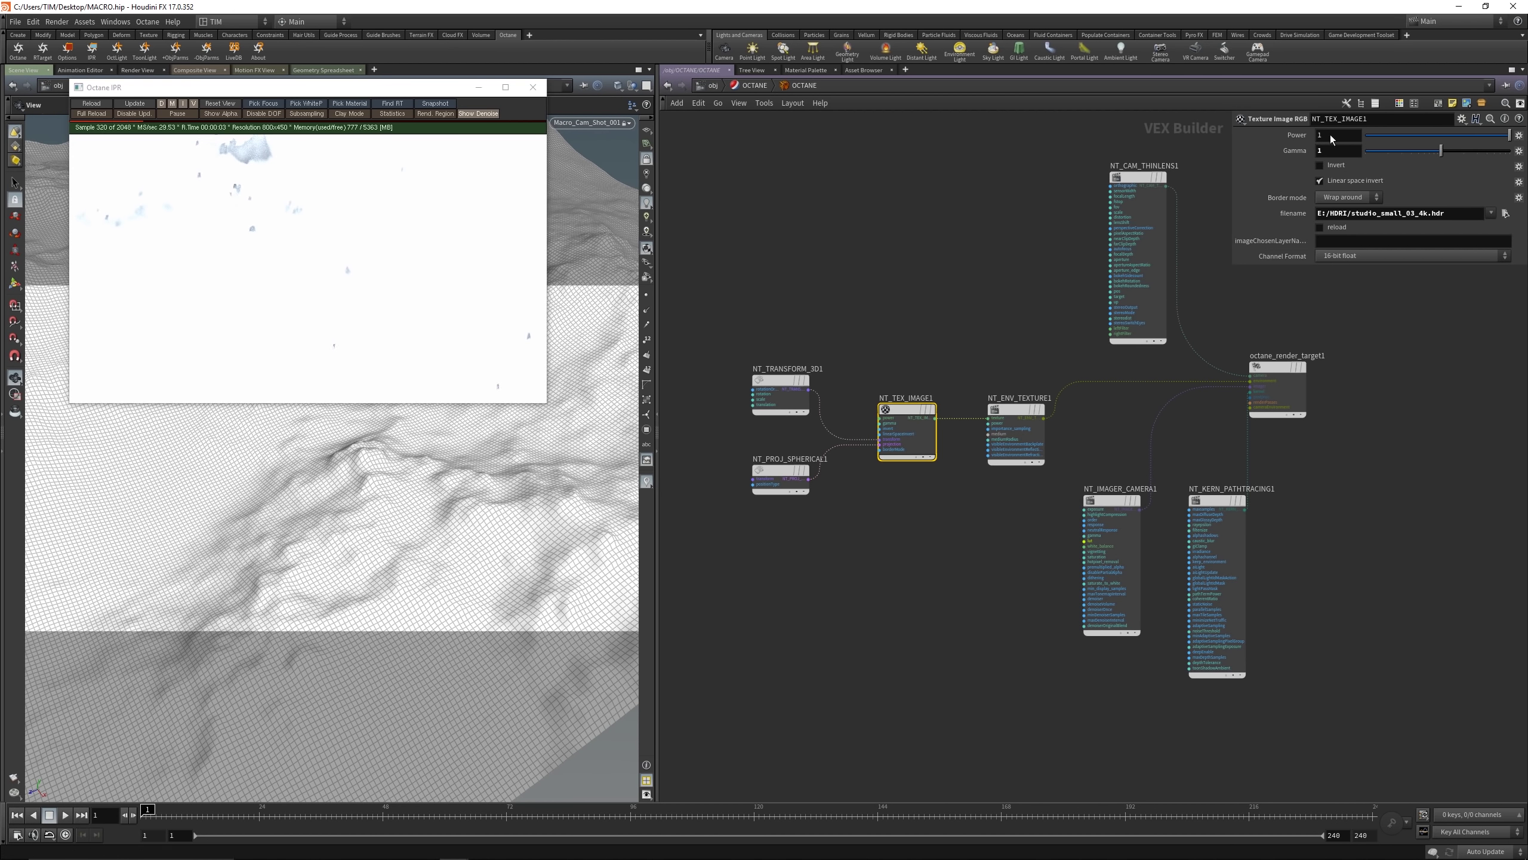
type("0.1")
key("Return")
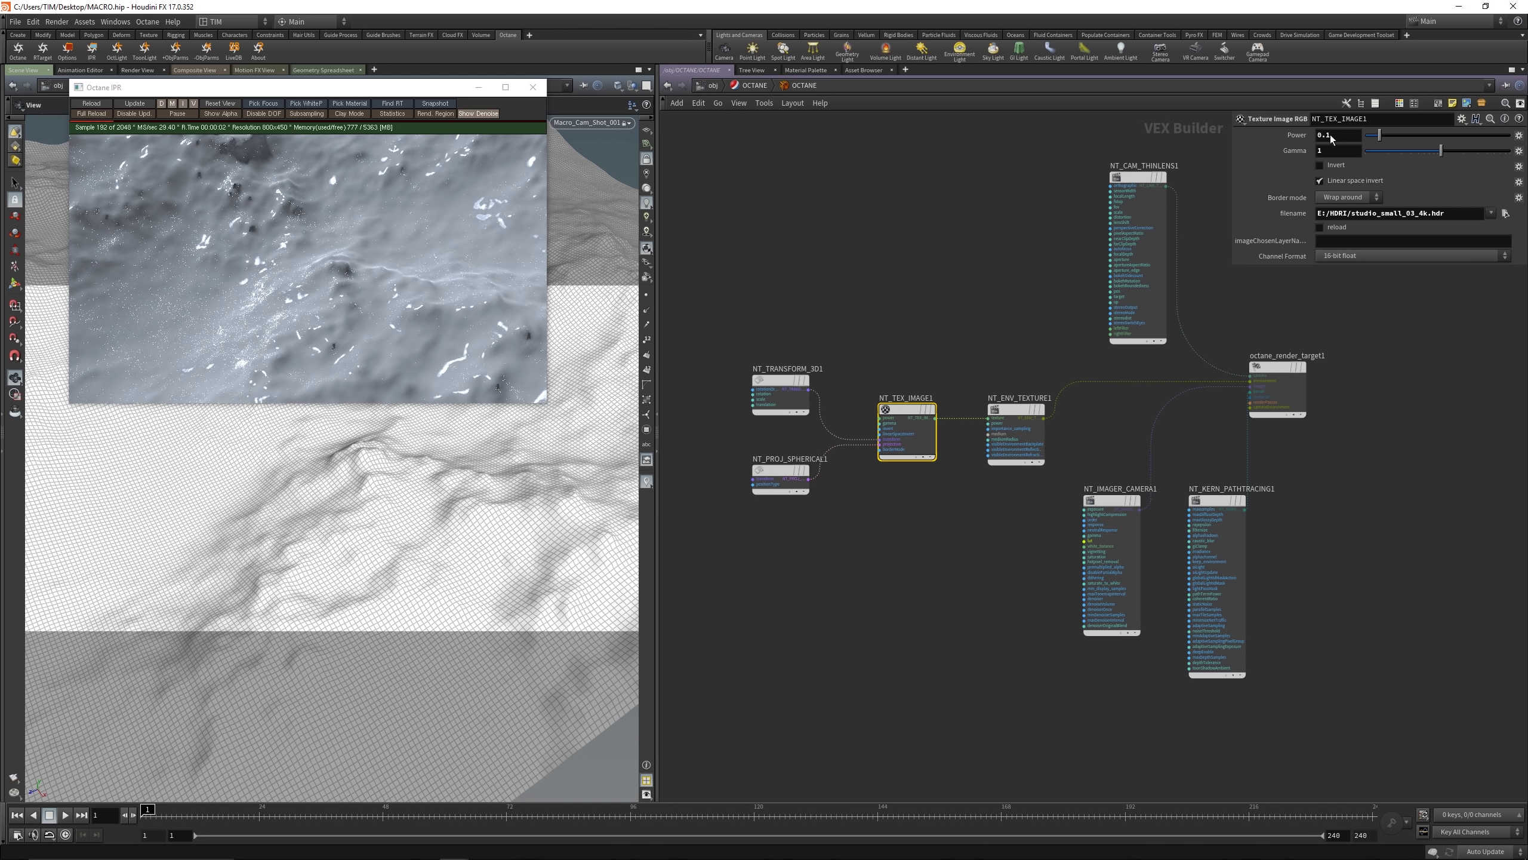
Step: Set the X translation of NT_TRANSFORM_3D1 to about 1.69 and the power of NT_TEX_IMAGE1 to 0.001
left_click_drag(719, 282, 813, 421)
middle_click_drag(1387, 181, 1520, 209)
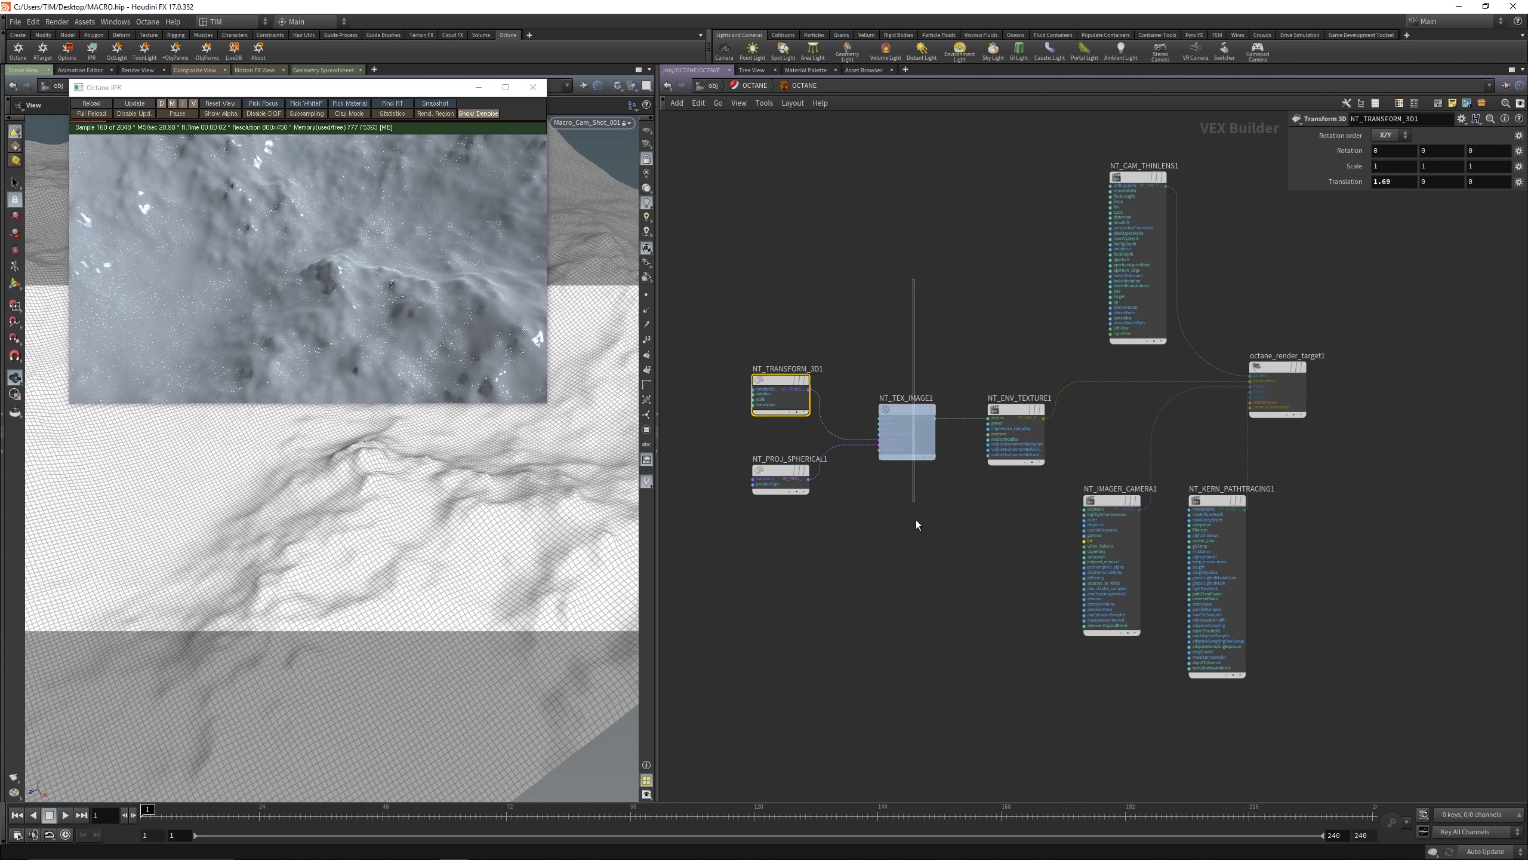
left_click_drag(1011, 303, 1002, 464)
left_click_drag(890, 351, 887, 502)
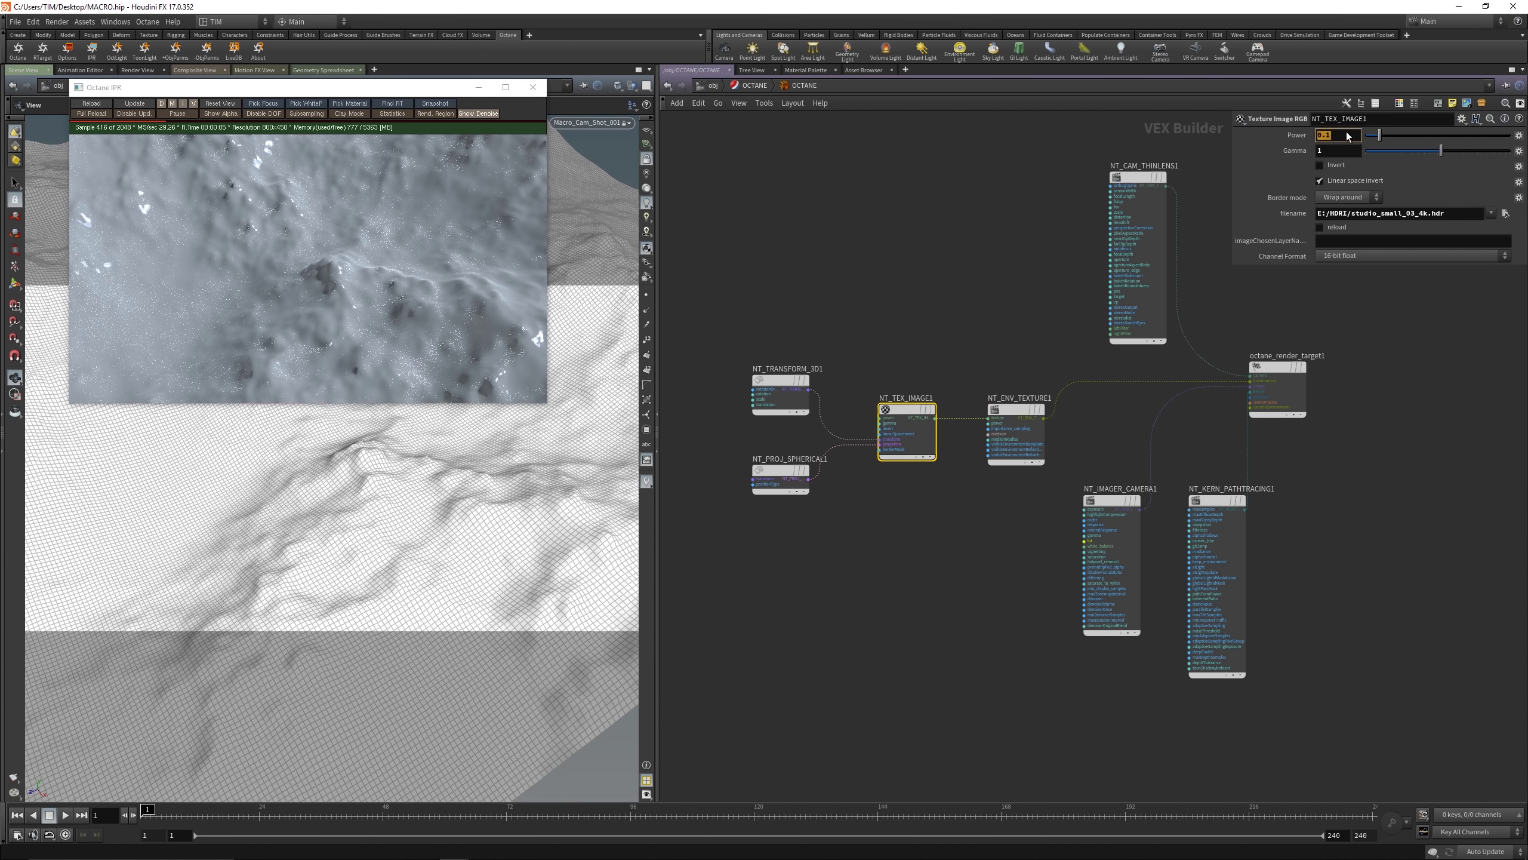
left_click(1347, 135)
type("0.001")
key("Return")
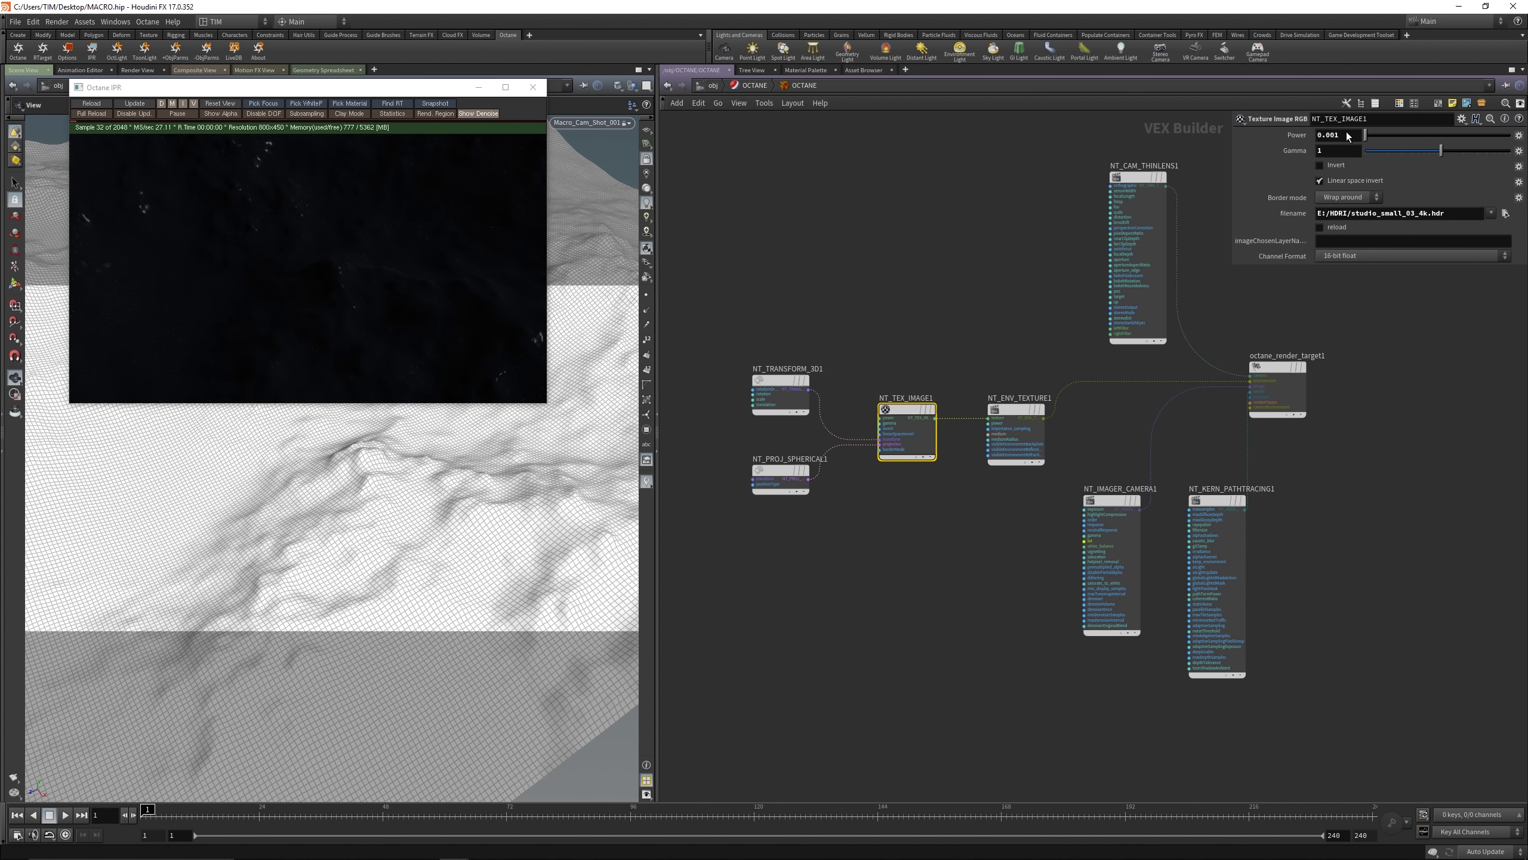
Step: Save the scene, close the Octane IPR and return to the object level
left_click(929, 187)
key("ctrl+s")
key("u")
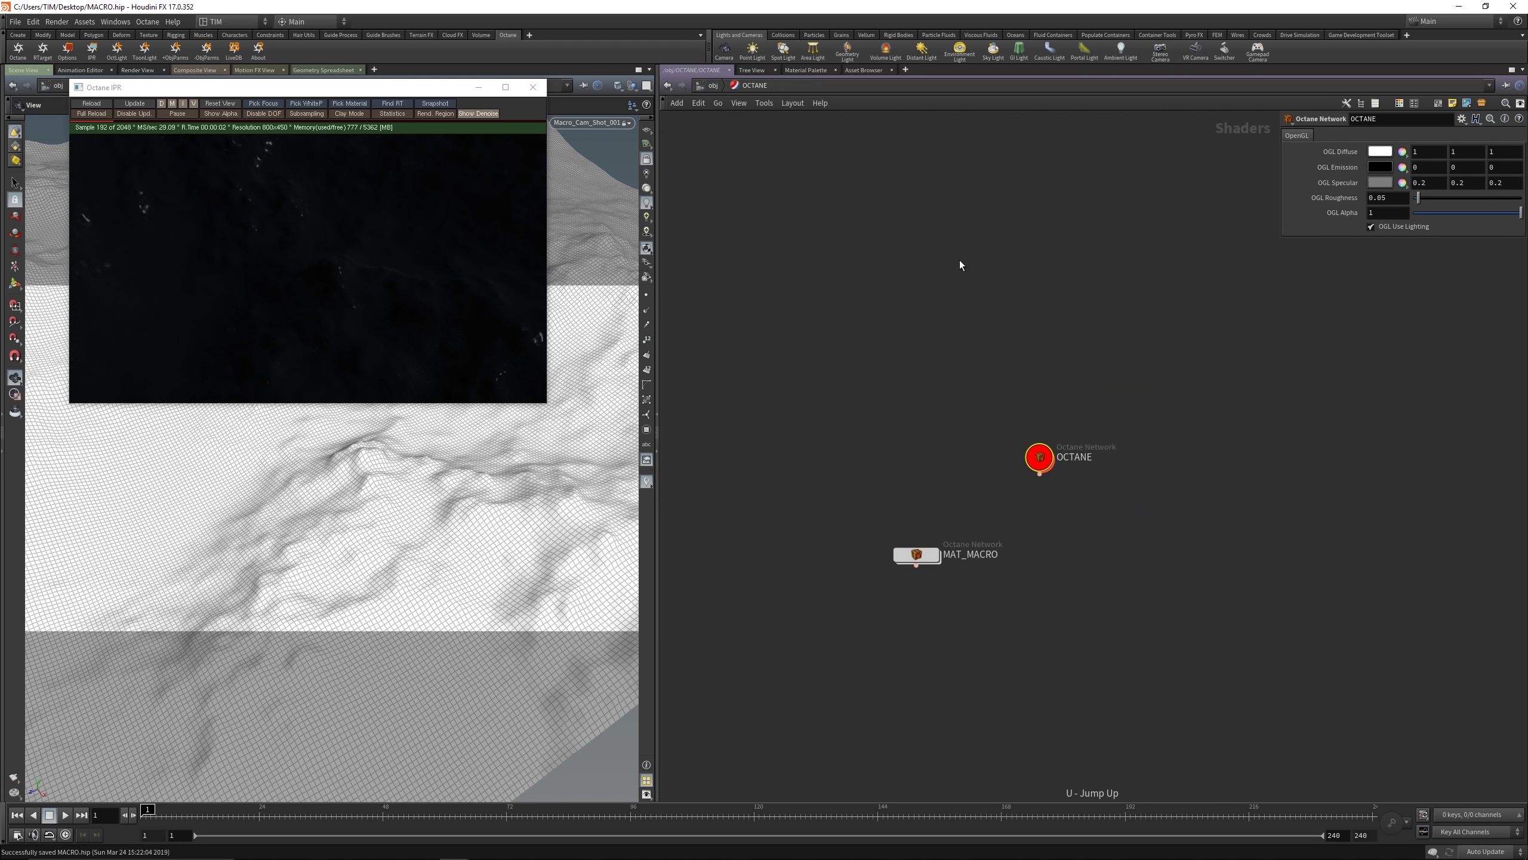
left_click(533, 86)
key("u")
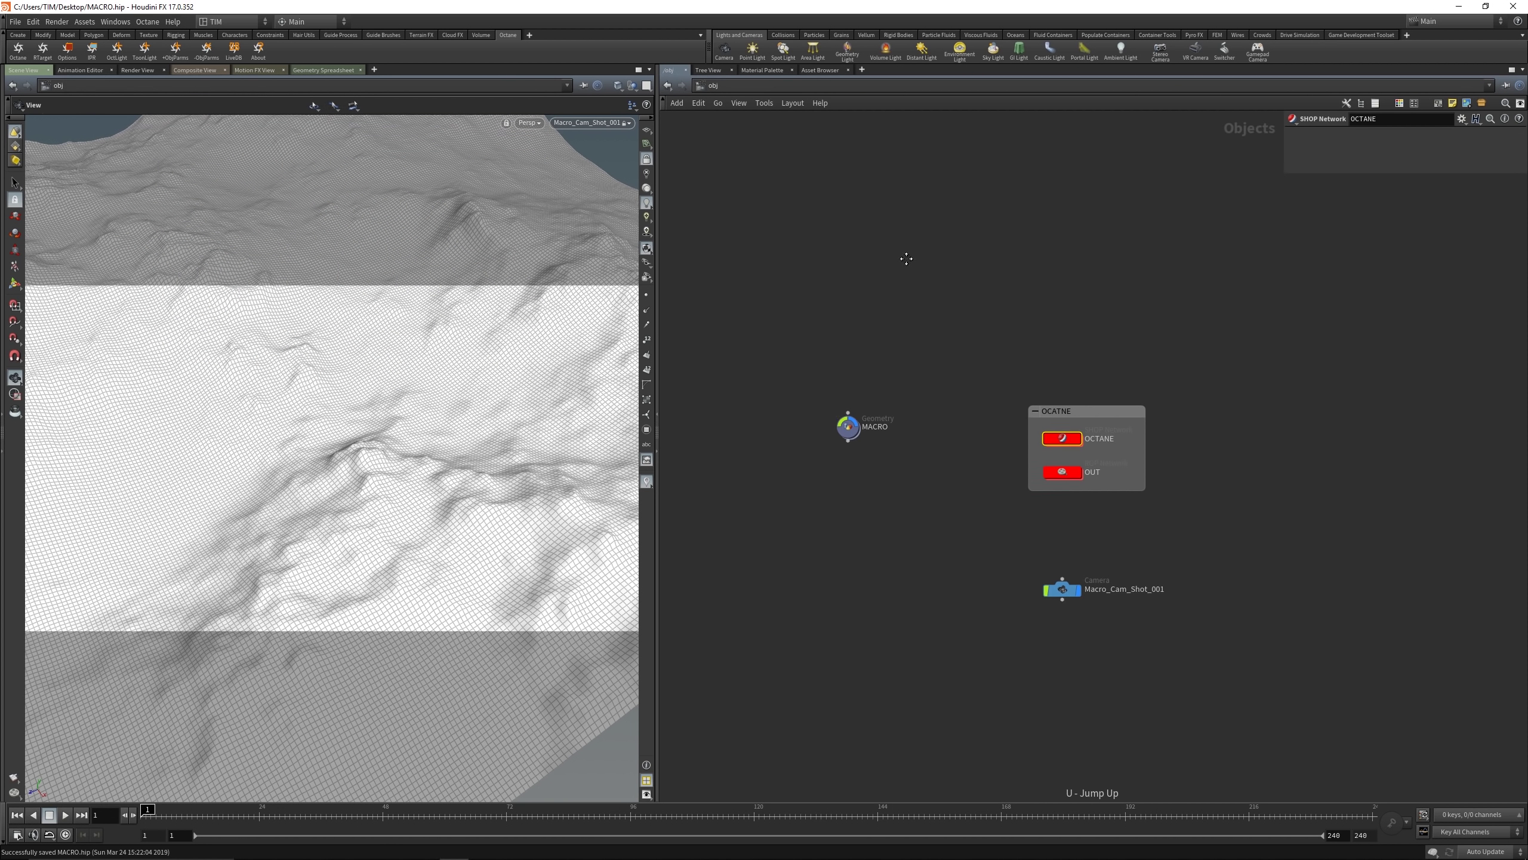
Step: Add a Geometry node below the MACRO node
middle_click_drag(904, 259, 921, 263)
key("Tab")
type("geo")
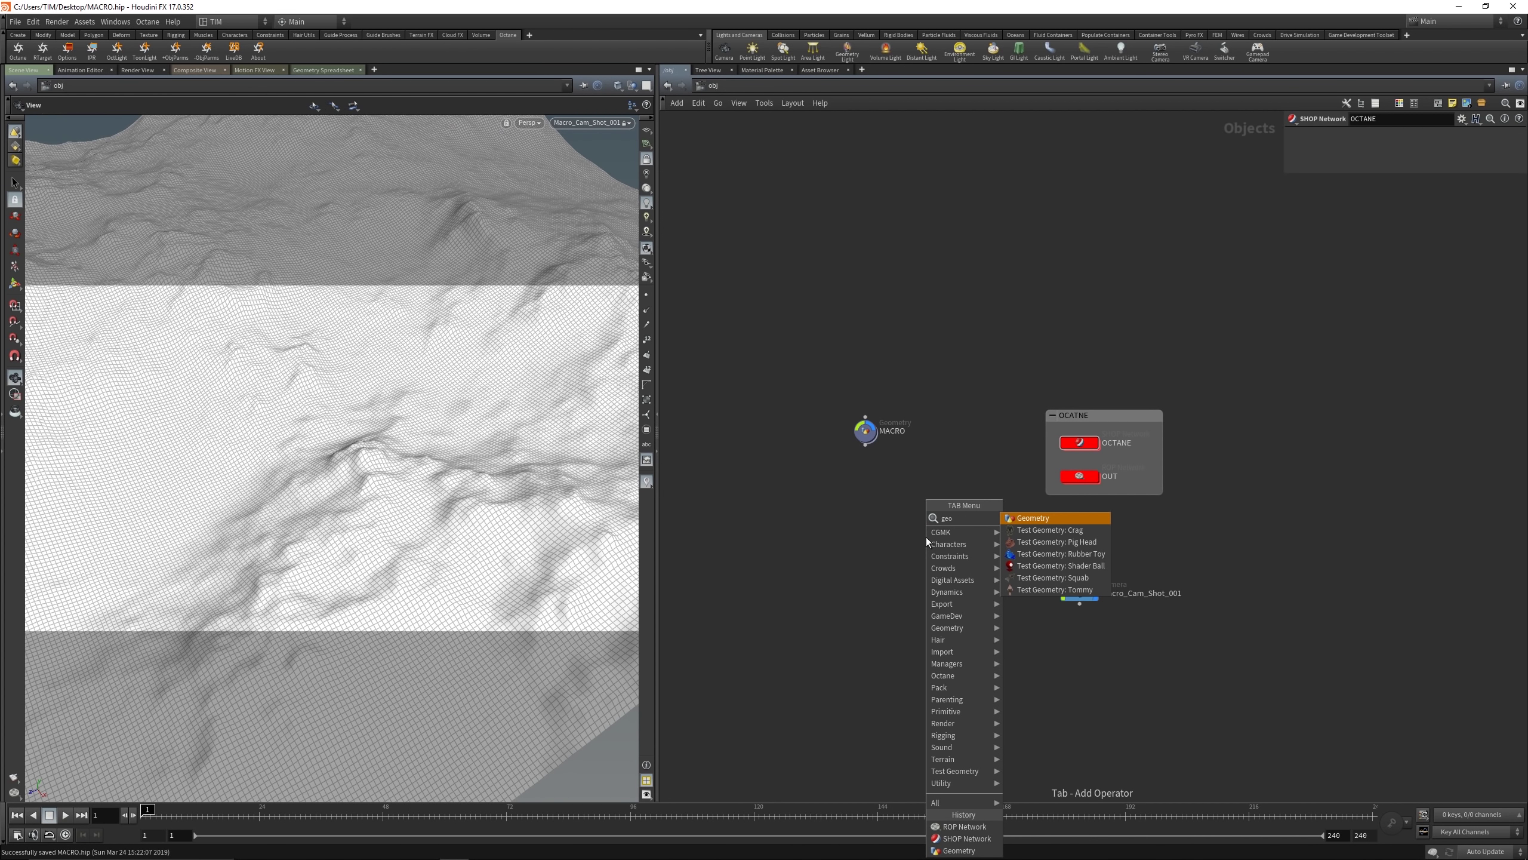
key("Return")
left_click(867, 521)
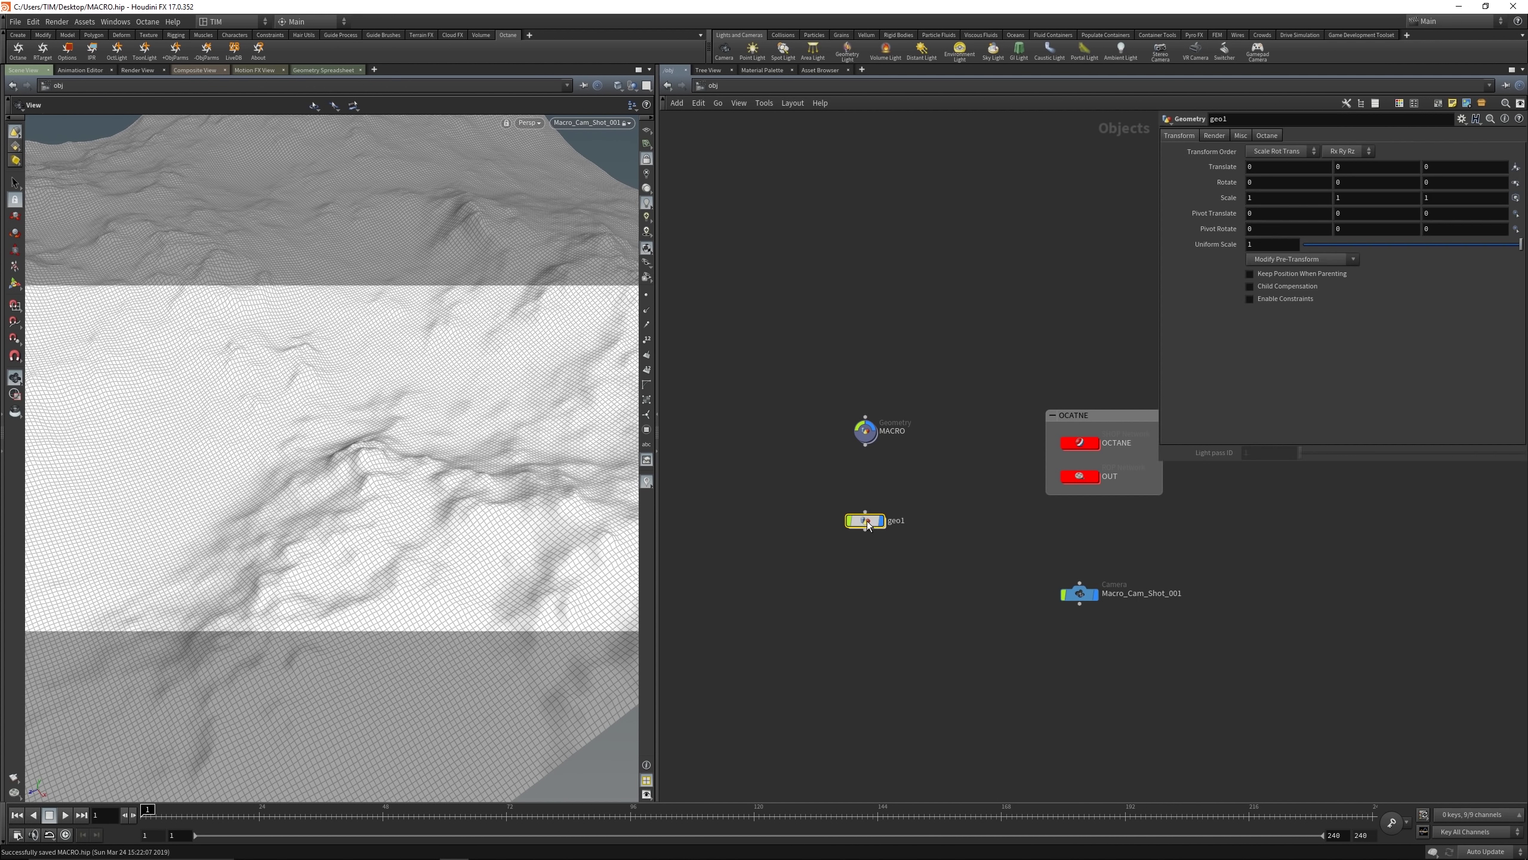
Step: Give the new geometry node a light bulb shape and an orange colour
key("z")
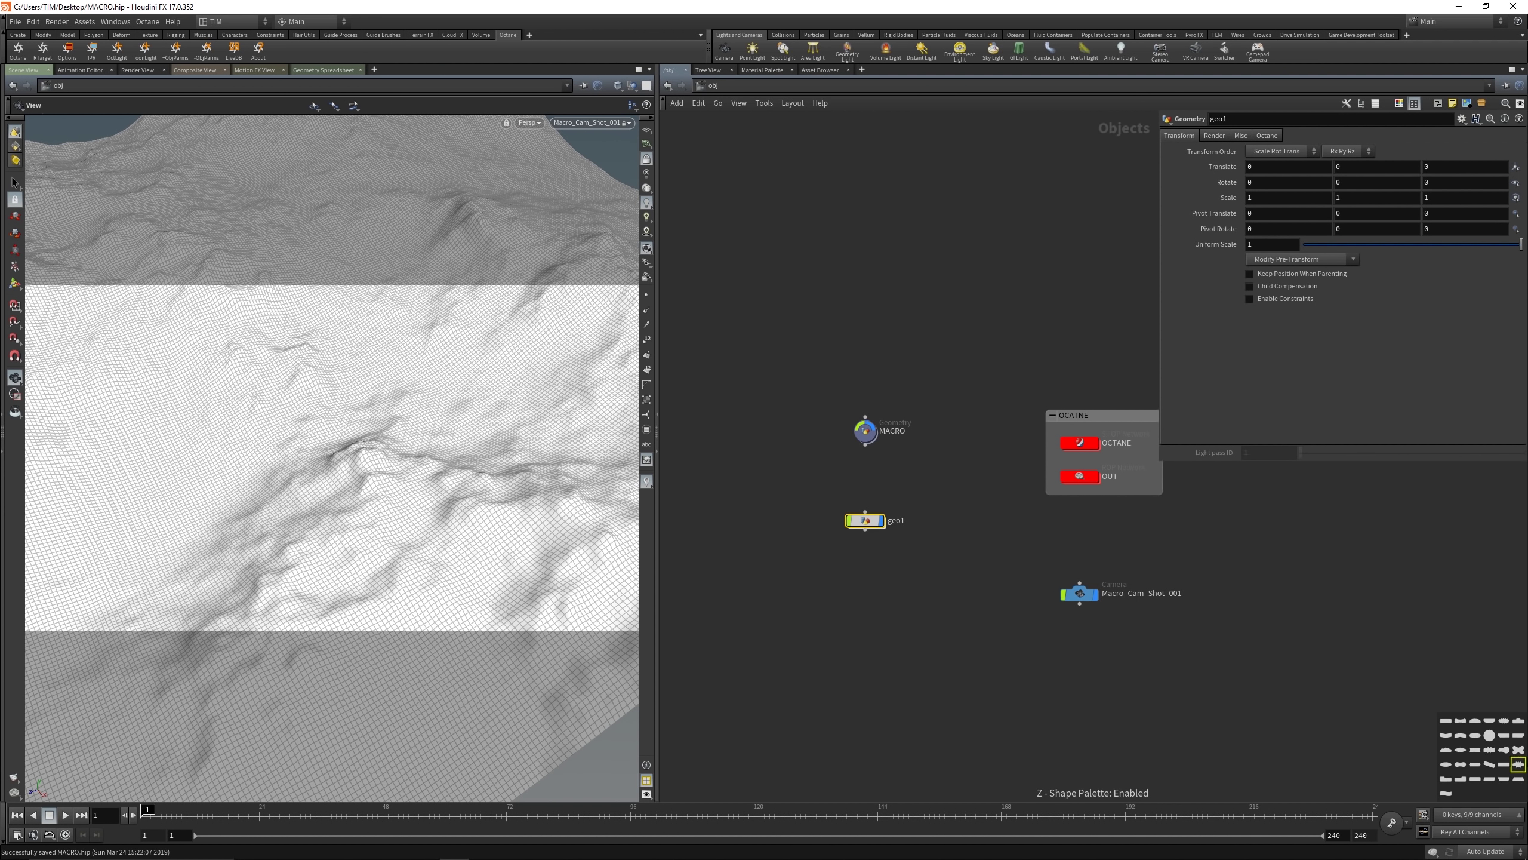
left_click(1505, 749)
key("c")
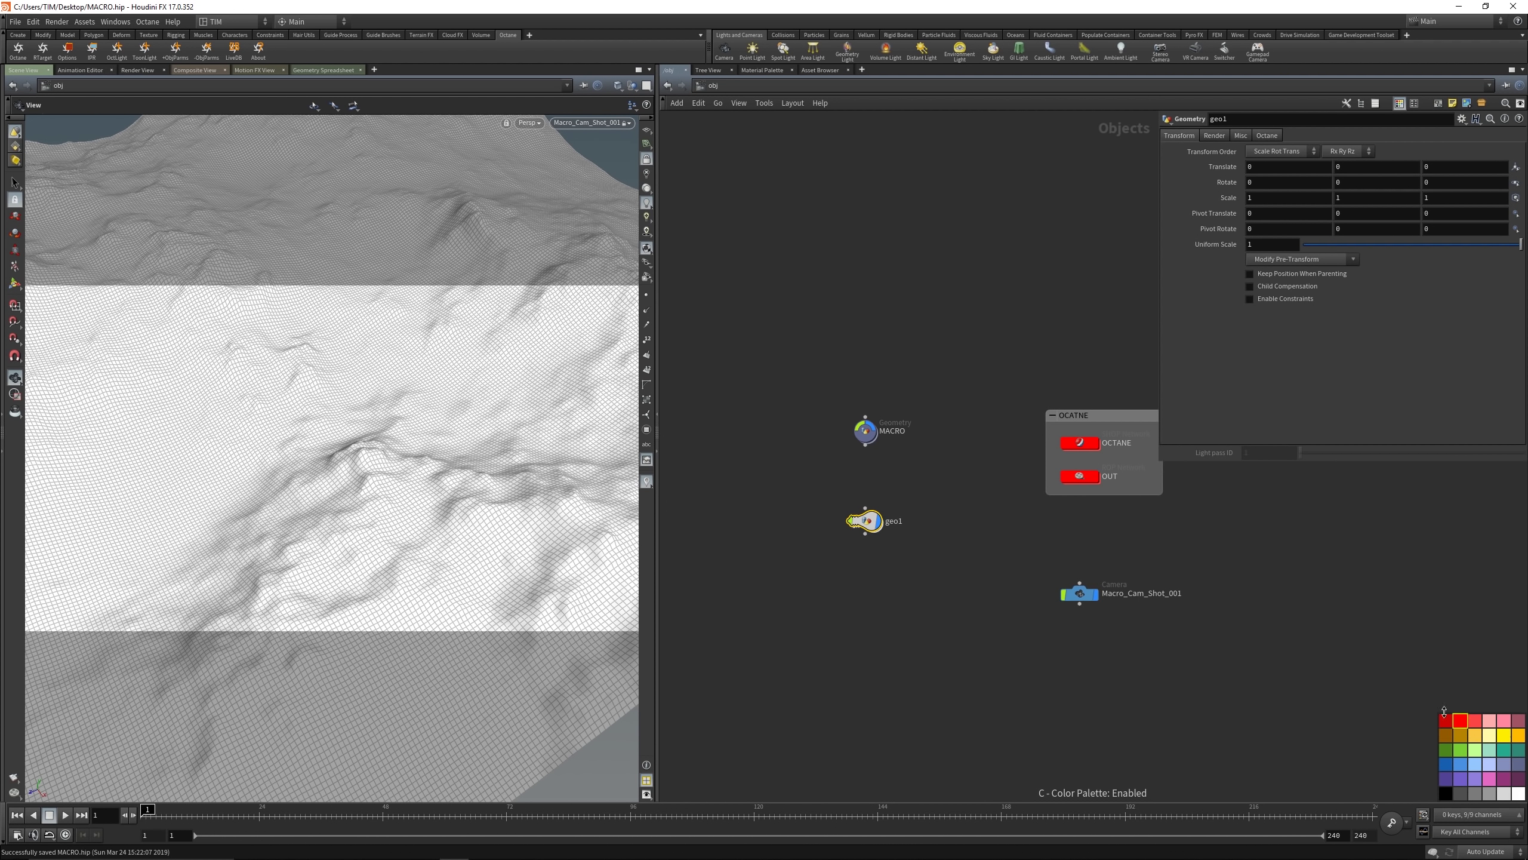
left_click(1516, 735)
scroll(830, 470, "up", 2)
Step: Rename the geometry node as LIGHT
double_click(926, 545)
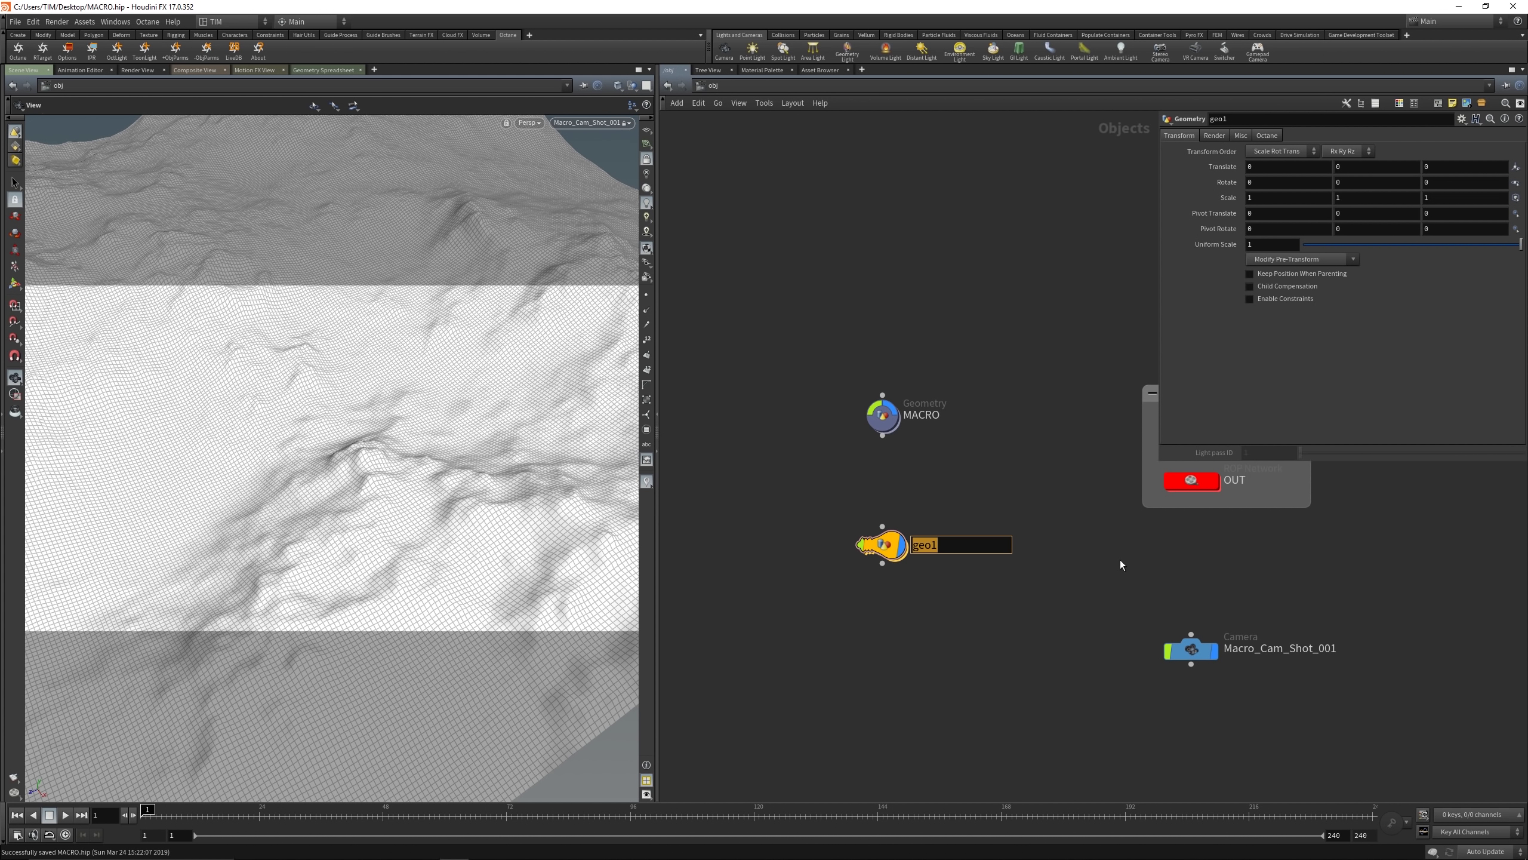
type("LIGHT")
key("Return")
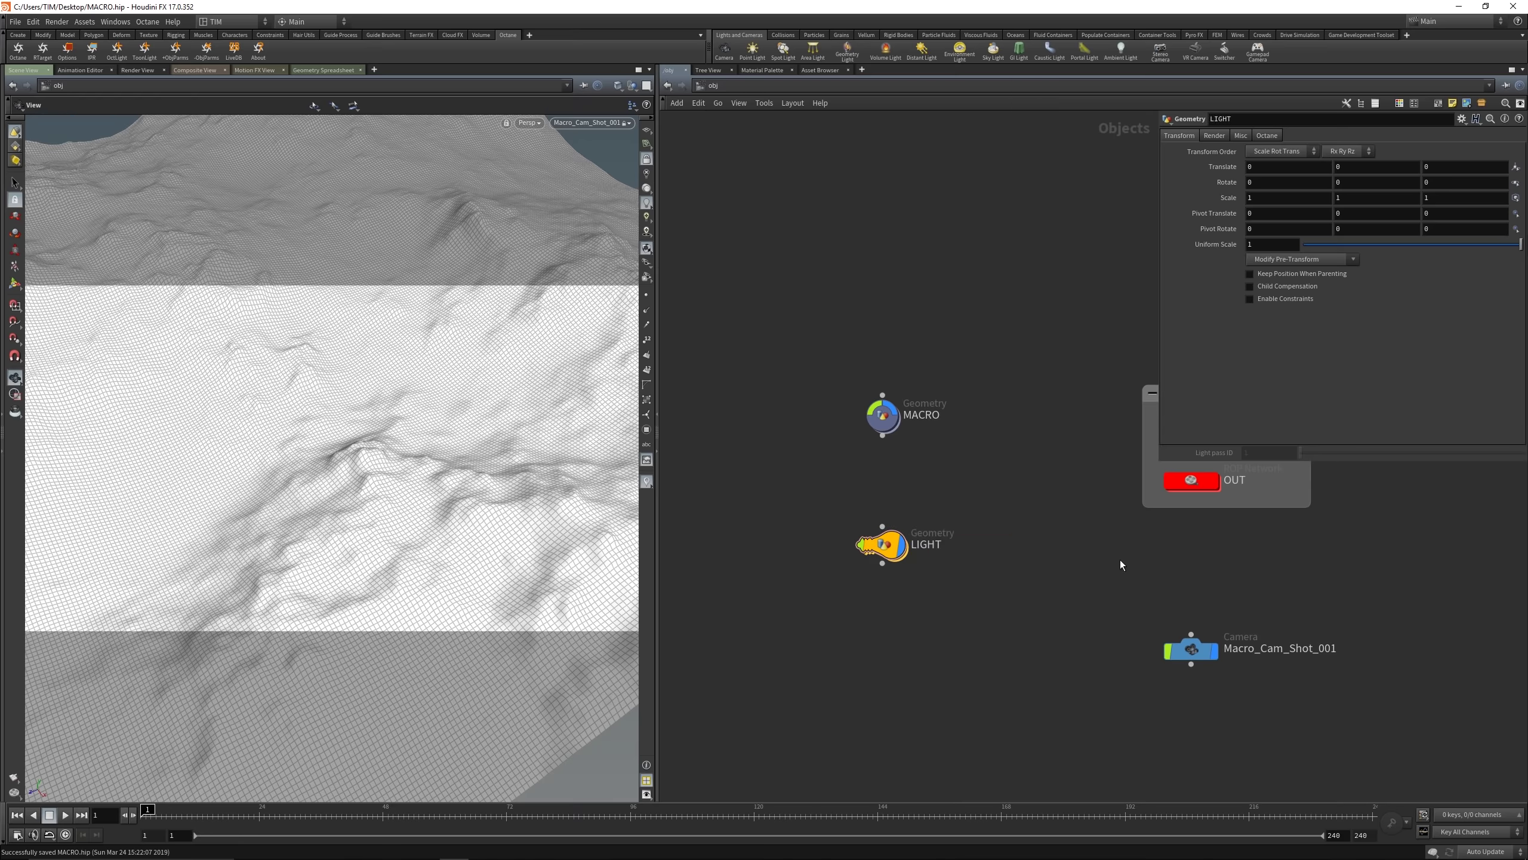
Step: Enable Octane light emission on the LIGHT object with a color temperature of 7500 and save the scene
left_click(1265, 136)
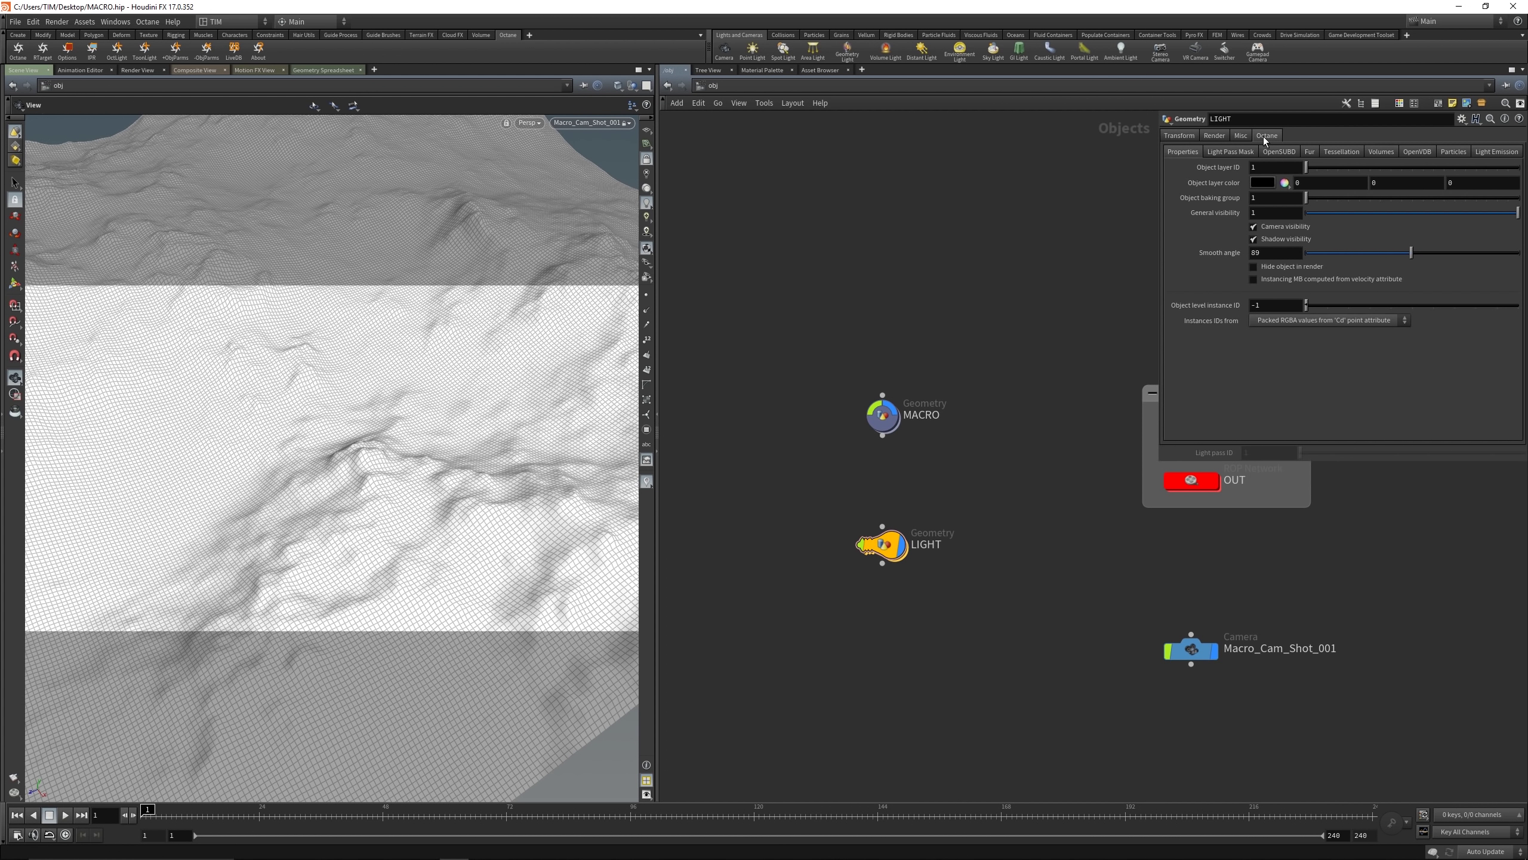
left_click(1501, 152)
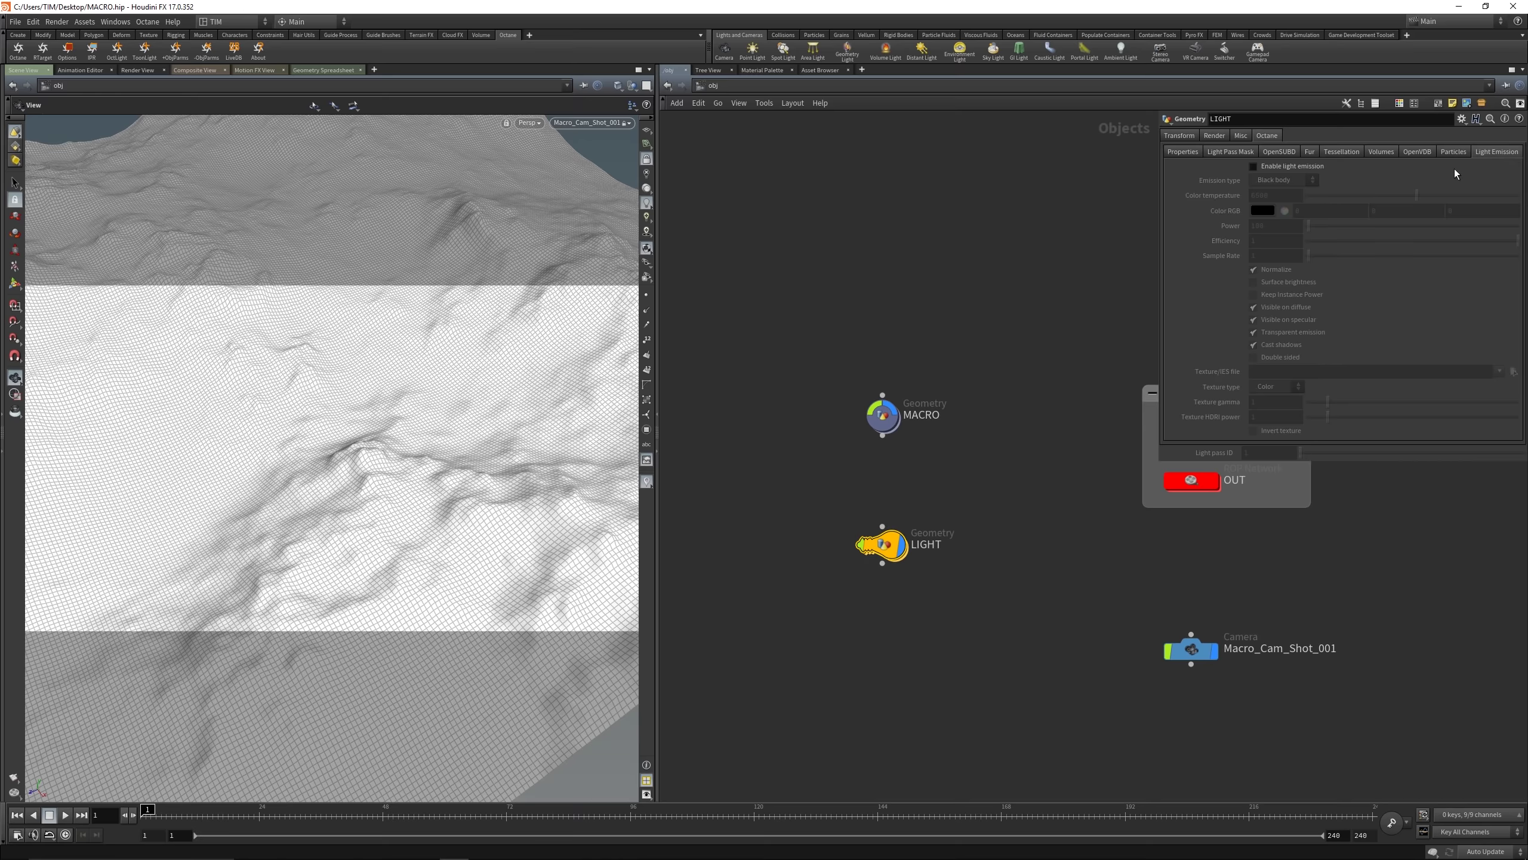
left_click(1299, 166)
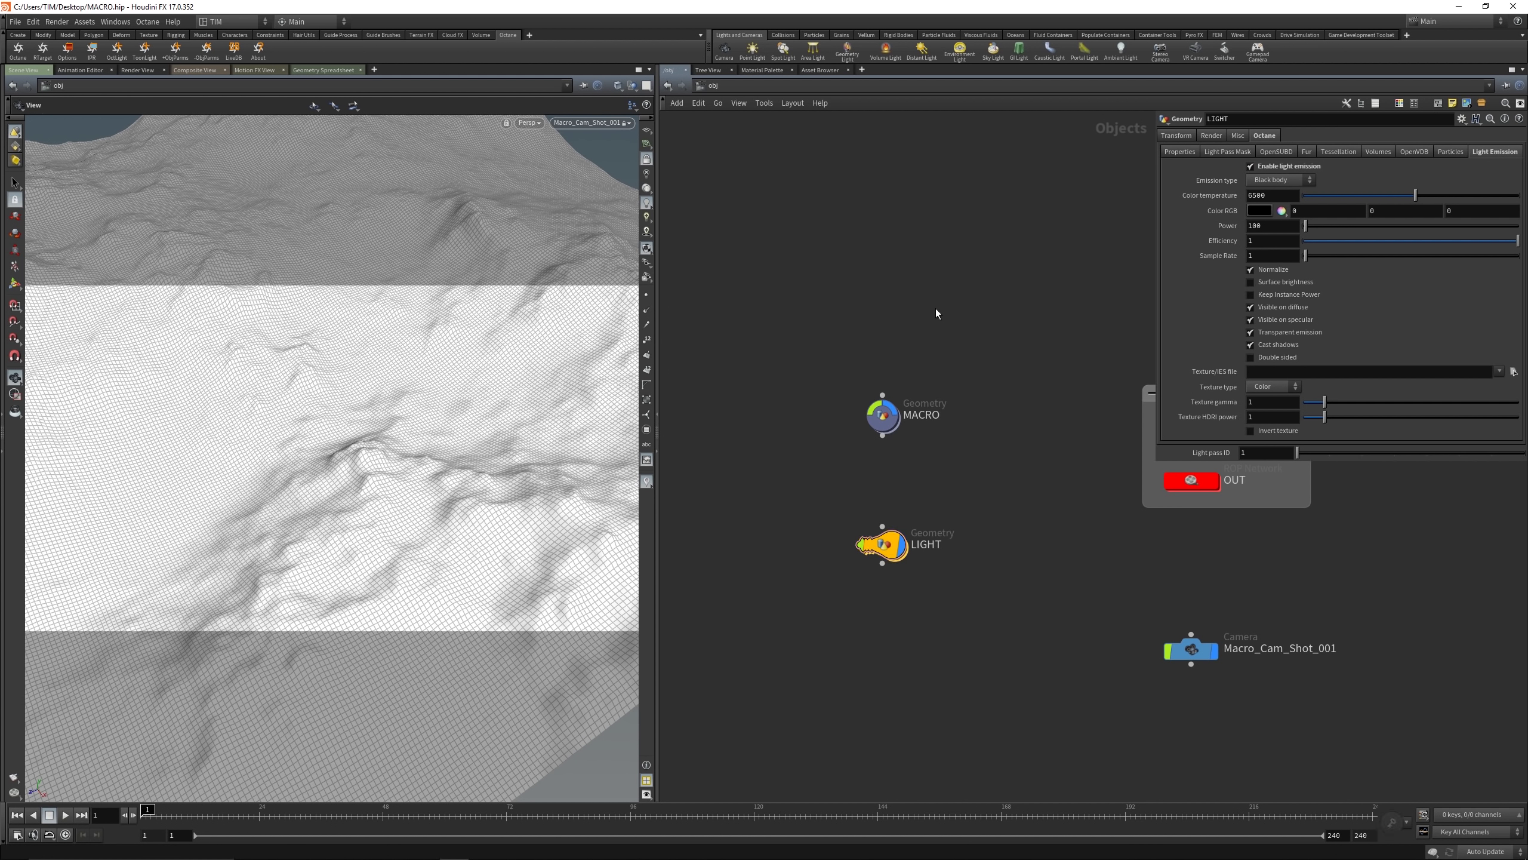
left_click(1277, 197)
key("Return")
key("ctrl+s")
key("u")
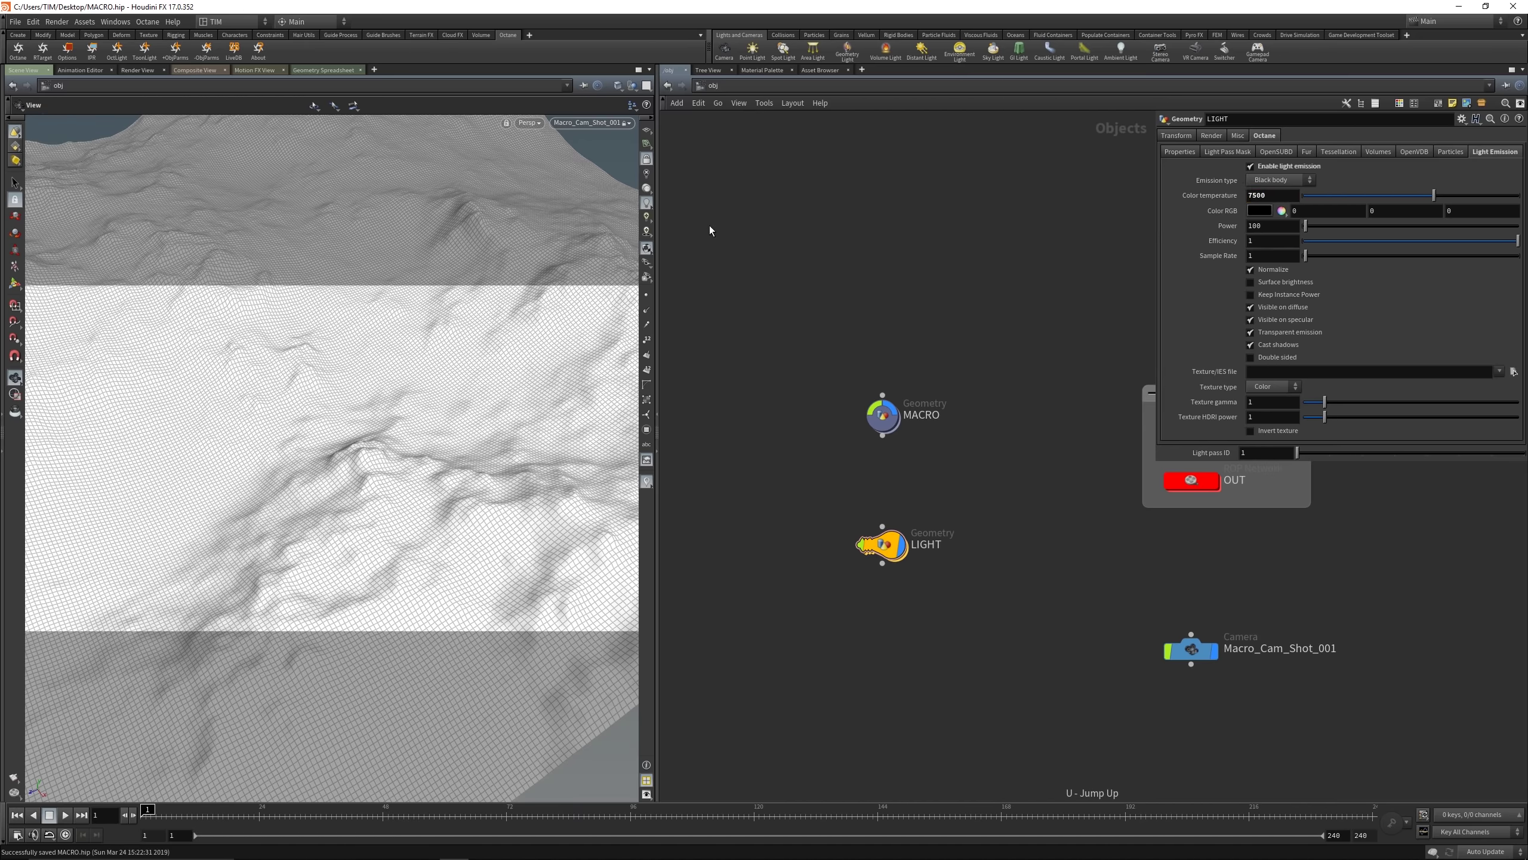
Step: Unlock the camera from the view, show the whole terrain with the reference grid in the perspective view, and save the scene
left_click(650, 158)
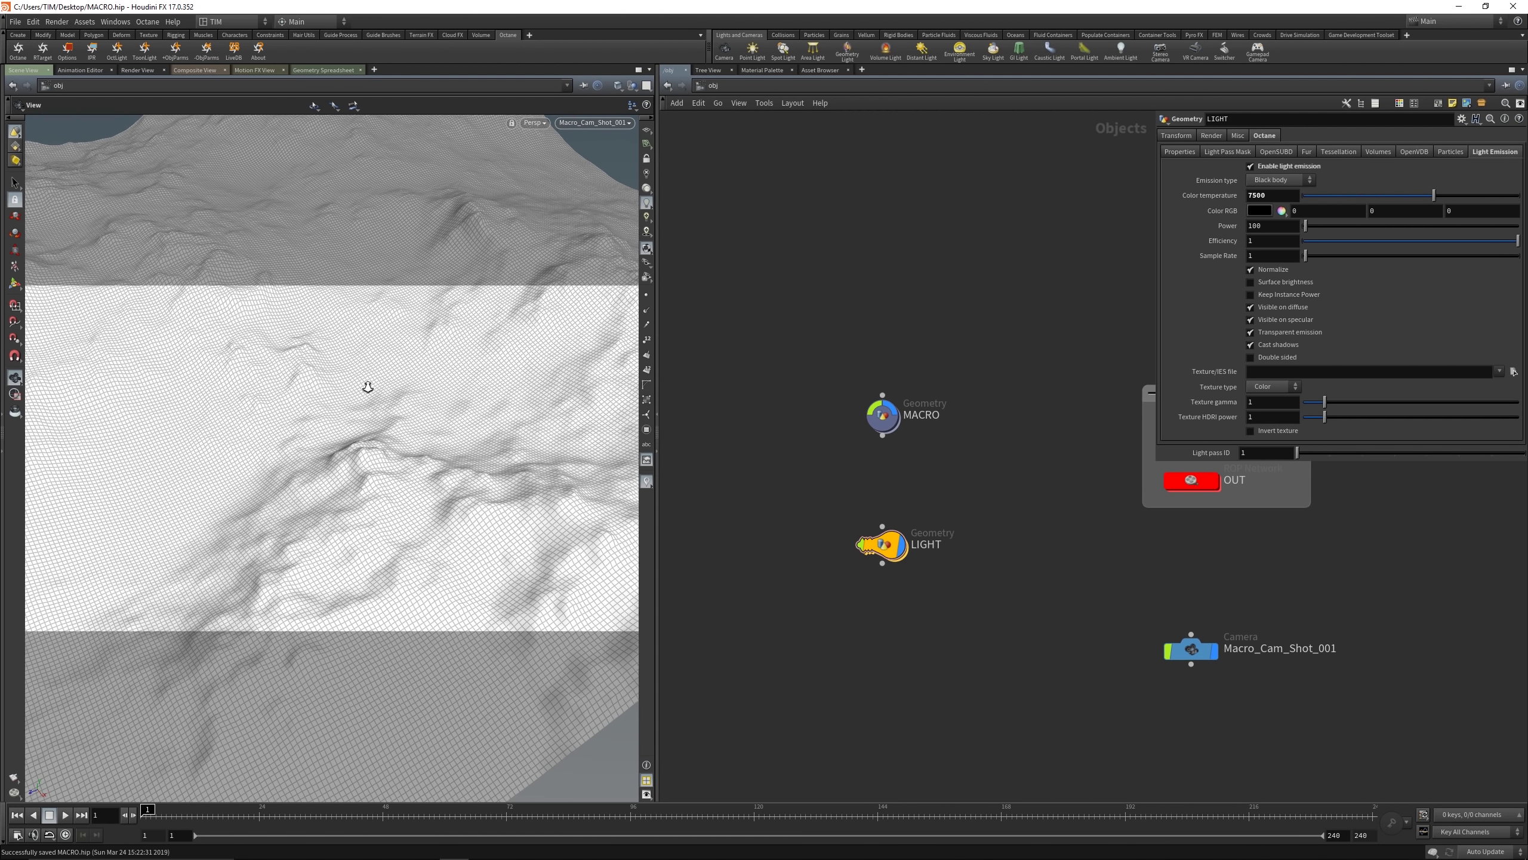
scroll(368, 389, "down", 10)
middle_click_drag(462, 286, 363, 364)
left_click(646, 129)
scroll(321, 419, "up", 3)
key("ctrl+s")
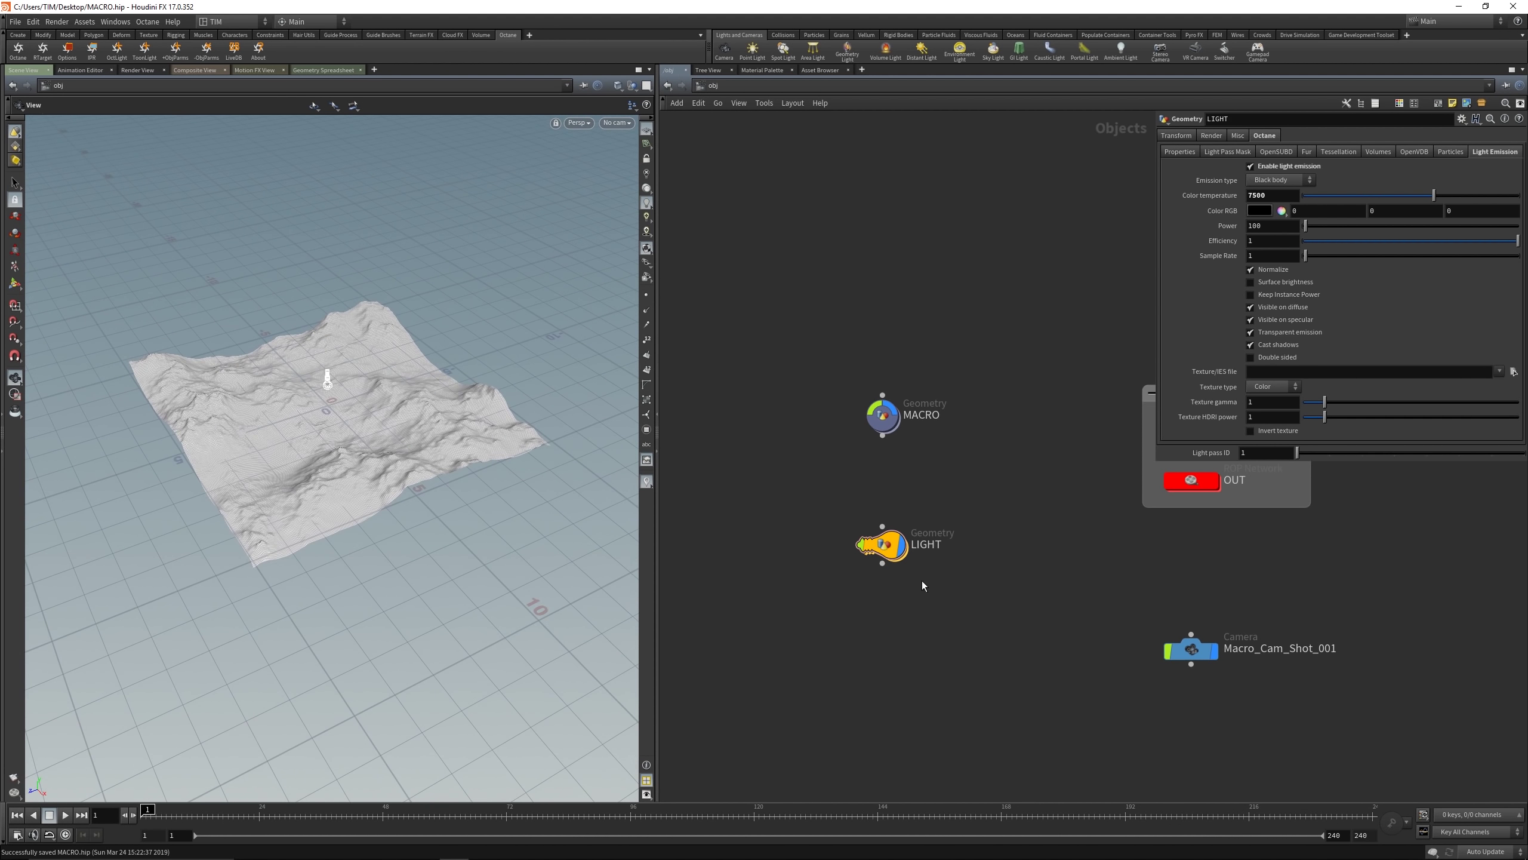
Step: Add a Grid node inside the LIGHT geometry object
double_click(885, 548)
key("Tab")
type("l")
key("BackSpace")
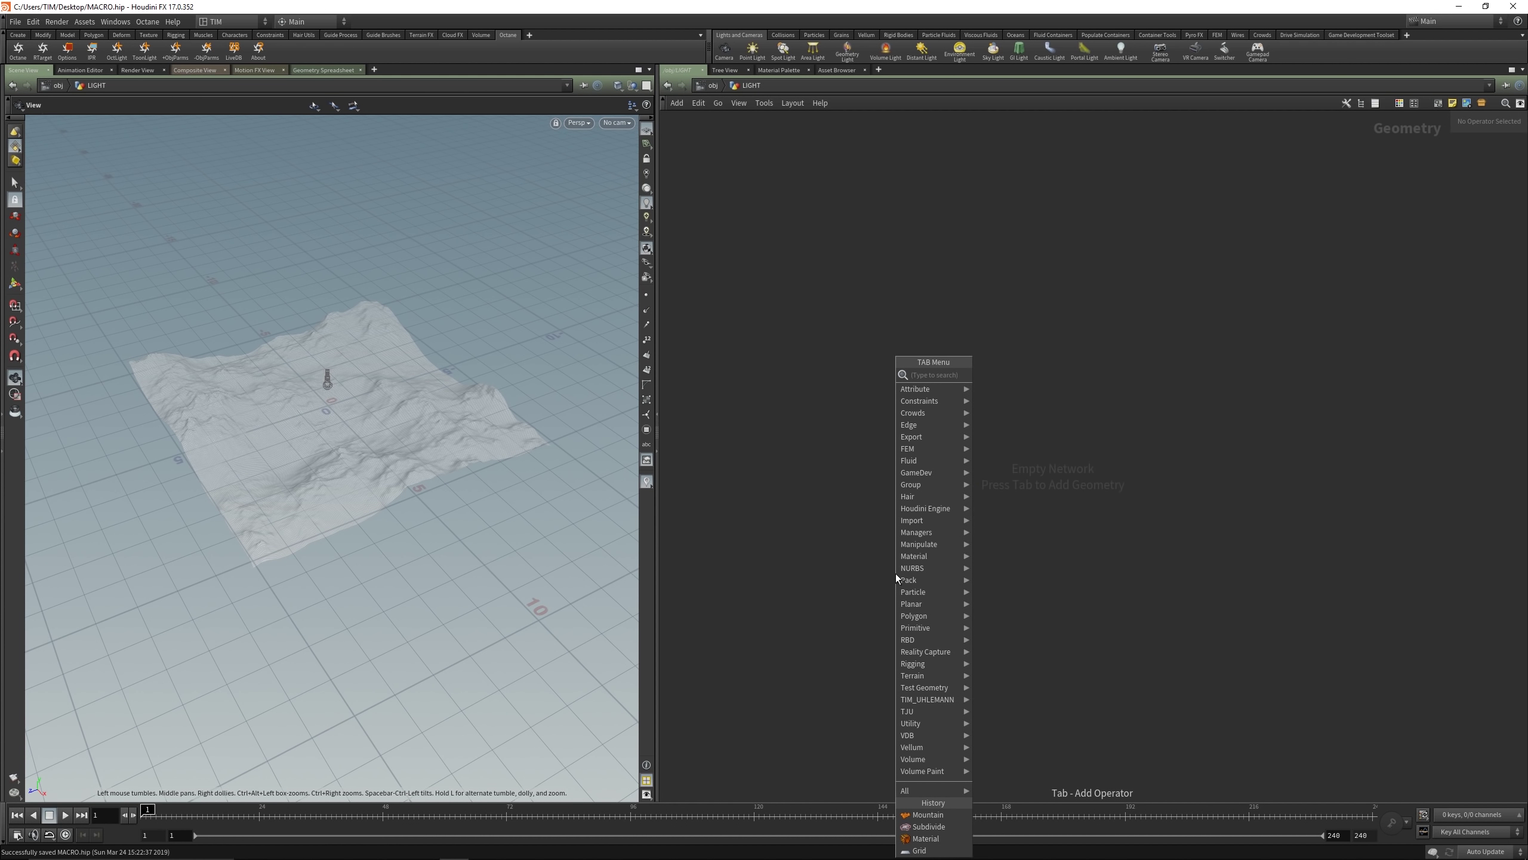
type("gd")
key("BackSpace")
key("BackSpace")
type("gri")
key("Return")
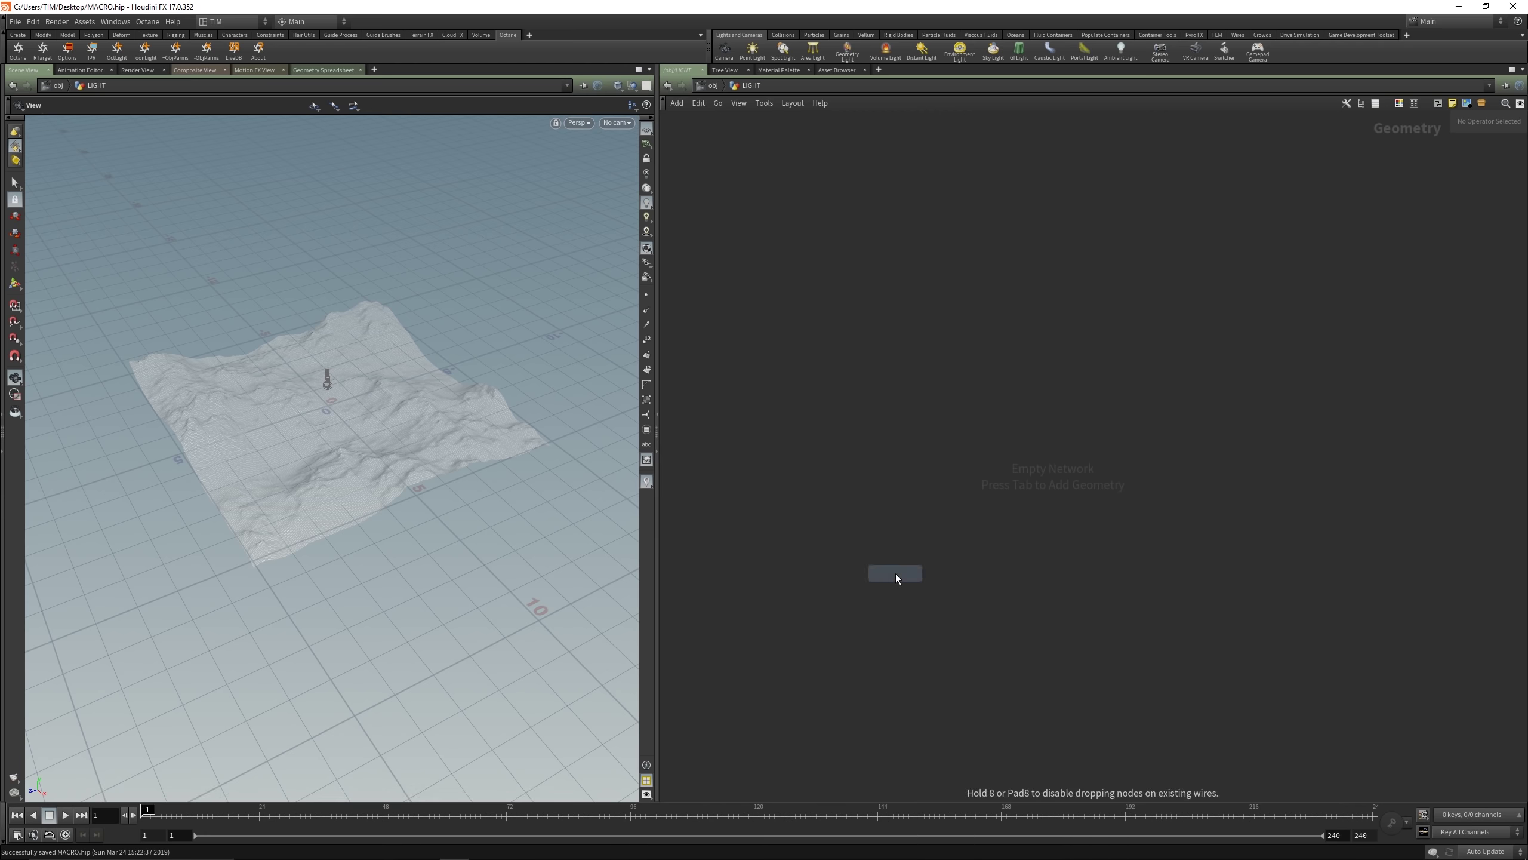
left_click(953, 477)
Step: Set the light grid's rows to 2 and link its columns to the rows with a relative channel reference
left_click(1417, 227)
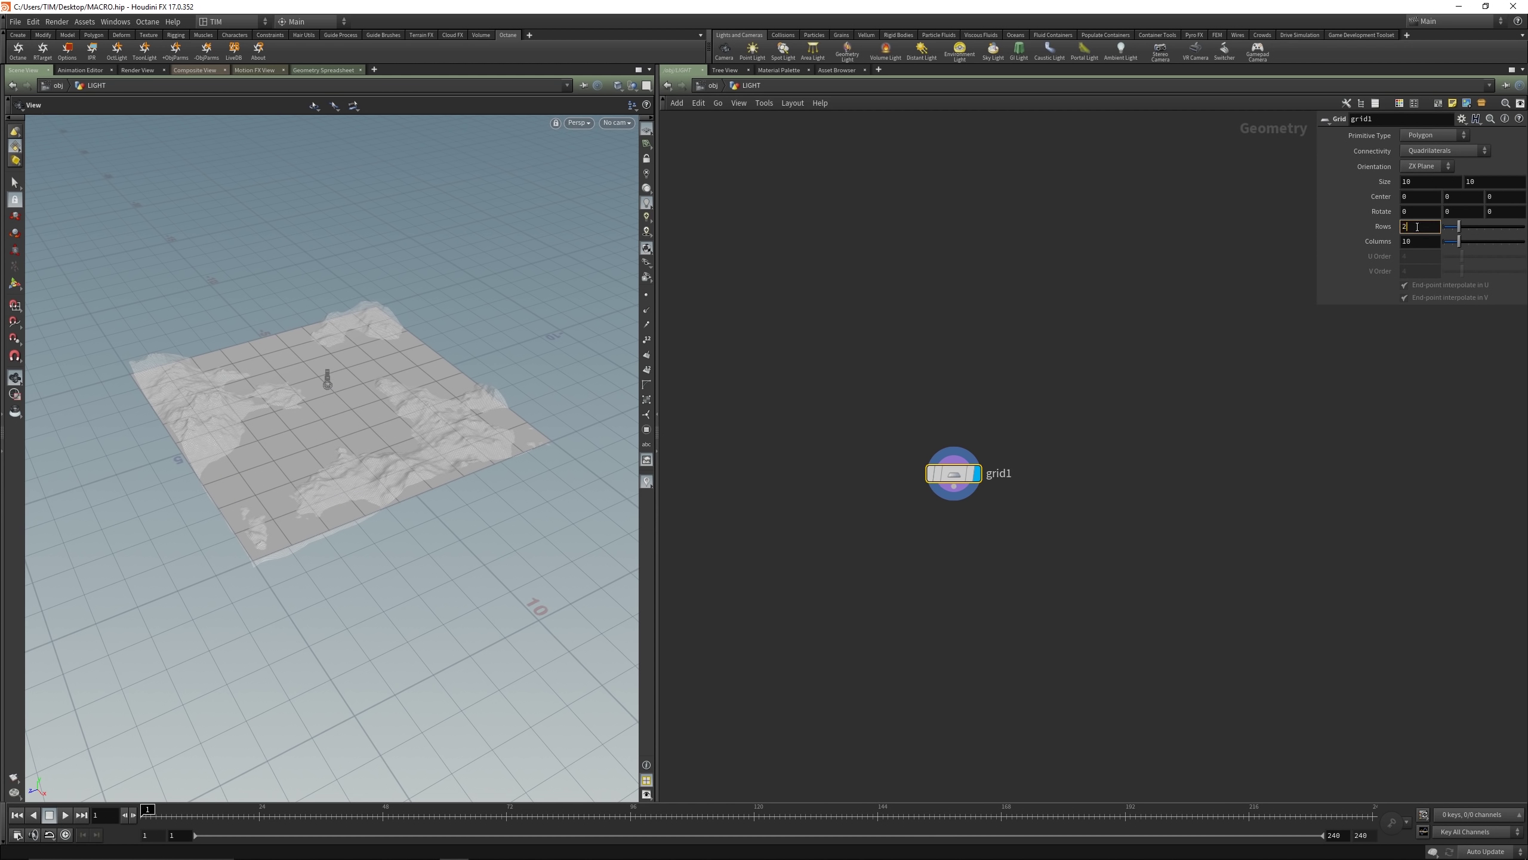
key("Return")
left_click_drag(1387, 229, 1404, 243)
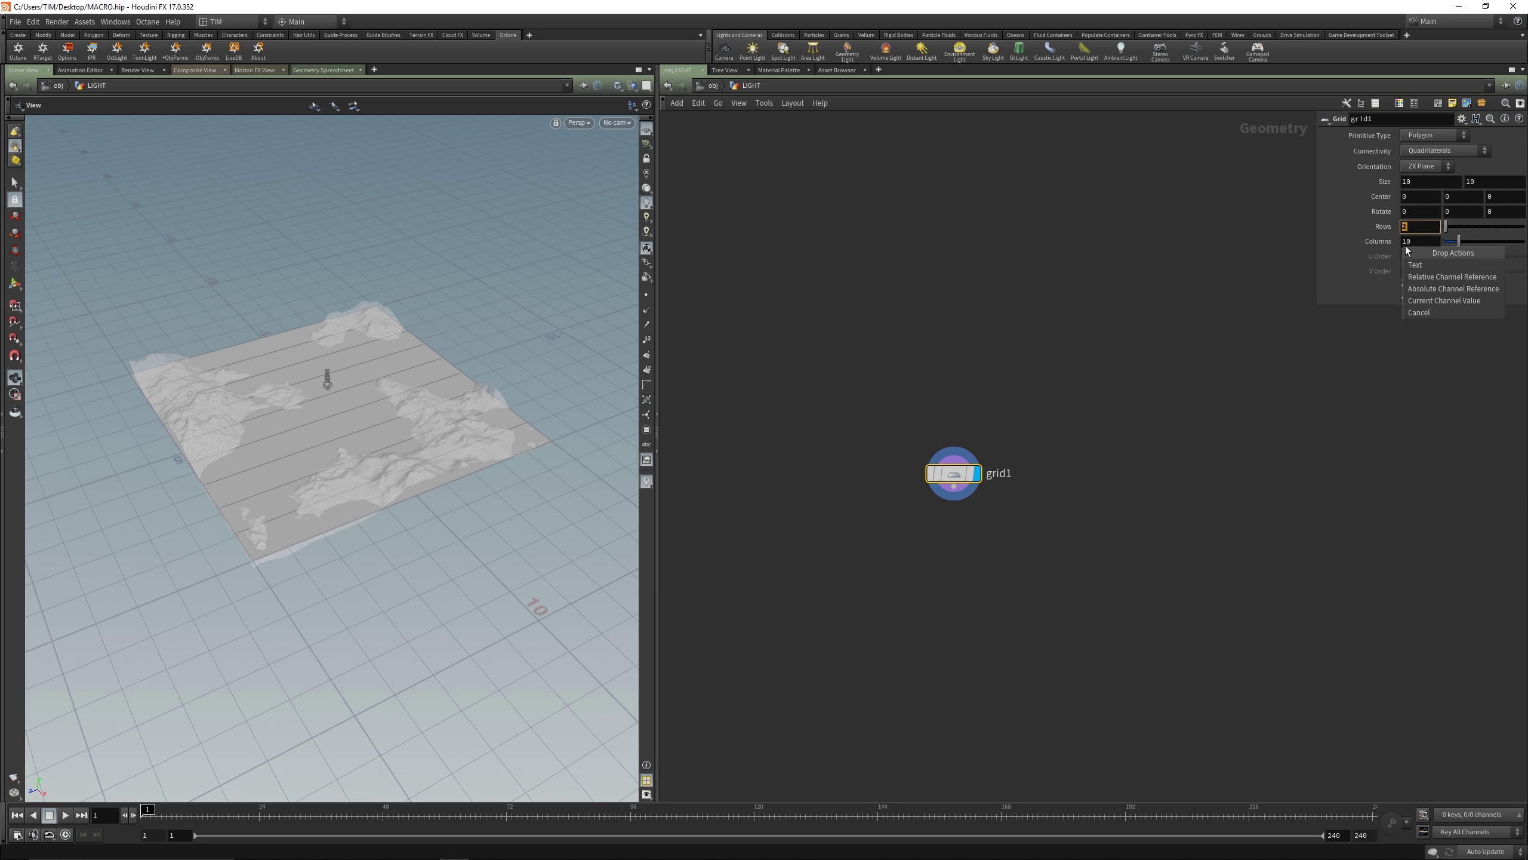
left_click(1423, 277)
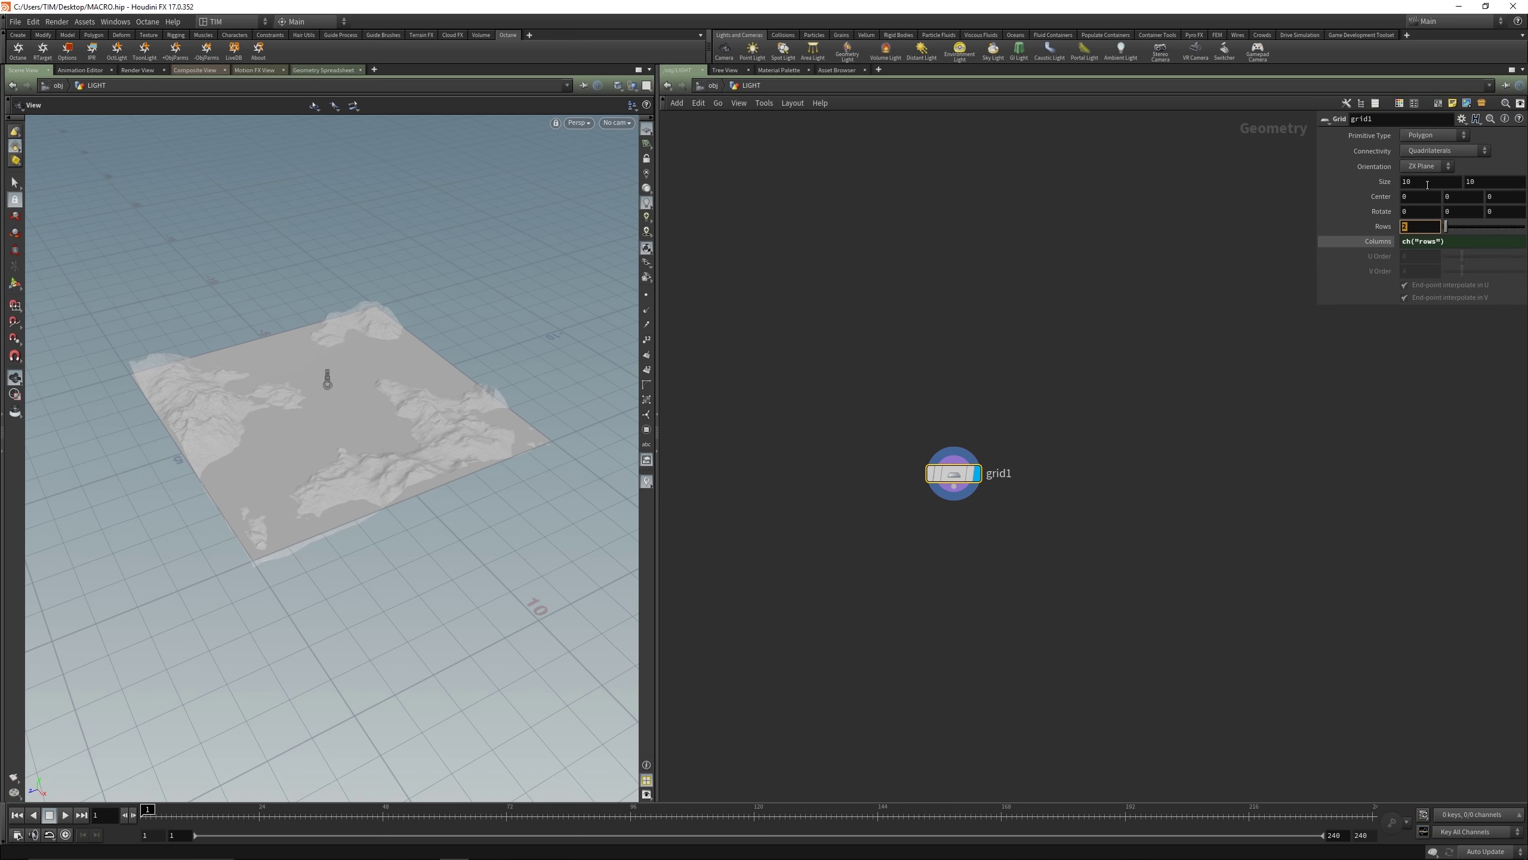
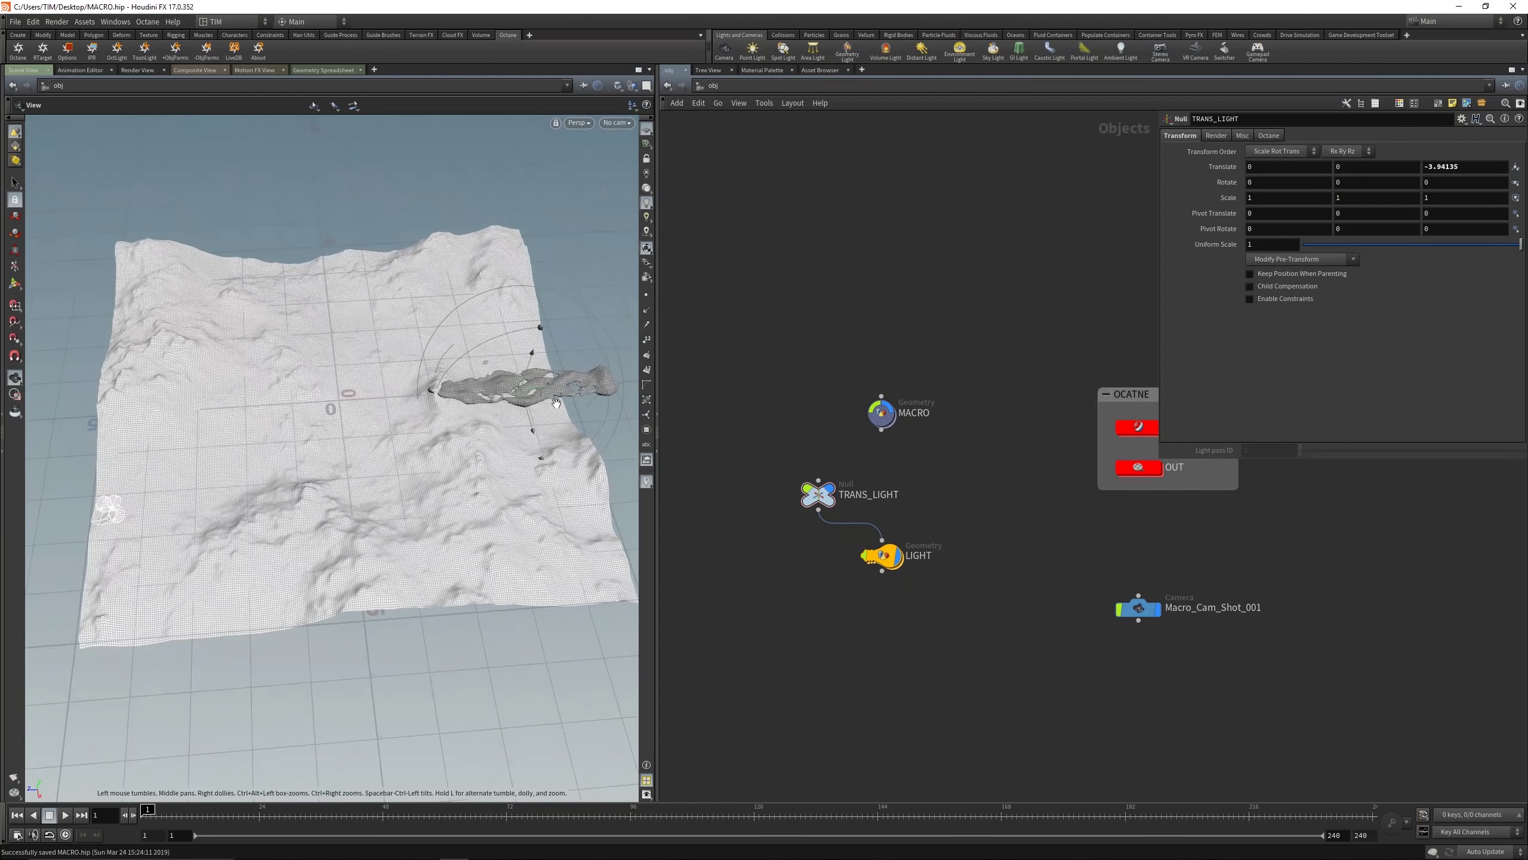
Step: Move and rotate the TRANS_LIGHT null to translation about 0.17, 1.44, -6.41 and rotation about 87, -15, 81, above the terrain's edge
middle_click_drag(542, 388, 385, 422)
left_click_drag(335, 424, 378, 429)
left_click_drag(573, 438, 571, 311)
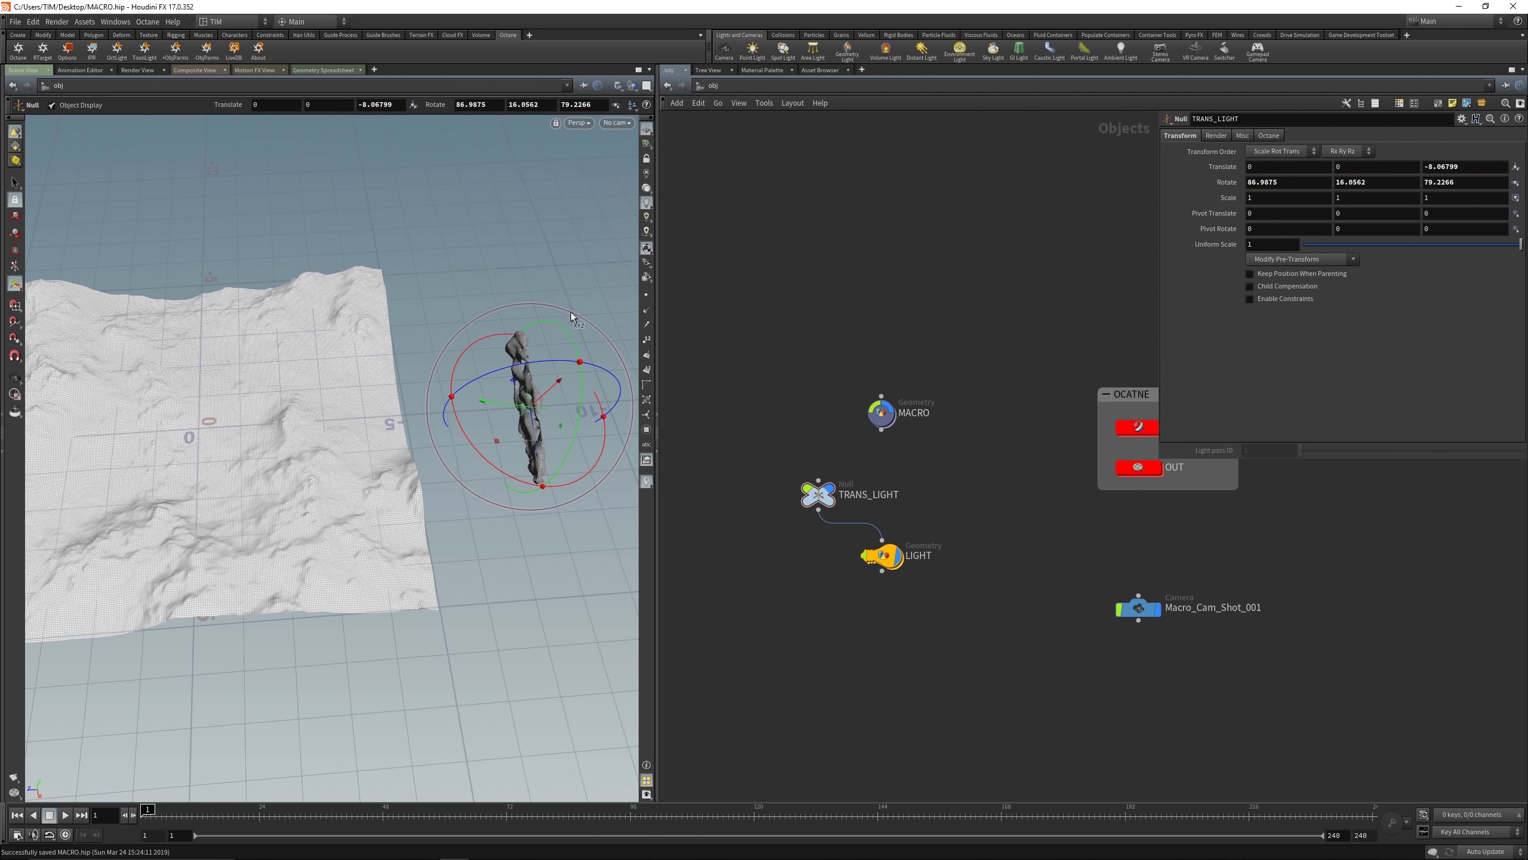
left_click_drag(494, 402, 432, 355)
left_click_drag(397, 457, 523, 318, "alt")
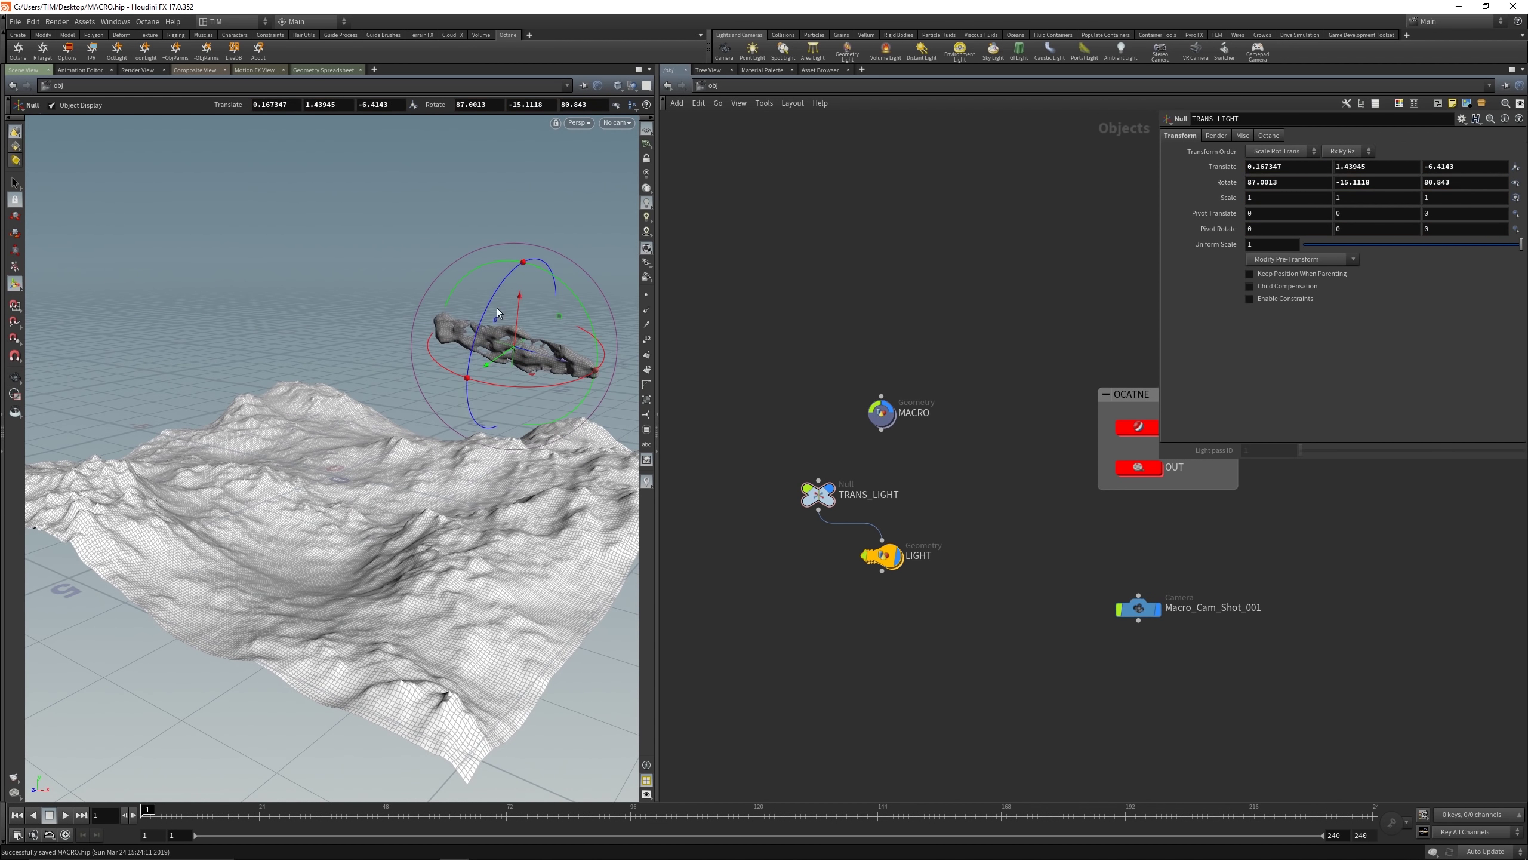
Step: Preview the current lighting in the Octane IPR, save the scene and close the preview
left_click(91, 51)
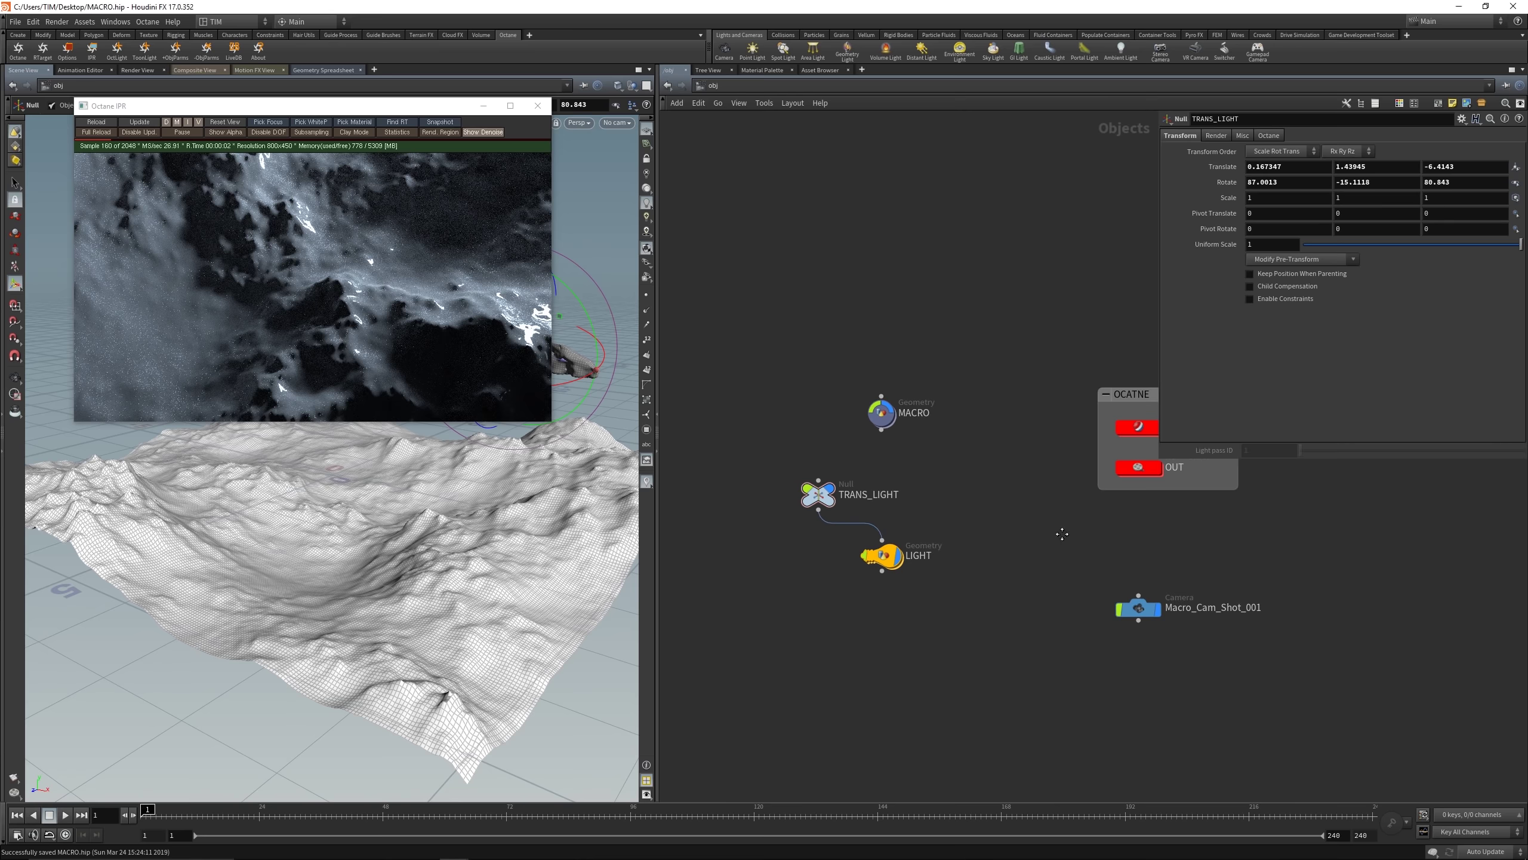
middle_click_drag(1058, 568, 1044, 559)
key("ctrl+s")
left_click(536, 105)
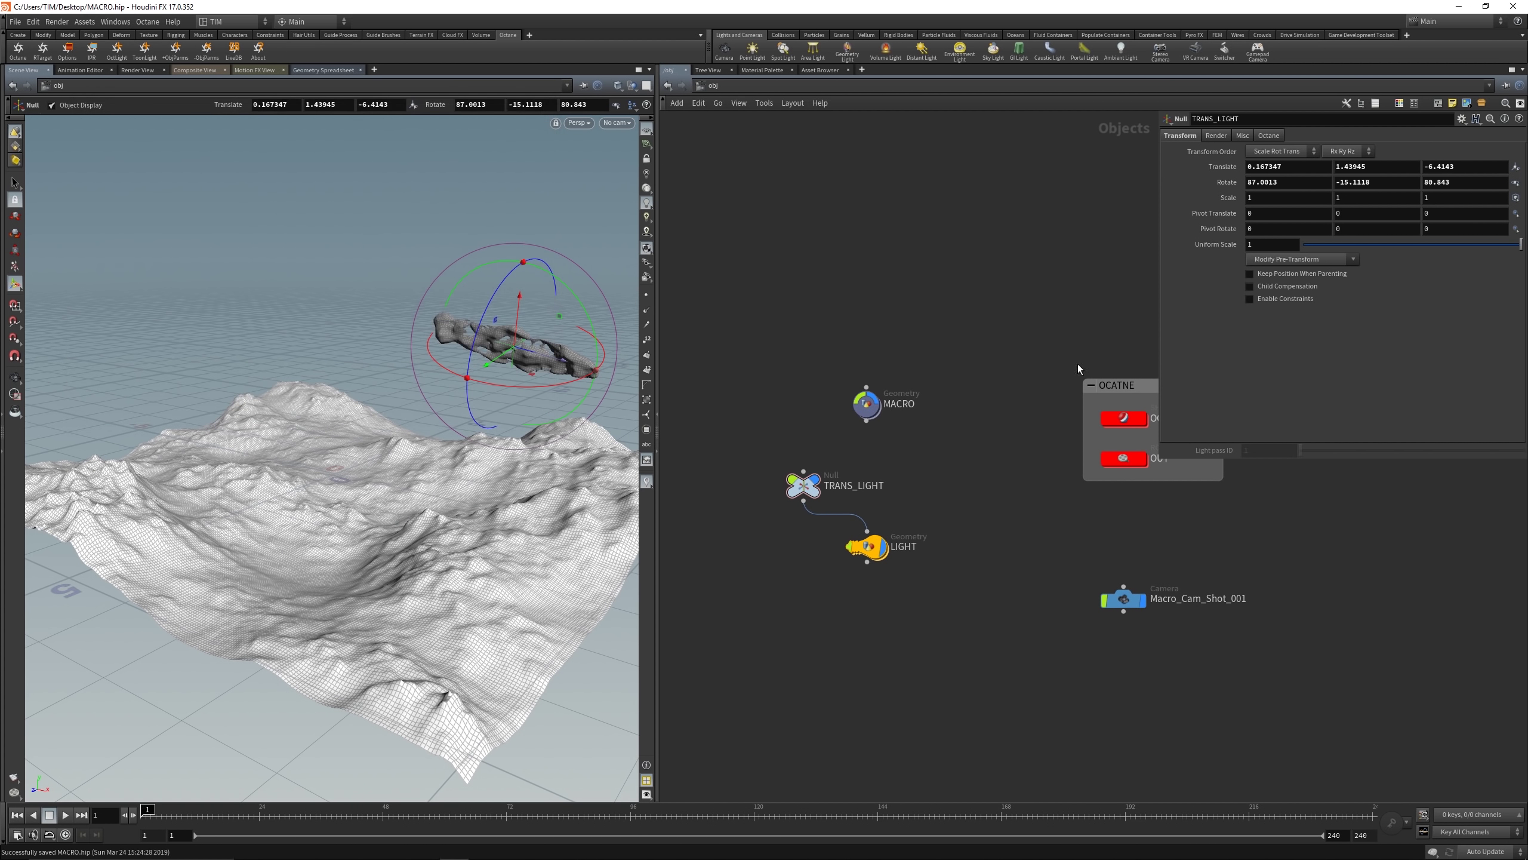
Step: Open the MACRO geometry network and move the MAT node away from mountain1 to make room between them
double_click(1124, 418)
key("u")
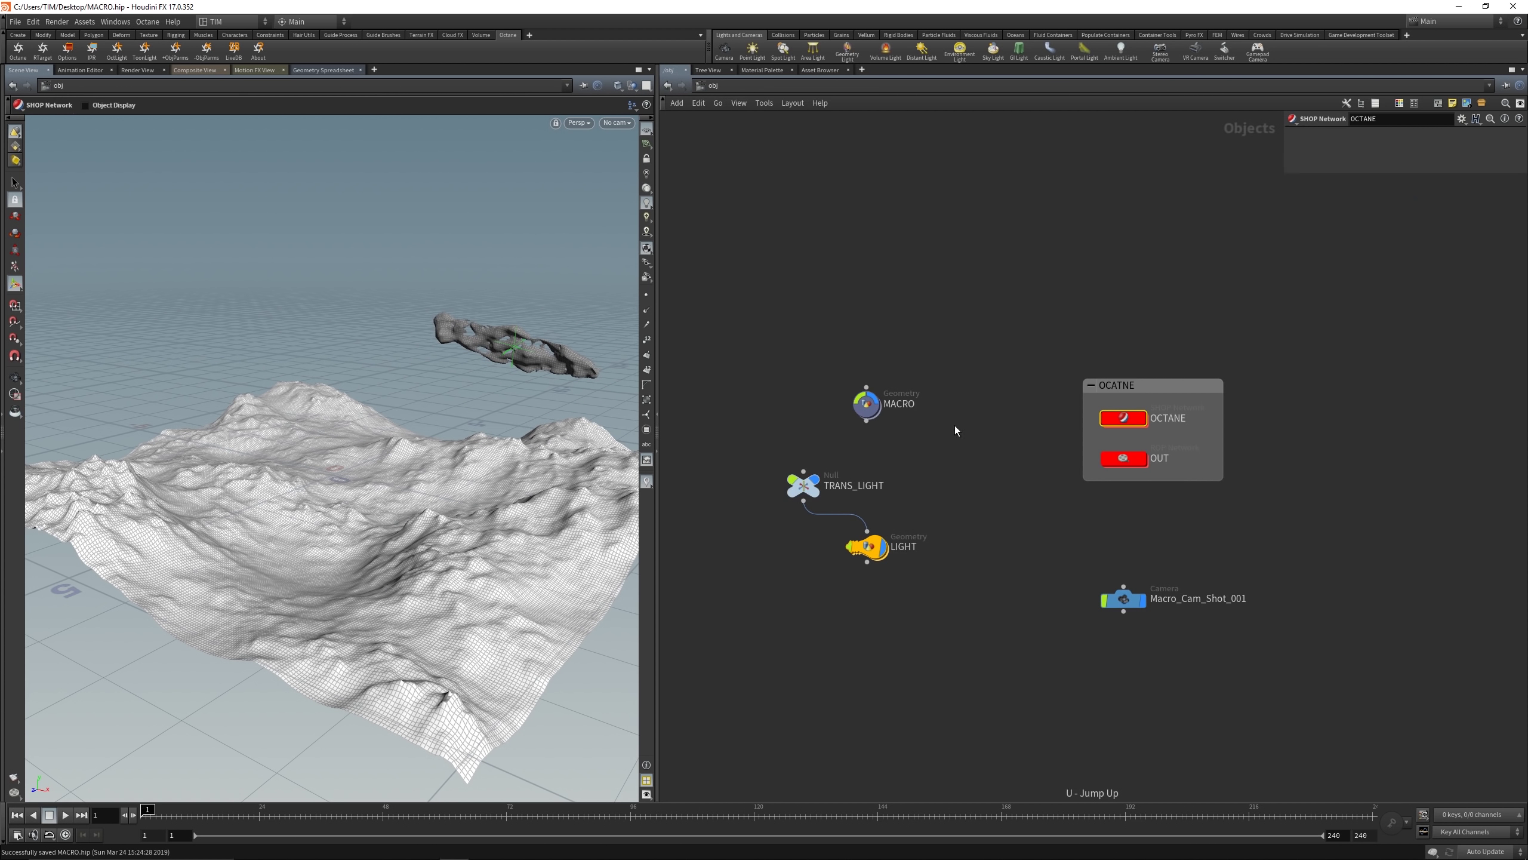
double_click(868, 405)
middle_click_drag(1003, 597, 970, 353)
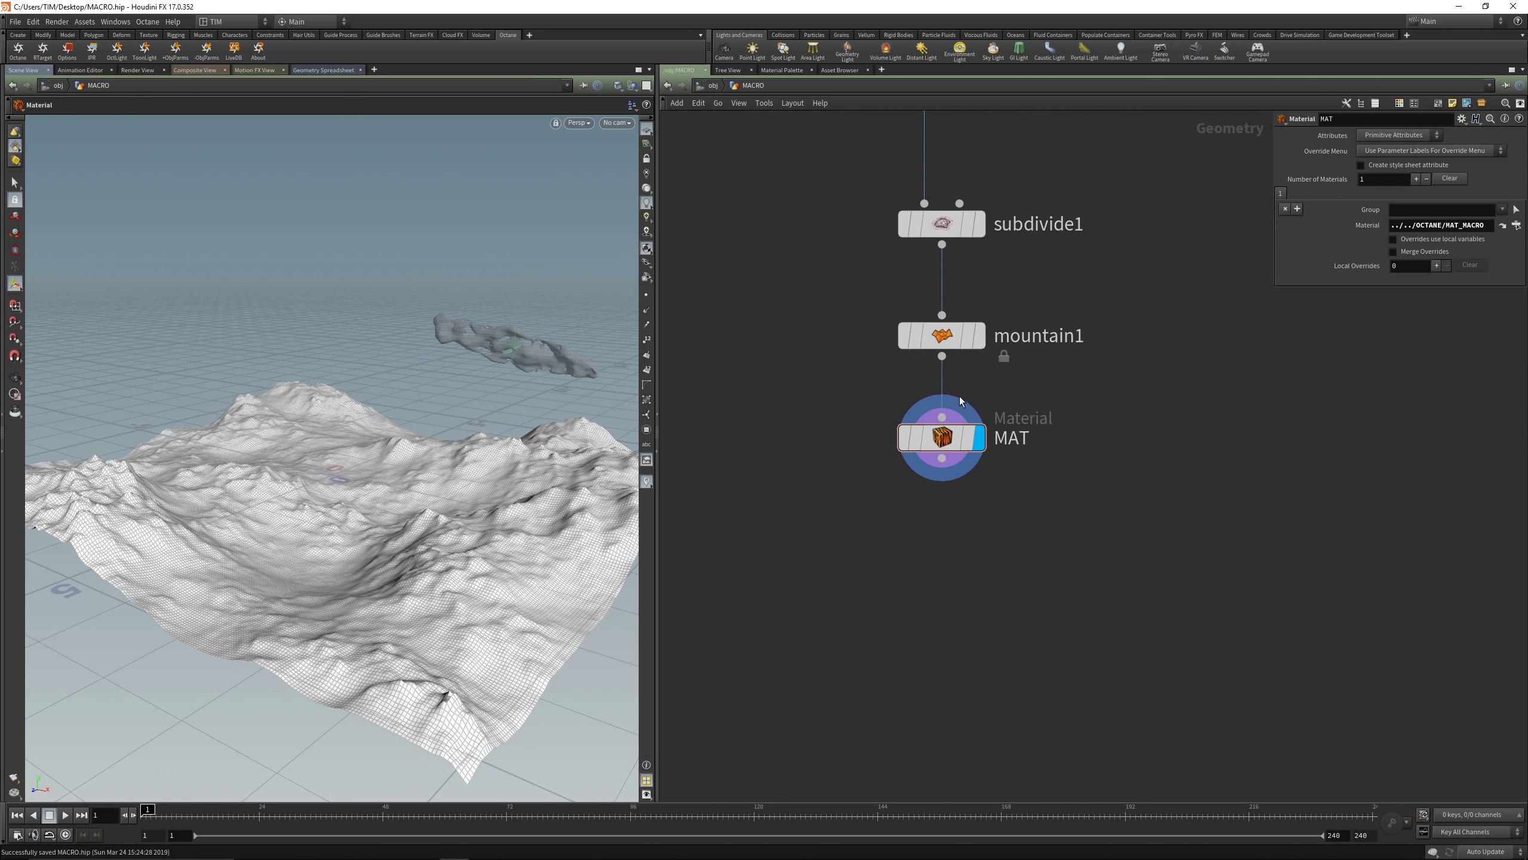
left_click_drag(956, 436, 942, 593)
left_click_drag(968, 235, 1229, 346)
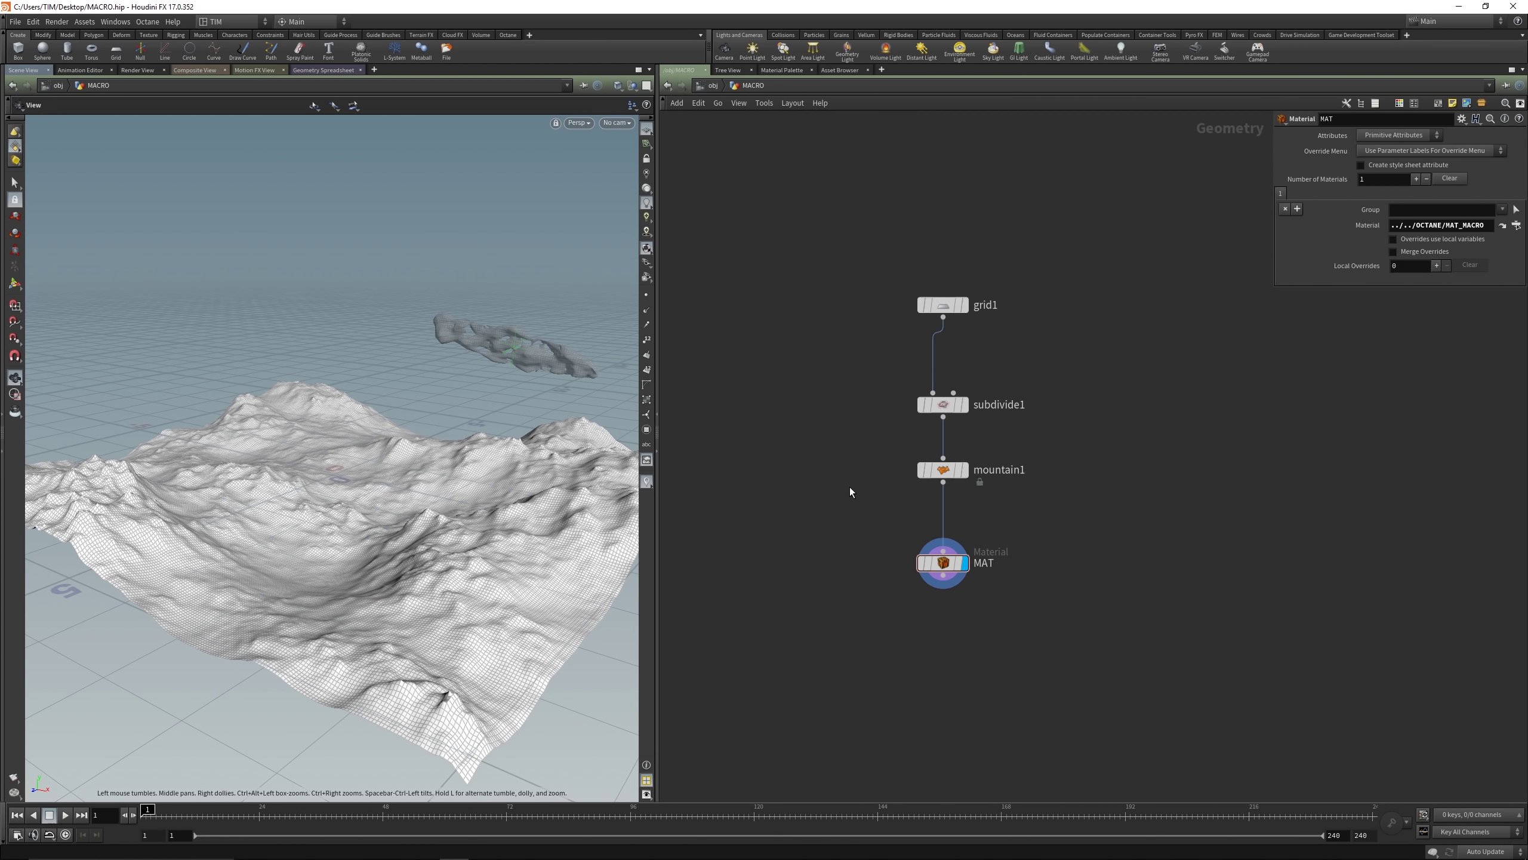
scroll(850, 488, "up", 3)
middle_click_drag(781, 458, 739, 437)
left_click_drag(913, 575, 922, 626)
Step: Add a second Subdivide node, feed it from mountain1 and display its result in the viewport
key("Tab")
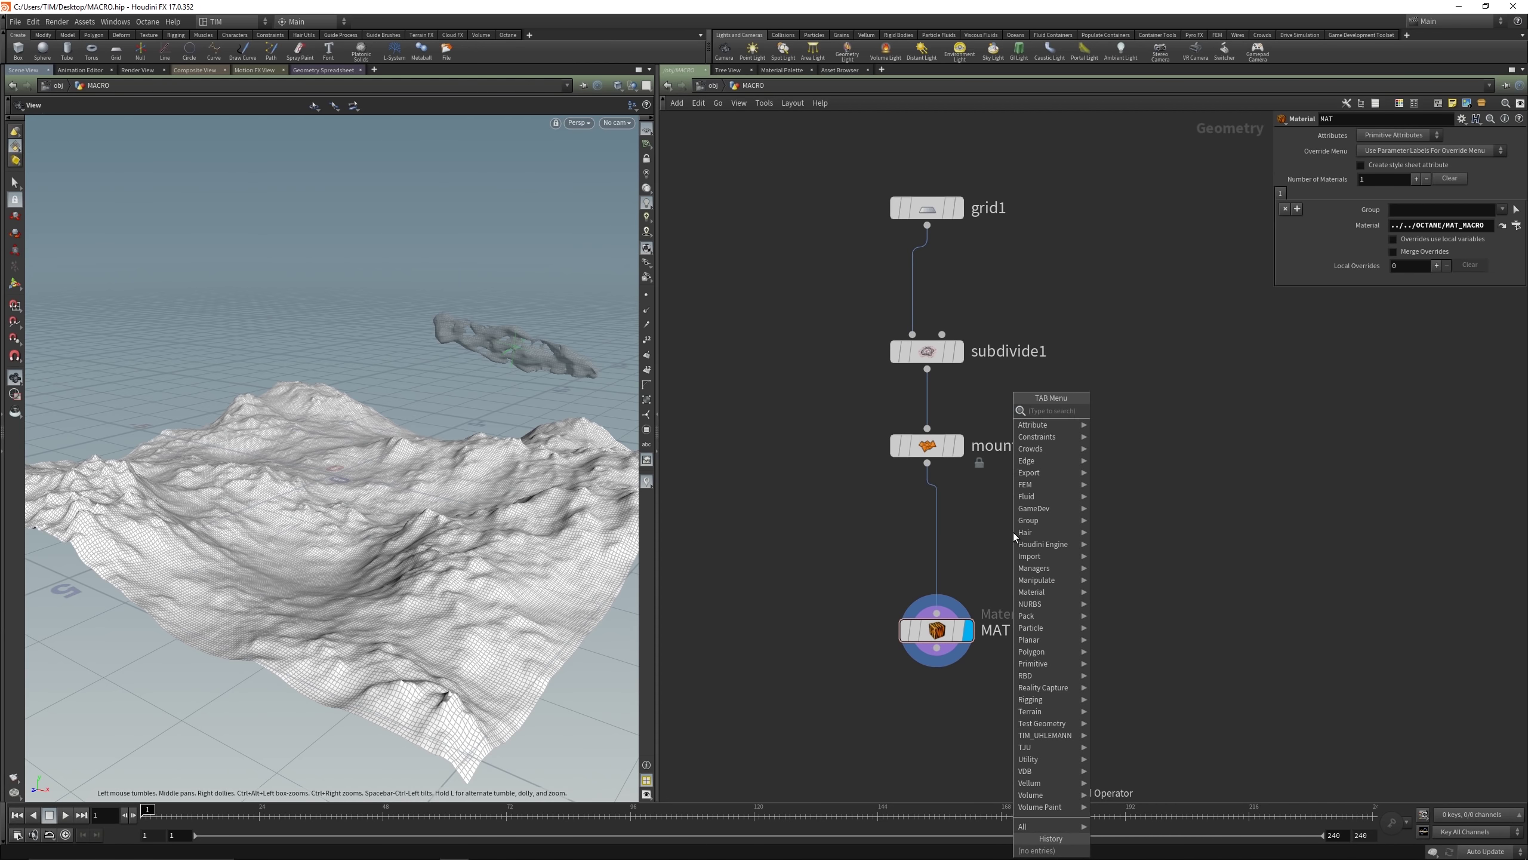
type("sub")
left_click(1120, 410)
left_click(1103, 523)
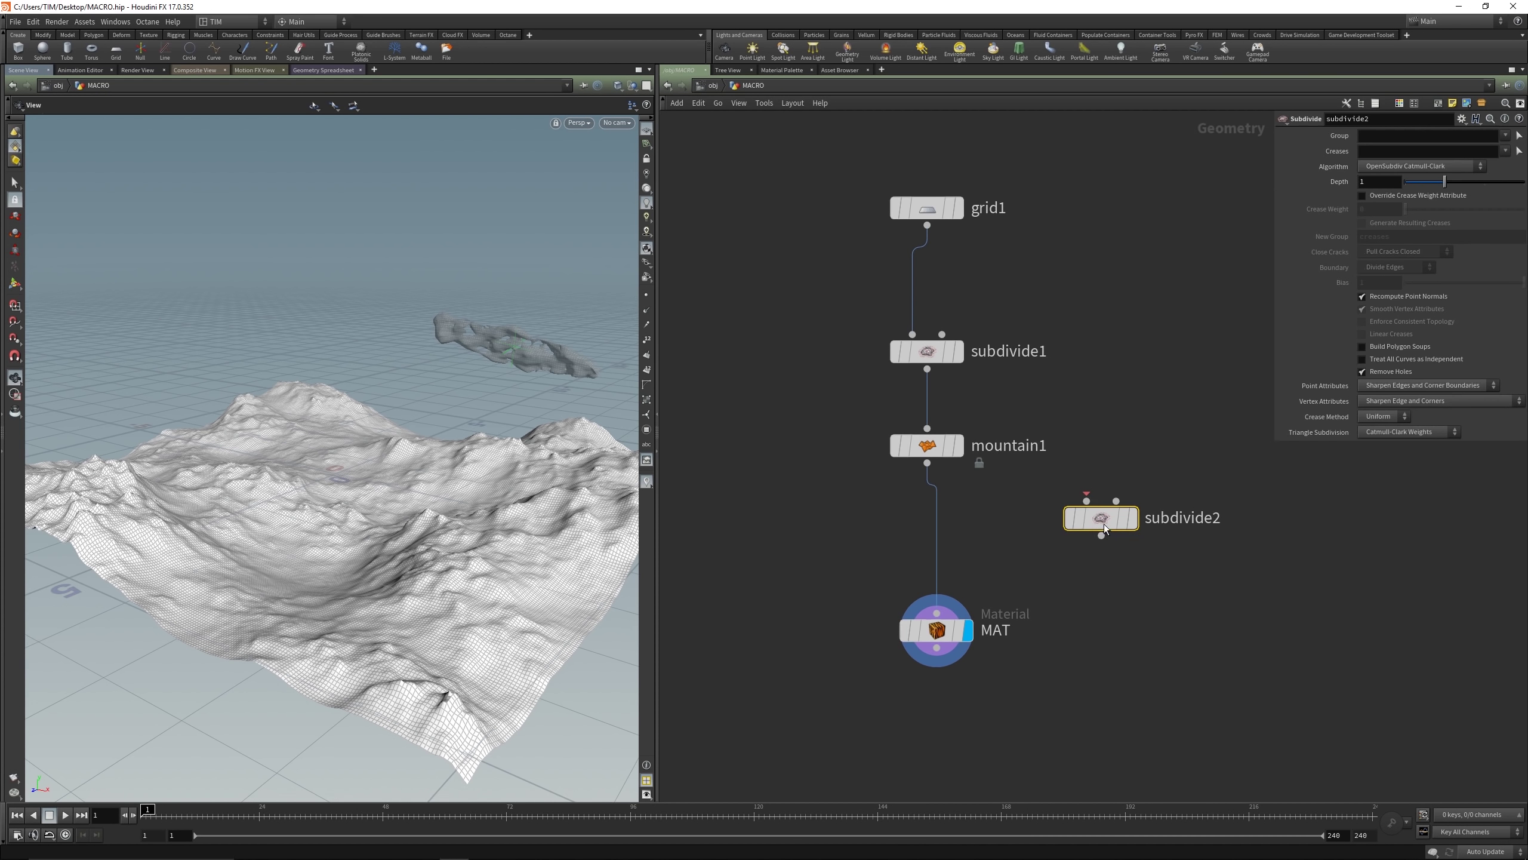
left_click_drag(927, 464, 1086, 500)
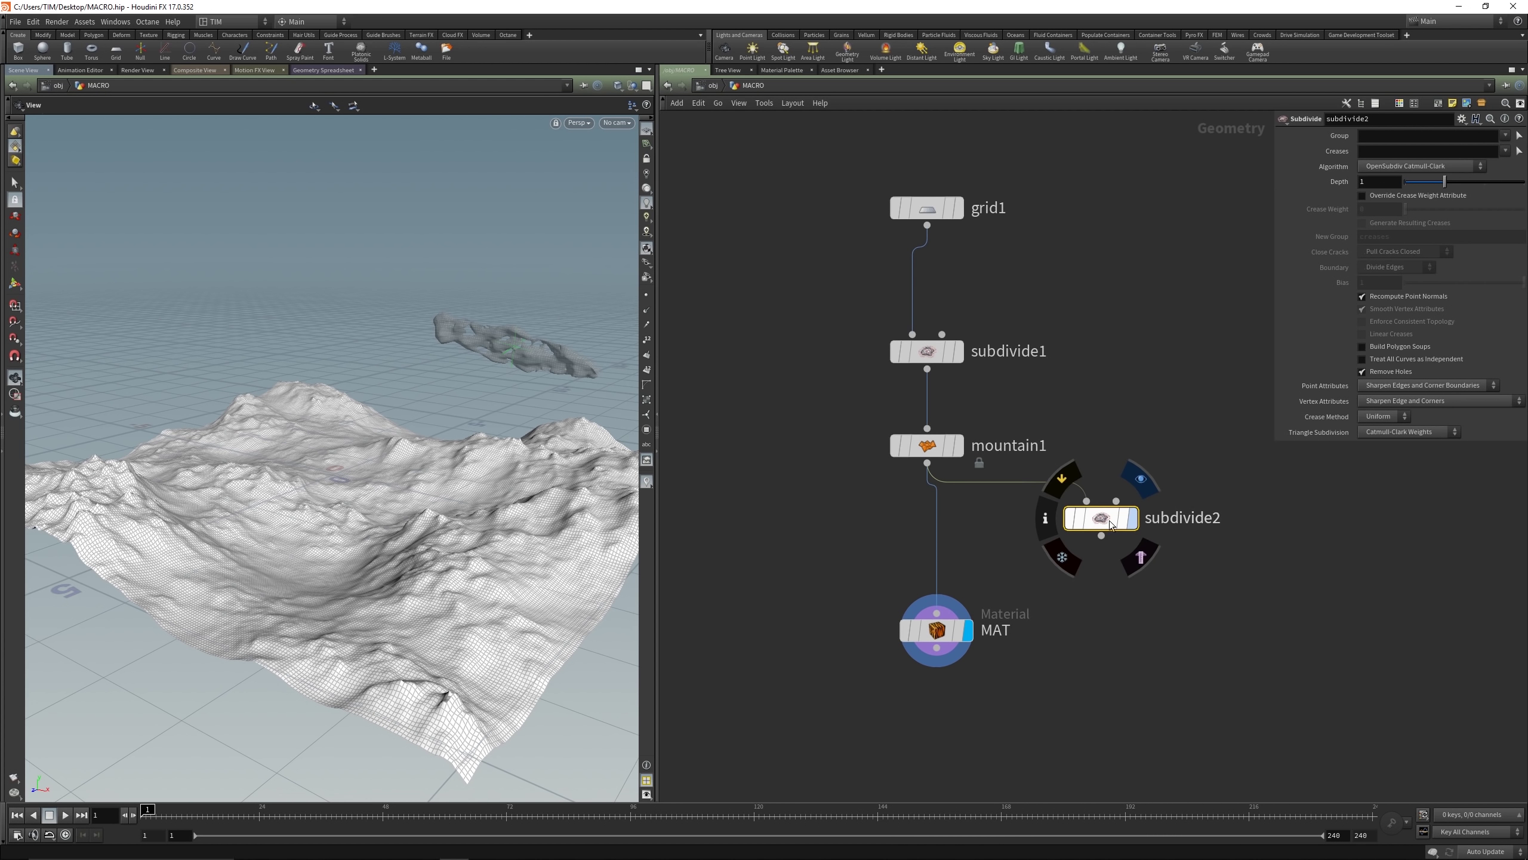
left_click(1132, 517)
left_click_drag(452, 526, 457, 539)
mouse_move(457, 540)
right_mouse_down()
mouse_move(434, 427)
mouse_move(430, 529)
right_mouse_up()
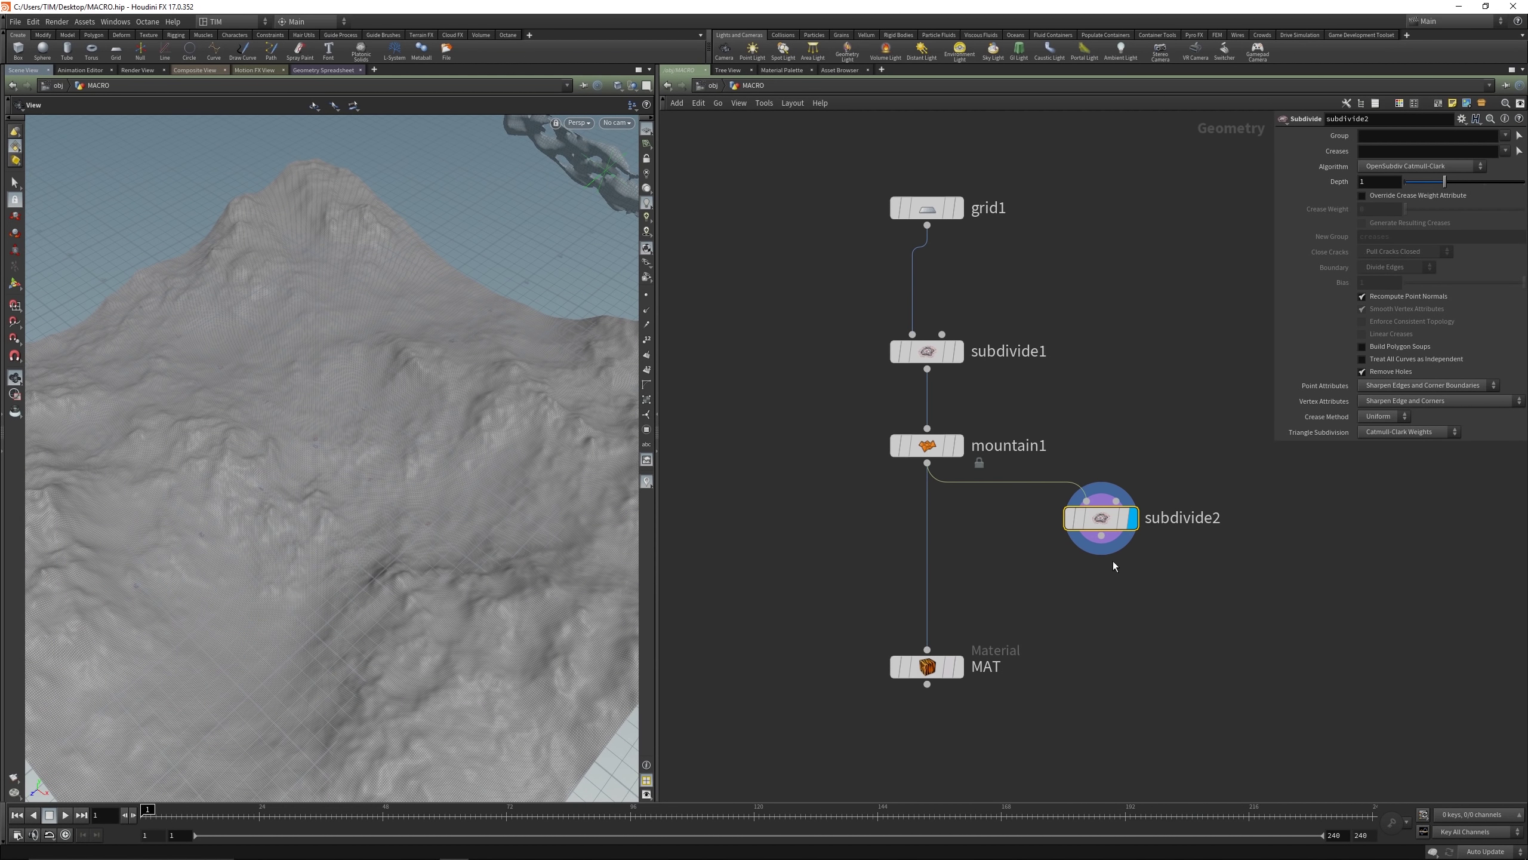
Step: Add a Smooth node after the new subdivide2 node
middle_click_drag(1091, 585, 1053, 551)
key("Tab")
type("smo")
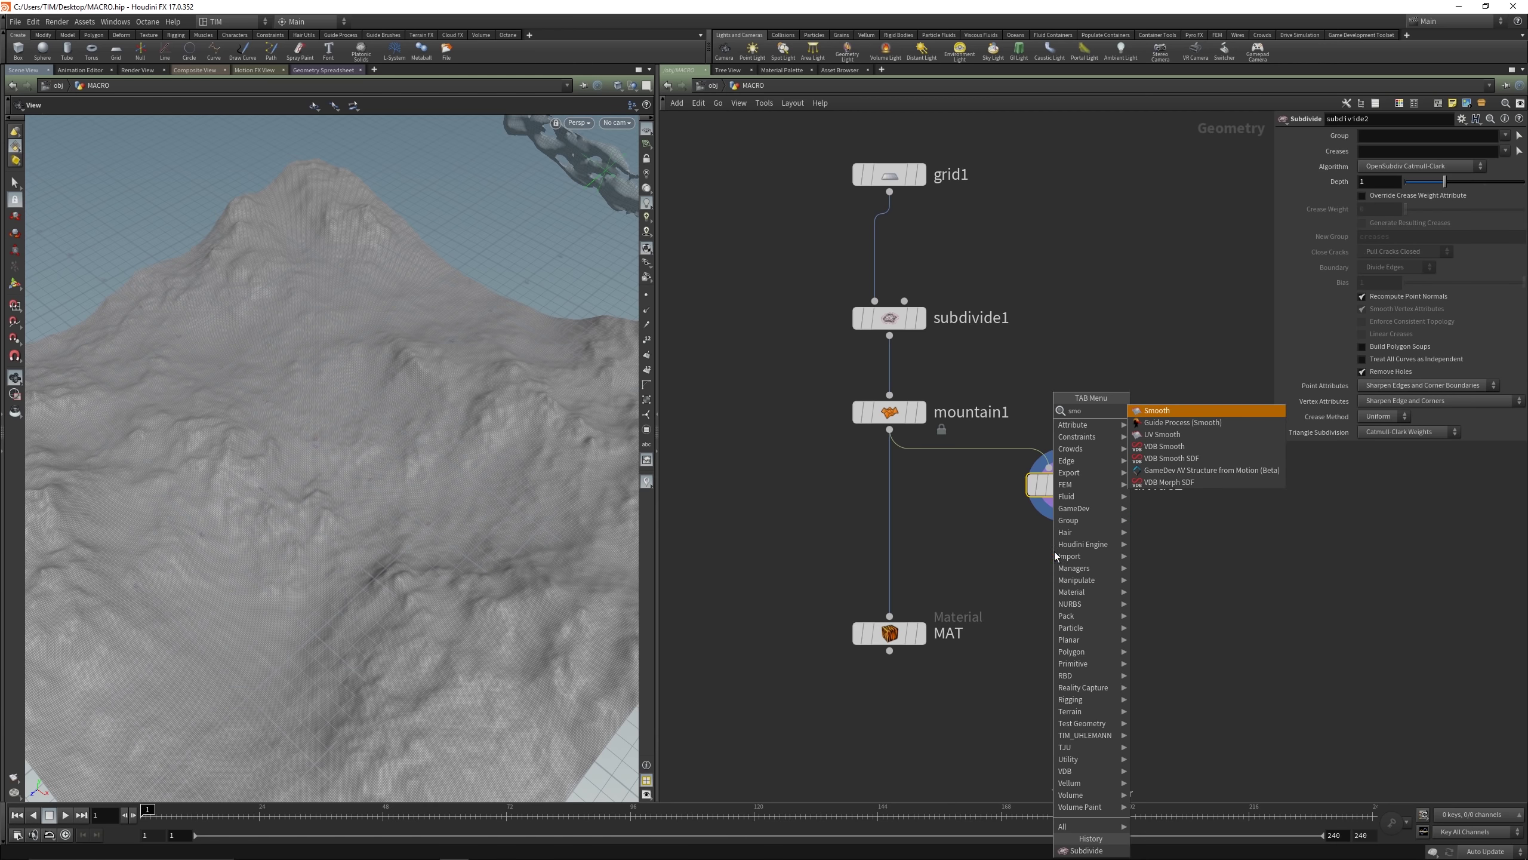
left_click(1153, 412)
left_click(1069, 589)
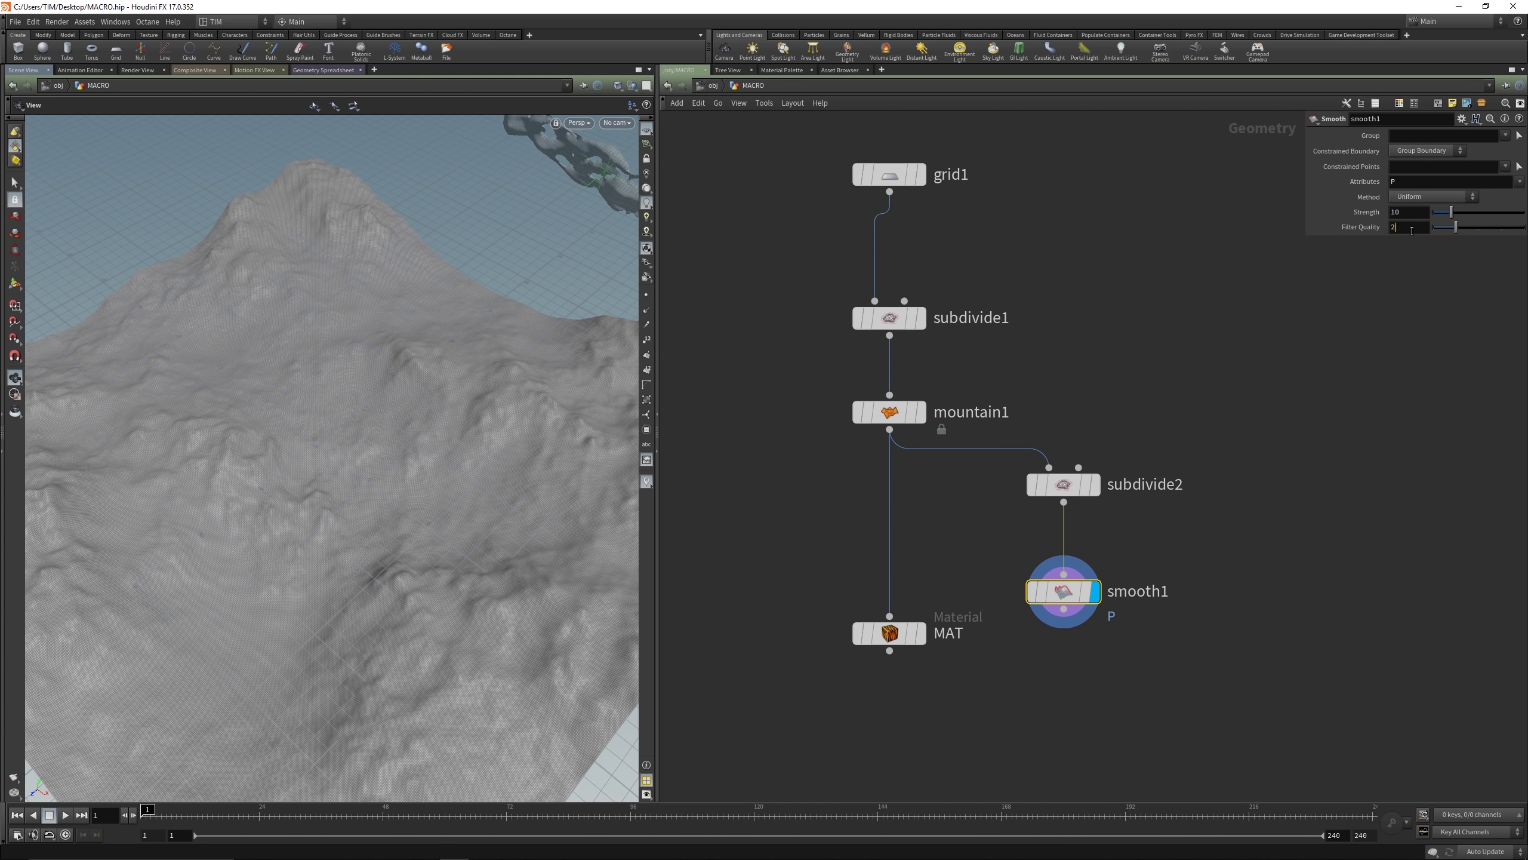
Step: Set the Smooth node's filter quality to 1 and its strength to 50
double_click(1412, 231)
type("1")
key("Return")
double_click(1417, 212)
type("50")
key("Return")
left_click_drag(283, 455, 271, 409)
Step: Connect the Smooth node's output to MAT, display the MAT node and save the scene
left_click(1064, 608)
left_click(890, 616)
left_click_drag(900, 634, 900, 700)
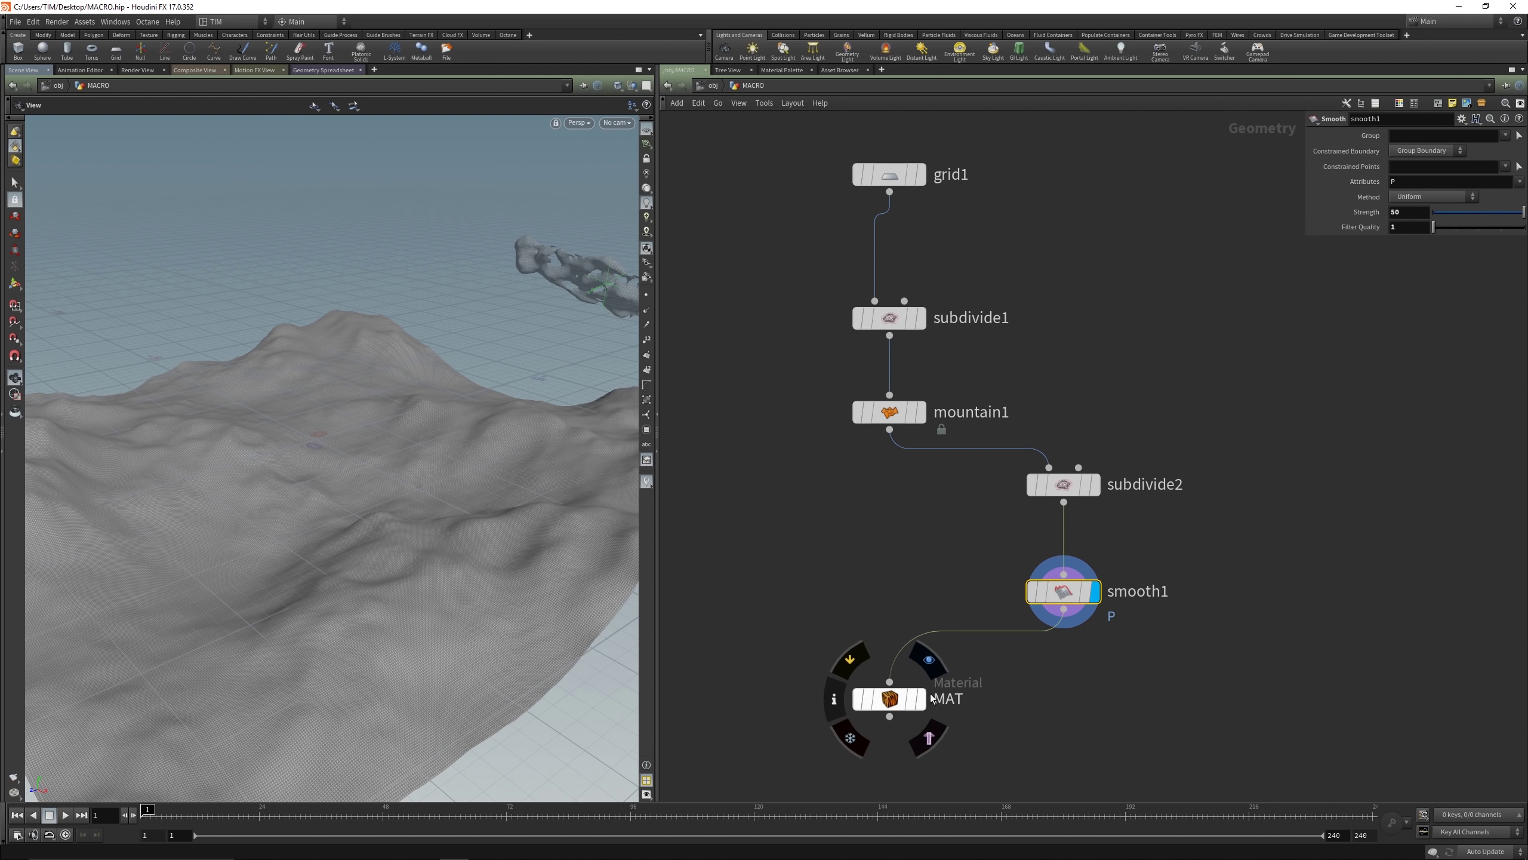
left_click(934, 698)
left_click(920, 699)
key("ctrl+s")
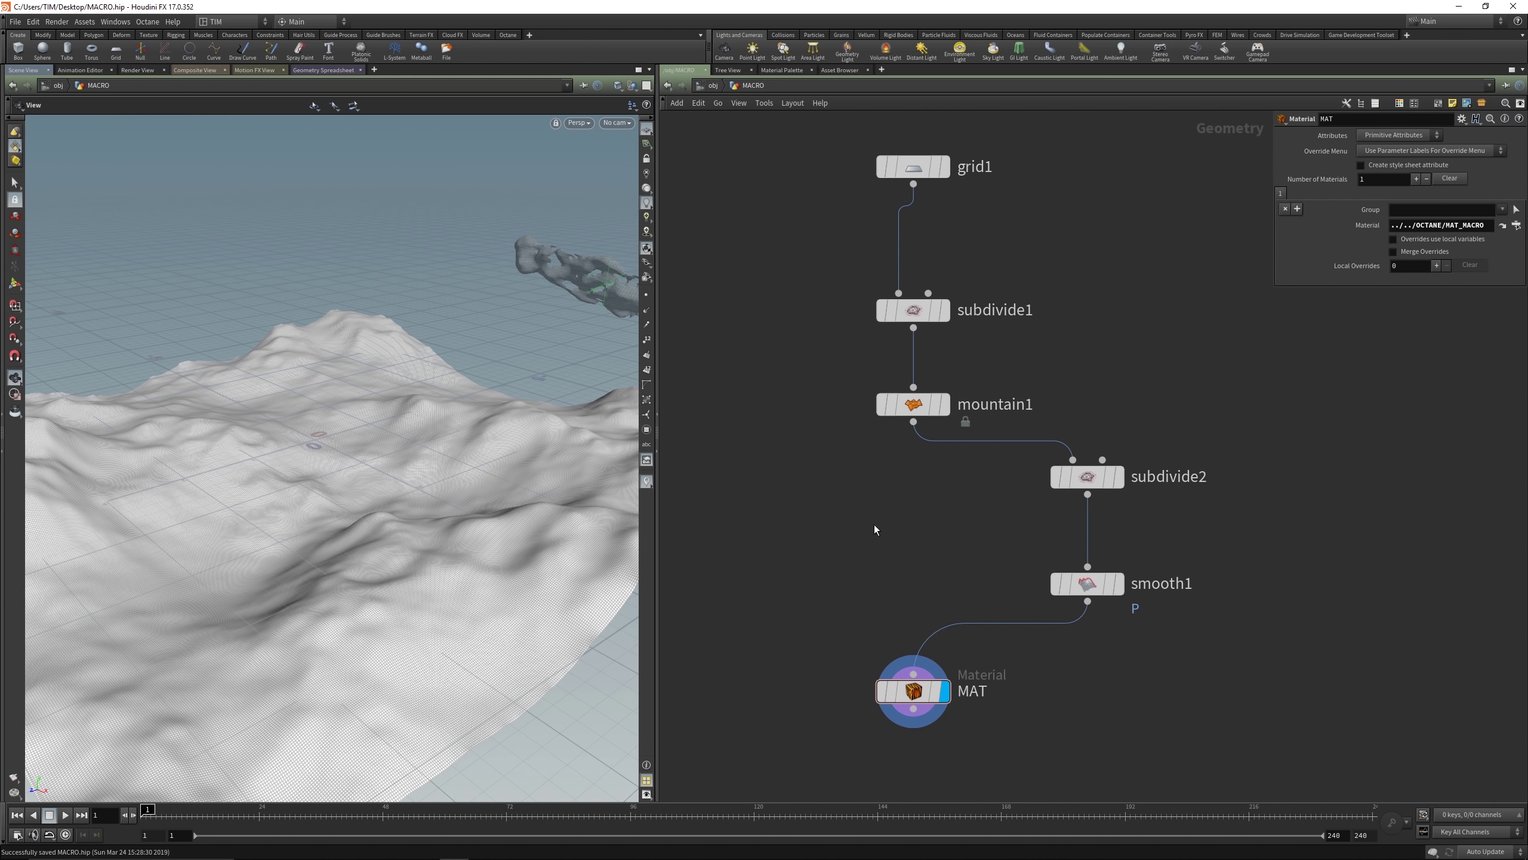
Step: Return to the object level, save the scene and check the smoothed terrain in the Octane IPR
key("u")
key("ctrl+s")
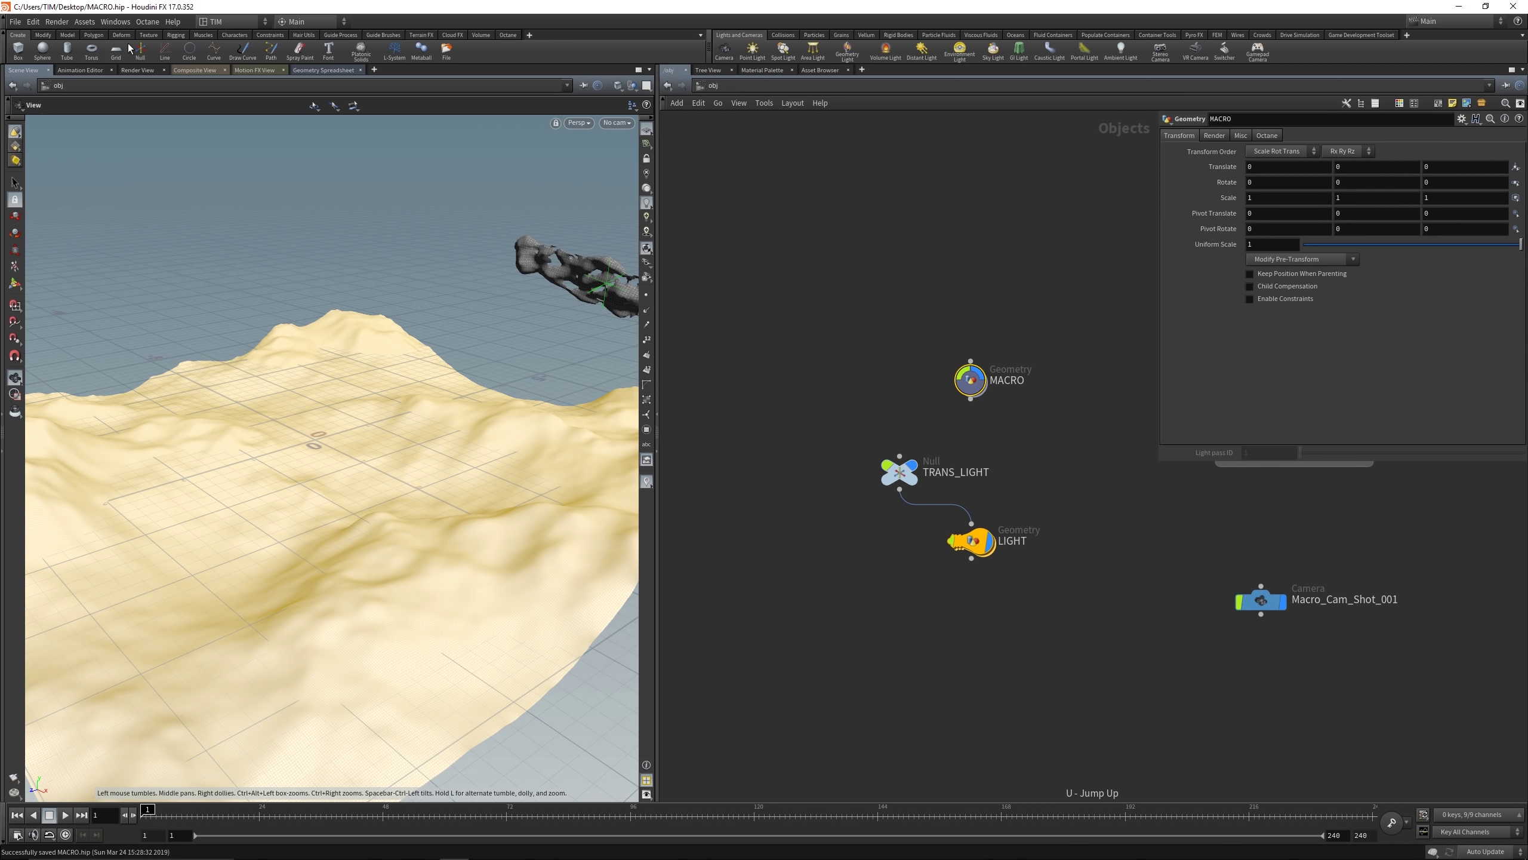
left_click(506, 35)
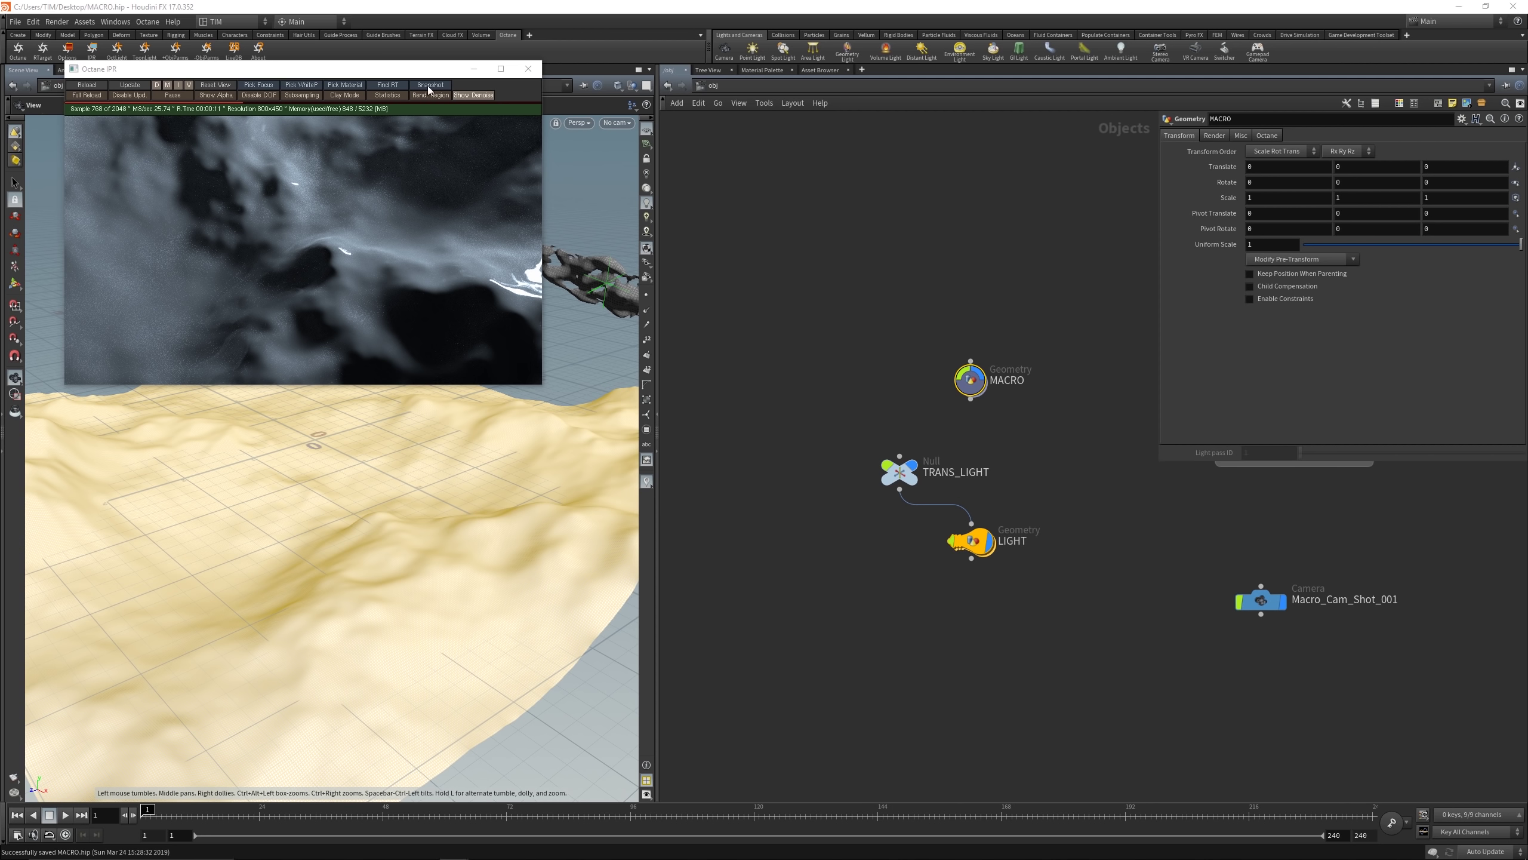
left_click_drag(342, 70, 393, 264)
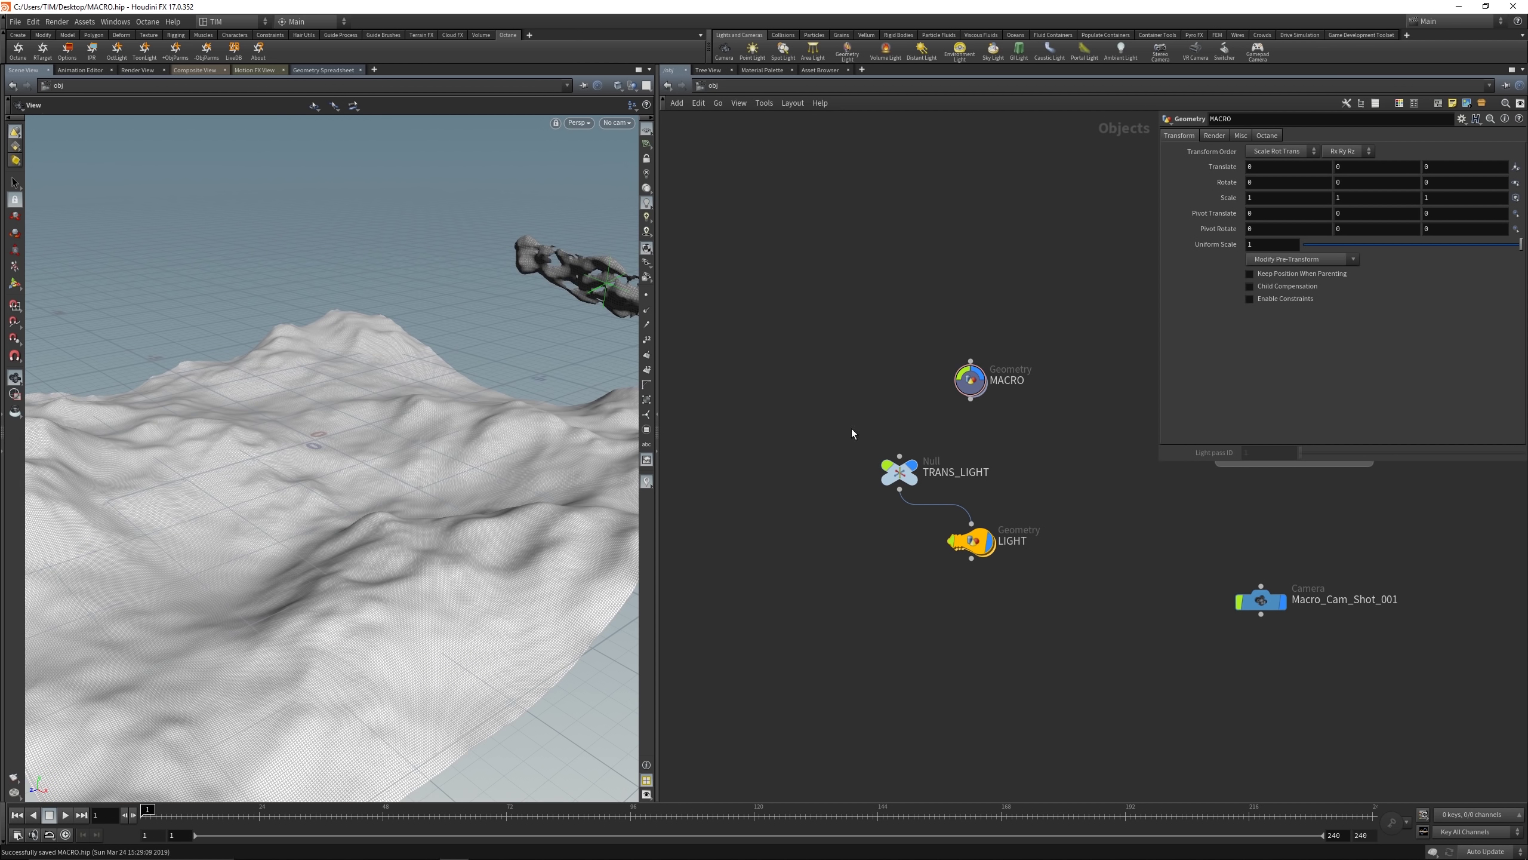
Step: Set the focal length of Macro_Cam_Shot_001 to 90 mm and save the scene
left_click(1259, 600)
key("h")
left_click(1366, 137)
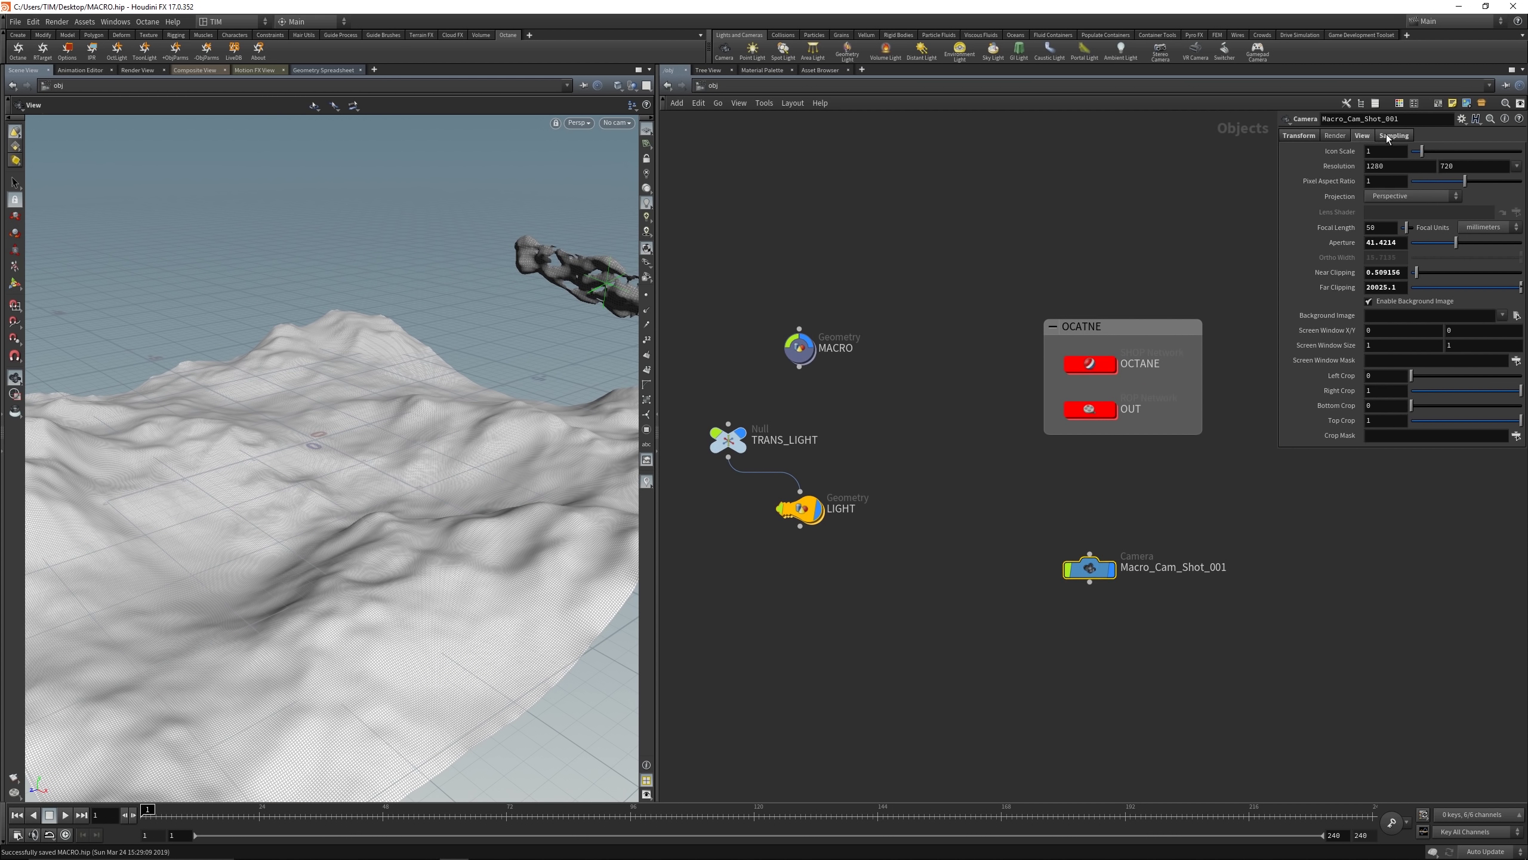
left_click(1379, 229)
type("90")
key("Return")
left_click_drag(1280, 251, 1228, 252)
middle_click_drag(1186, 226, 1050, 208)
left_click(1050, 208)
key("ctrl+s")
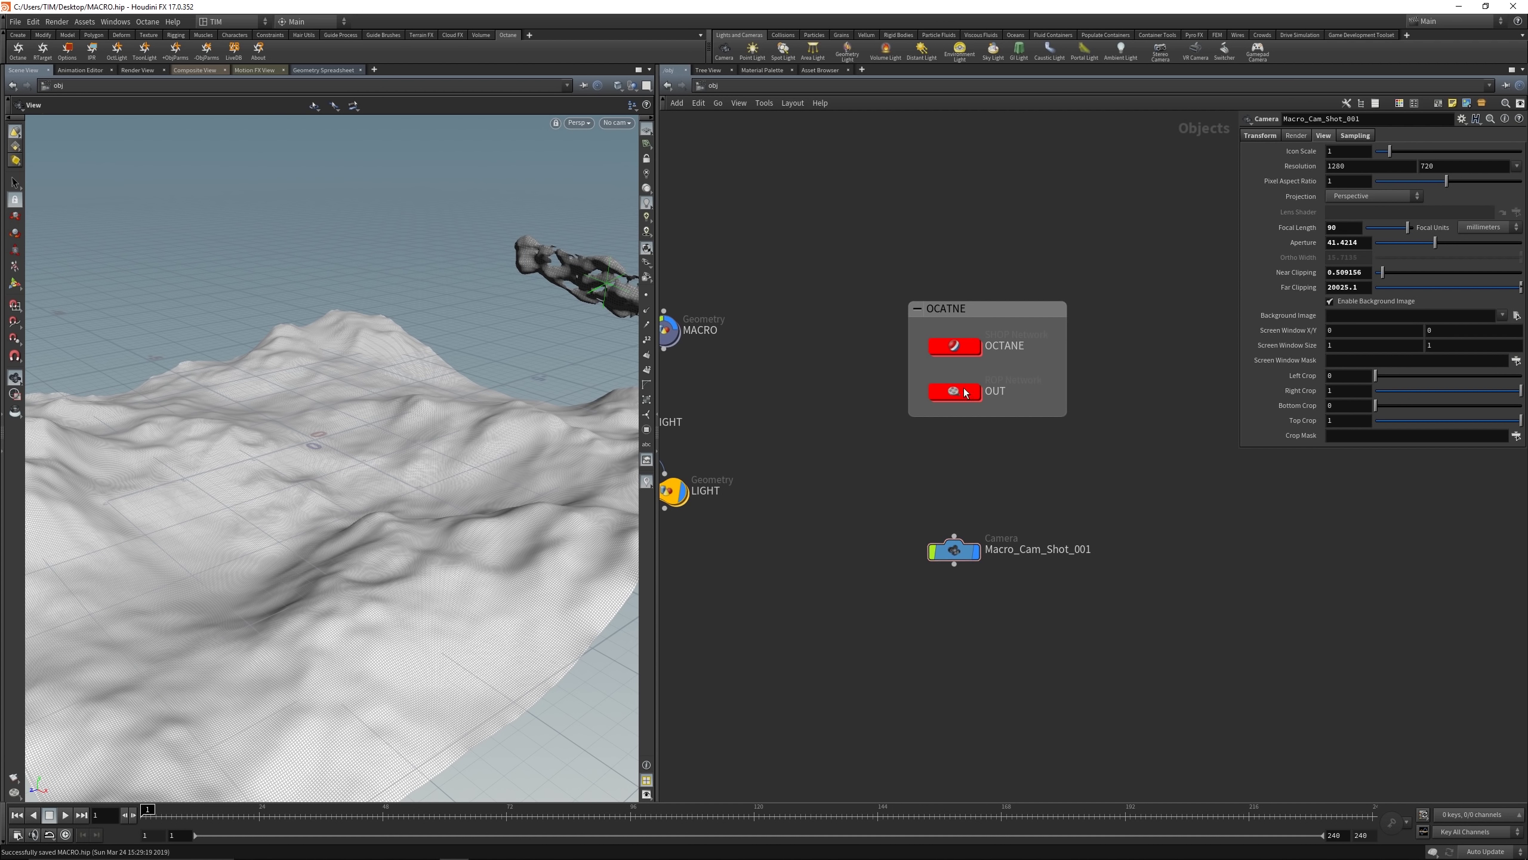
Step: Set the camera resolution to 1920 by 1920 and save the scene
left_click(1358, 170)
type("1920")
key("Return")
left_click(1441, 166)
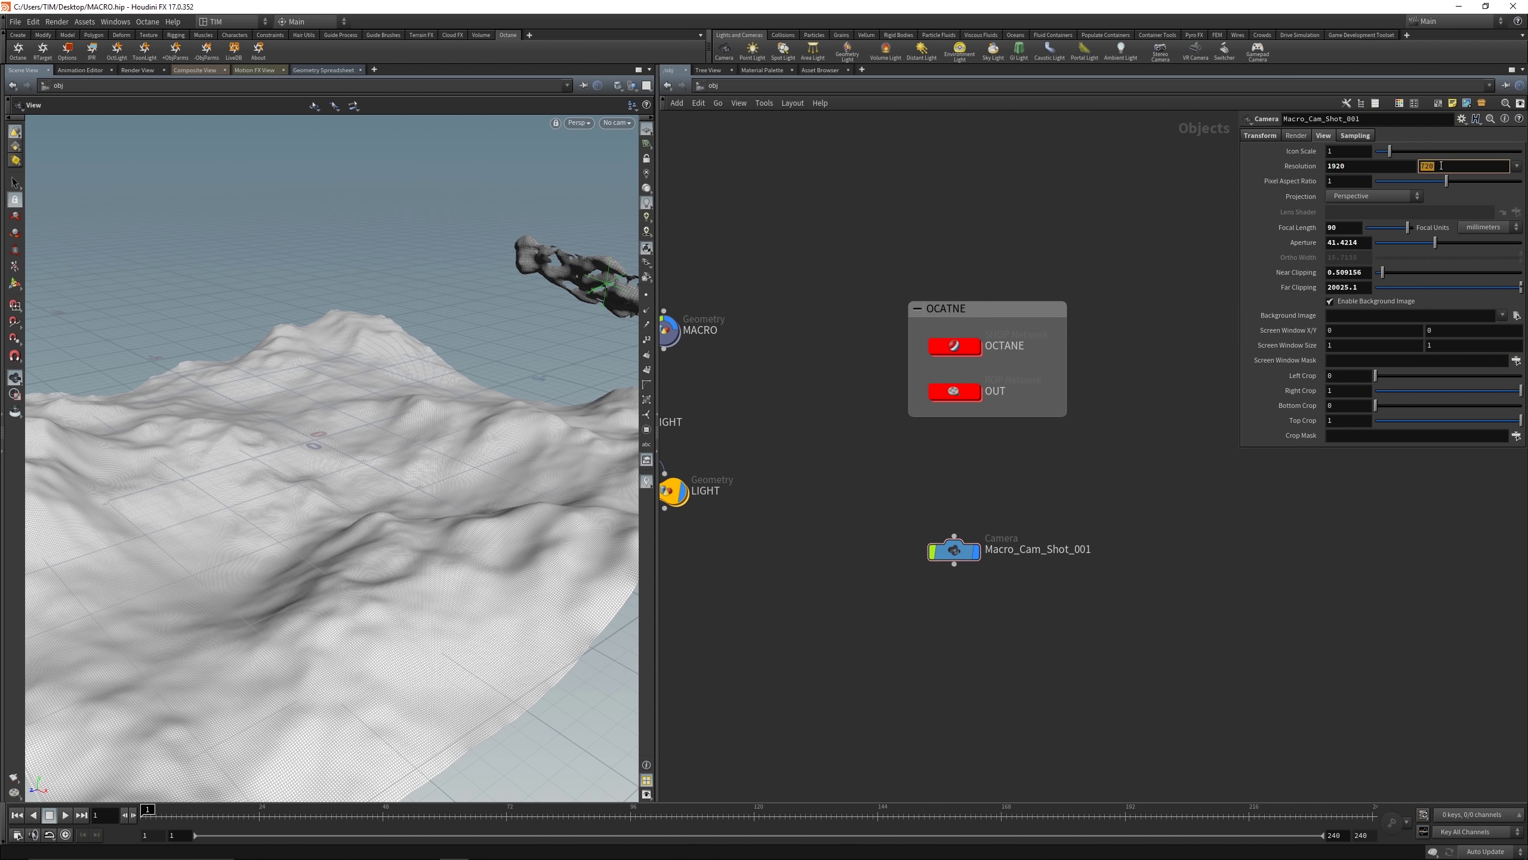
type("1920")
key("Return")
key("ctrl+s")
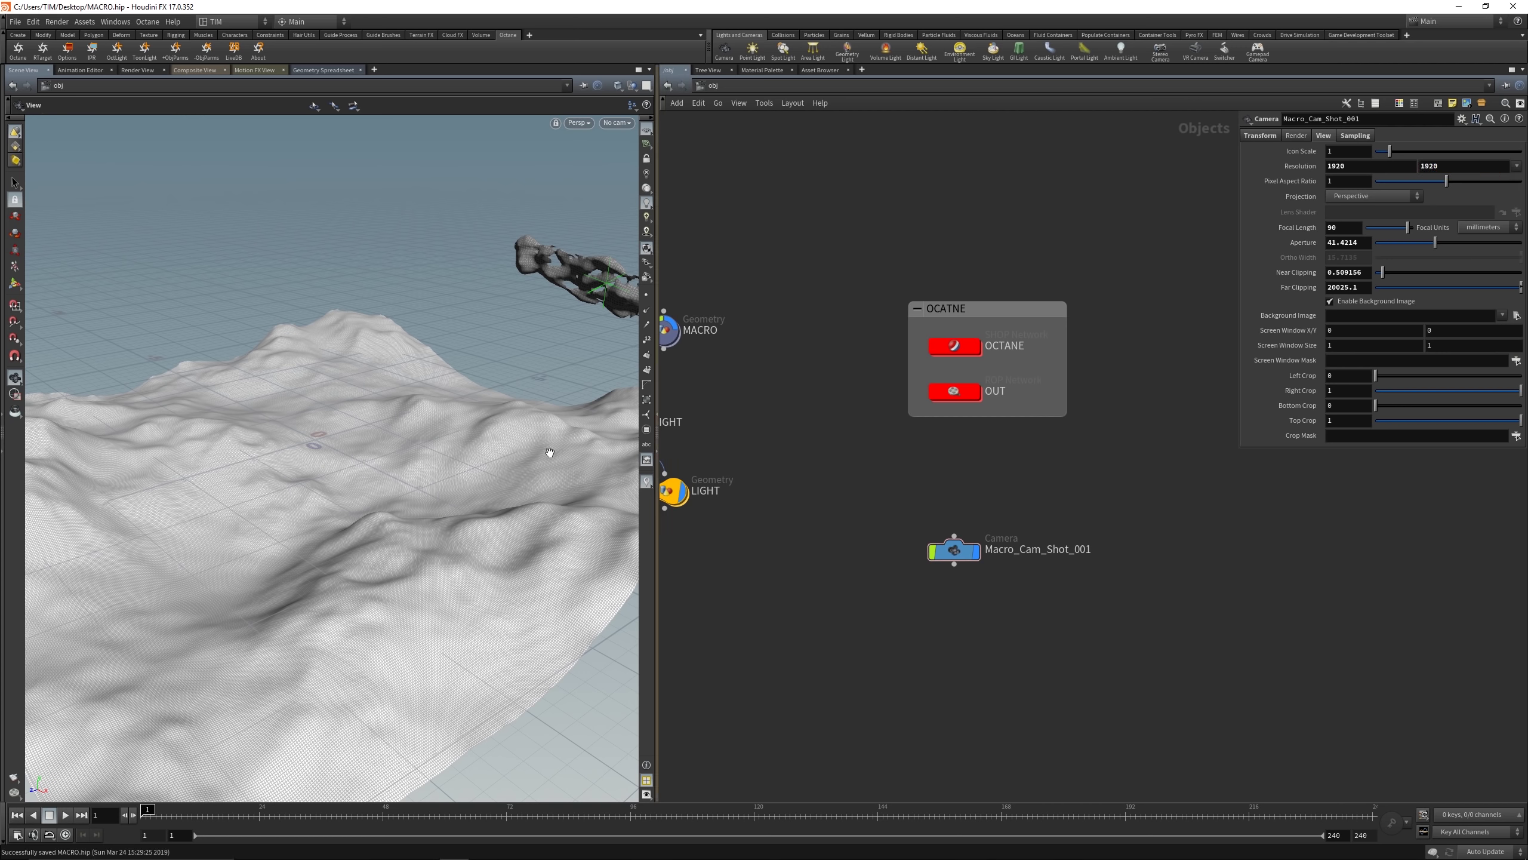
Step: Look through Macro_Cam_Shot_001 and reframe it farther back at a lower angle on the terrain ridge
left_click(624, 124)
left_click(639, 208)
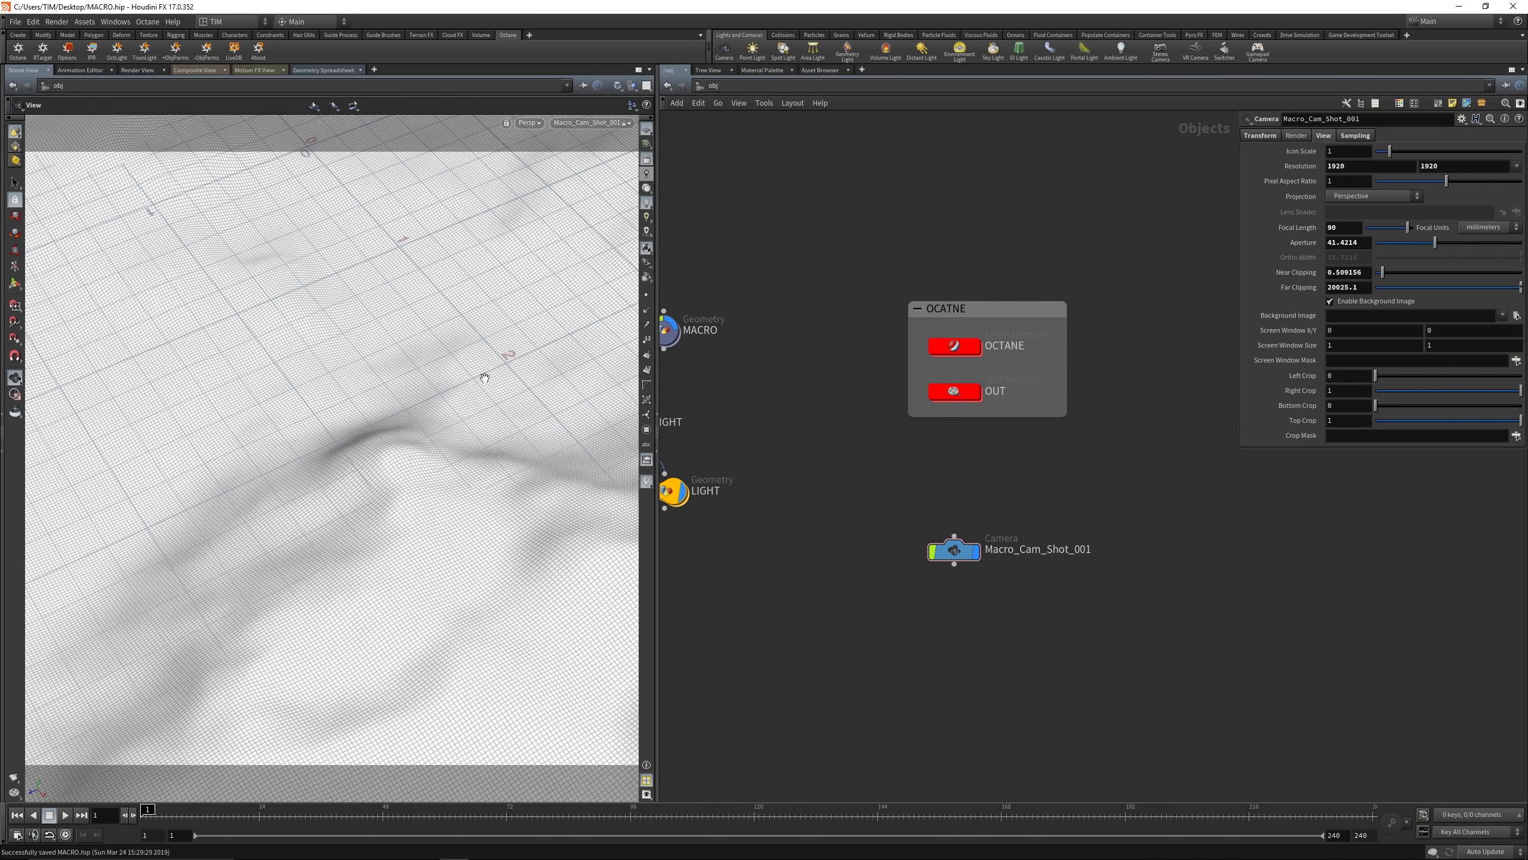
right_click_drag(485, 377, 481, 303)
middle_click_drag(481, 304, 431, 438)
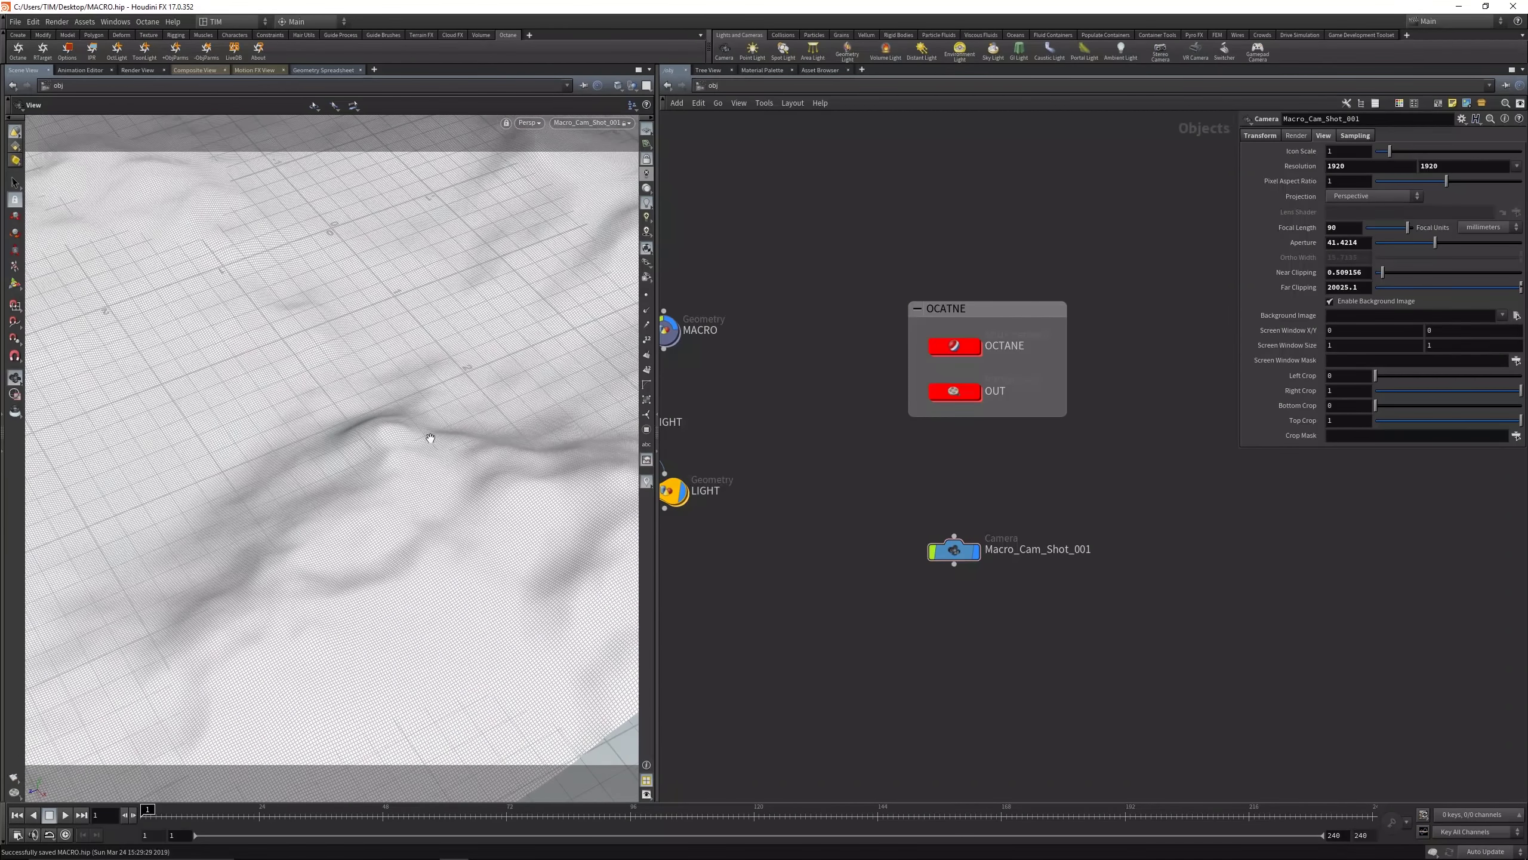
left_click_drag(430, 438, 449, 376)
Step: Set the camera's vertical resolution to 1080, nudge the framing and save the scene
left_click(1464, 164)
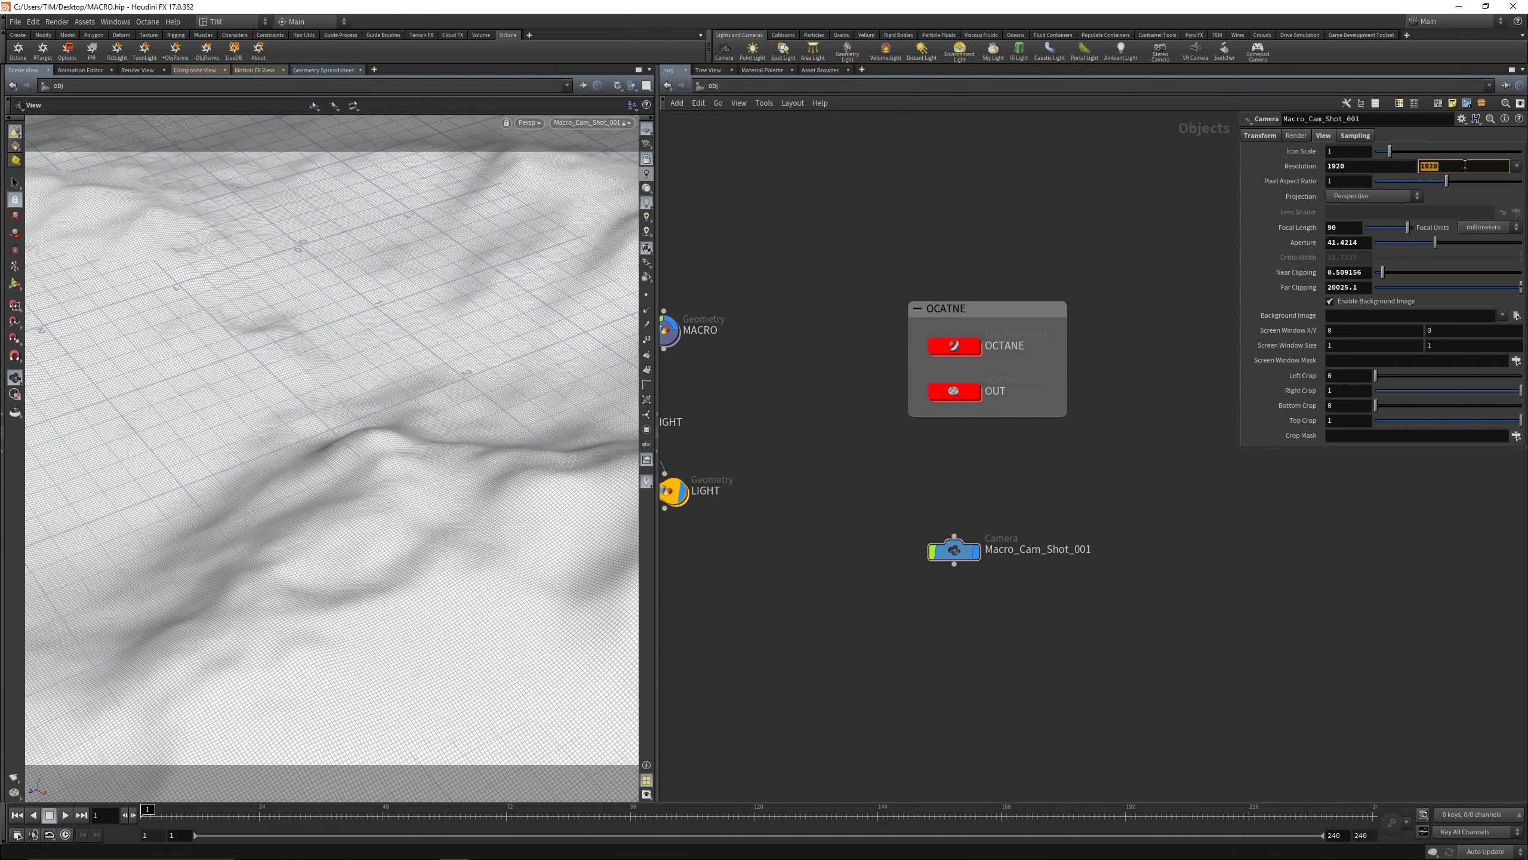
type("1080")
key("Return")
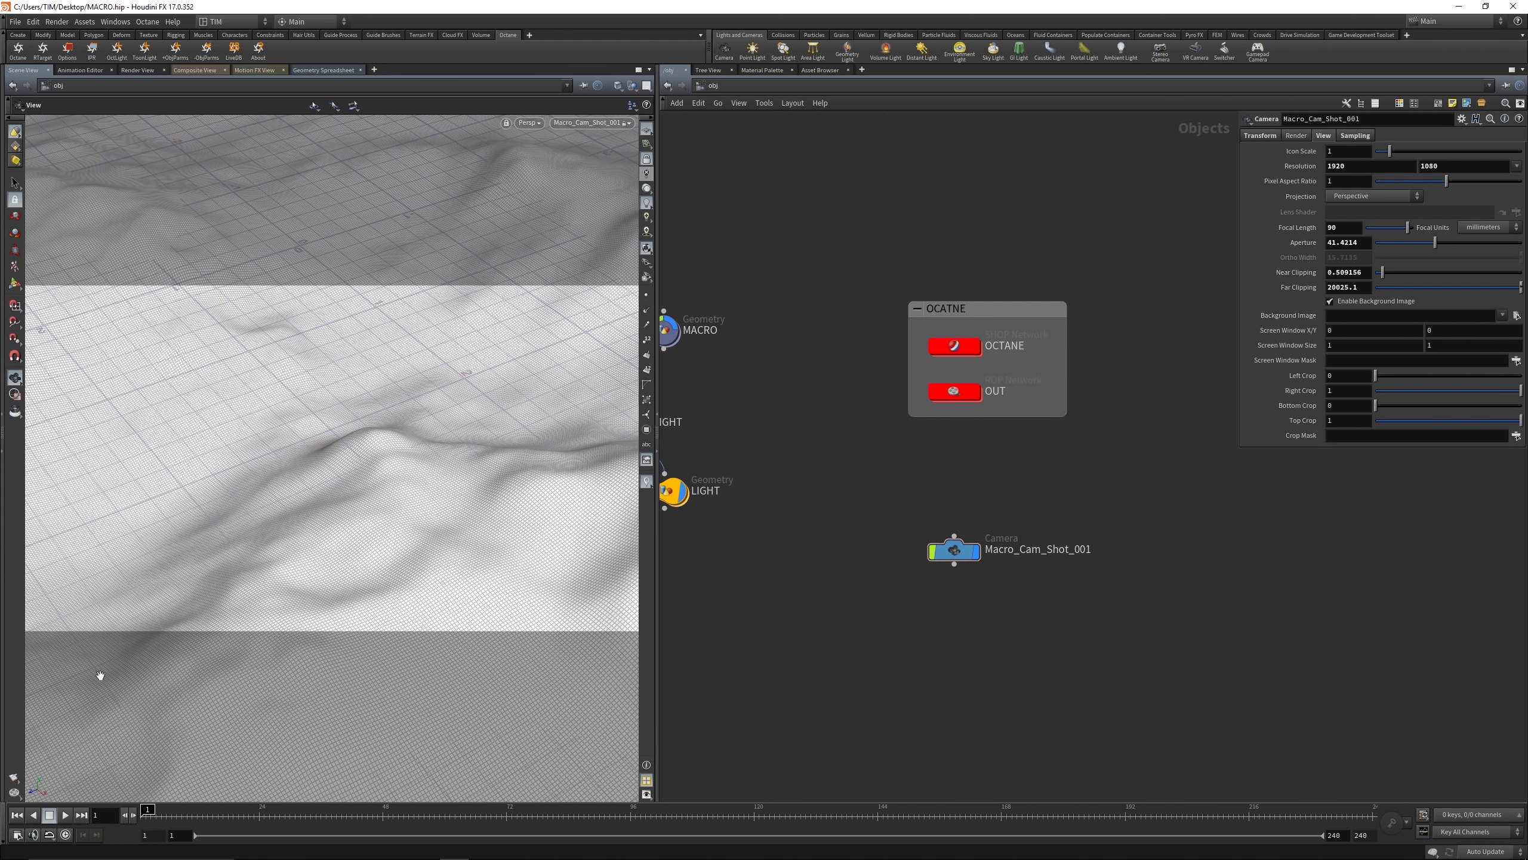
middle_click_drag(297, 480, 280, 474)
key("ctrl+s")
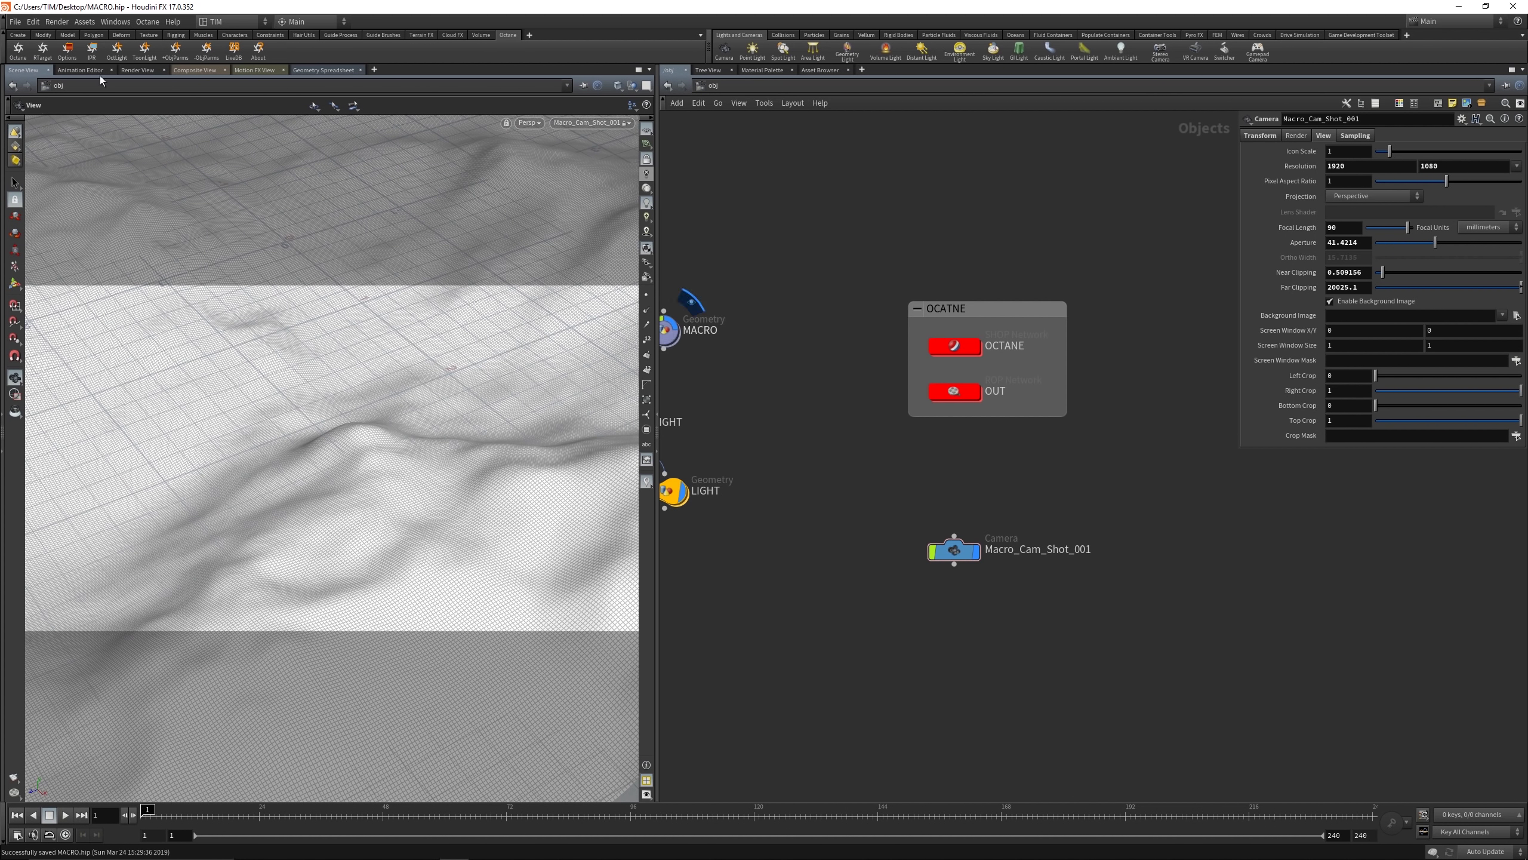
Step: Start the Octane IPR preview and open the universal material's settings inside MAT_MACRO
left_click(91, 49)
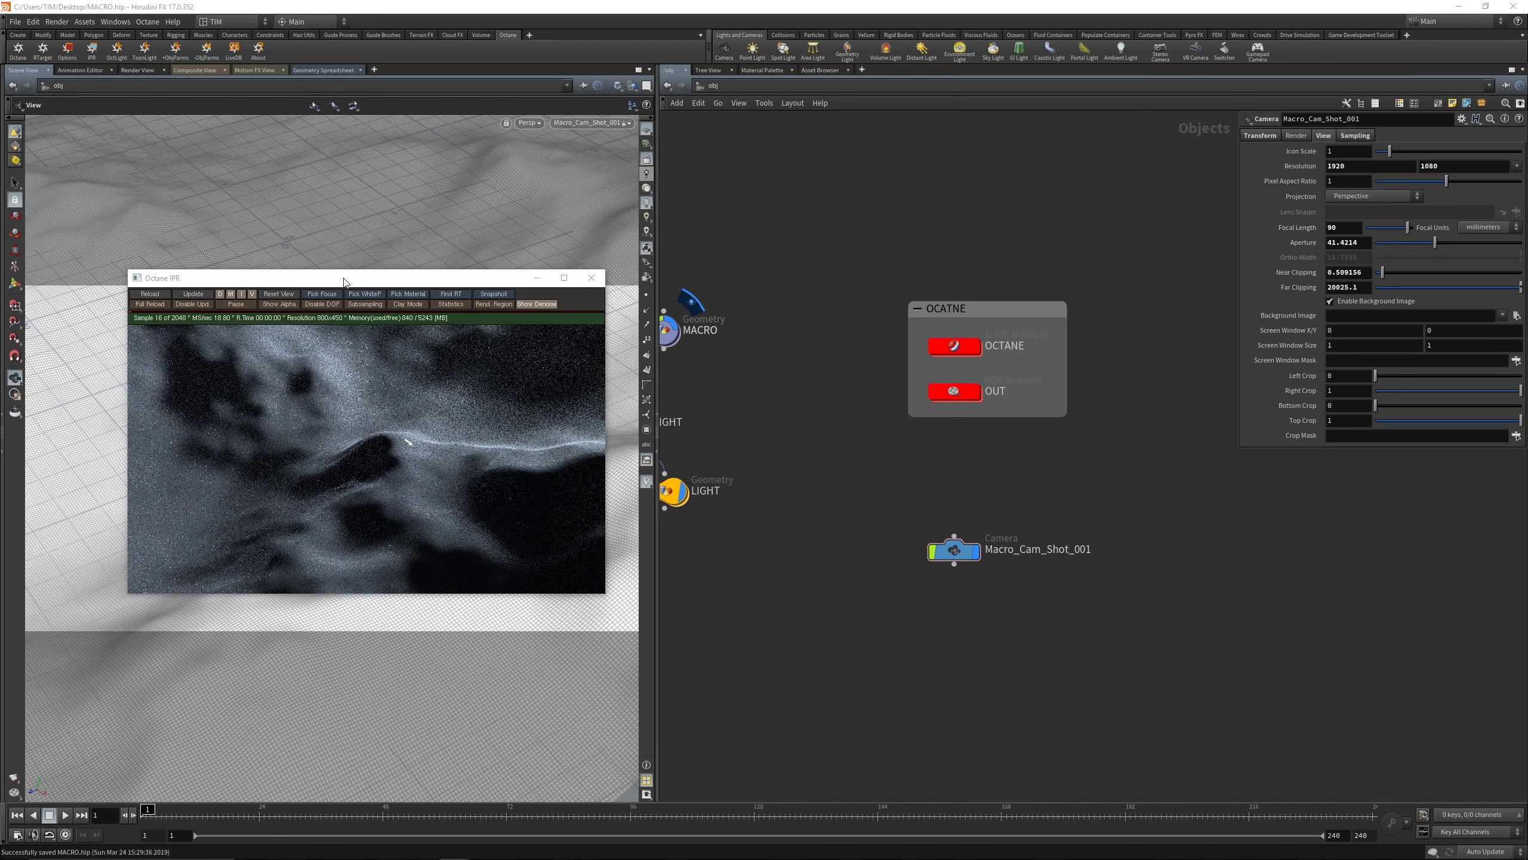
left_click_drag(345, 282, 327, 220)
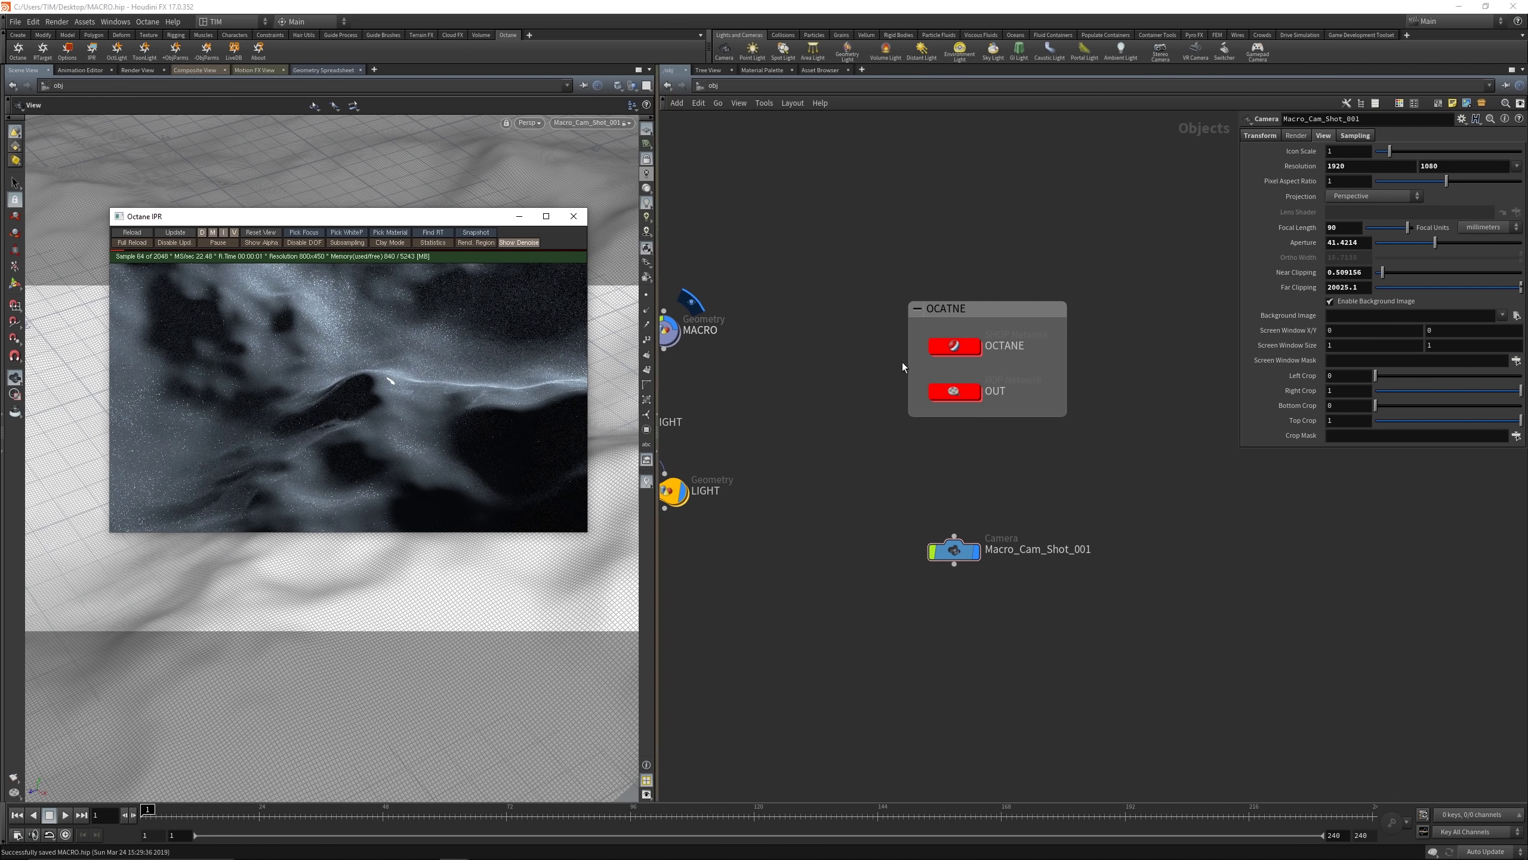
double_click(962, 354)
double_click(1025, 515)
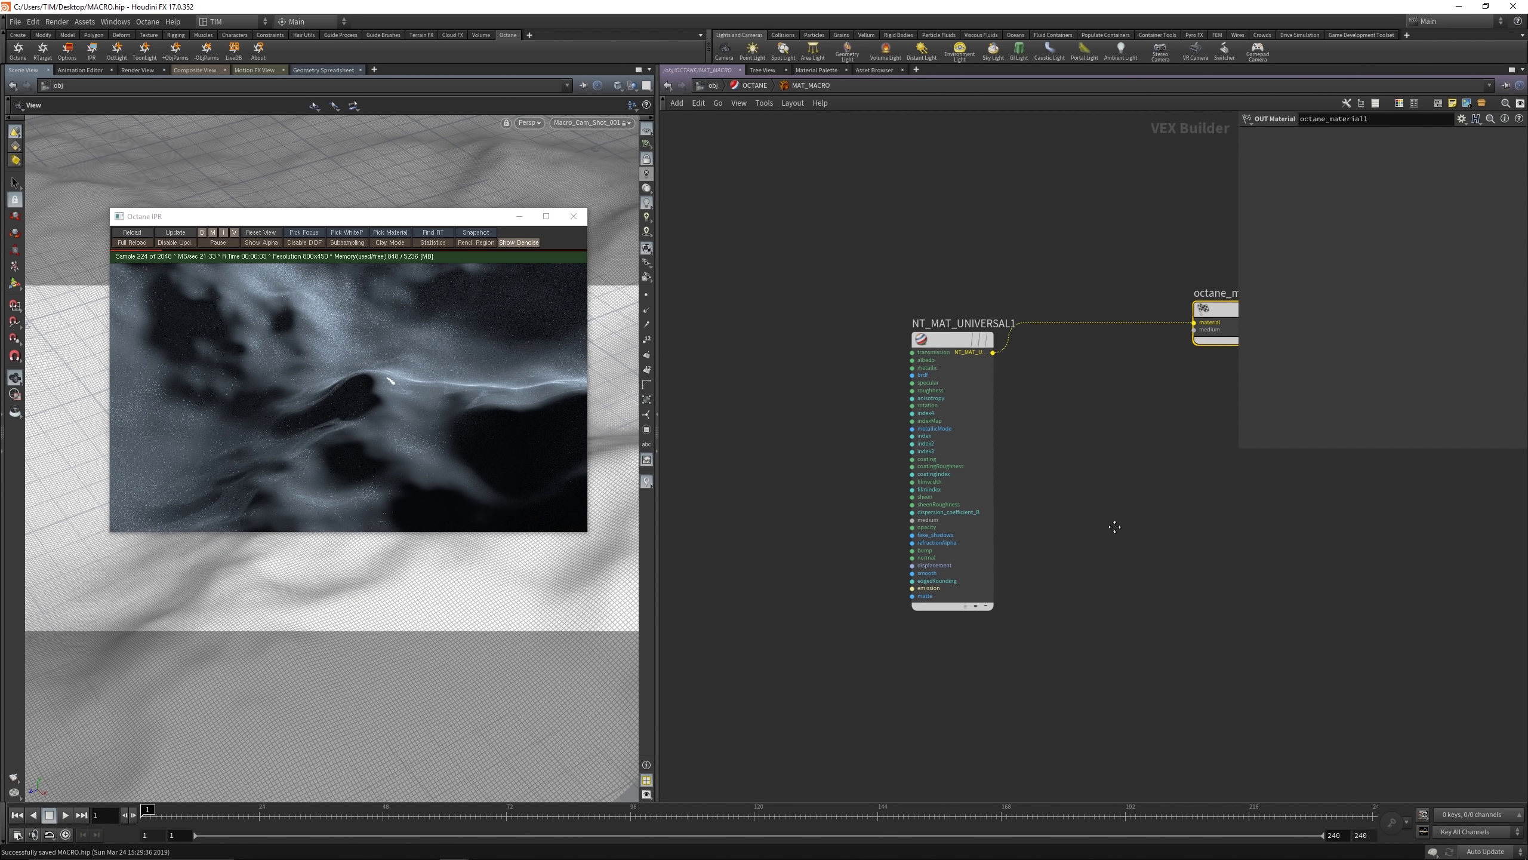
middle_click_drag(1114, 526, 1295, 563)
left_click(1109, 372)
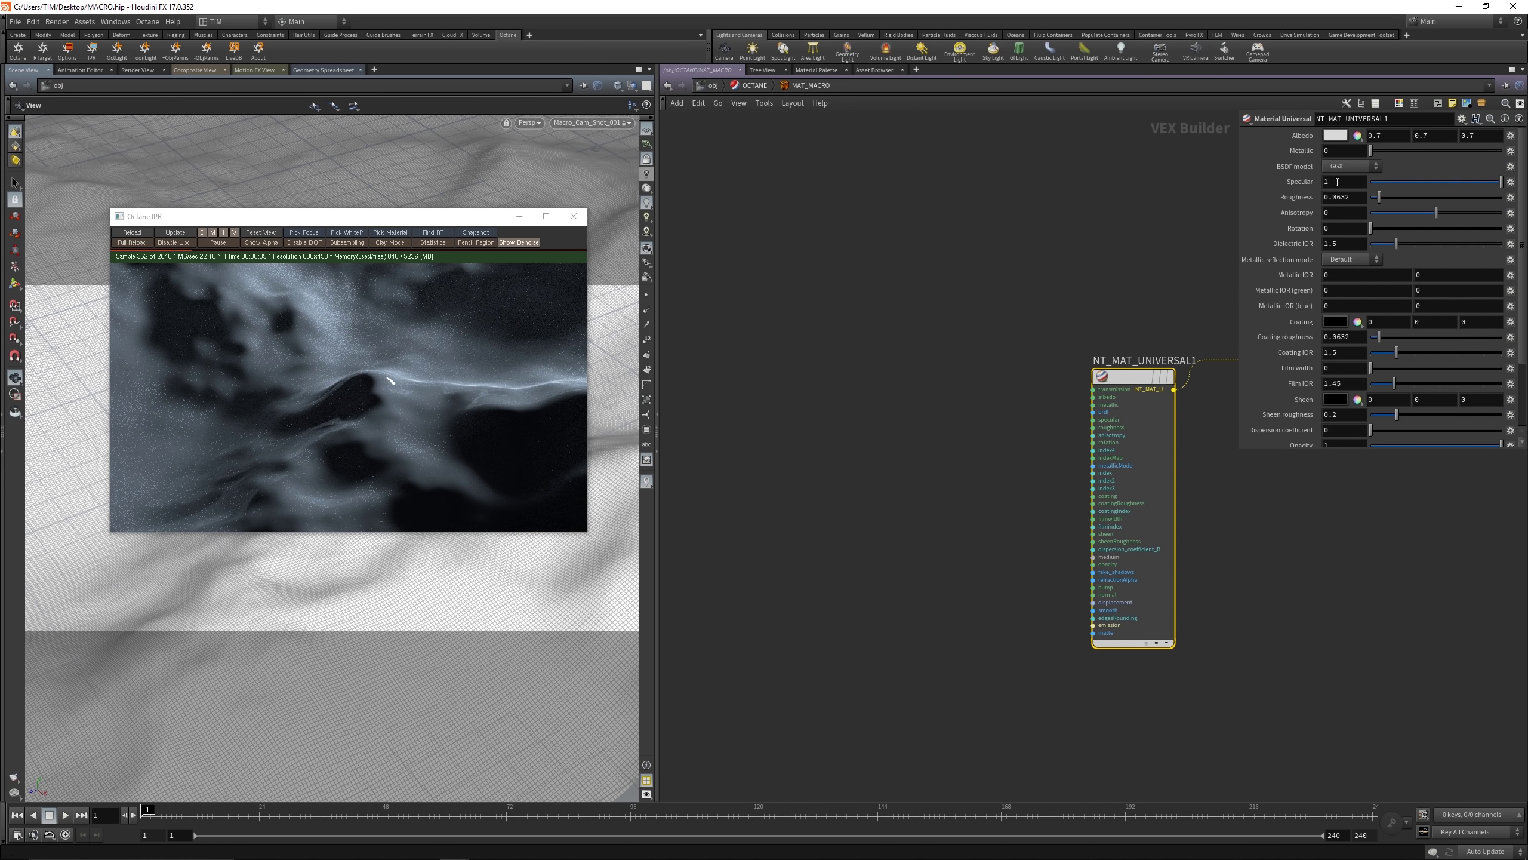
Step: Try roughness values of 0.25 and 0.3 on the universal material
double_click(1348, 198)
type("0.25")
key("Return")
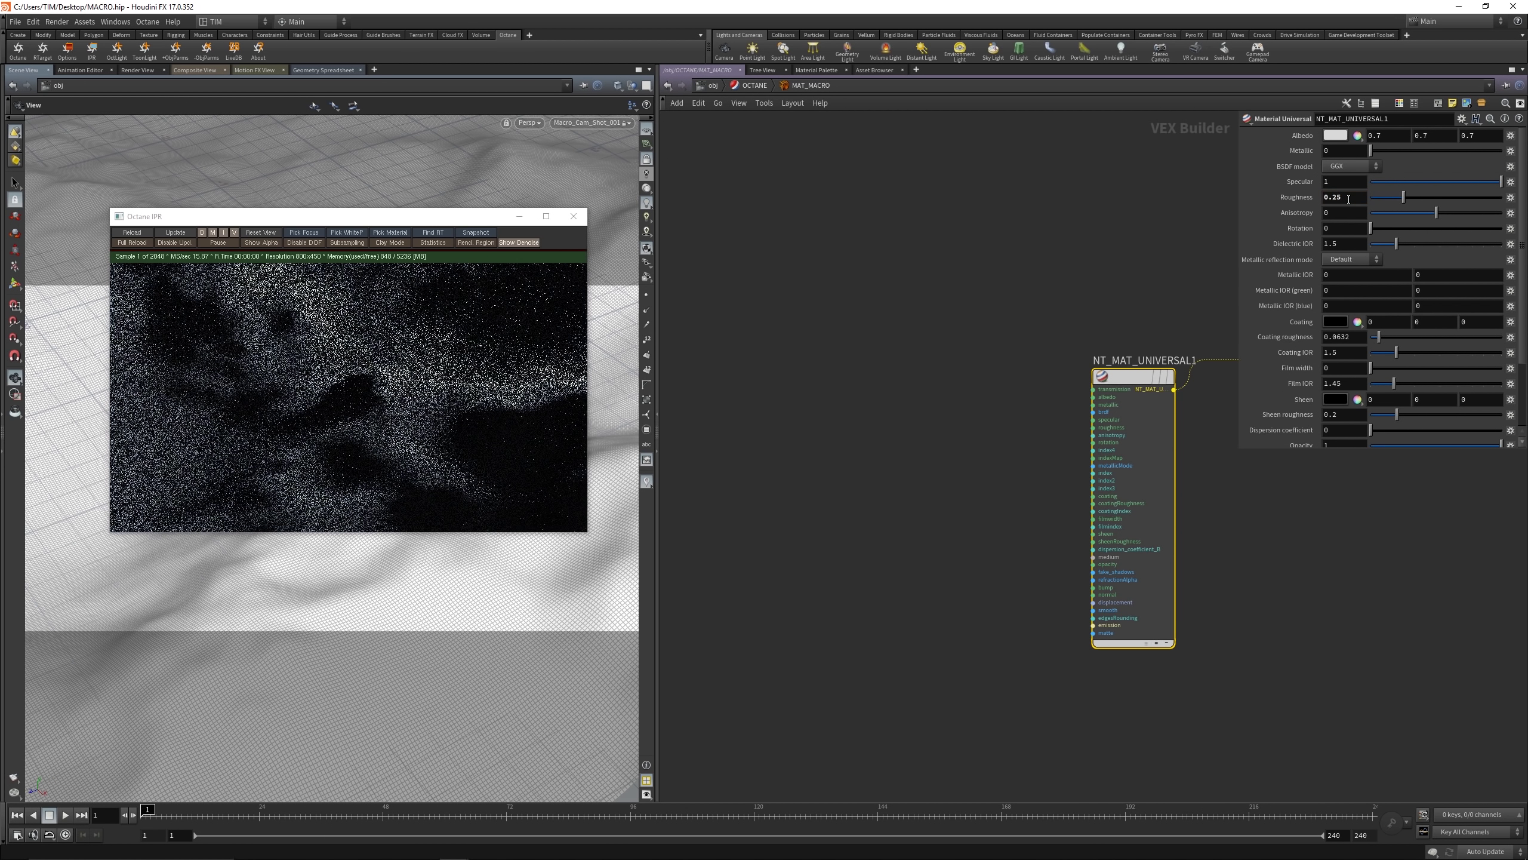
double_click(1348, 199)
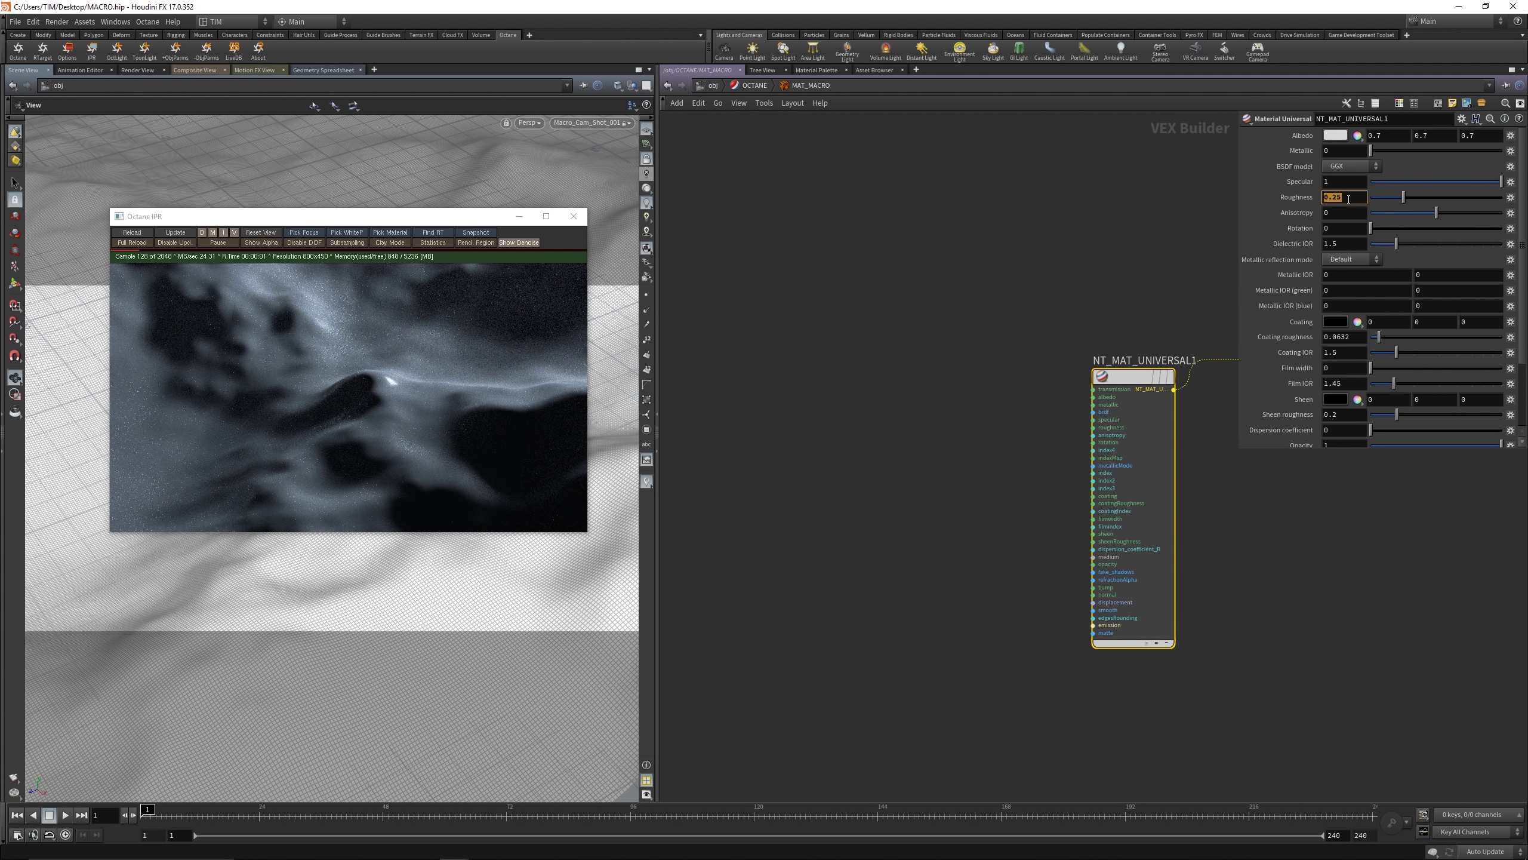
type("0.3")
key("Return")
Step: Set the universal material's roughness to 0.45
double_click(1349, 199)
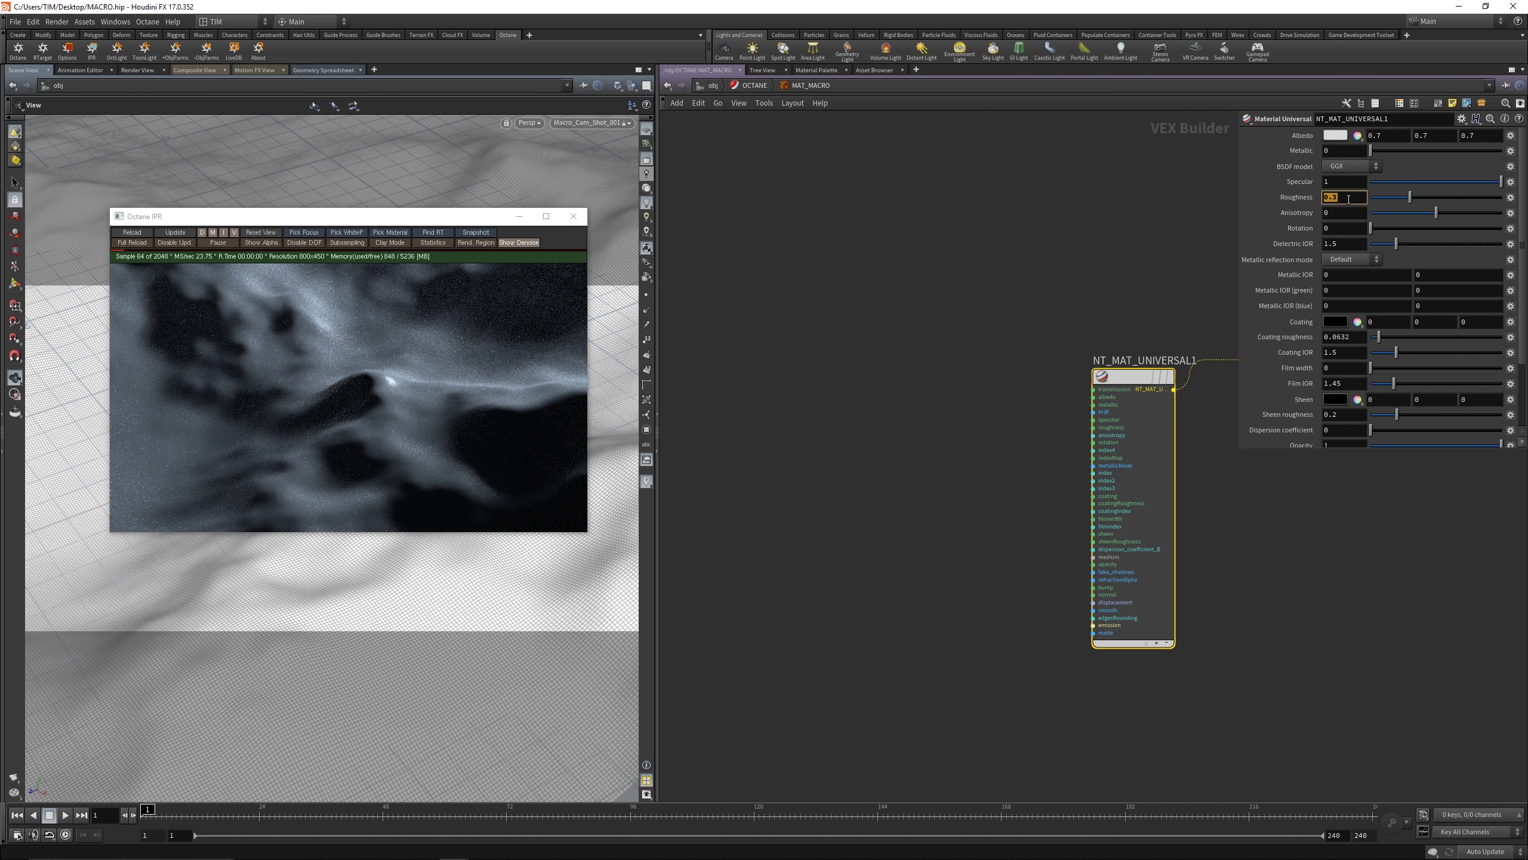
type("0.2")
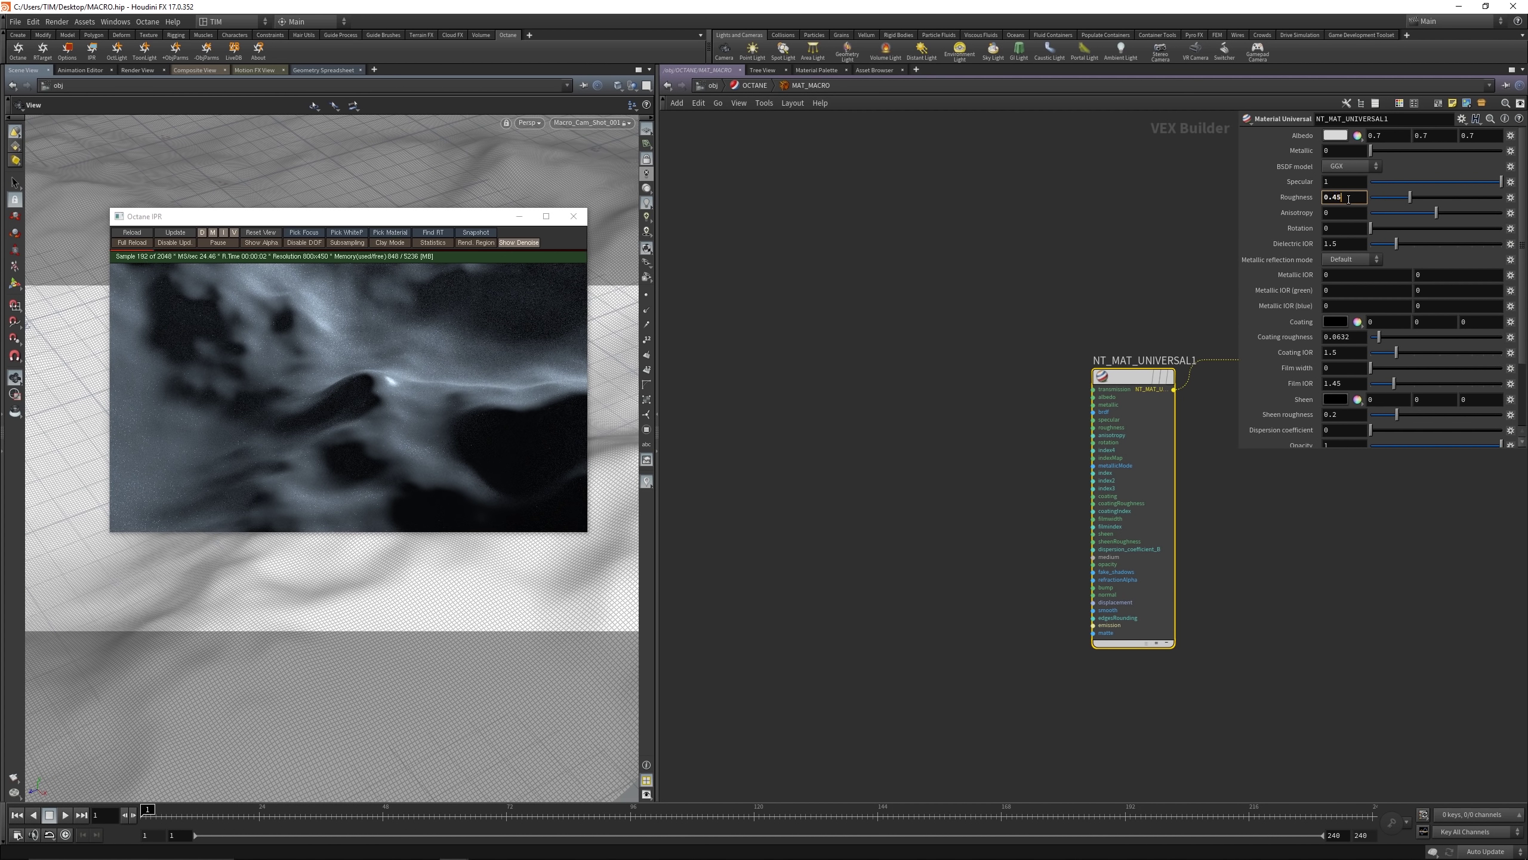
key("Return")
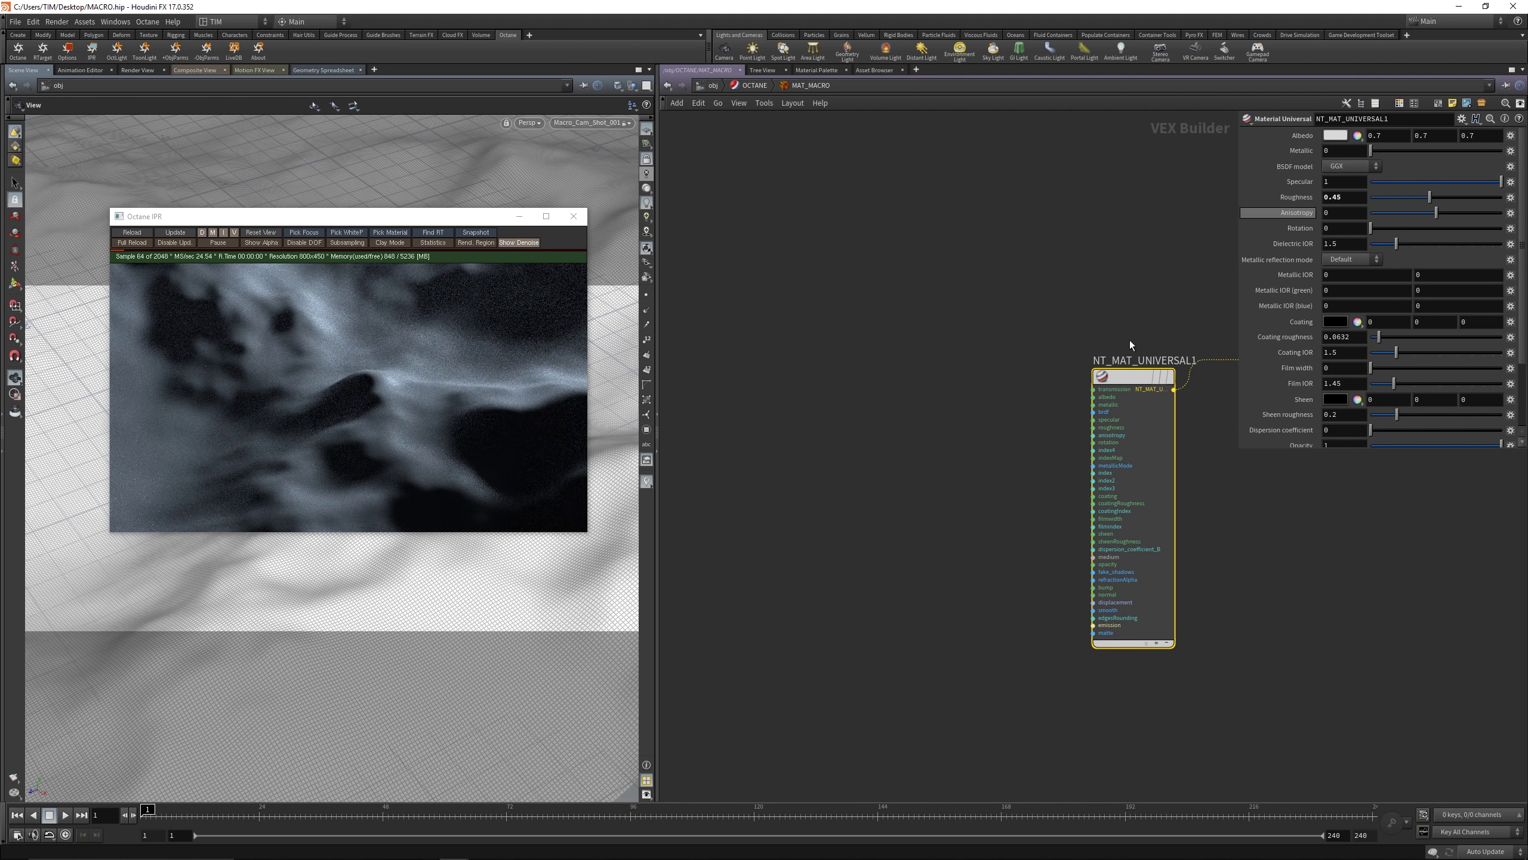
middle_click_drag(1089, 341, 1025, 321)
left_click(1044, 286)
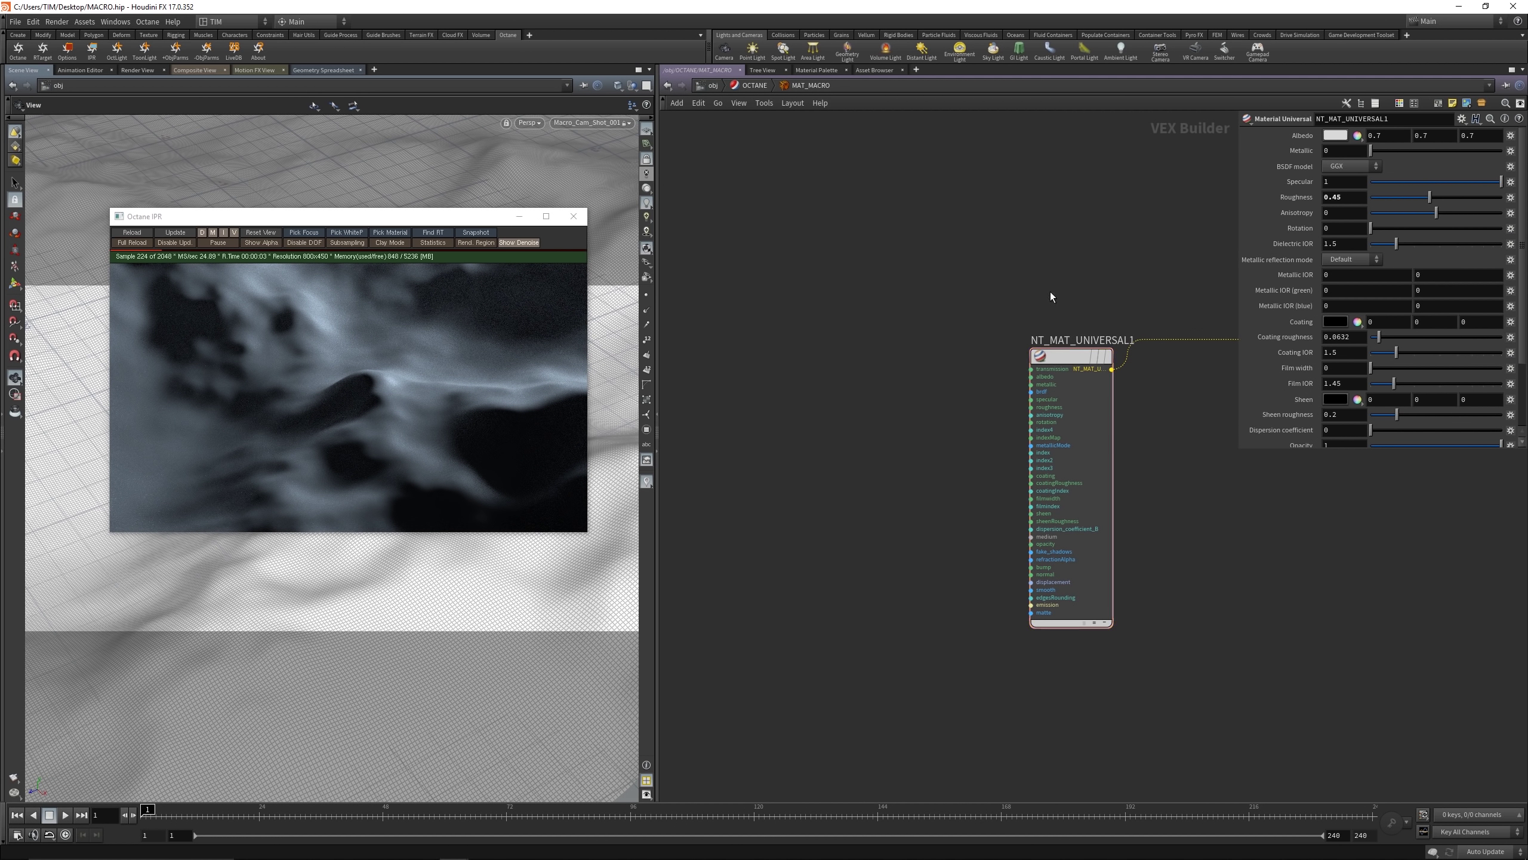
Step: Save the scene and feed a new Procedural Ridged Fractal texture into the universal material's albedo
key("ctrl+s")
left_click(1033, 377)
key("Tab")
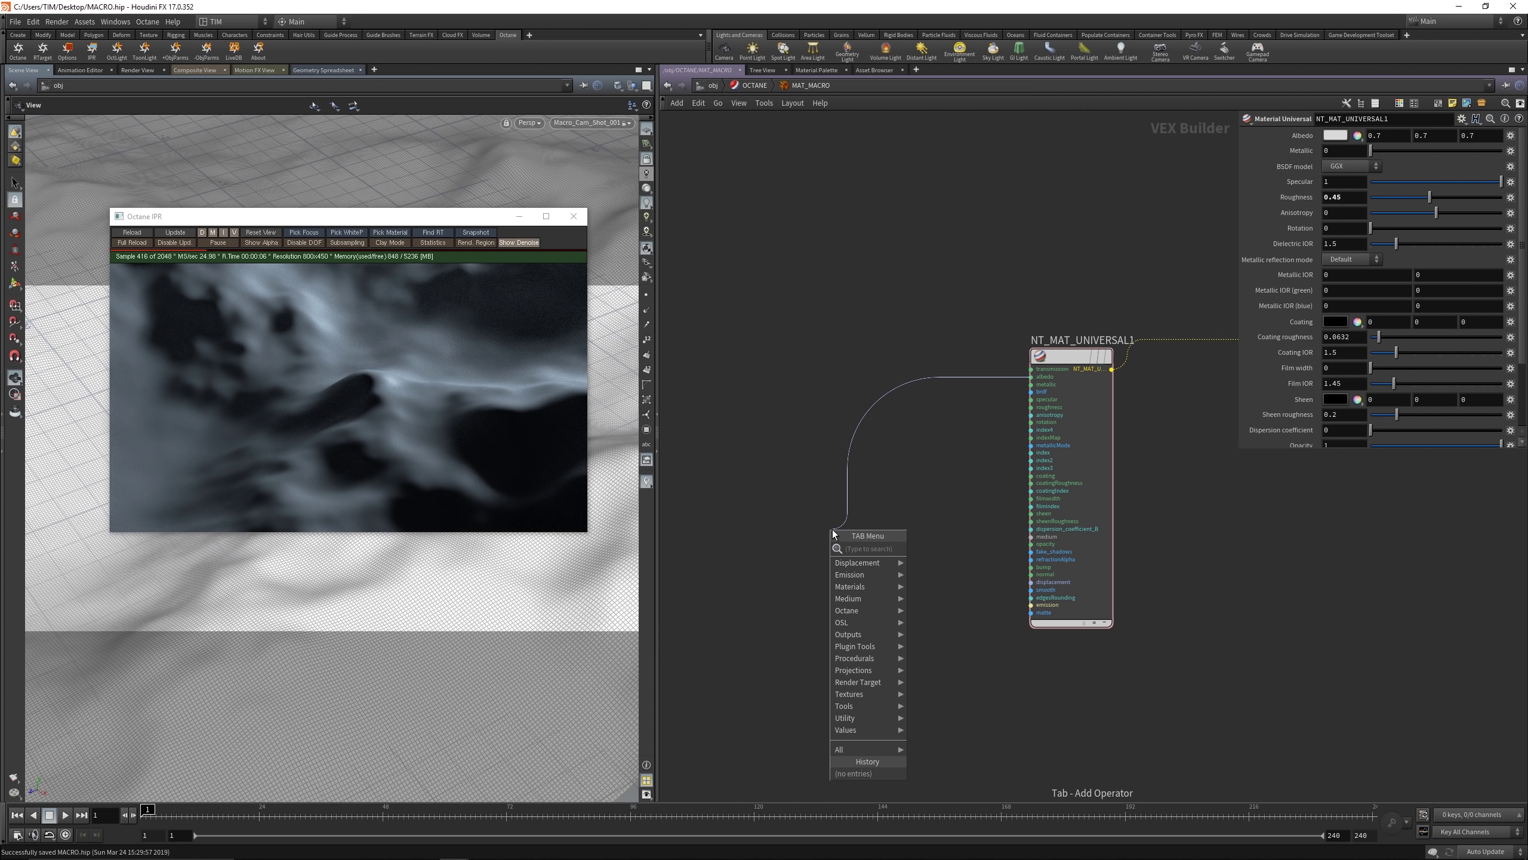
type("fra")
left_click(975, 549)
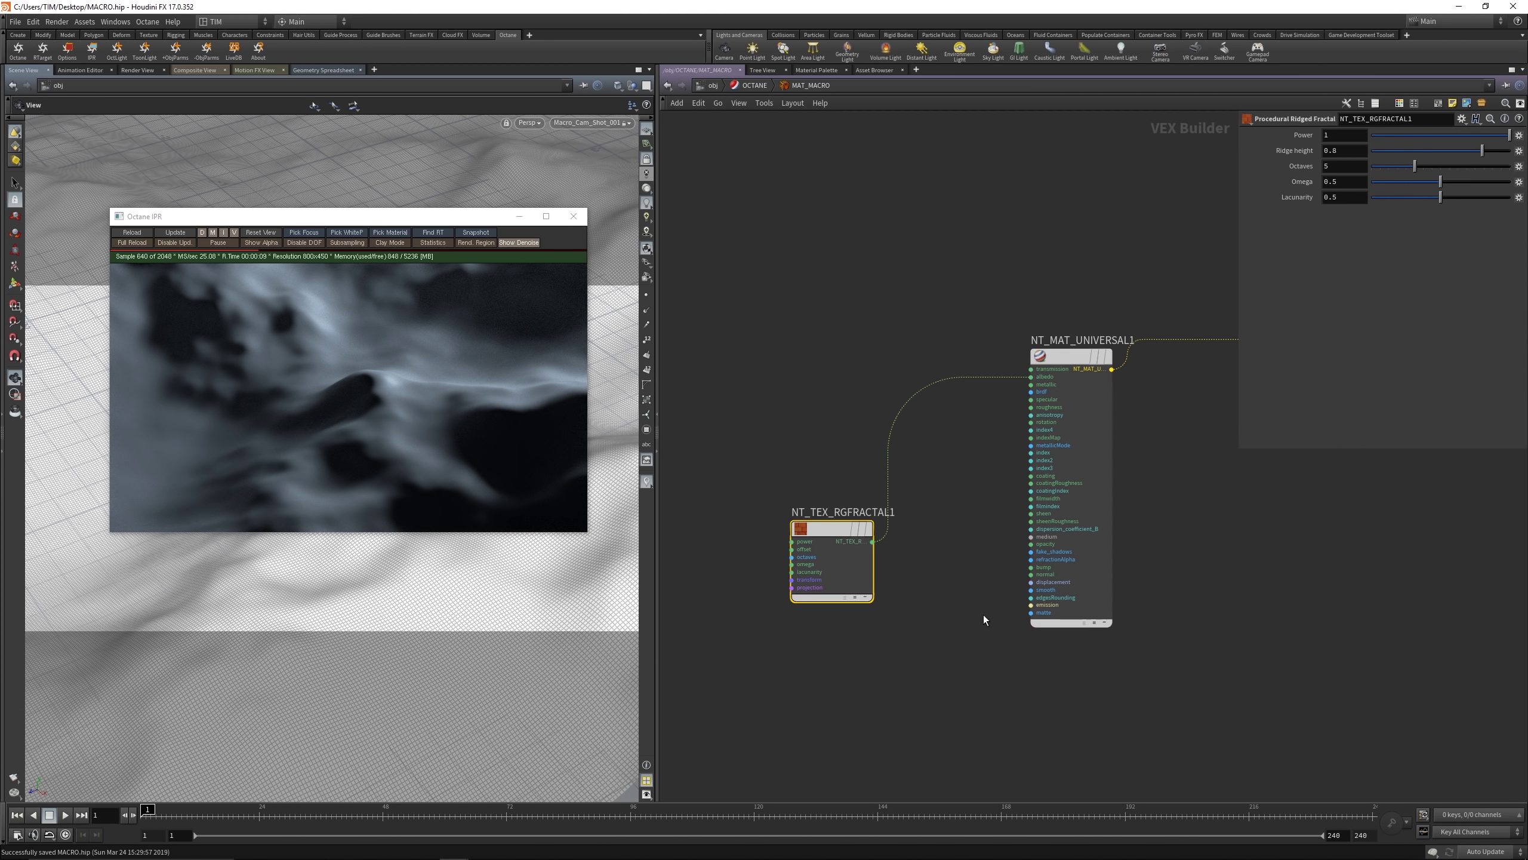
Step: Save the scene, restart the Octane IPR and limit the zoomed preview to a render region at its centre
left_click(572, 217)
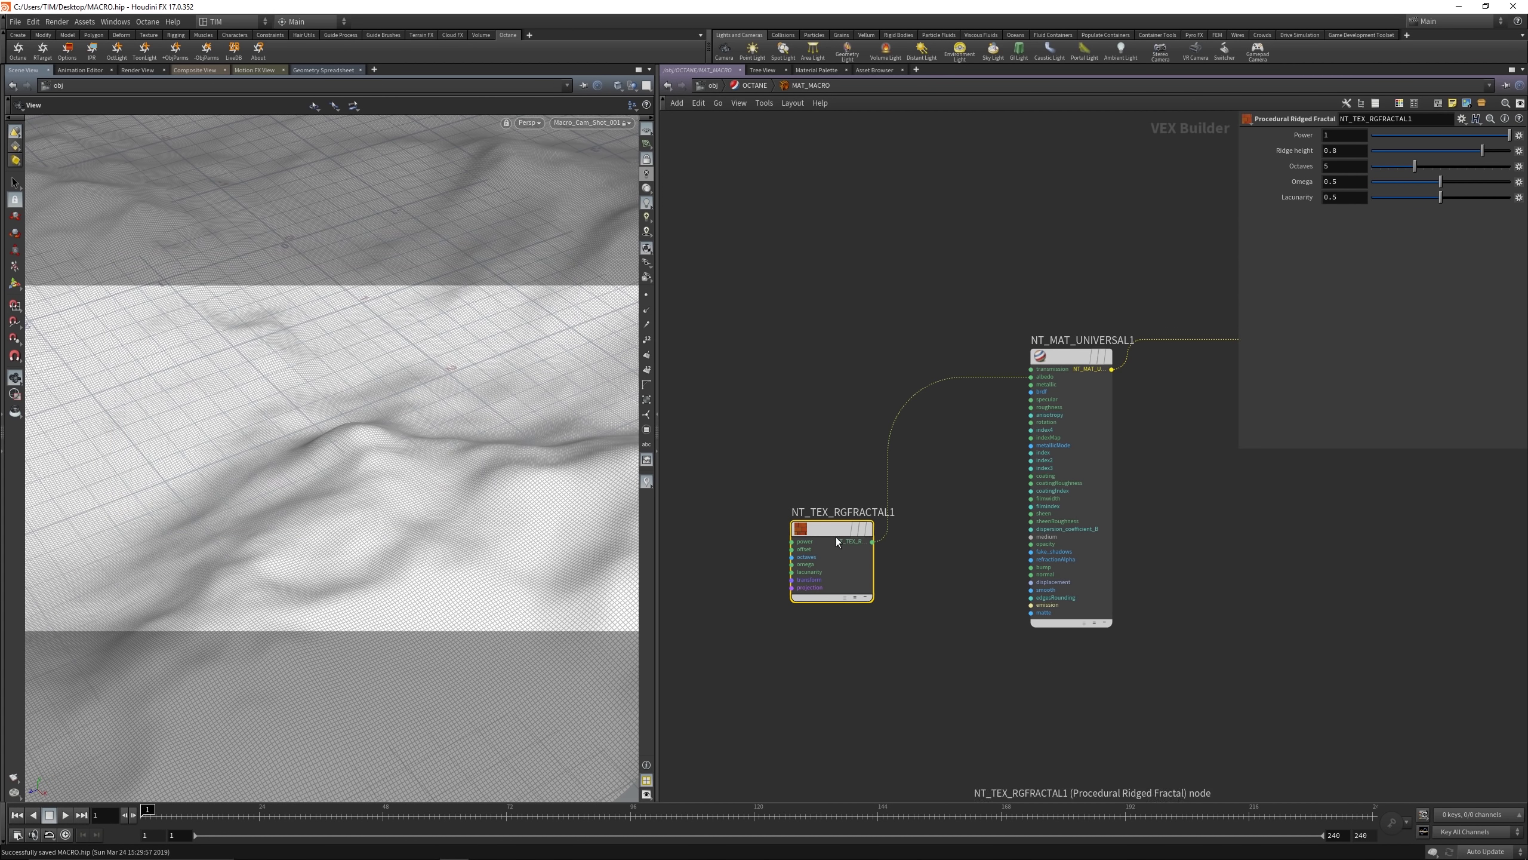
left_click_drag(822, 530, 745, 513)
key("ctrl+s")
left_click(92, 51)
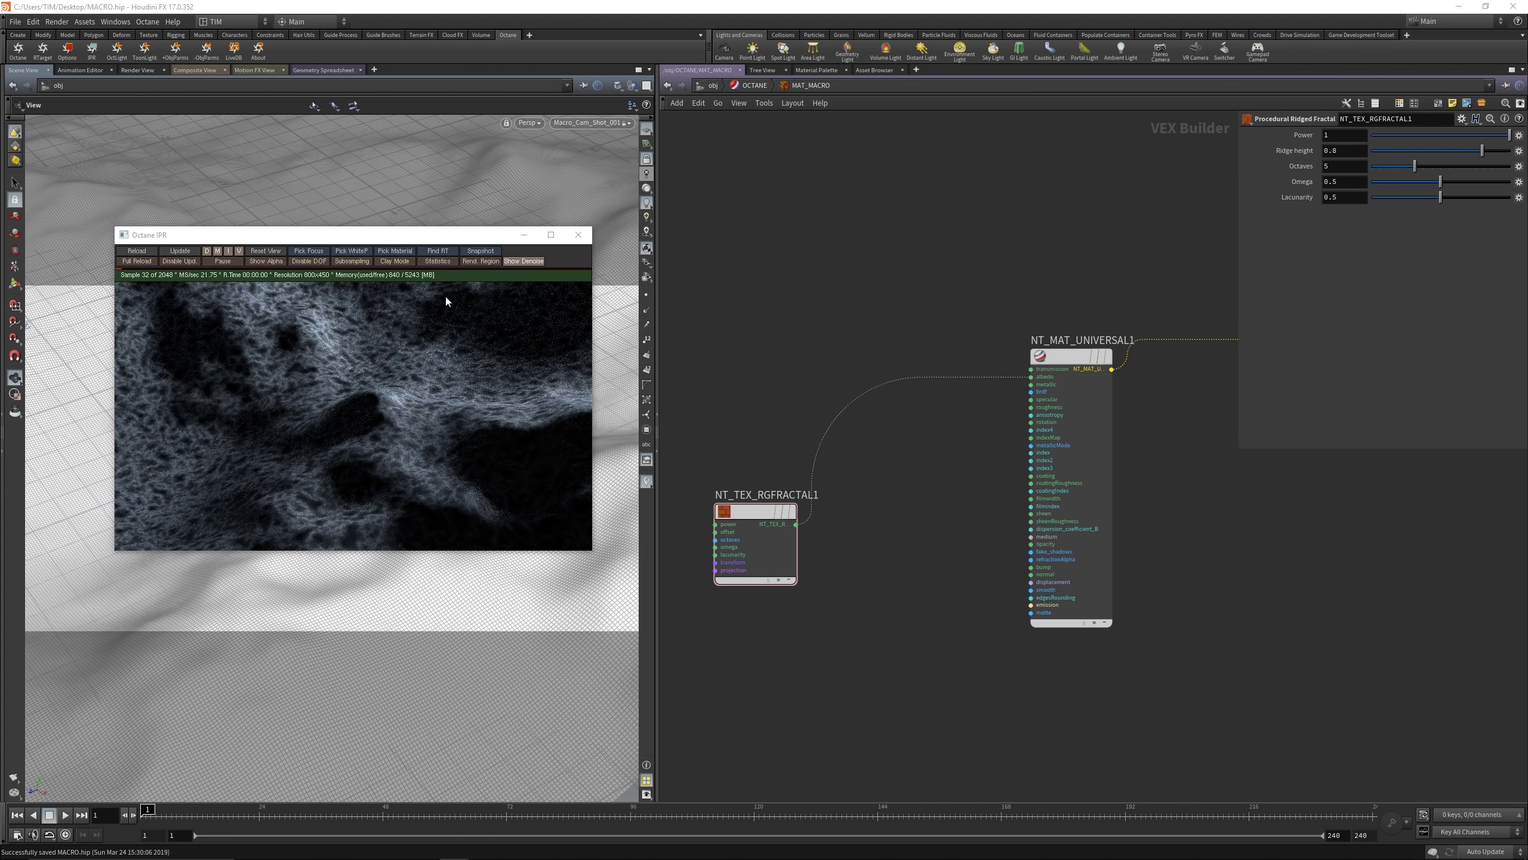
scroll(380, 415, "up", 3)
scroll(323, 429, "up", 1)
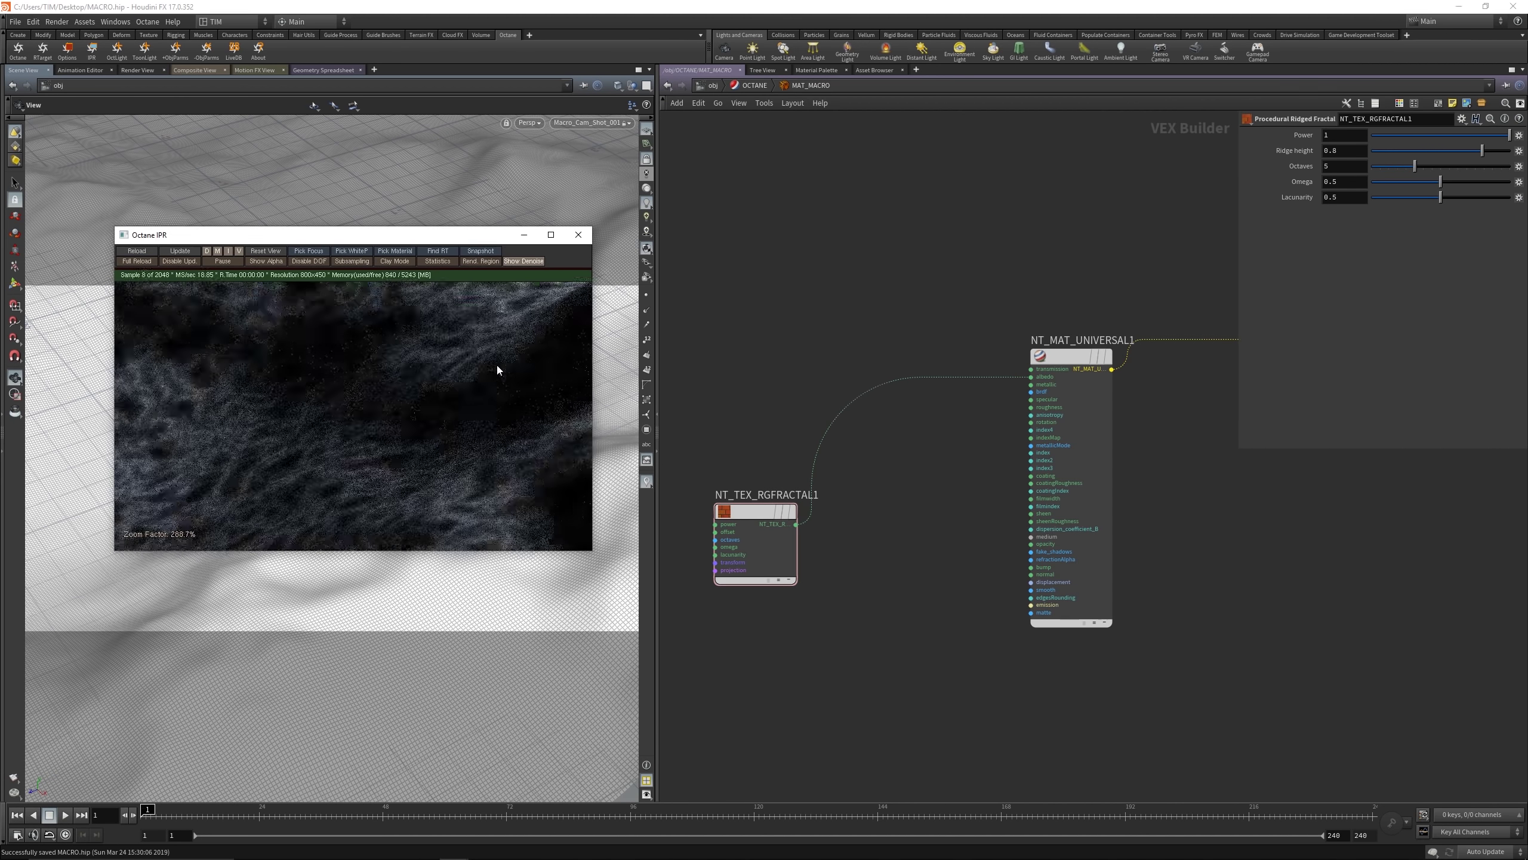
left_click(480, 262)
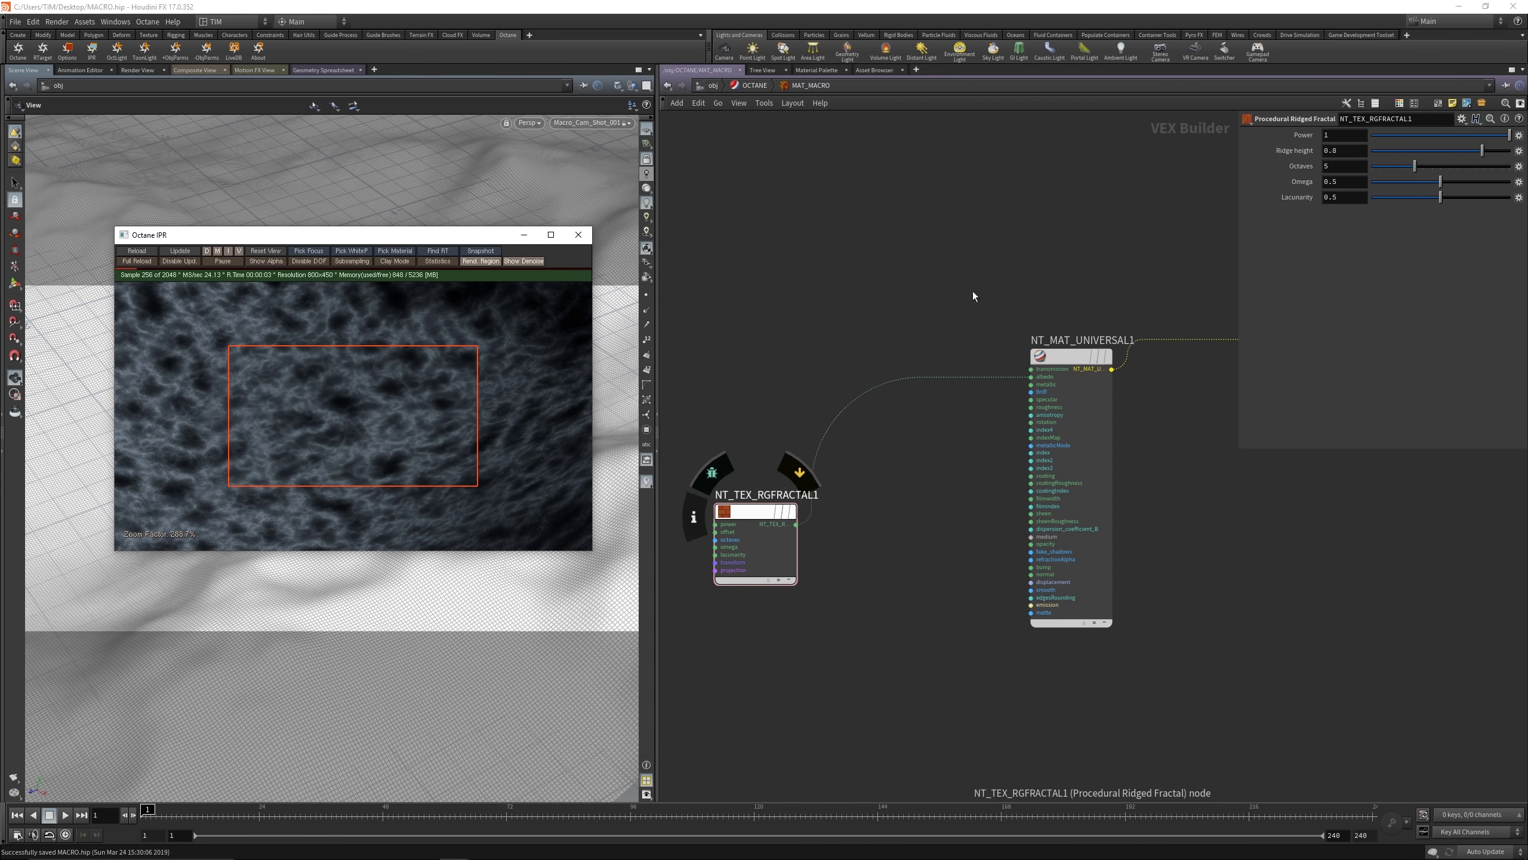
Step: Set the ridged fractal's octaves to 10, omega to 0.384 and lacunarity to 0.711
left_click(1475, 183)
left_click_drag(1482, 182, 1487, 179)
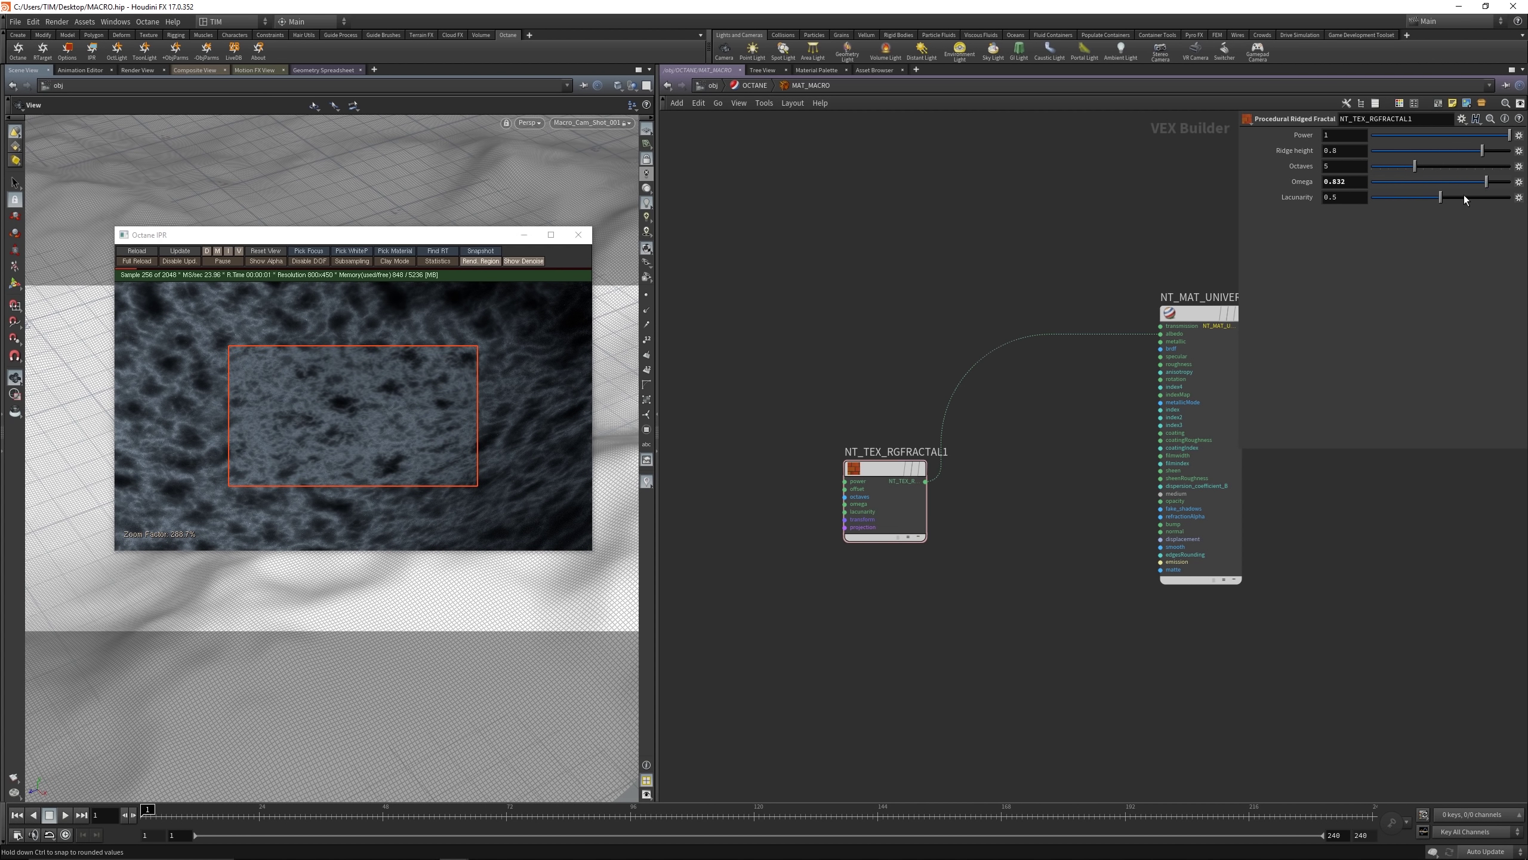
mouse_move(1485, 198)
left_mouse_down()
mouse_move(1415, 203)
mouse_move(1470, 193)
left_mouse_up()
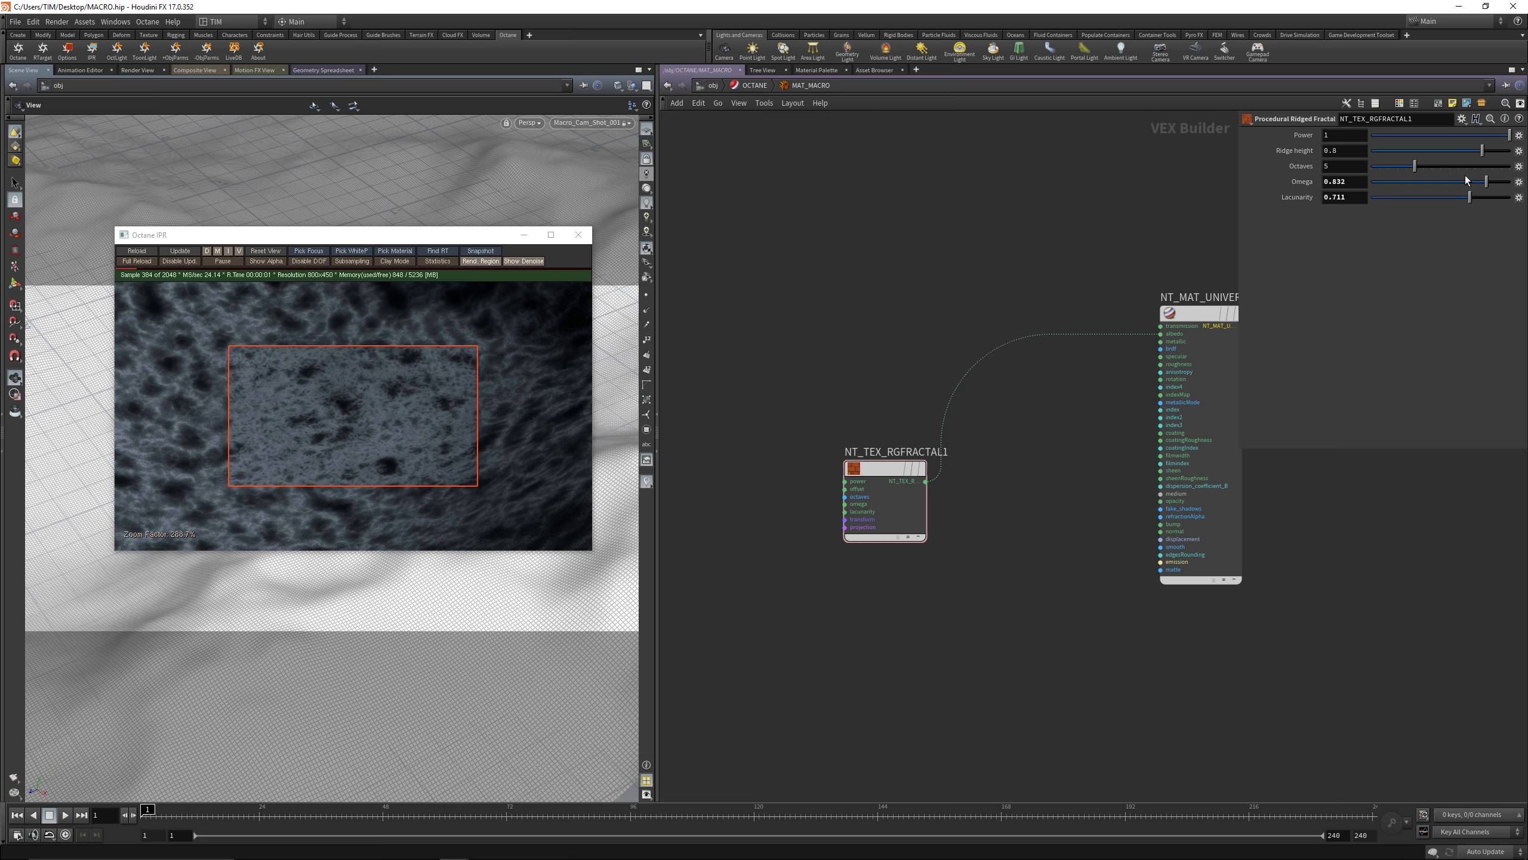
mouse_move(1472, 182)
left_mouse_down()
mouse_move(1414, 180)
mouse_move(1494, 163)
mouse_move(1460, 172)
left_mouse_up()
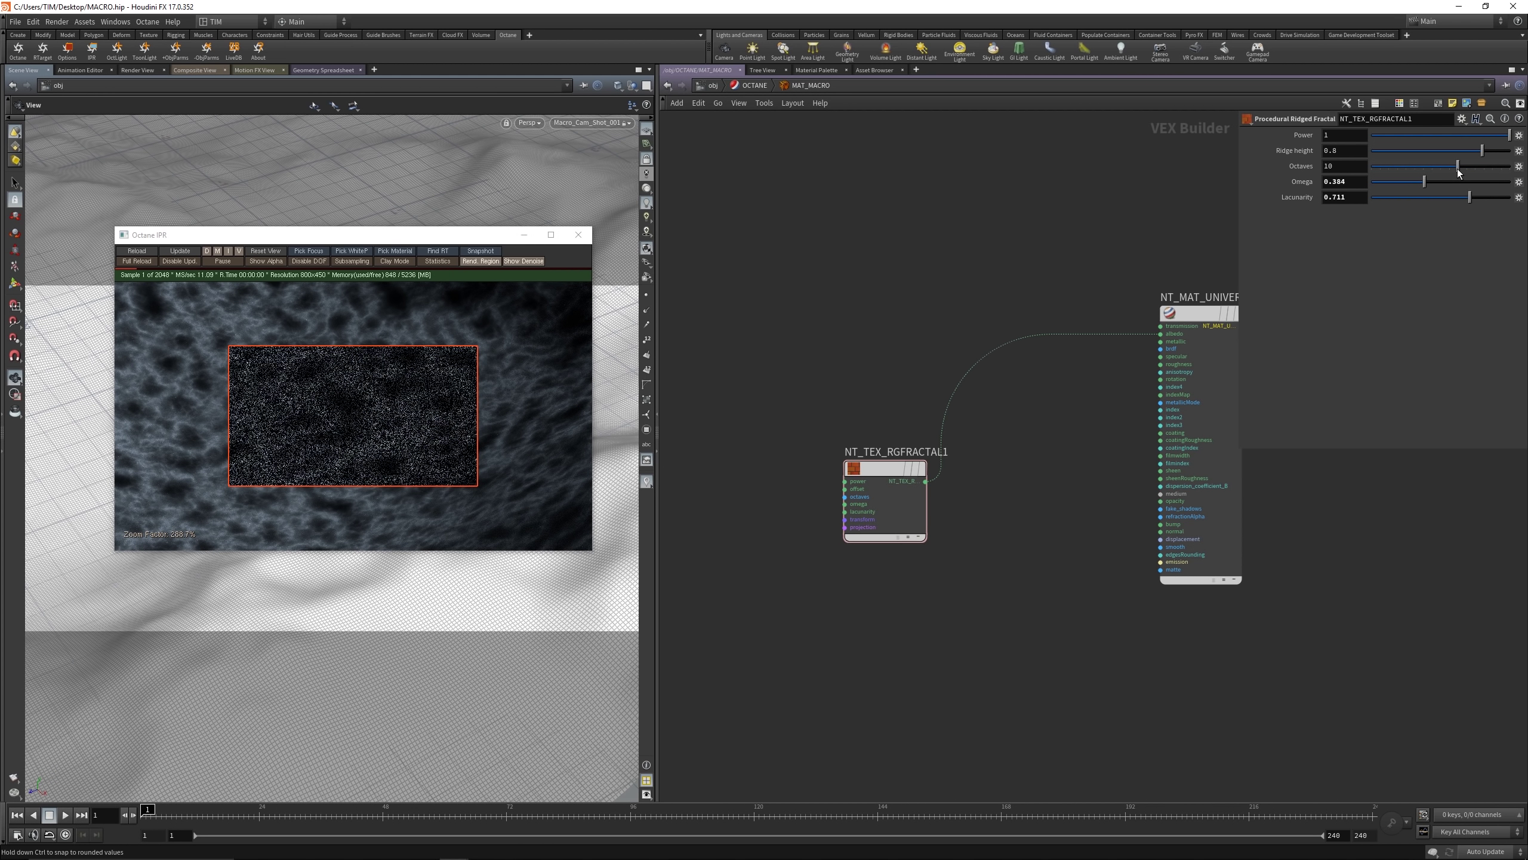
Step: Try a ridge height of 0.5 on the ridged fractal and settle on 0.75
left_click(1356, 150)
type("0.5")
key("Return")
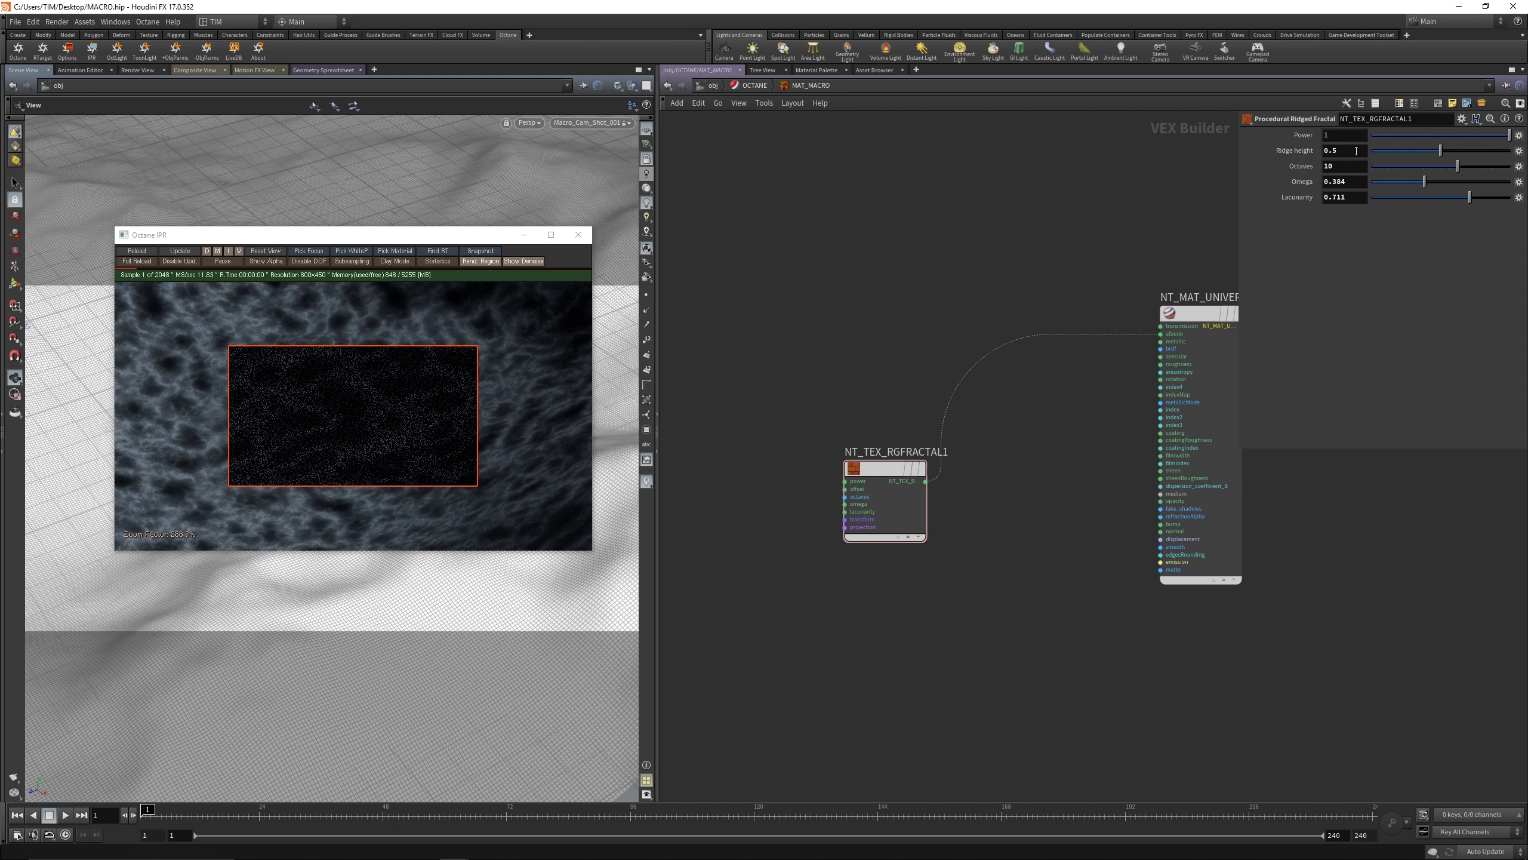
left_click(1355, 150)
type("0")
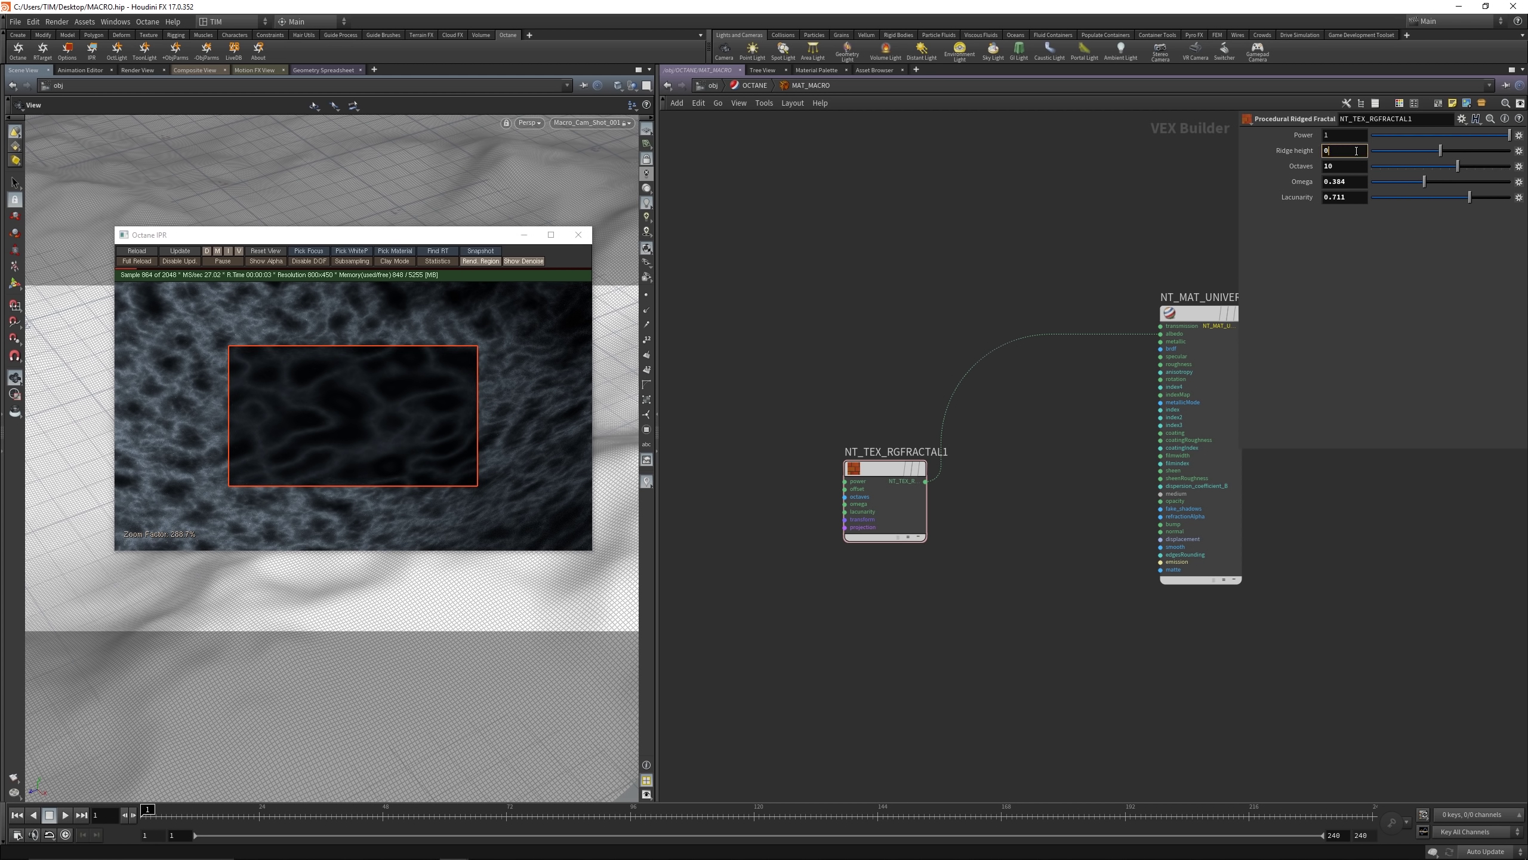
type(".75")
key("Return")
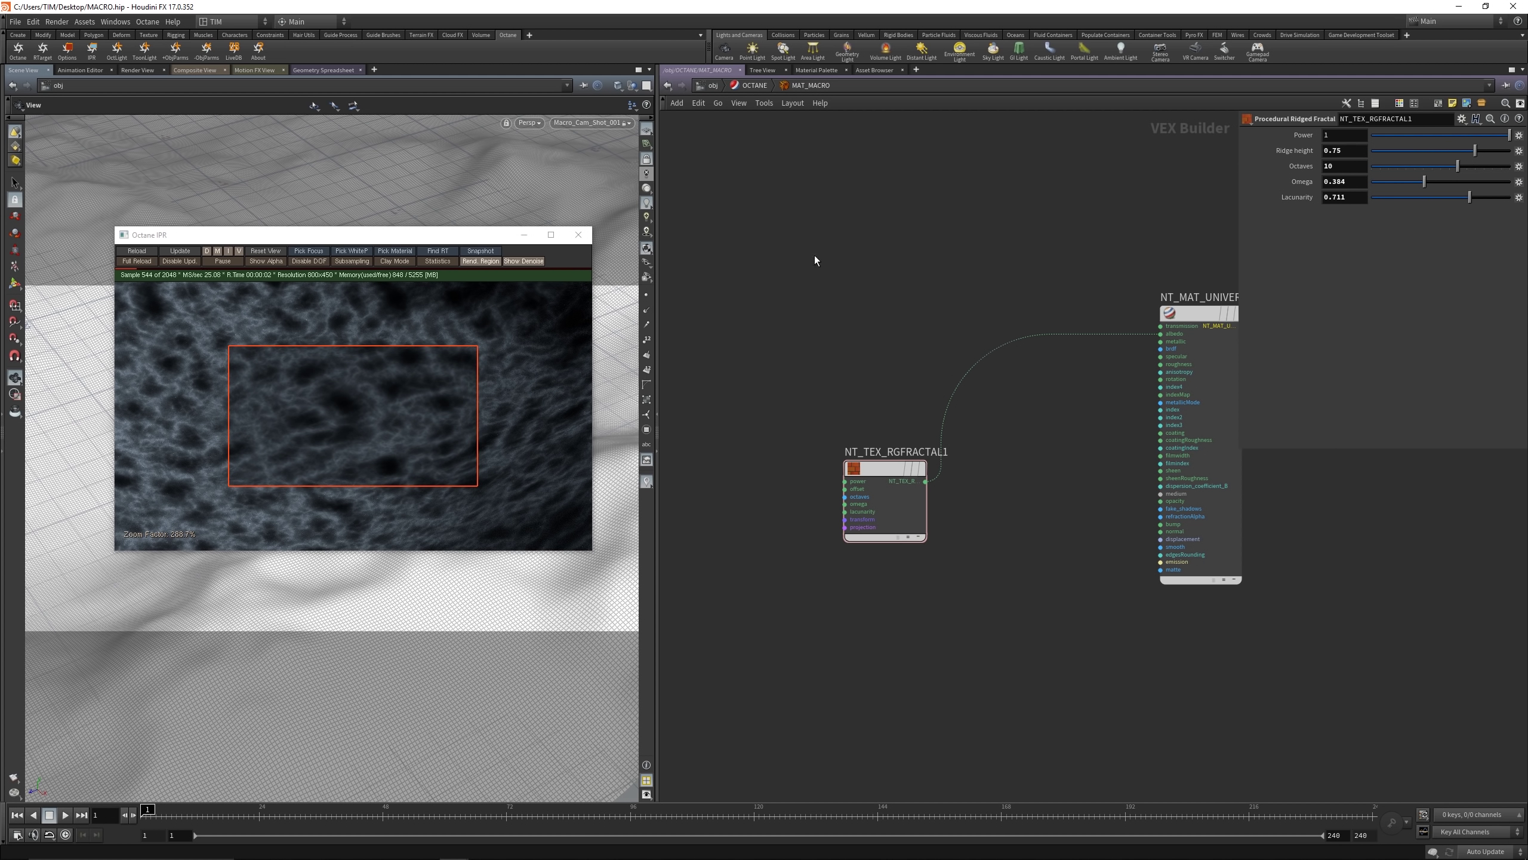
Step: Rewire the ridged fractal from the material's albedo to its bump input and turn off the preview's render region
middle_click_drag(943, 468, 897, 444)
left_click_drag(805, 439, 743, 415)
key("y")
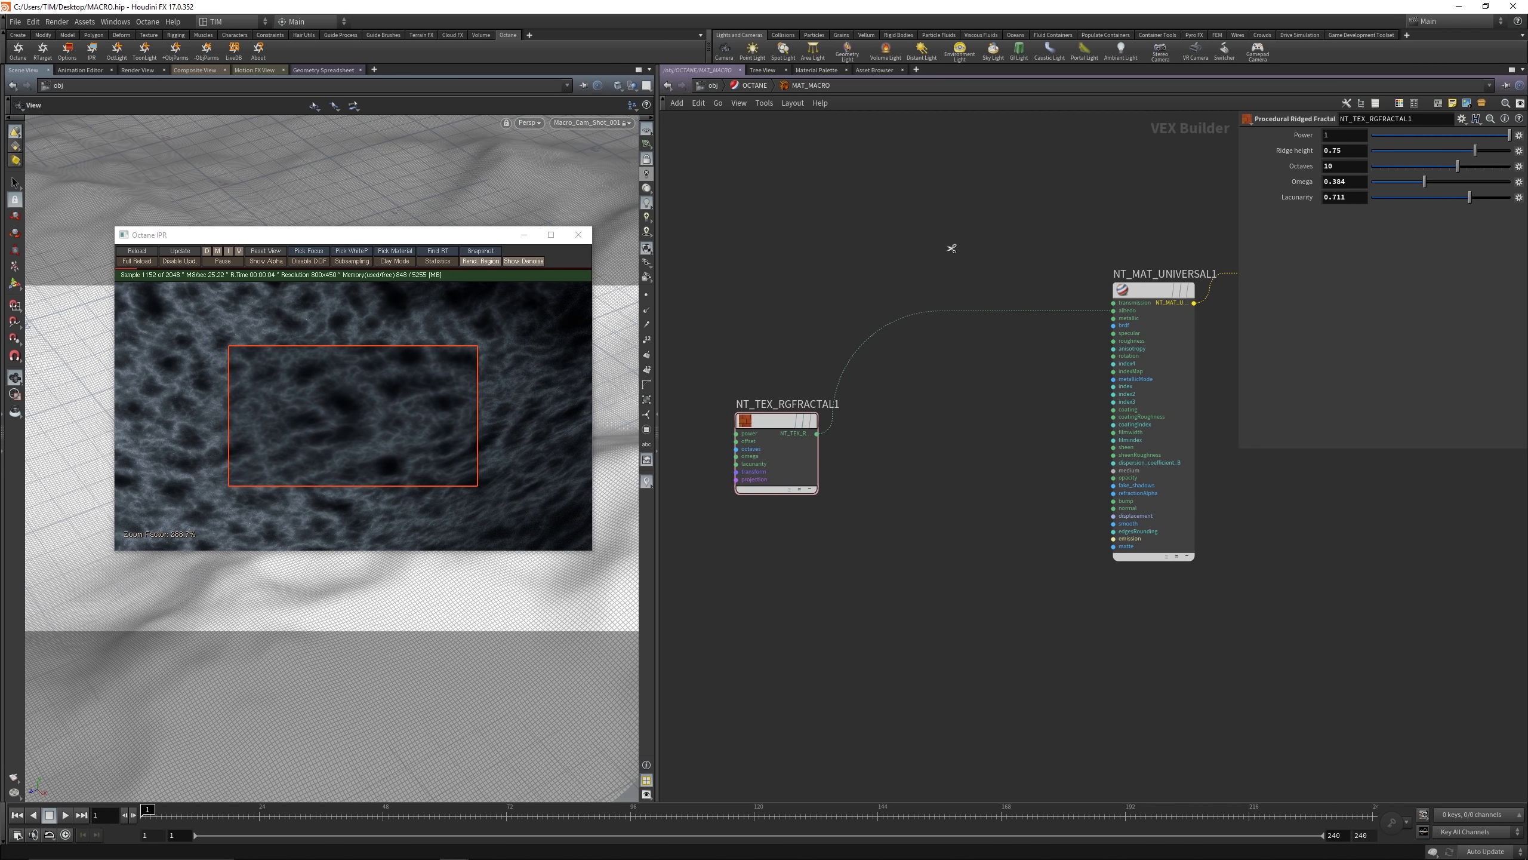
left_click_drag(951, 247, 985, 363)
left_click(817, 433)
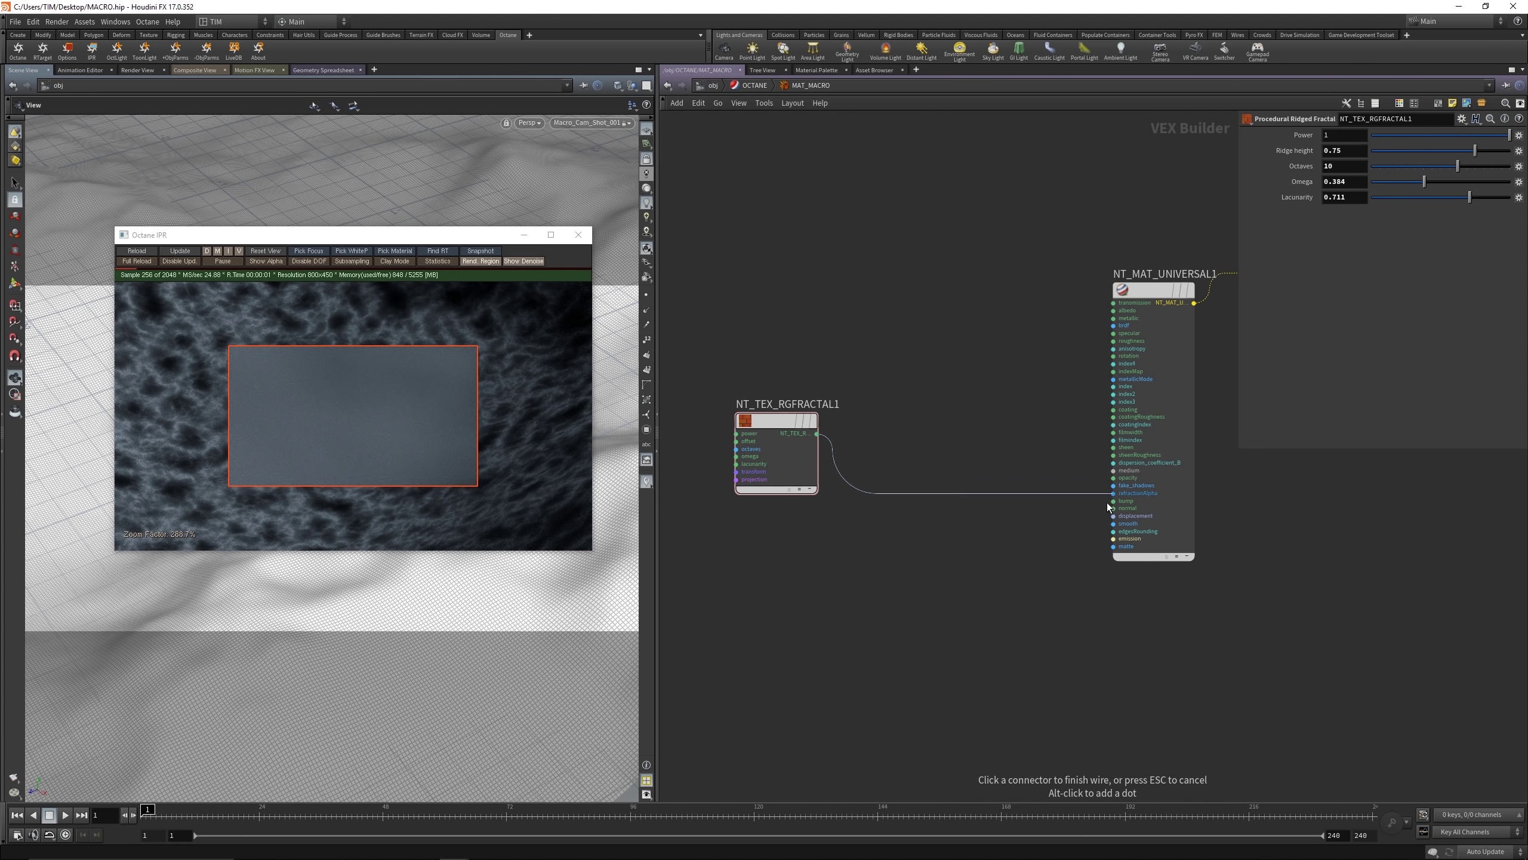
left_click(1111, 501)
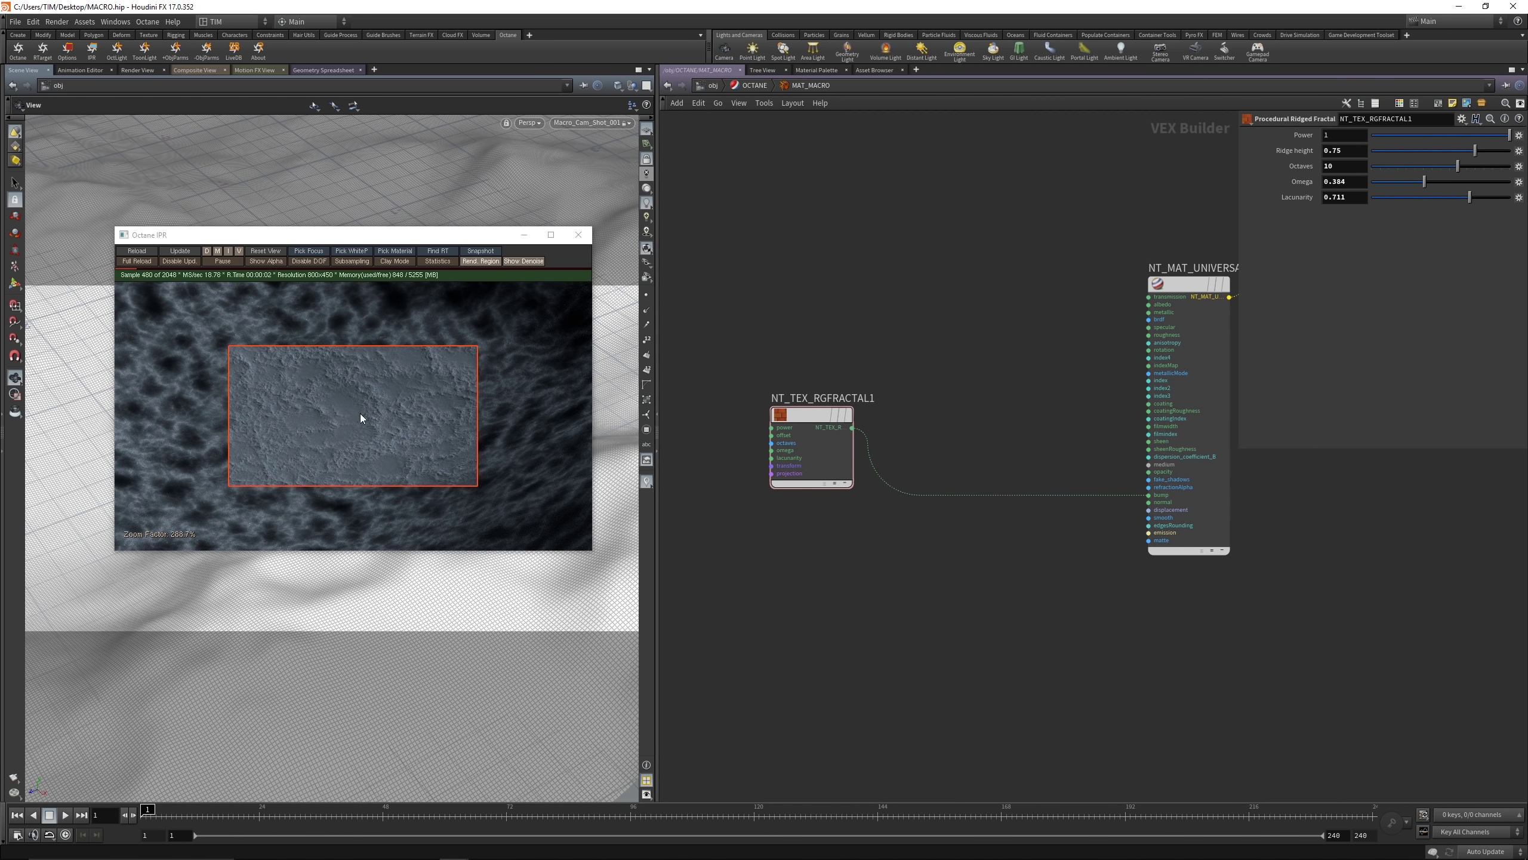
left_click_drag(360, 414, 478, 282)
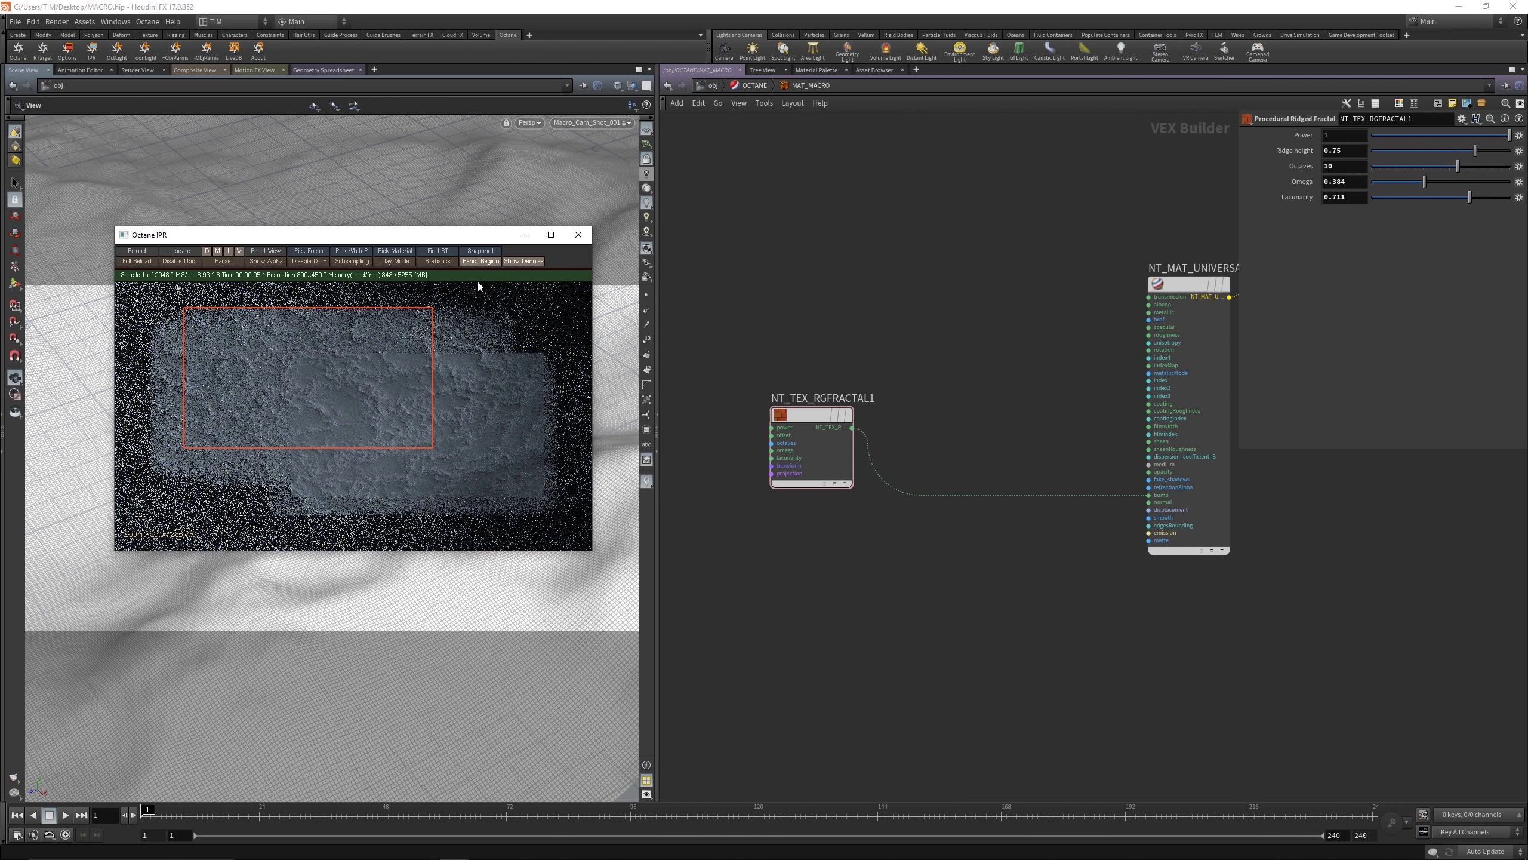
left_click(481, 261)
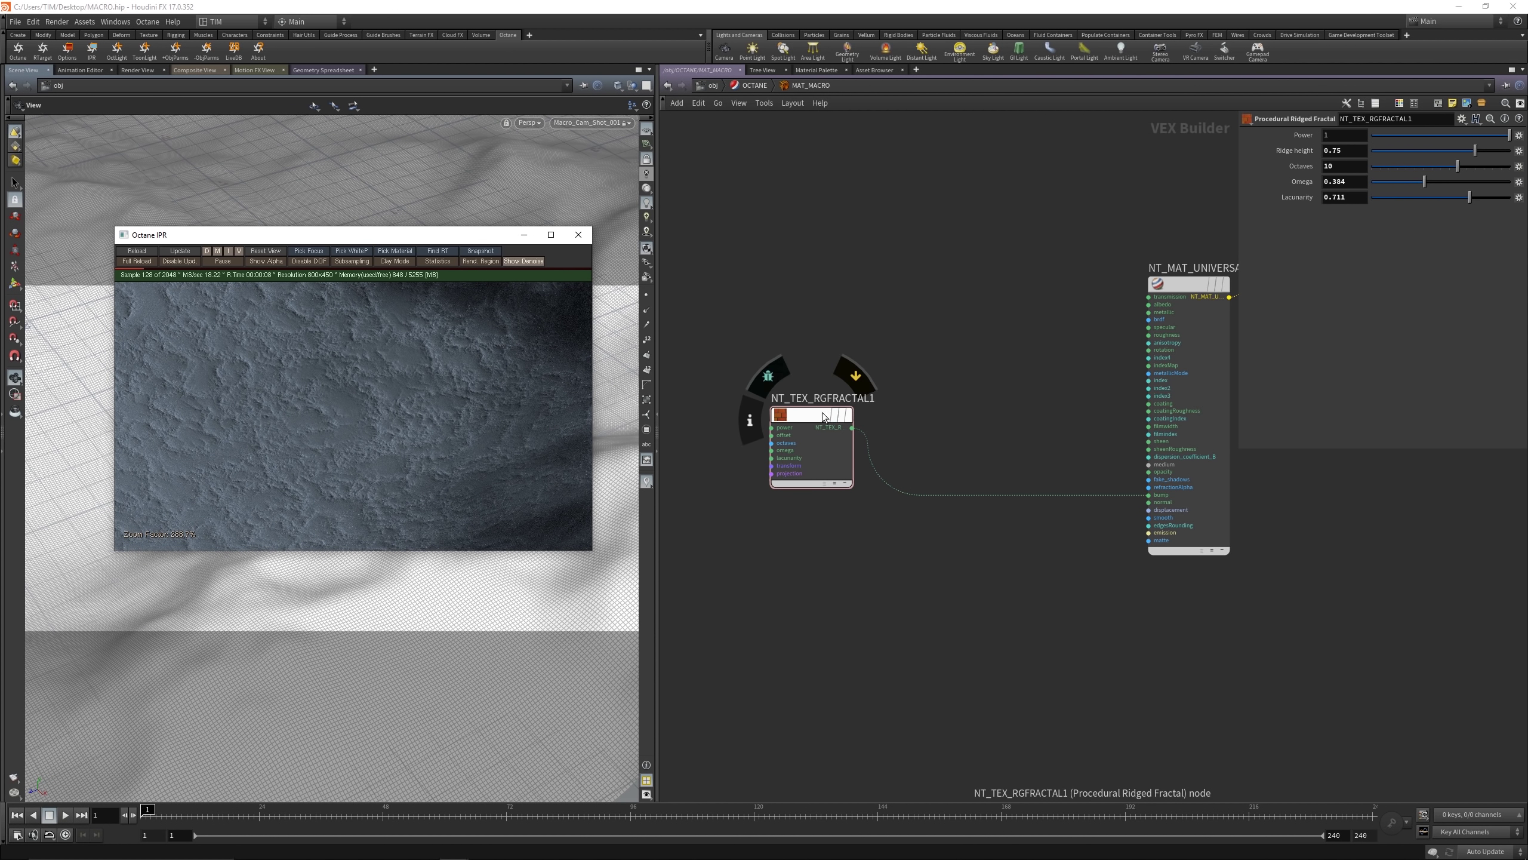
Step: Add a Tool Gradient node fed by the ridged fractal and connect its output to the universal material's albedo
left_click_drag(821, 414, 762, 430)
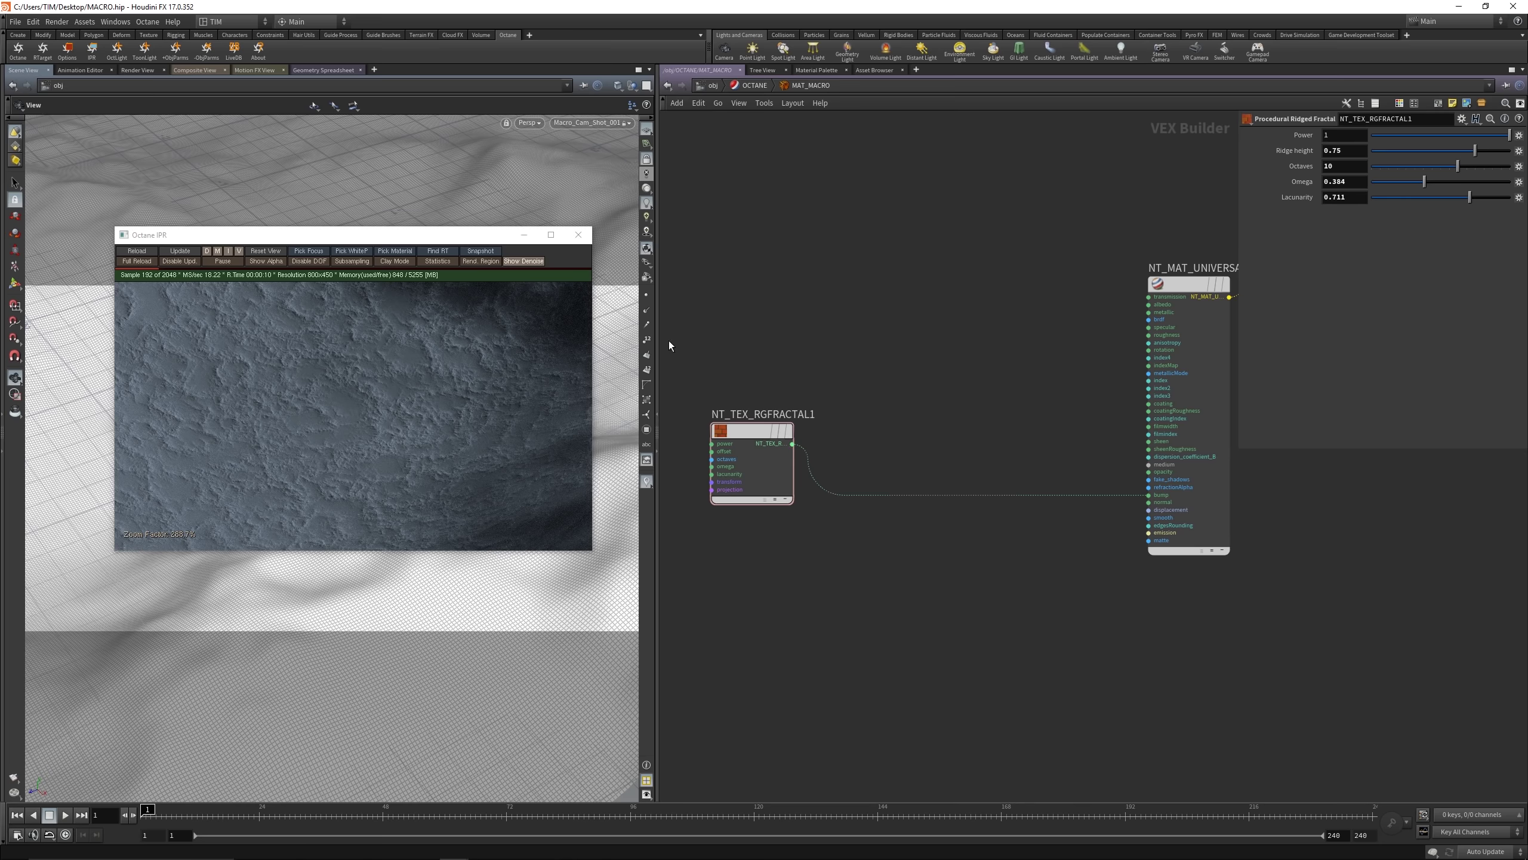
left_click(793, 445)
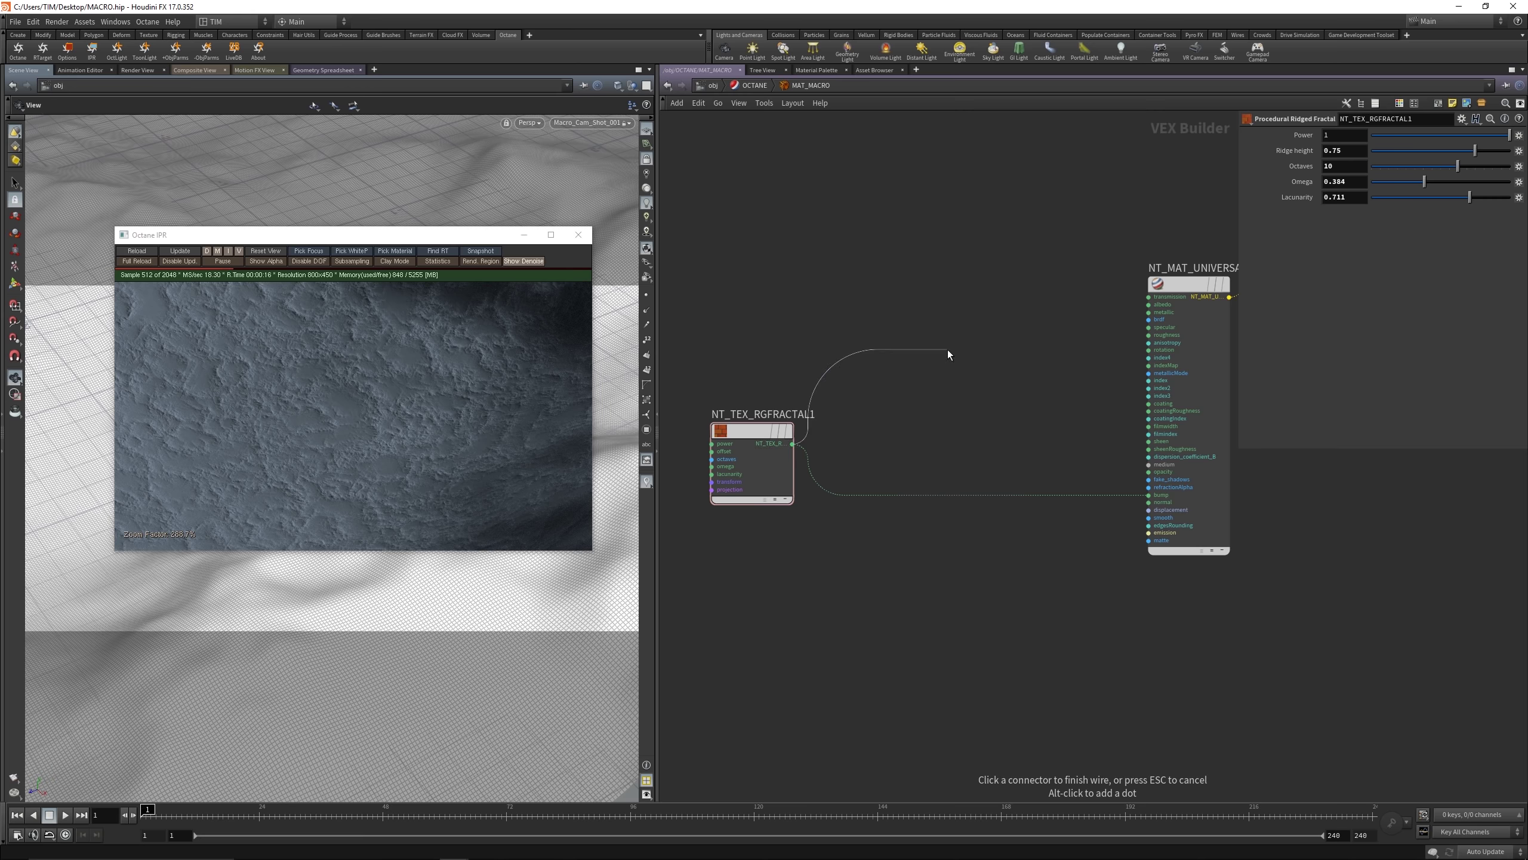
key("Tab")
type("gra")
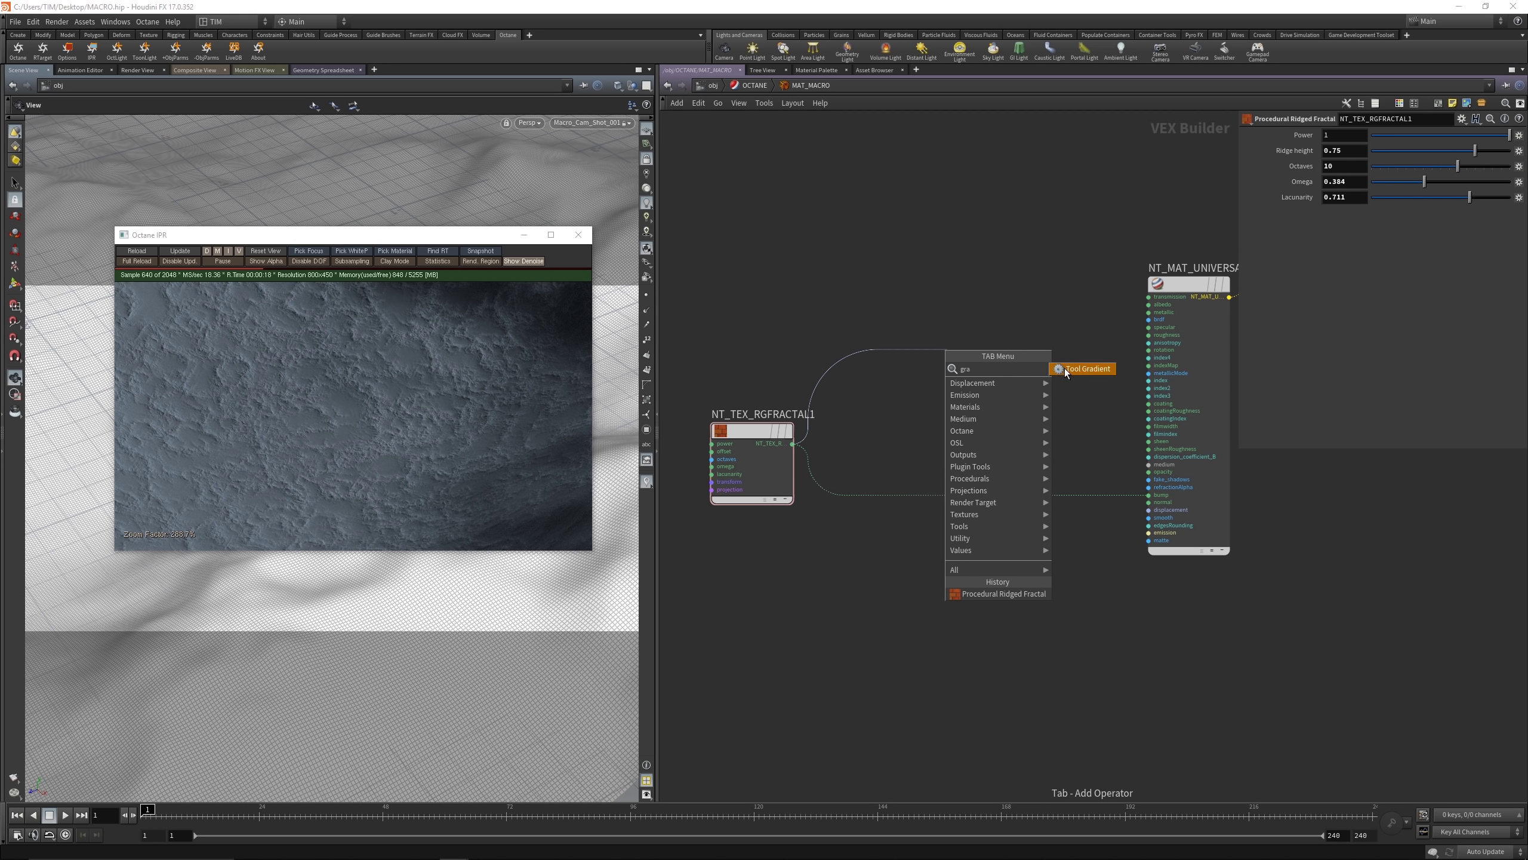
left_click(1065, 368)
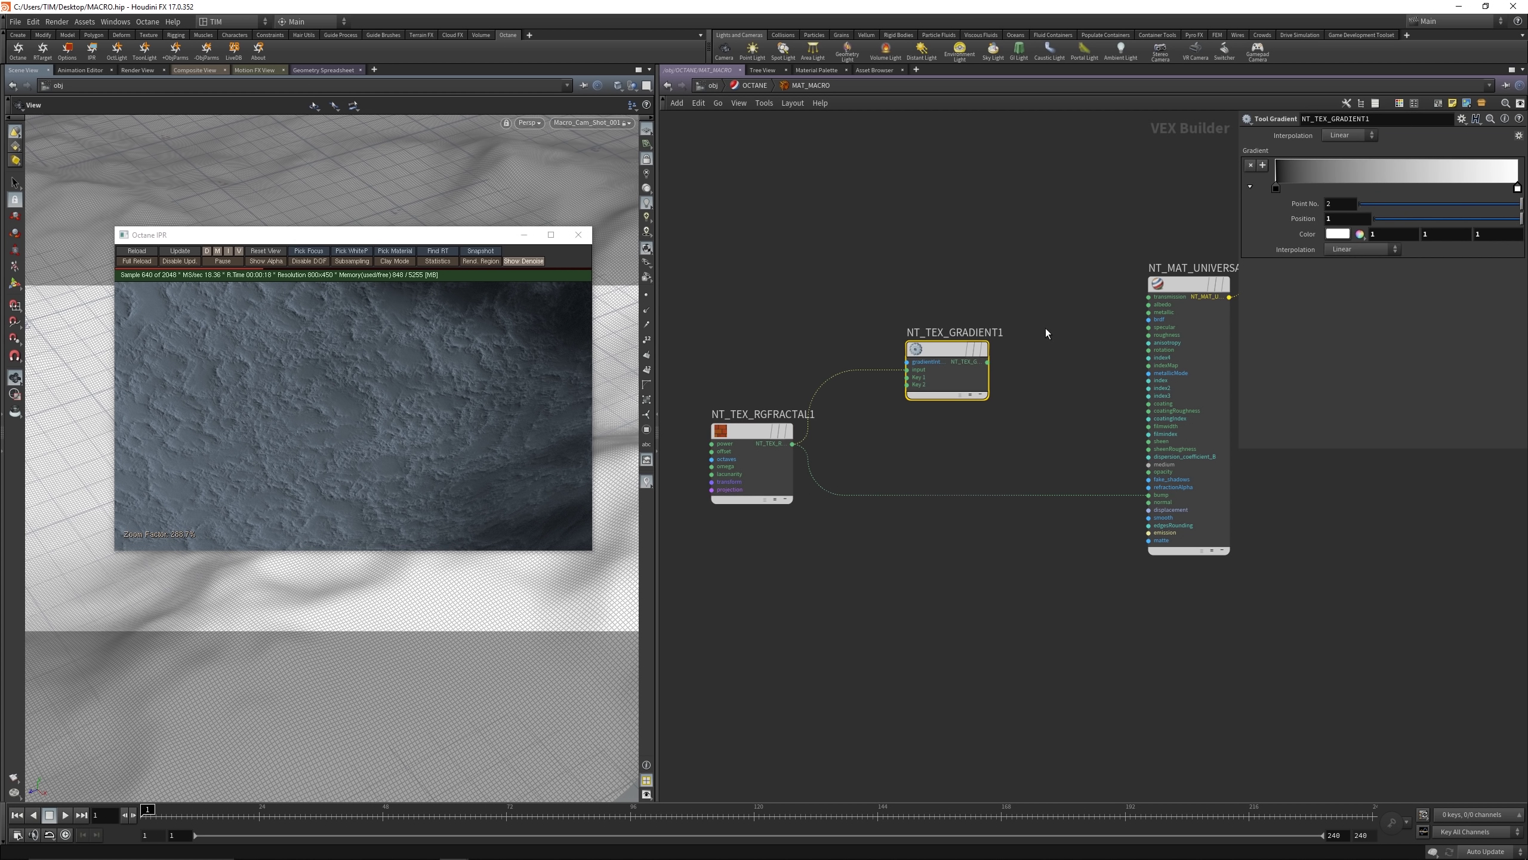
left_click(987, 362)
left_click(1148, 304)
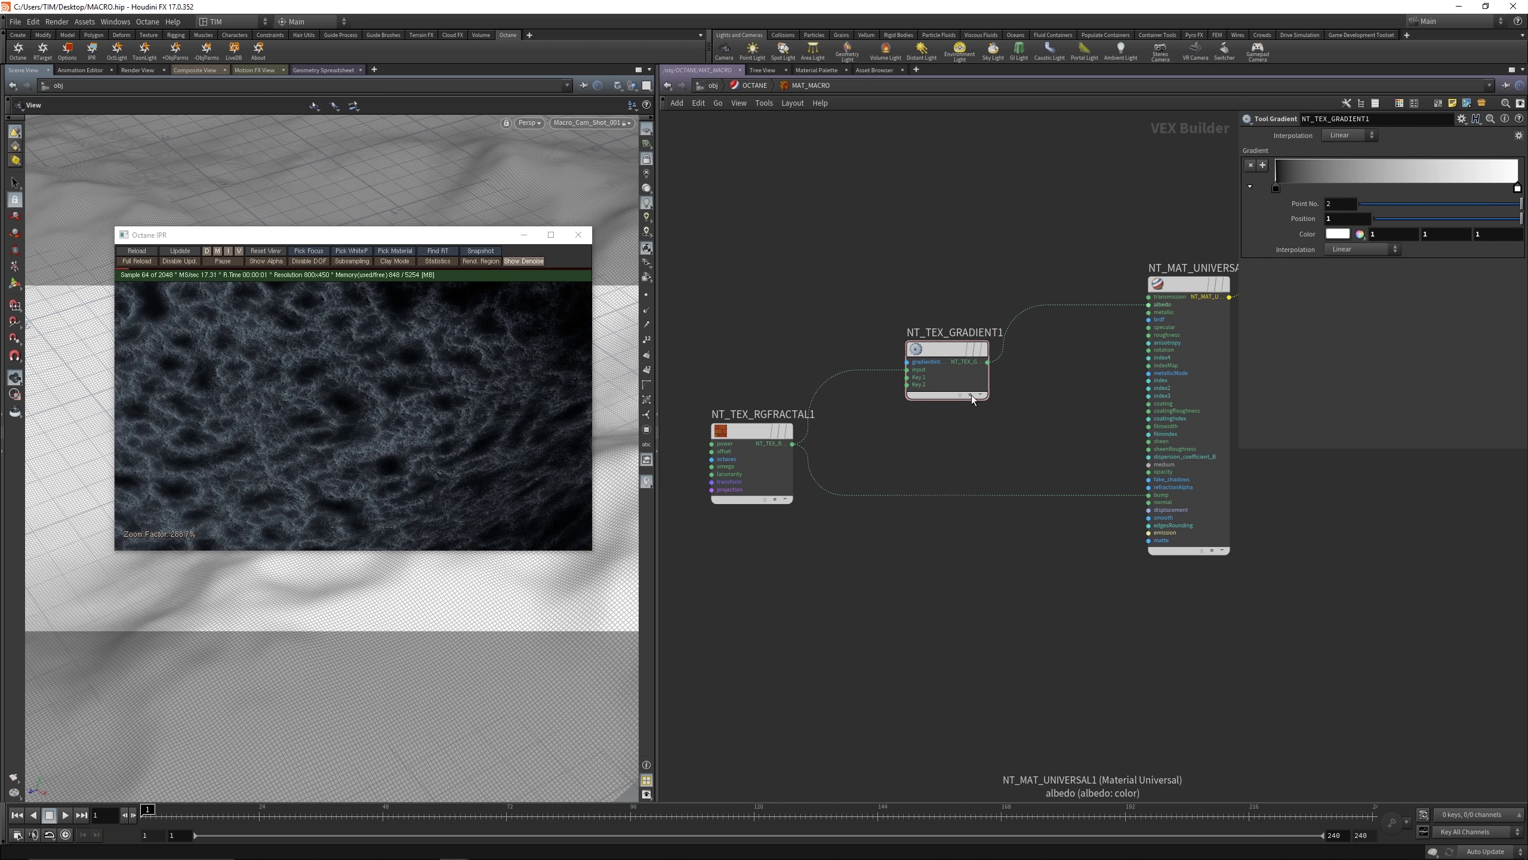
left_click_drag(953, 348, 963, 277)
Step: Set the gradient's end point colour to orange with RGB values 0.9, 0.211, 0
double_click(1275, 188)
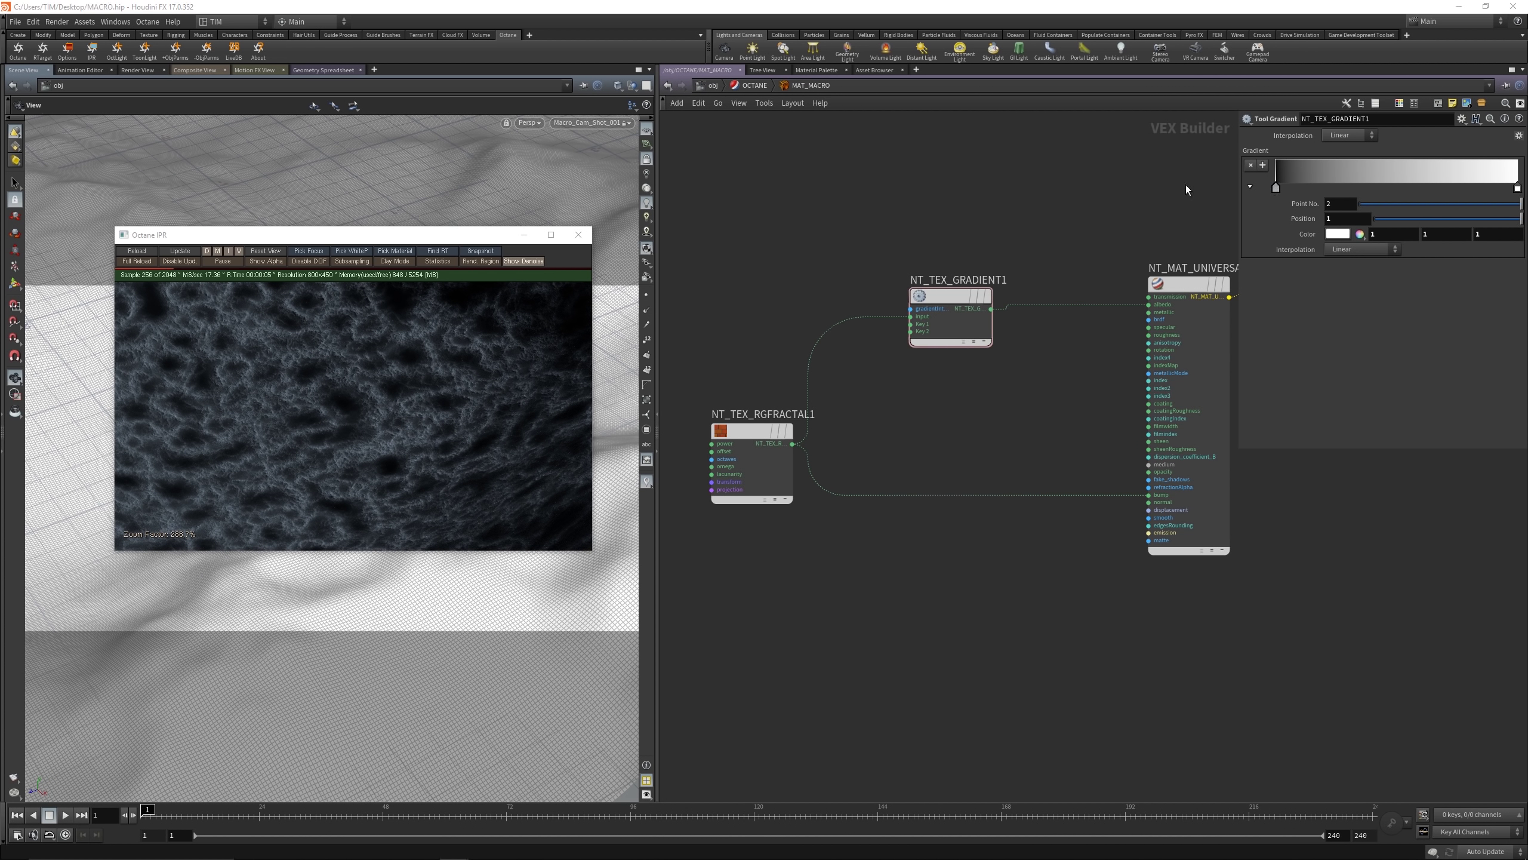
left_click_drag(1203, 66, 952, 299)
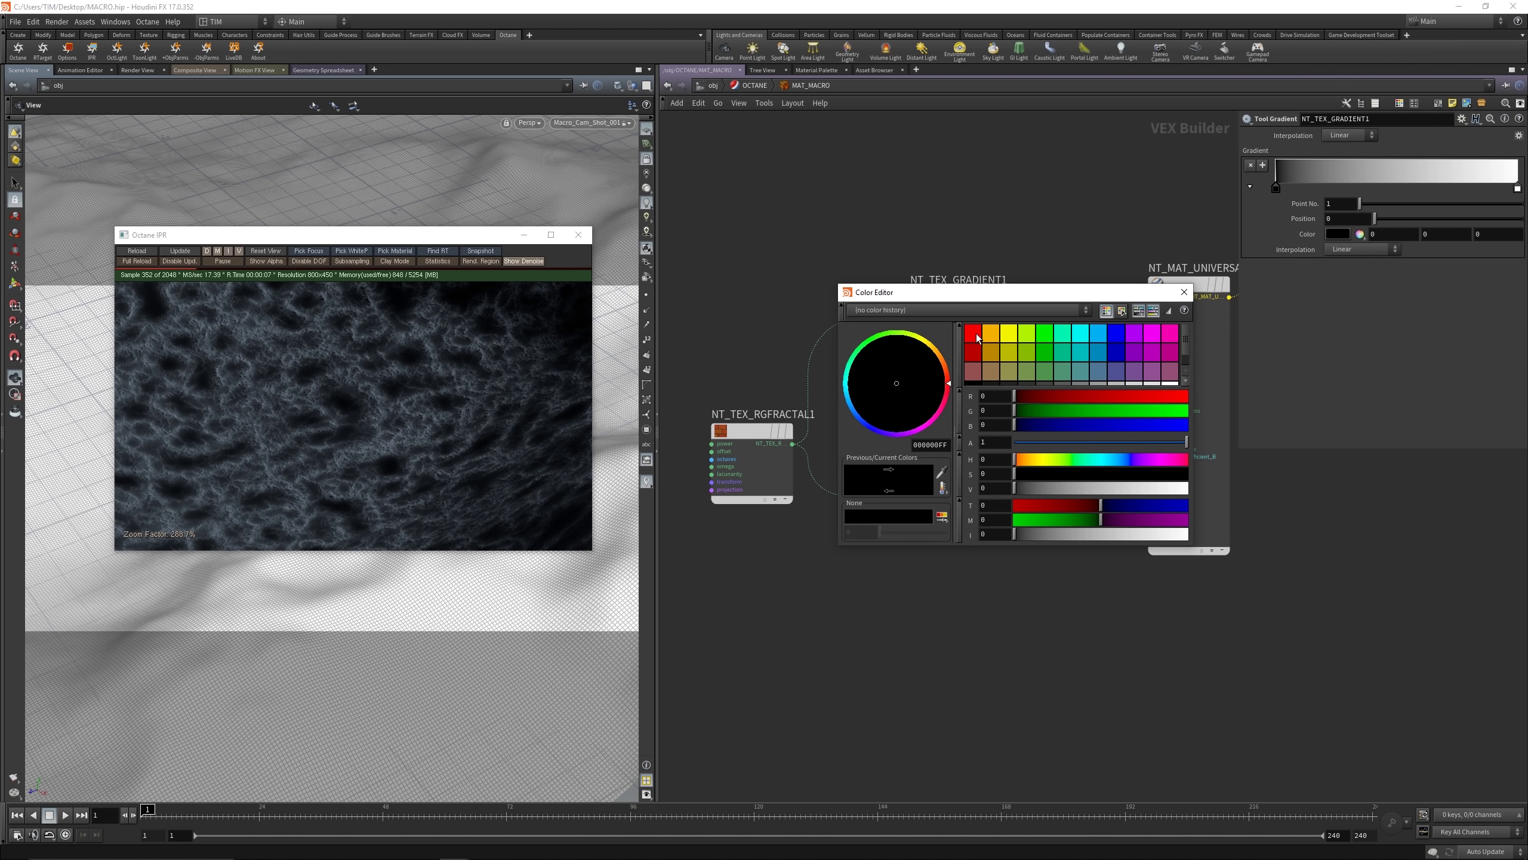
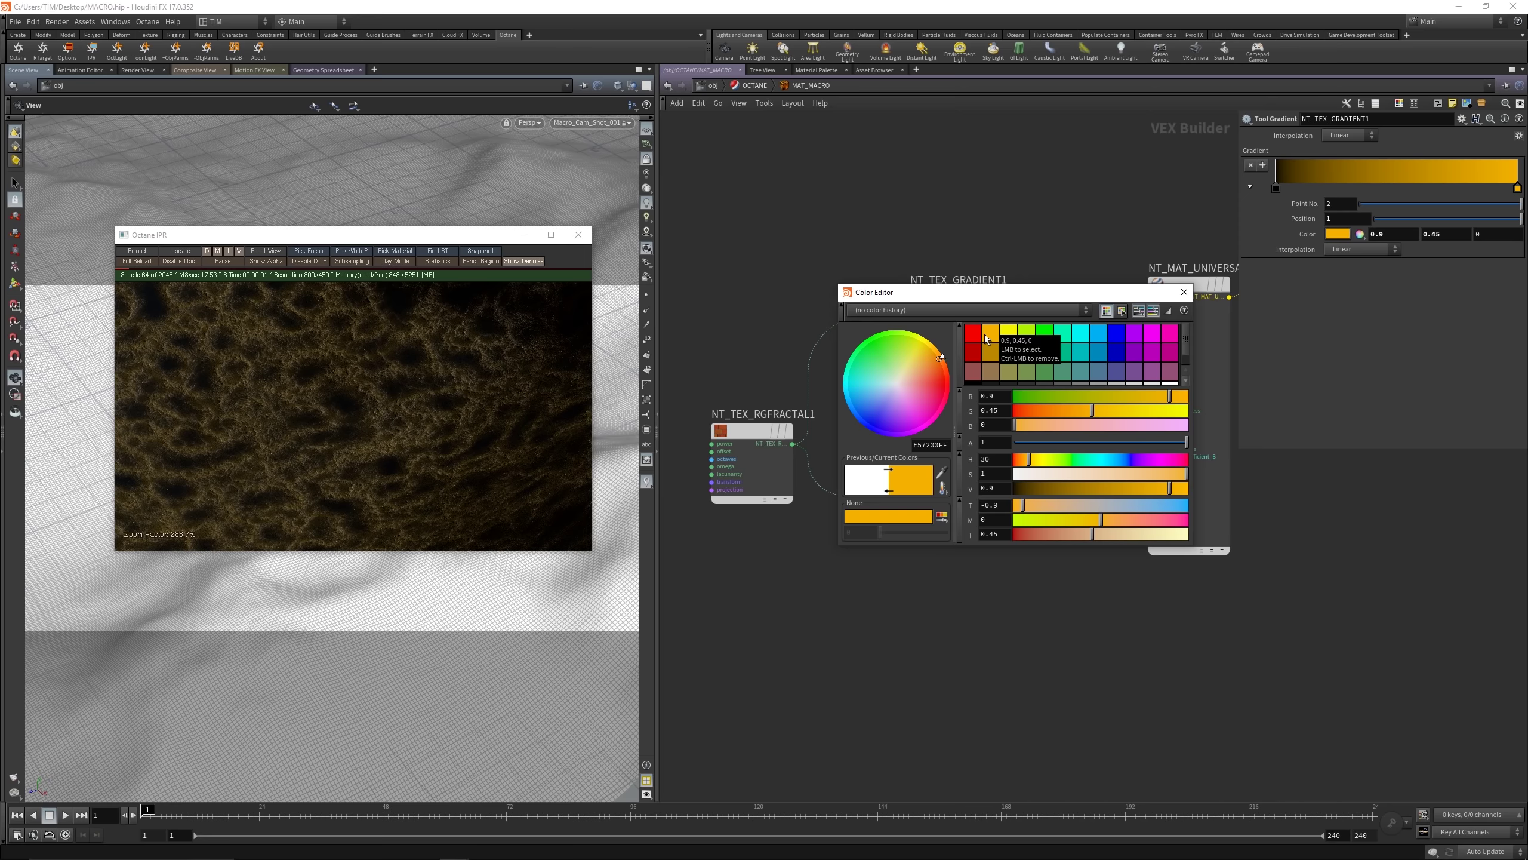
left_click_drag(1070, 412, 1051, 412)
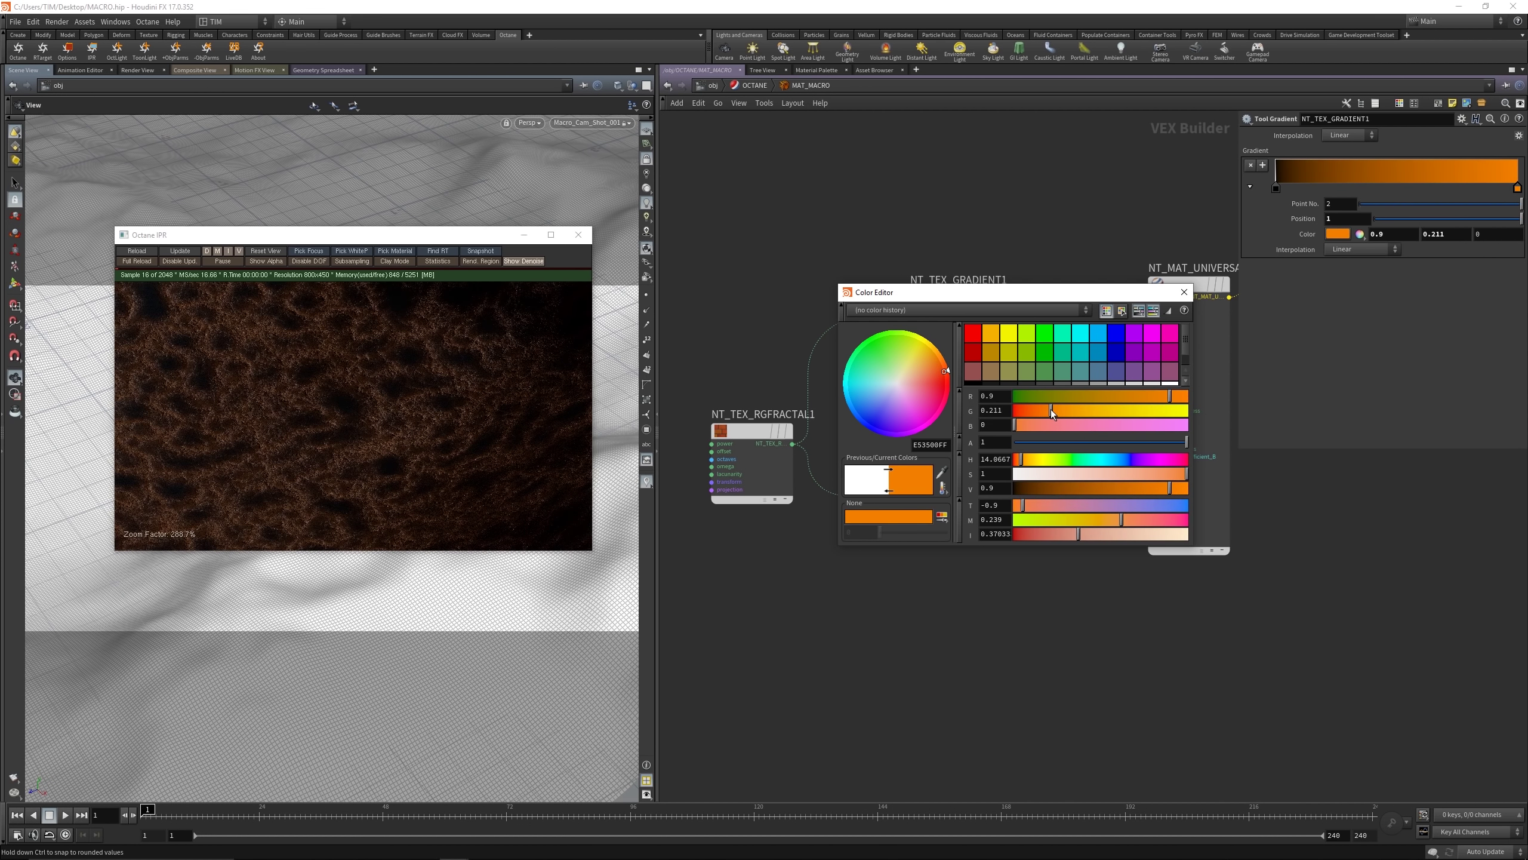
left_click(1183, 292)
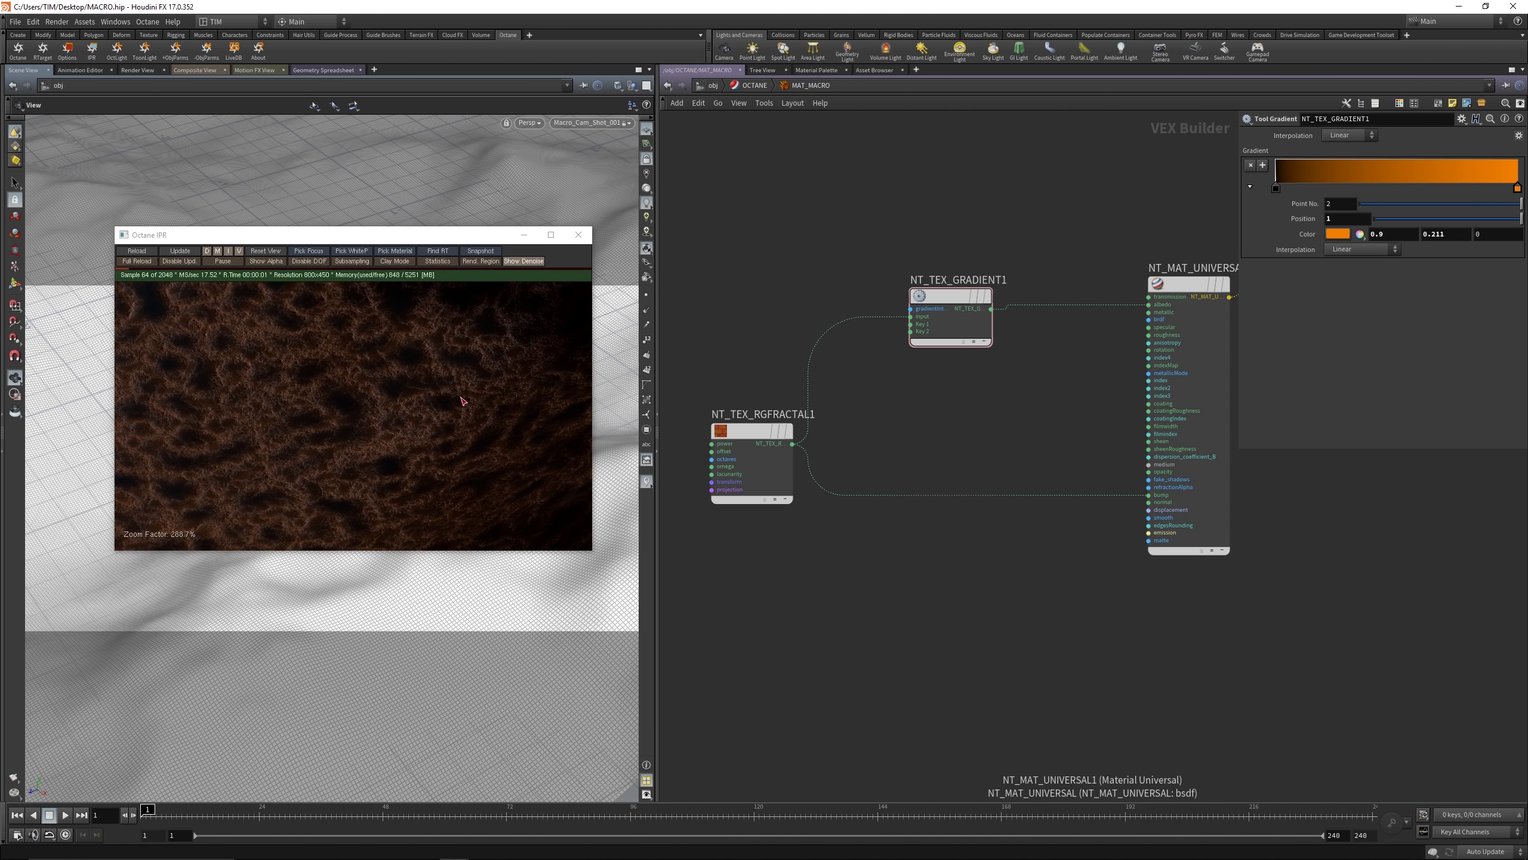
Step: Try framing the shot camera across the terrain ridges and pick a focus point on the slope in the render preview
left_click_drag(559, 234, 1200, 233)
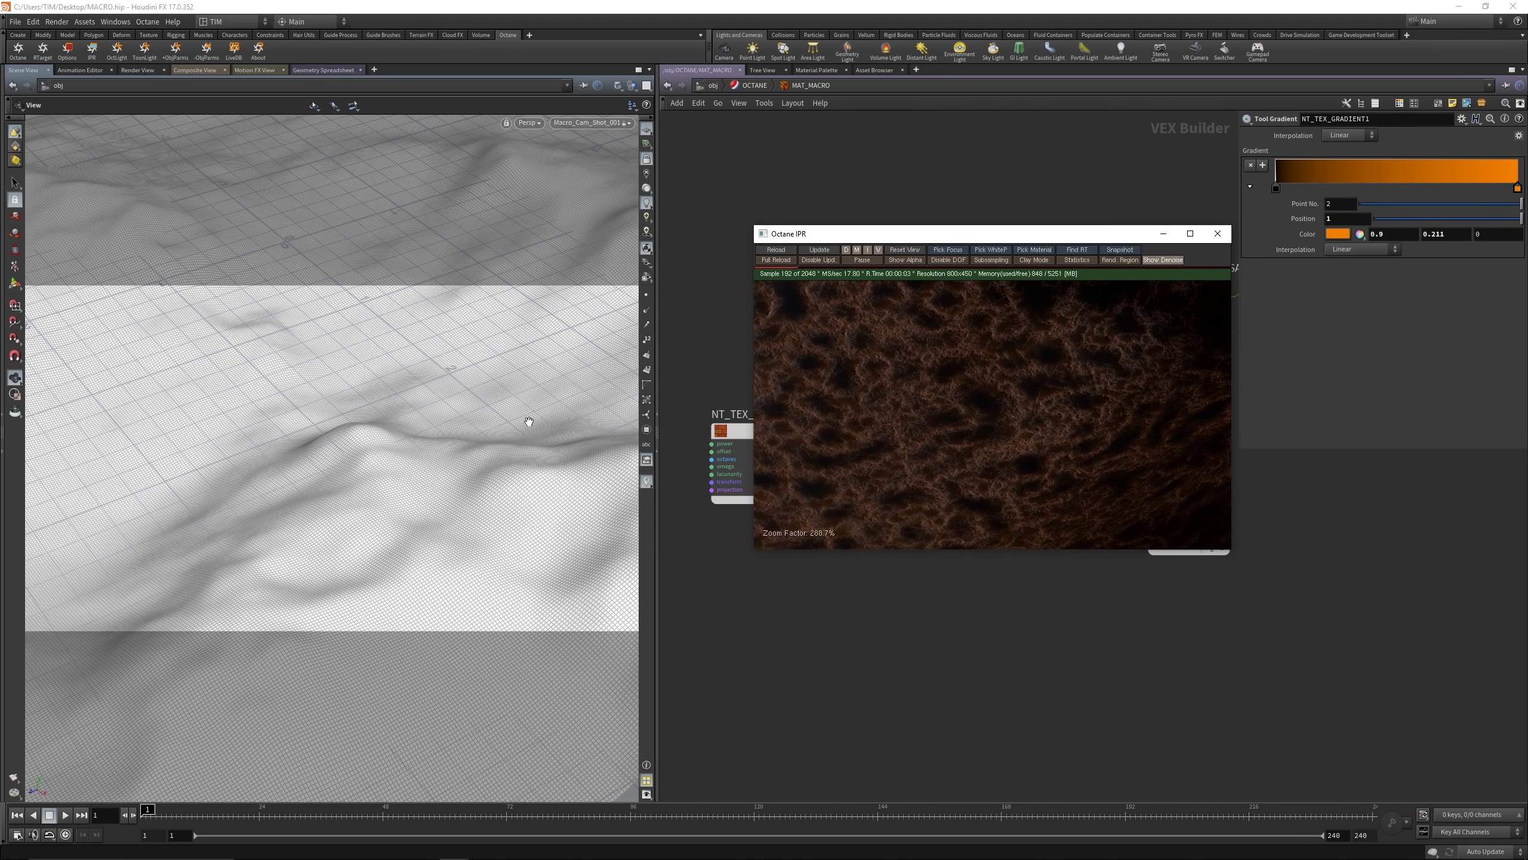
left_click_drag(529, 422, 408, 553)
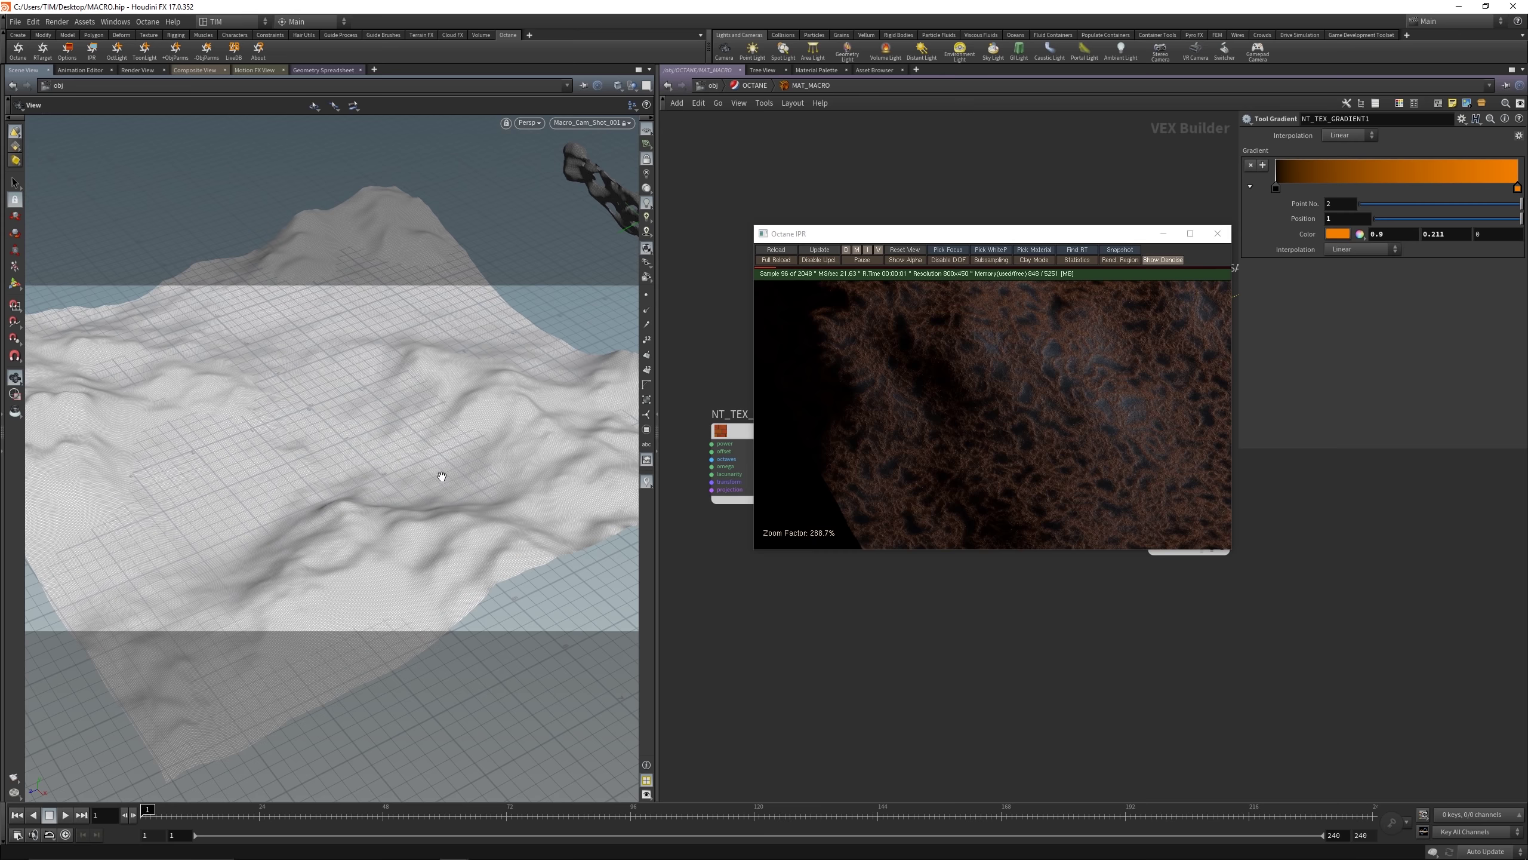
left_click_drag(421, 466, 502, 425)
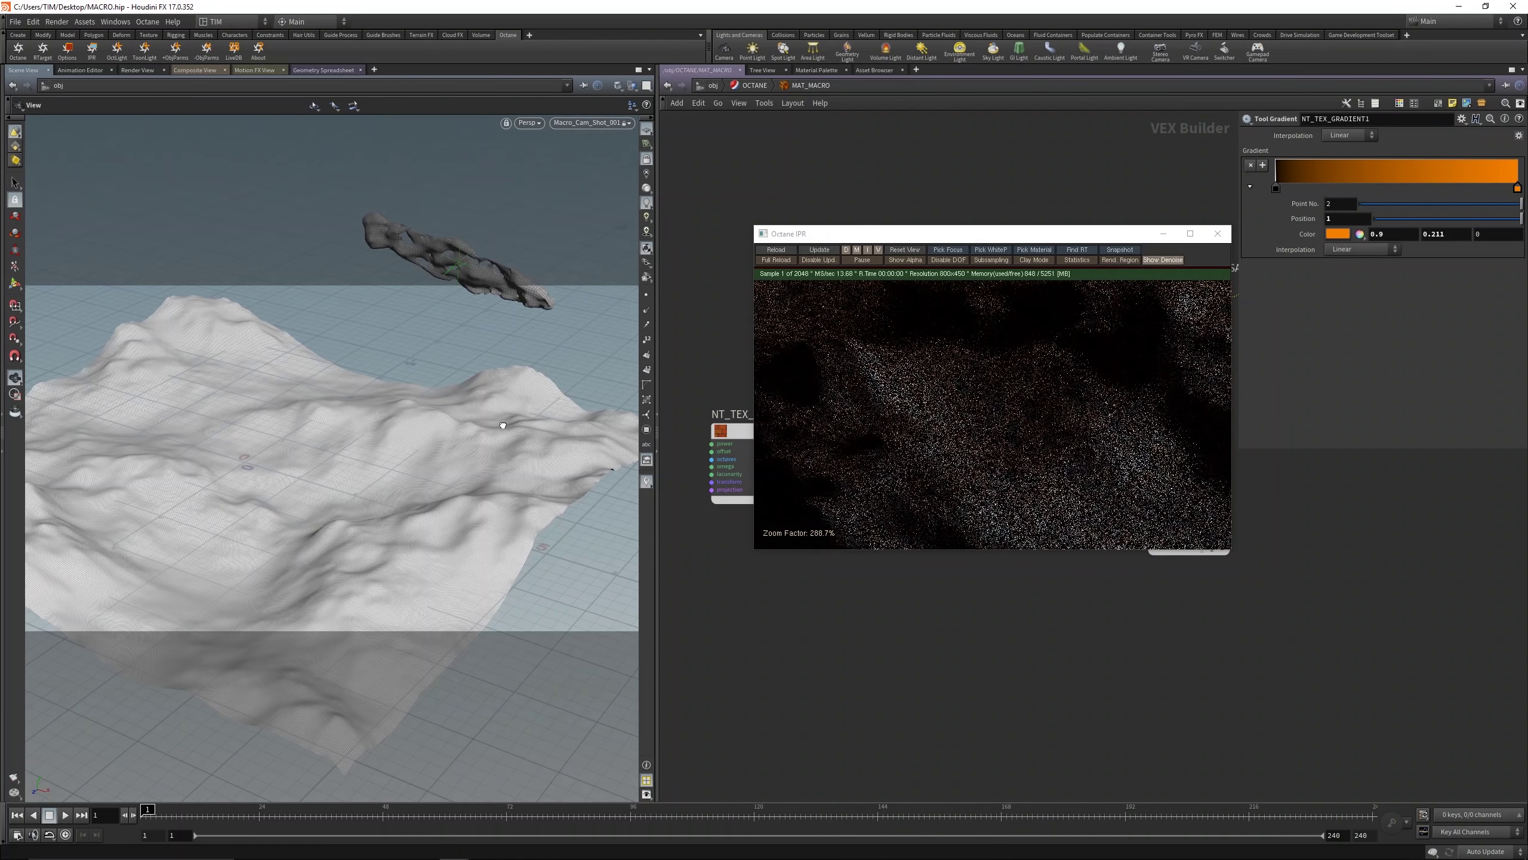
mouse_move(411, 480)
left_mouse_down()
mouse_move(399, 376)
mouse_move(444, 382)
mouse_move(348, 499)
mouse_move(394, 431)
mouse_move(407, 341)
mouse_move(378, 482)
mouse_move(402, 416)
mouse_move(398, 458)
left_mouse_up()
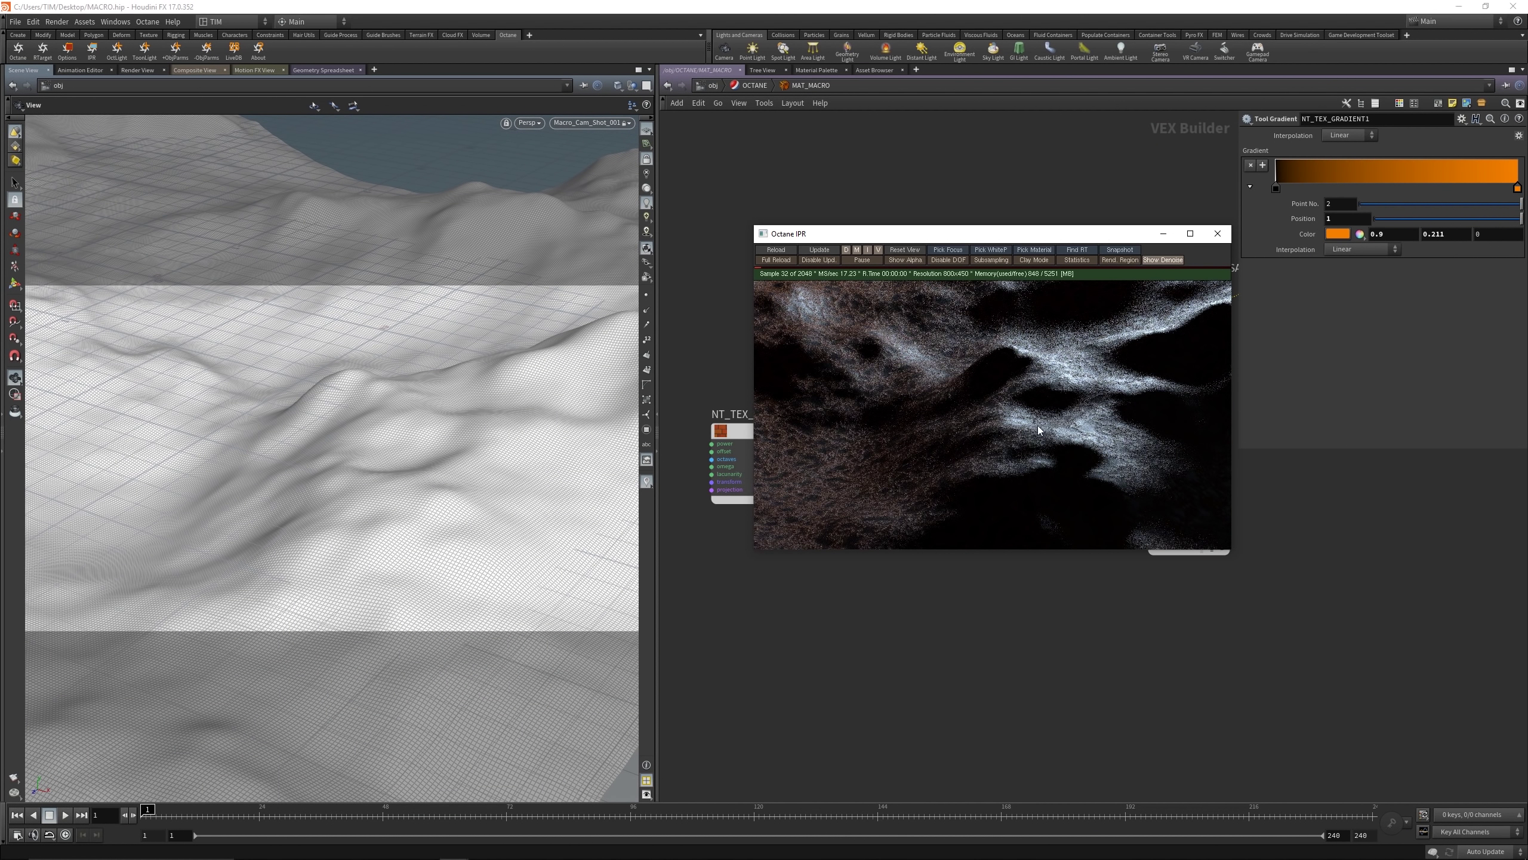
left_click(951, 249)
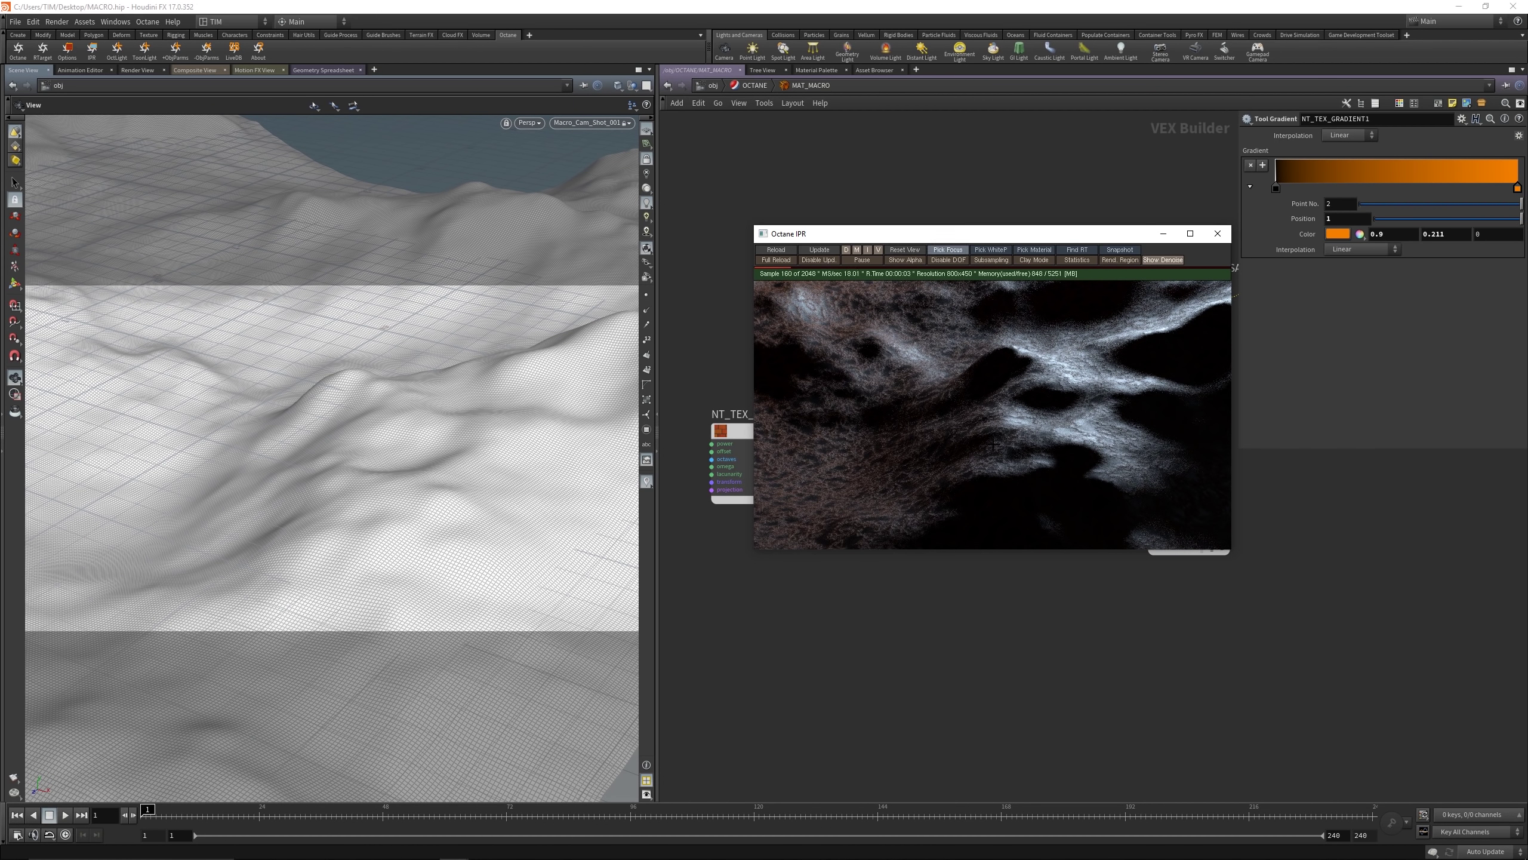
left_click(1053, 487)
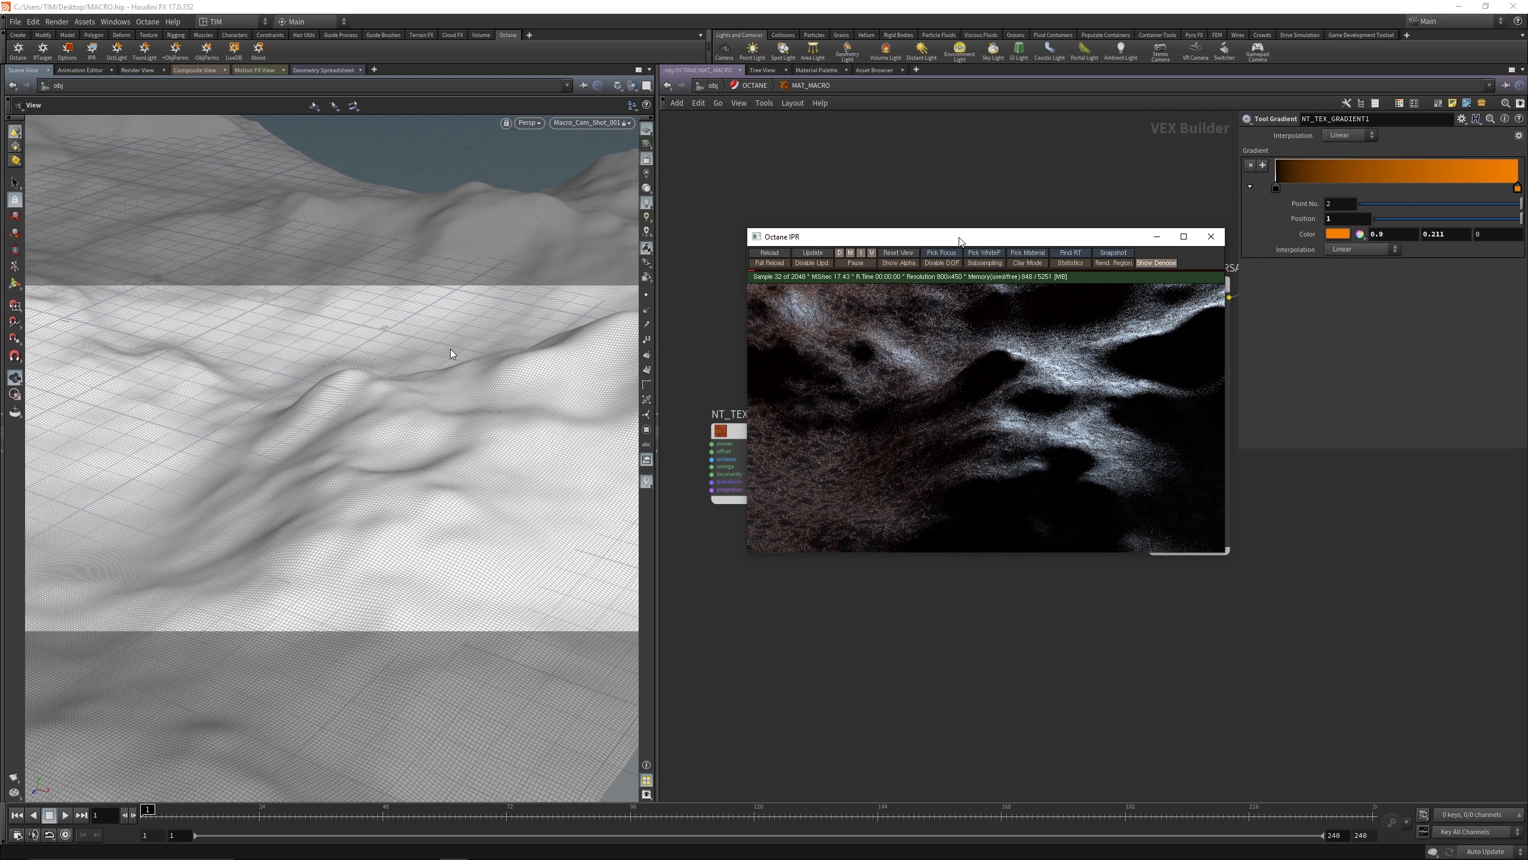
Step: Try a near top-down close-up of the terrain with the shot camera and fully reload the render preview
left_click_drag(963, 233, 607, 224)
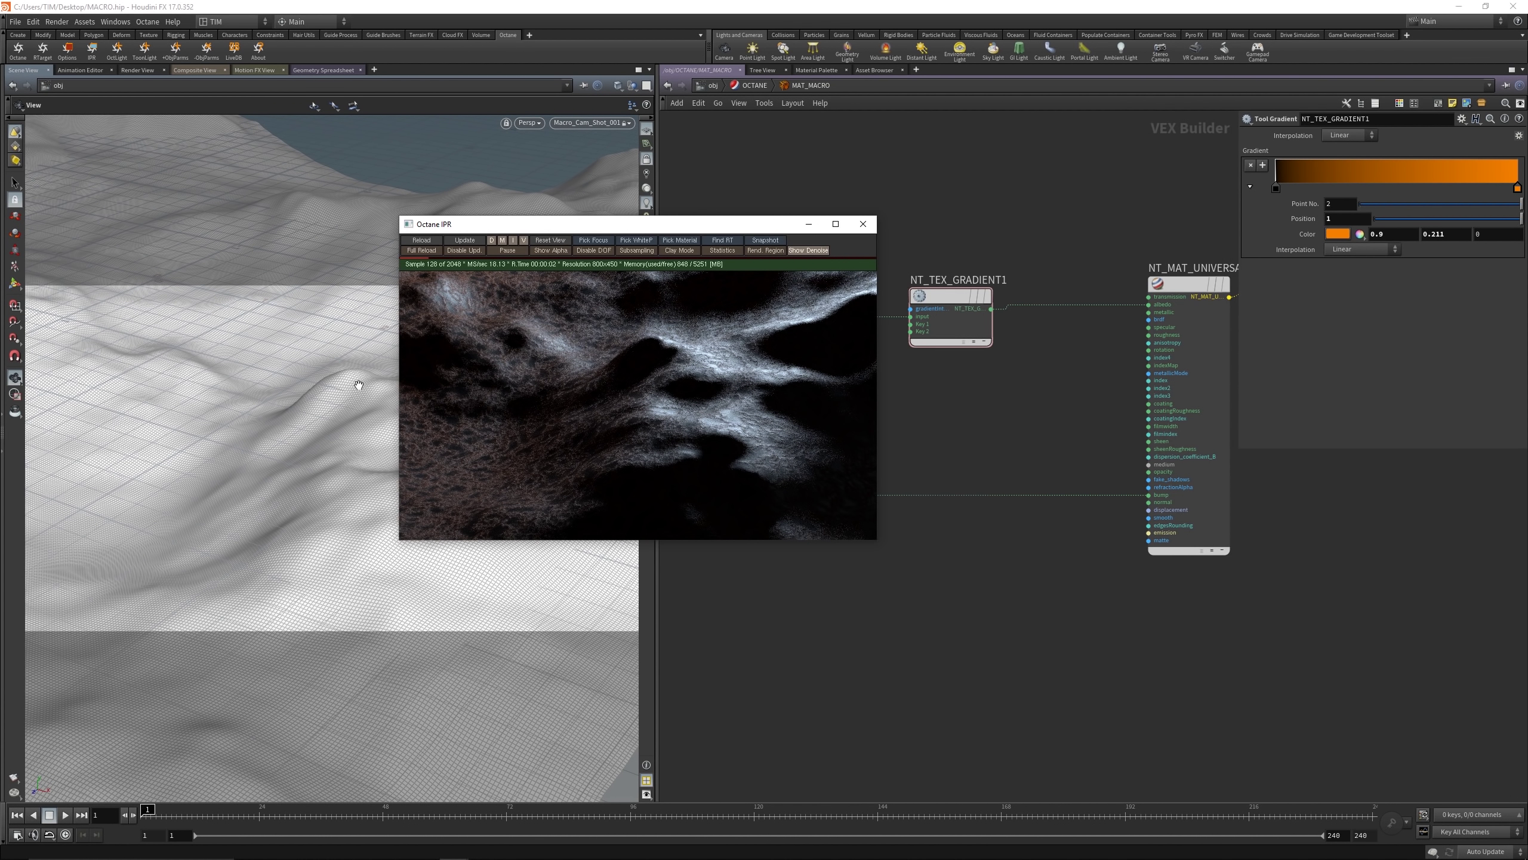
left_click_drag(359, 386, 325, 386)
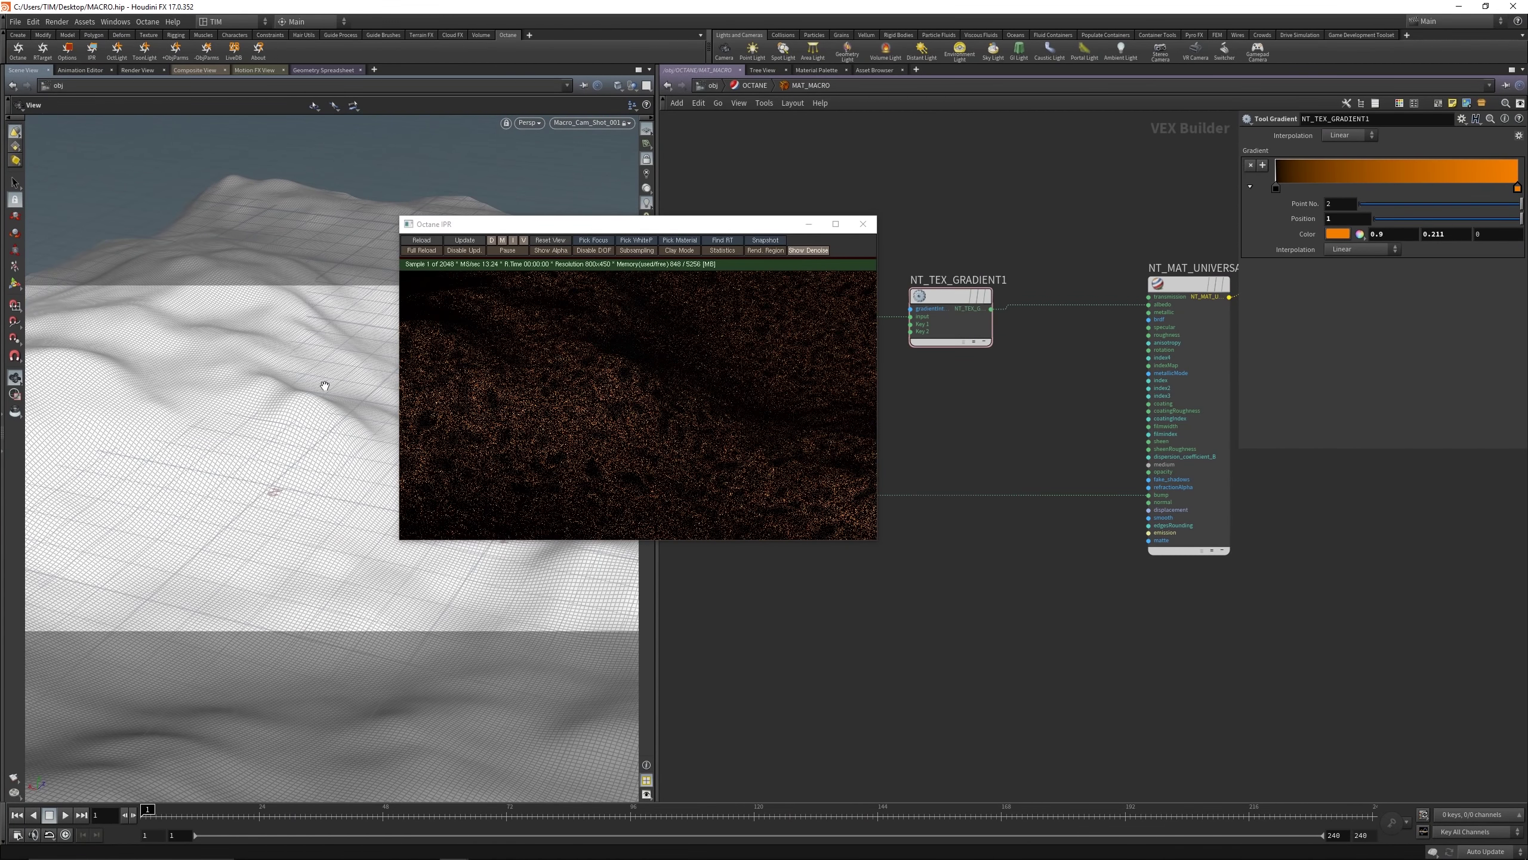
left_click(423, 240)
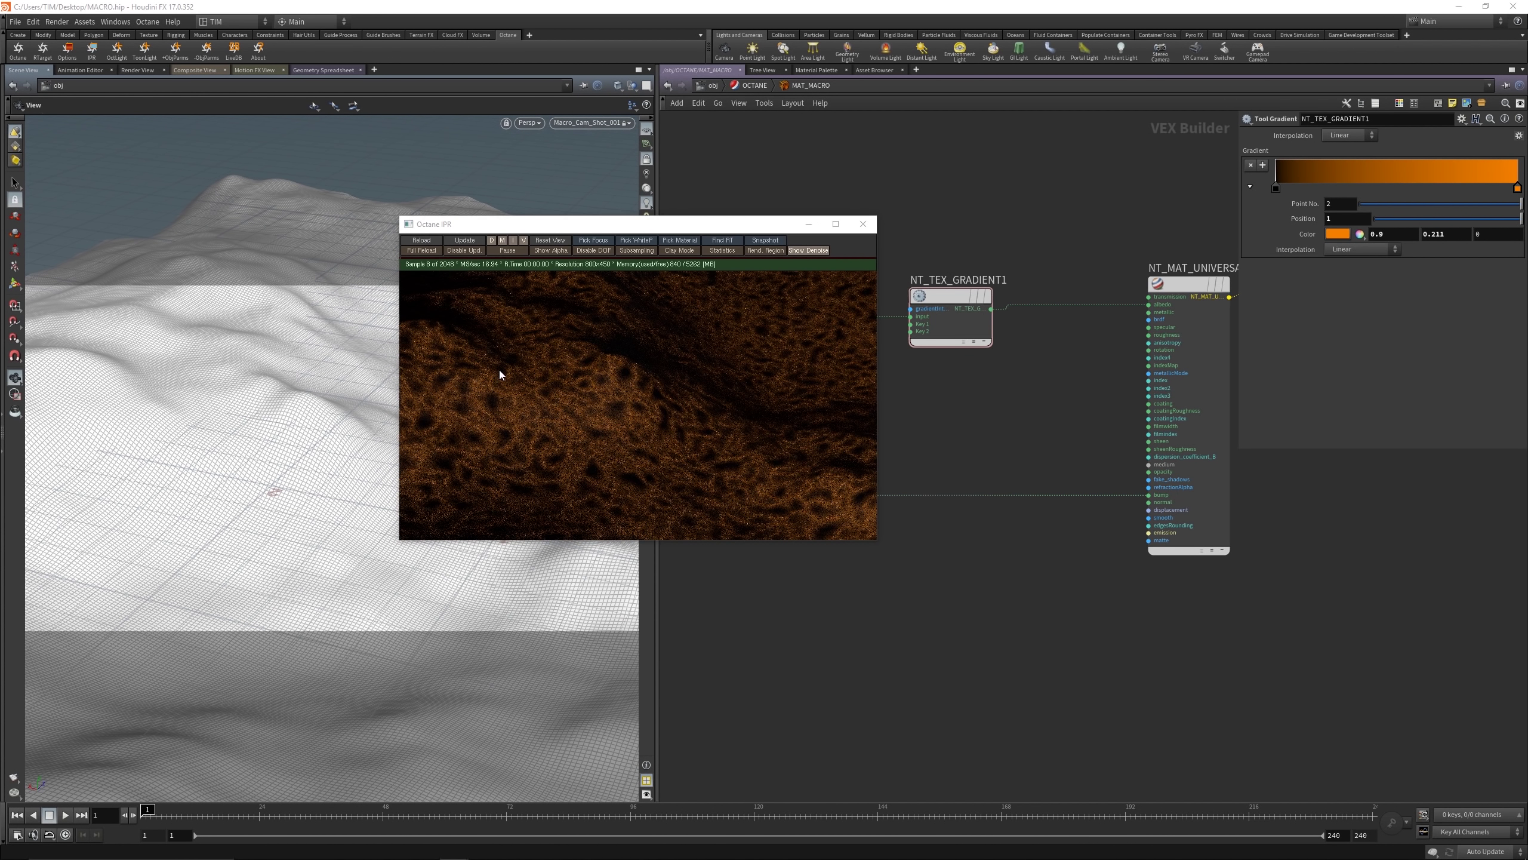
left_click_drag(247, 516, 211, 430)
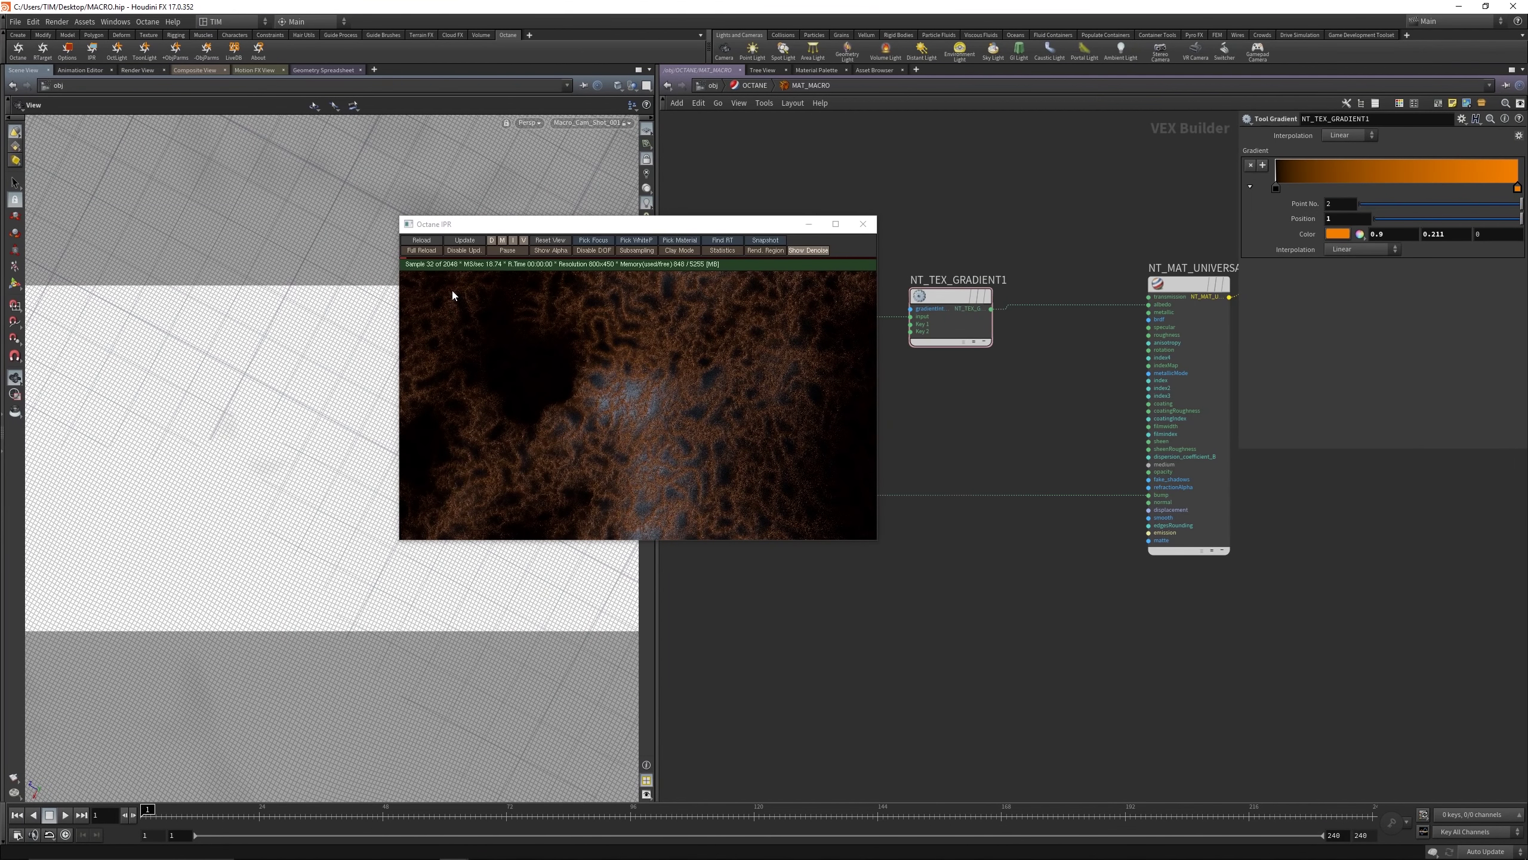
left_click(429, 253)
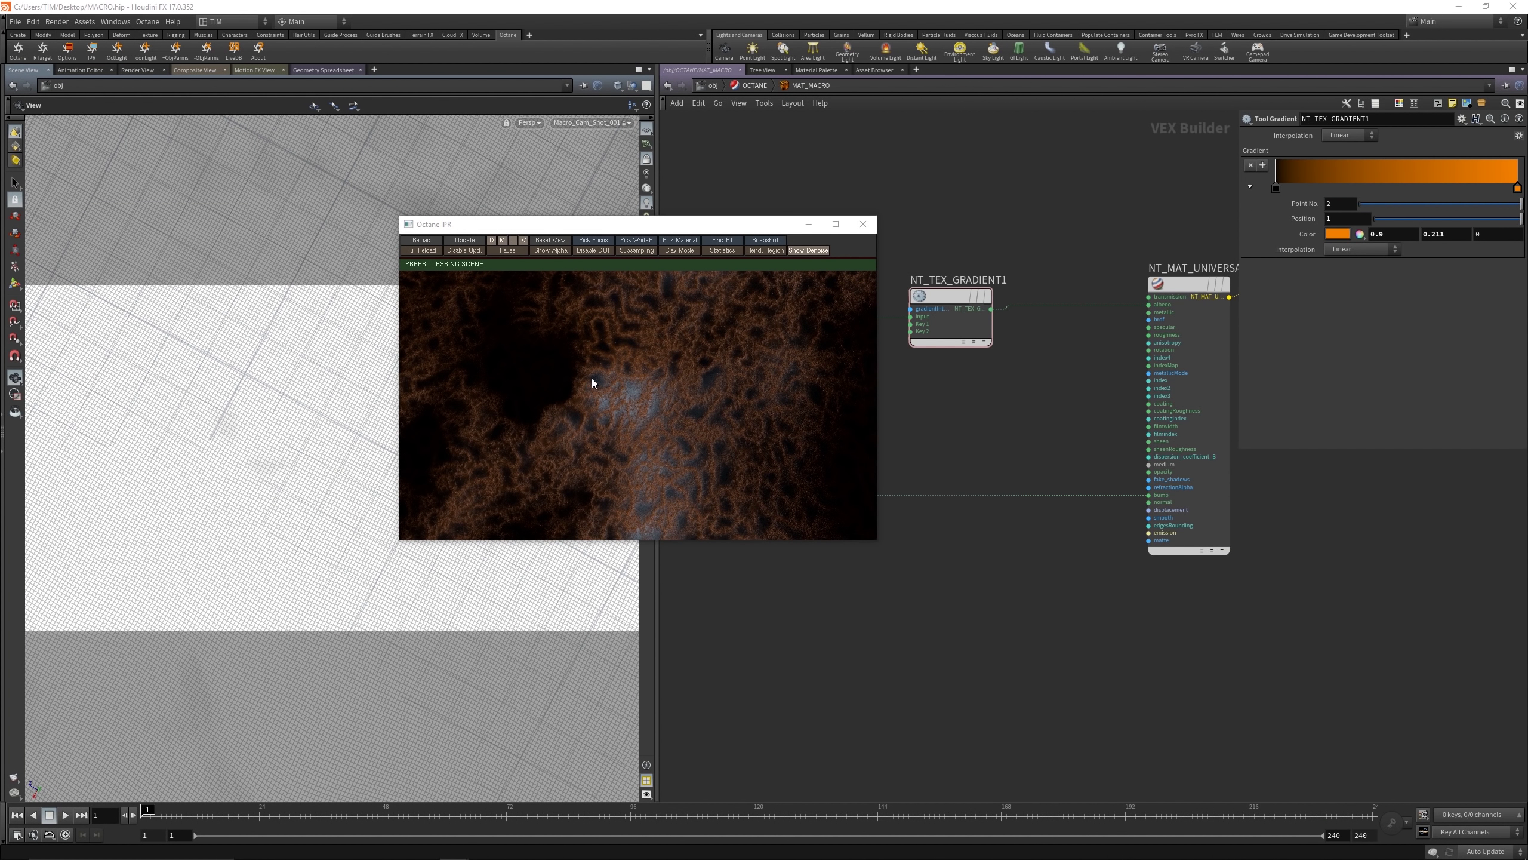
Step: Zoom into the render preview to examine the fractal bump and orange gradient detail on the terrain surface
left_click(635, 239)
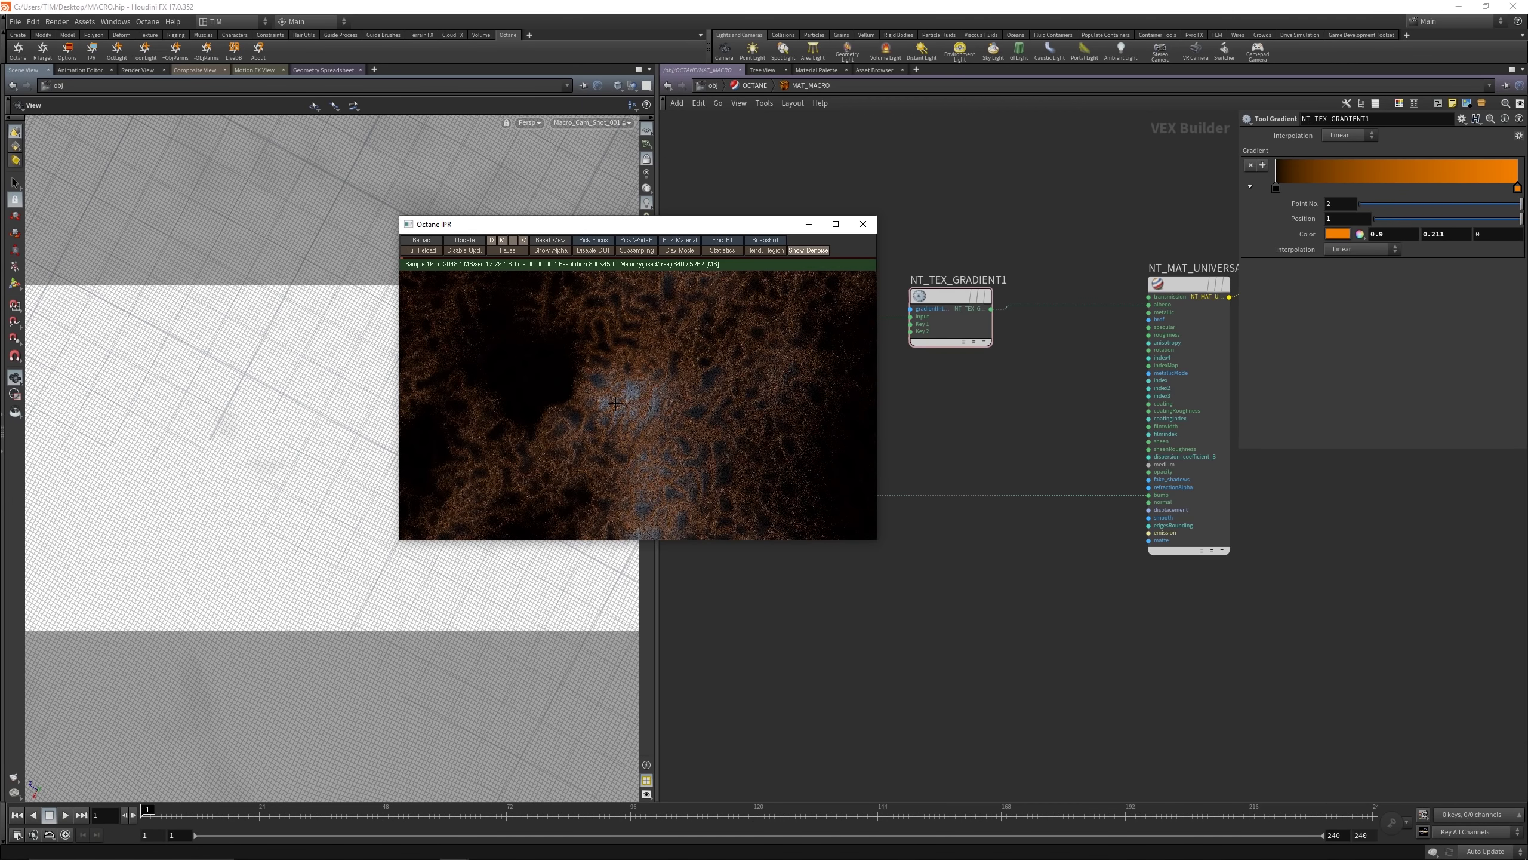
scroll(615, 403, "up", 5)
scroll(622, 387, "up", 5)
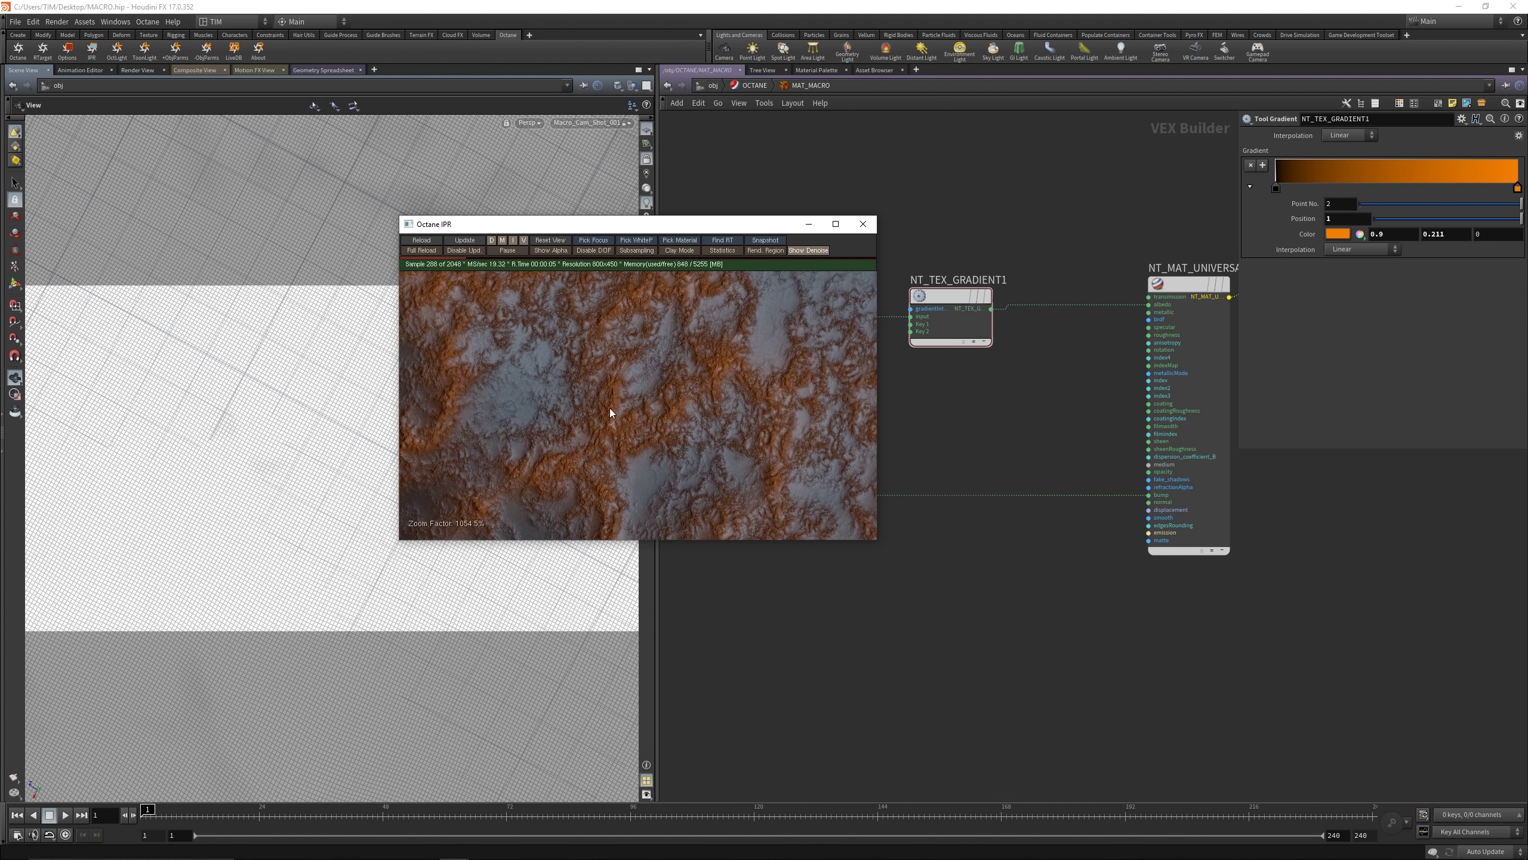
scroll(609, 409, "down", 2)
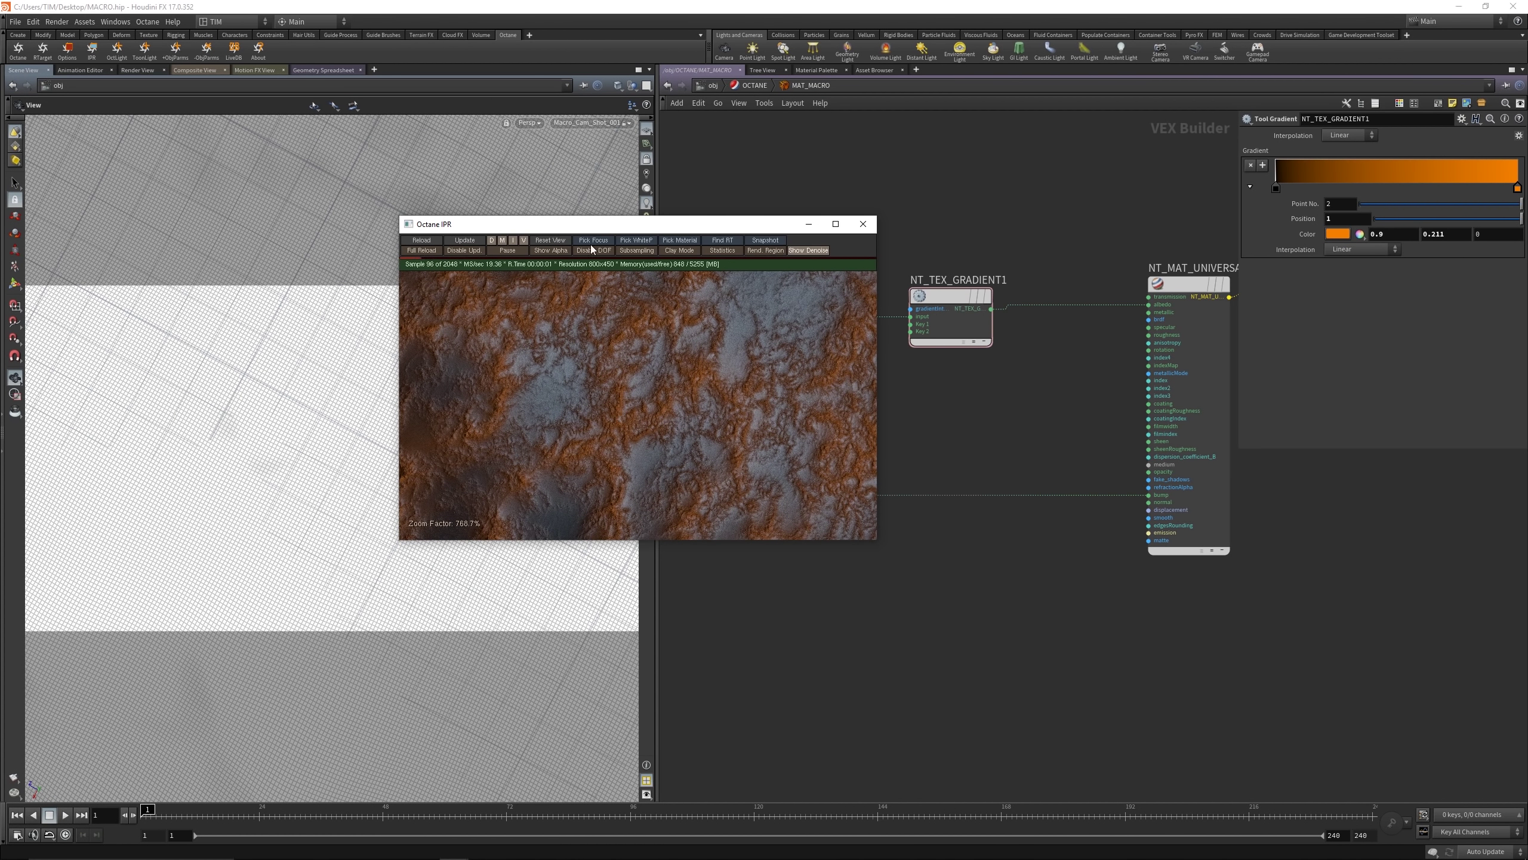
left_click_drag(596, 231, 914, 271)
scroll(925, 485, "down", 2)
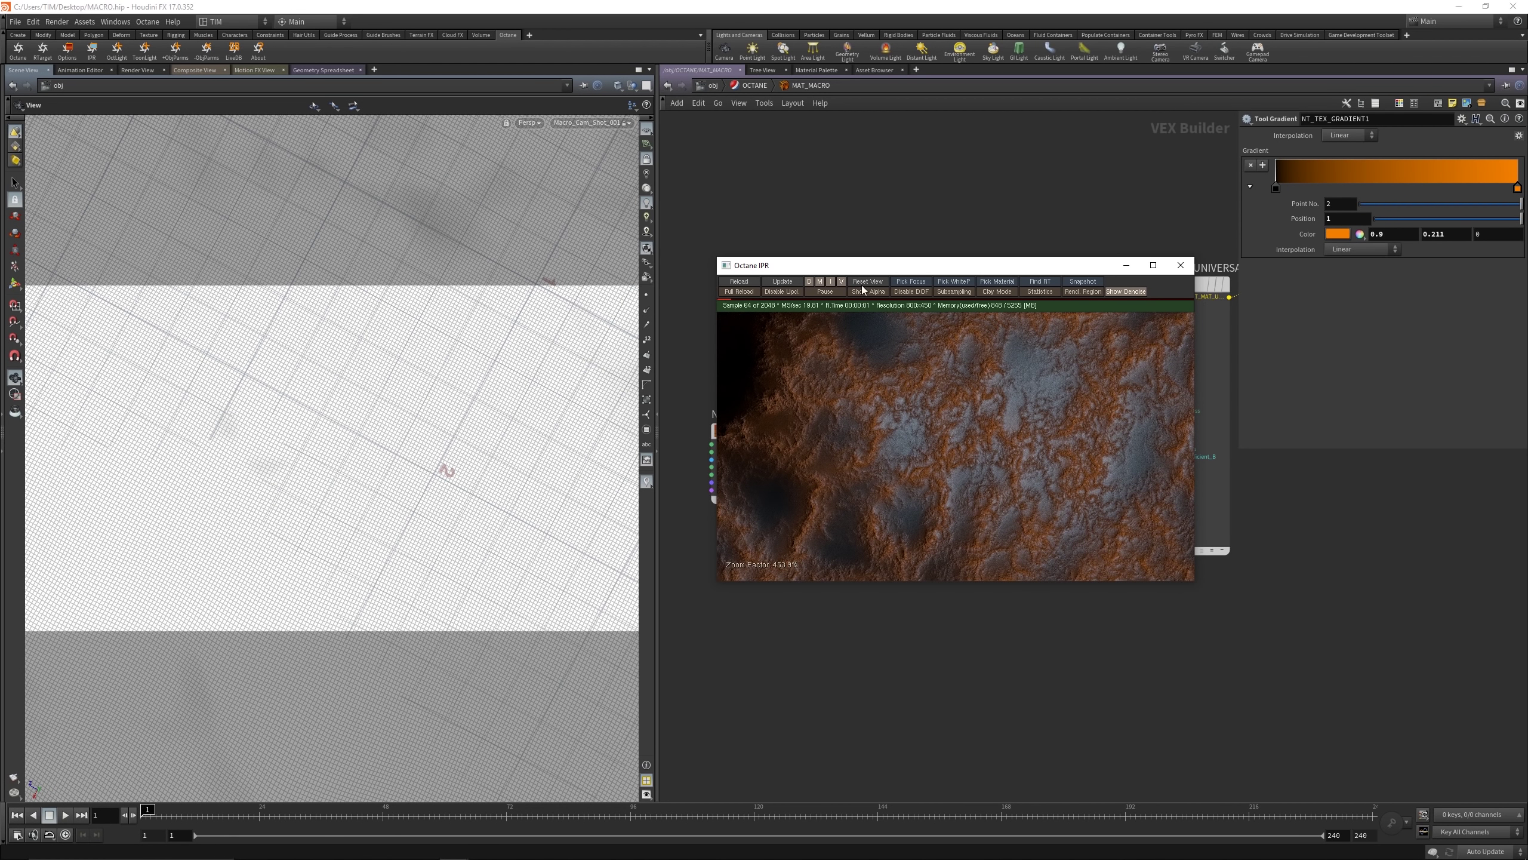
Step: Restart the Octane IPR preview and tilt the shot camera to a more oblique angle over the terrain
left_click(744, 282)
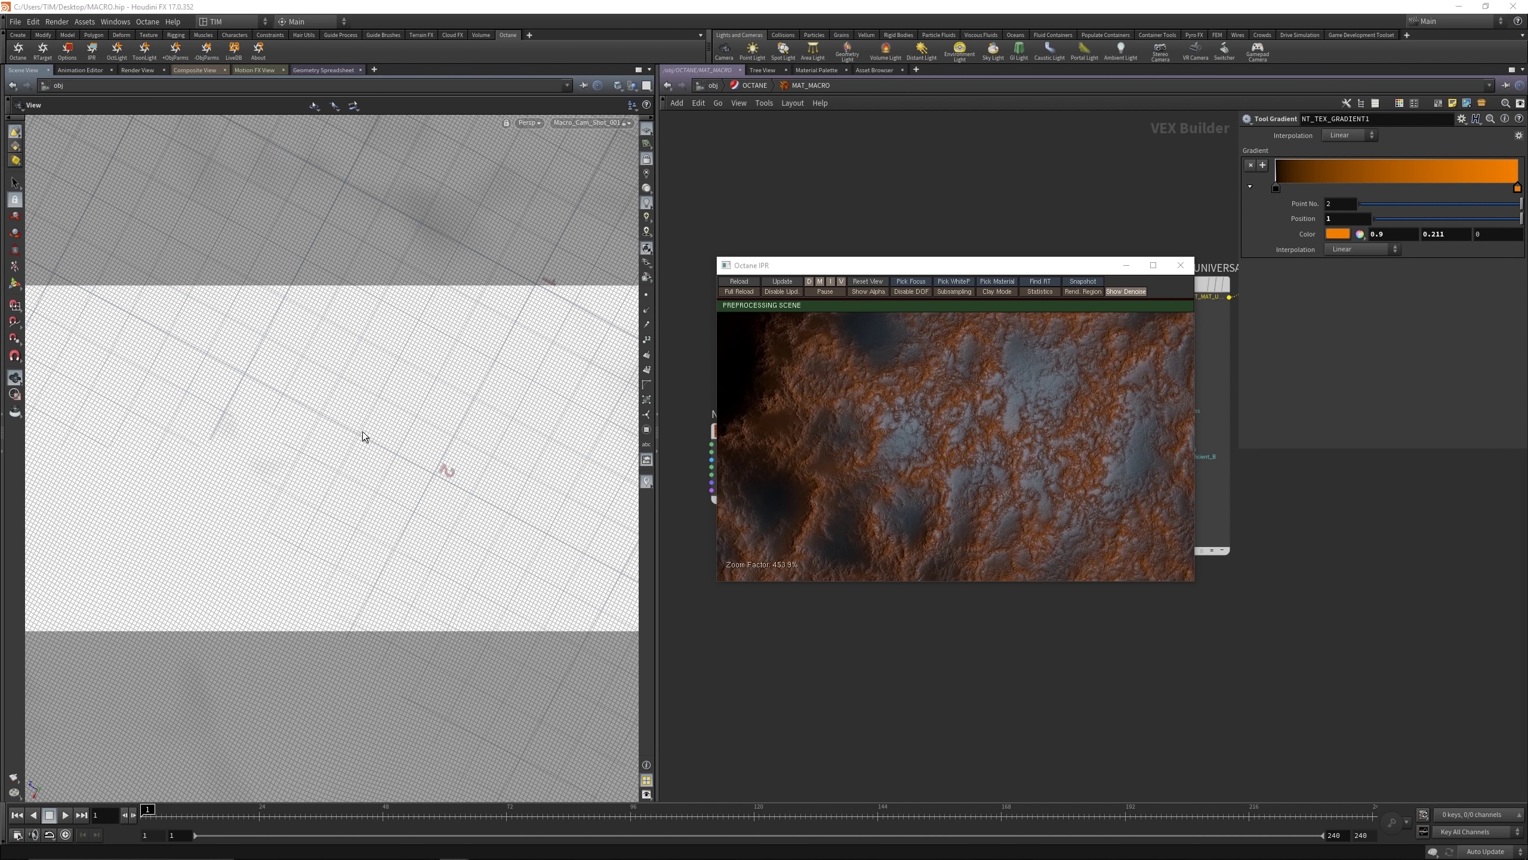
right_click_drag(363, 436, 363, 403)
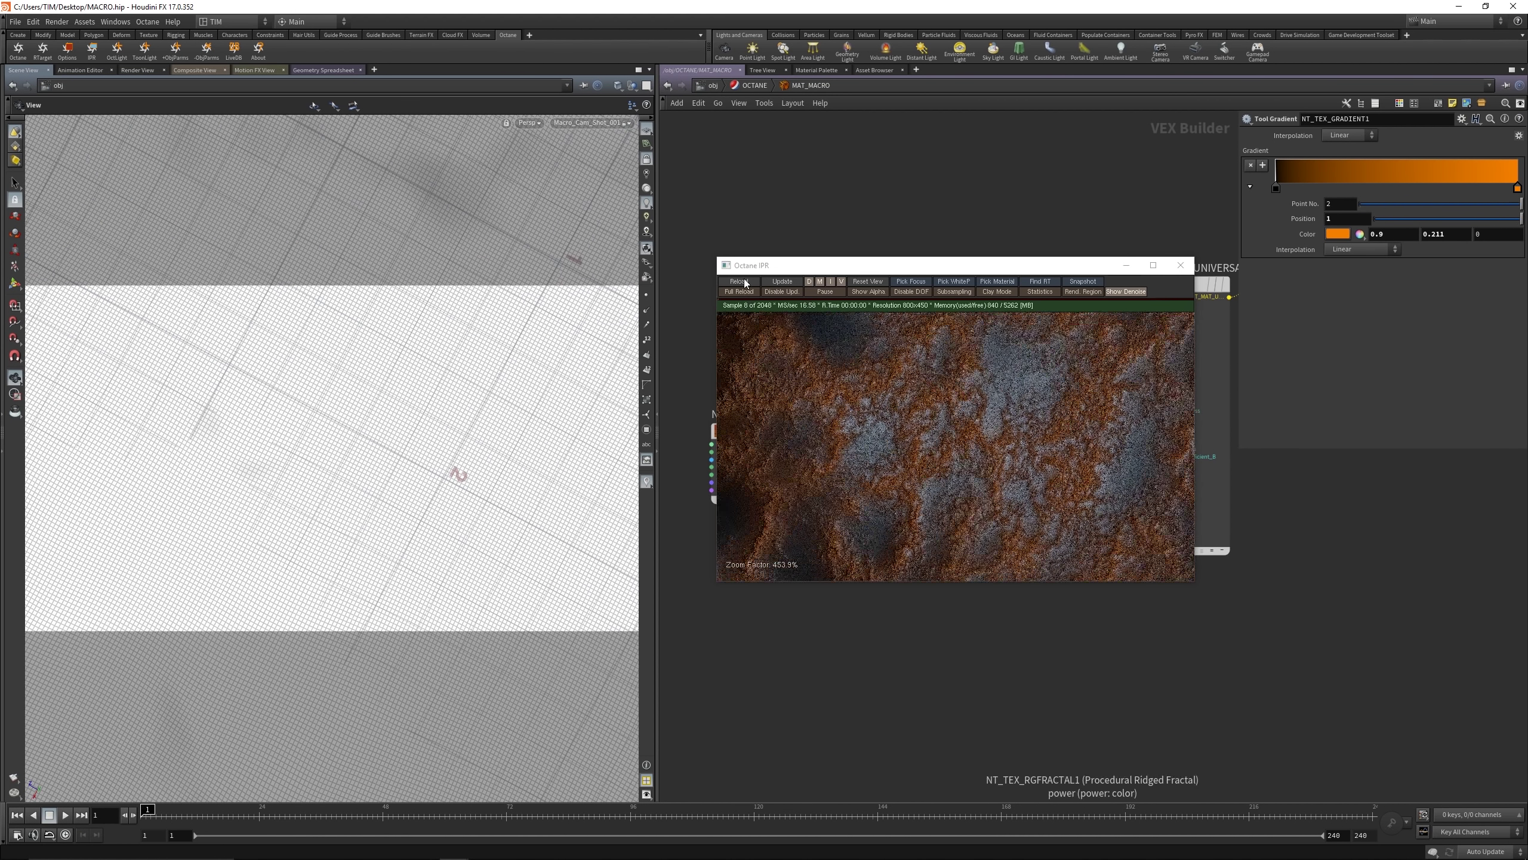
left_click(744, 282)
left_click(1180, 265)
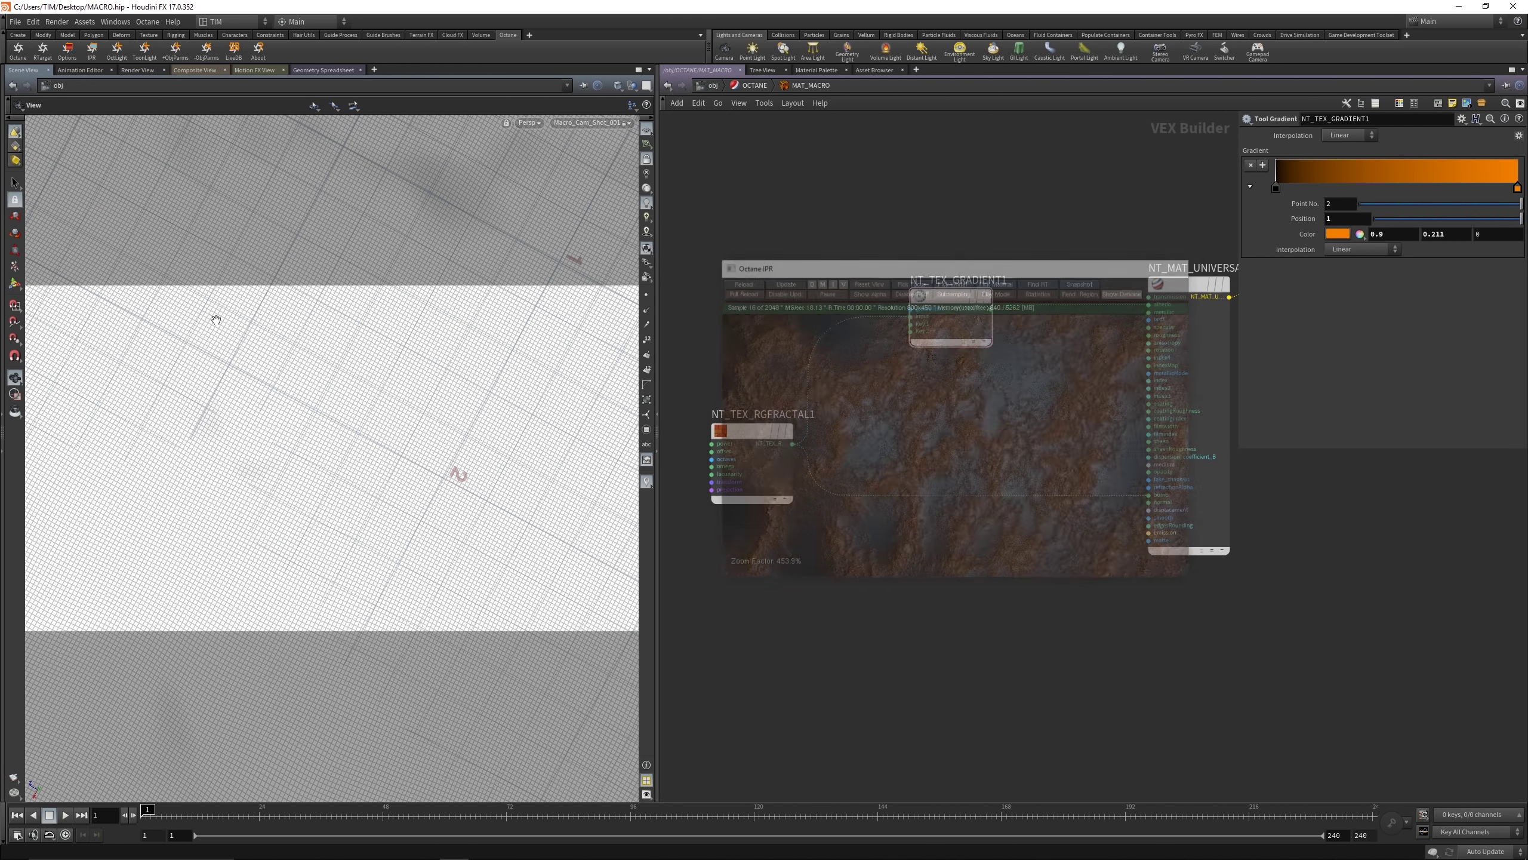
left_click_drag(333, 360, 332, 355)
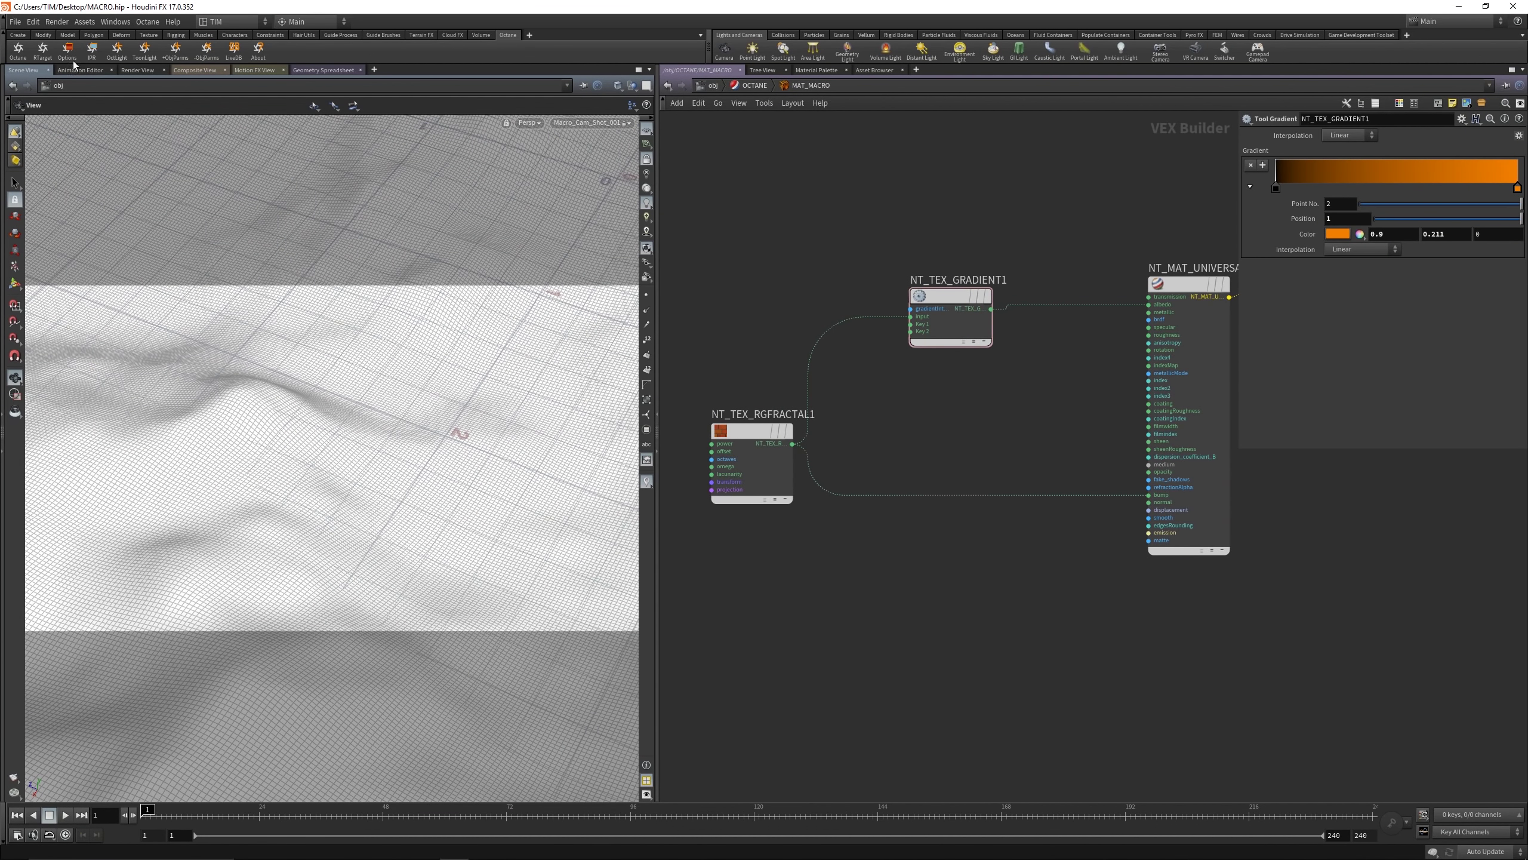
left_click(92, 52)
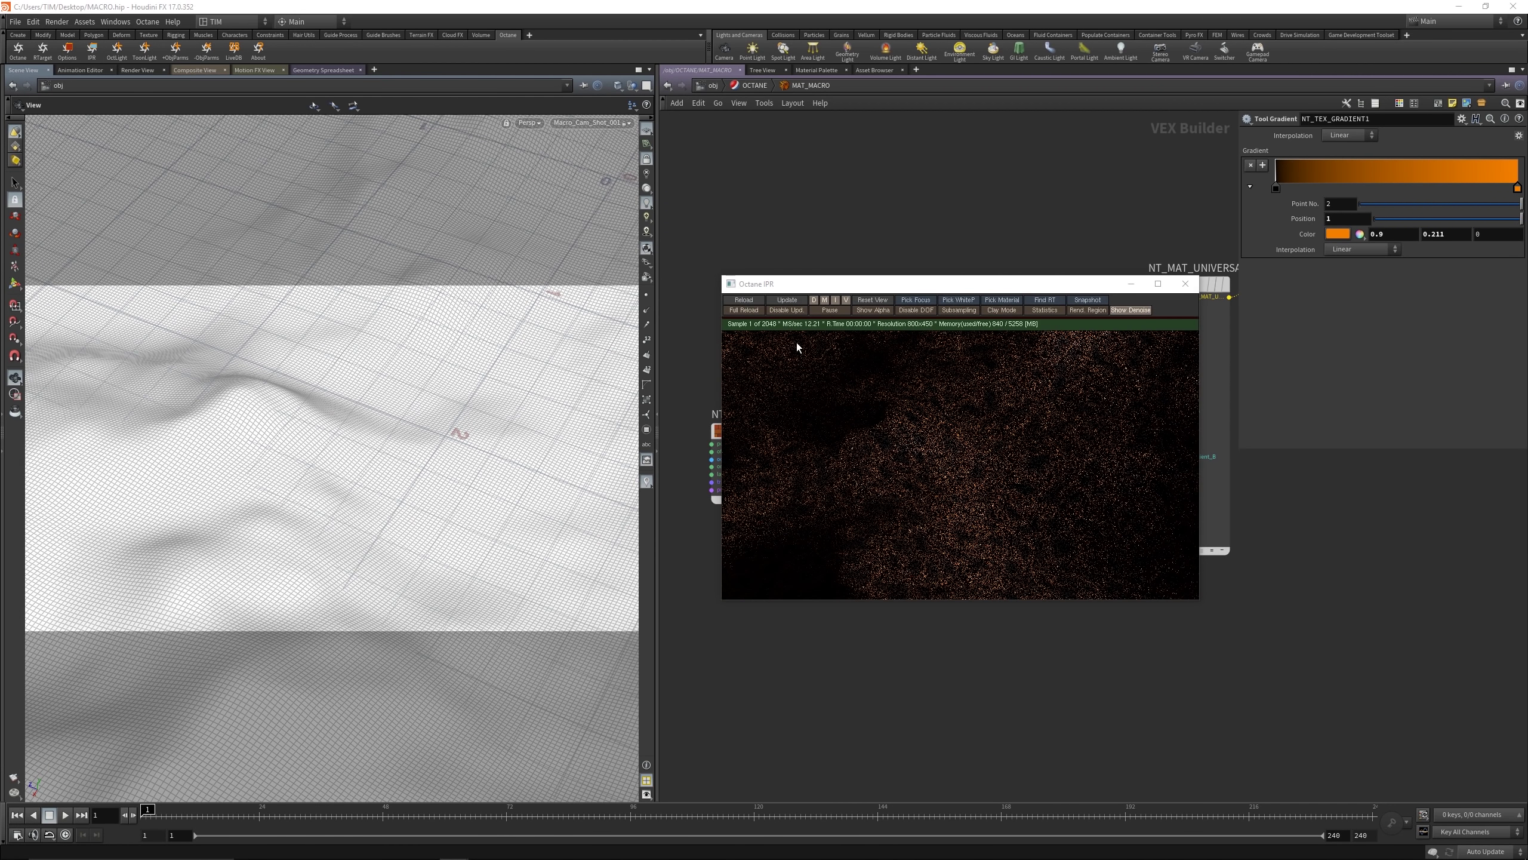
Step: Frame the shot camera low and close over a rounded terrain hill and pick the focus point near its crest
left_click_drag(429, 417, 366, 434)
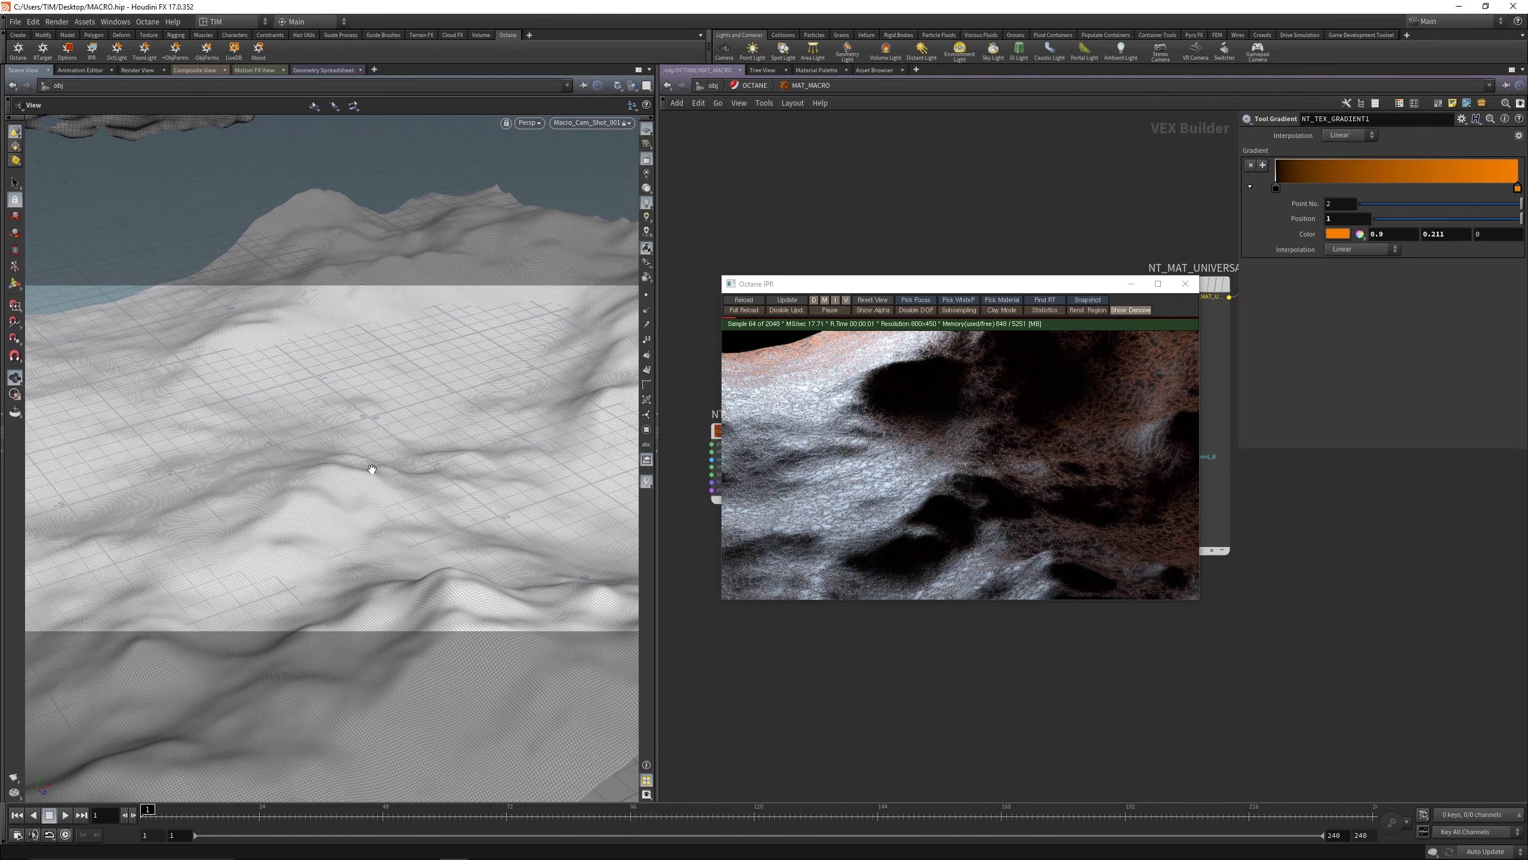
mouse_move(340, 448)
right_mouse_down()
mouse_move(334, 485)
mouse_move(336, 462)
right_mouse_up()
scroll(336, 462, "up", 2)
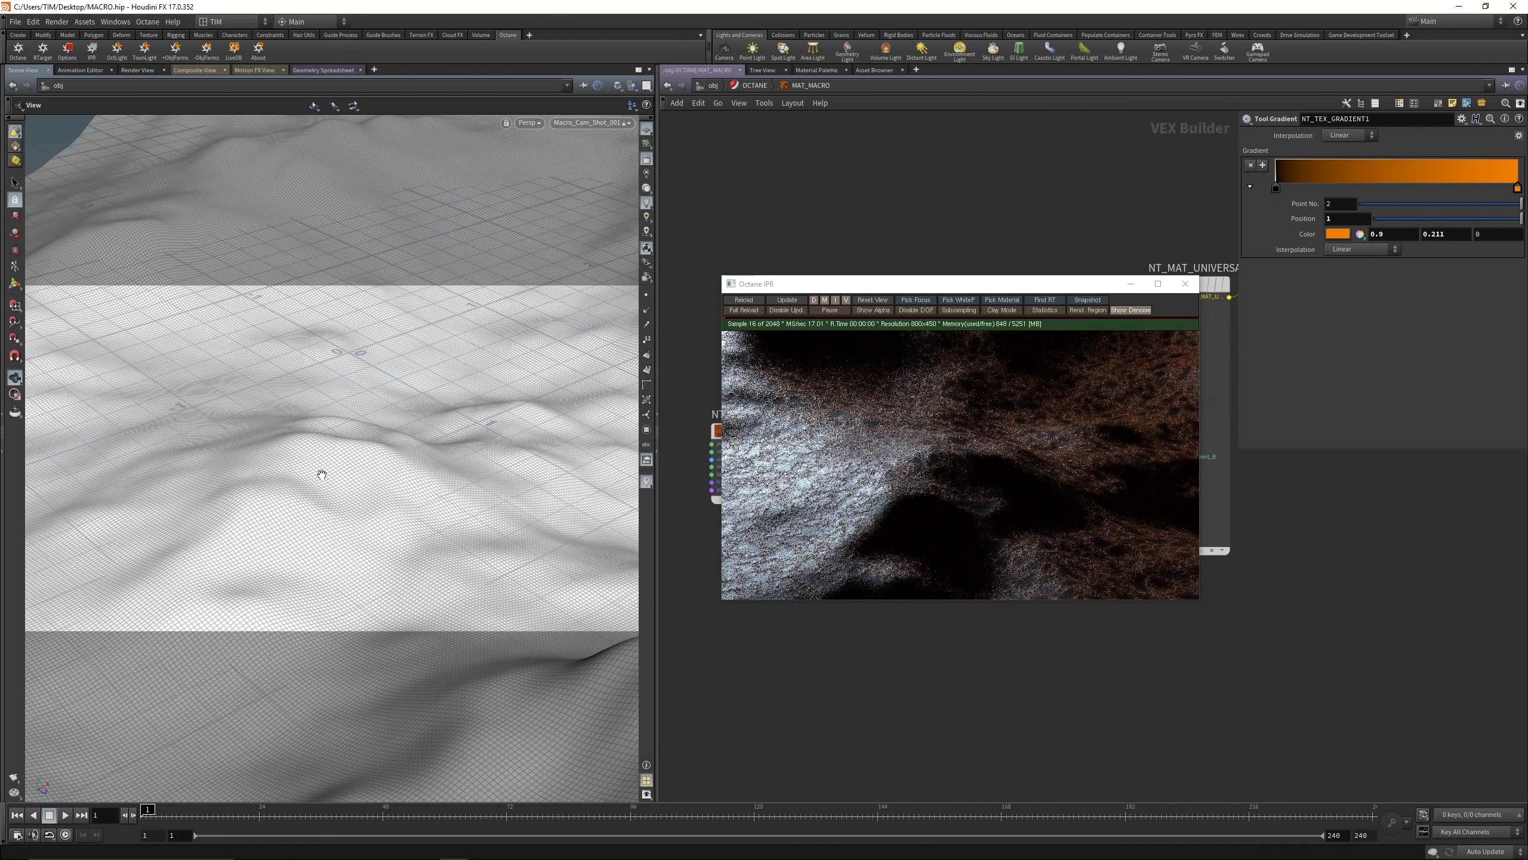
scroll(340, 395, "up", 2)
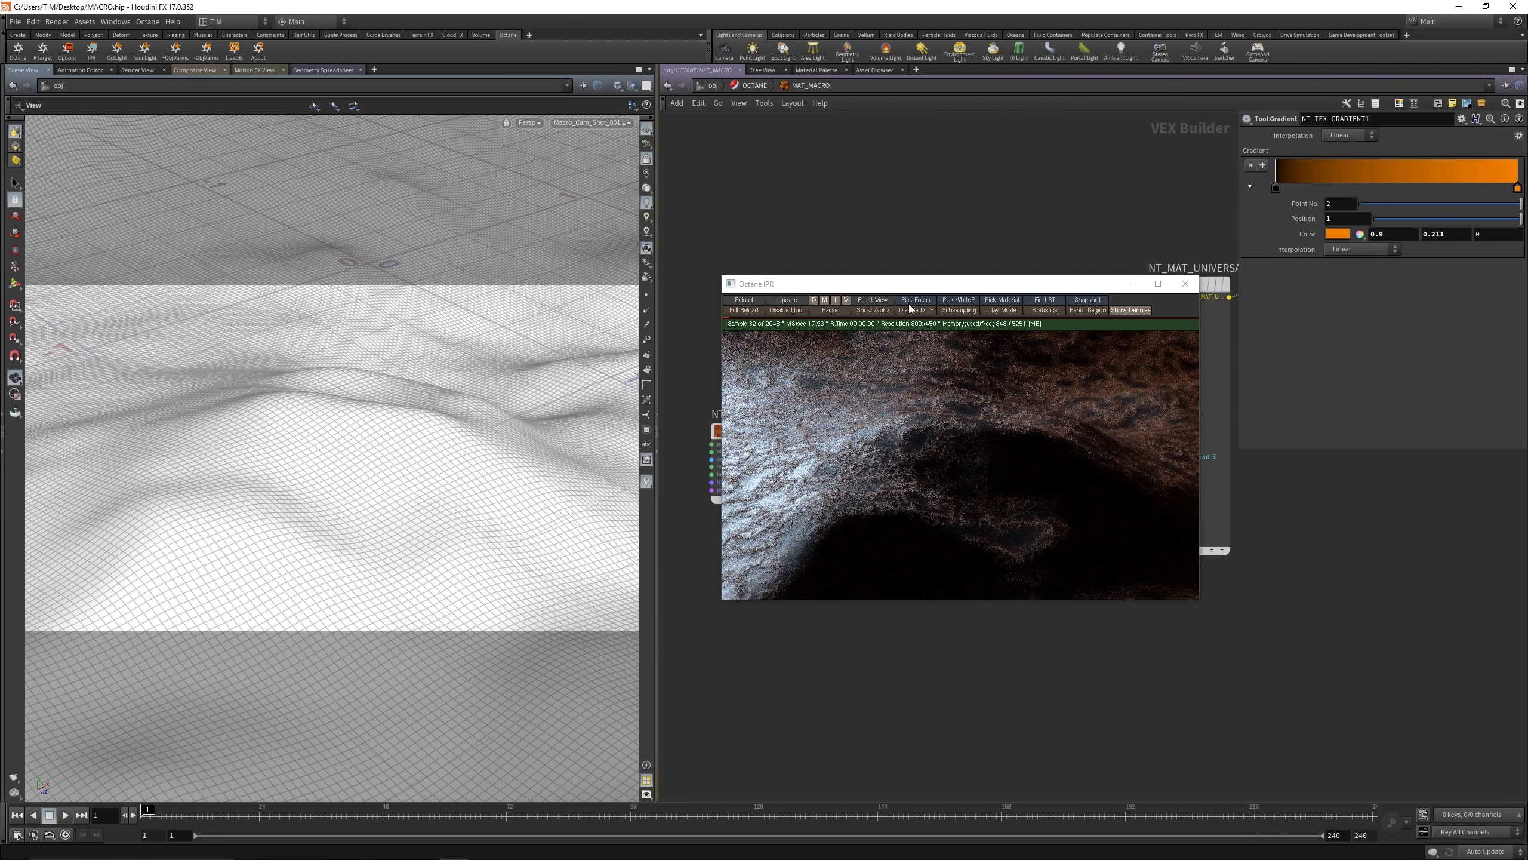
left_click(923, 397)
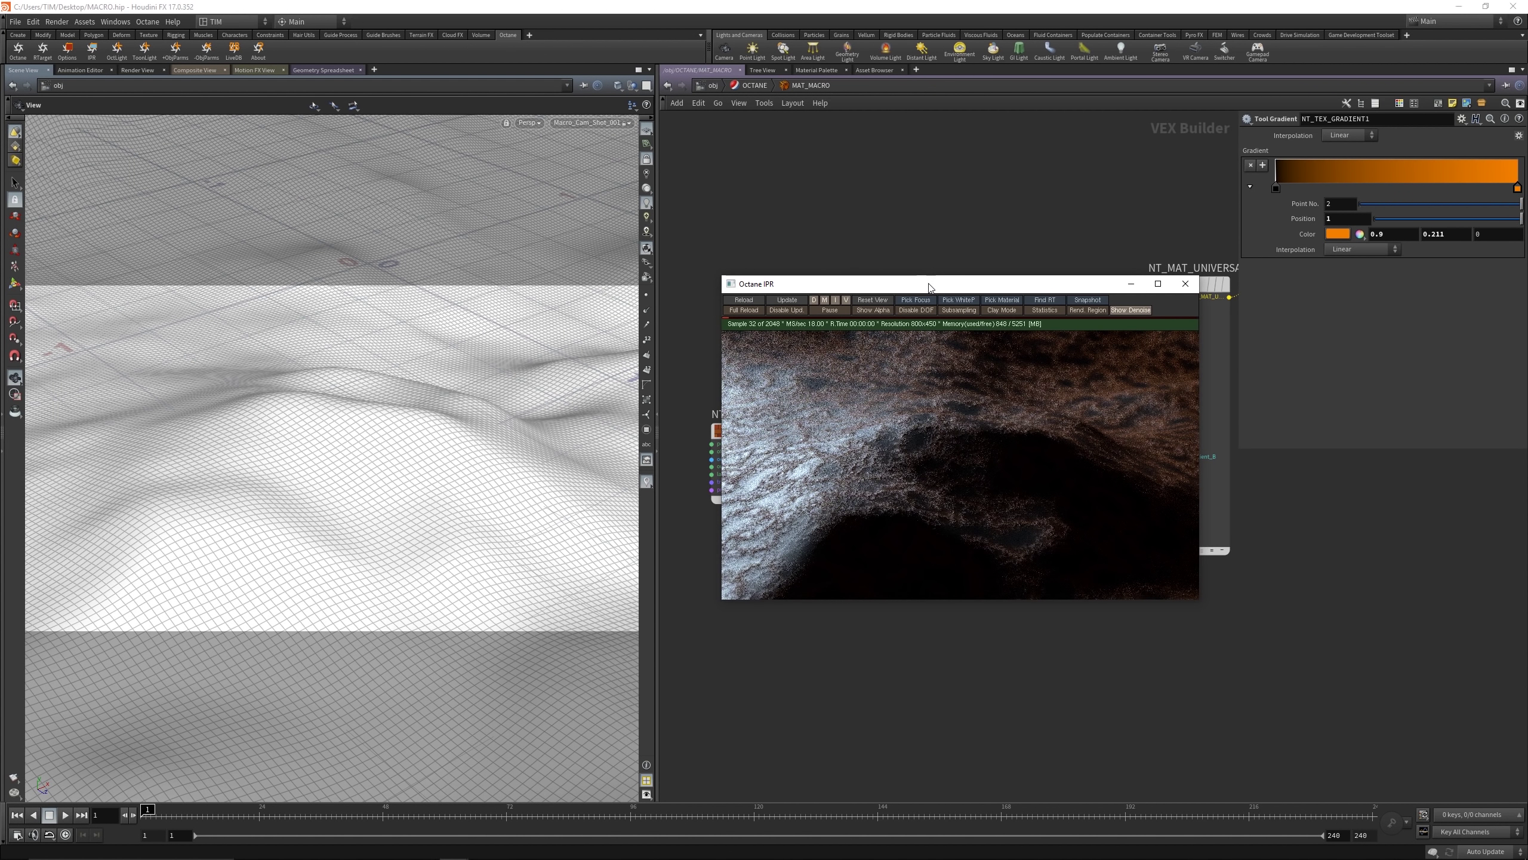
left_click_drag(934, 283, 345, 246)
Step: Set the F-stop of Macro_Cam_Shot_001 to 2.8
key("u")
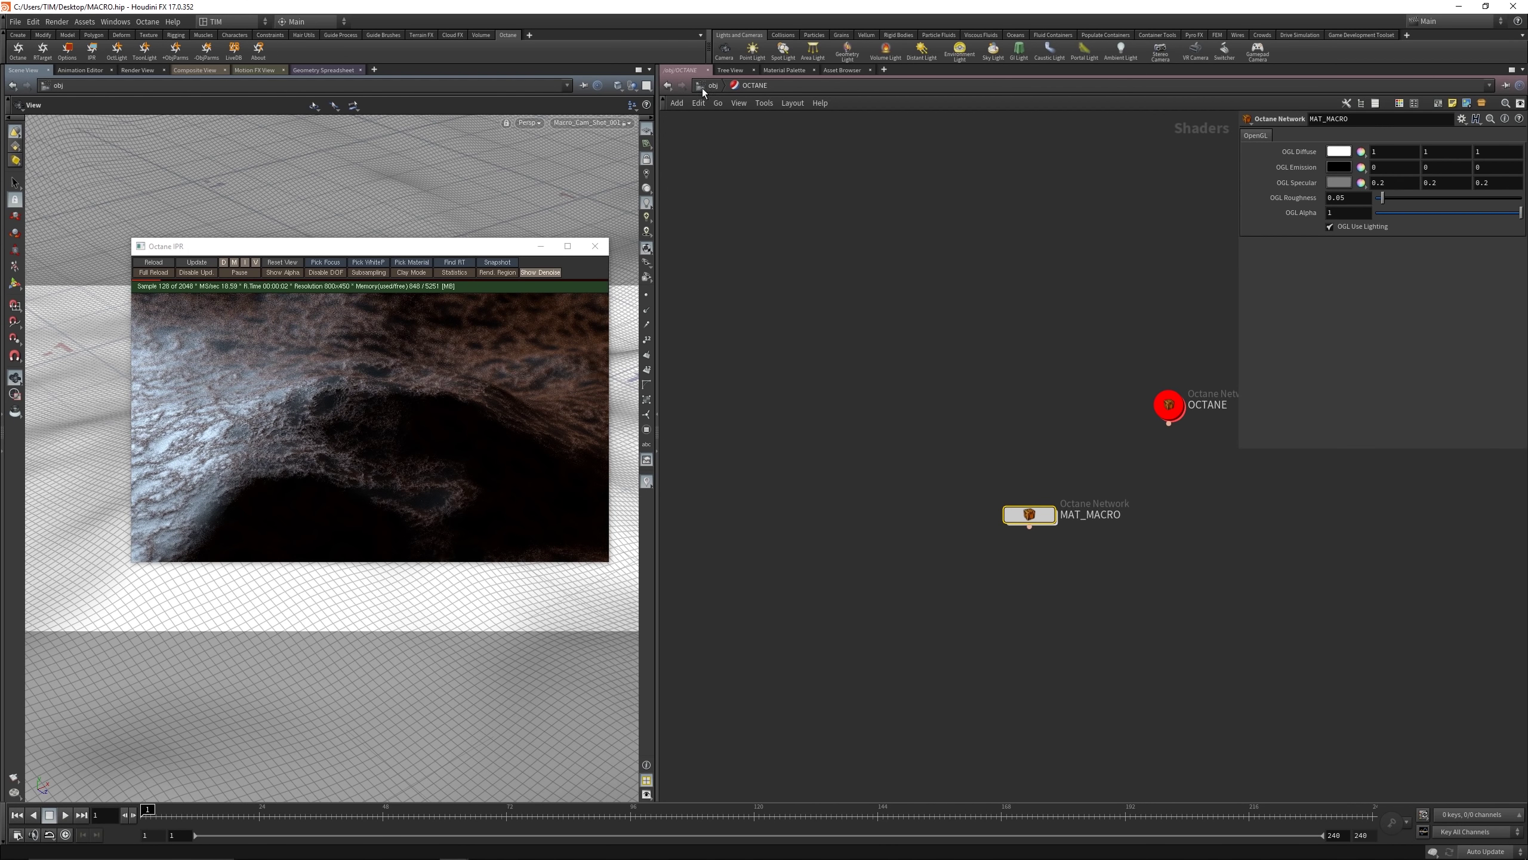
key("u")
left_click(957, 548)
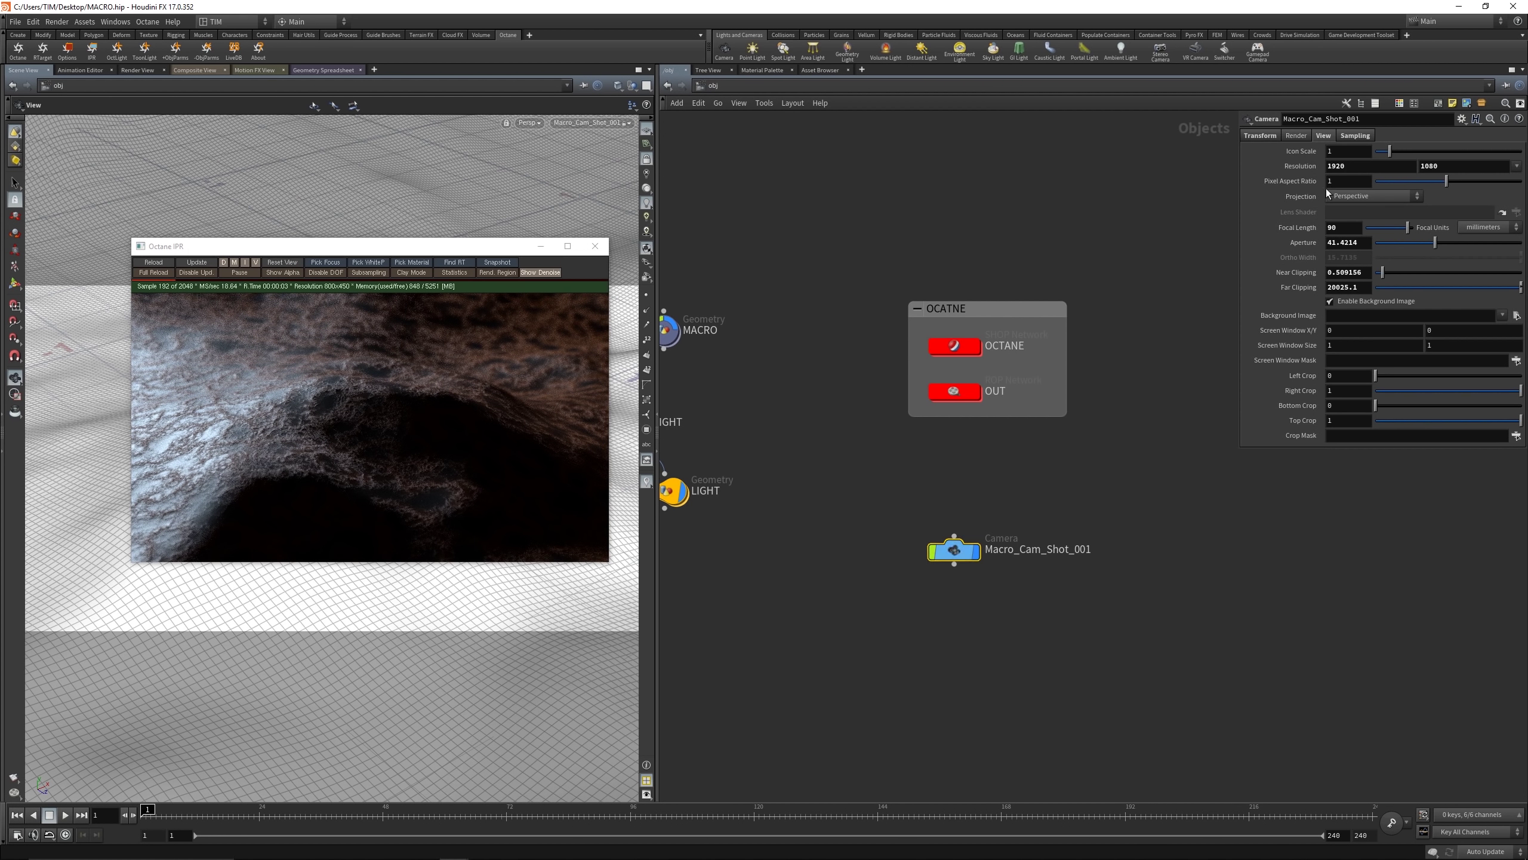
left_click(1361, 135)
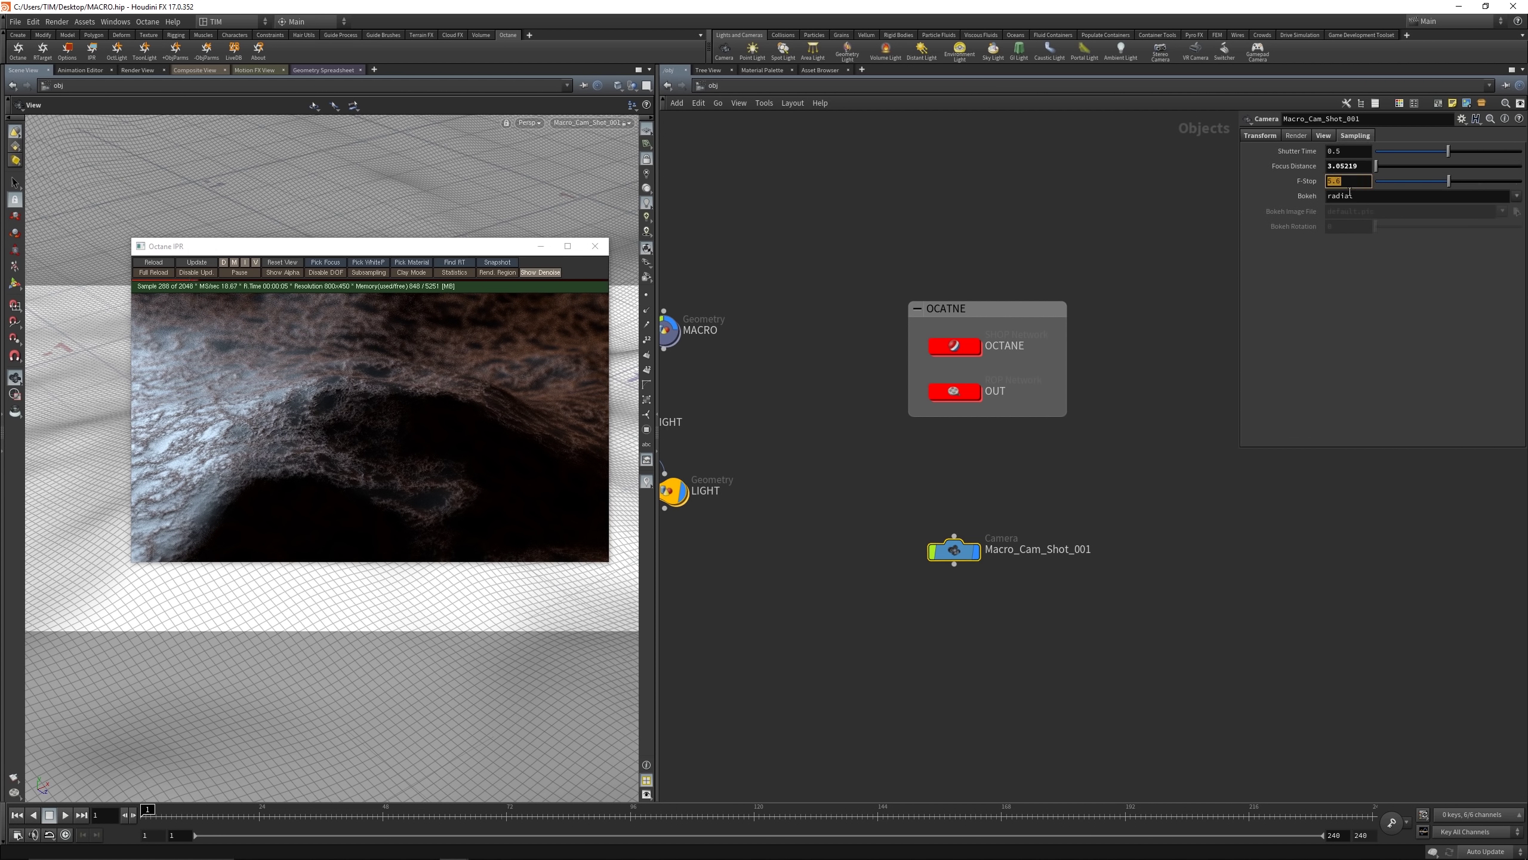
key("Return")
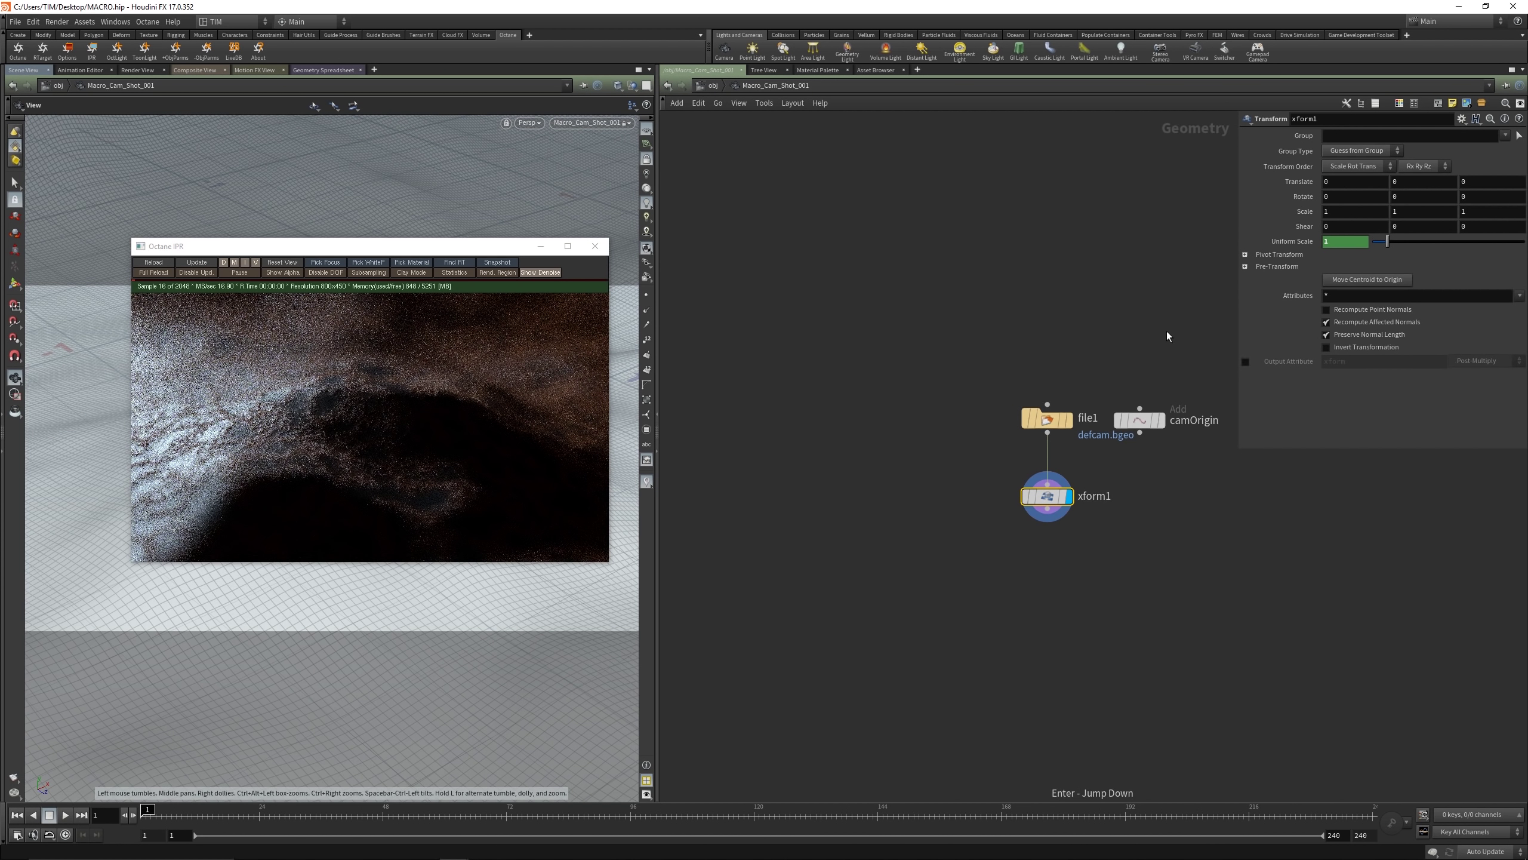
key("u")
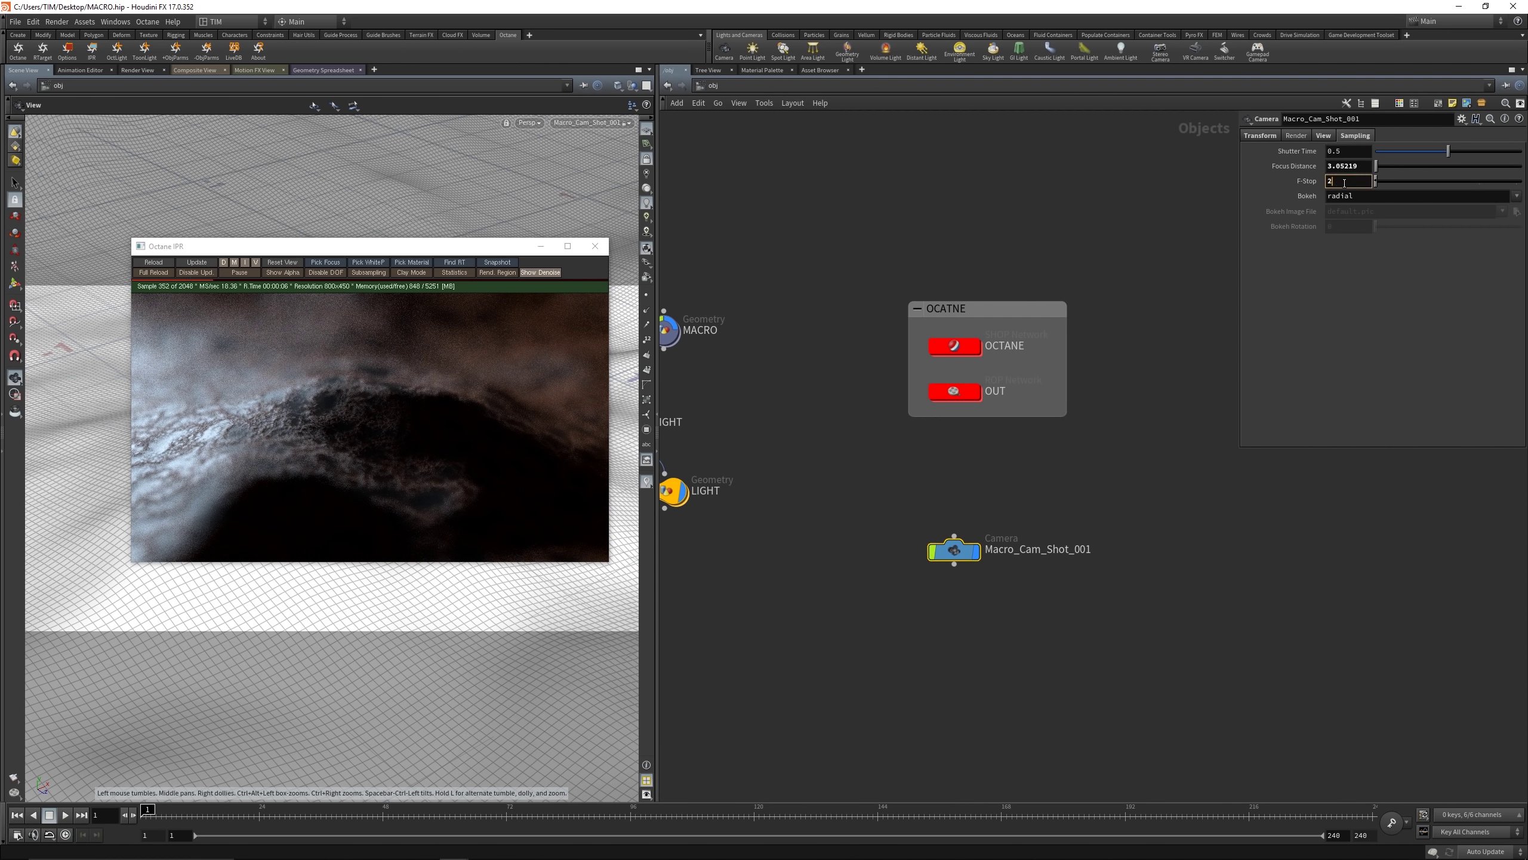
key("Return")
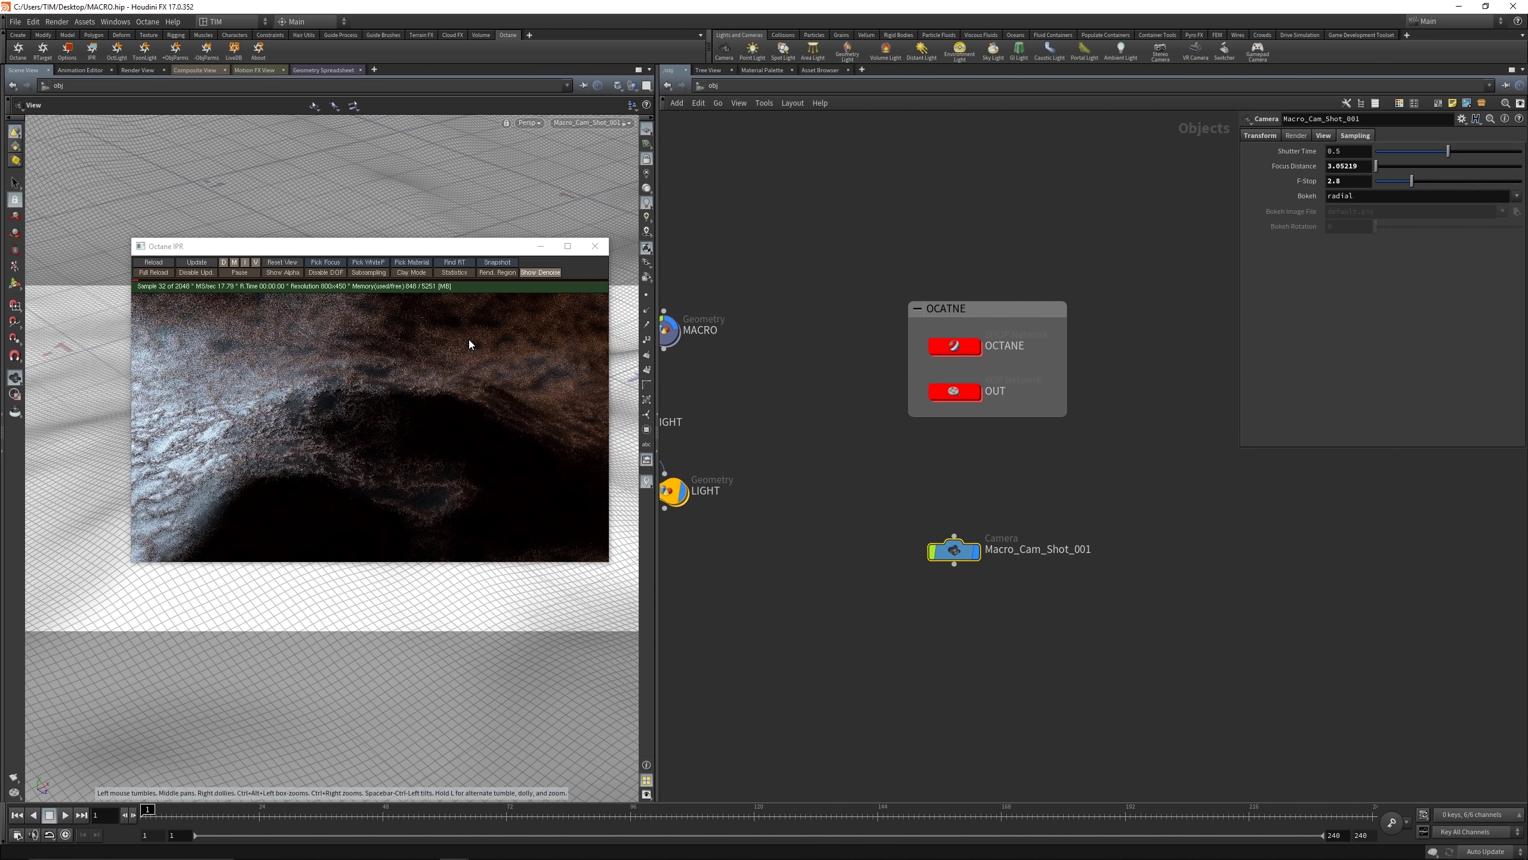
Step: Zoom into the render preview to examine the depth of field and surface detail, and reset the preview's view
scroll(446, 382, "up", 5)
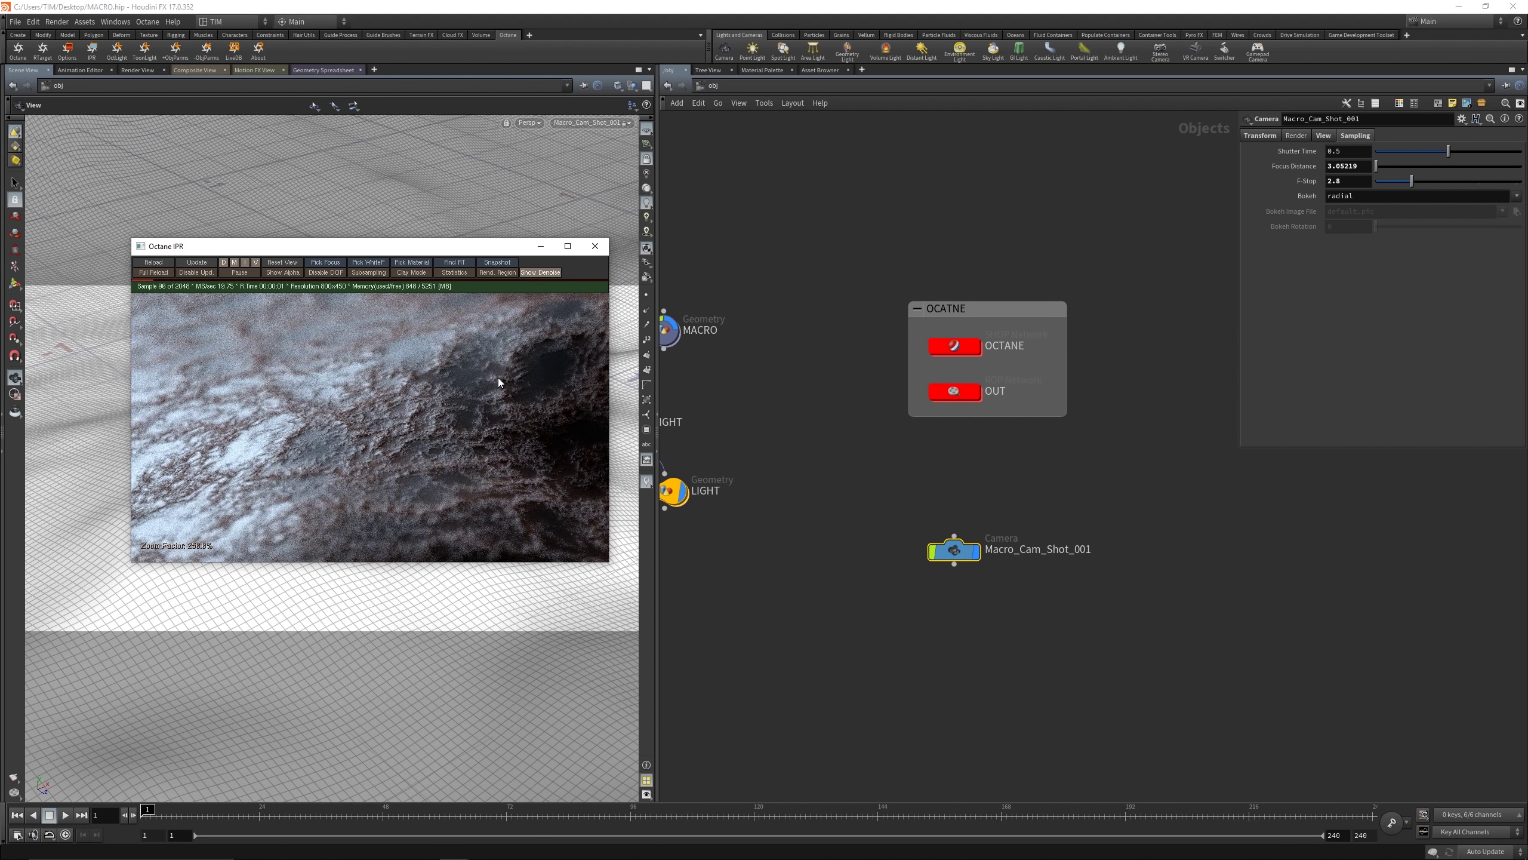
scroll(443, 432, "up", 2)
scroll(441, 436, "up", 3)
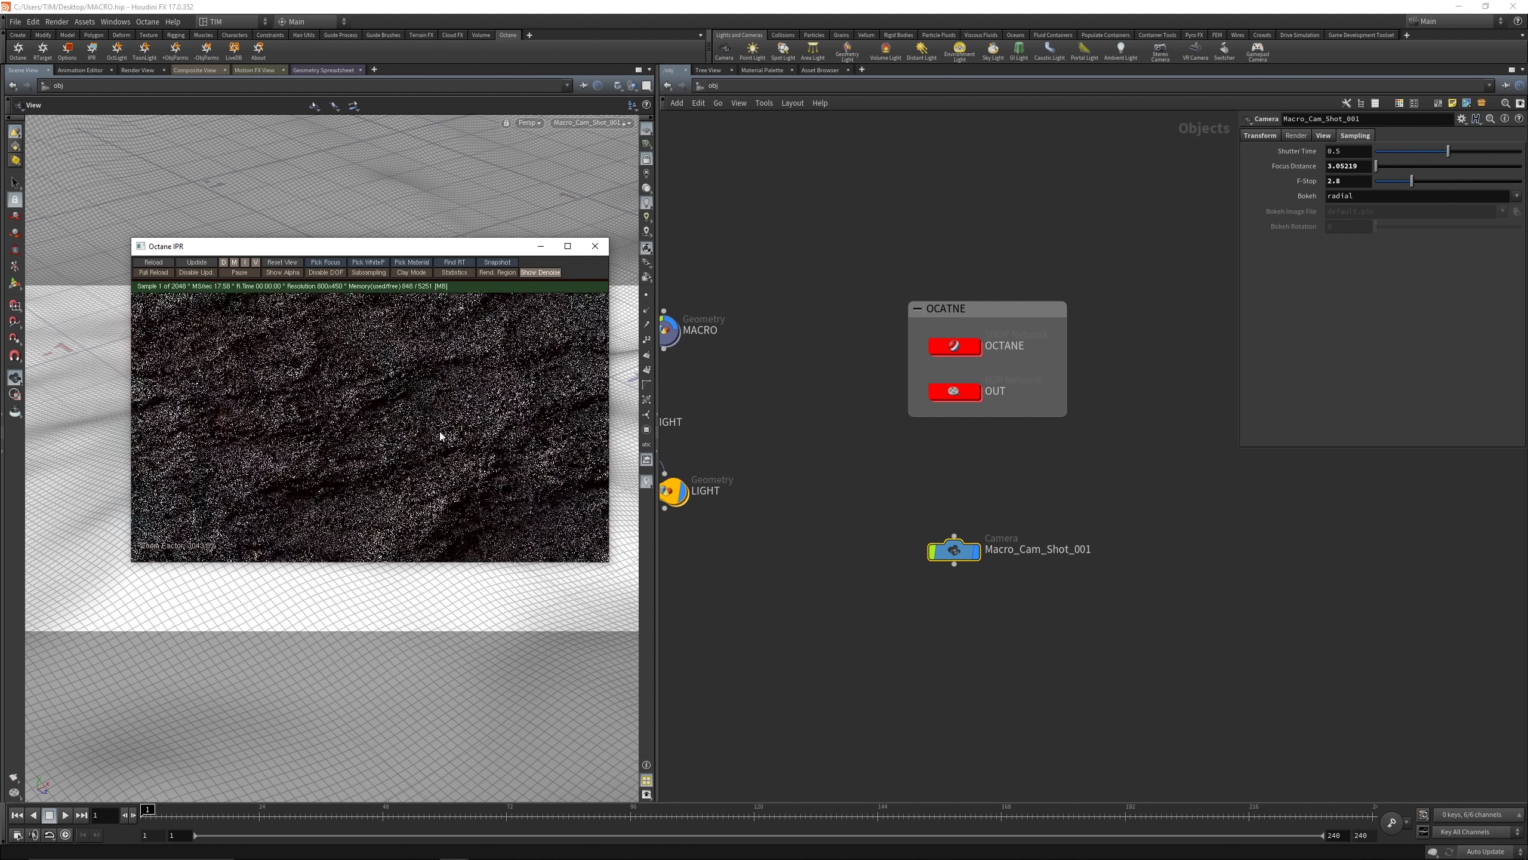
scroll(430, 428, "down", 2)
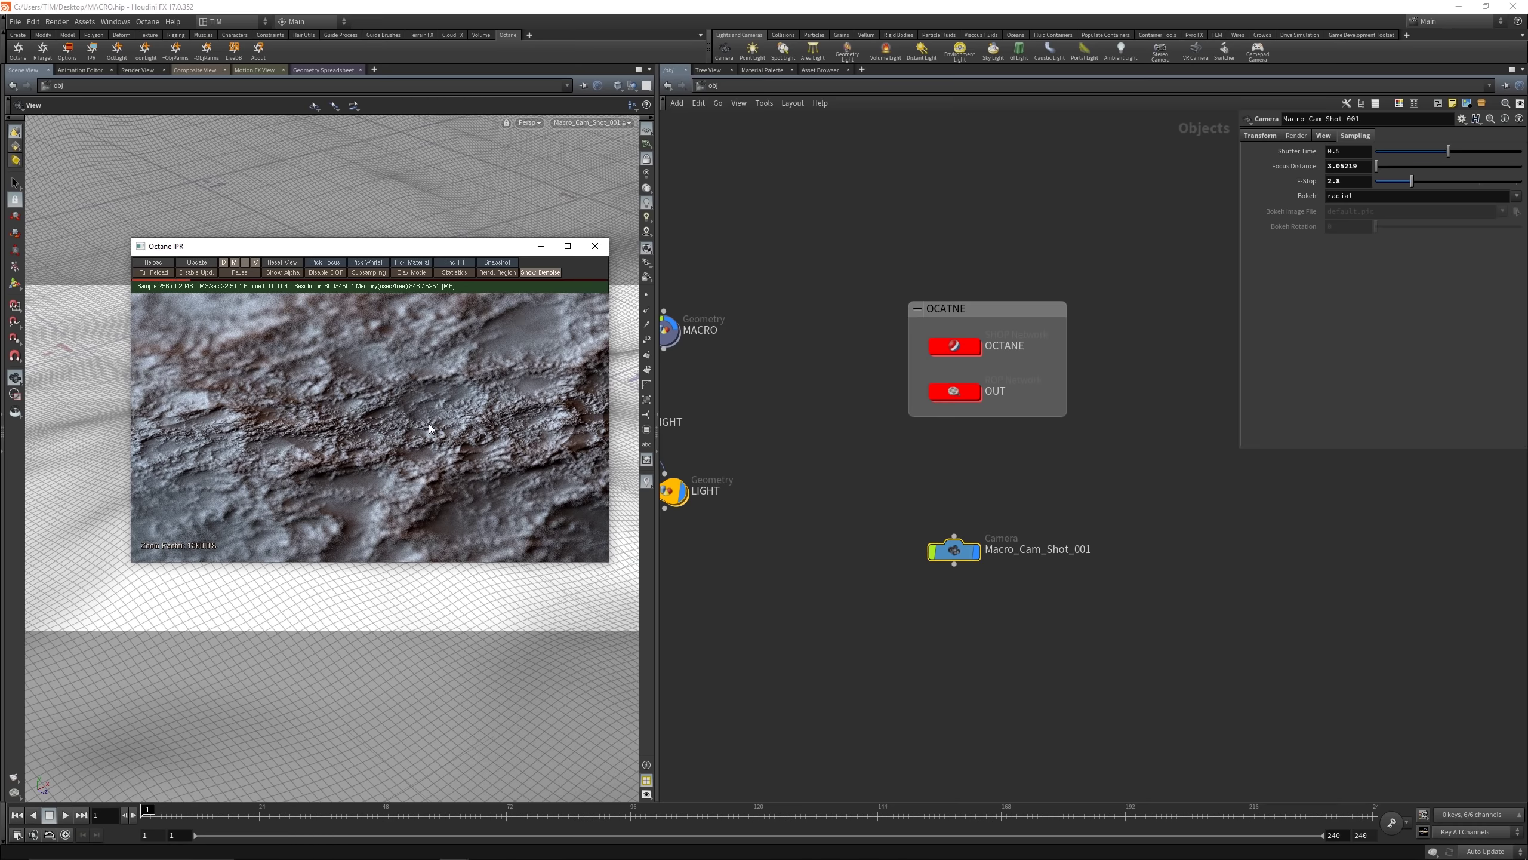
scroll(270, 429, "down", 3)
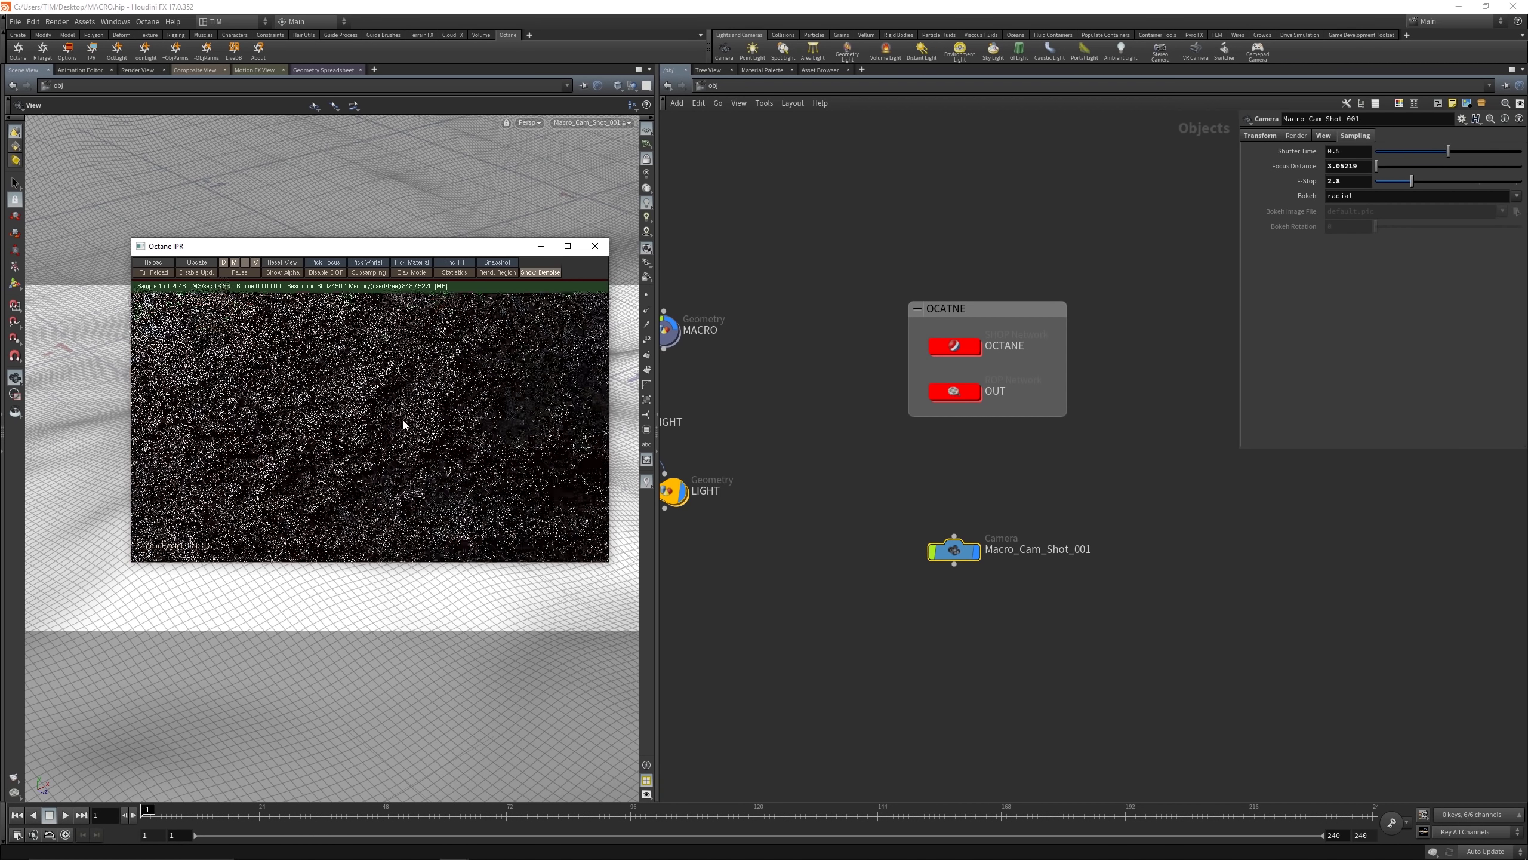
left_click(289, 263)
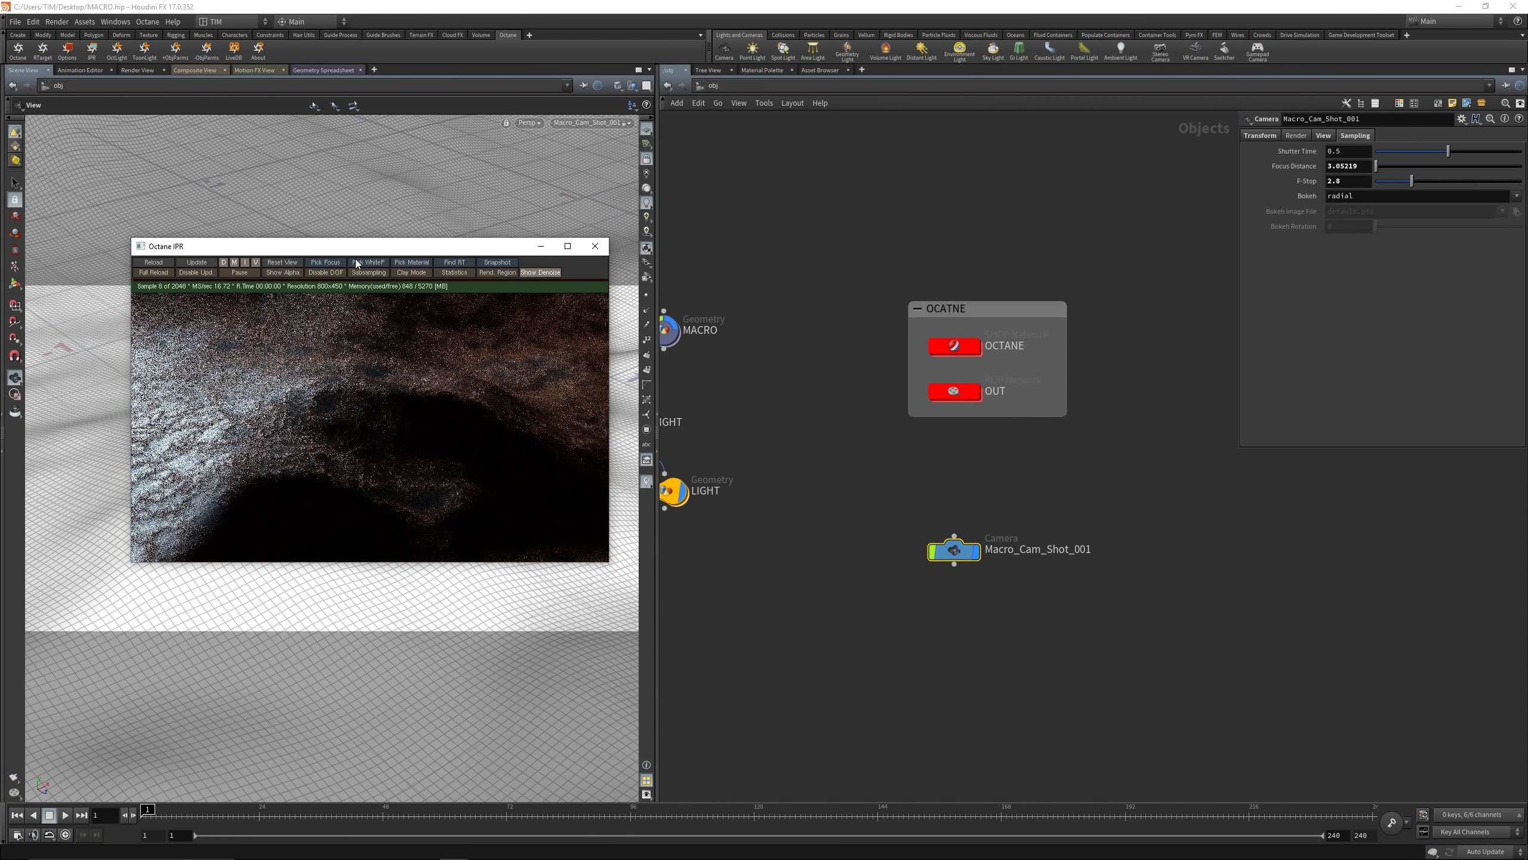
Step: Restart the Octane IPR preview and pick the focus point on the front slope of the hill
left_click(595, 246)
left_click_drag(370, 412, 289, 187)
left_click(91, 50)
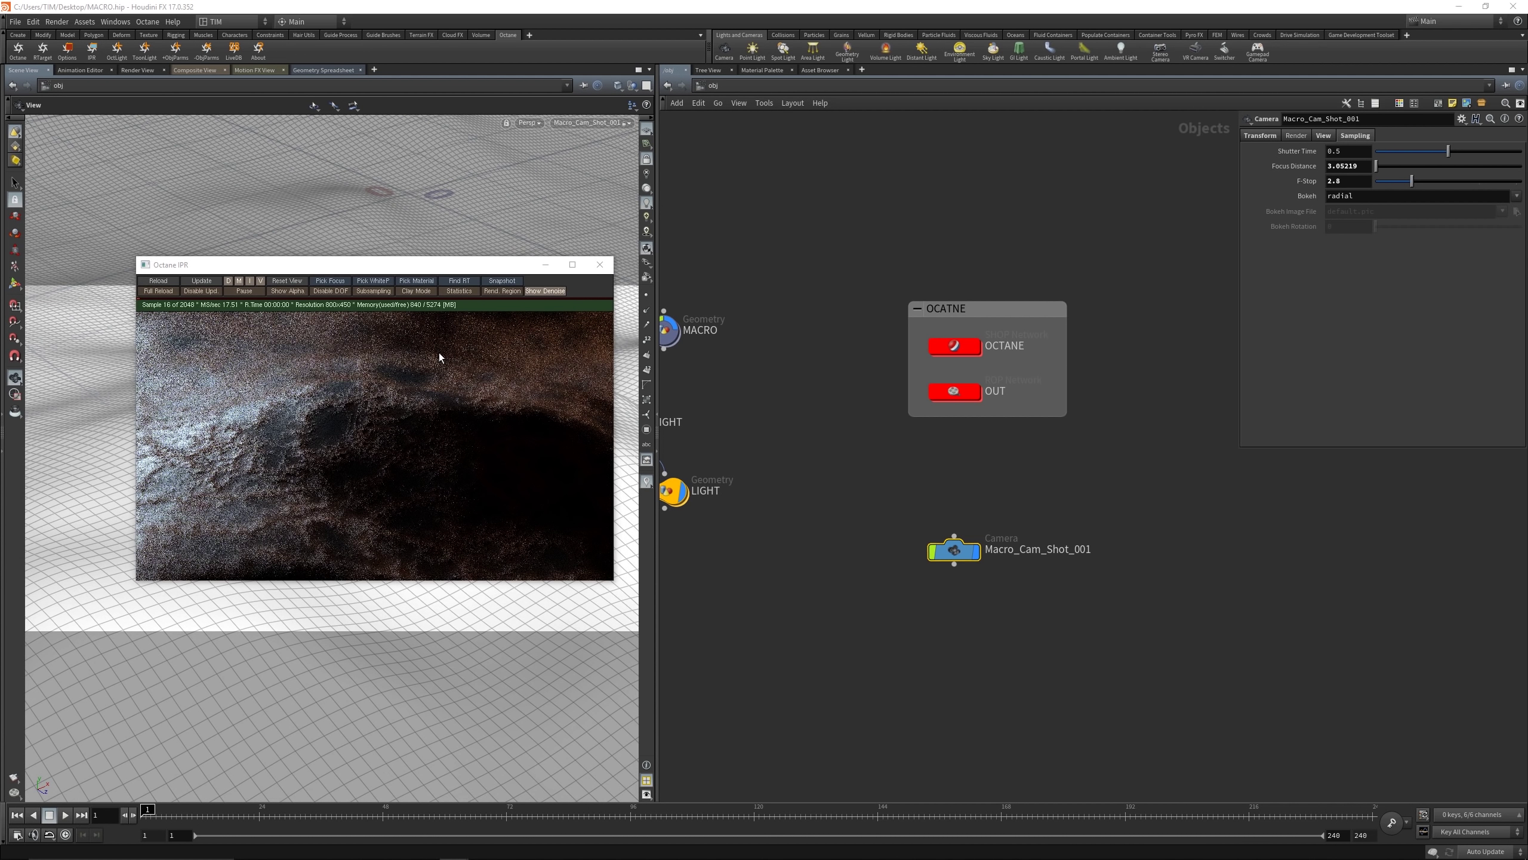
left_click(329, 280)
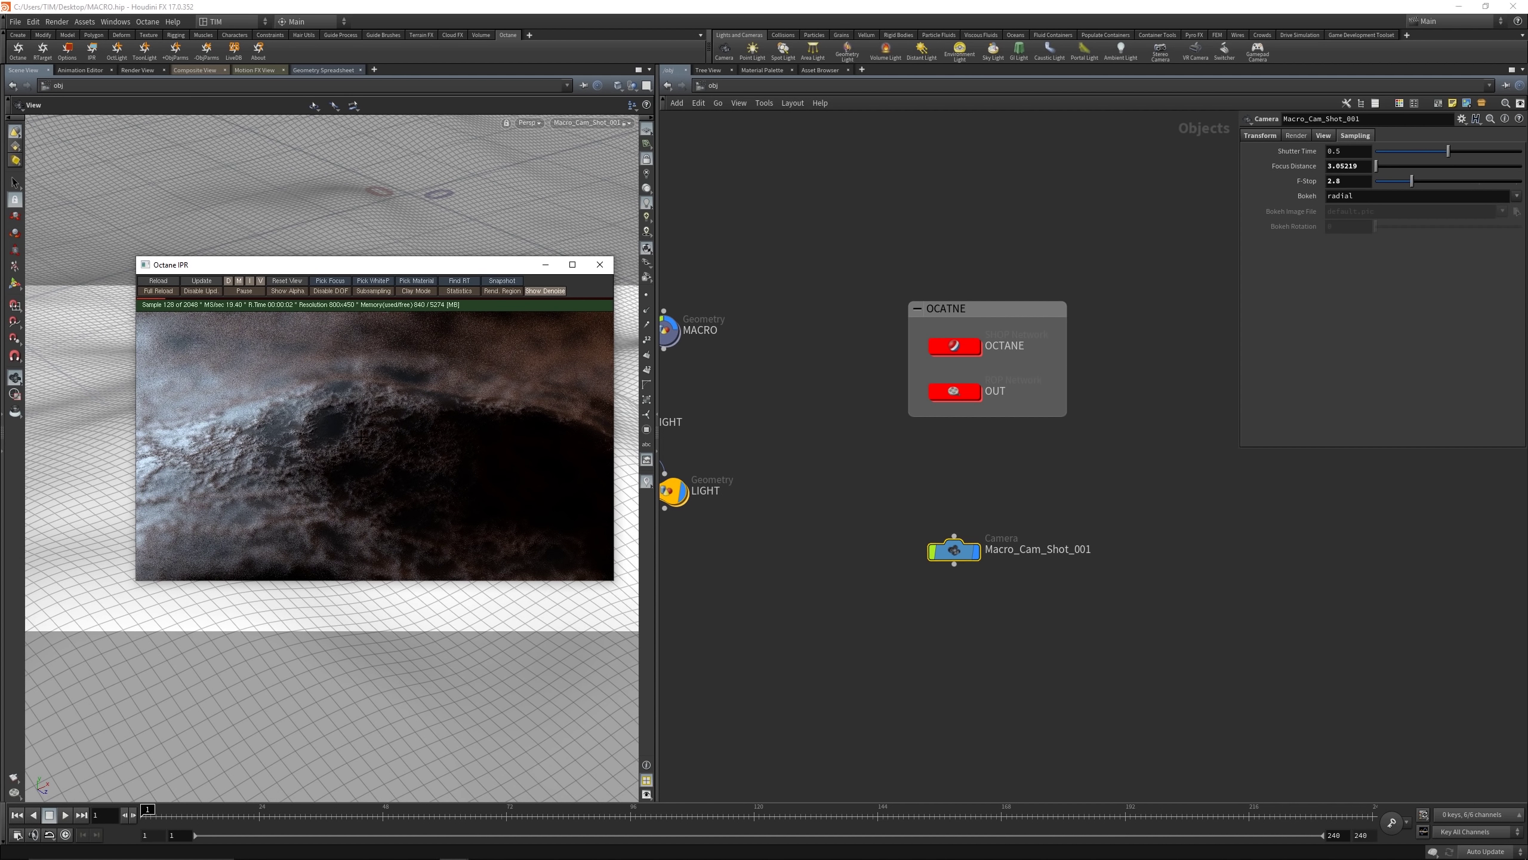
left_click(431, 481)
left_click(858, 386)
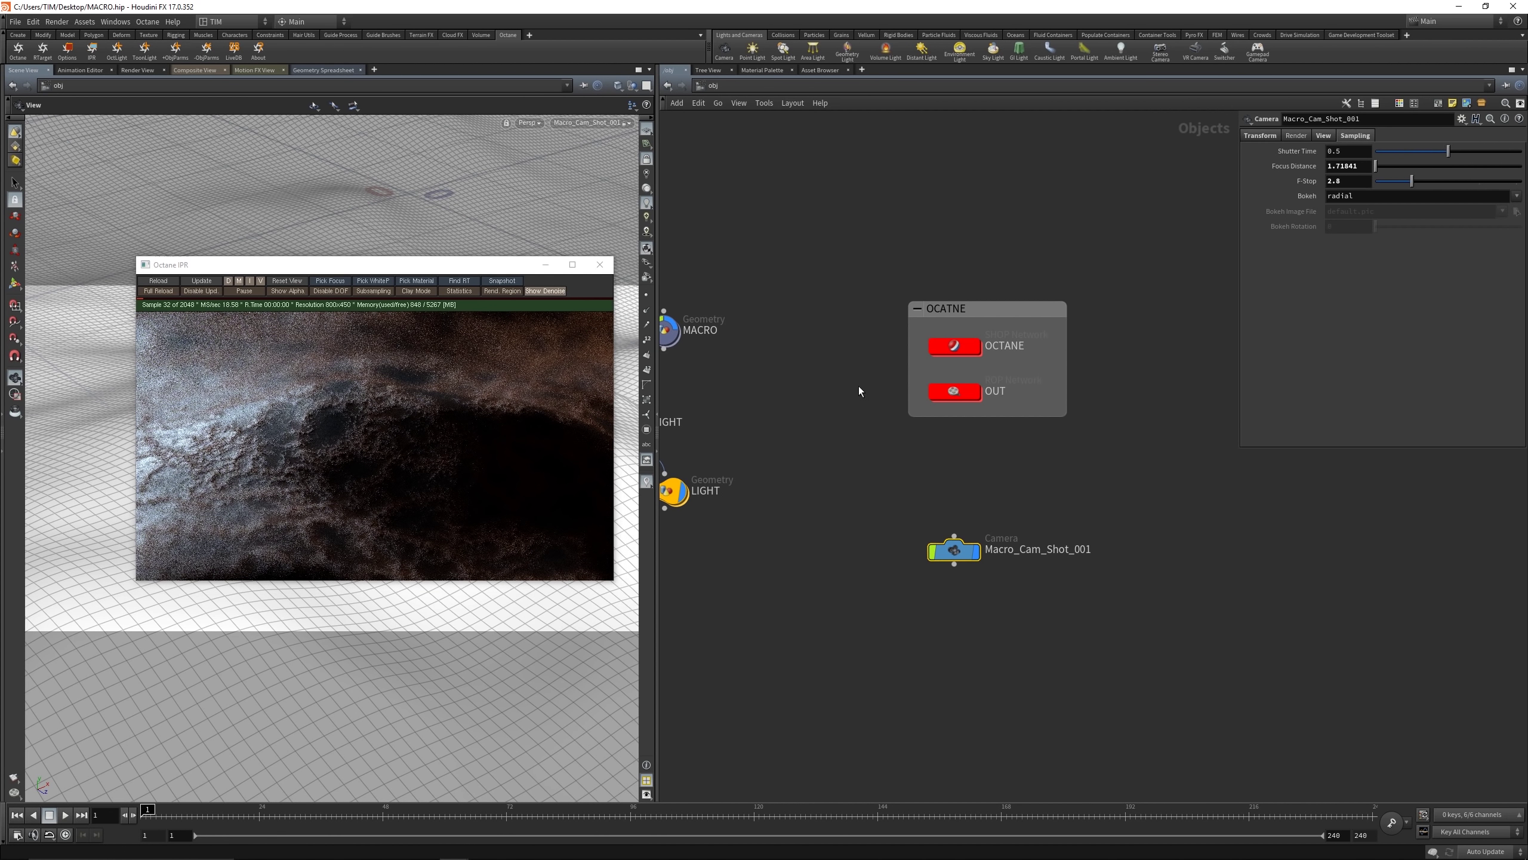
Step: Try a black body color temperature of 5000 on the LIGHT object's emission and settle on 8500
middle_click_drag(693, 470, 788, 460)
left_click(772, 498)
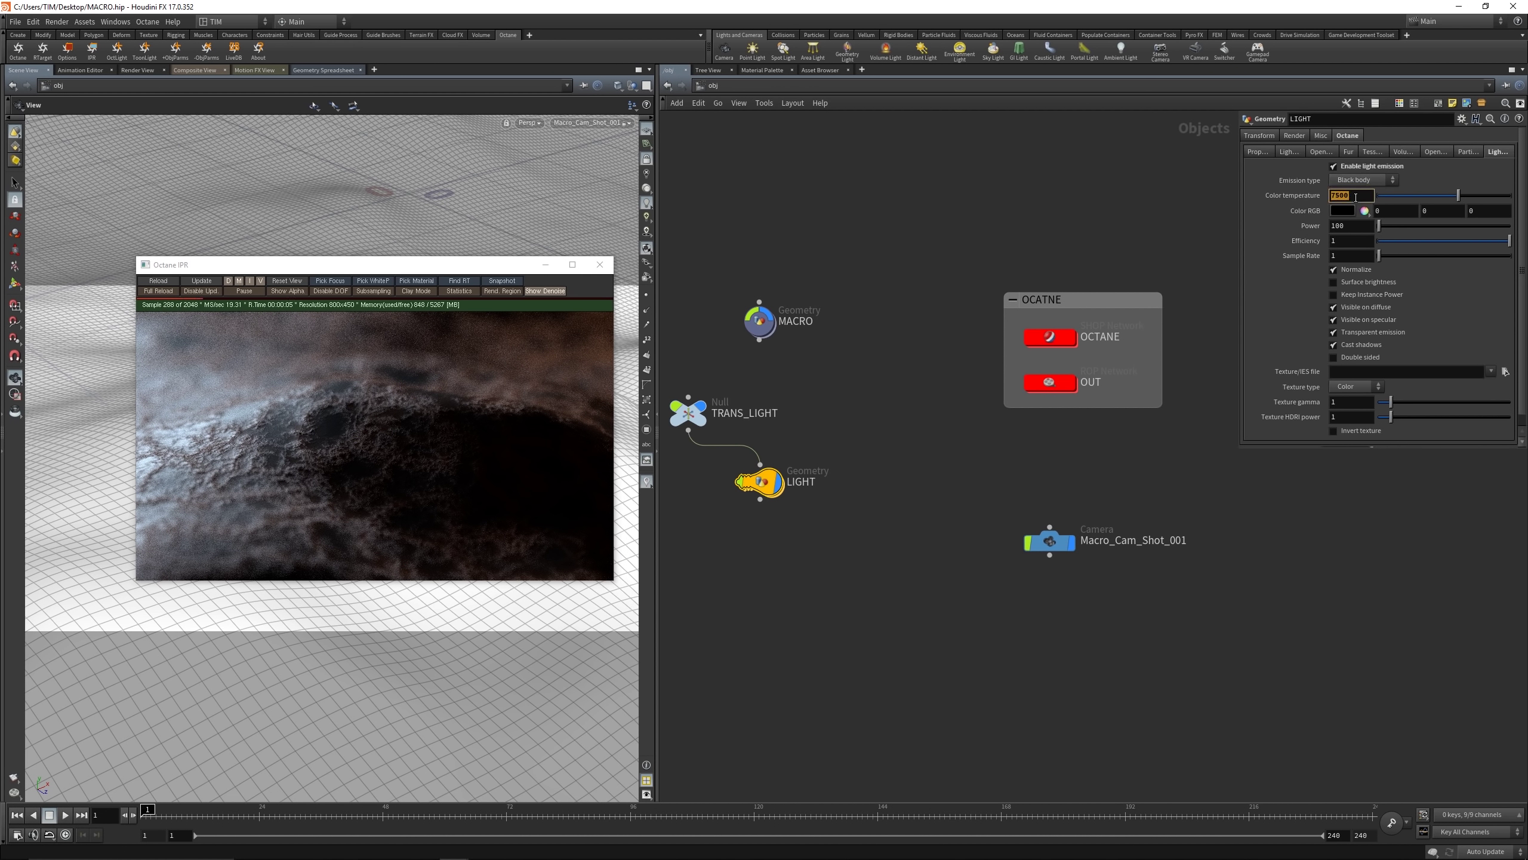
left_click(1355, 197)
type("5000")
key("Return")
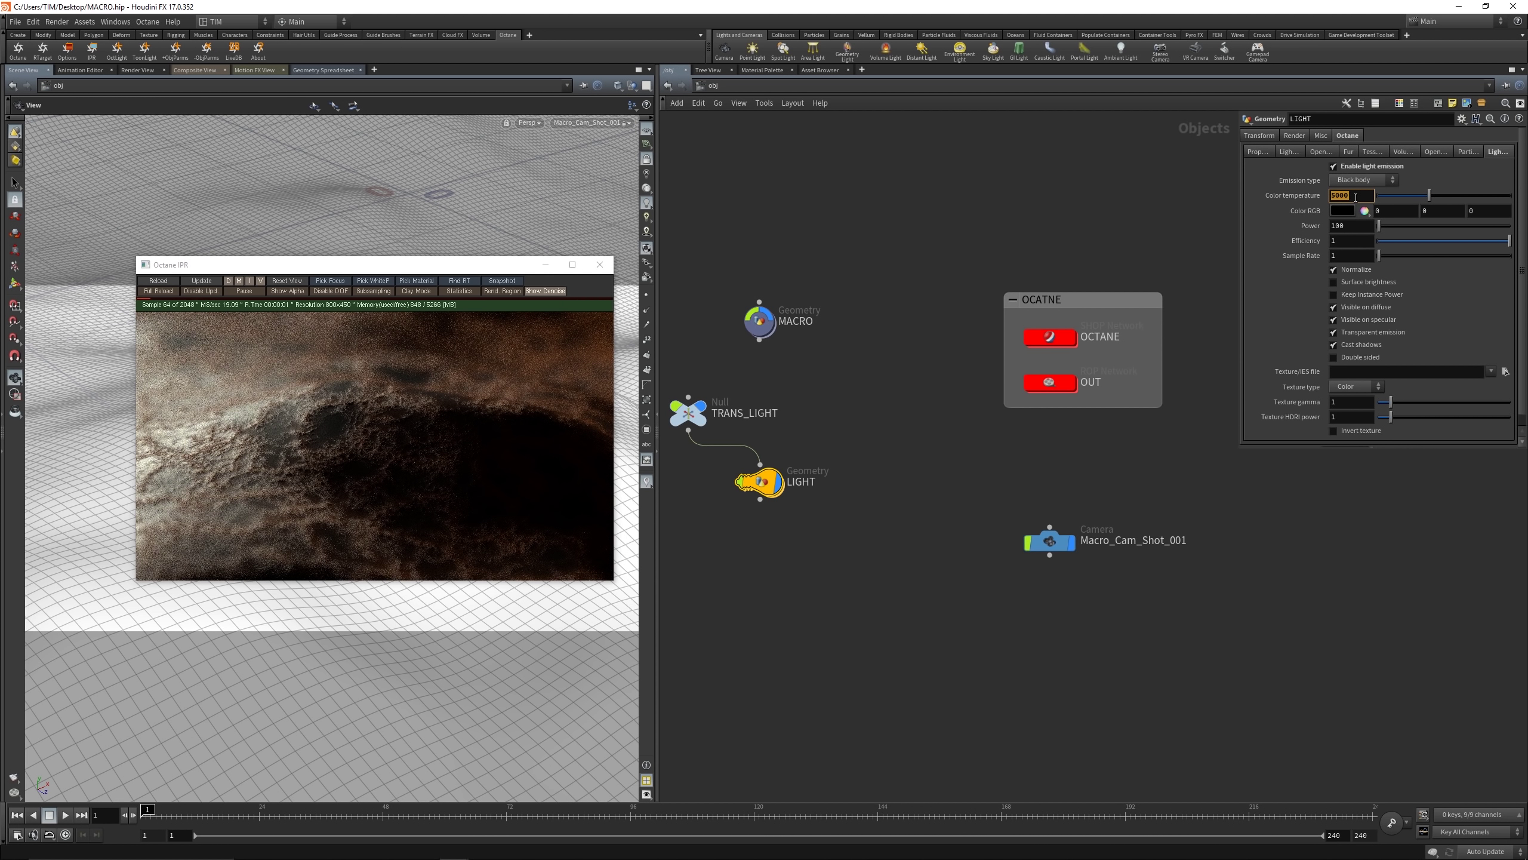
type("8500")
key("Return")
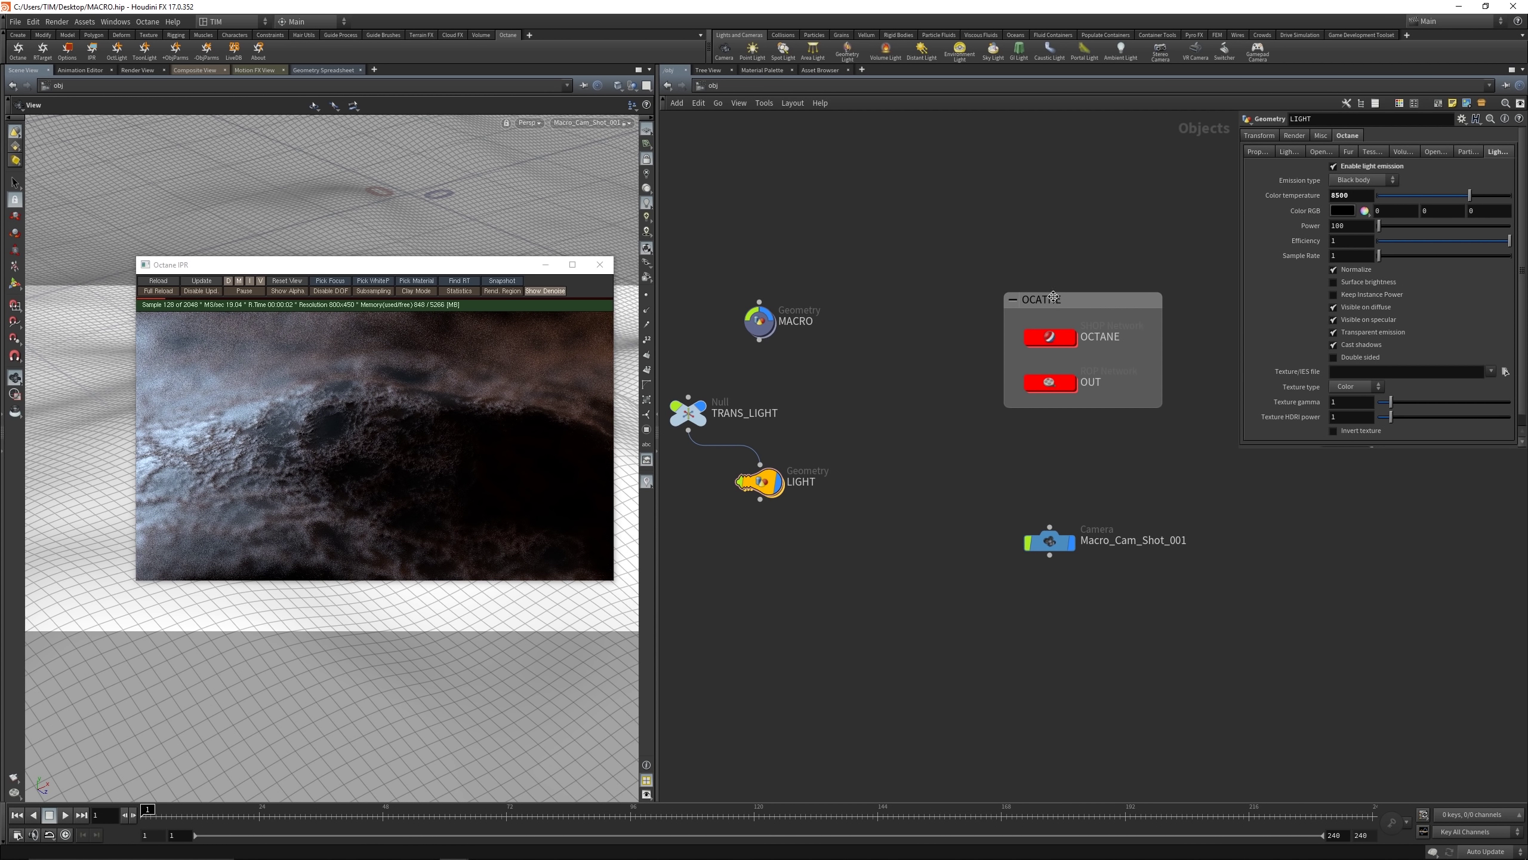
Step: In the OCTANE render target network, try a power of 0.1 on NT_TEX_IMAGE1 and settle on 0.05
double_click(1041, 338)
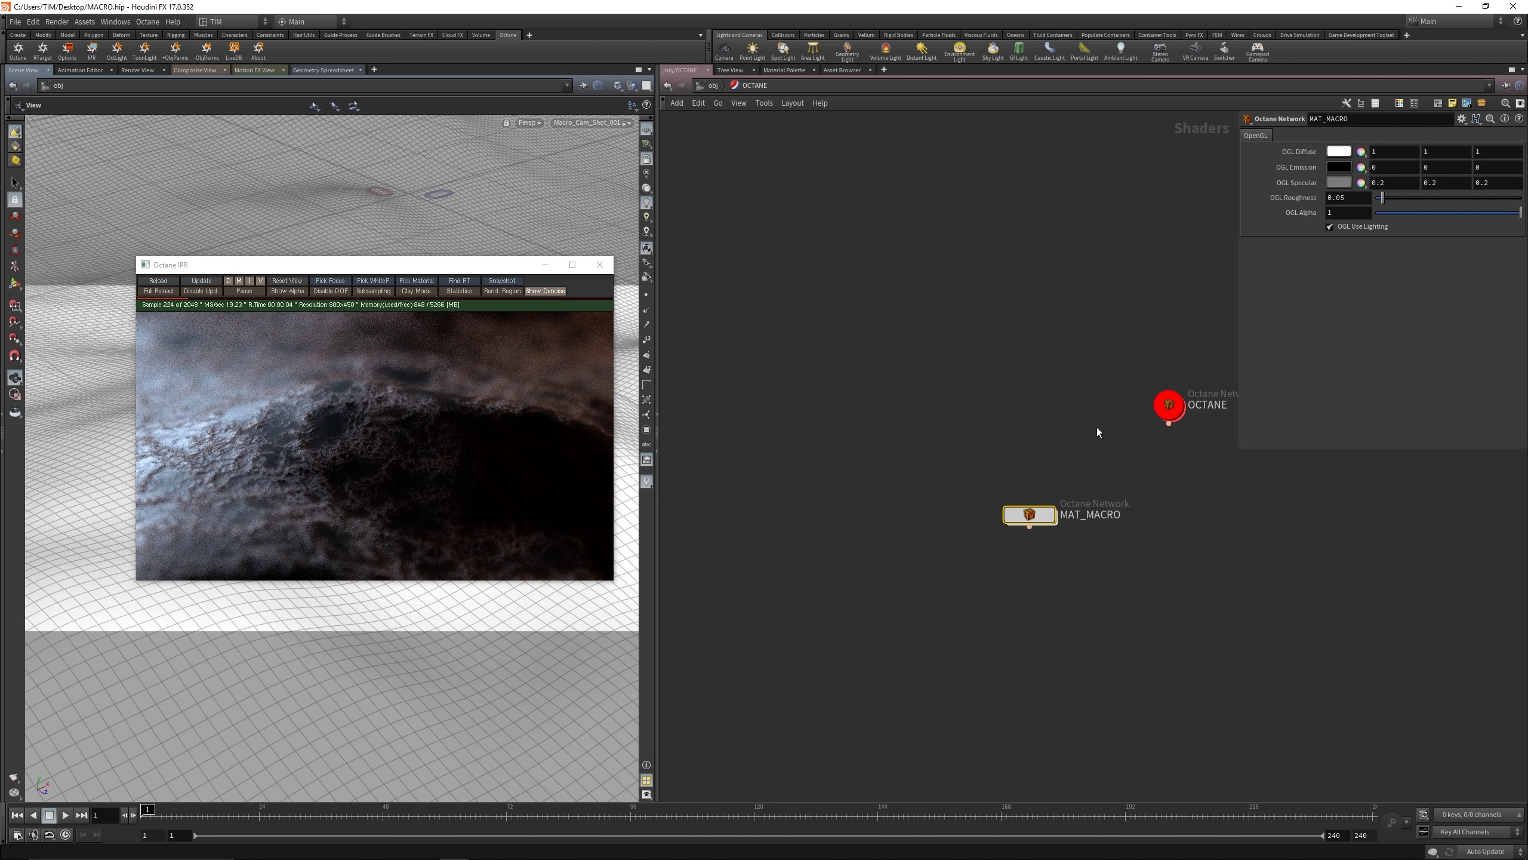
double_click(1168, 410)
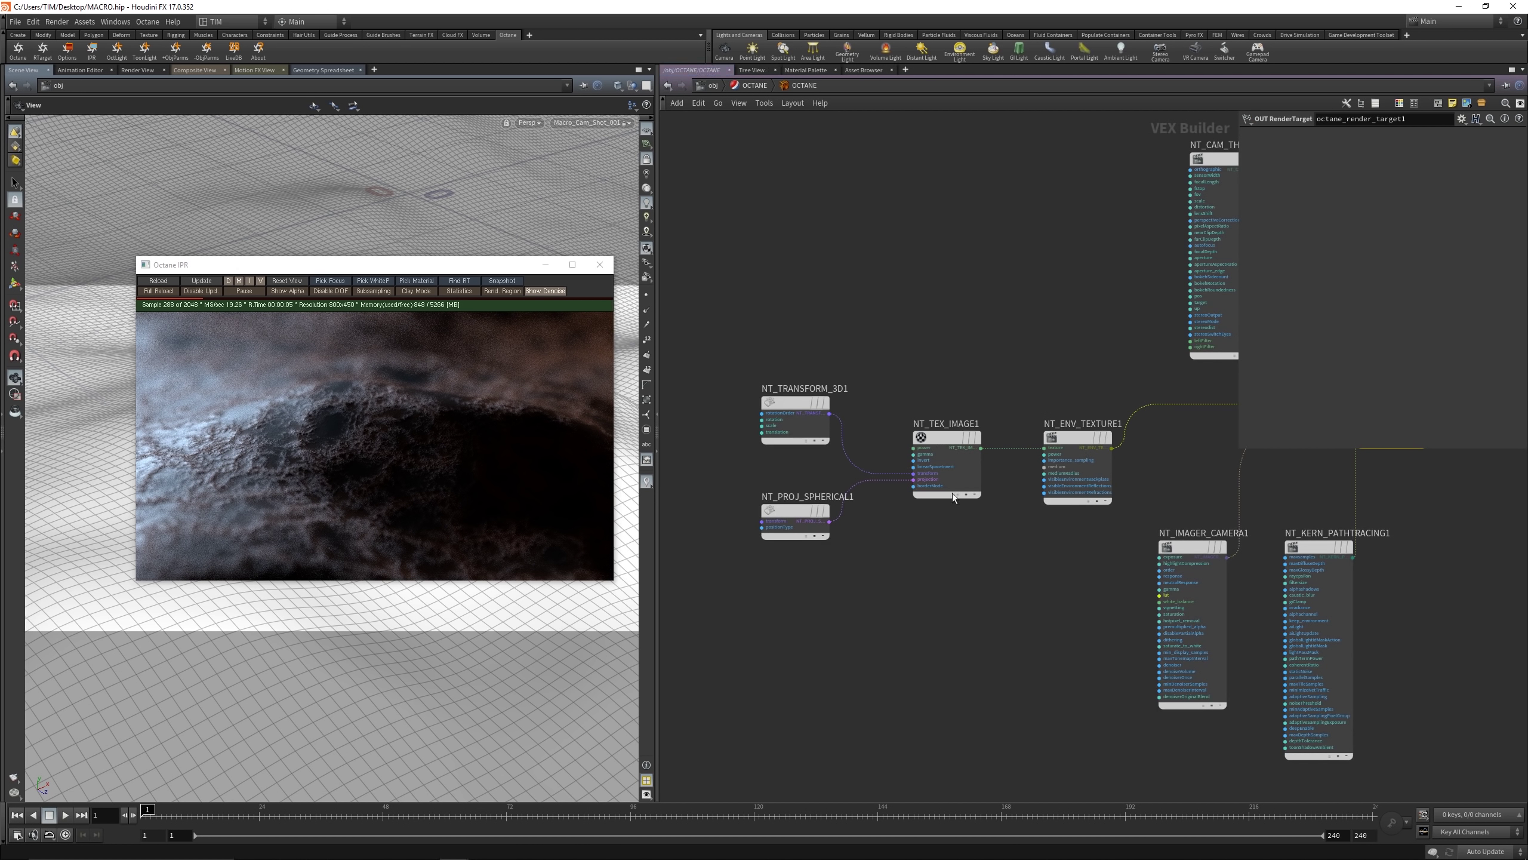
left_click(953, 492)
left_click(1347, 135)
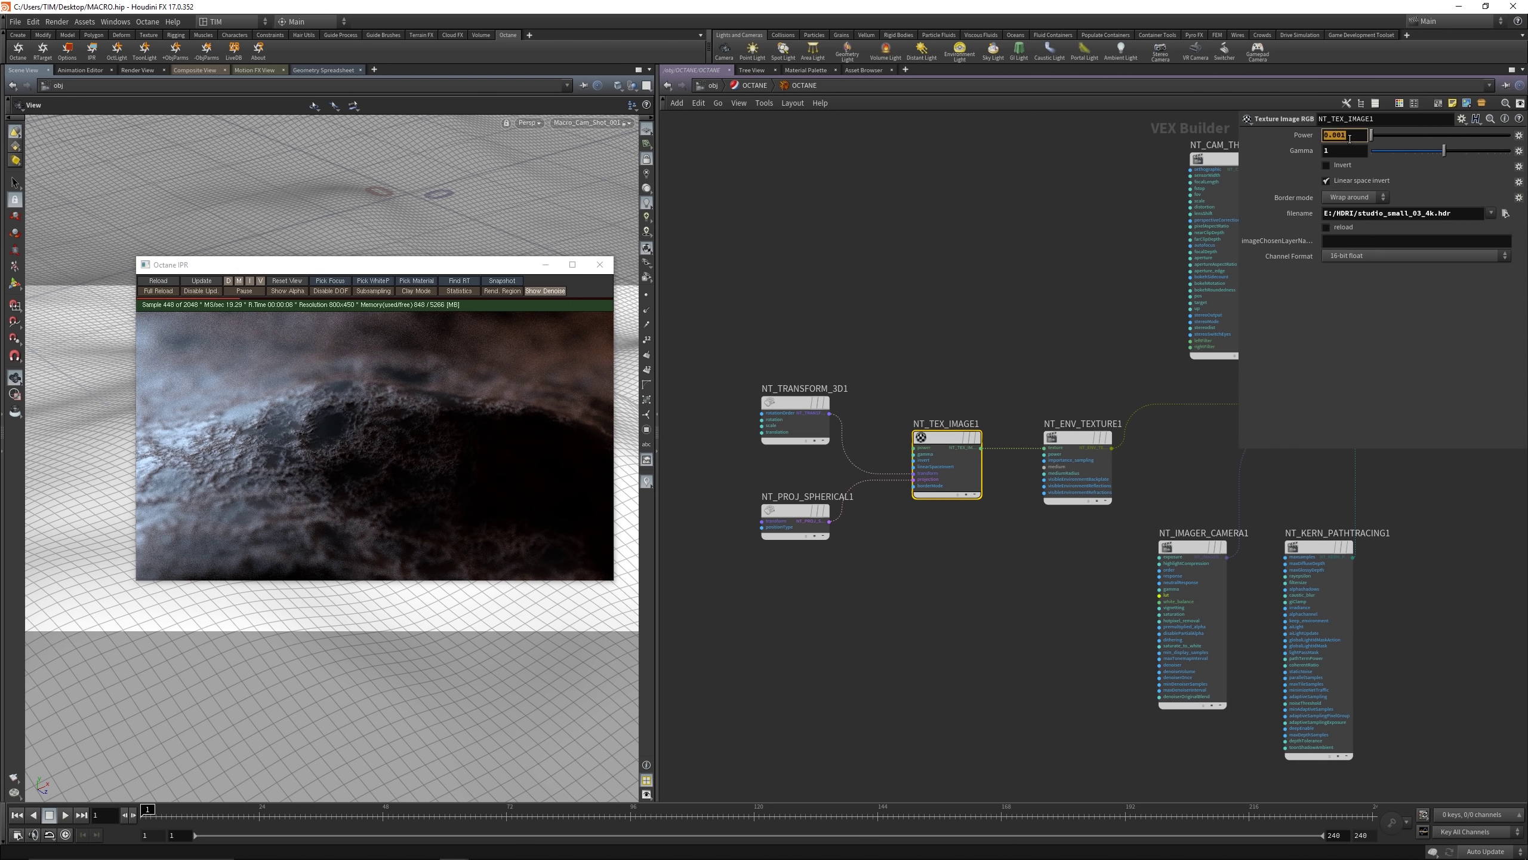
type("0.1")
key("Return")
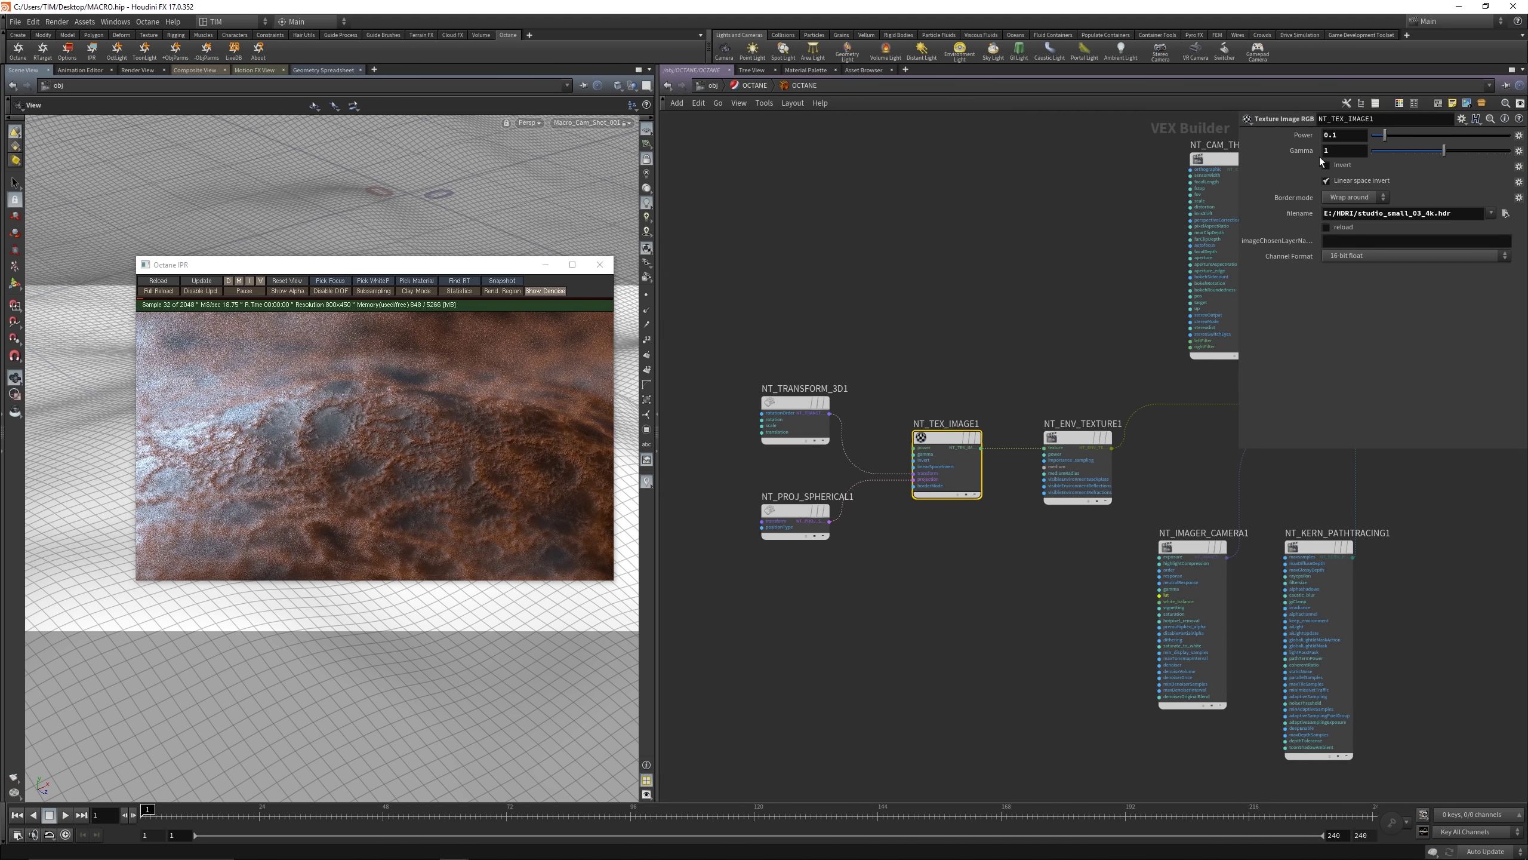
left_click(1339, 134)
type("0.")
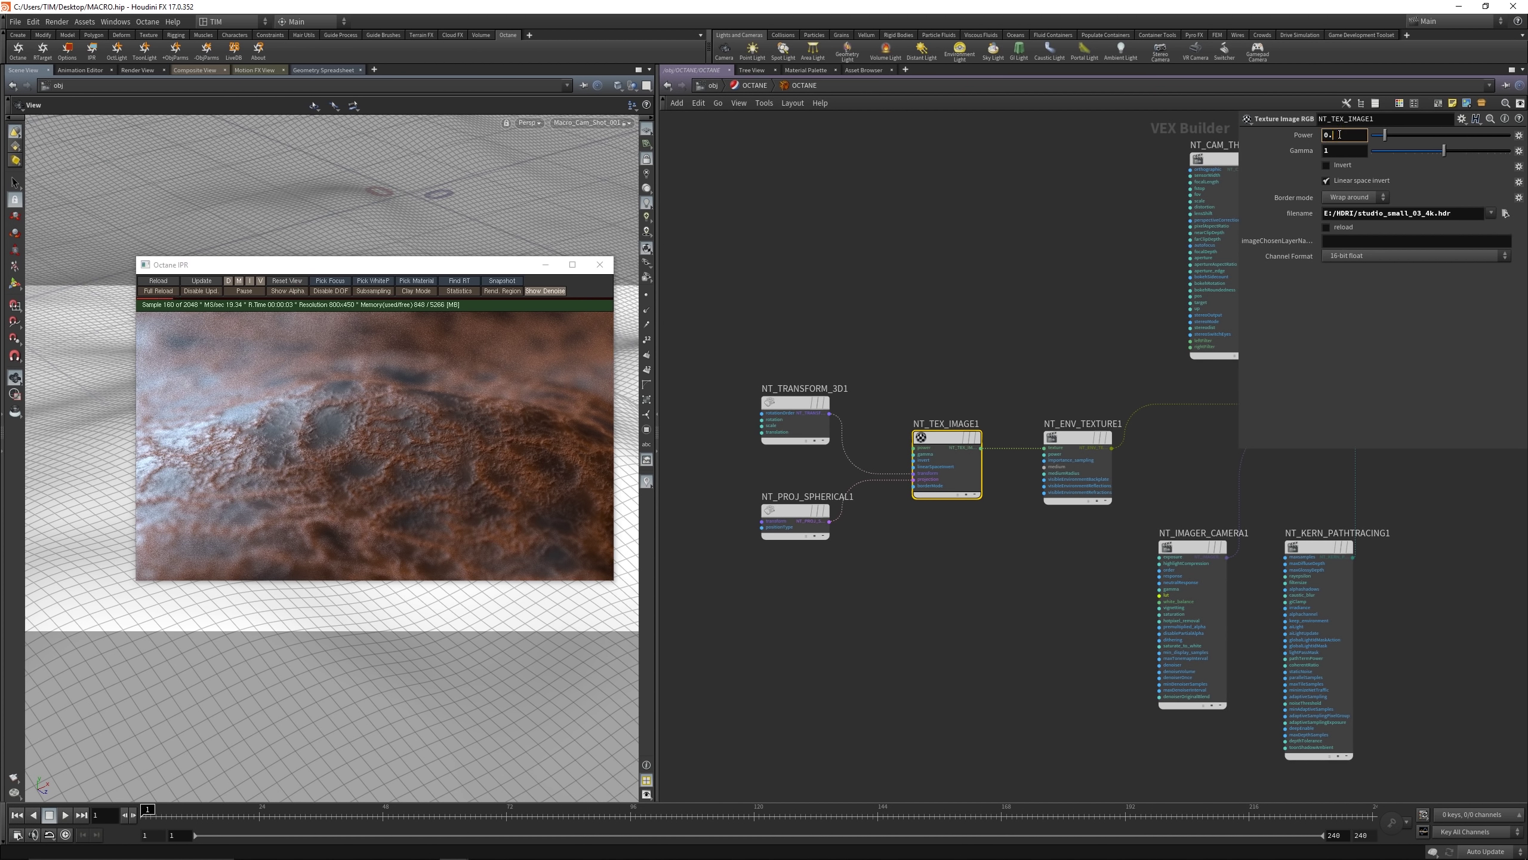
type("05")
key("Return")
Step: Load teufelsberg_lookout_4k.hdr from E:/HDRI as the environment image of NT_TEX_IMAGE1
left_click(1505, 213)
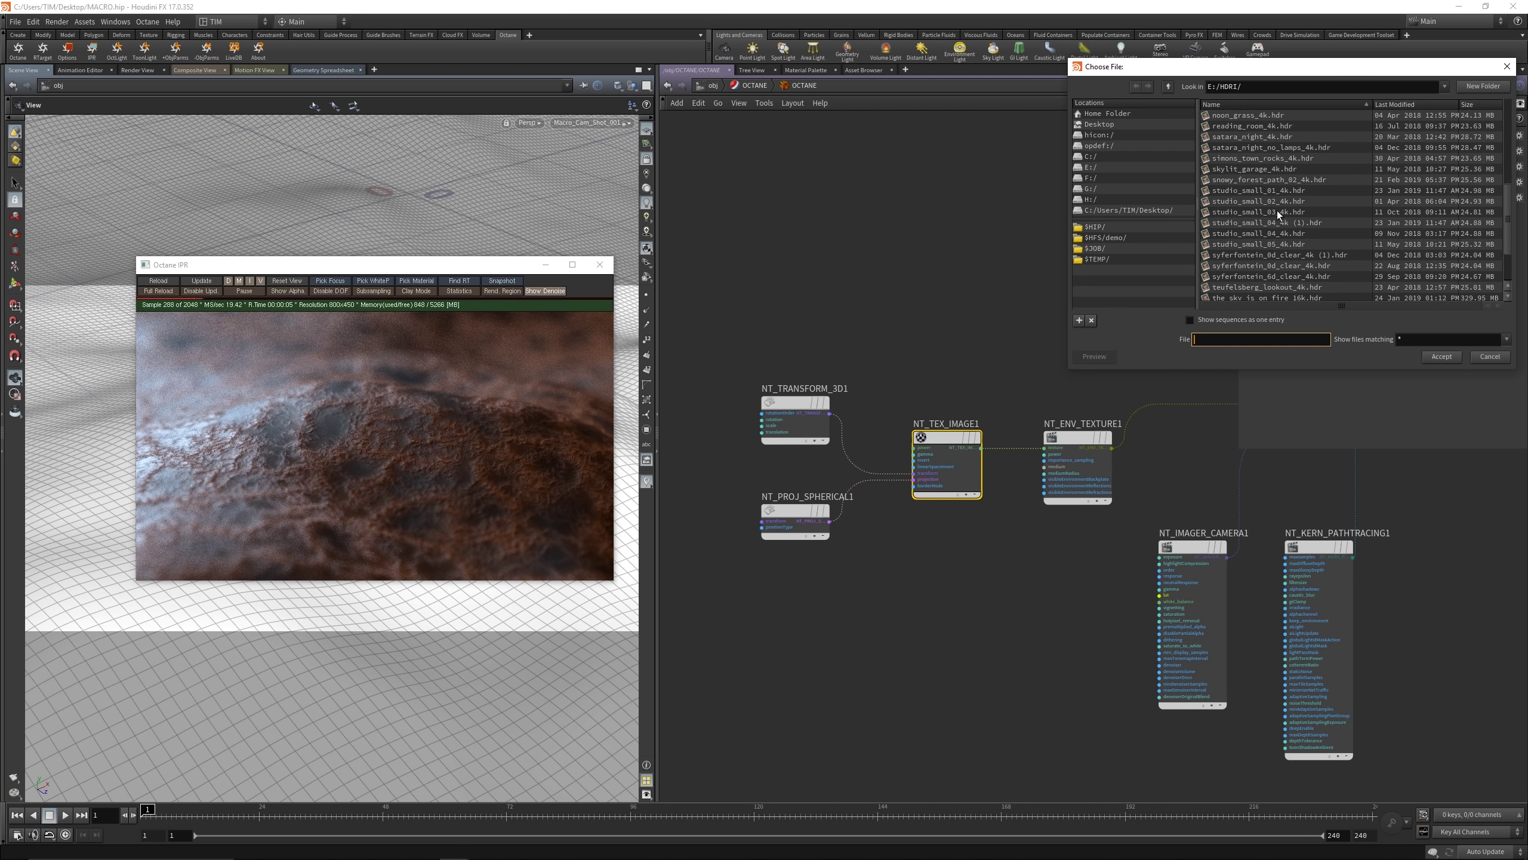
scroll(1245, 208, "up", 2)
scroll(1250, 173, "up", 1)
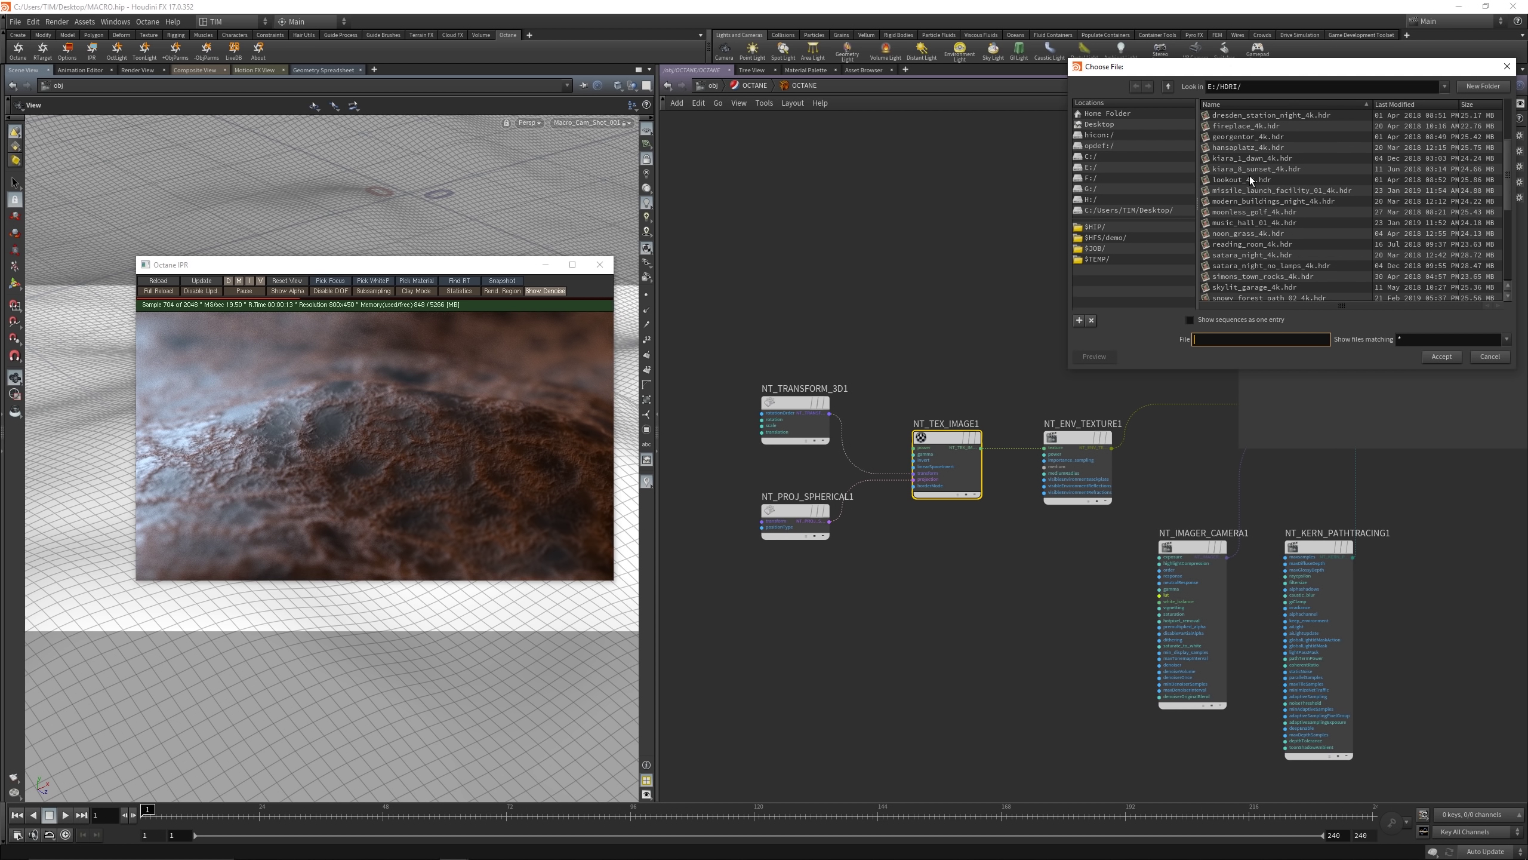
scroll(1243, 263, "down", 2)
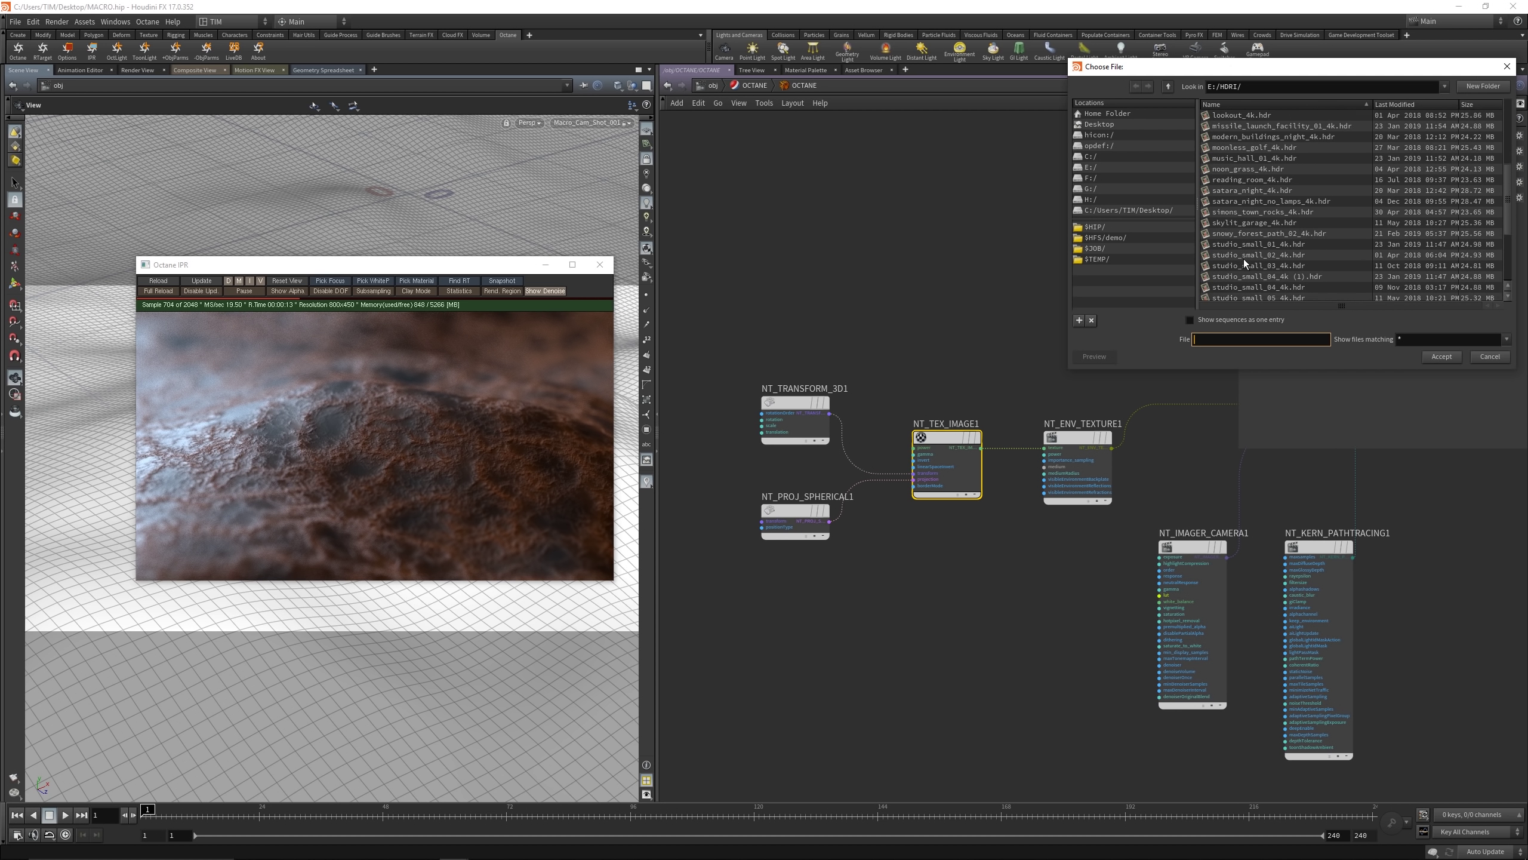
scroll(1244, 258, "down", 4)
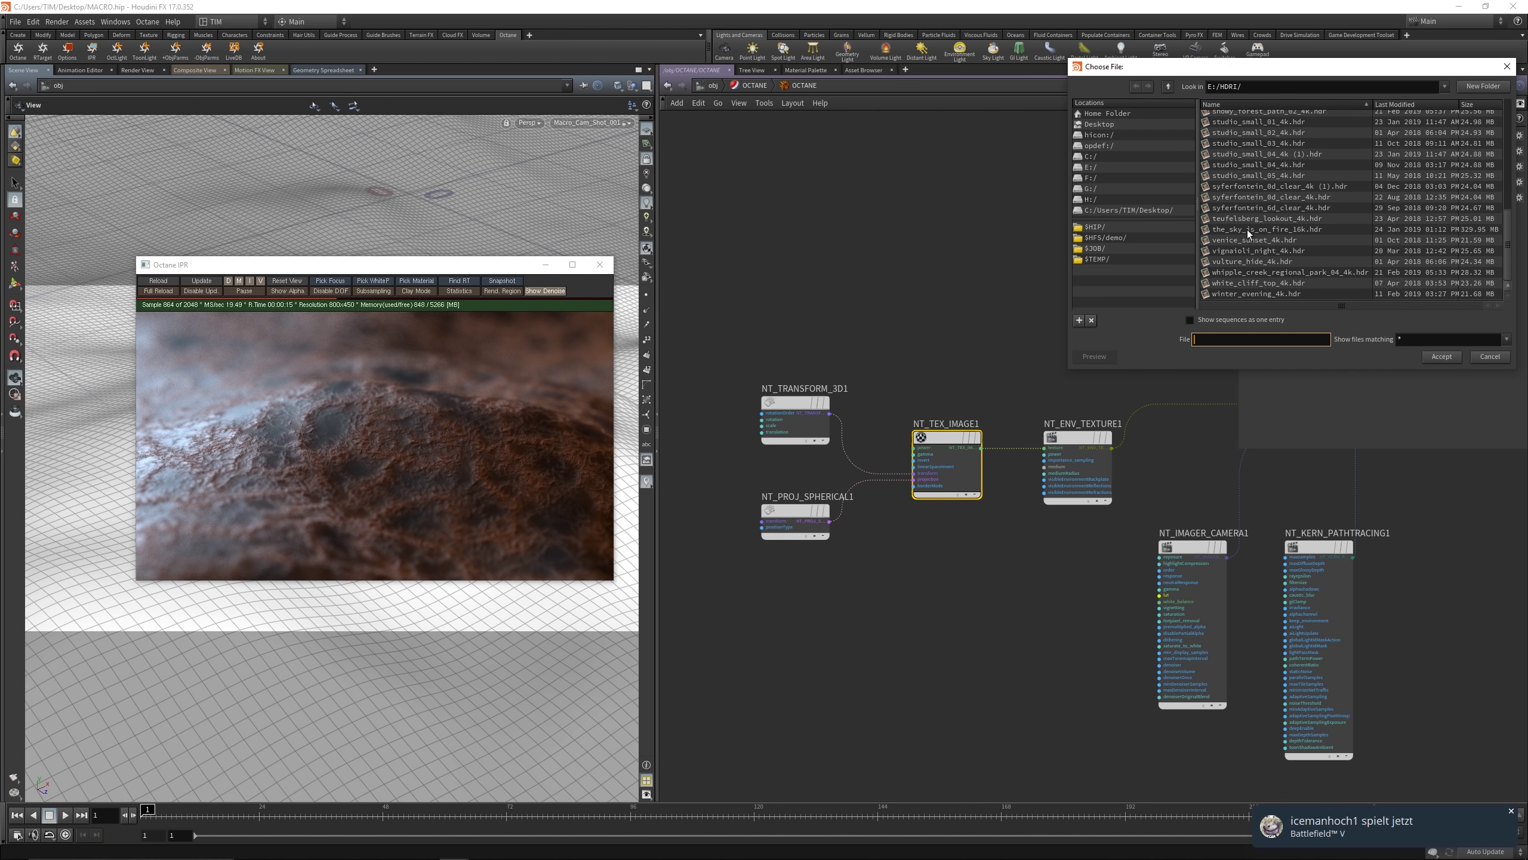
double_click(1246, 220)
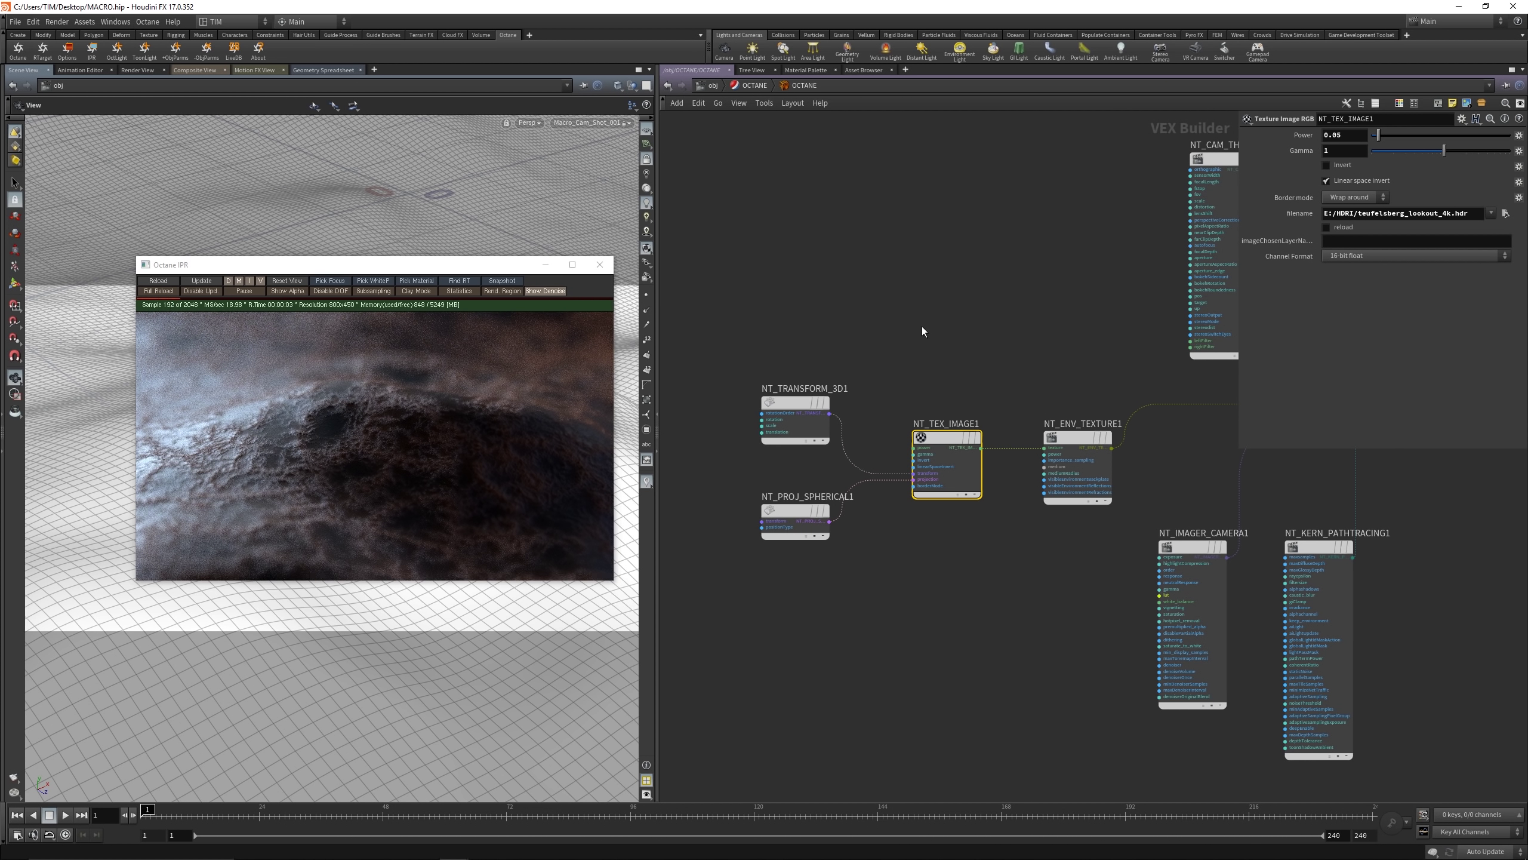
Step: Reset the first translation value of NT_TRANSFORM_3D1 to 0
left_click(782, 400)
left_click(1348, 182)
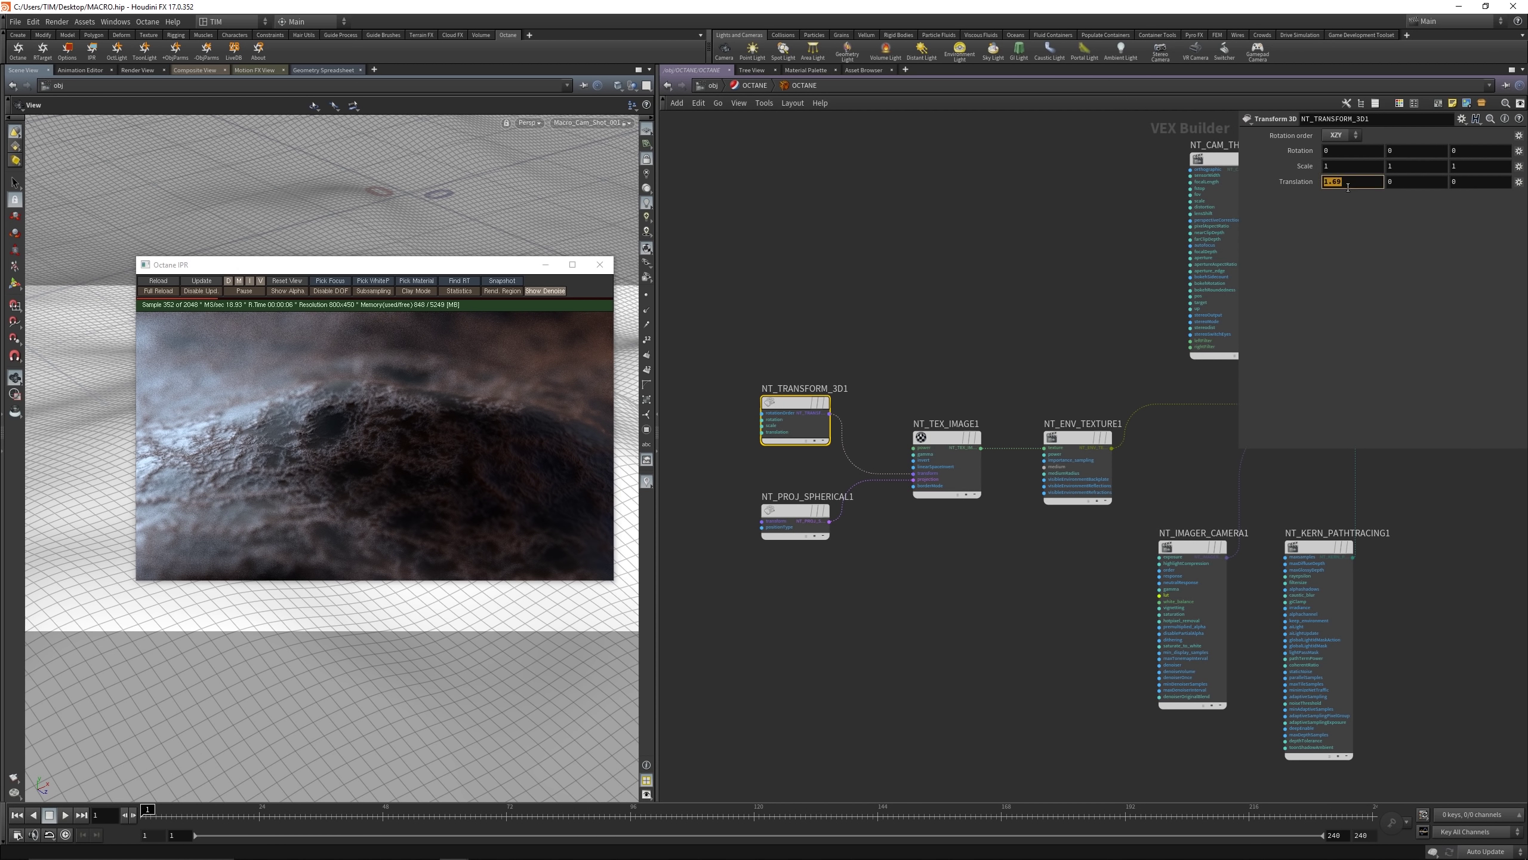
type("0")
key("Return")
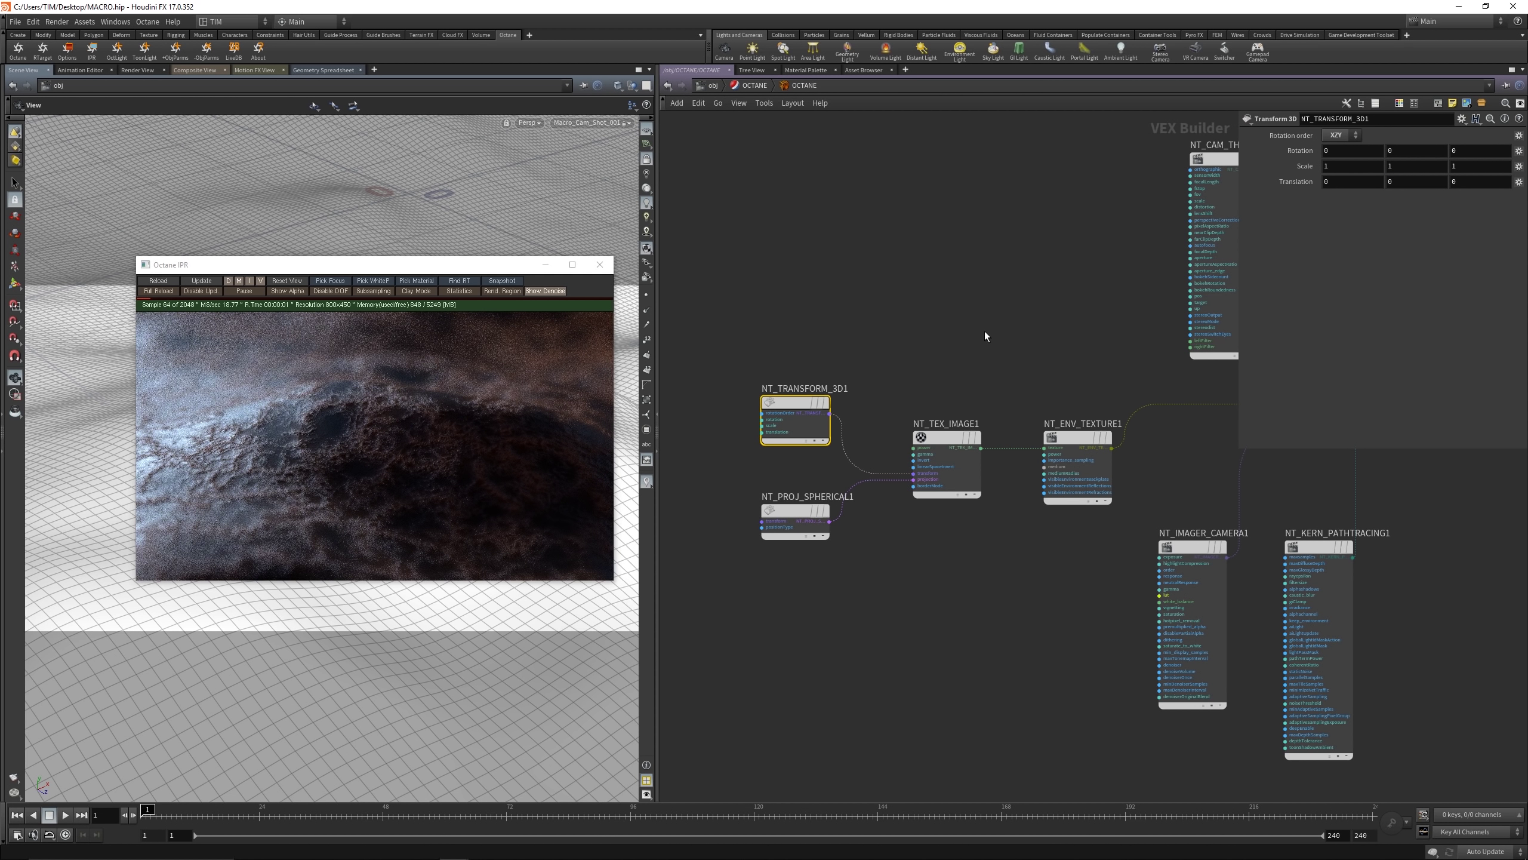
Step: Switch off the TRANS_LIGHT and LIGHT objects at the object level, leaving only the HDRI environment to light the terrain
left_click(710, 85)
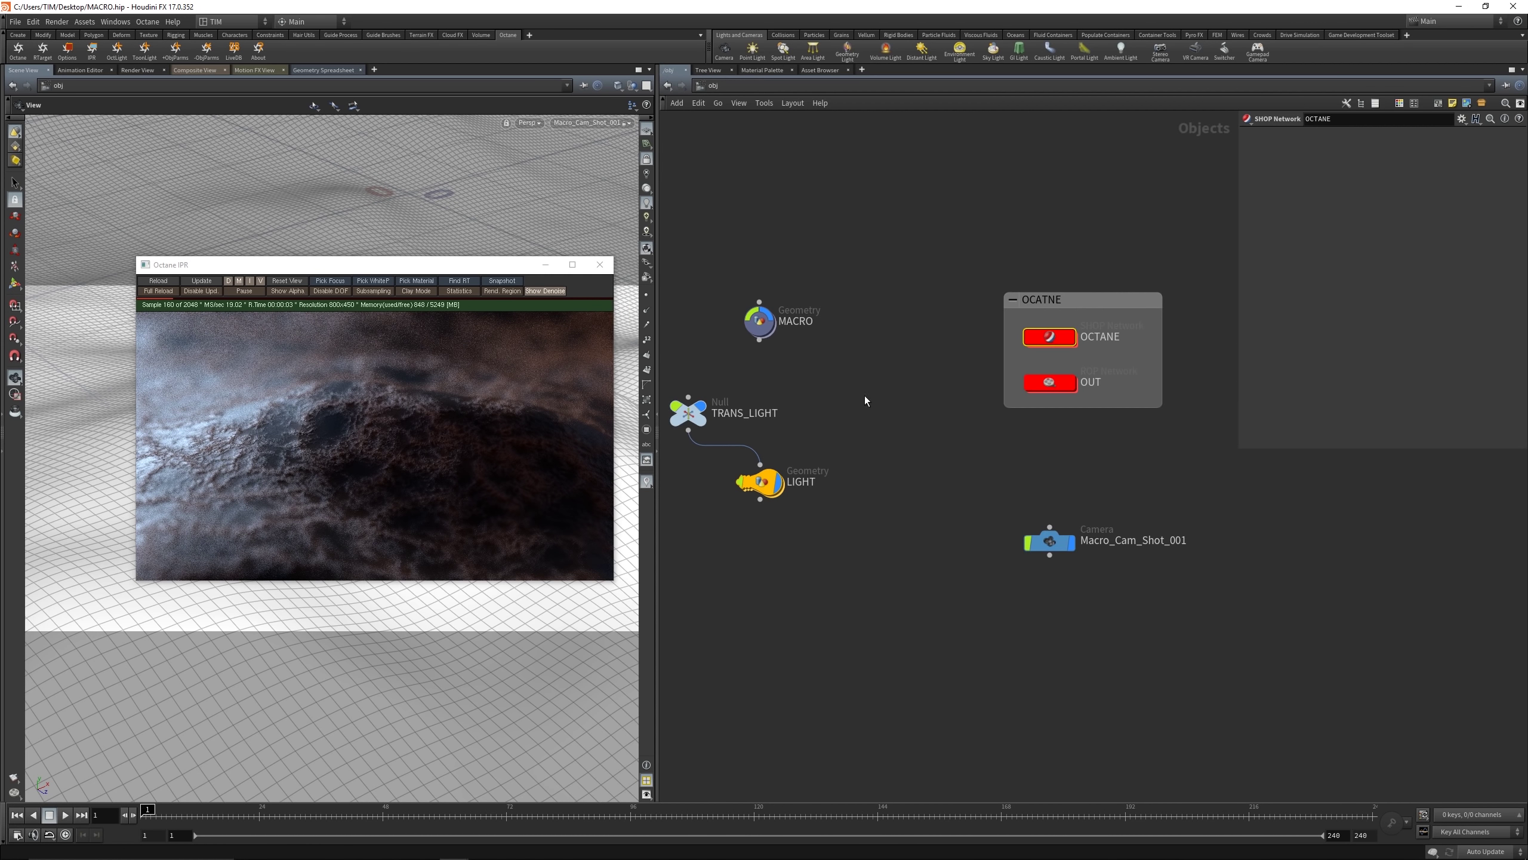
left_click_drag(661, 555, 886, 382)
key("ctrl+z")
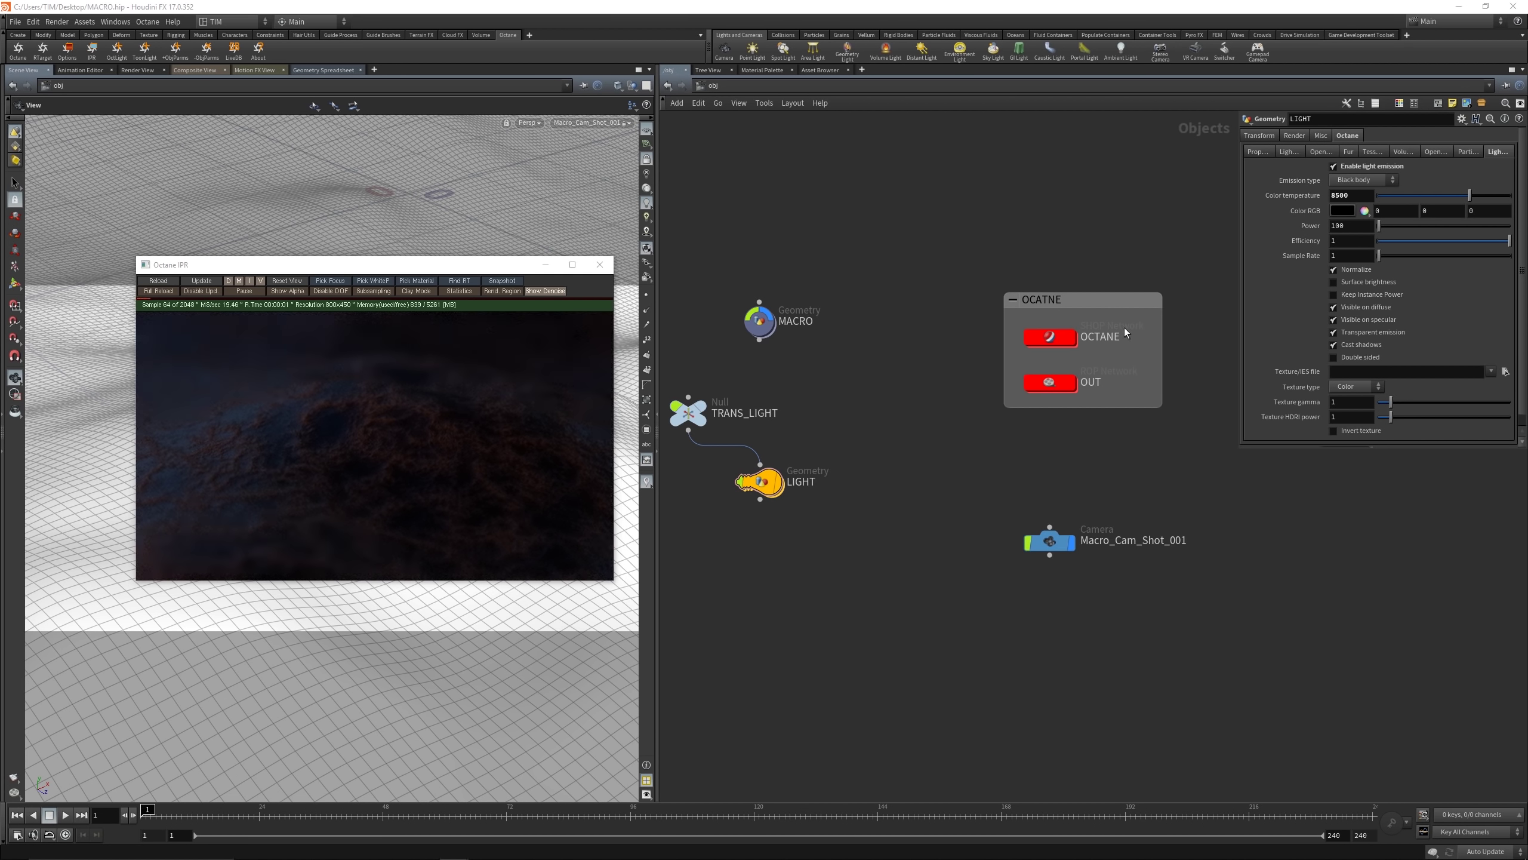
Step: Set the power of the HDRI environment texture NT_TEX_IMAGE1 to 1 and examine the surface detail in the render preview
double_click(1062, 339)
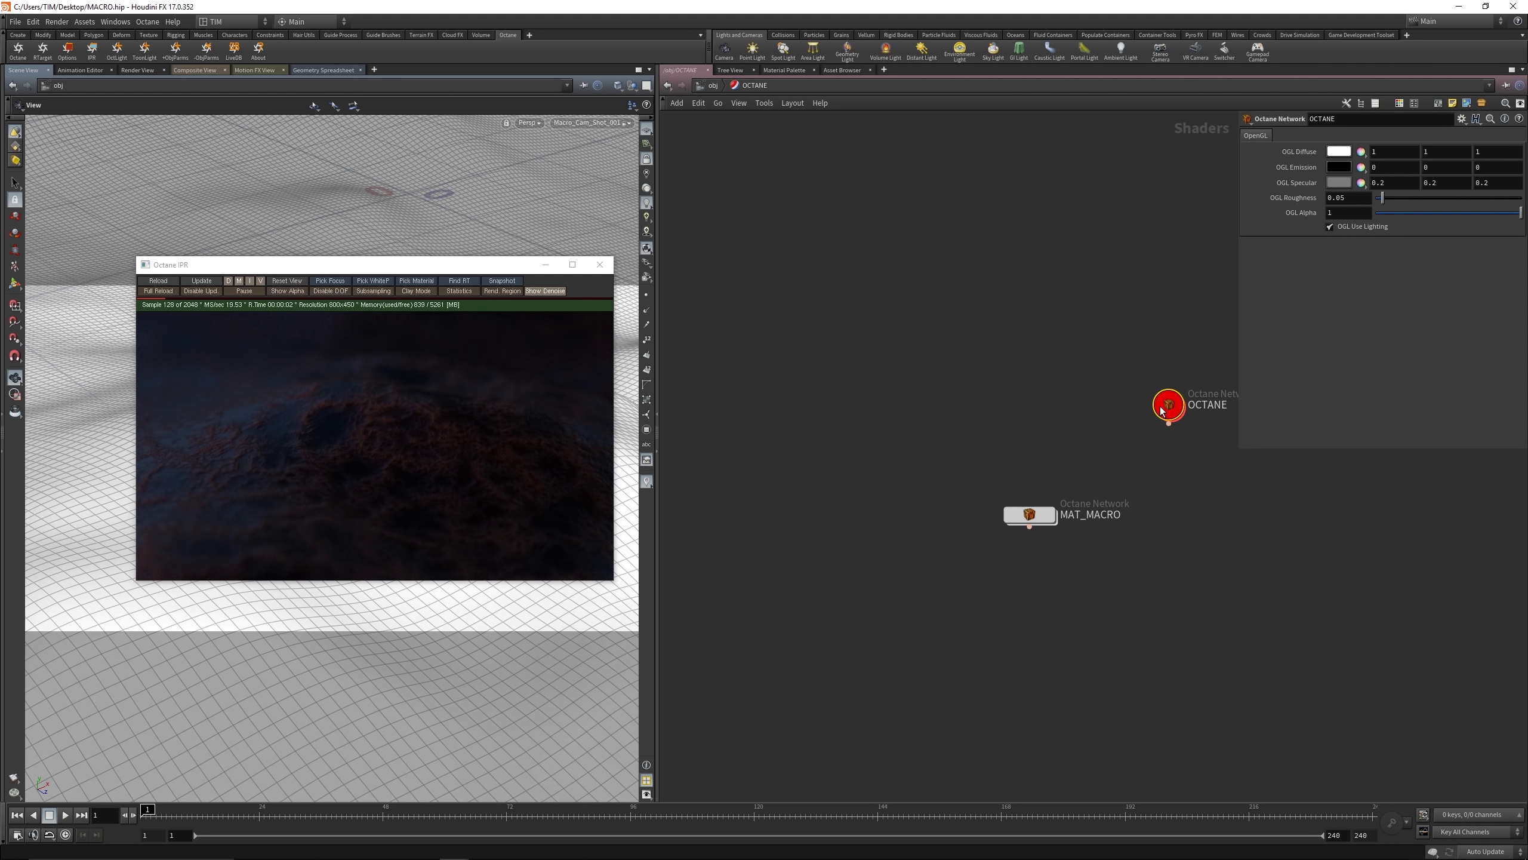
double_click(1161, 408)
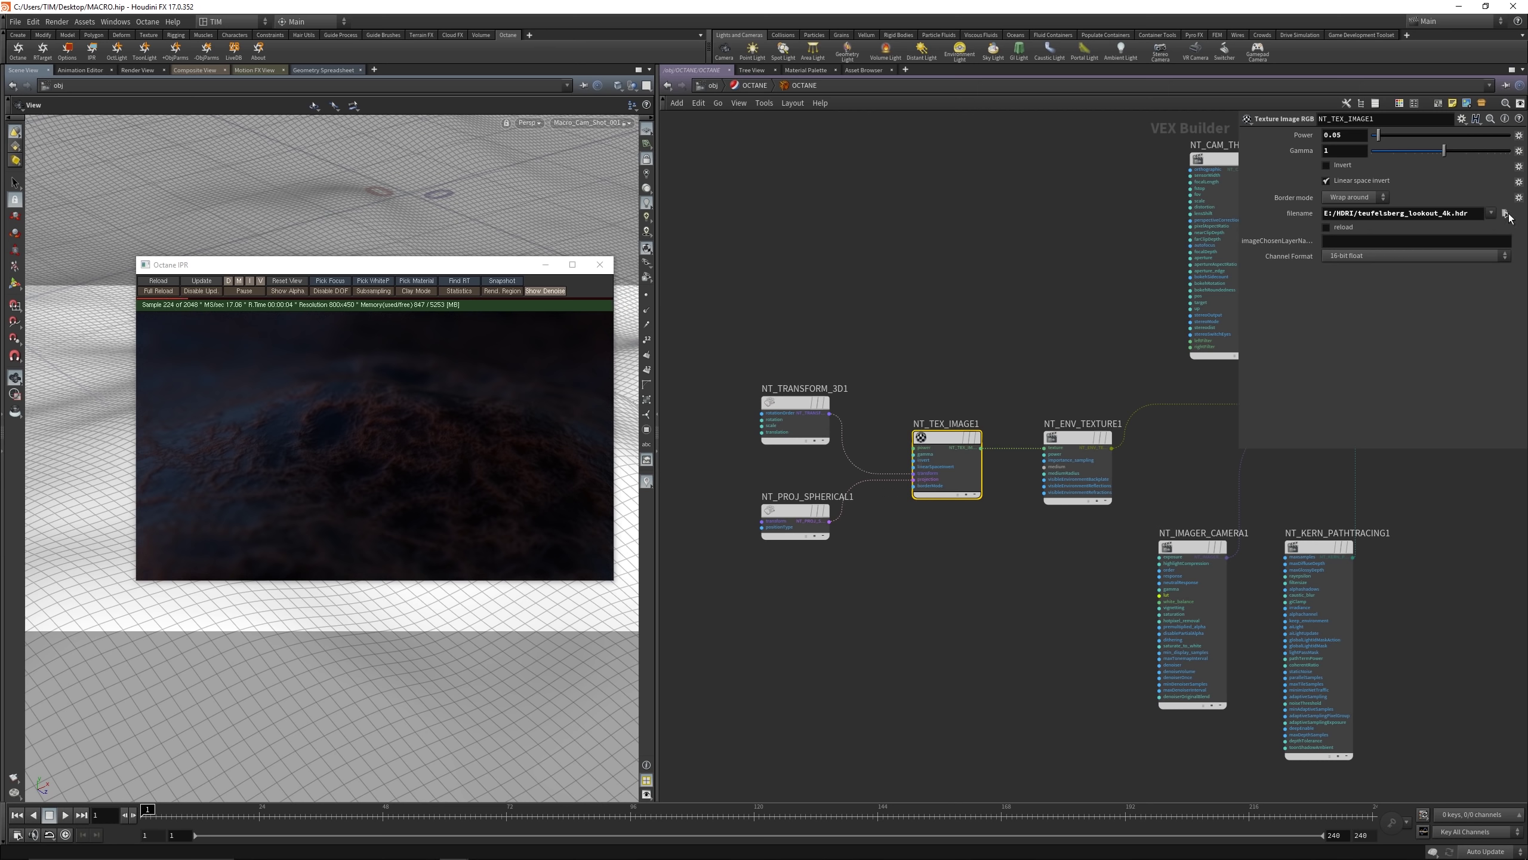
left_click(1505, 213)
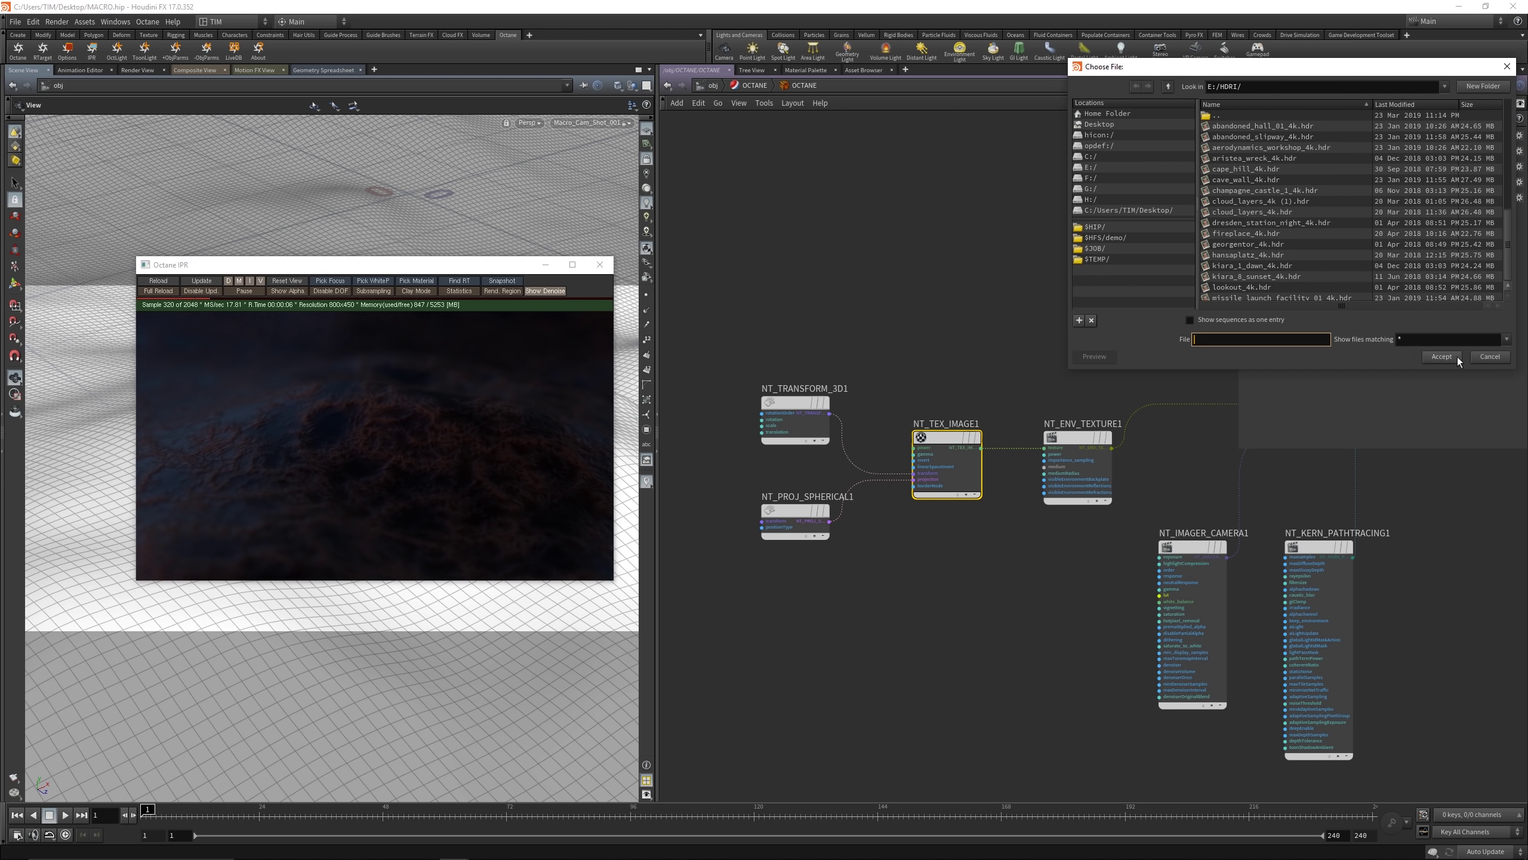
left_click(1483, 353)
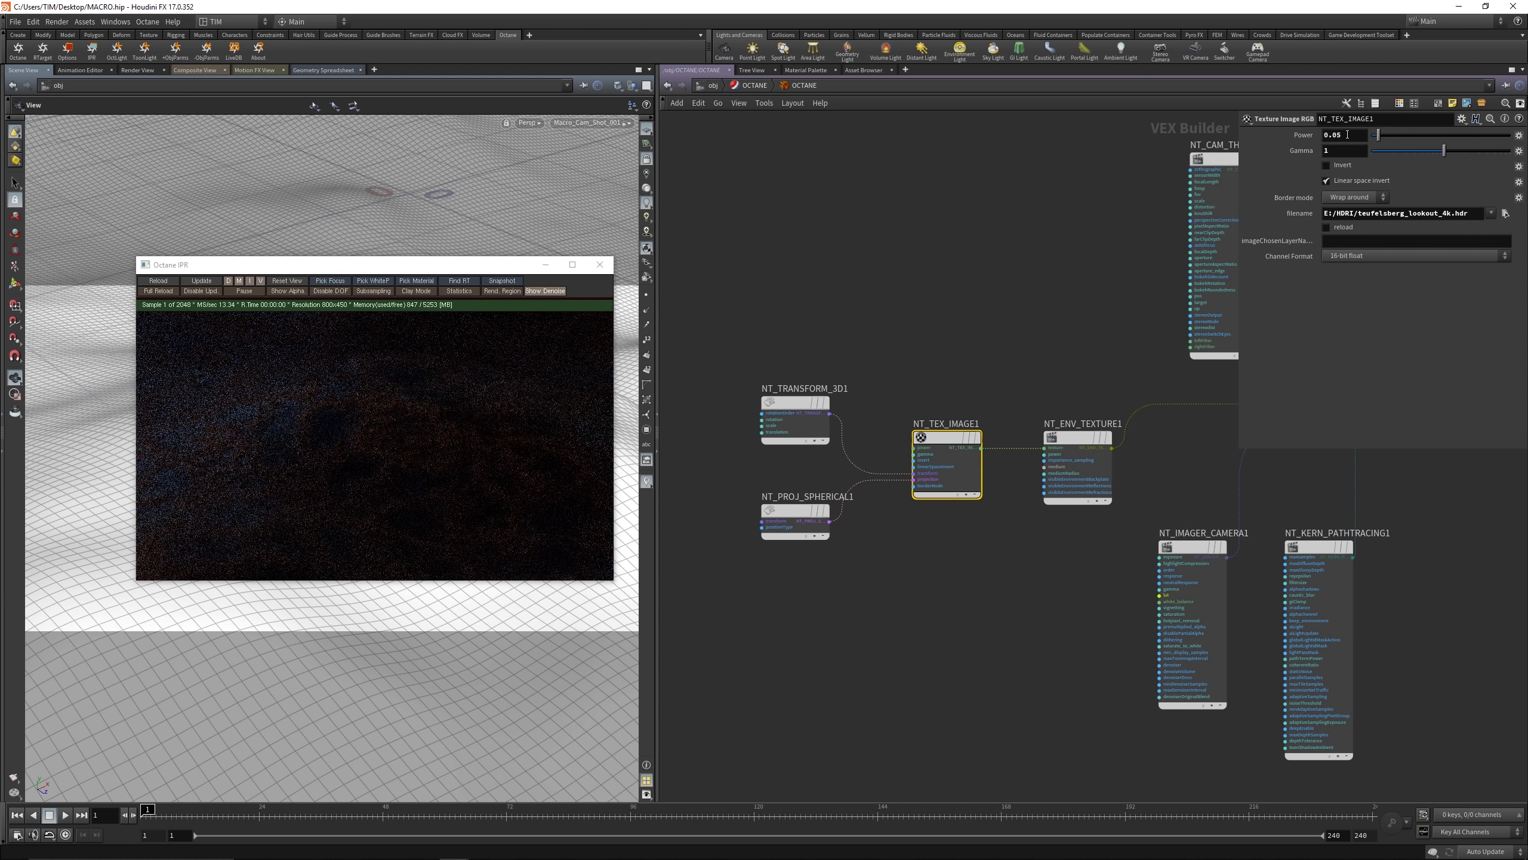
type("1")
key("Return")
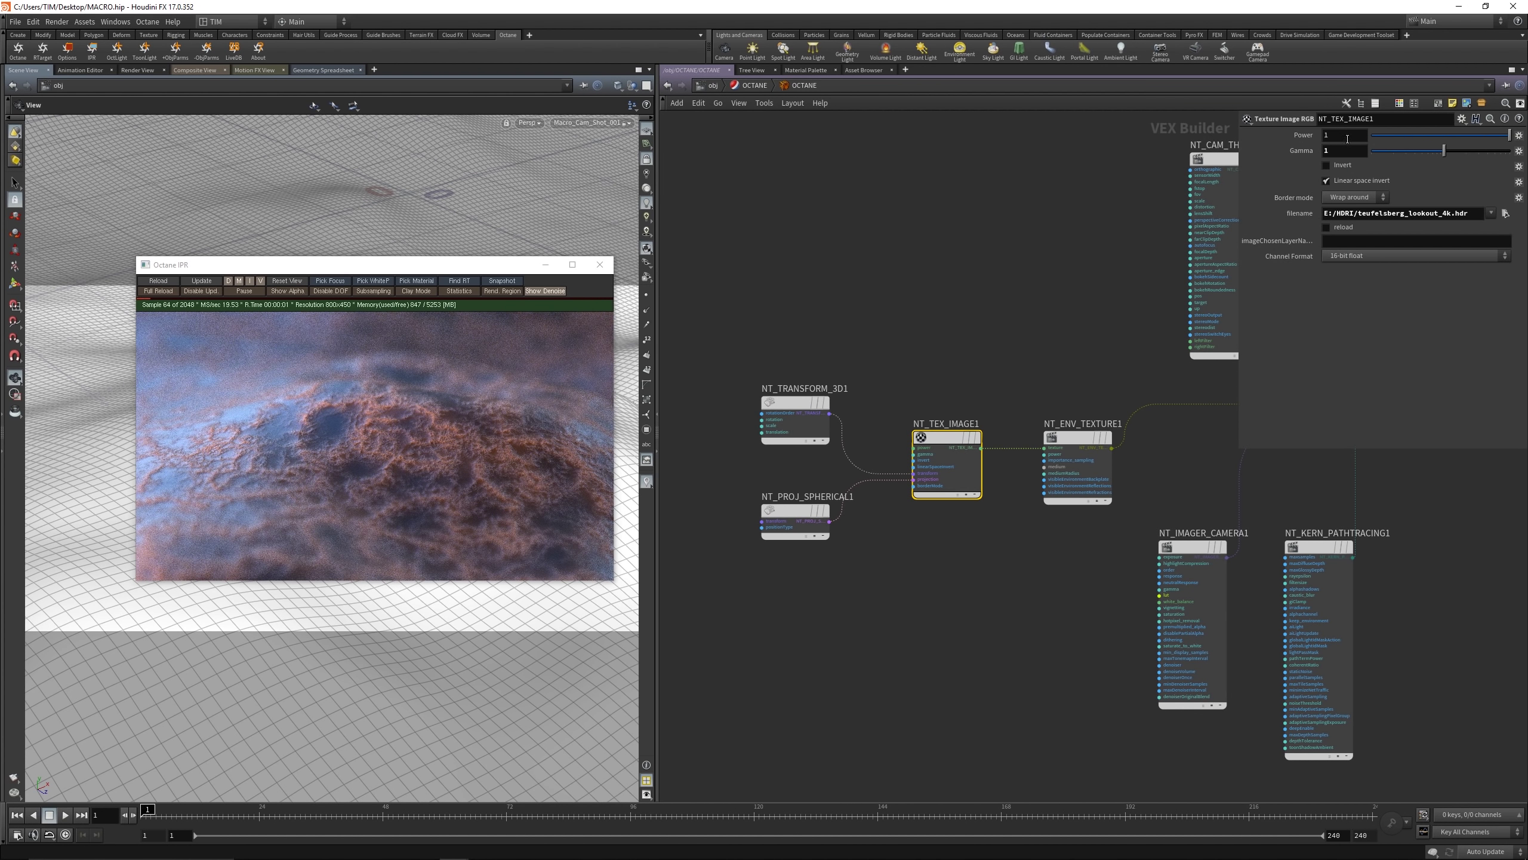
scroll(373, 425, "up", 5)
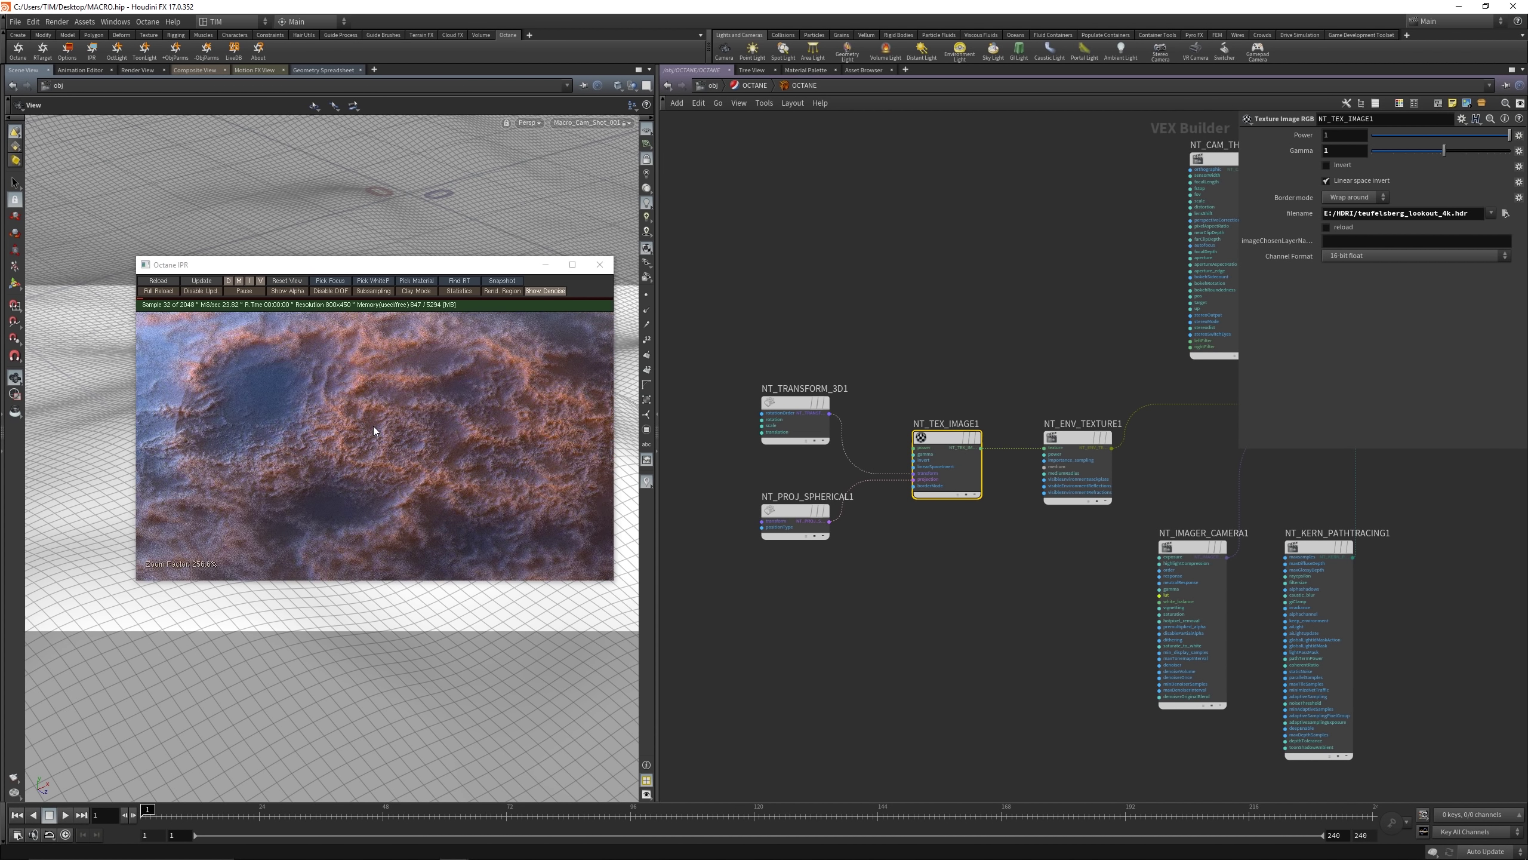
left_click_drag(347, 413, 405, 460)
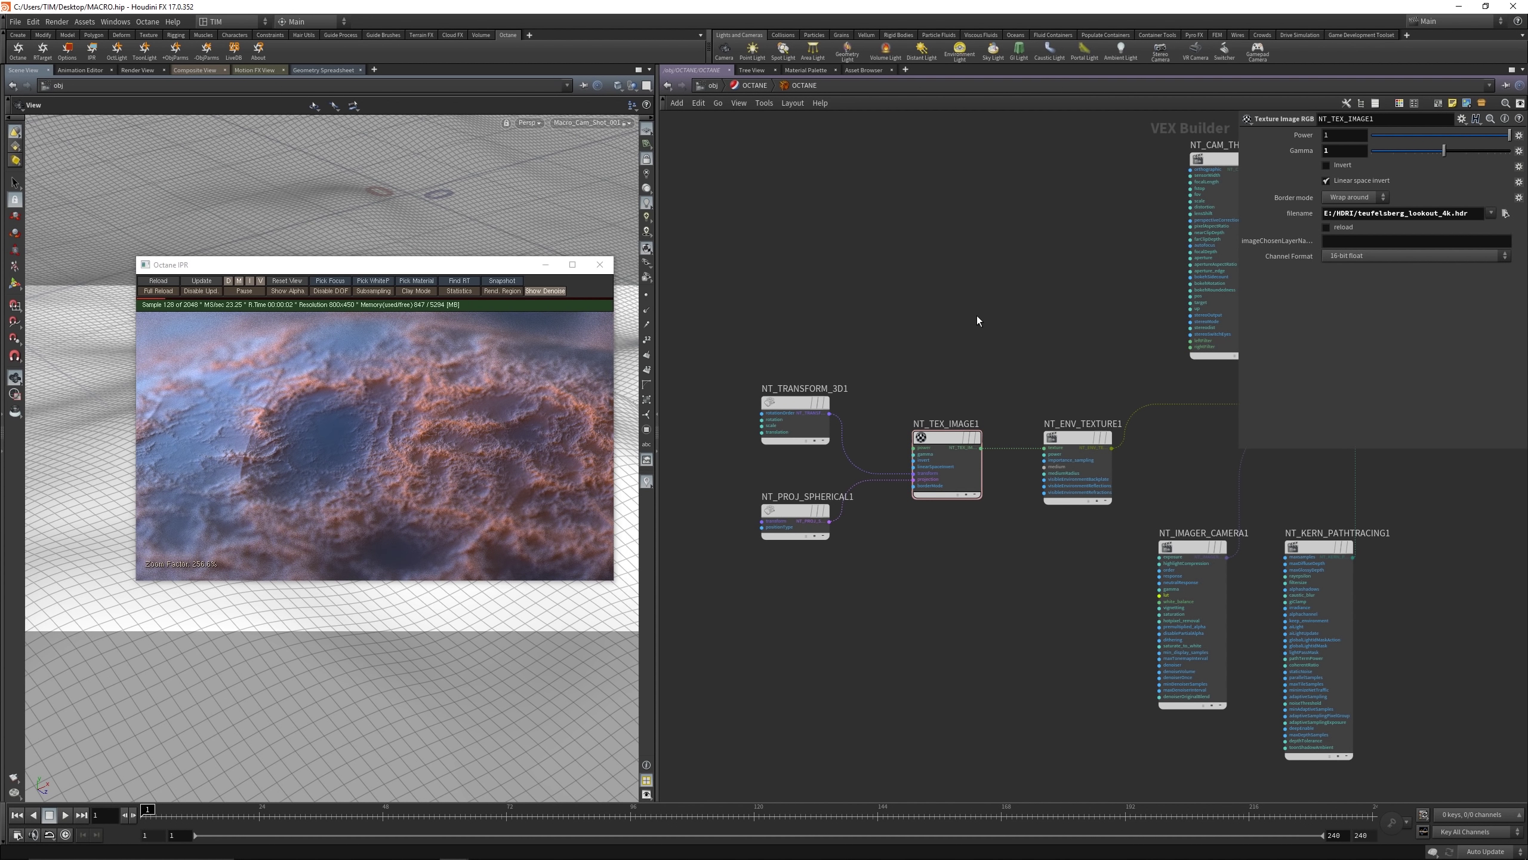
Step: Set the end color of NT_TEX_GRADIENT1 in the MAT_MACRO material to red (0.9, 0, 0) and save the scene
key("u")
left_click(1031, 517)
double_click(1029, 516)
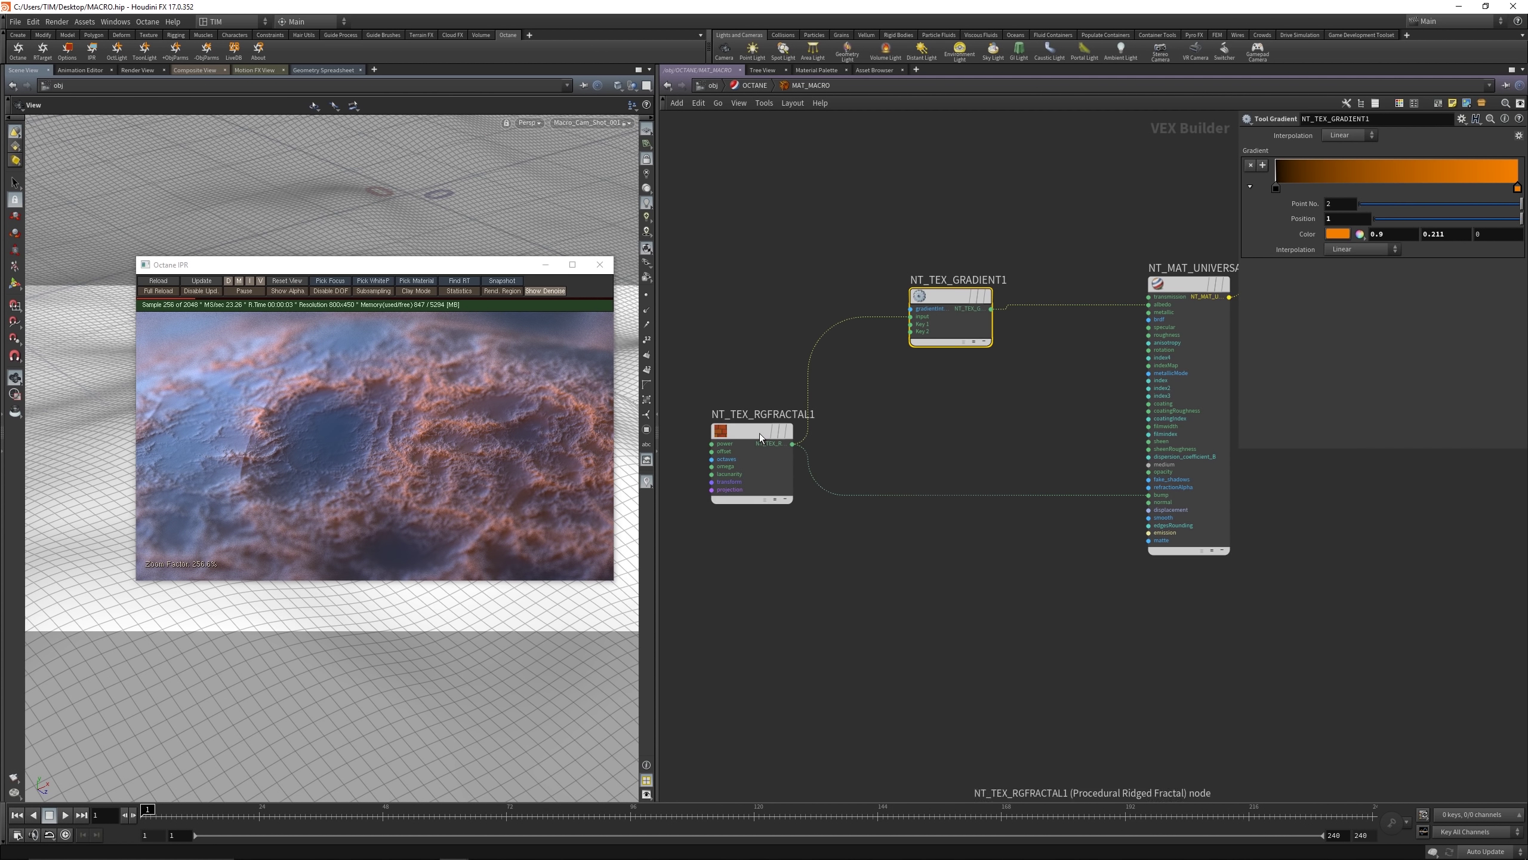
double_click(1516, 188)
left_click_drag(997, 293, 970, 357)
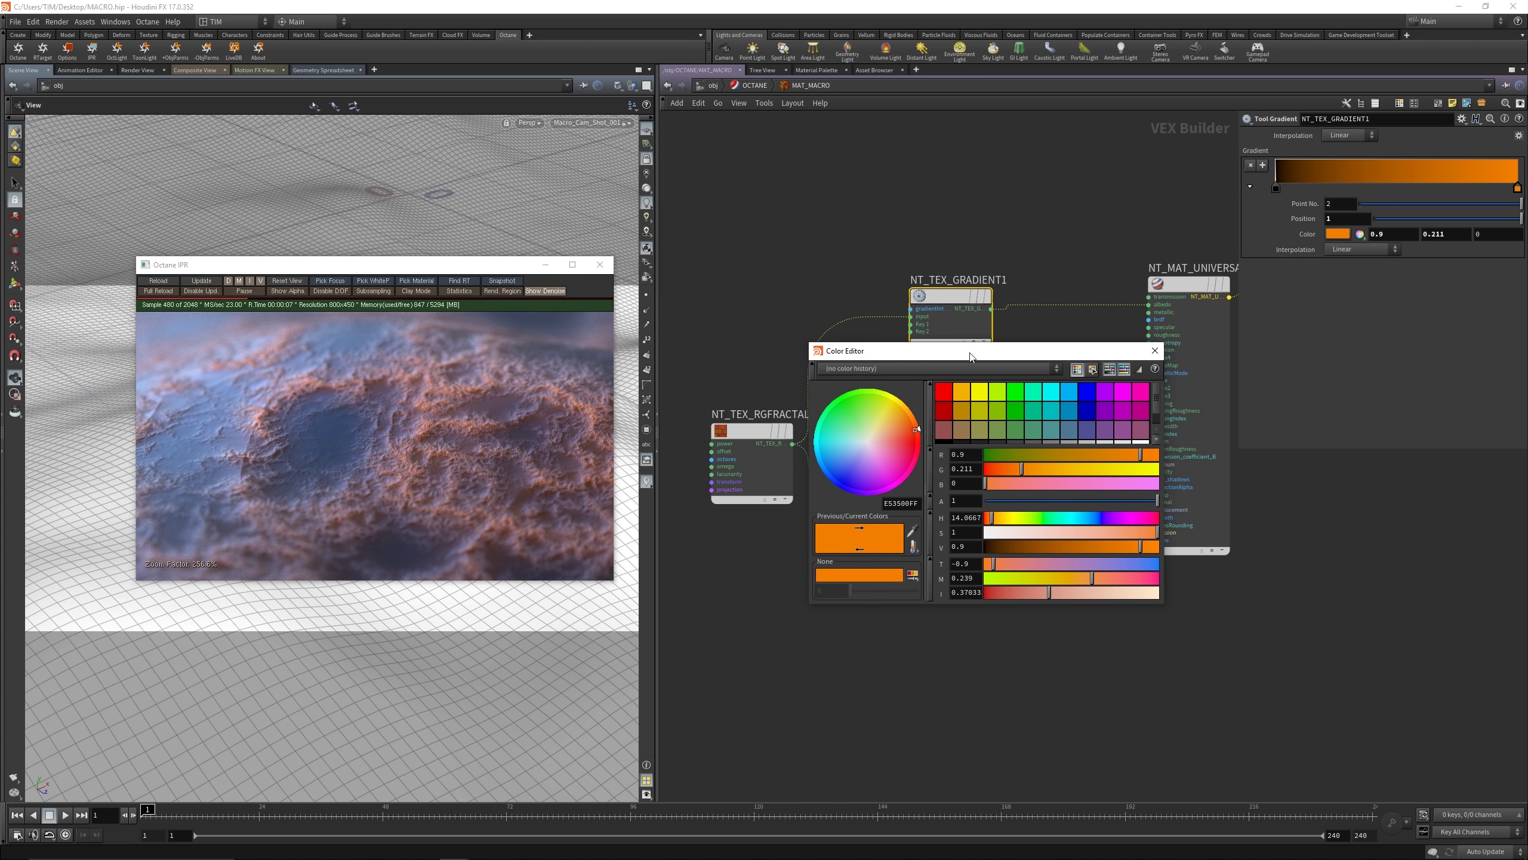
left_click(944, 398)
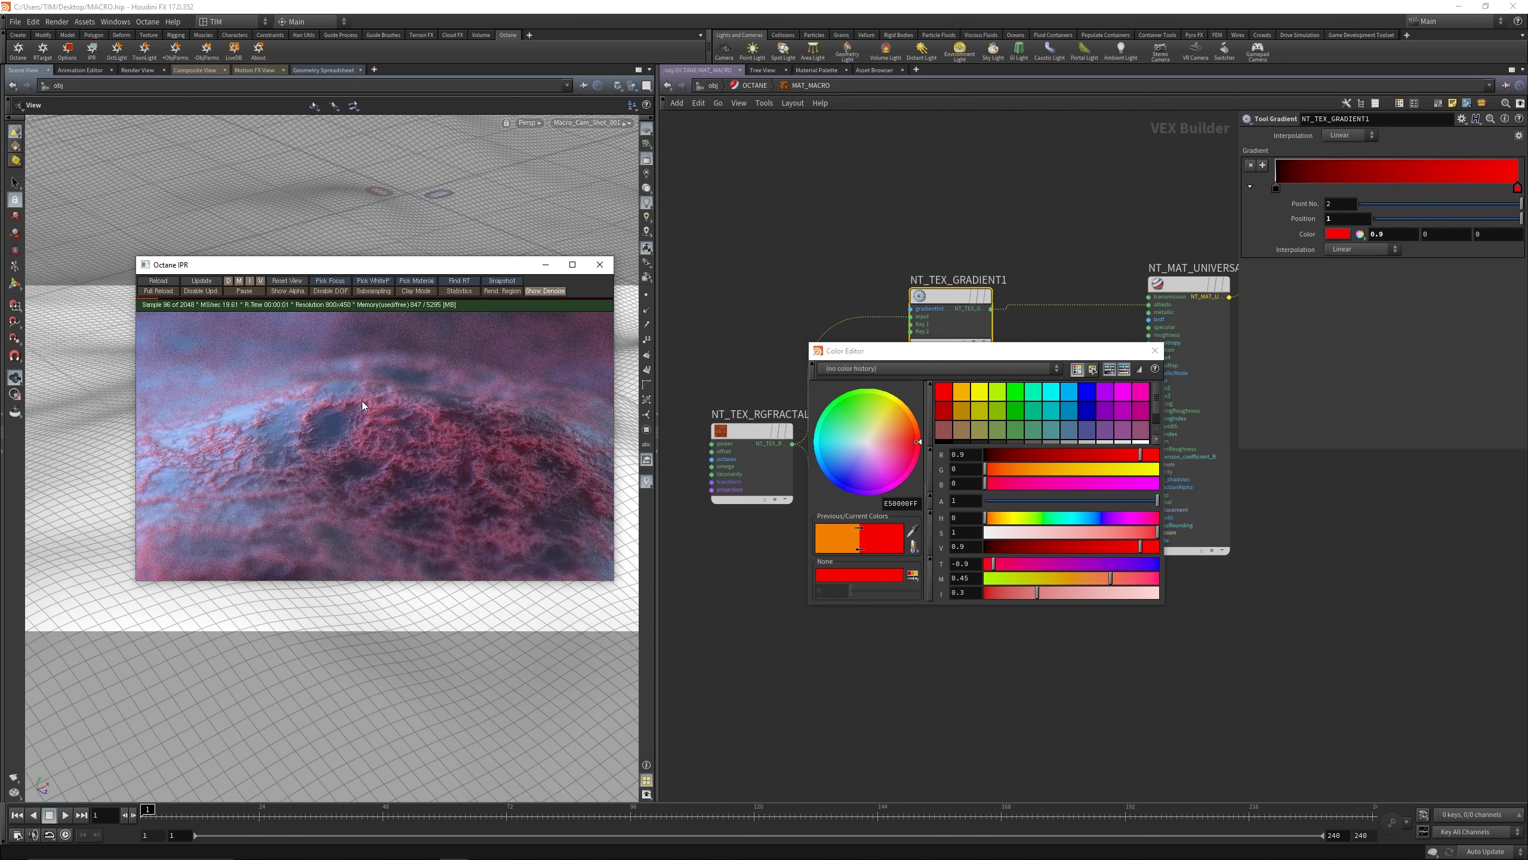
left_click(1155, 351)
key("ctrl+s")
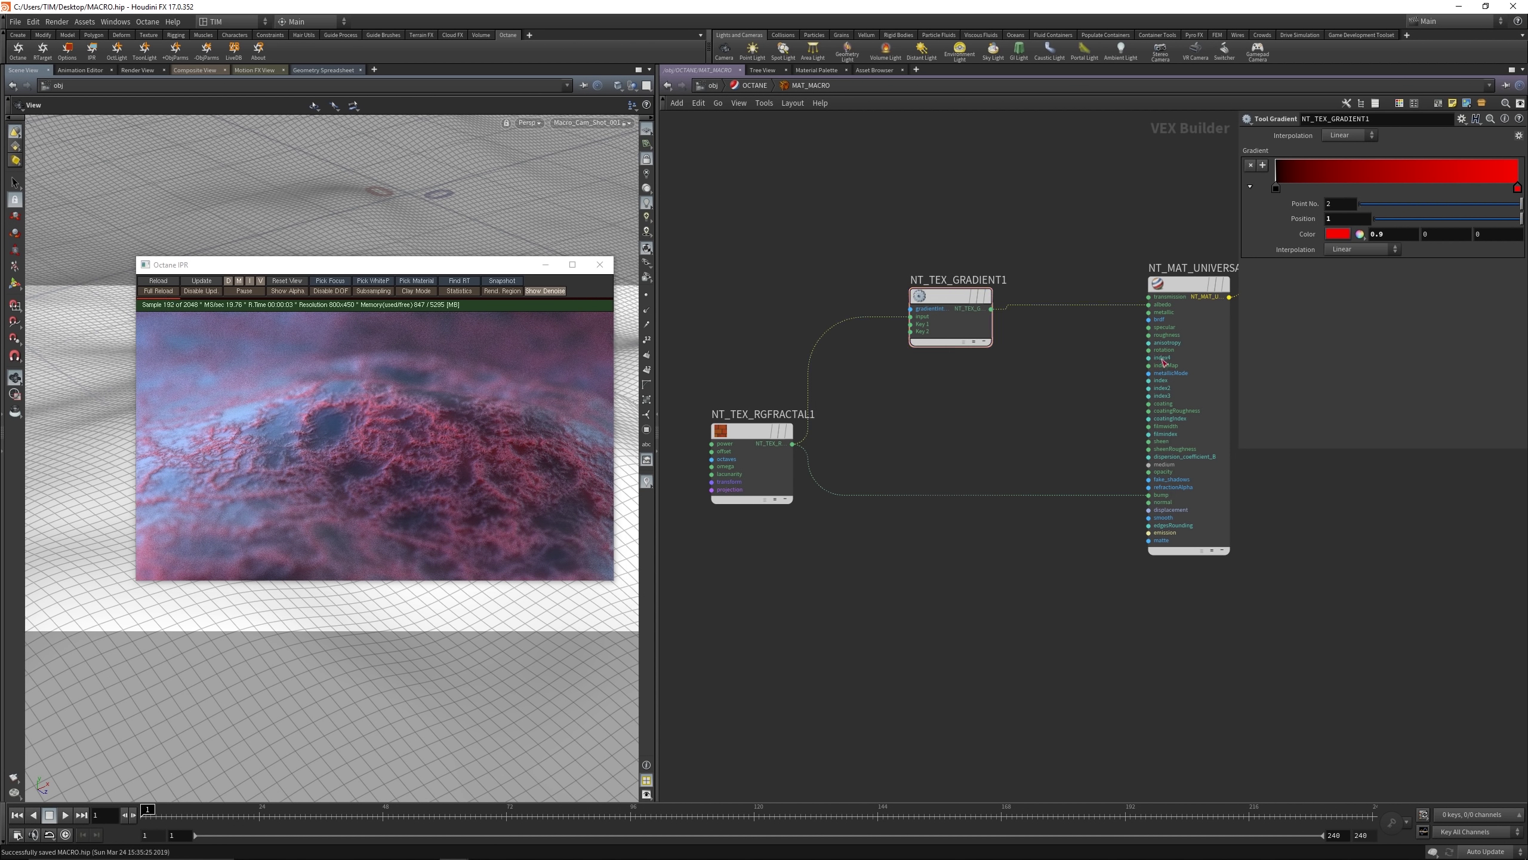
Step: Duplicate the gradient between the ridged fractal and the universal material's metallic input, and set the copy's end color to white
left_click(1170, 295)
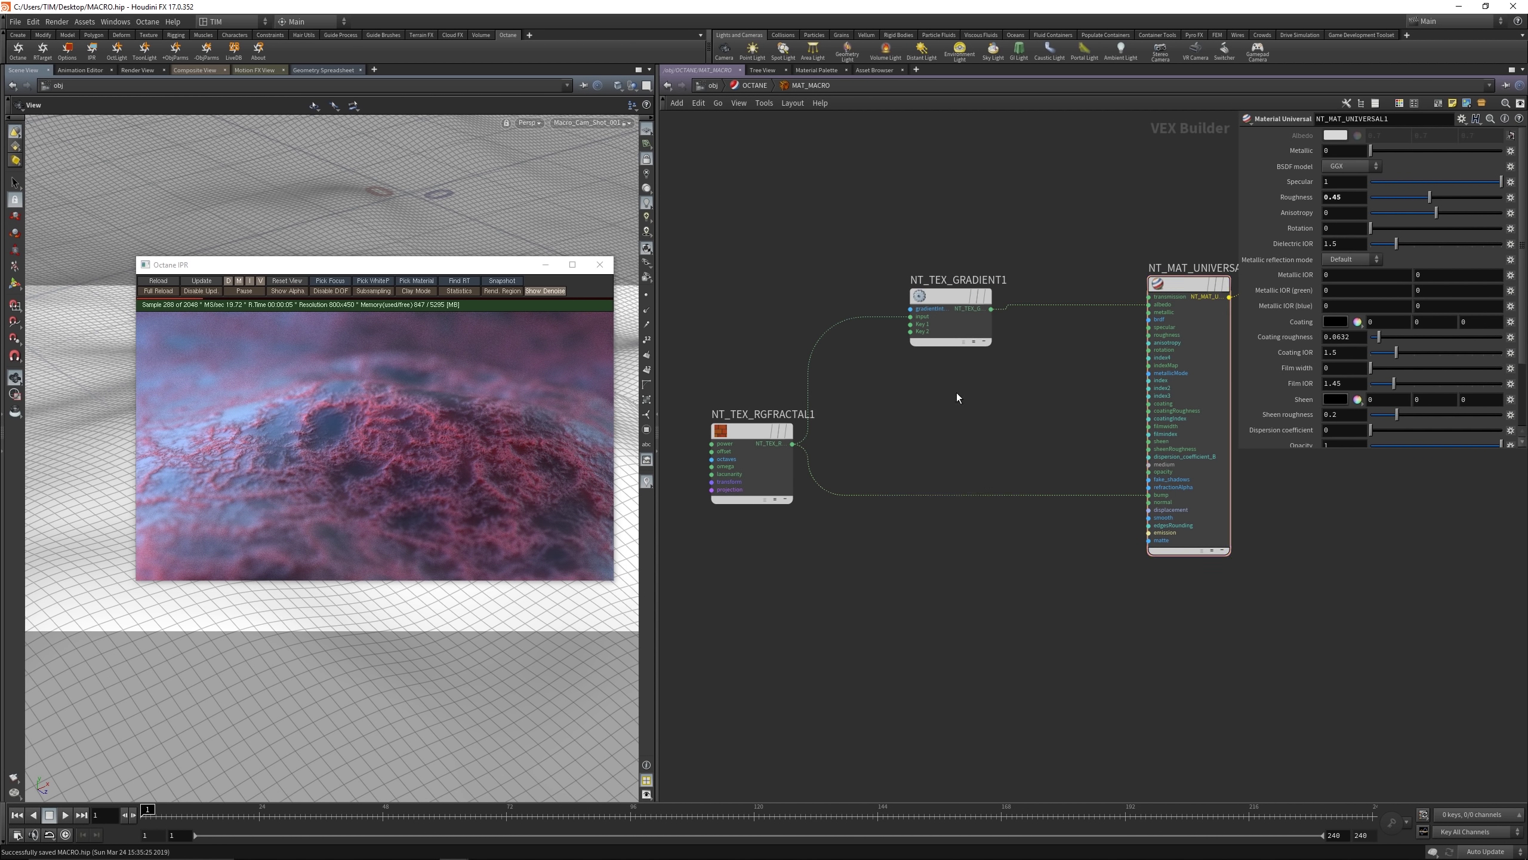
left_click_drag(956, 295, 1149, 311, "alt")
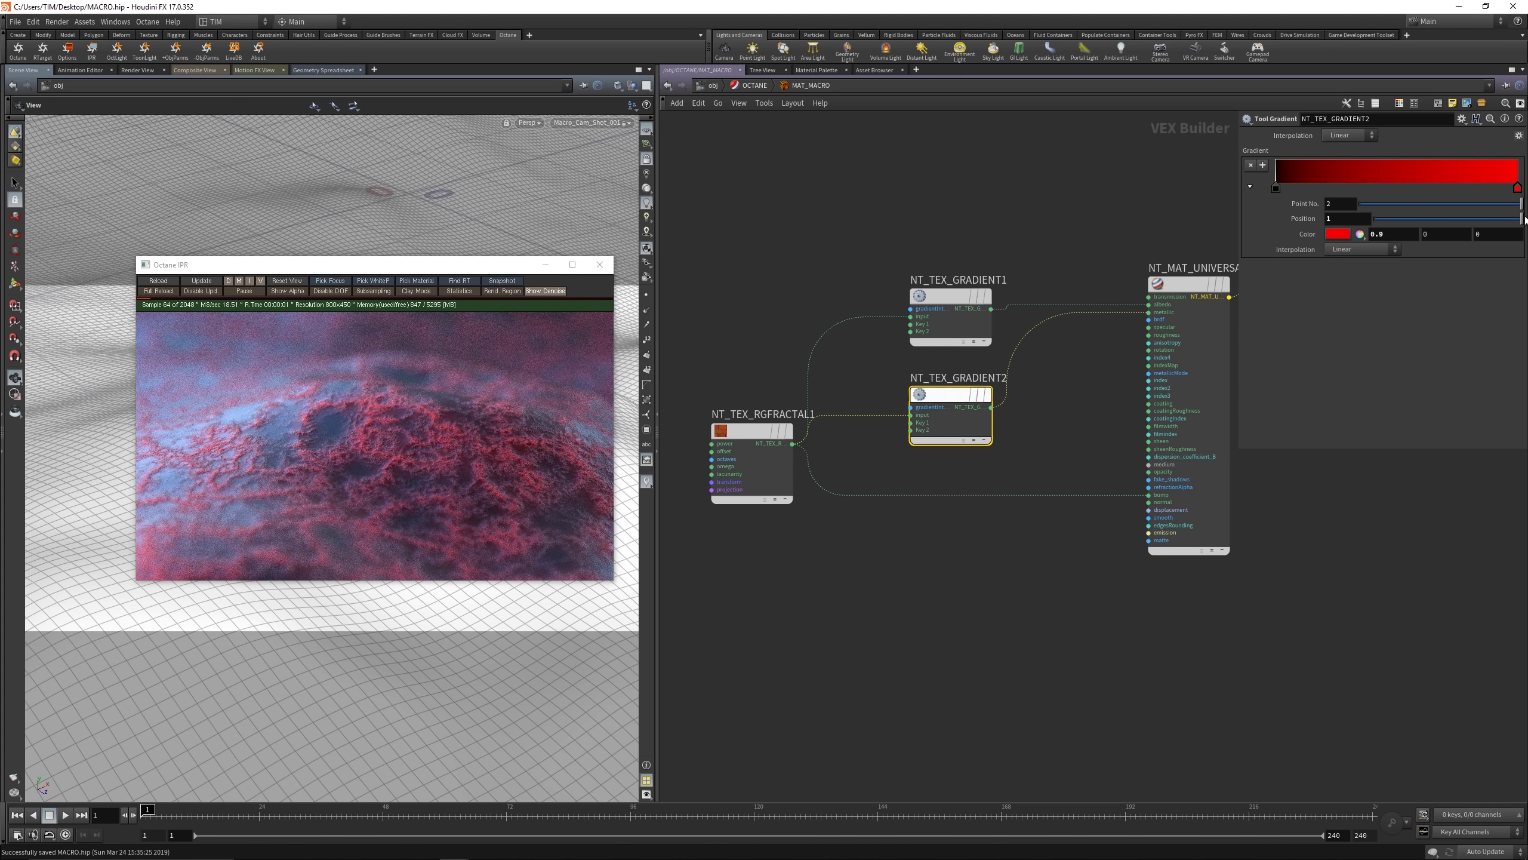
double_click(1518, 189)
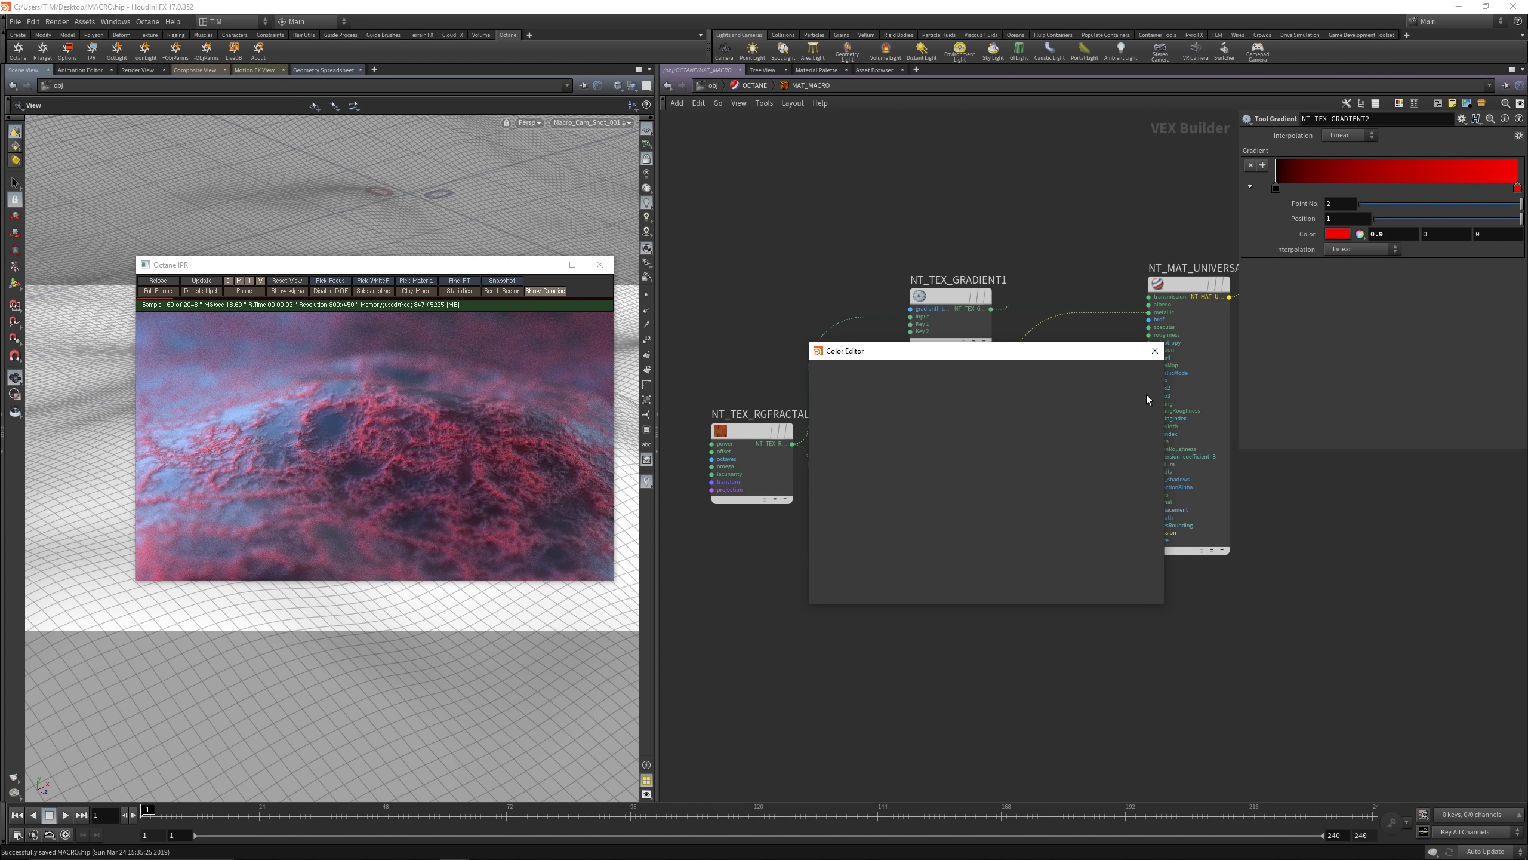
left_click(1137, 427)
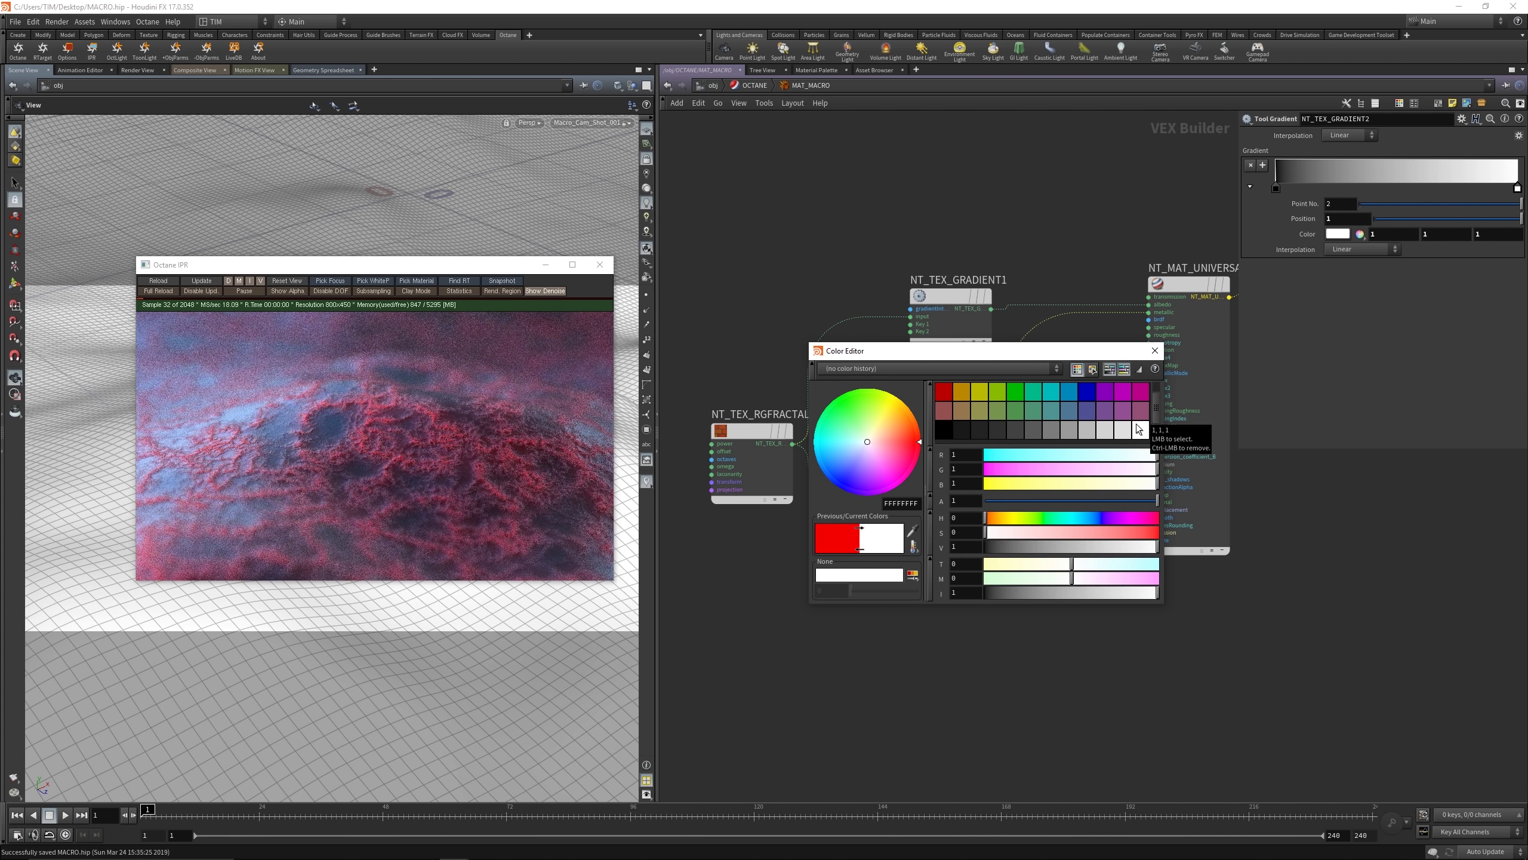
Step: Connect the output of NT_TEX_GRADIENT2 to the universal material's roughness input as well and inspect the surface close up in the render preview
left_click(1154, 351)
scroll(375, 425, "up", 3)
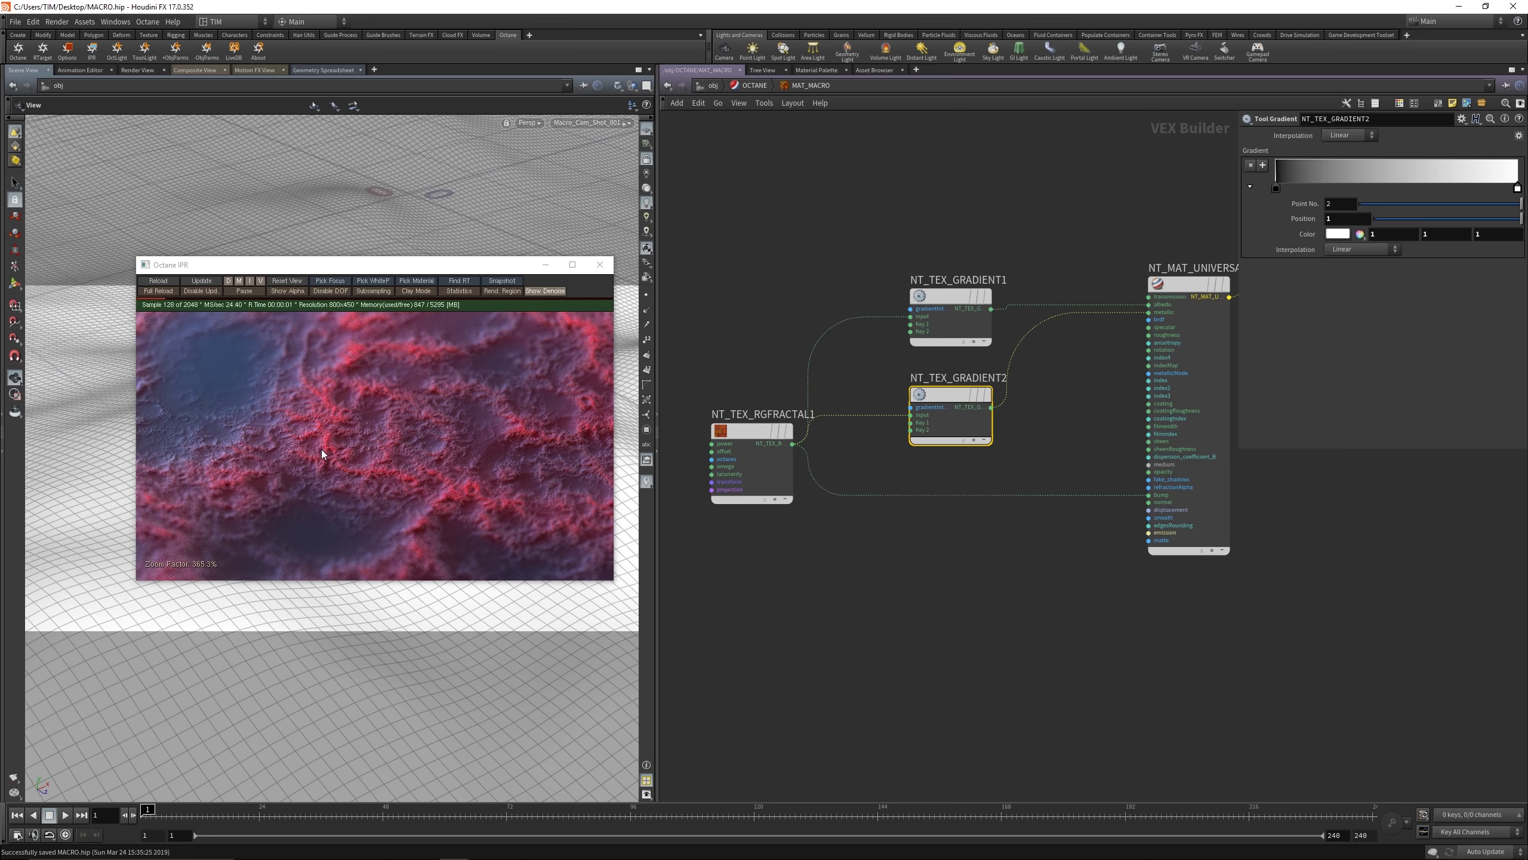
left_click(287, 281)
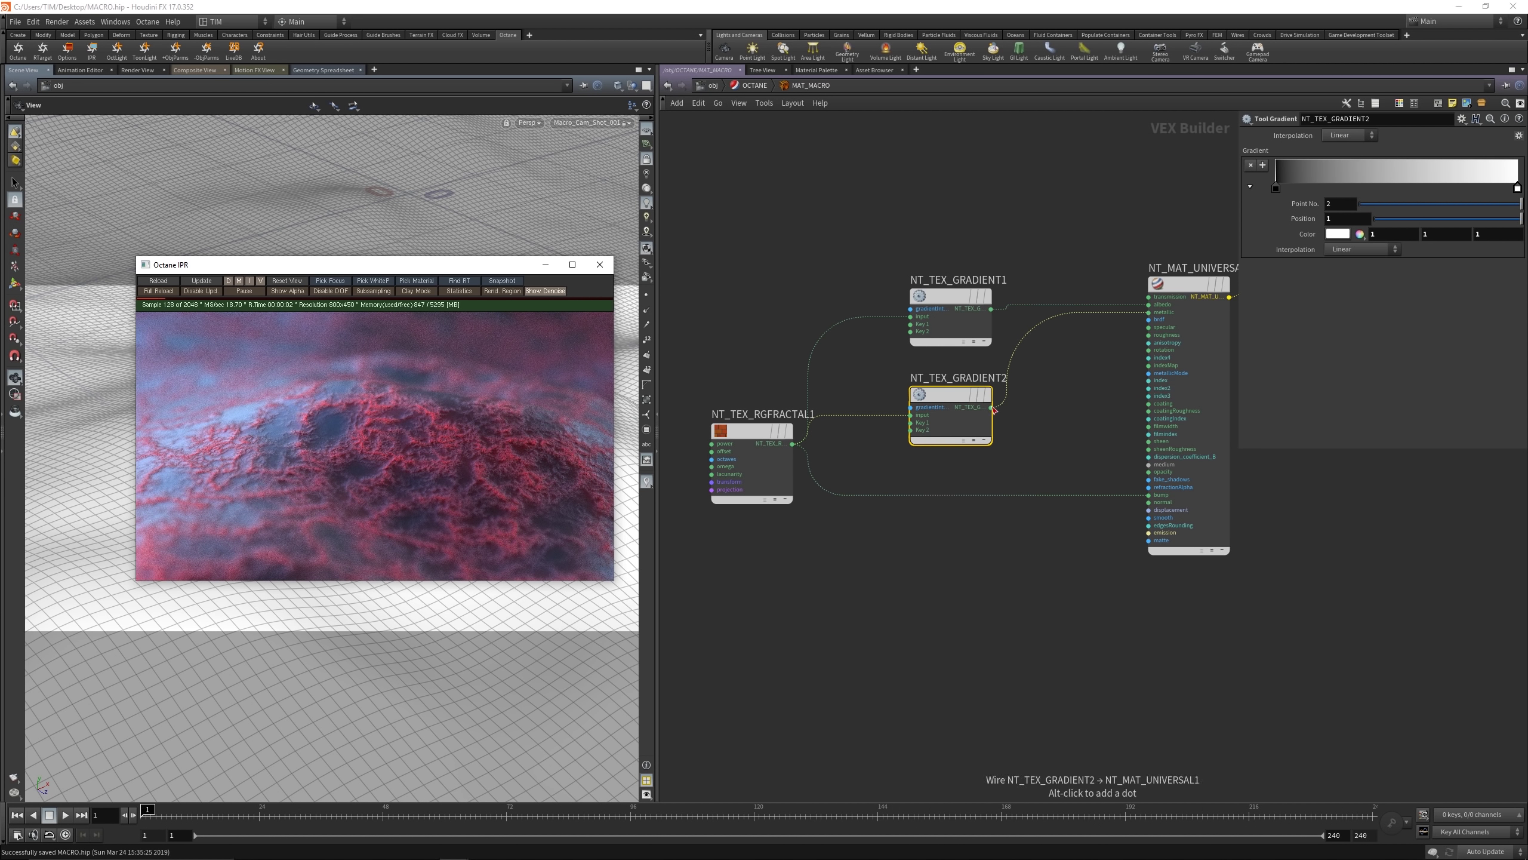
left_click(991, 408)
left_click(1147, 335)
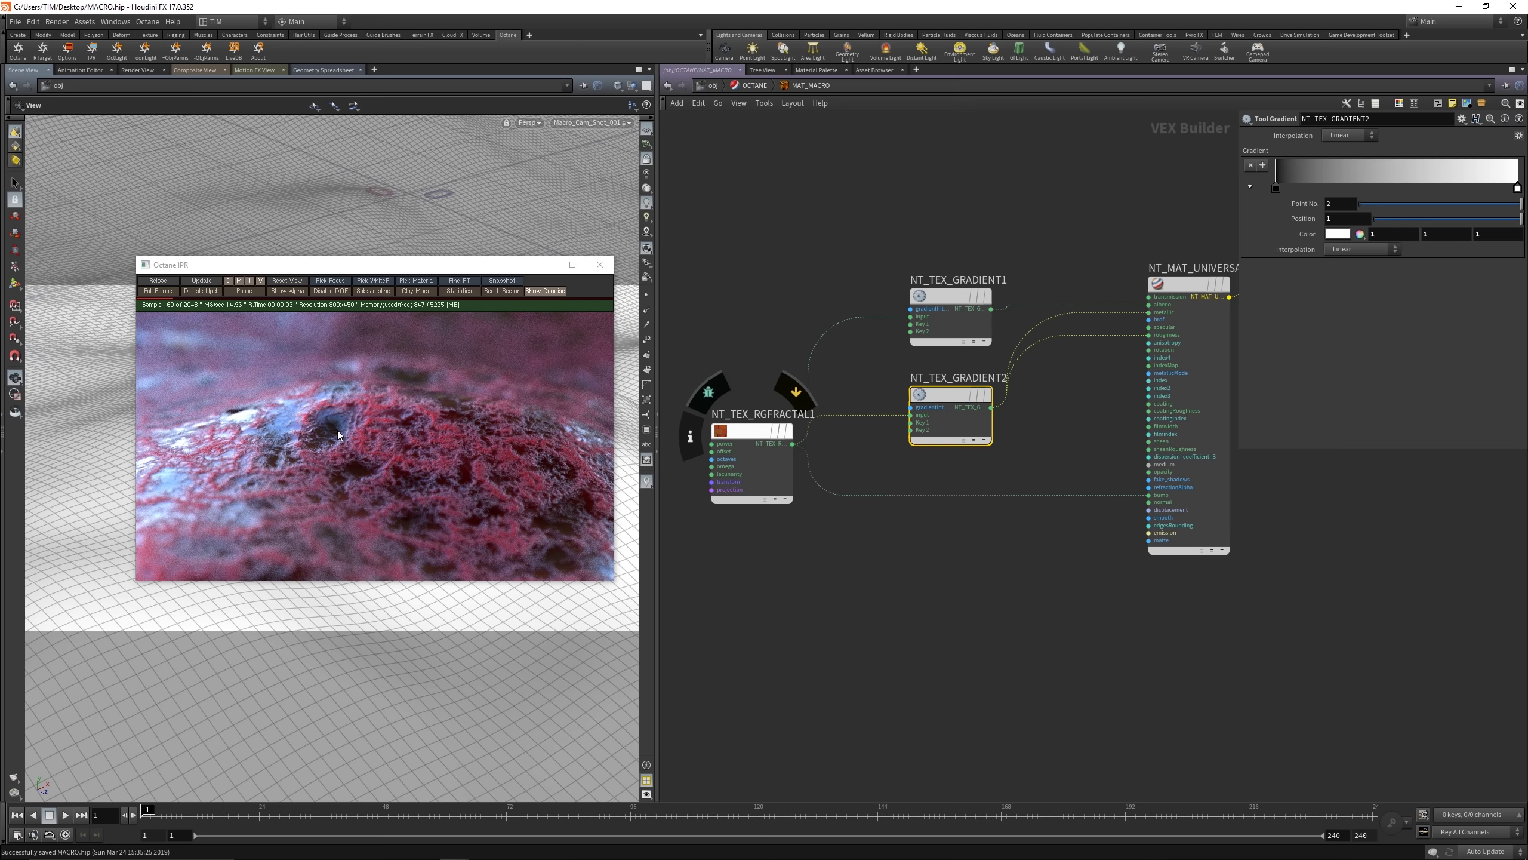
scroll(338, 435, "up", 3)
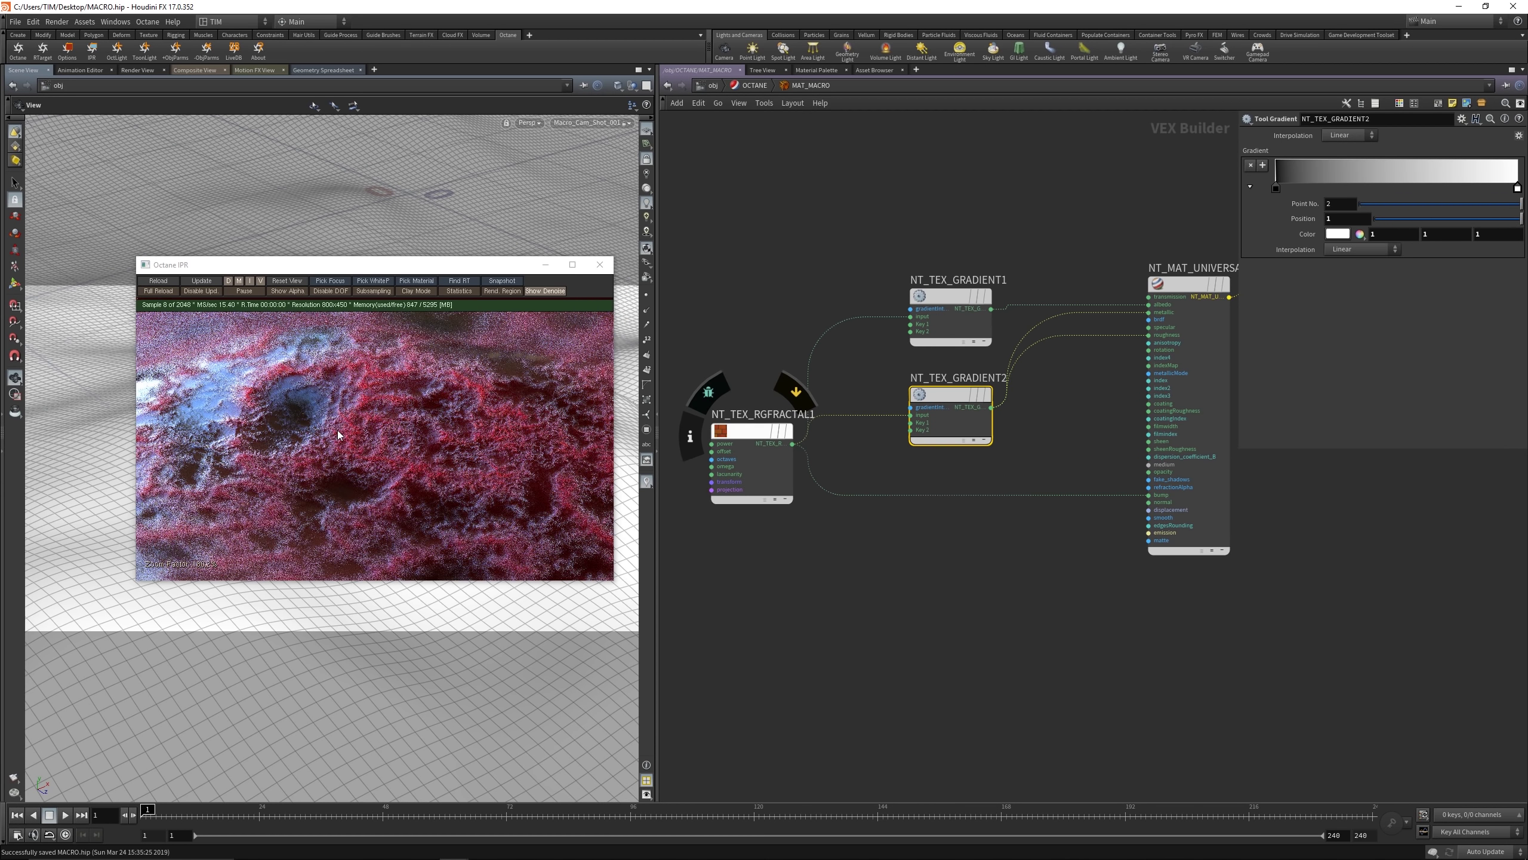
left_click(294, 281)
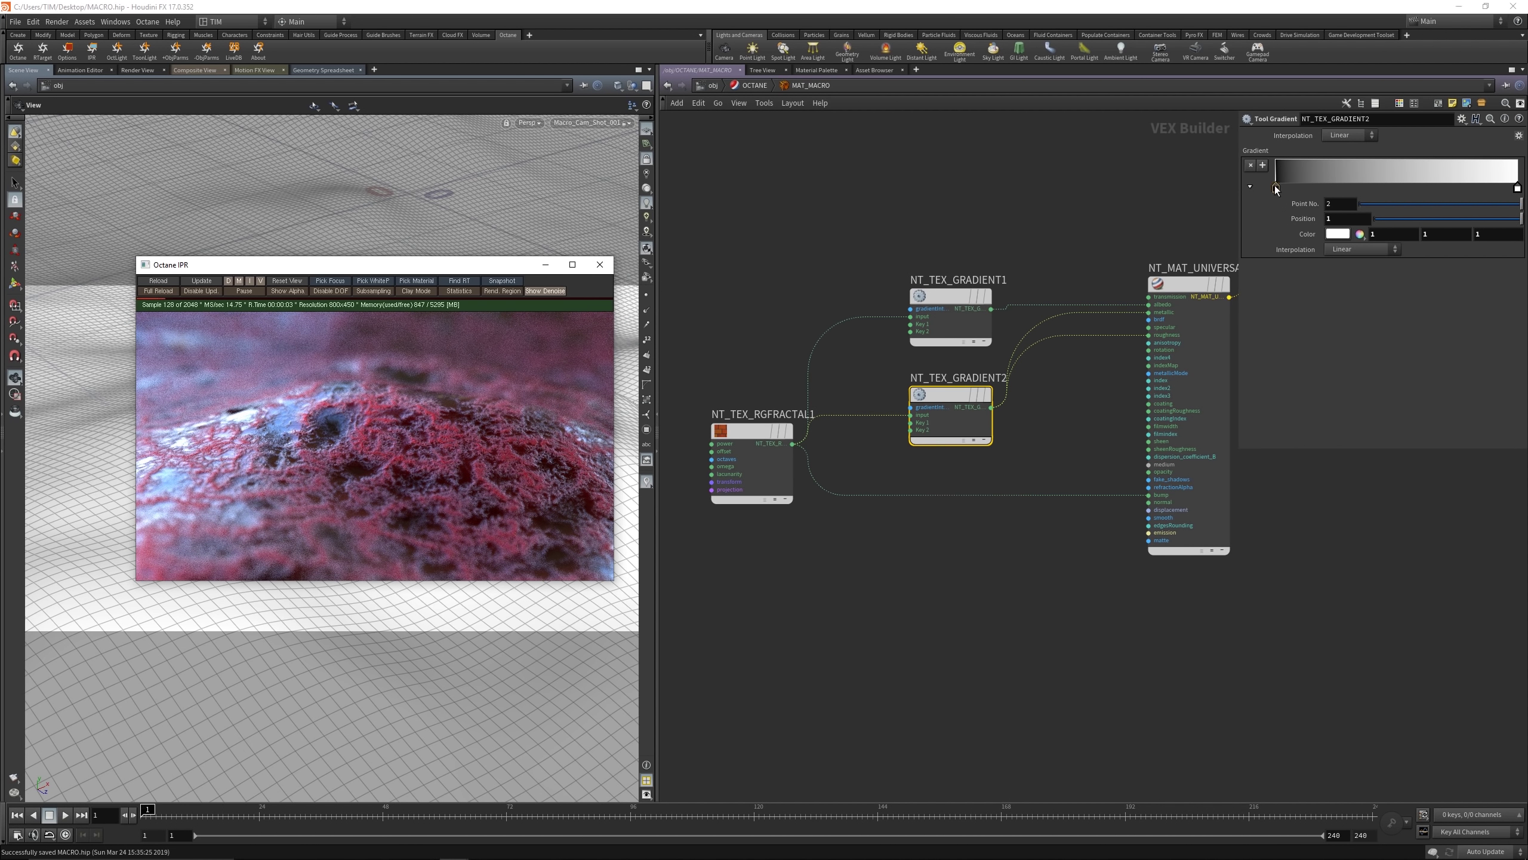
Step: Try shifting and swapping the black and white points of NT_TEX_GRADIENT2, then restore black at position 0 and white at 1
left_click_drag(1276, 188, 1517, 188)
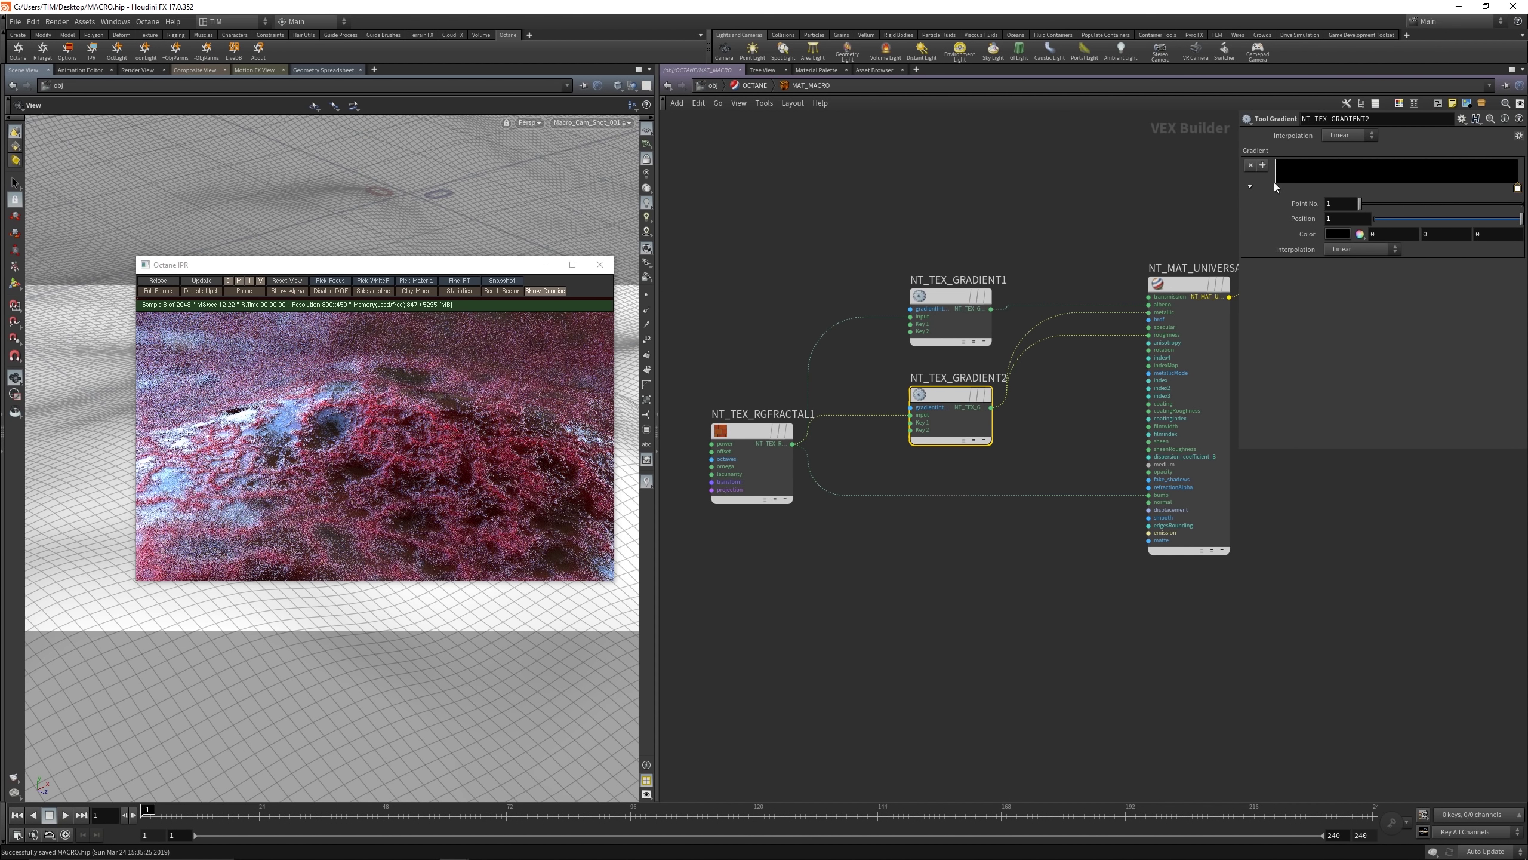
left_click(1393, 187)
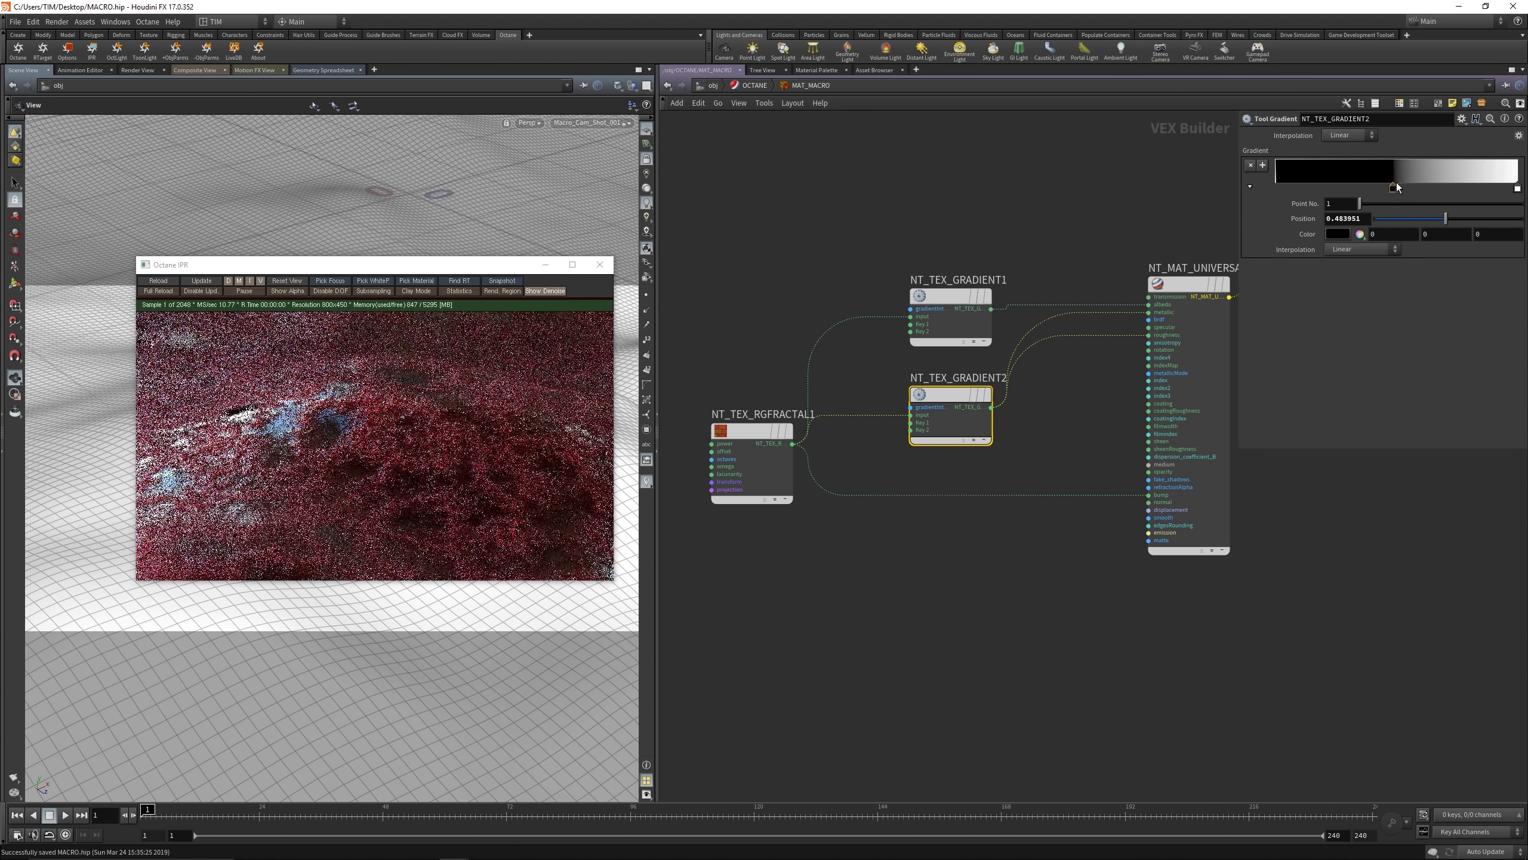
left_click_drag(1518, 189, 1276, 188)
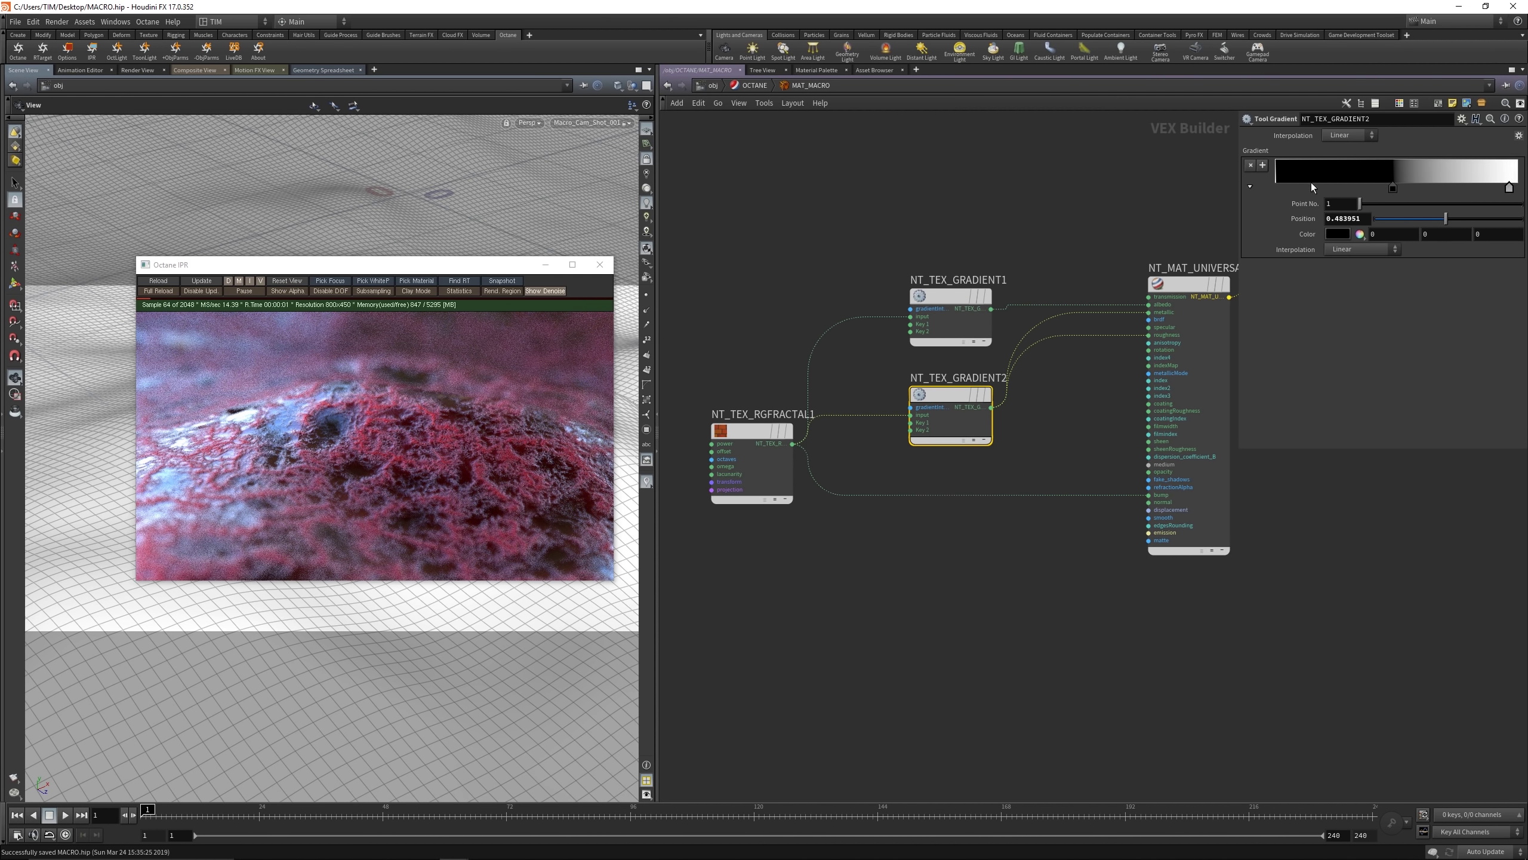
left_click_drag(1394, 189, 1517, 189)
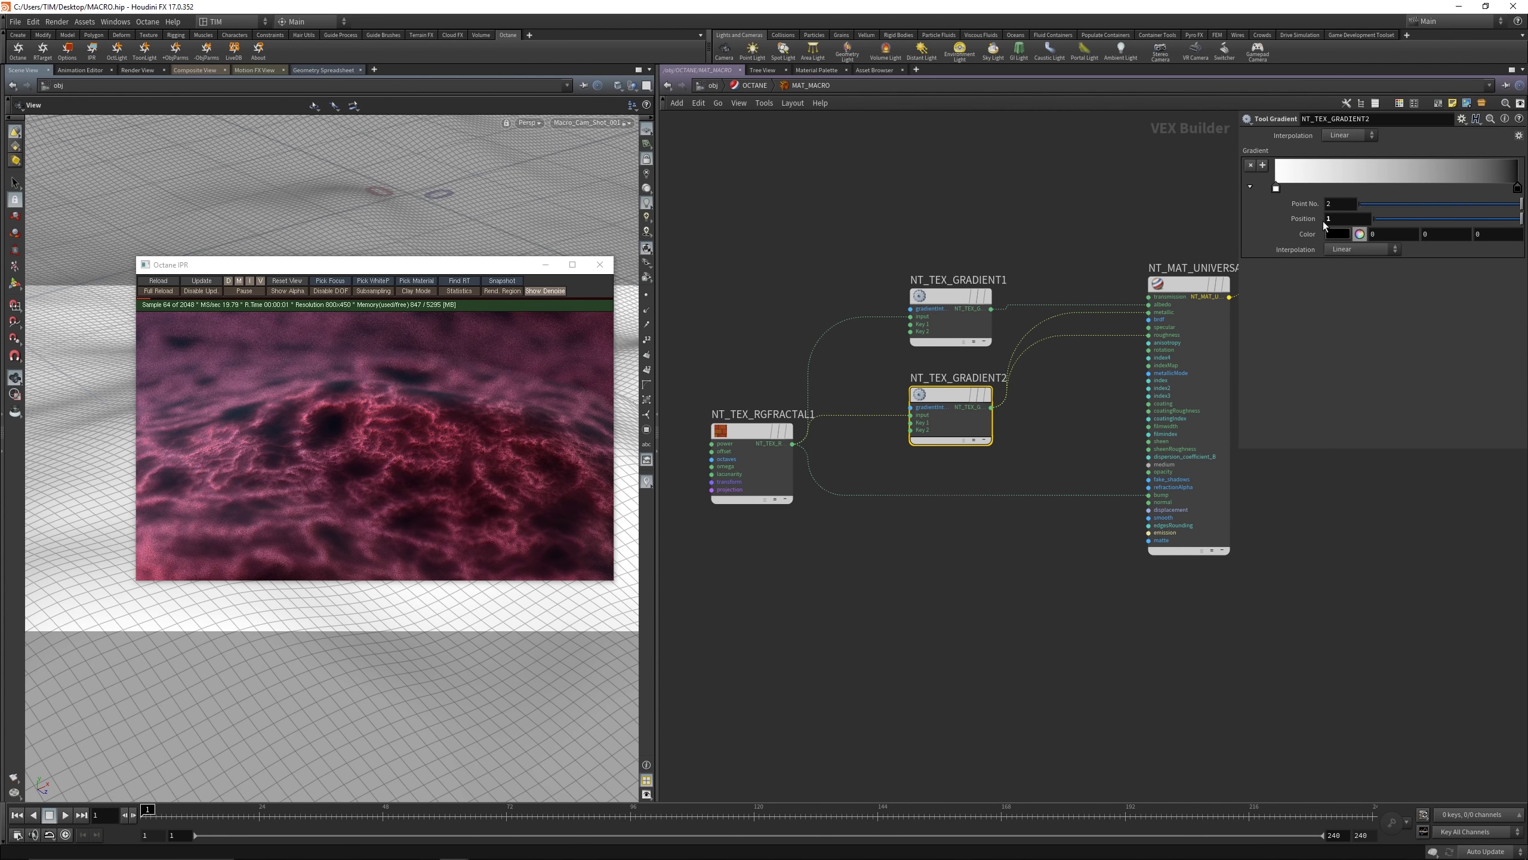
mouse_move(1277, 189)
left_mouse_down()
mouse_move(1481, 175)
mouse_move(1249, 196)
left_mouse_up()
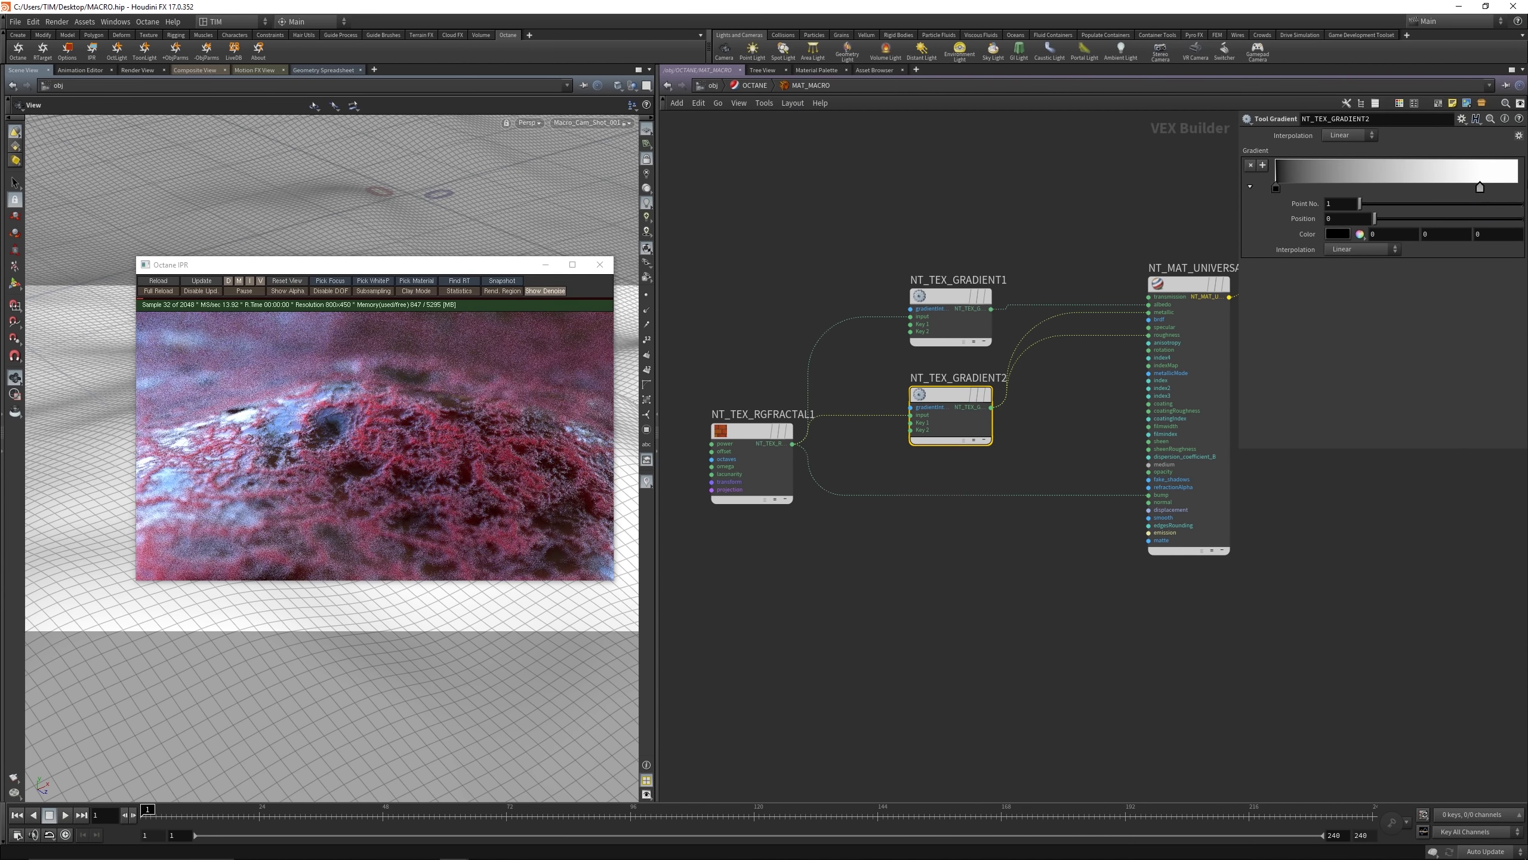
left_click_drag(1480, 188, 1518, 188)
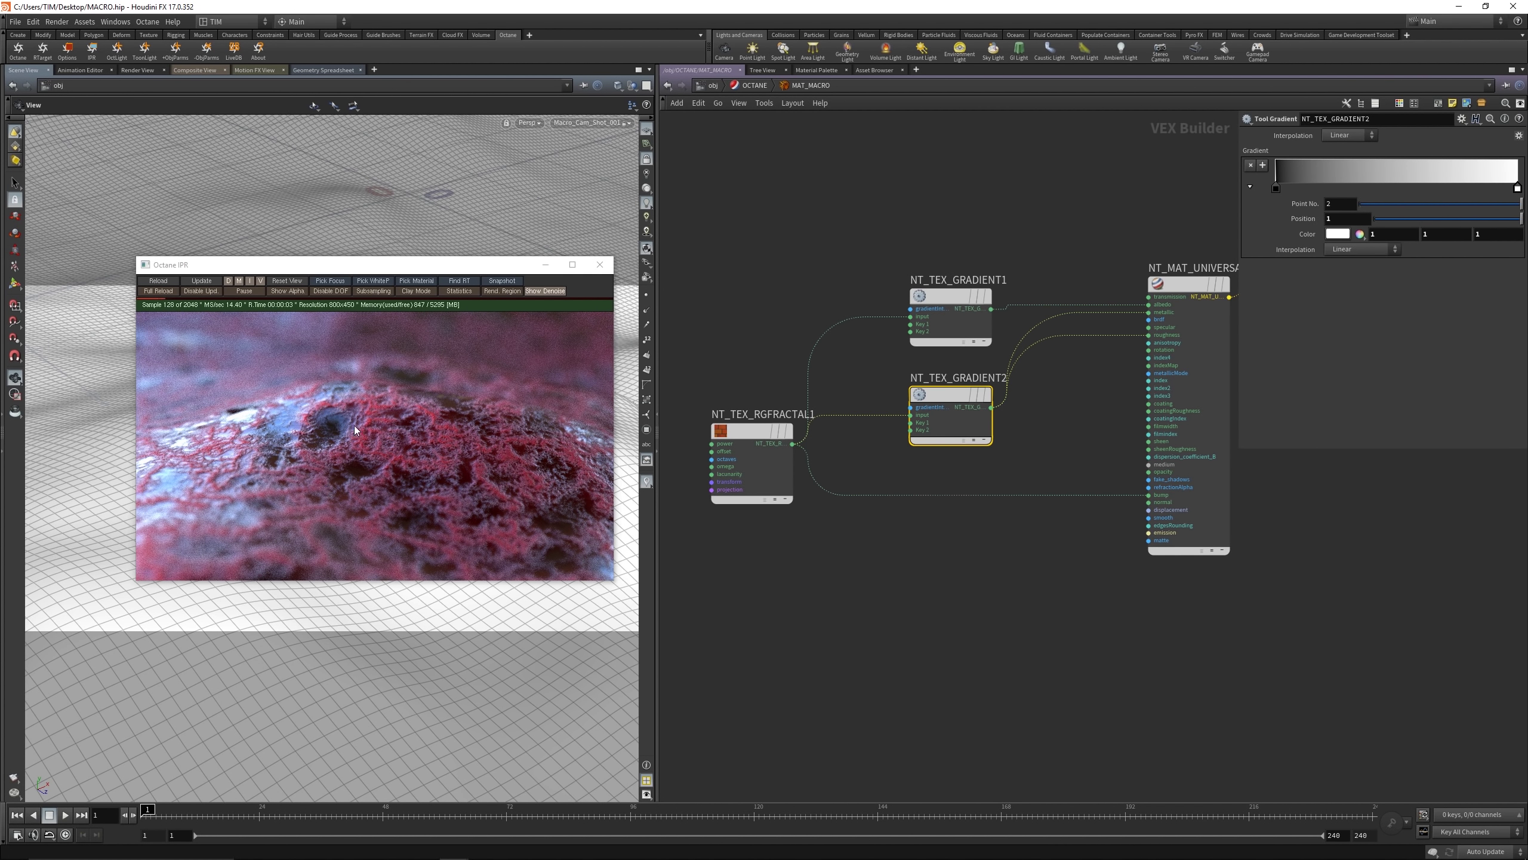
Step: Save the scene and return from the MAT_MACRO material to the object level
scroll(353, 425, "up", 3)
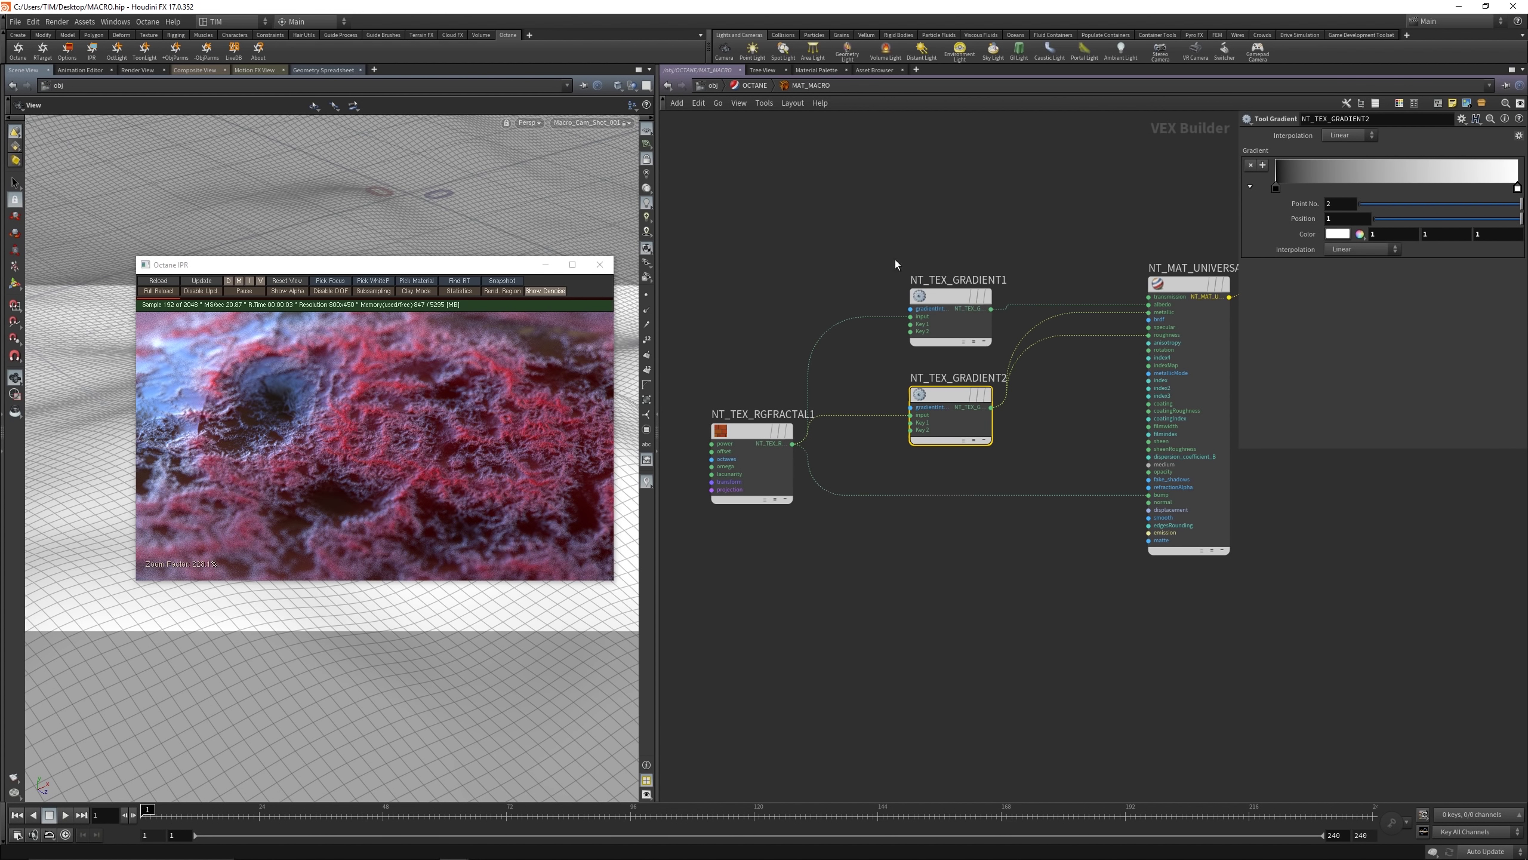
key("ctrl+s")
left_click(711, 86)
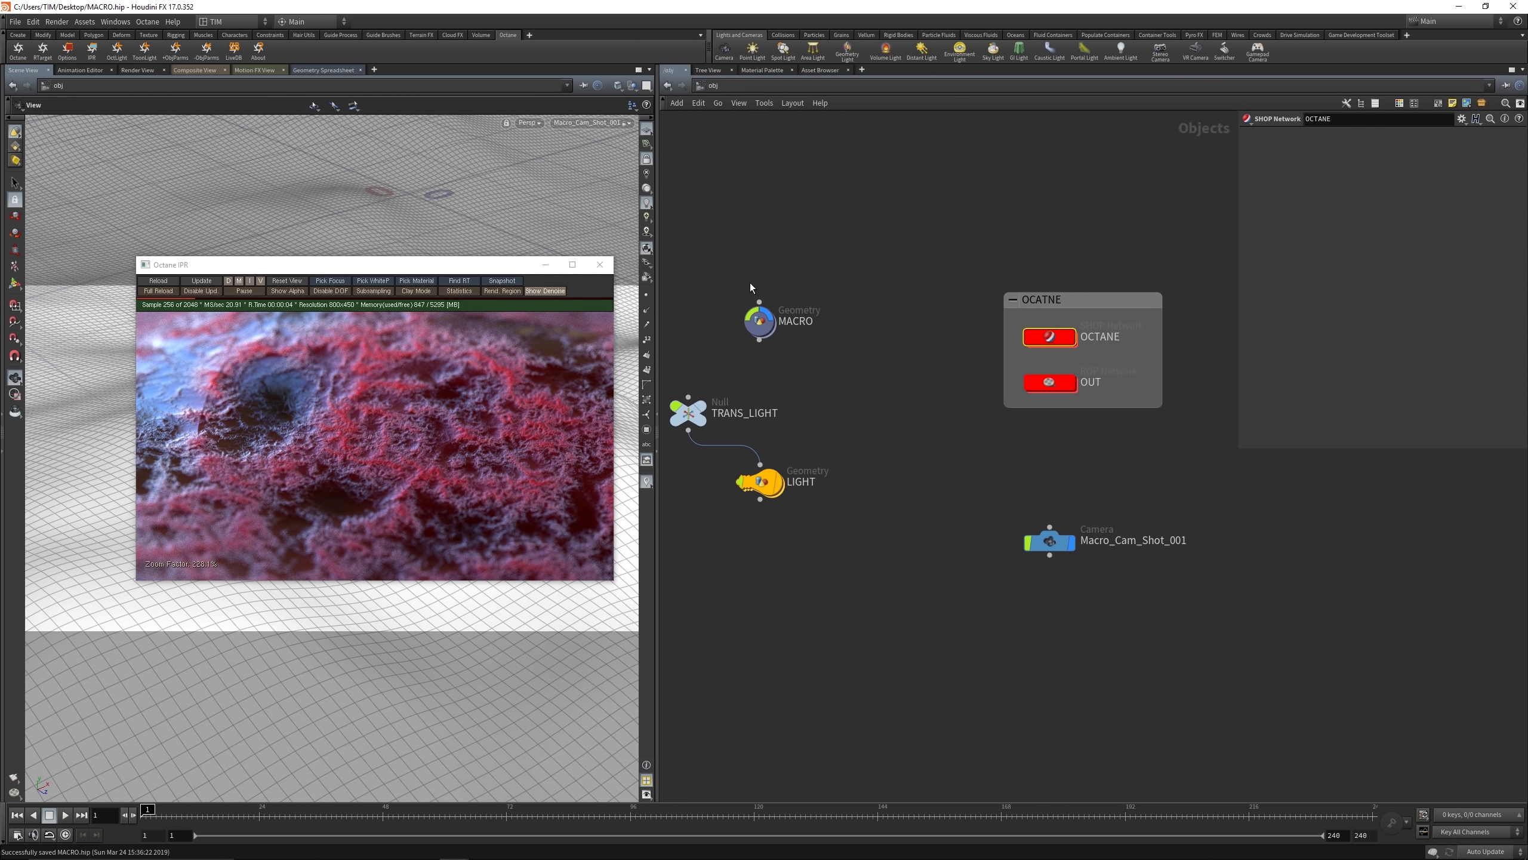
middle_click_drag(870, 259, 941, 303)
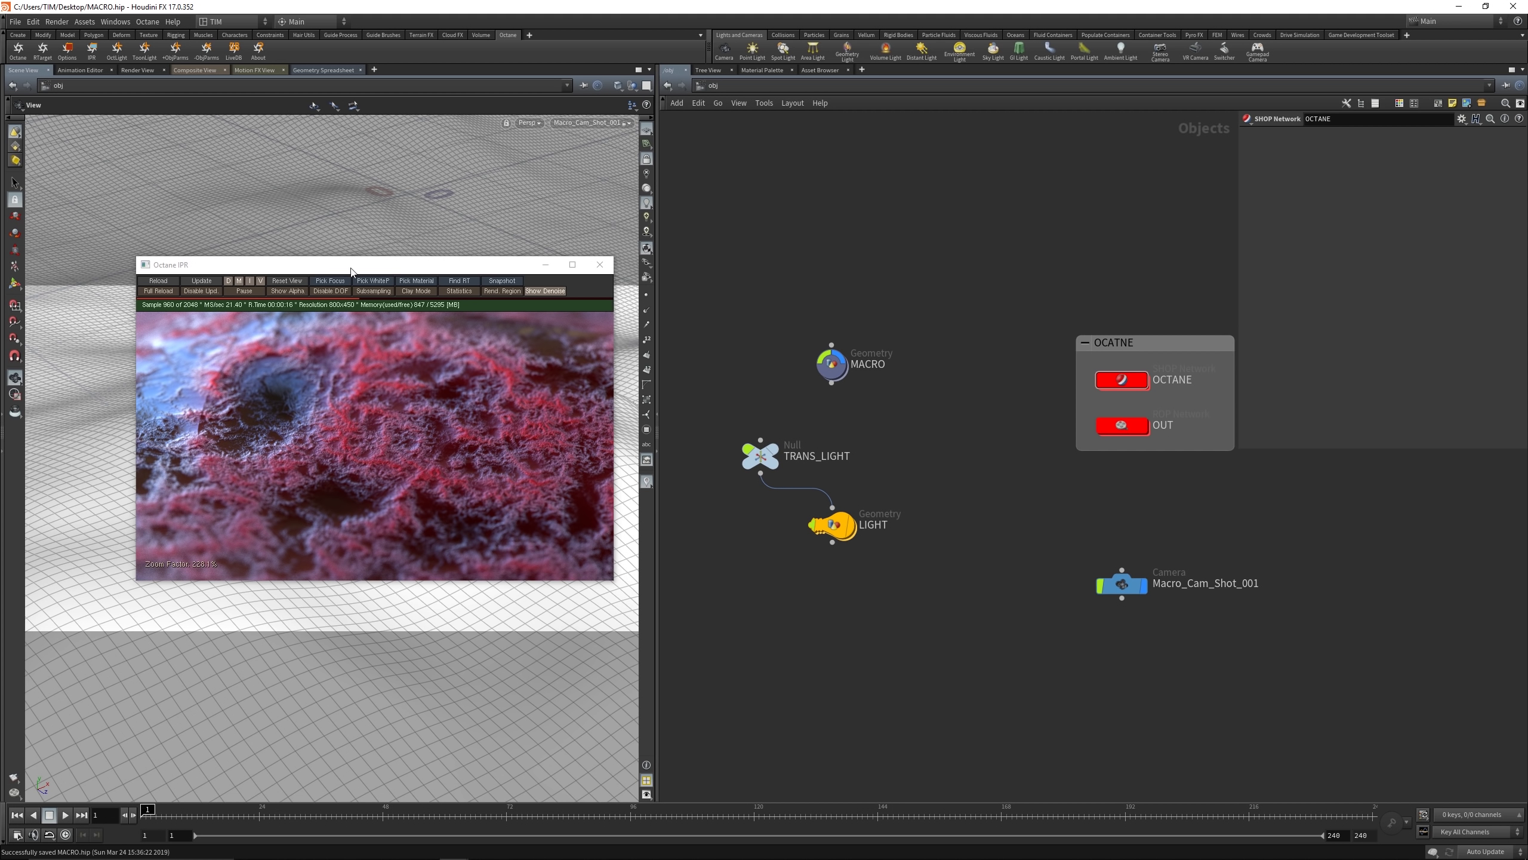
Step: Close the Octane render preview window to free the viewport
left_click_drag(350, 267, 0, 277)
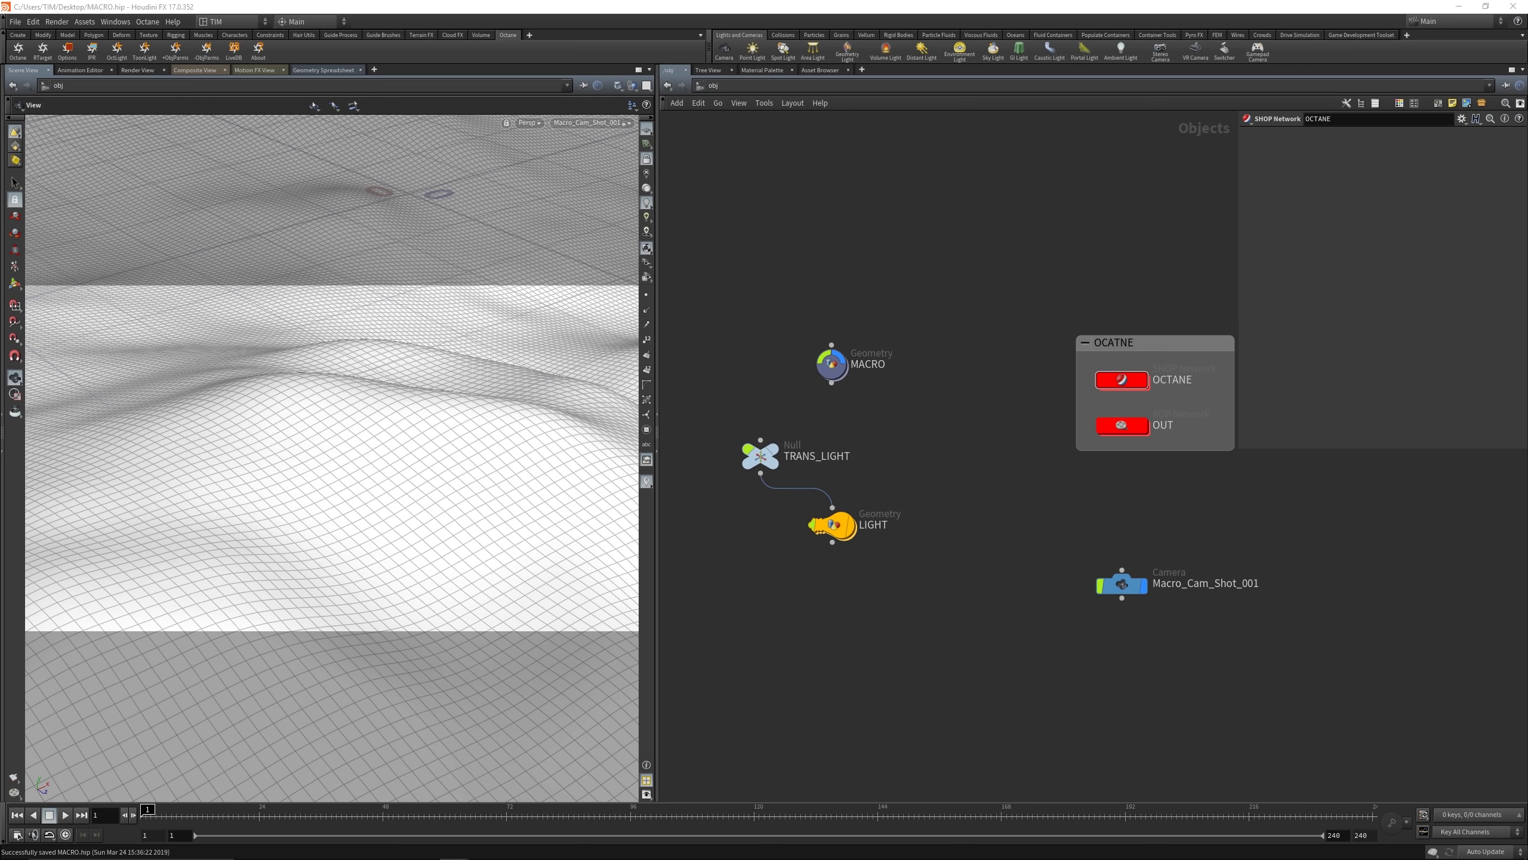
left_click_drag(0, 241, 465, 225)
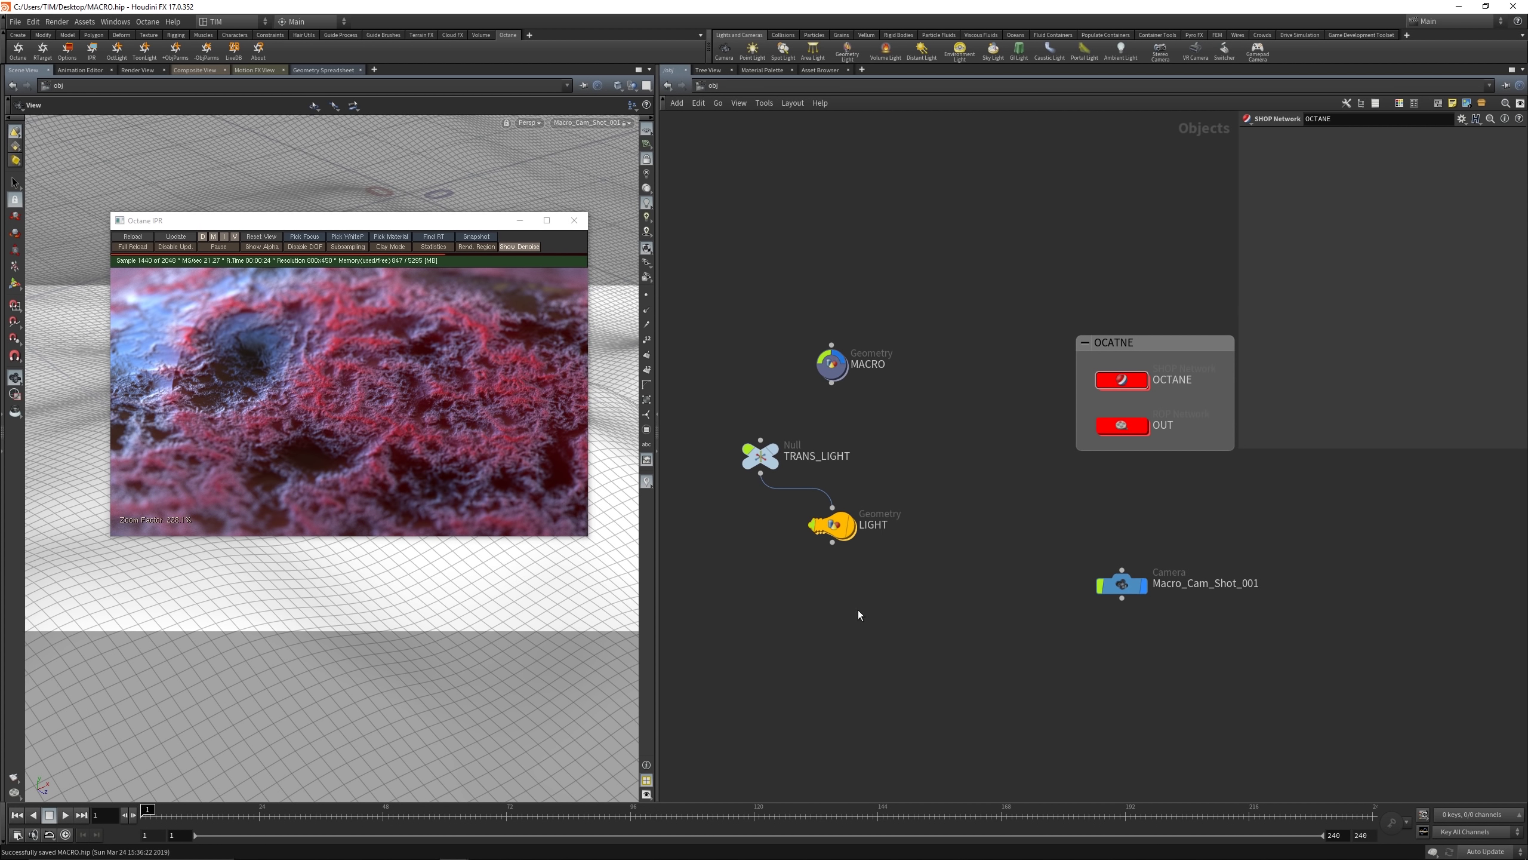
middle_click_drag(900, 431, 907, 442)
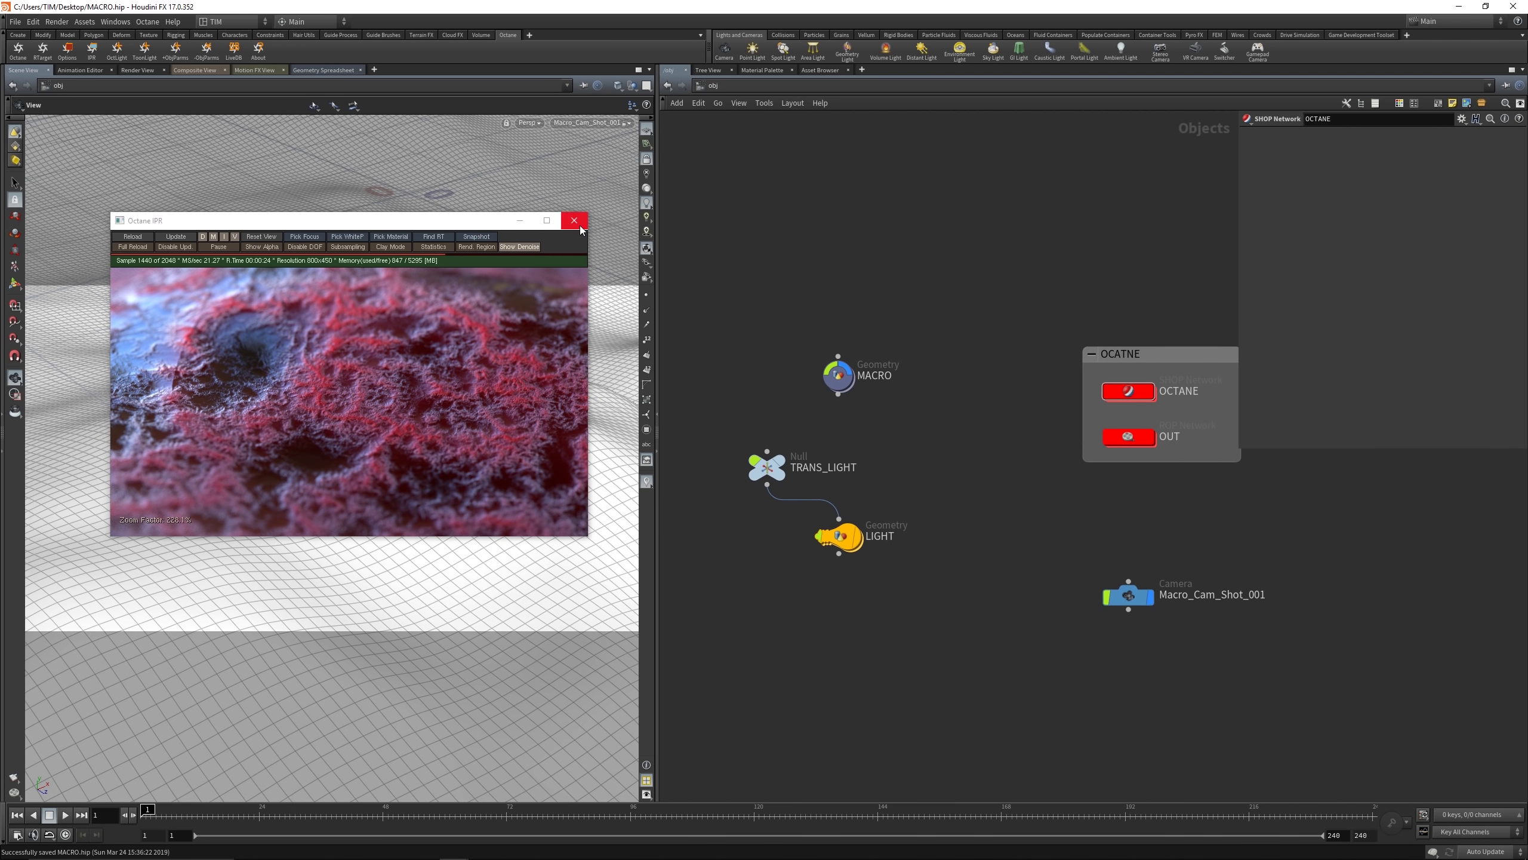
left_click(575, 220)
Step: Inside the MACRO geometry, add a Scatter node beside the terrain chain and leave more room above the MAT node
double_click(835, 377)
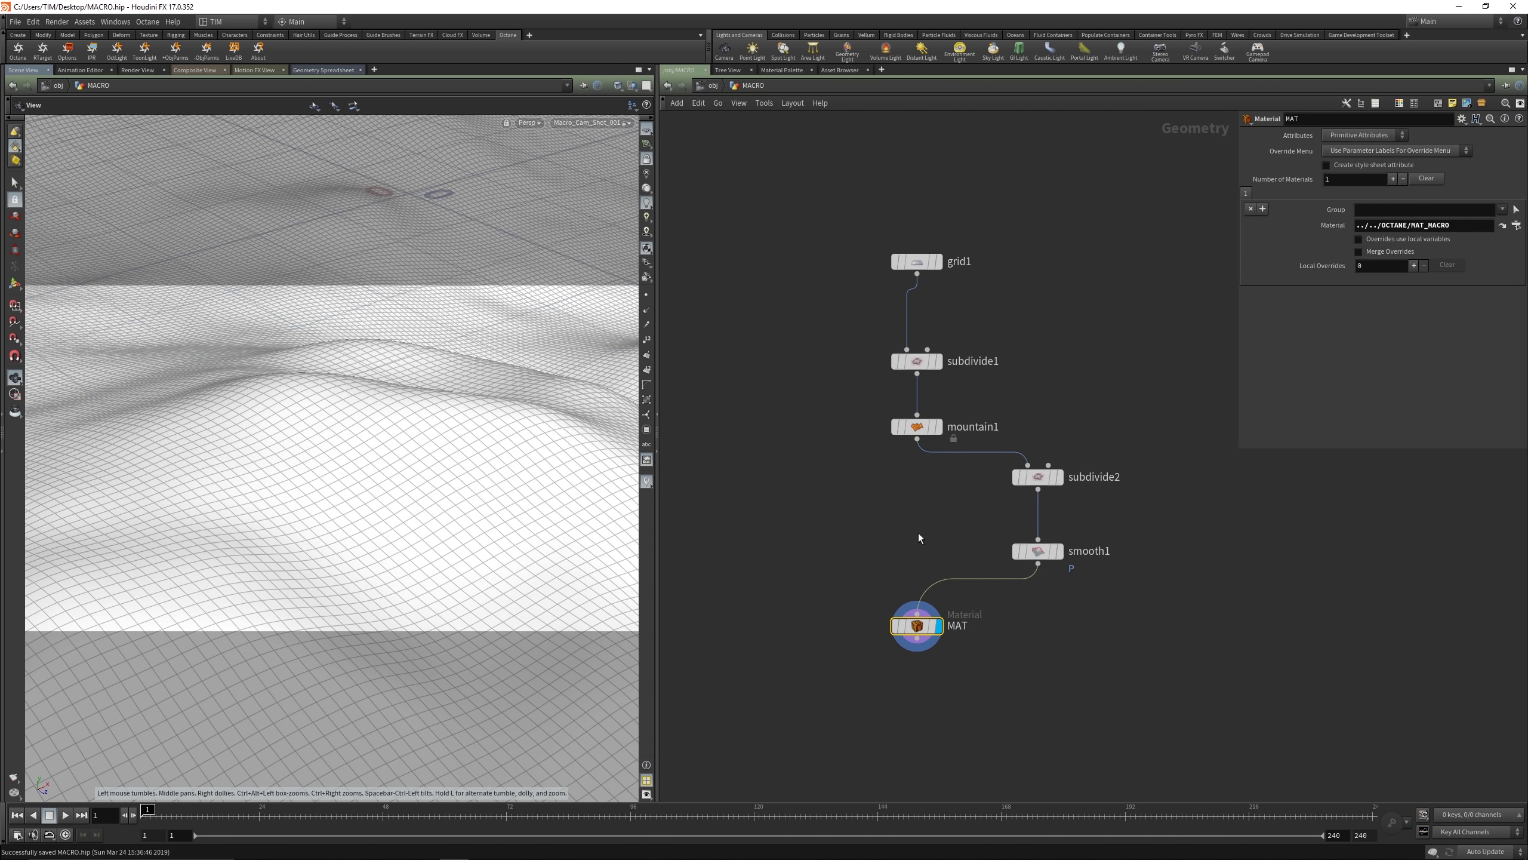
left_click_drag(916, 529, 909, 620)
key("Tab")
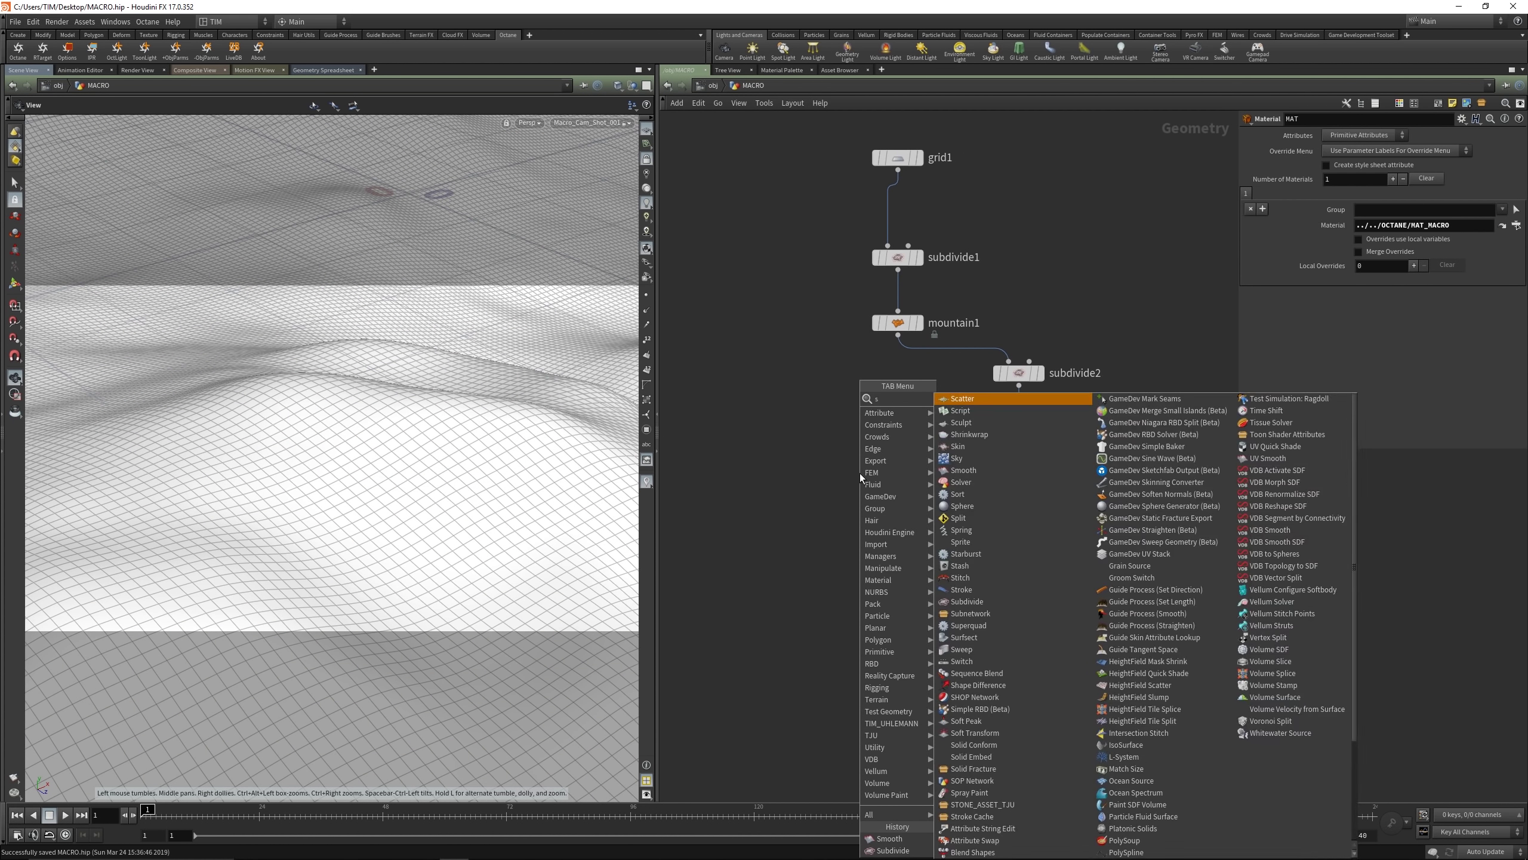
type("sca")
key("Return")
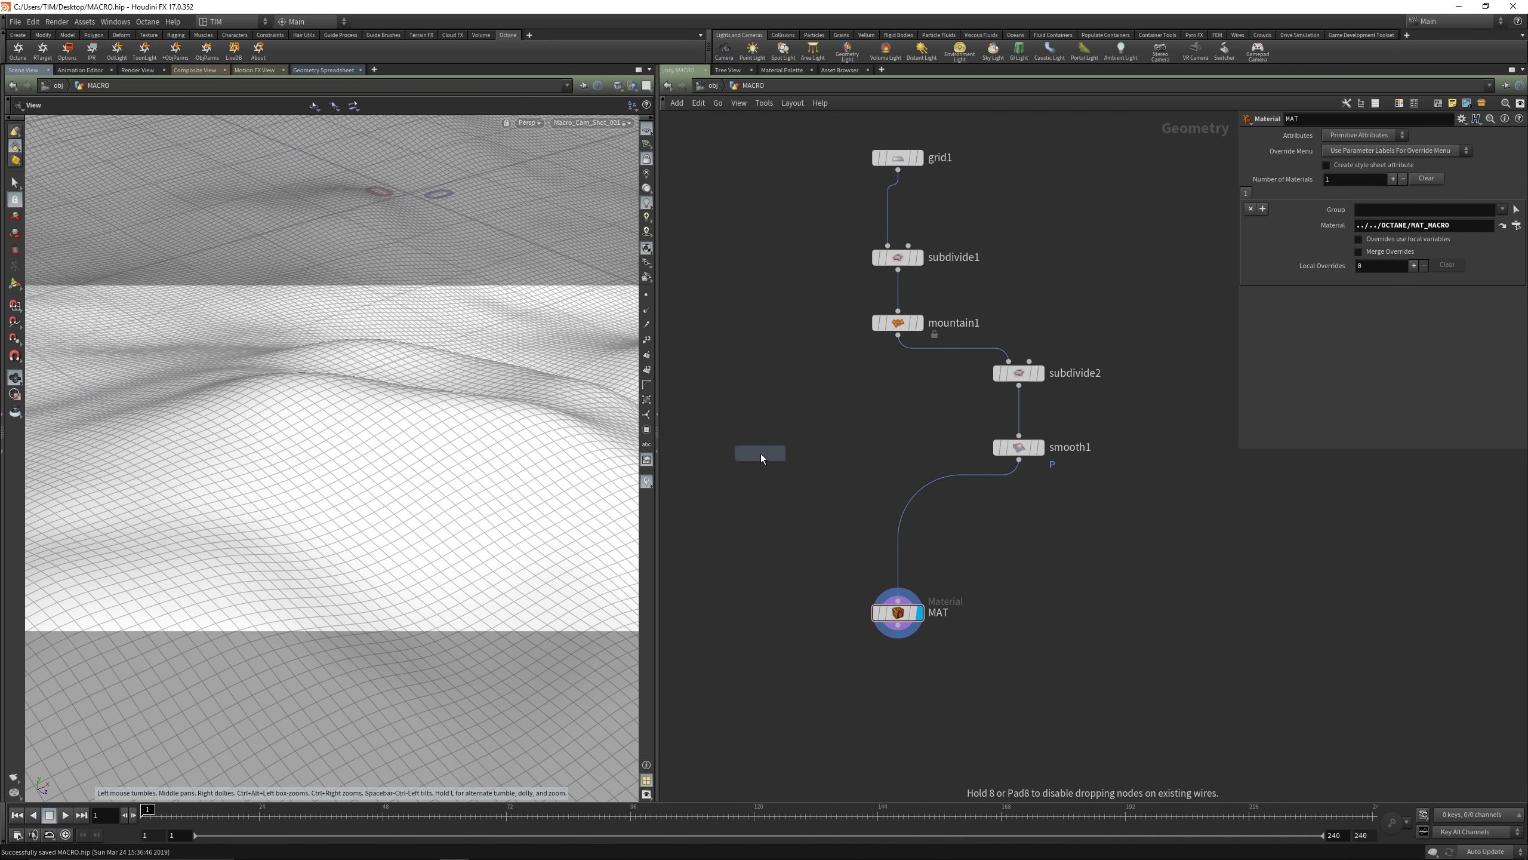
left_click(761, 453)
left_click_drag(713, 397, 773, 528)
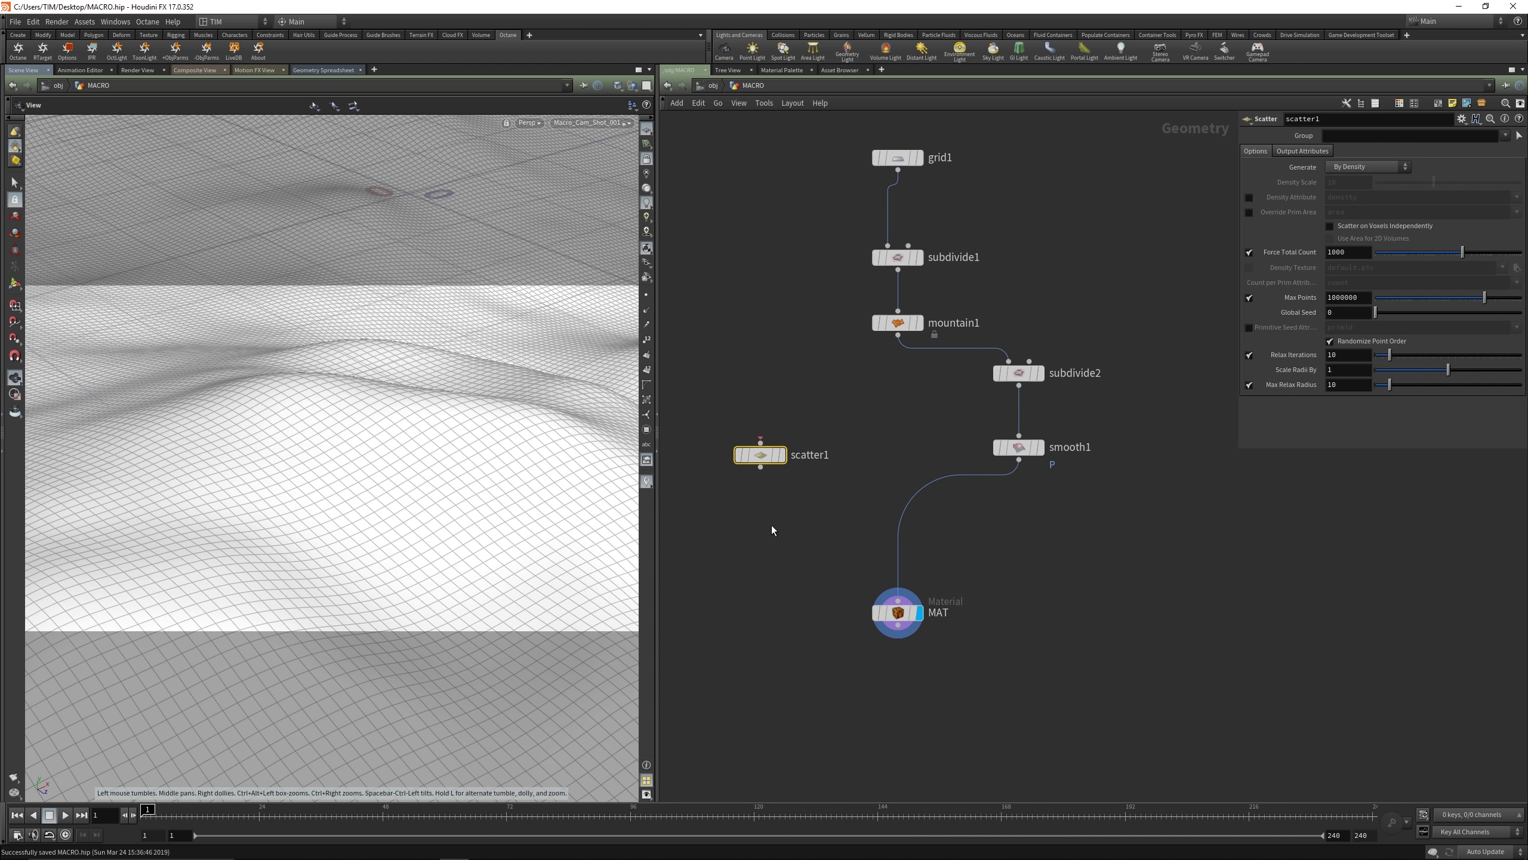
left_click_drag(764, 456, 743, 488)
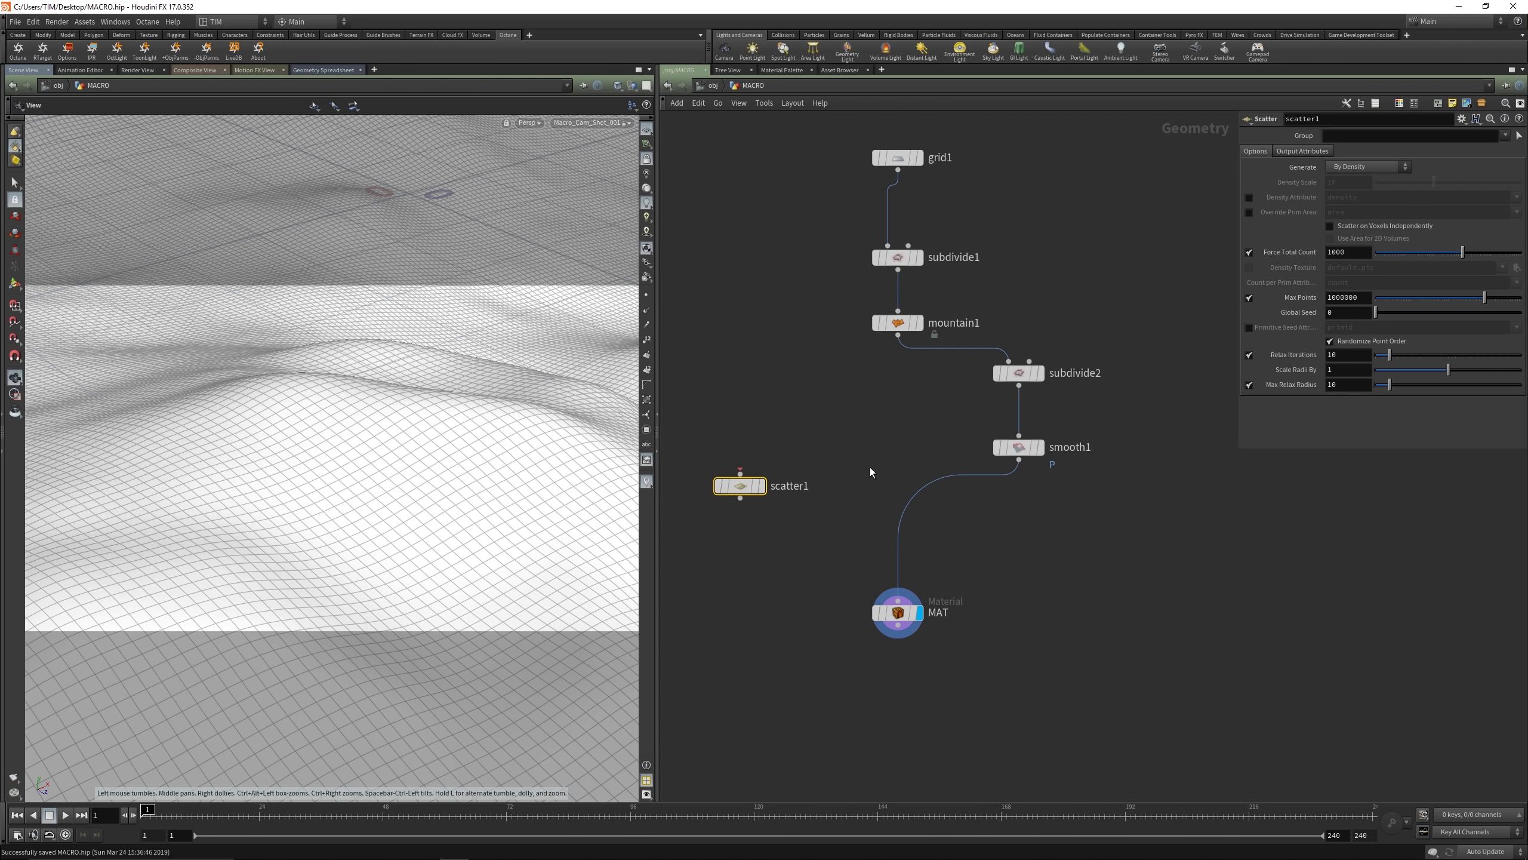
Step: Add a Group Create node to the MACRO network, placed beside the MAT node
left_click(867, 466)
key("Tab")
type("group")
left_click(987, 399)
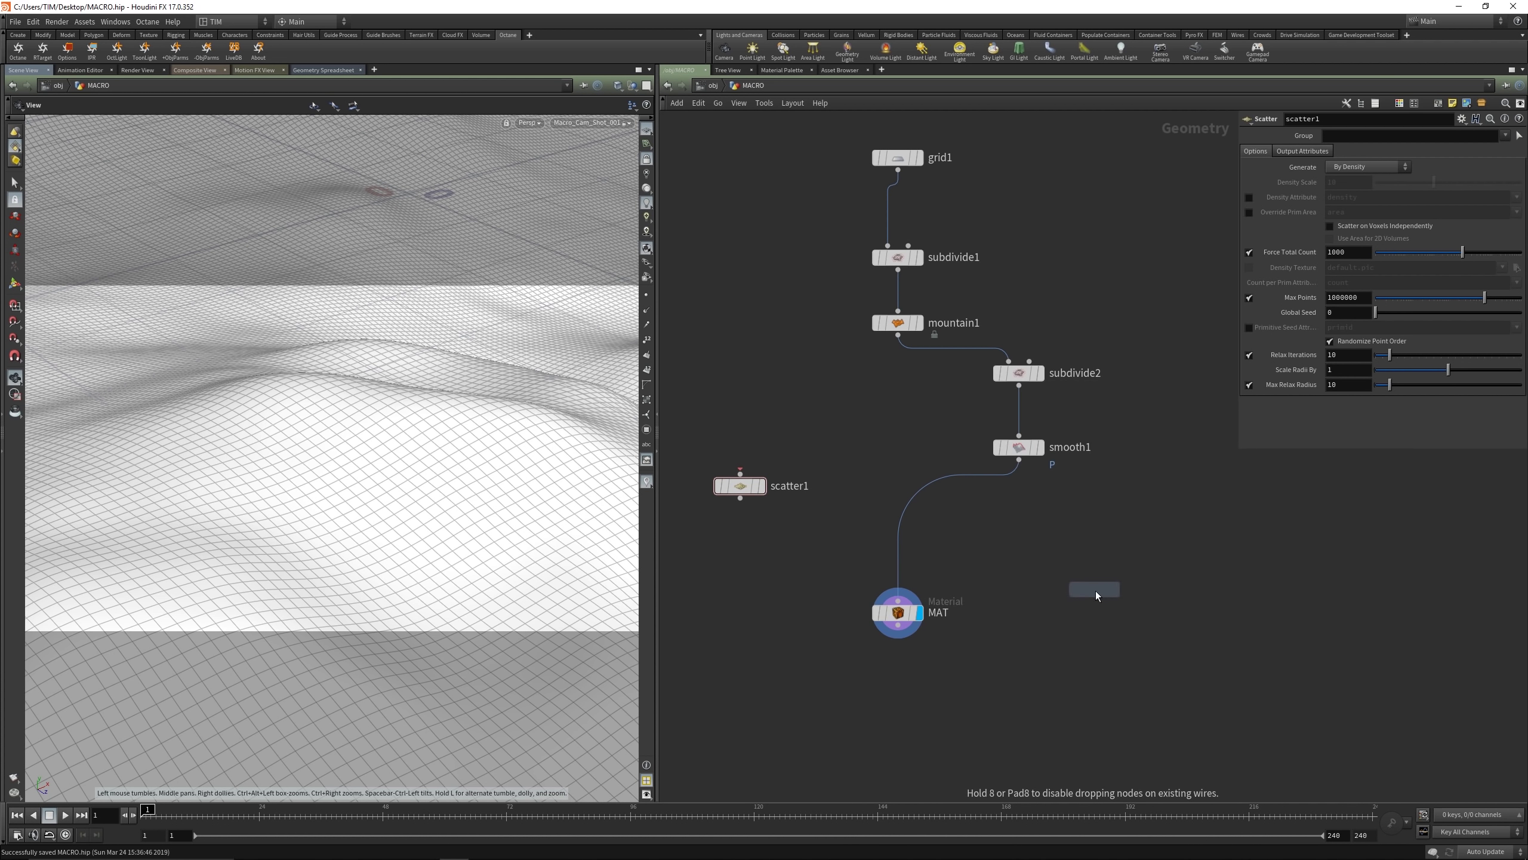
left_click(1029, 582)
Step: Name both the primitive group and its Group Create node GROUND
left_click(1363, 134)
type("GR")
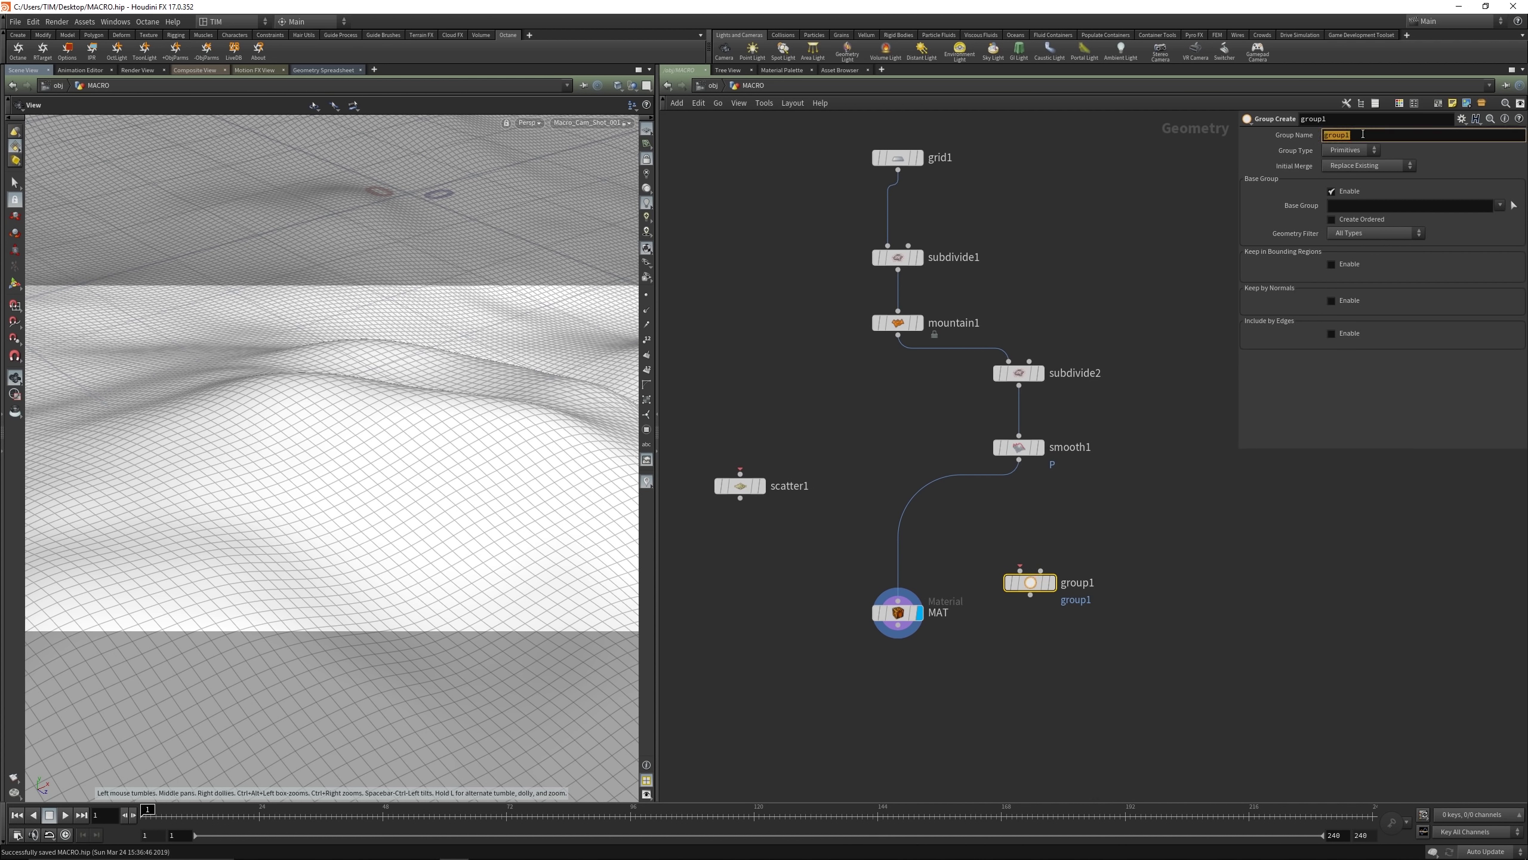
type("OUND")
key("Return")
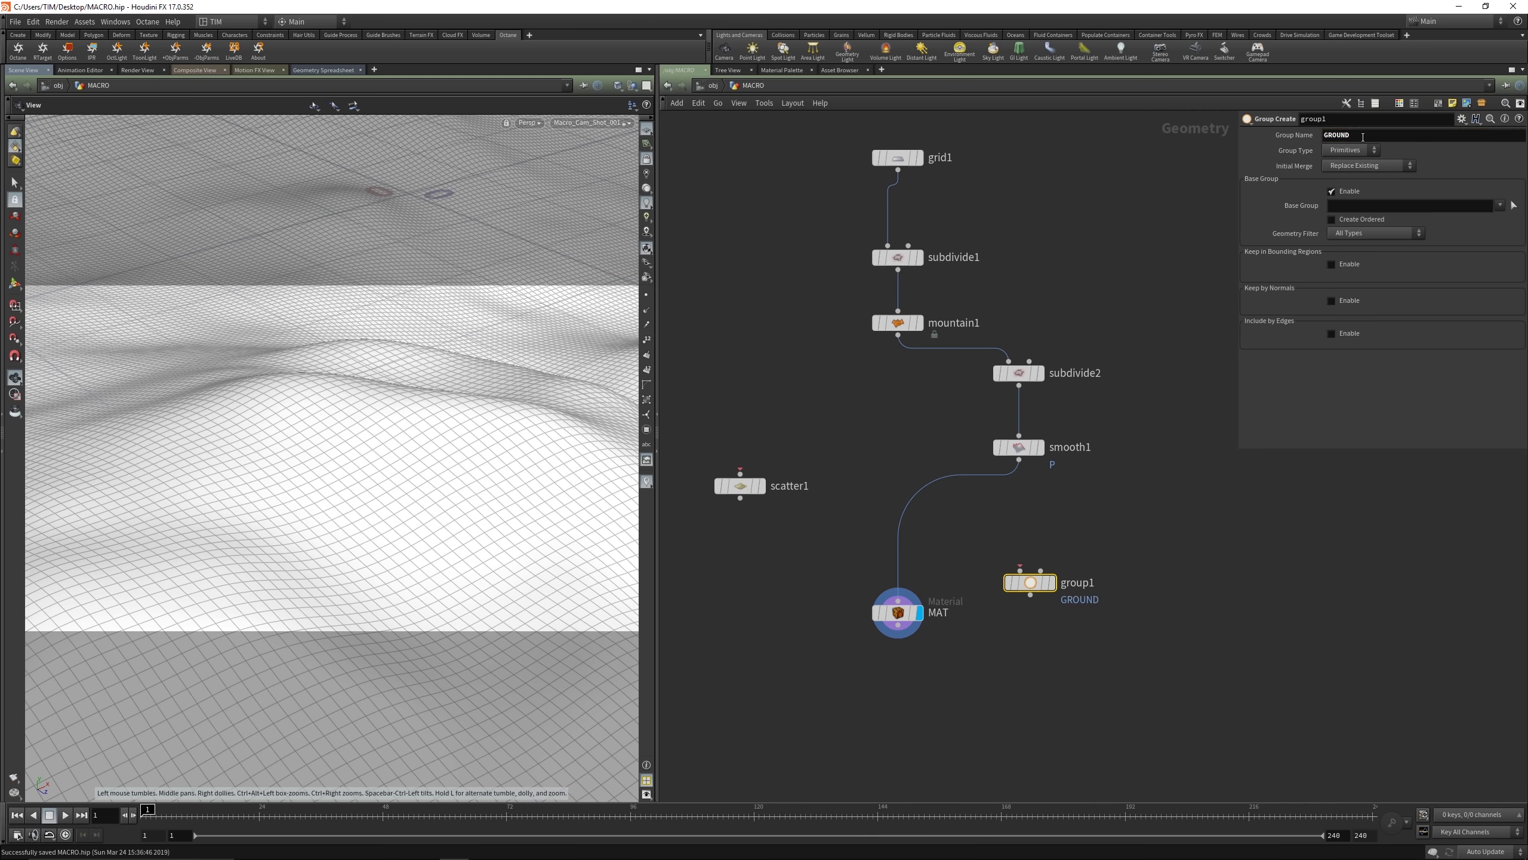
double_click(1068, 582)
type("GR")
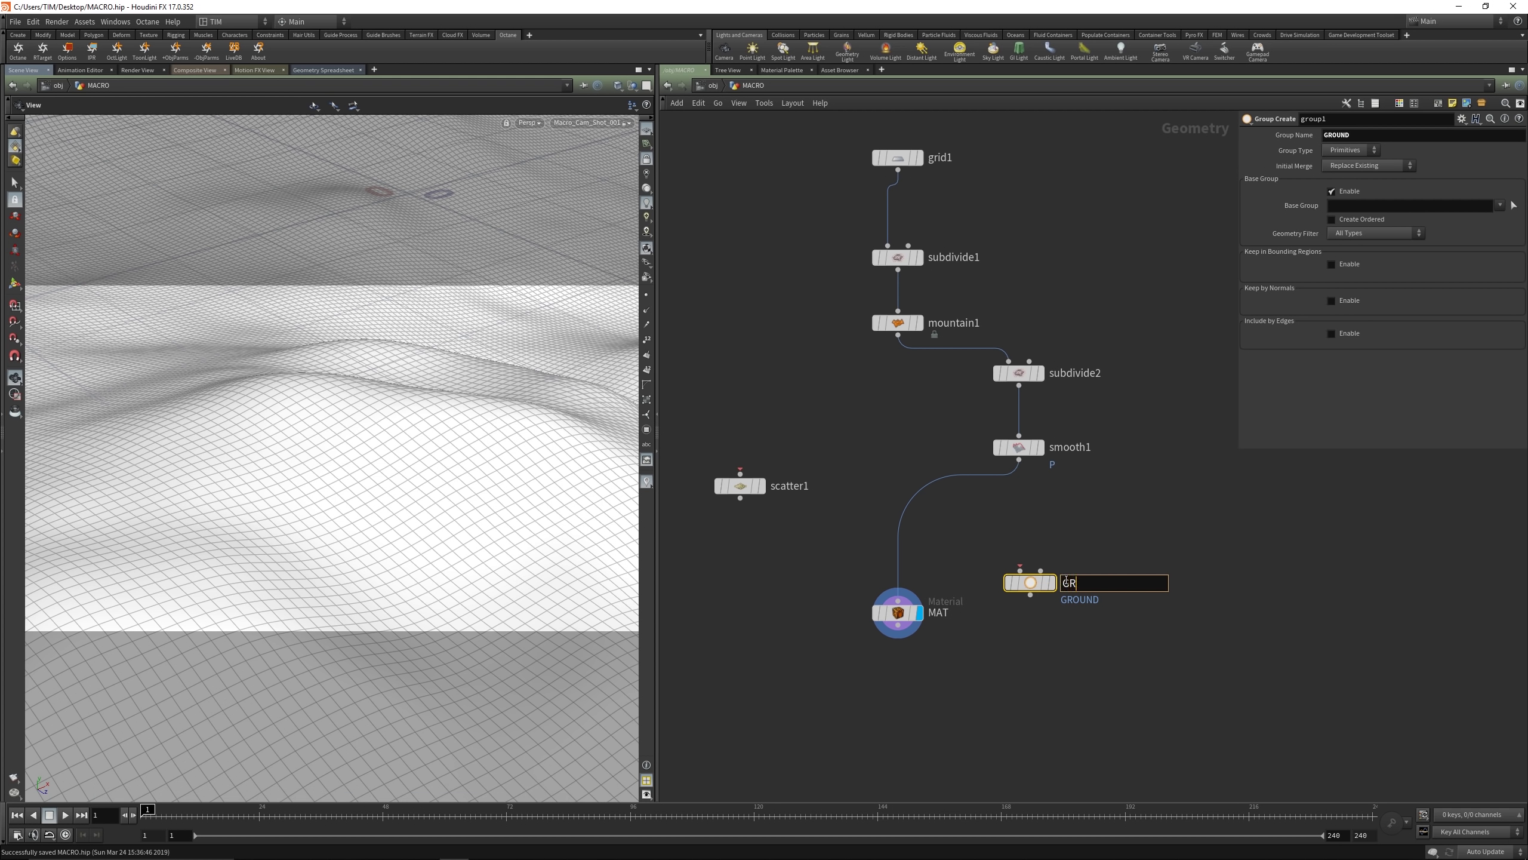
type("OUND")
key("Return")
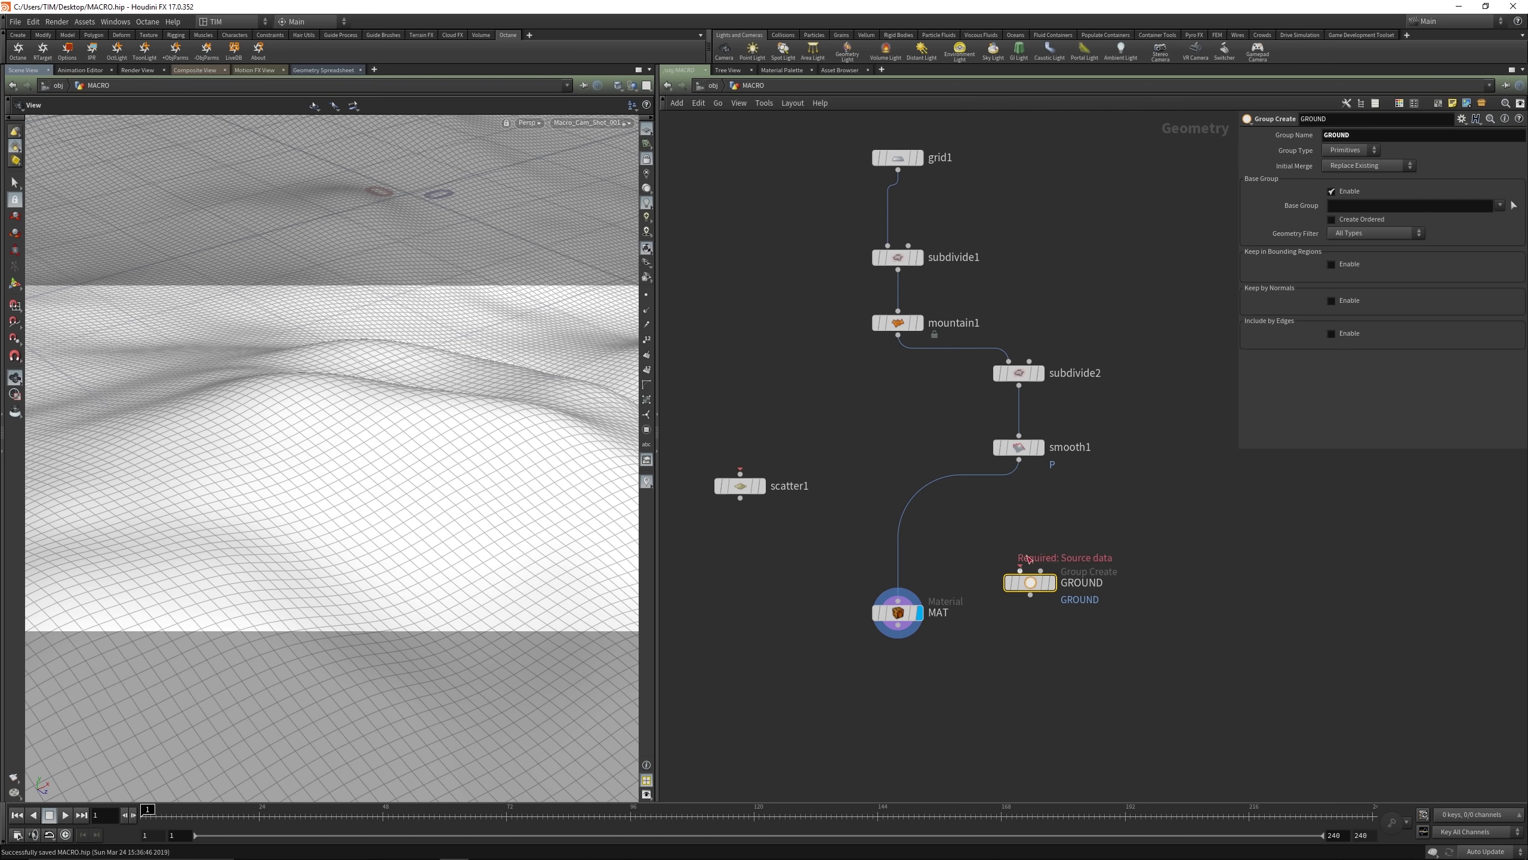
Step: Wire the GROUND node in between smooth1 and MAT, spacing the nodes out vertically
left_click_drag(1020, 569, 1019, 460)
left_click(1049, 583)
left_click_drag(1029, 582, 1019, 539)
left_click_drag(904, 615, 882, 717)
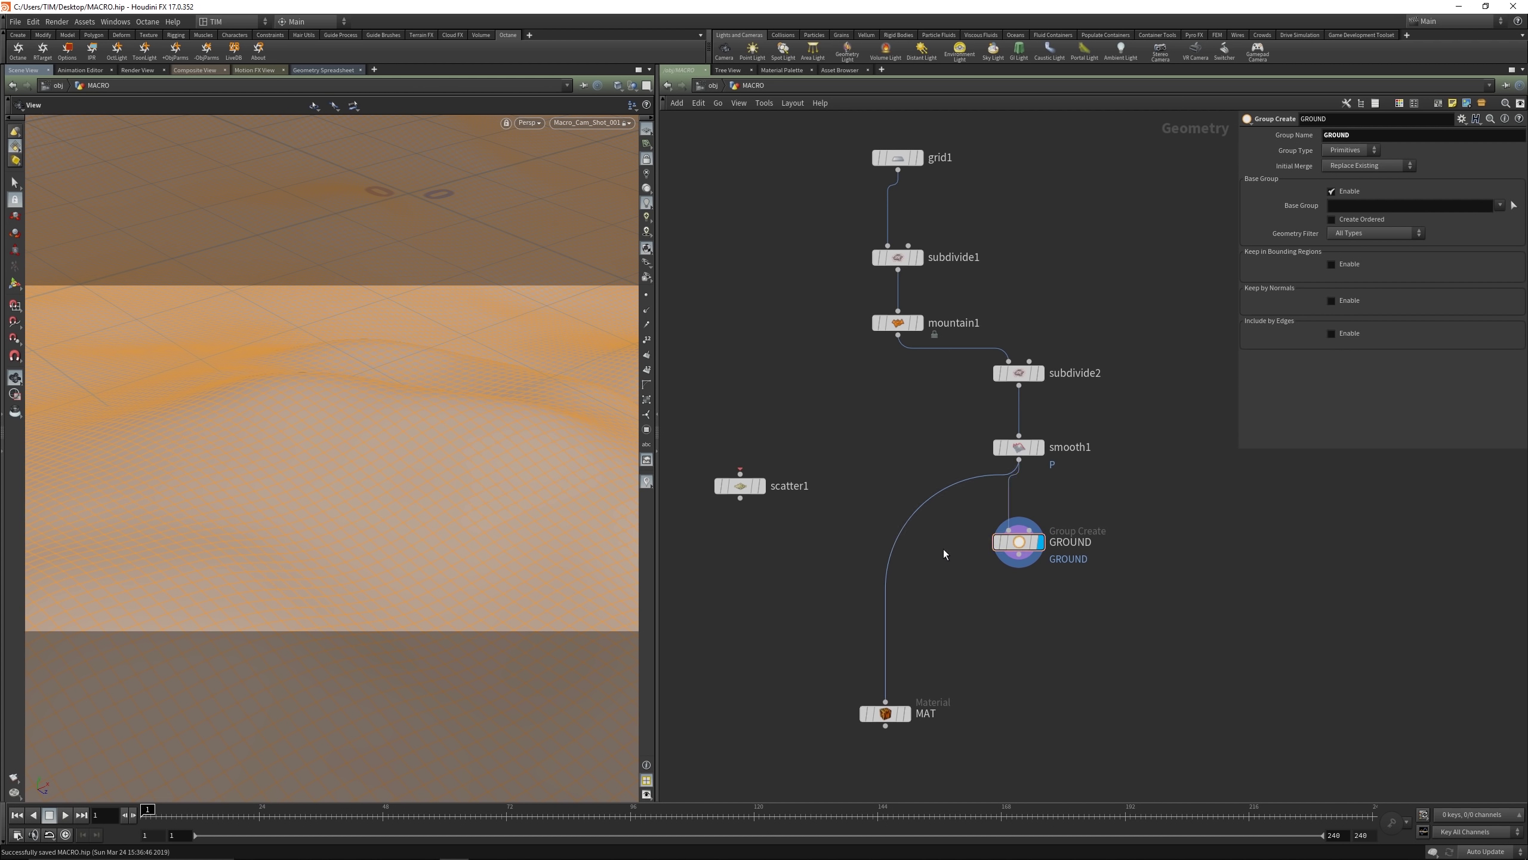
left_click_drag(1021, 558, 885, 703)
Step: Restrict the MAT node's material assignment to the GROUND group and make MAT the displayed node
left_click(885, 713)
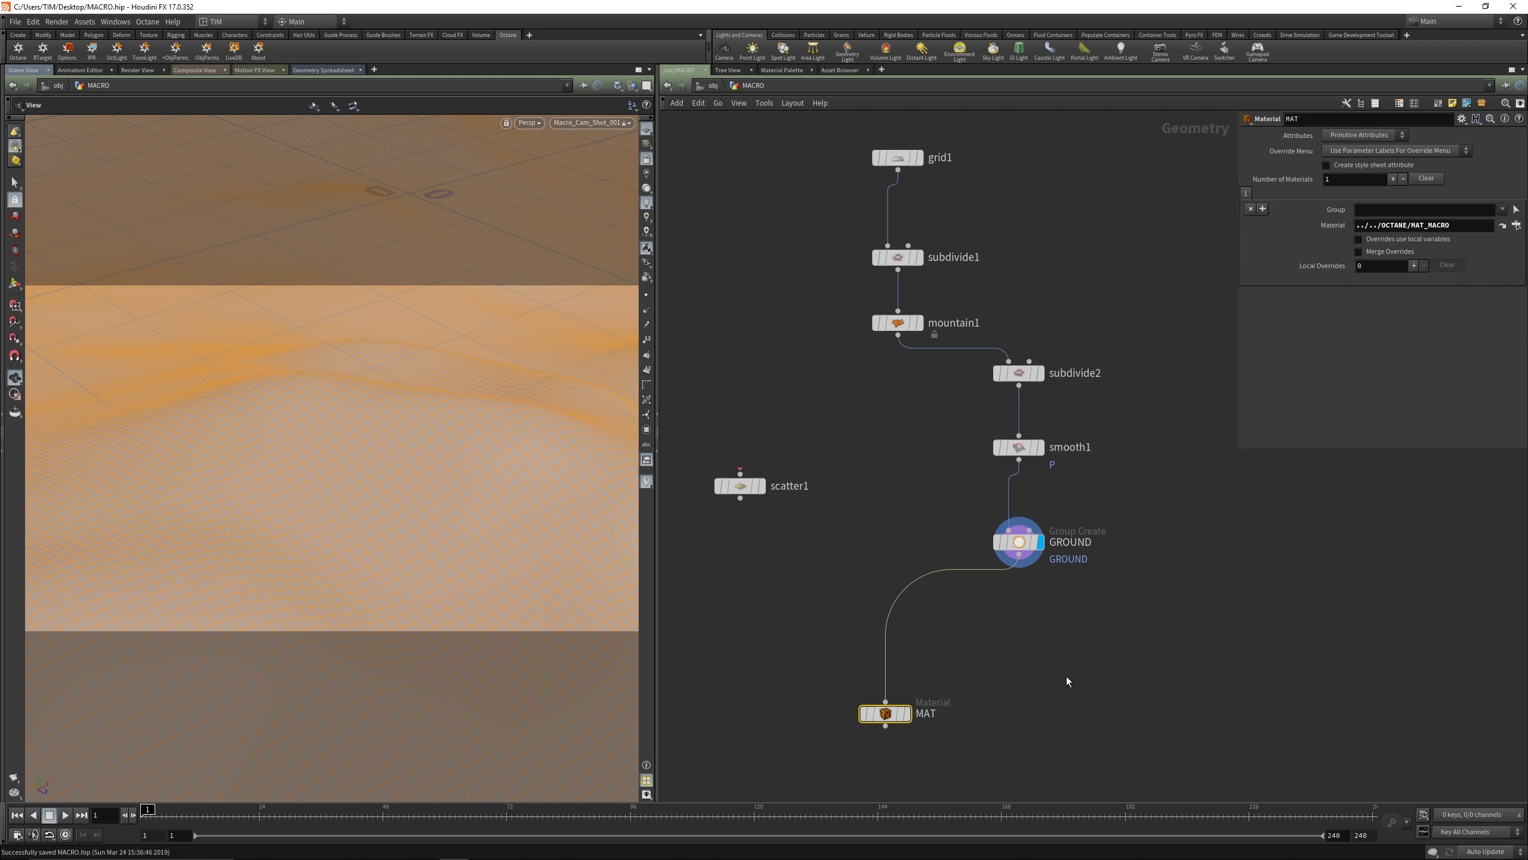
left_click(1502, 209)
left_click(1497, 226)
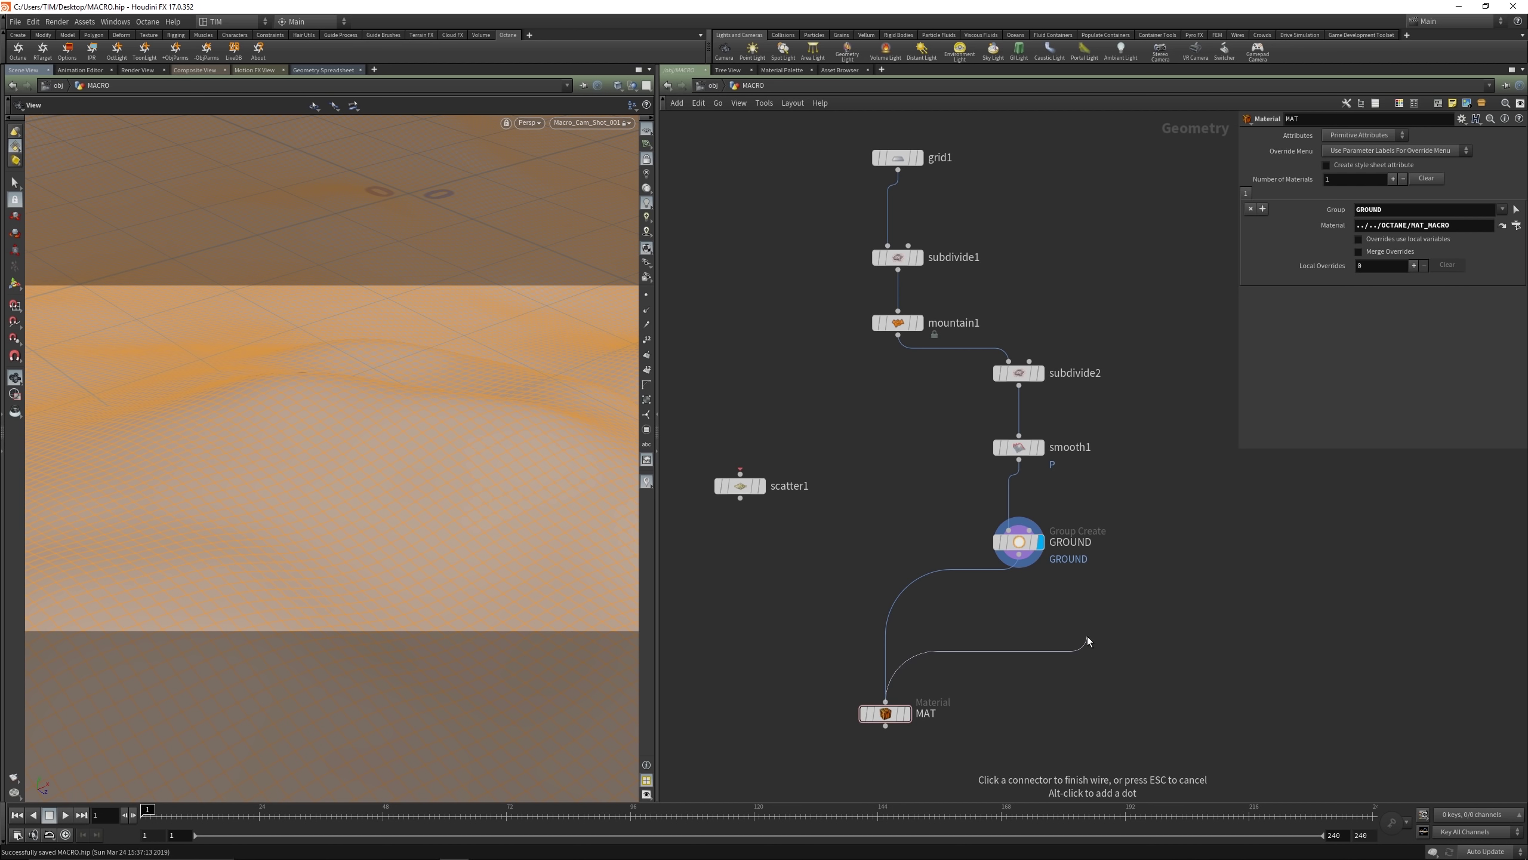
left_click(1113, 637)
left_click_drag(1019, 555, 885, 702)
left_click(906, 713)
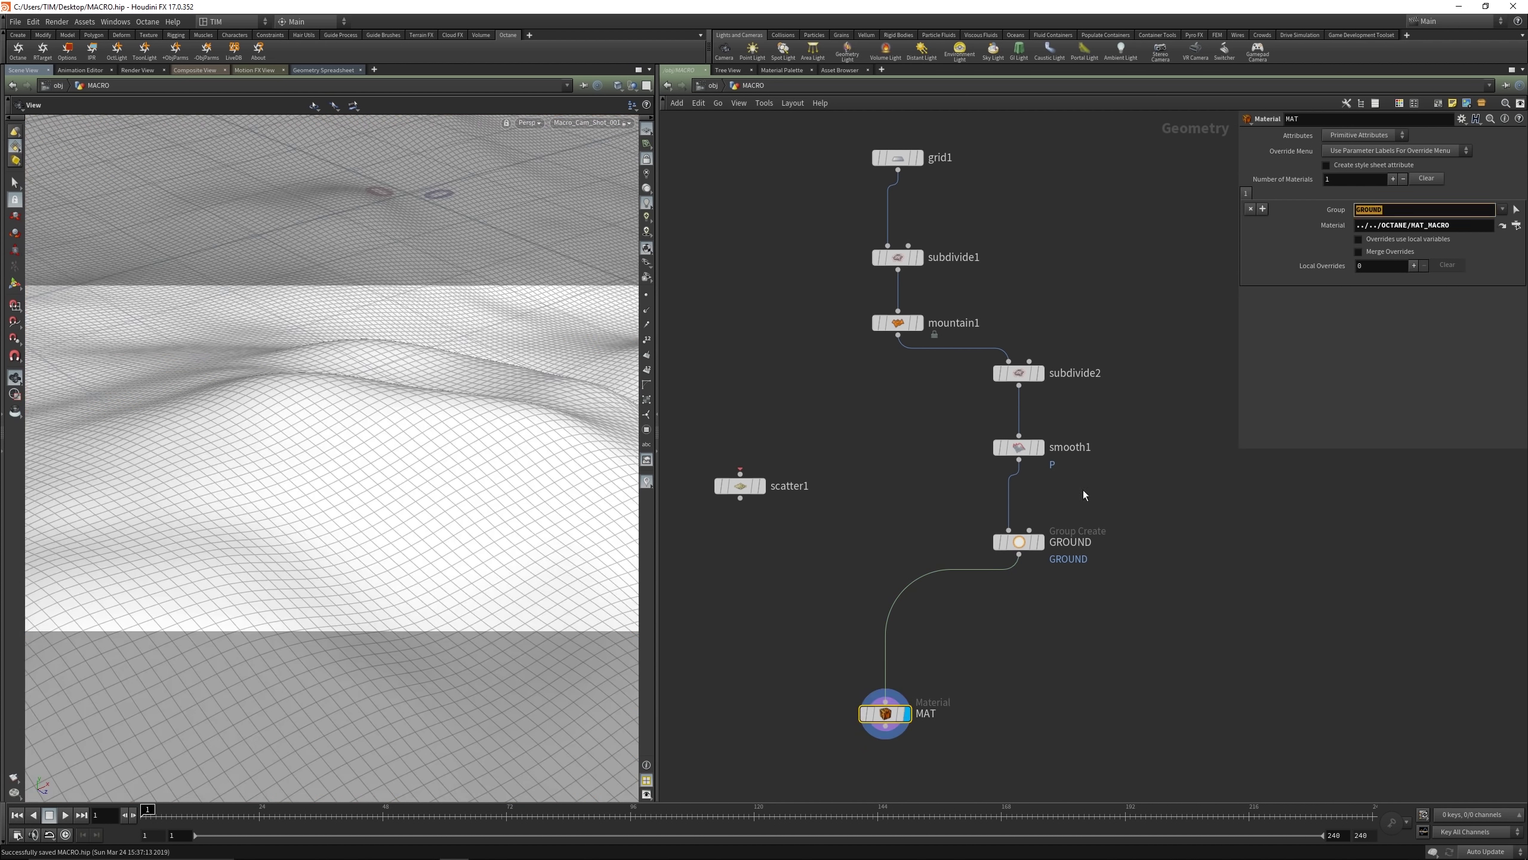
Step: Connect smooth1's output to the input of scatter1 and make scatter1 the displayed node
left_click_drag(740, 492, 729, 571)
middle_click_drag(824, 471, 912, 441)
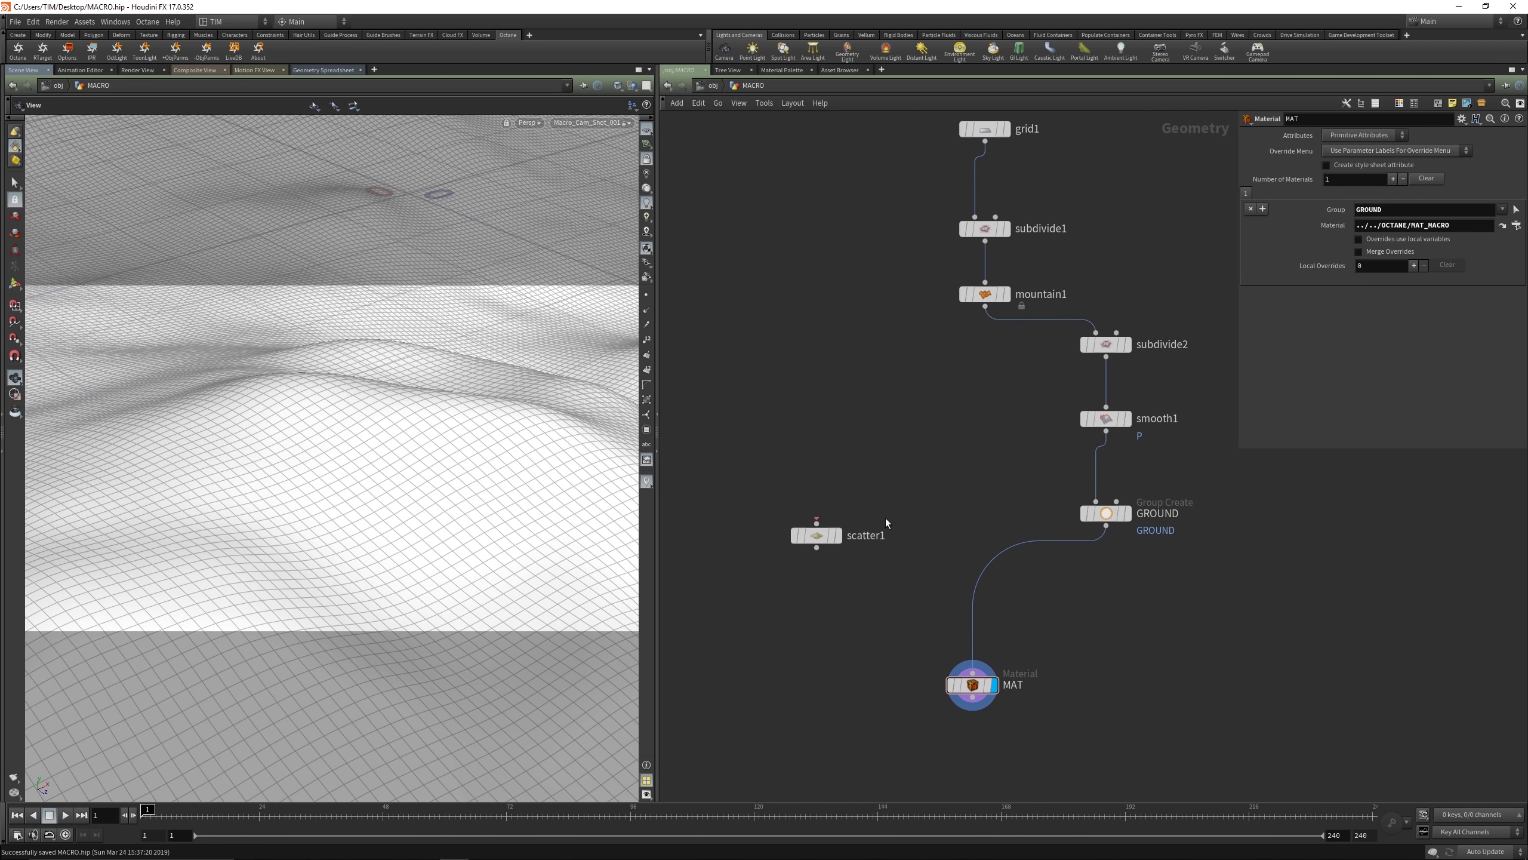
left_click_drag(1109, 437, 759, 468)
left_click(800, 447)
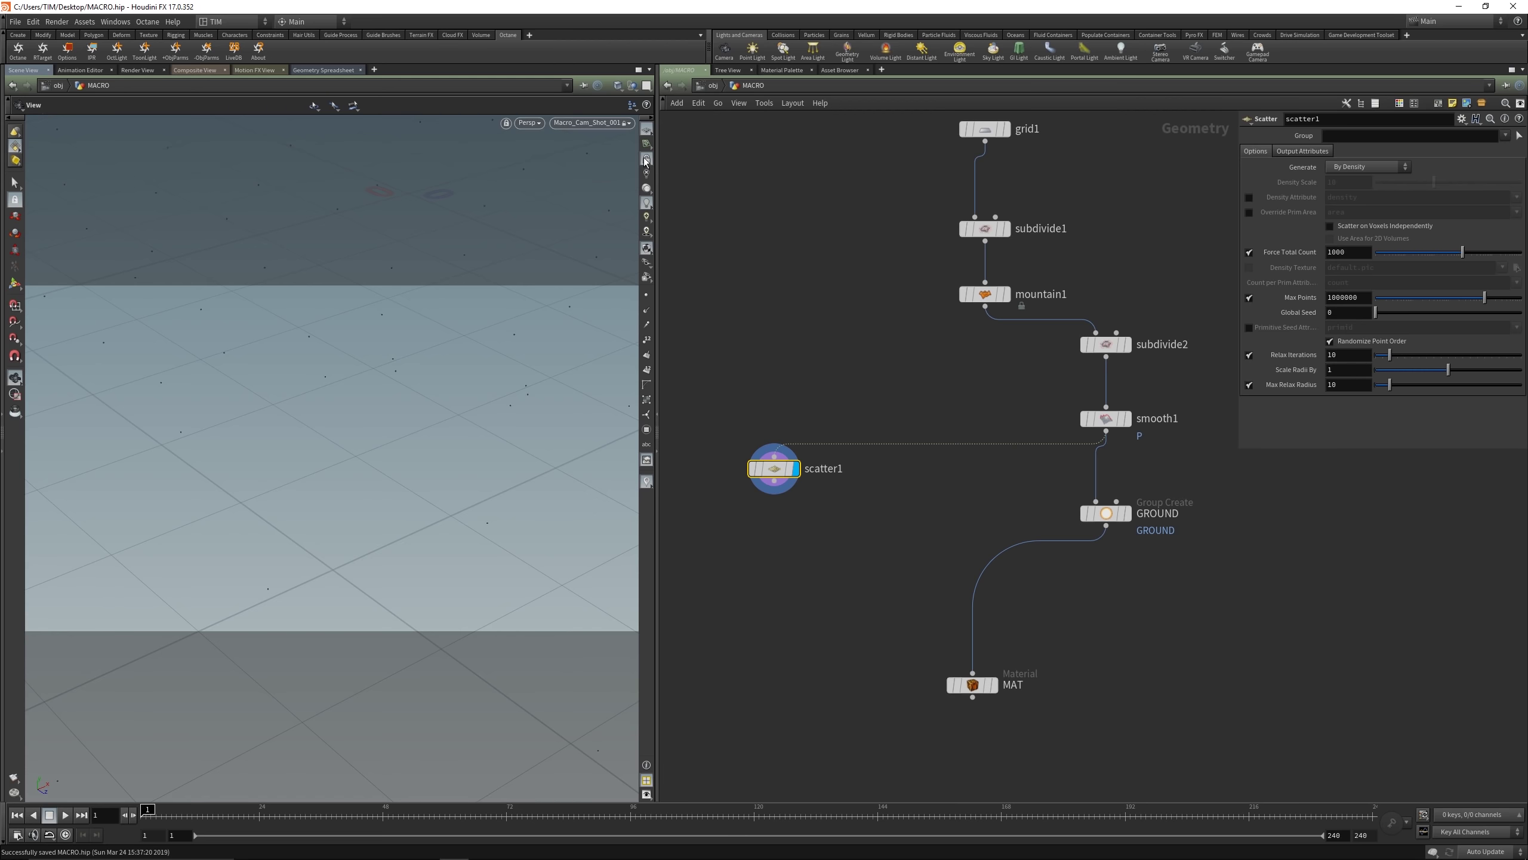
Step: Set scatter1's Force Total Count to 2500 and turn off Relax Iterations
key("g")
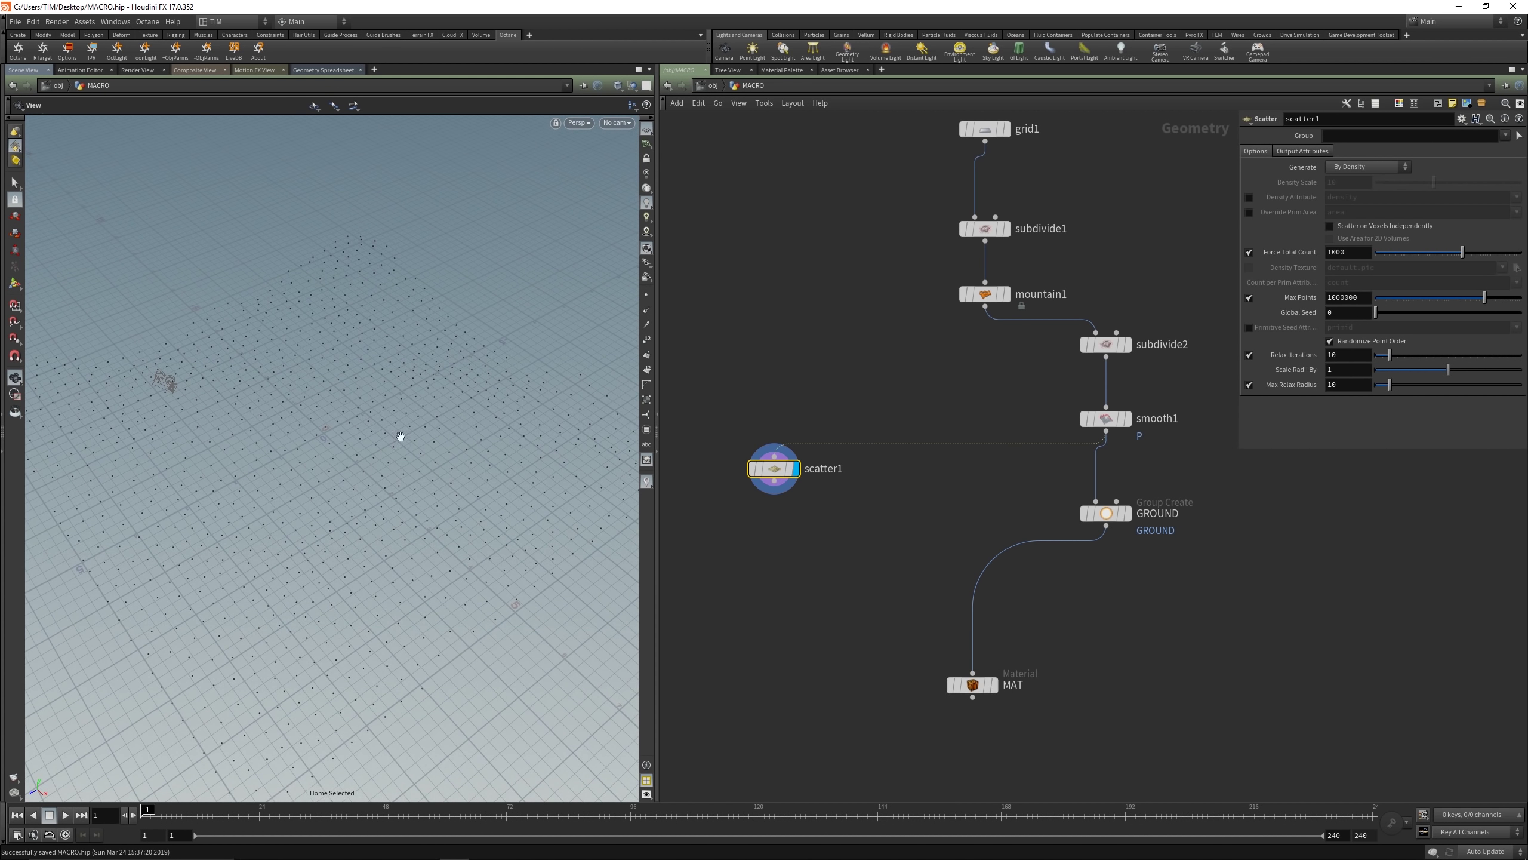
left_click(1345, 253)
type("2500")
key("Return")
left_click(1249, 354)
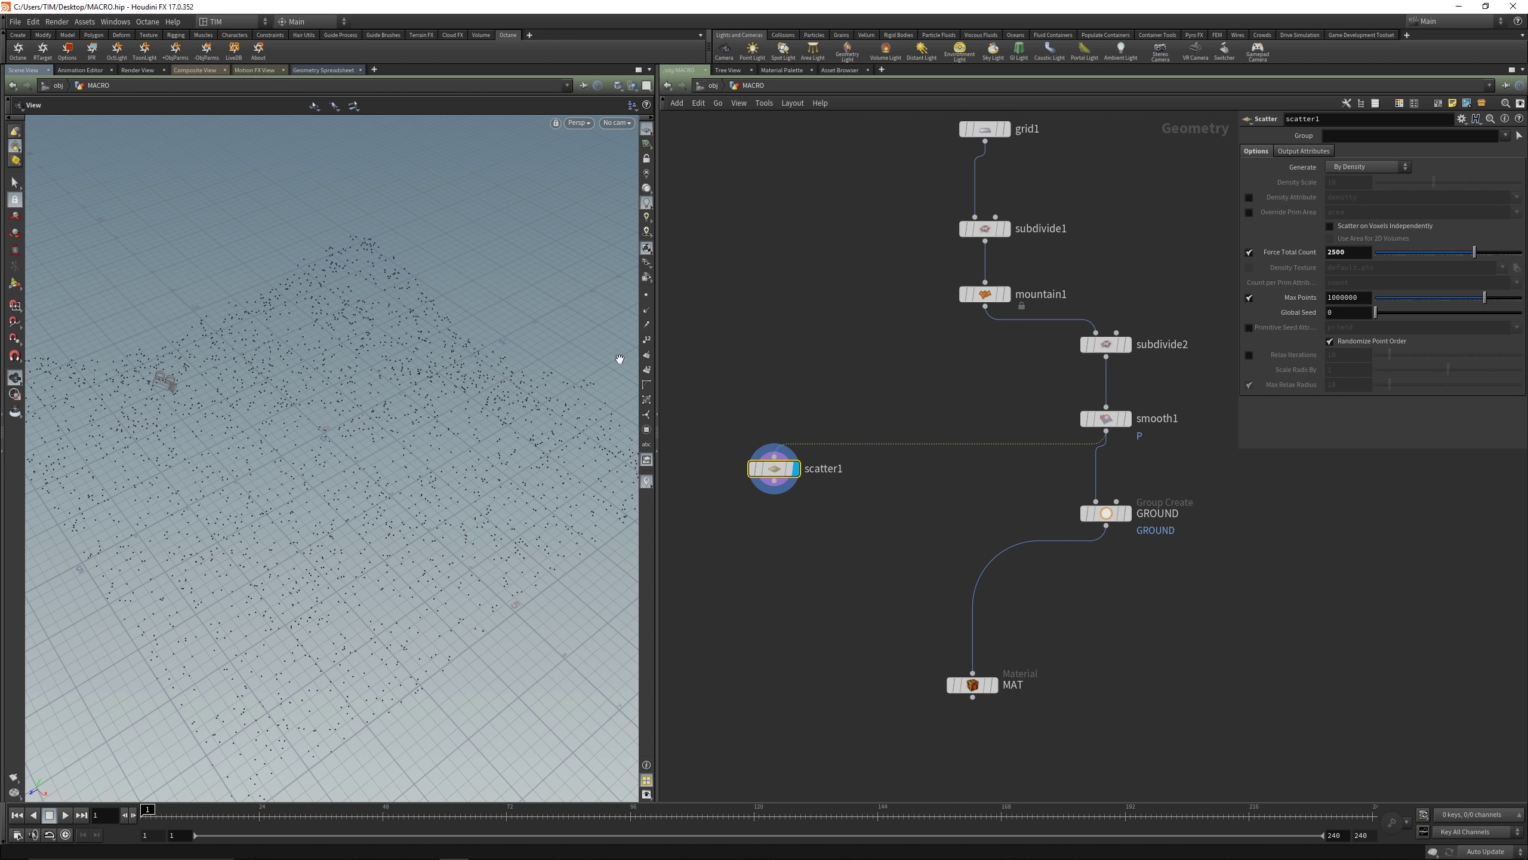
left_click_drag(396, 400, 389, 457)
left_click_drag(759, 468, 766, 490)
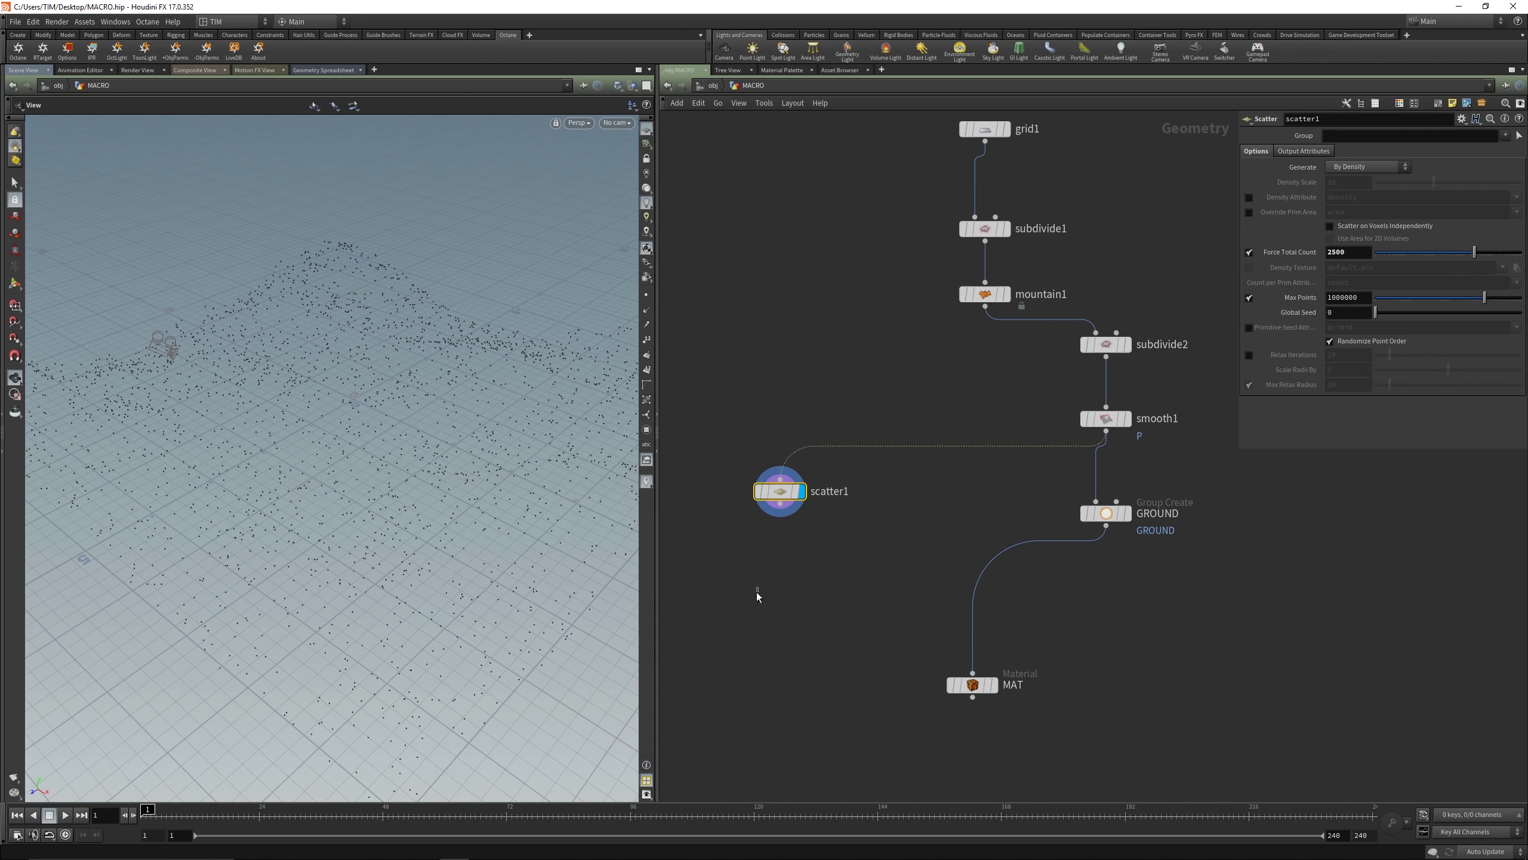
Step: Add a Copy to Points node below scatter1 and wire scatter1 into its target points input
scroll(838, 523, "down", 2)
key("Tab")
type("tra")
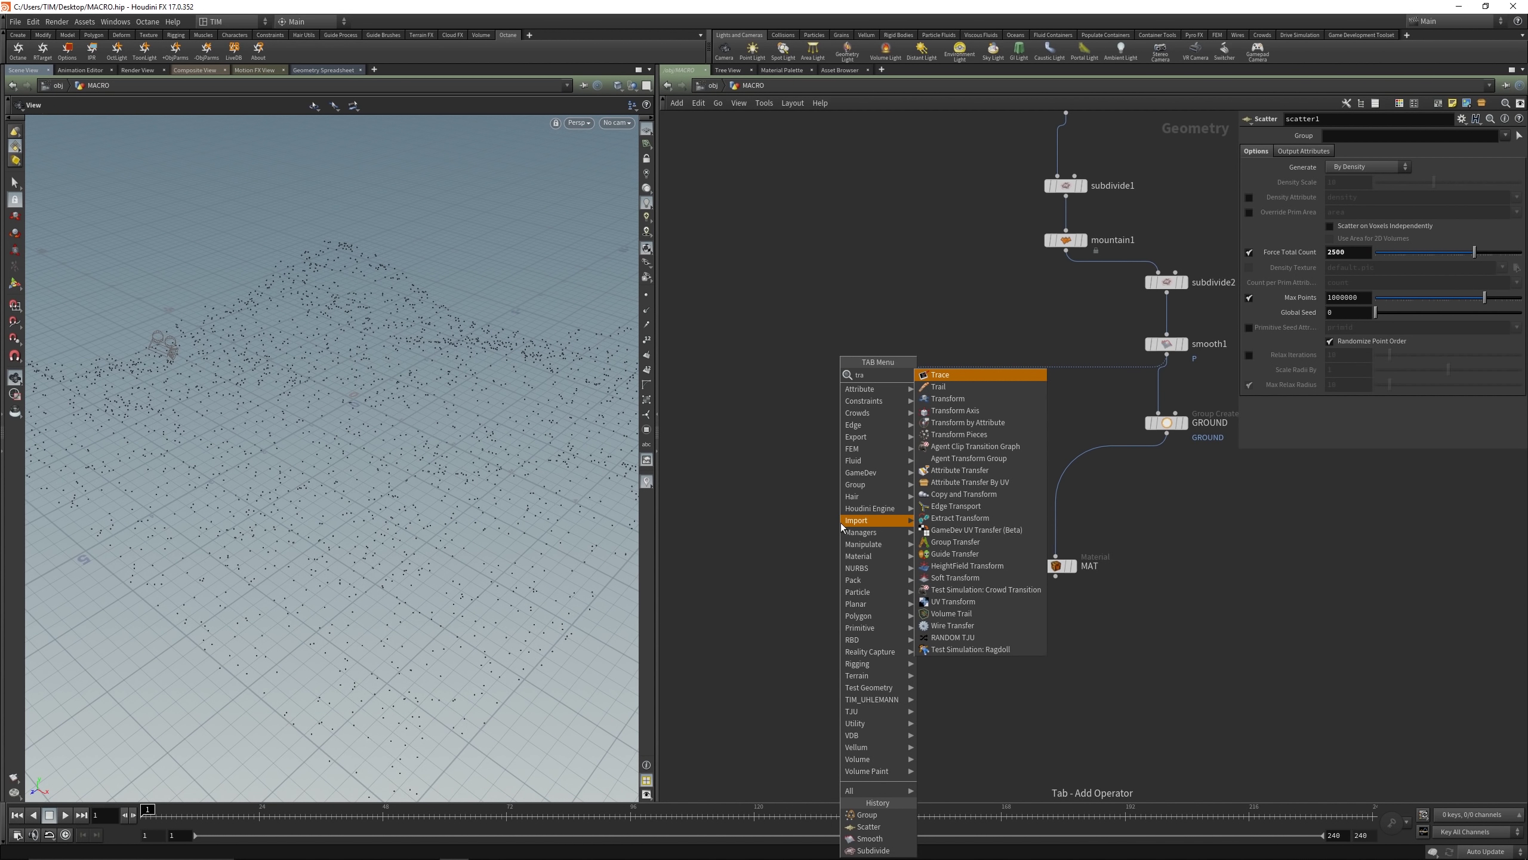
key("BackSpace")
key("BackSpace")
key("BackSpace")
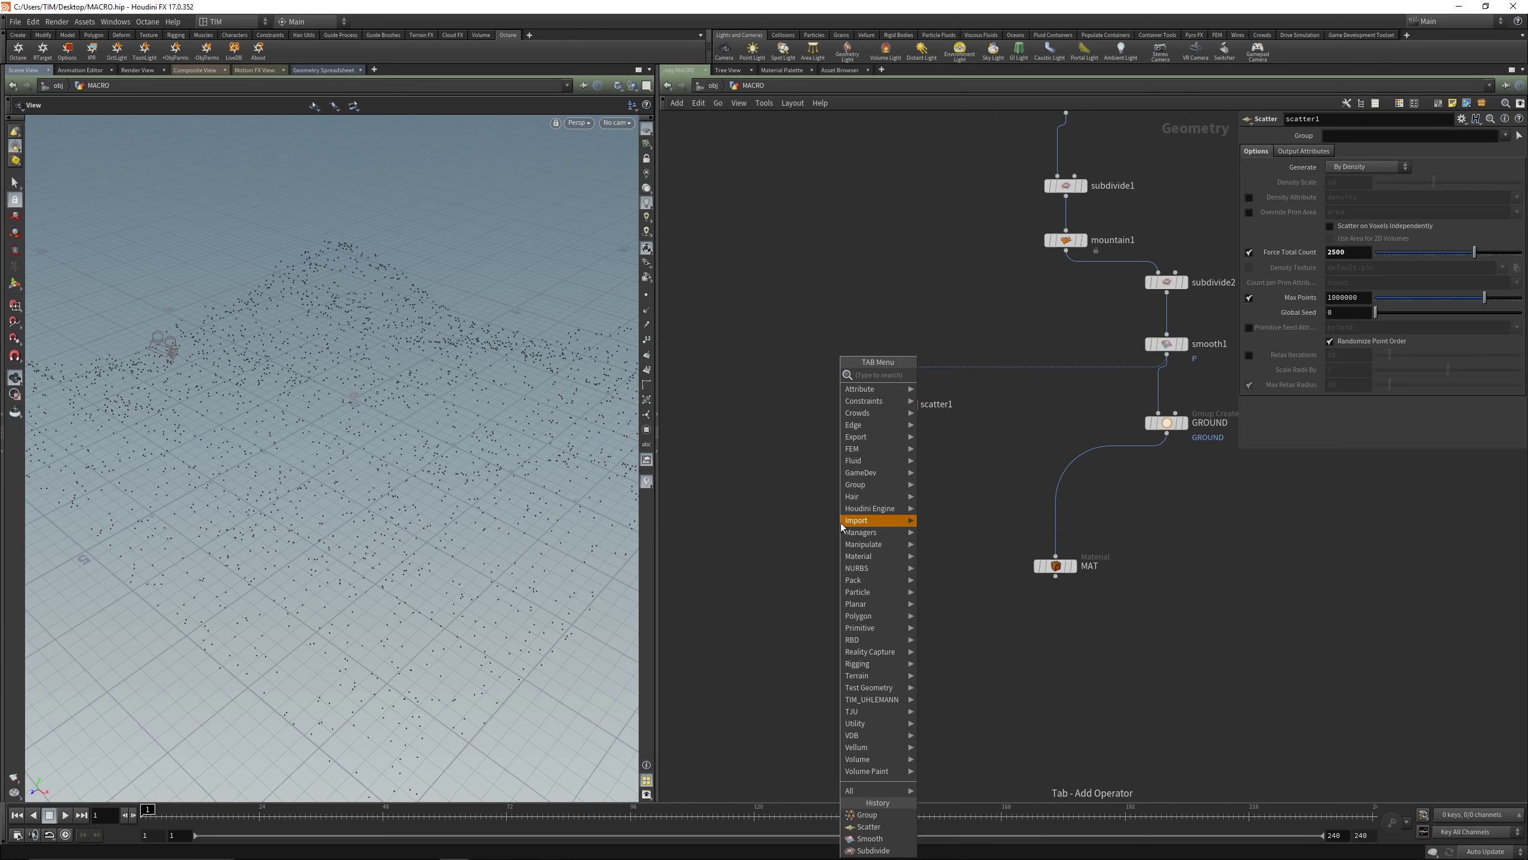
type("copy")
left_click(930, 398)
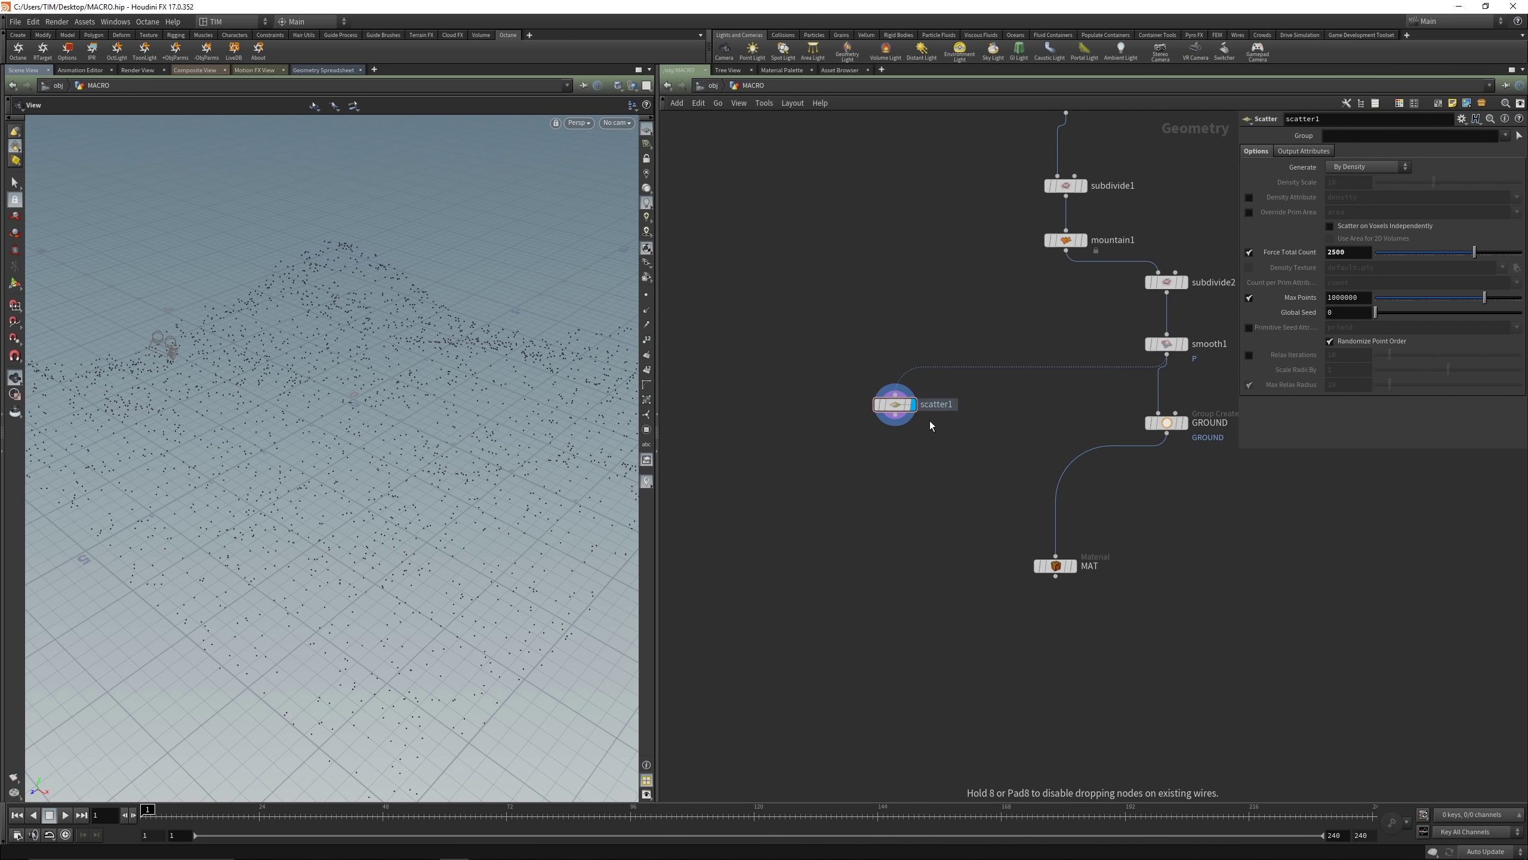
left_click(859, 520)
left_click(895, 414)
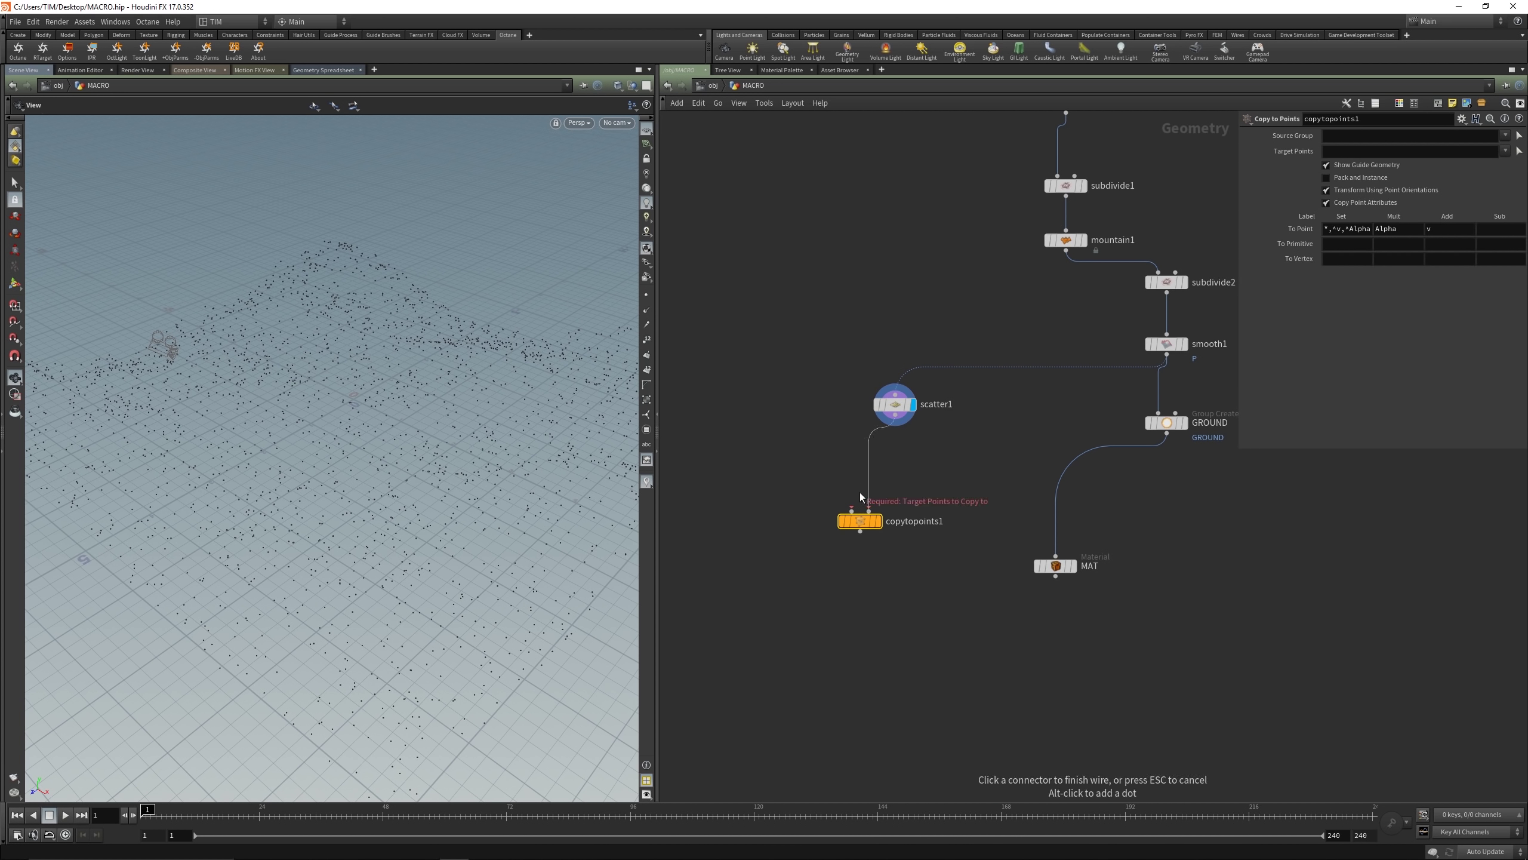
Step: Add a Sphere node as the source geometry of copytopoints1 and display the copied result
key("Tab")
type("spe")
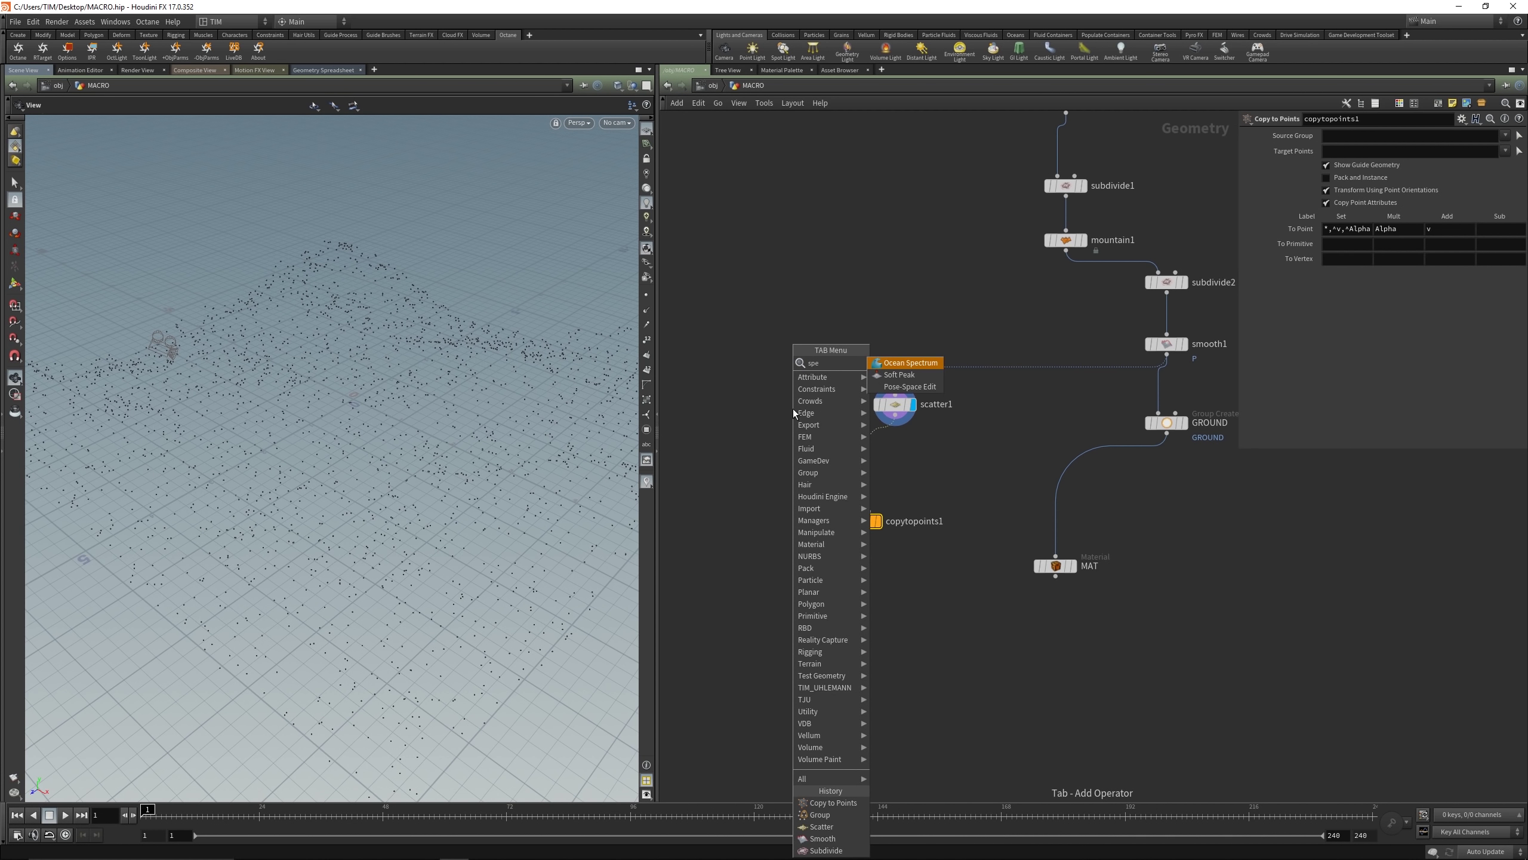
key("BackSpace")
key("Return")
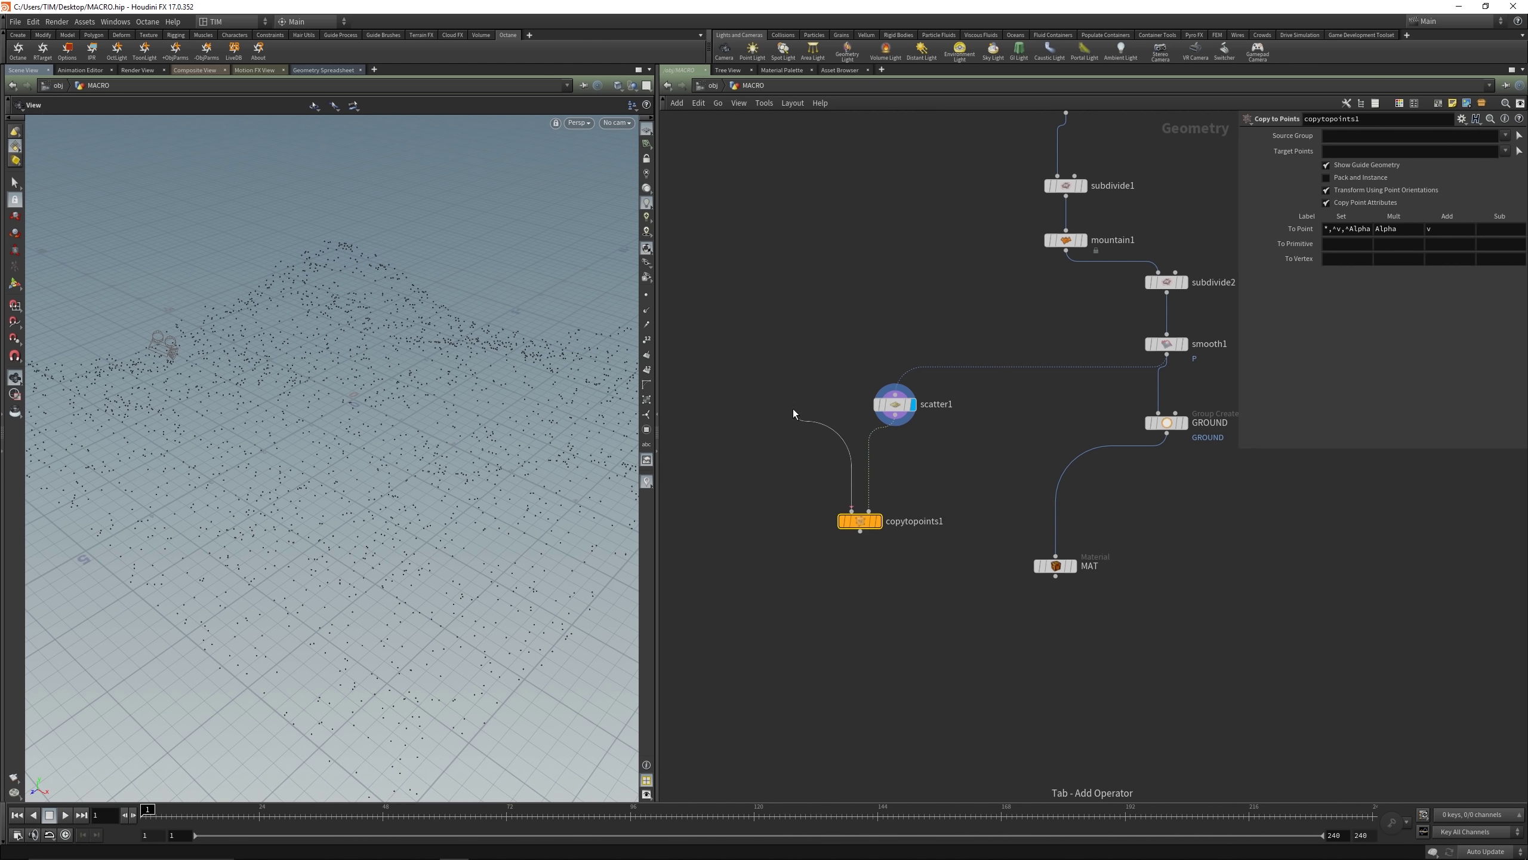
left_click(792, 409)
mouse_move(858, 527)
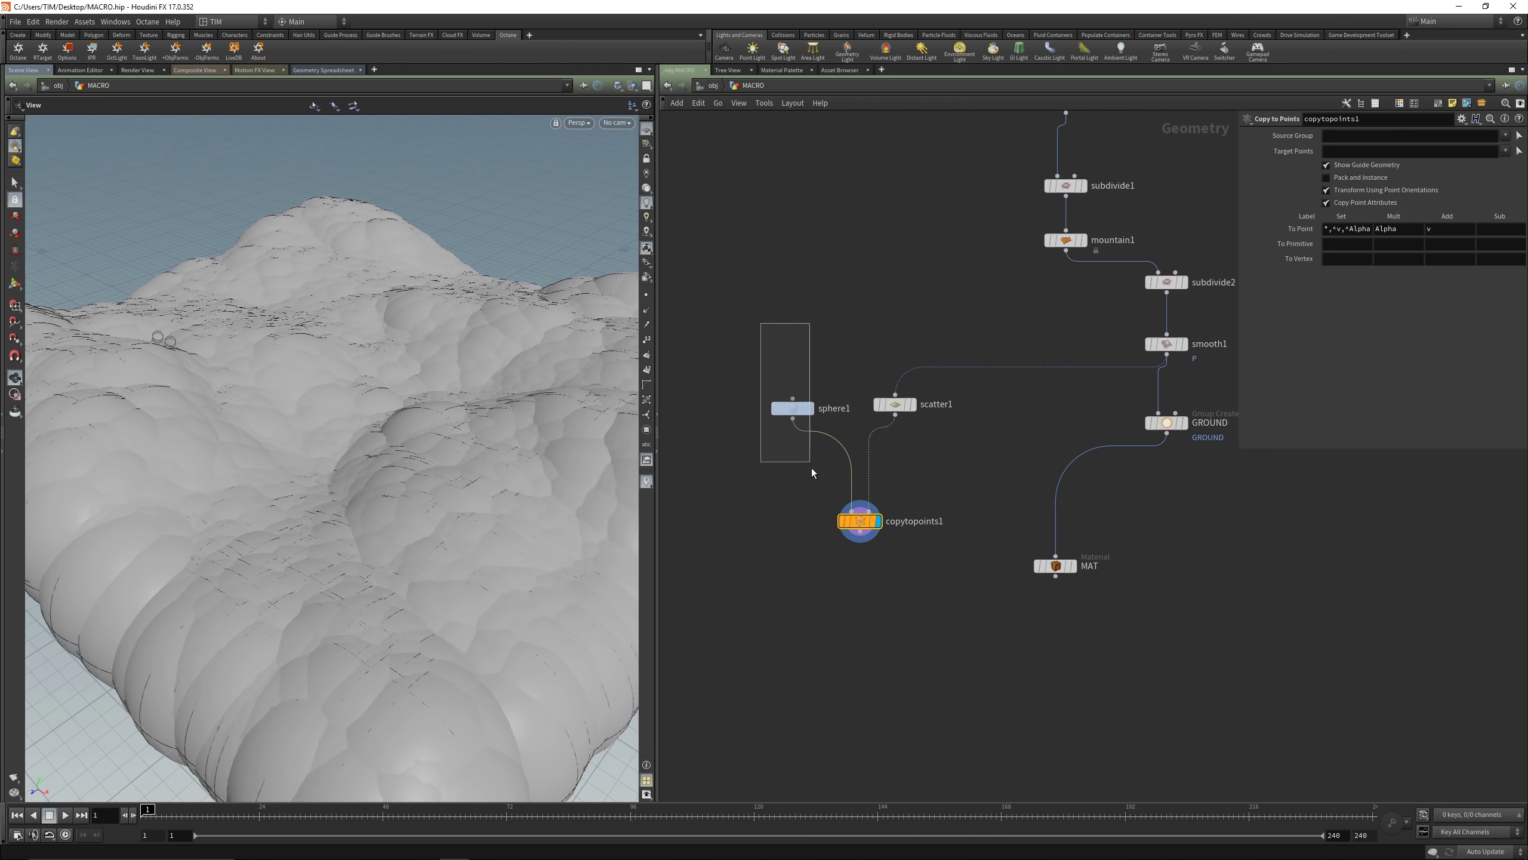
Step: Set the uniform scale of sphere1 to 0.01
left_click(1347, 210)
type("0.0")
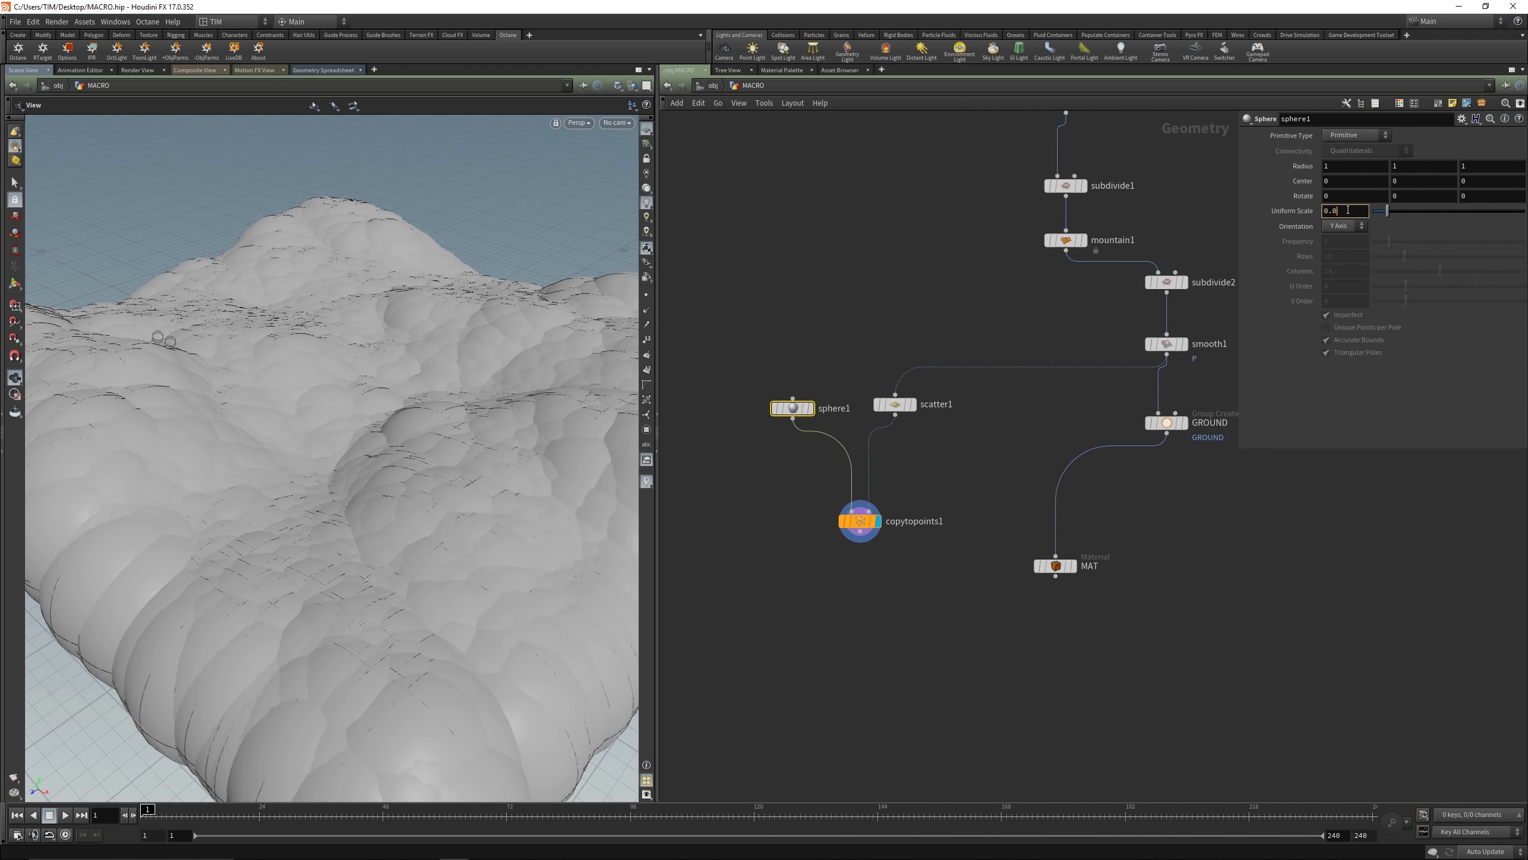
type("1")
key("Return")
scroll(396, 429, "up", 10)
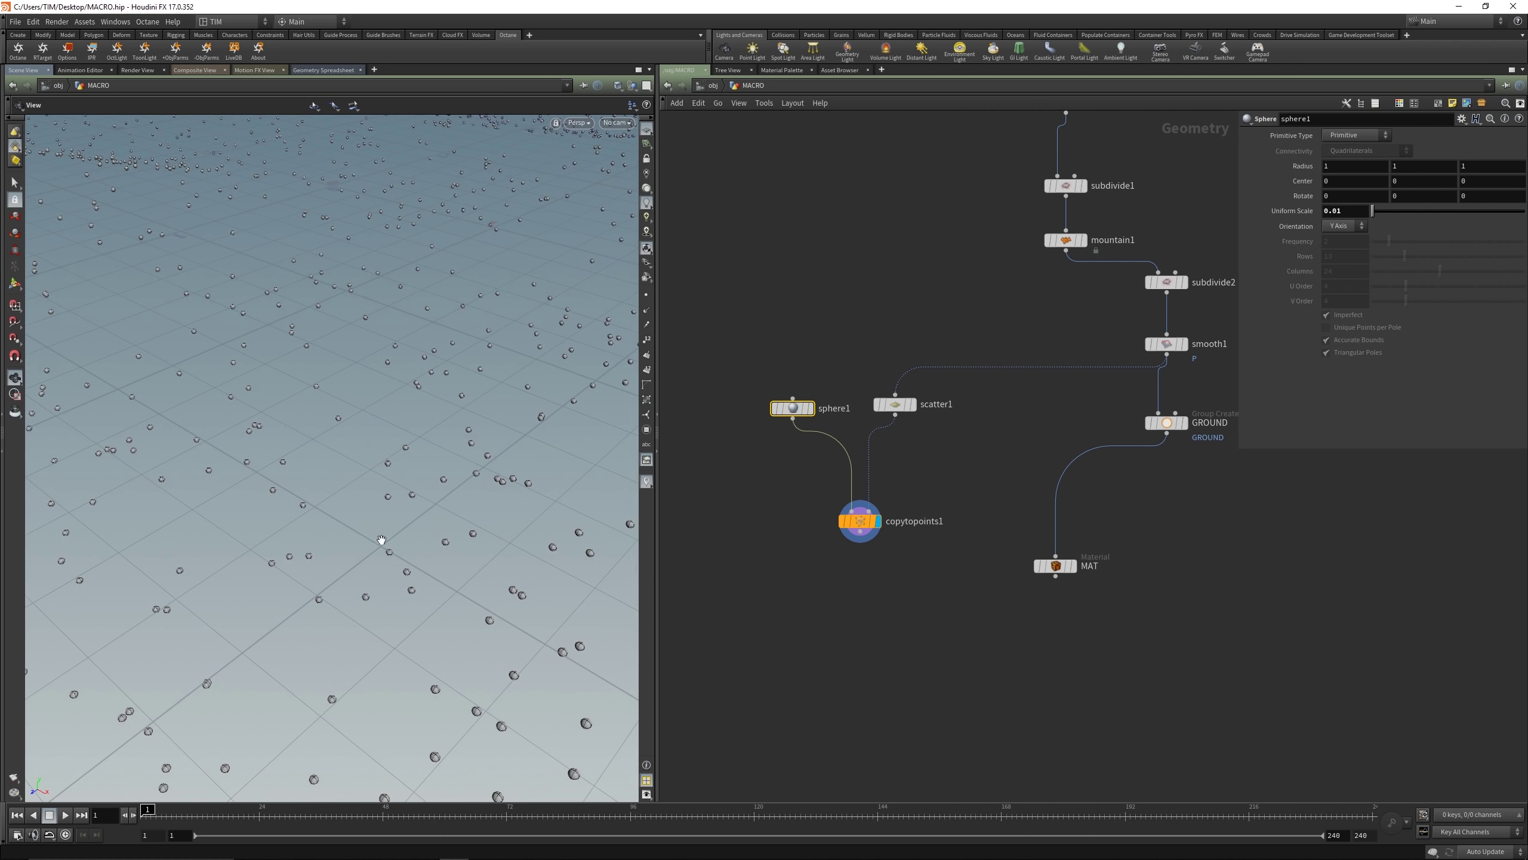
Step: Change sphere1's primitive type to Polygon and save the scene
left_click(1348, 135)
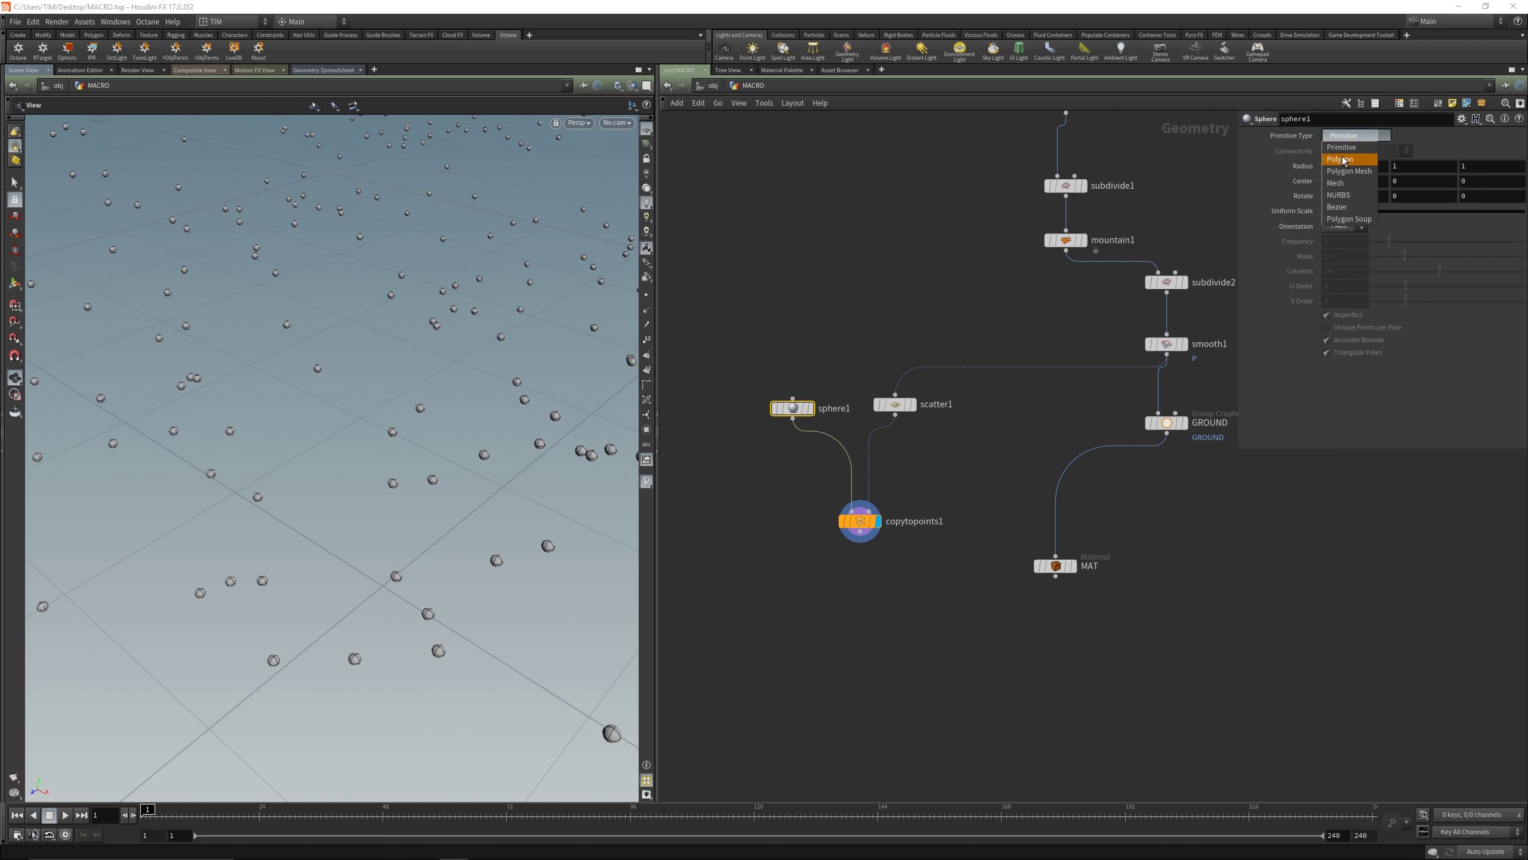
left_click(1345, 151)
key("ctrl+s")
left_click_drag(859, 522, 859, 566)
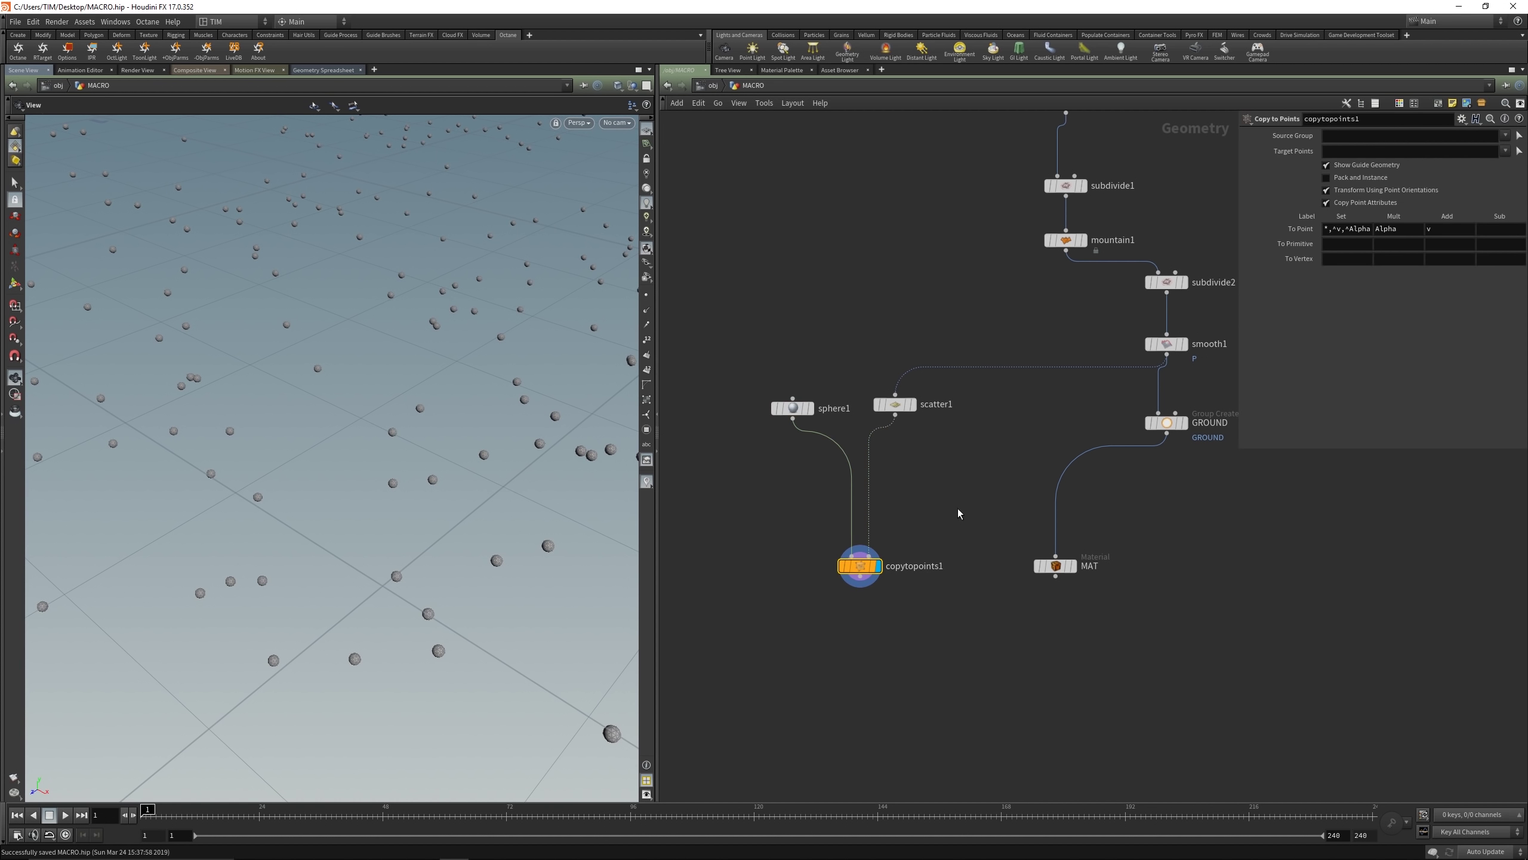
Step: Try a RANDOM TJU node fed by sphere1 and scatter1 in place of copytopoints1, and display it
key("Tab")
type("ra")
left_click(1066, 374)
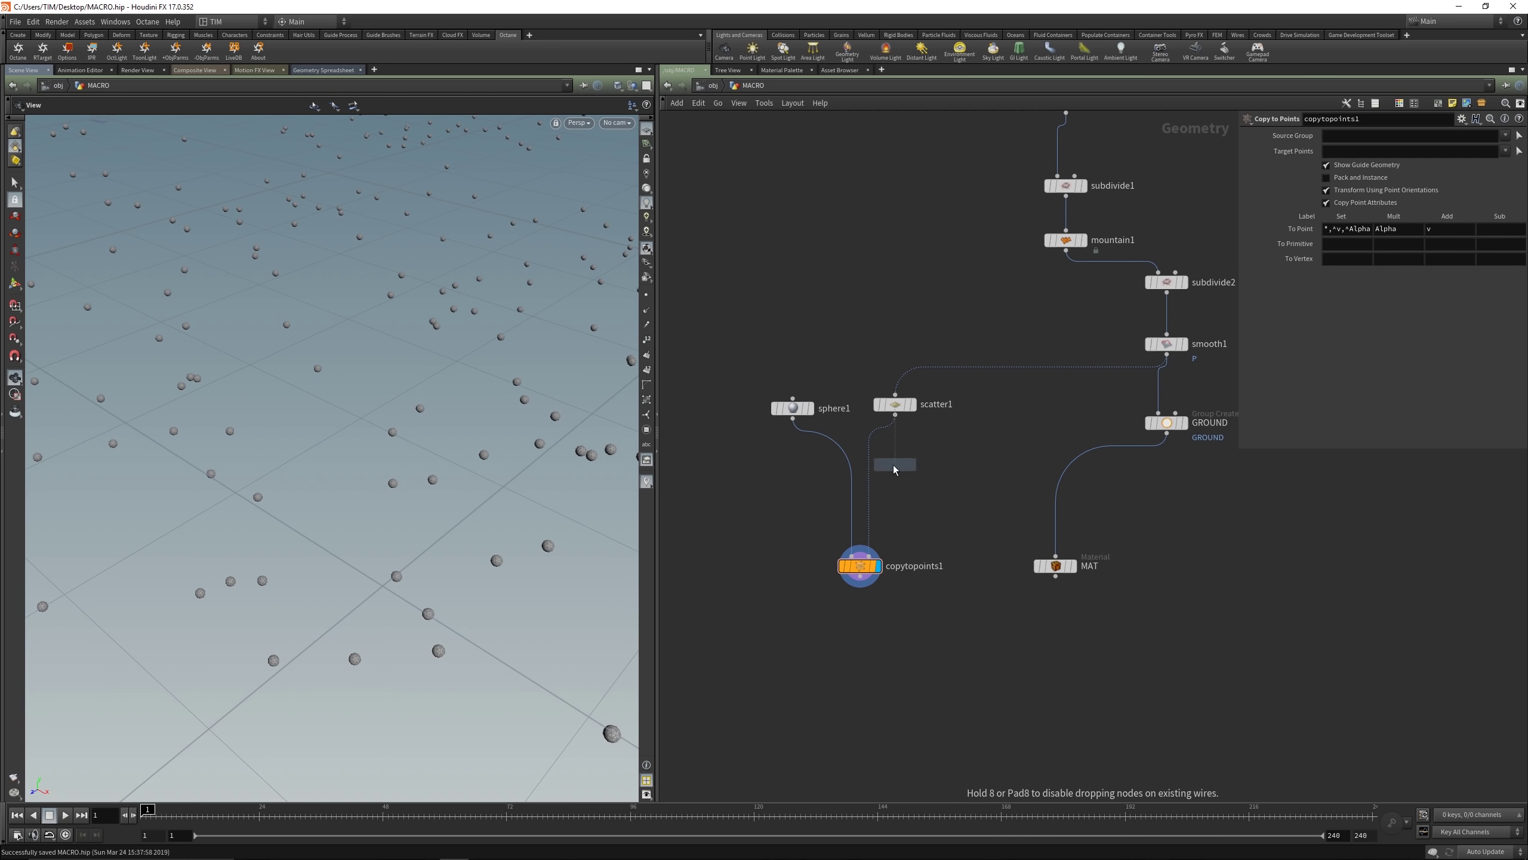
left_click(907, 494)
key("y")
mouse_move(911, 496)
left_mouse_down()
mouse_move(922, 524)
mouse_move(891, 515)
left_mouse_up()
left_click_drag(793, 418, 896, 416)
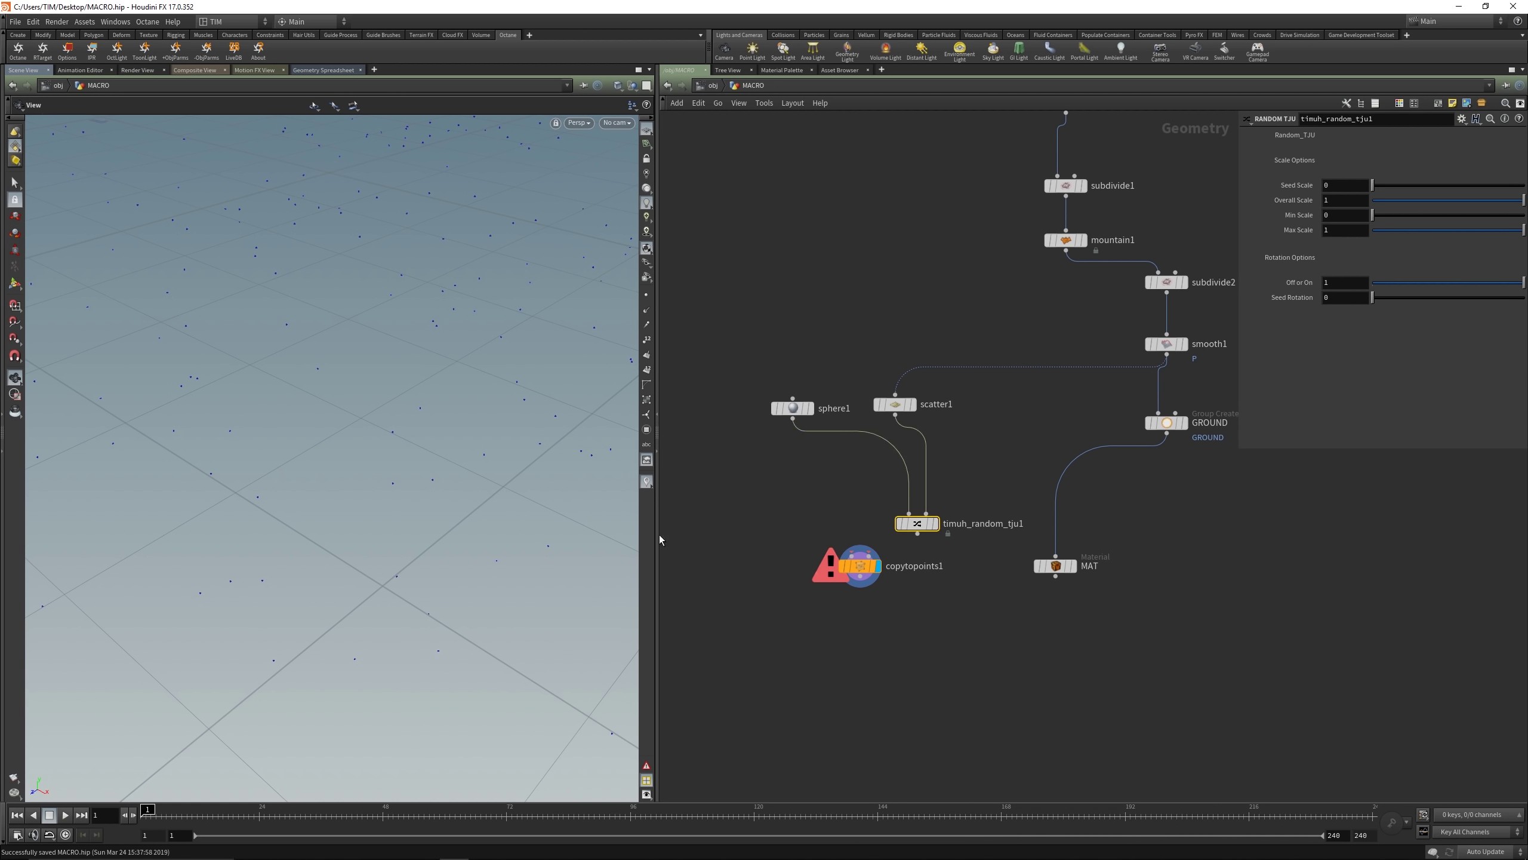
left_click(933, 523)
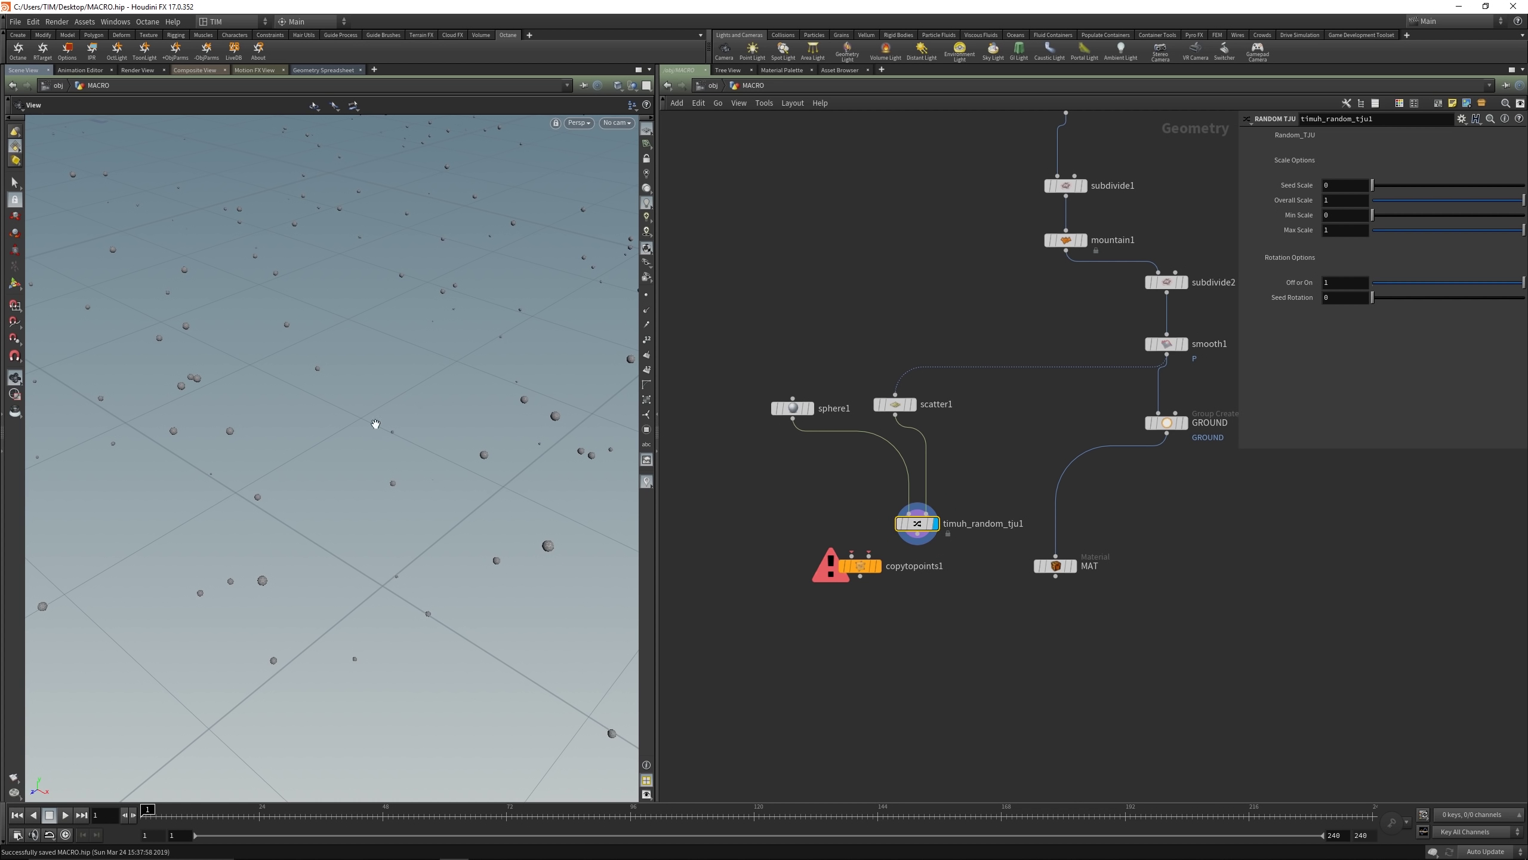
Step: Check the randomized spheres in the viewport and delete the RANDOM TJU node
right_click_drag(354, 572, 372, 508)
left_click_drag(372, 508, 365, 549)
right_click_drag(365, 549, 373, 530)
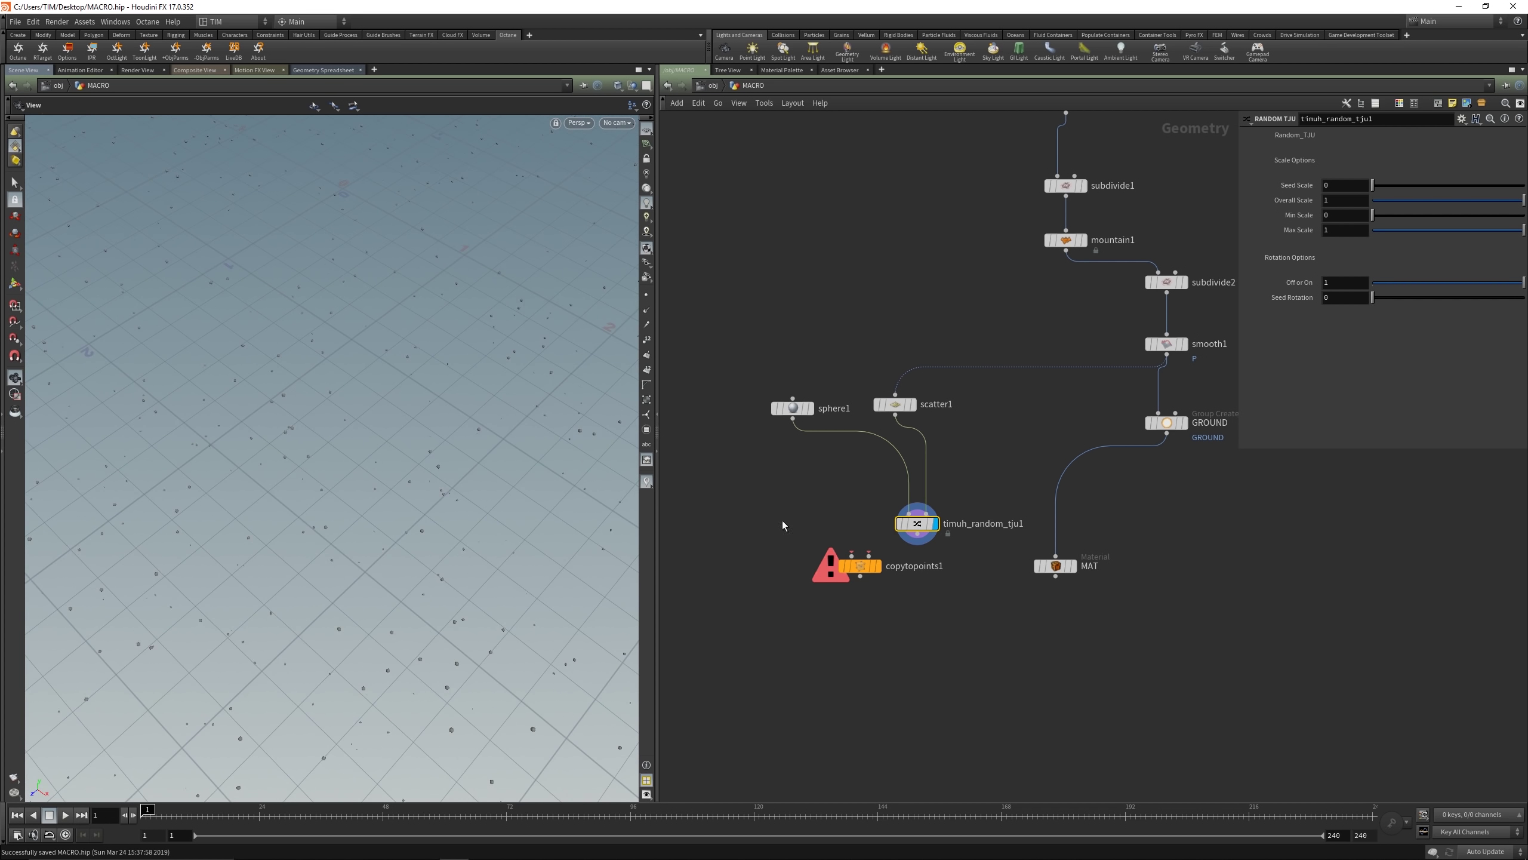
left_click_drag(774, 511, 940, 531)
key("Delete")
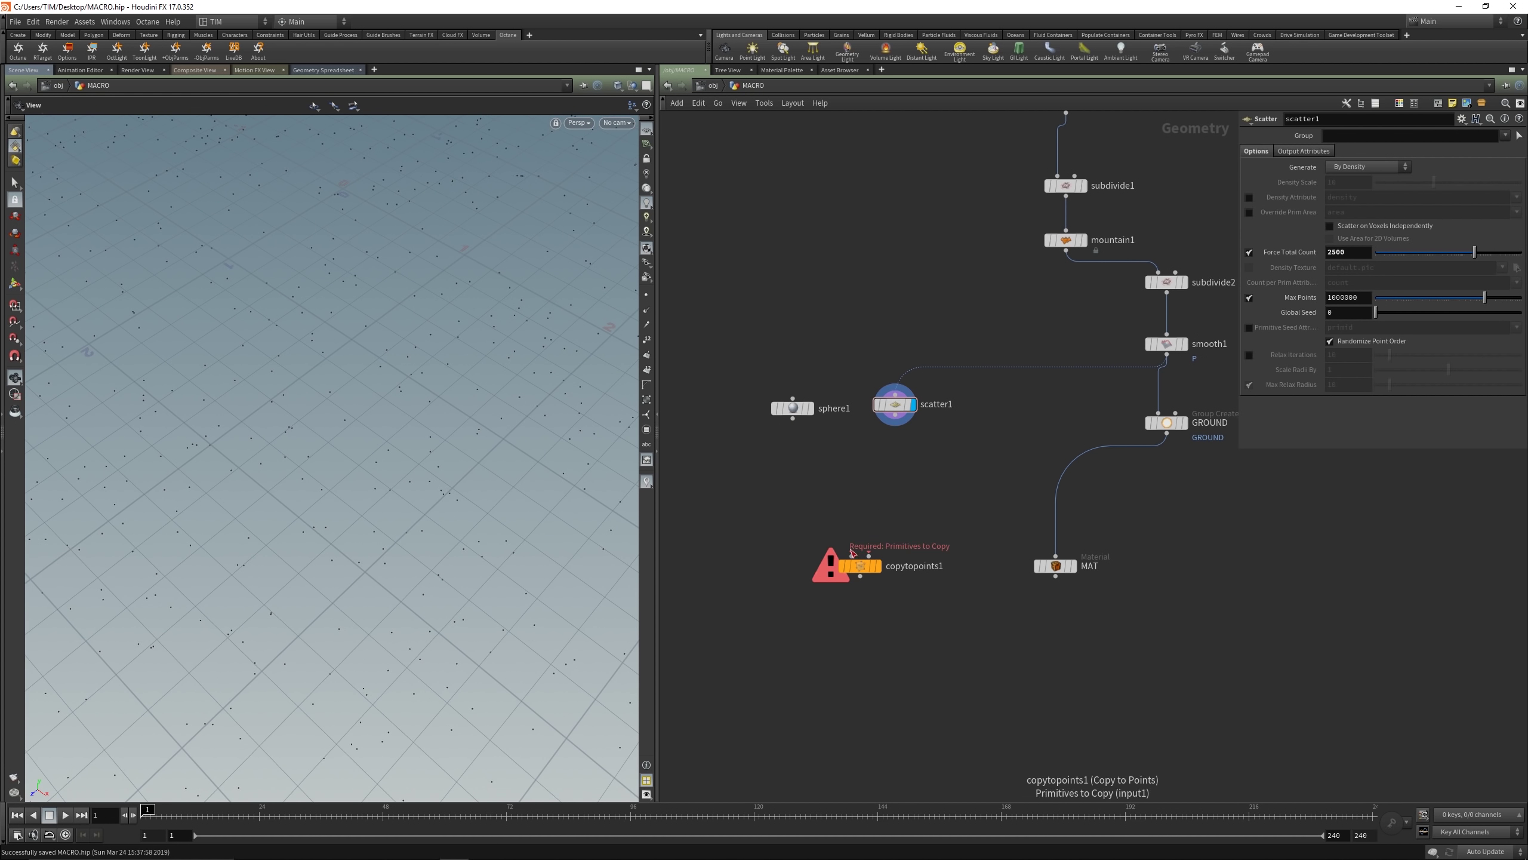
Step: Reconnect sphere1 and scatter1 to the source and target inputs of copytopoints1 and display that node
left_click(895, 415)
left_click(868, 555)
left_click_drag(861, 566, 855, 587)
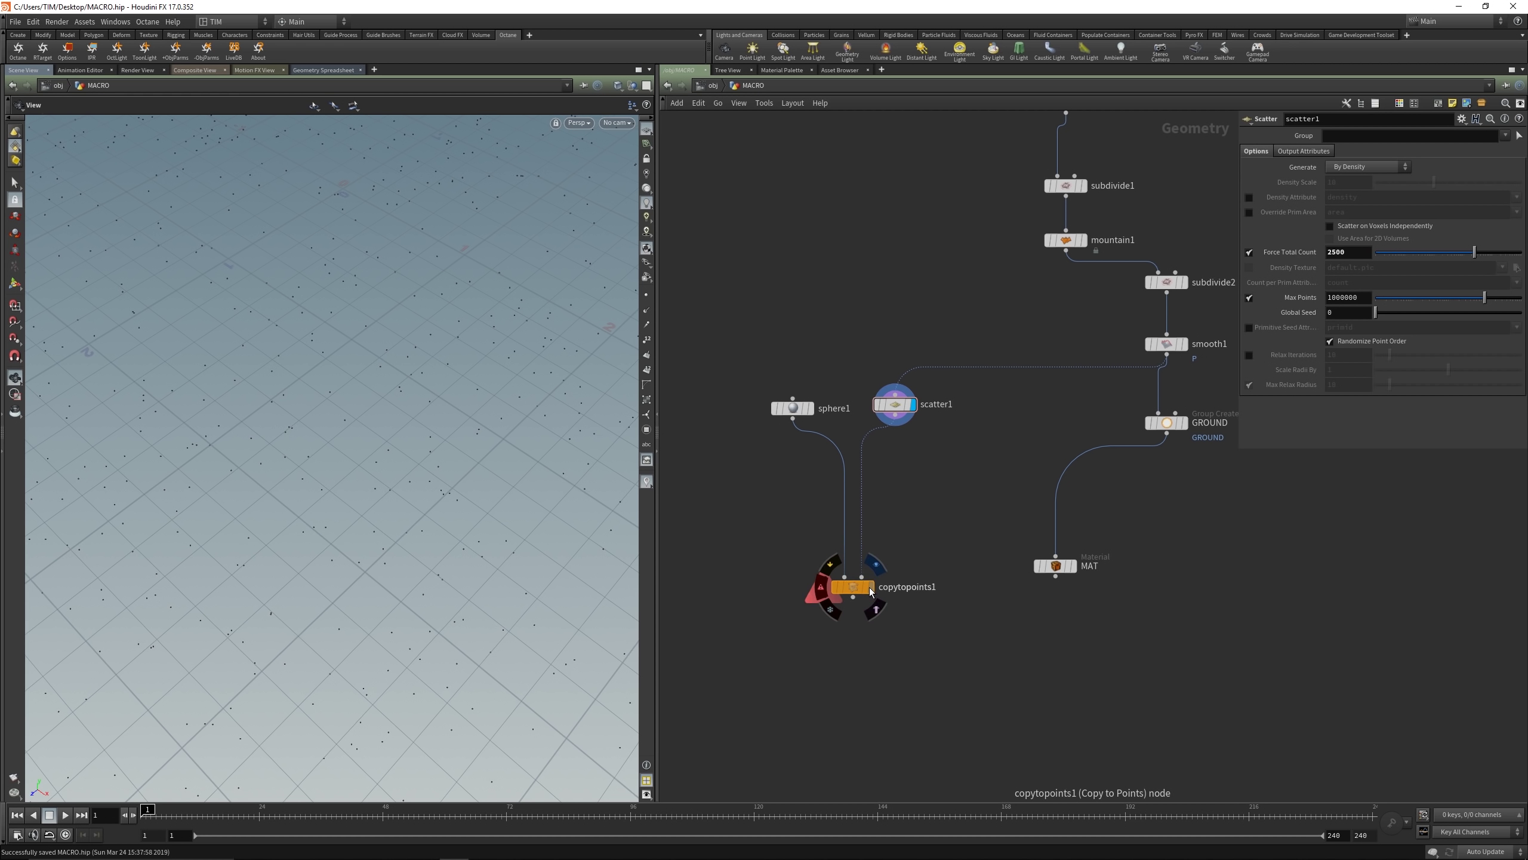
left_click(870, 587)
Step: Insert an Attribute Randomize node between scatter1 and copytopoints1 with pscale as its attribute name, and save the scene
key("Tab")
type("rad")
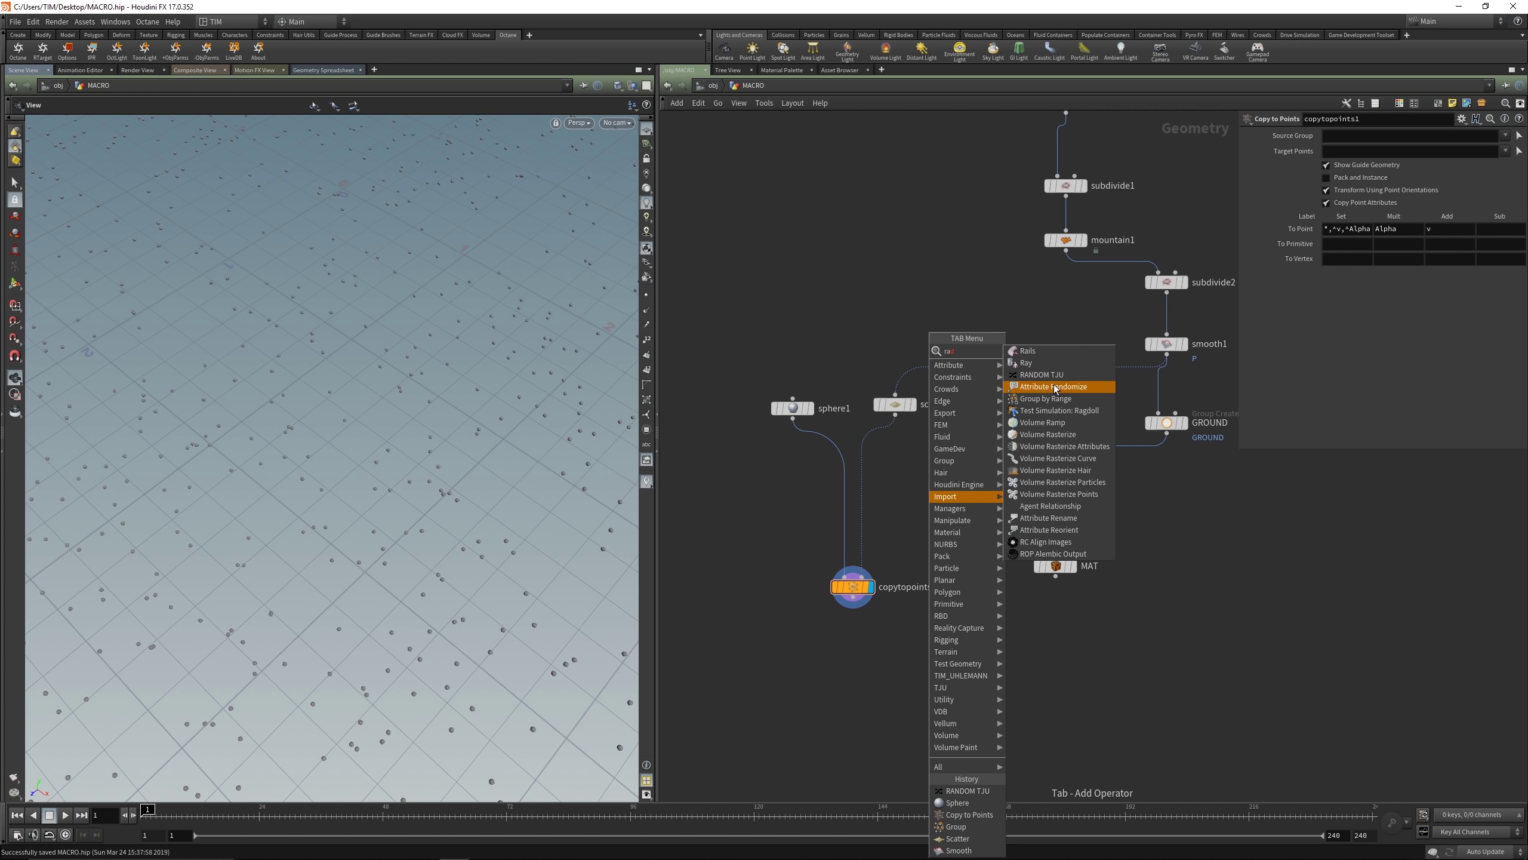
left_click(1054, 387)
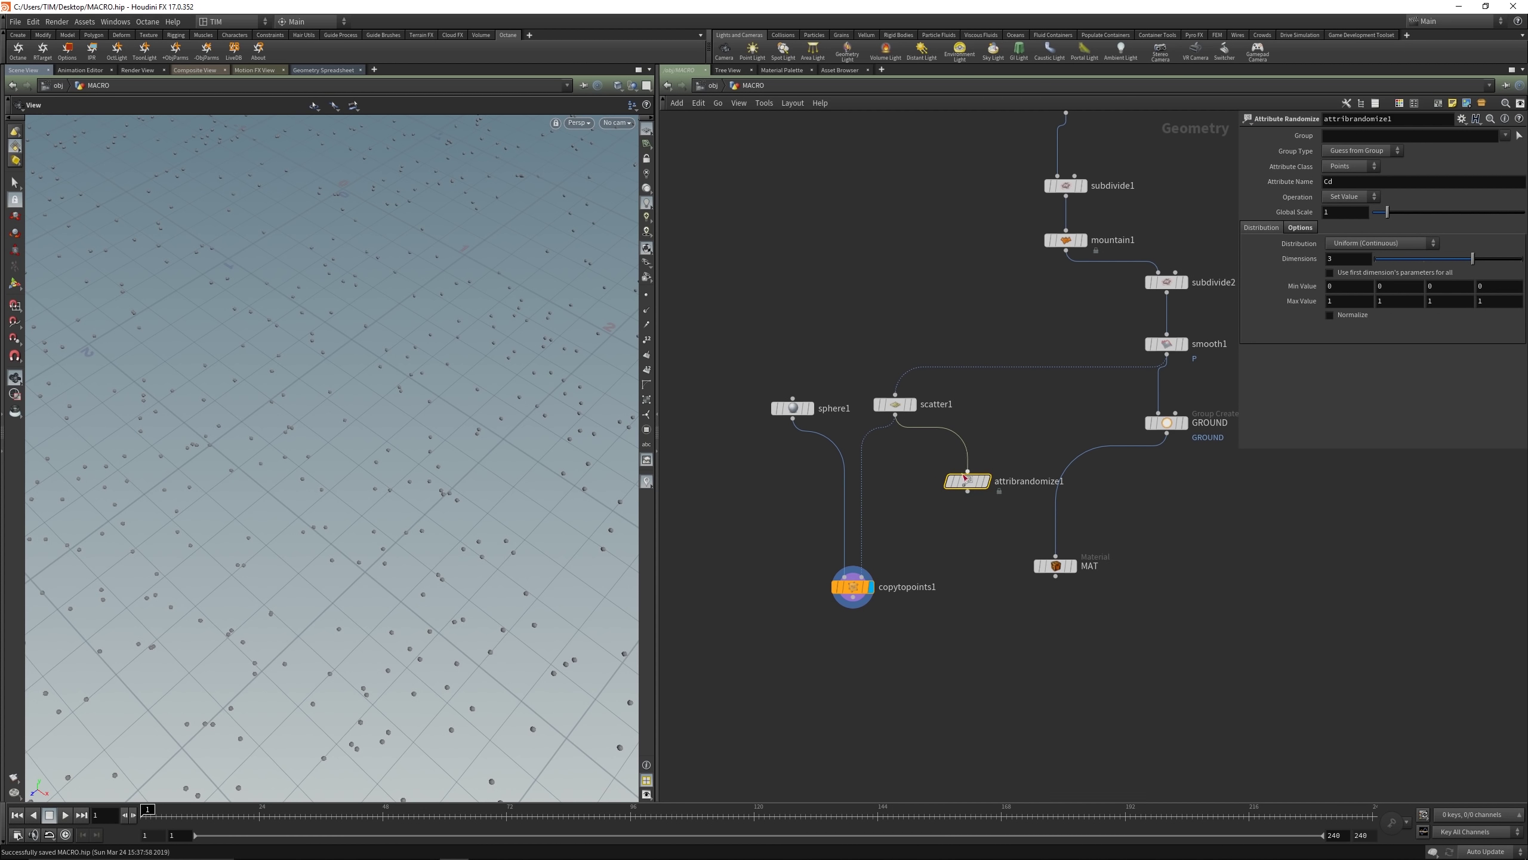
left_click_drag(967, 480, 906, 504)
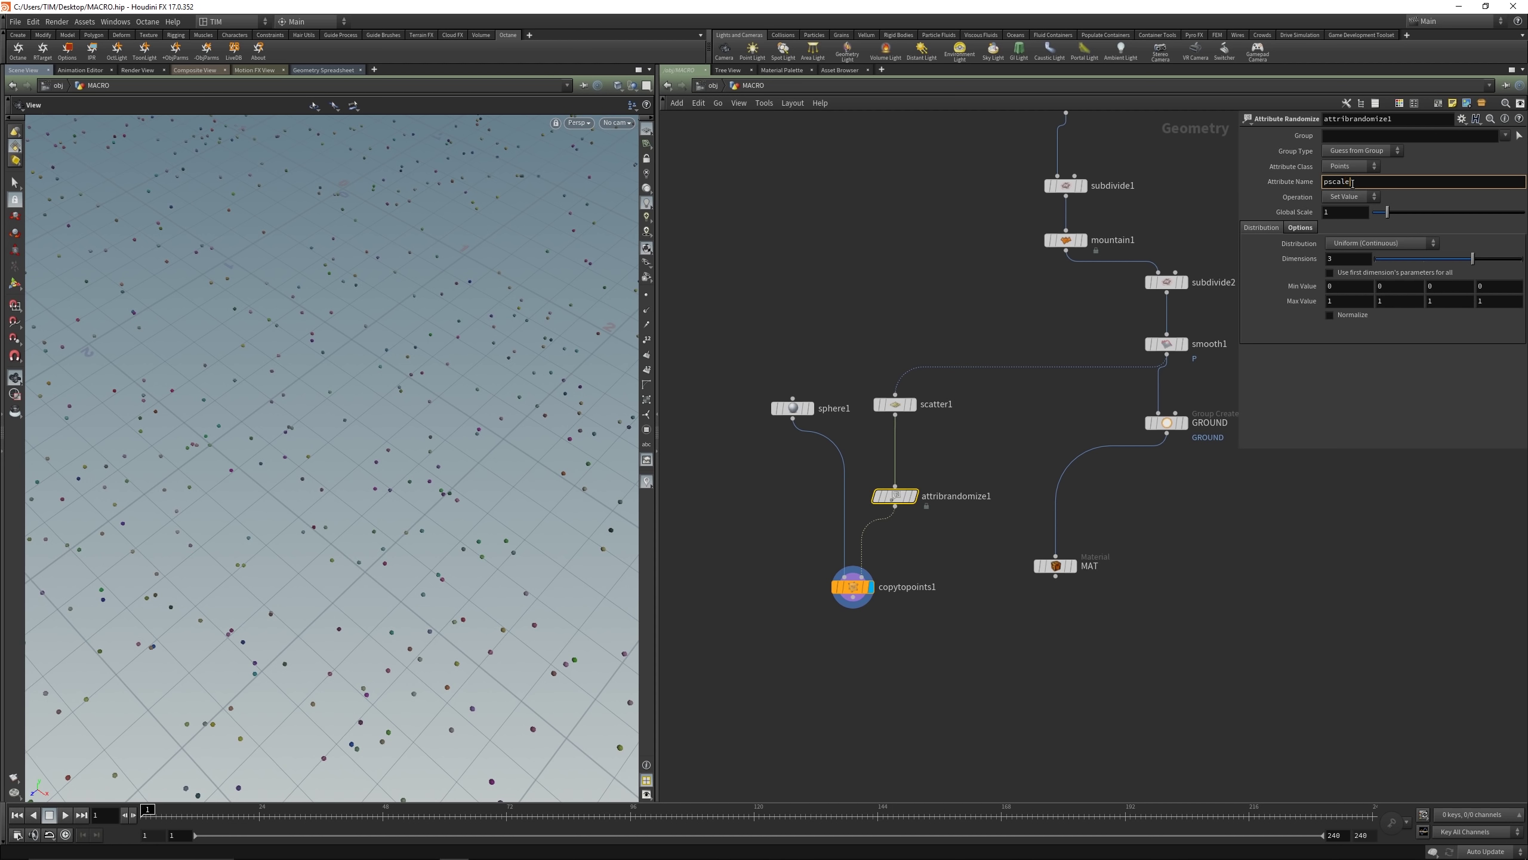
key("Return")
key("ctrl+s")
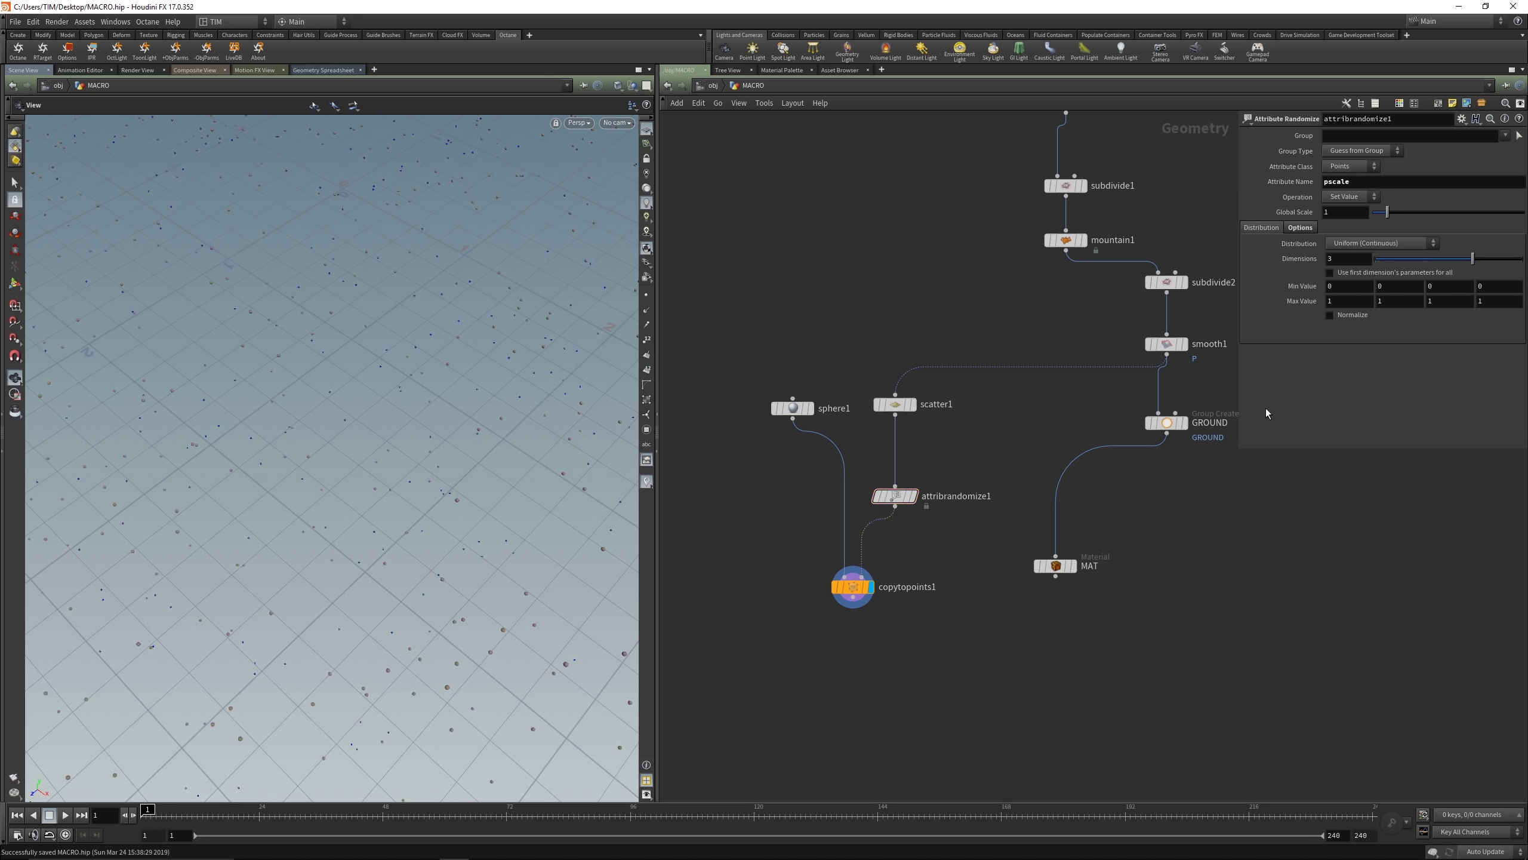
Step: Switch the pscale randomization's distribution to Custom Ramp and expand the ramp into a large editable graph
left_click(1377, 242)
left_click(1372, 376)
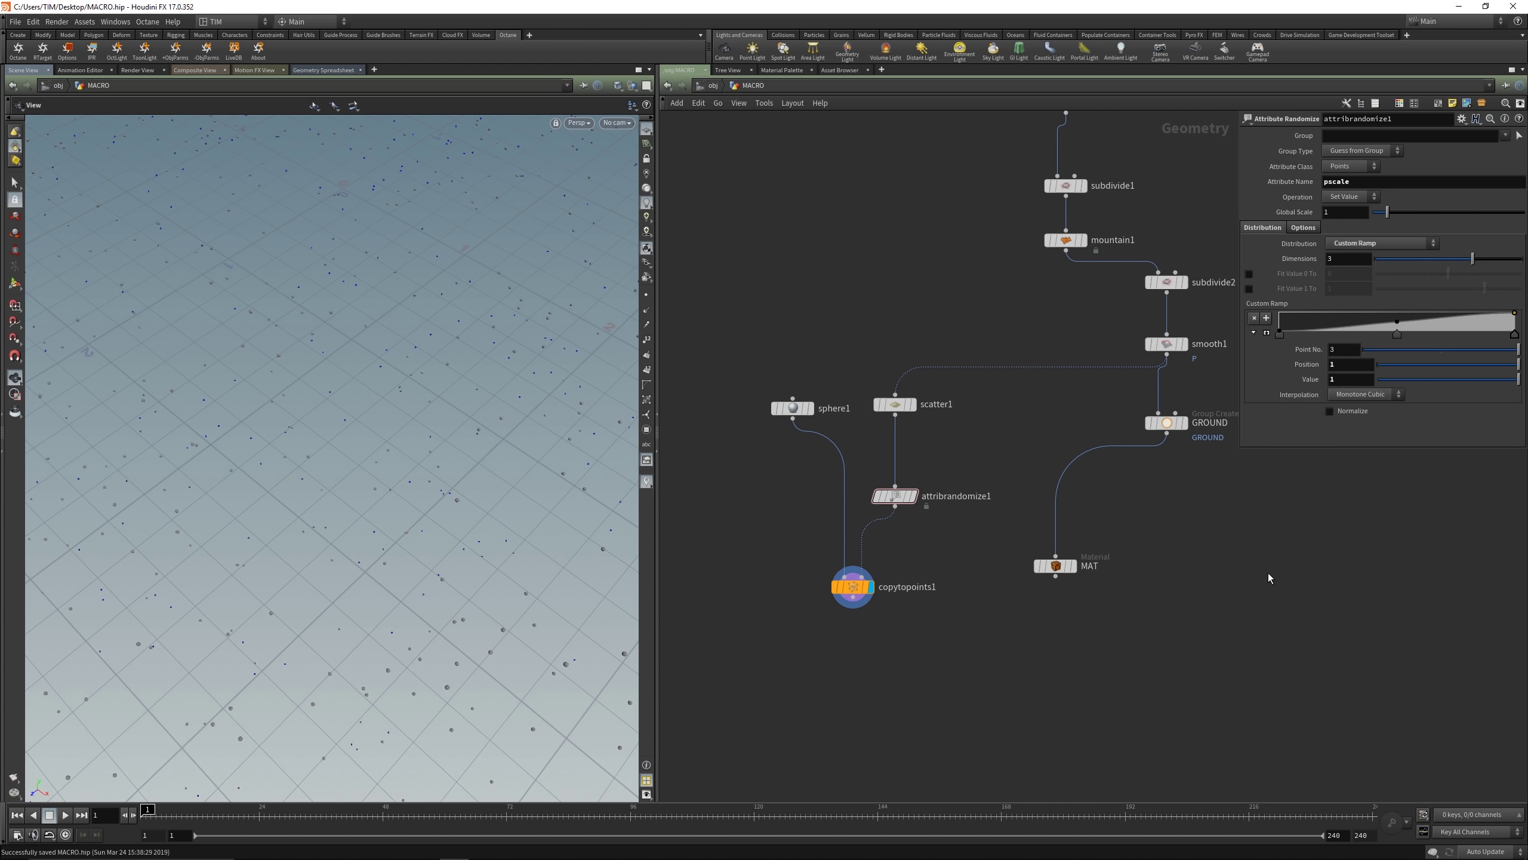
left_click(1253, 331)
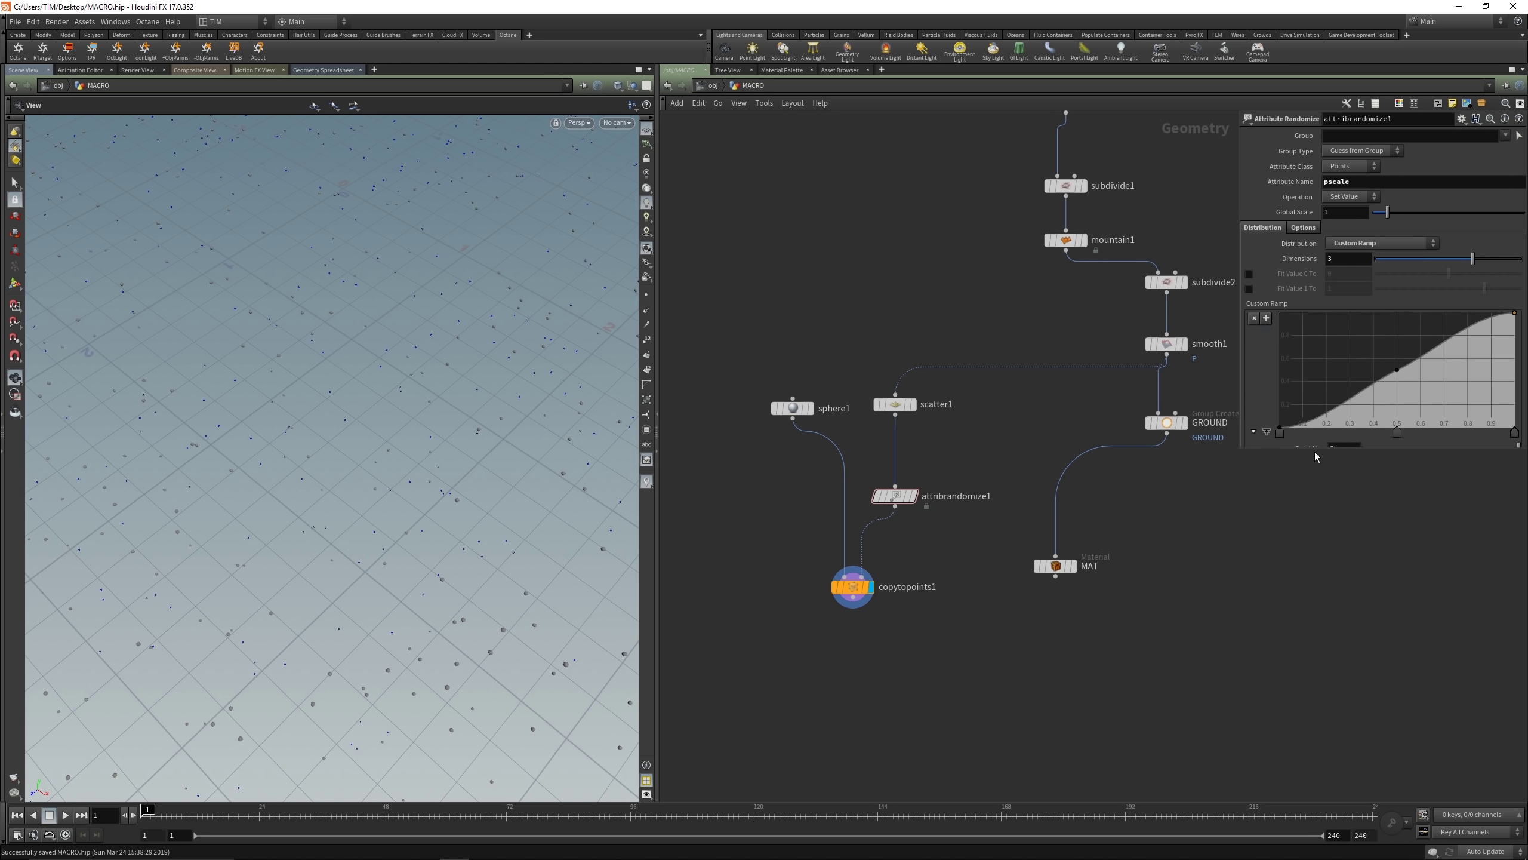
left_click_drag(1314, 449, 1325, 586)
Step: Shape the pscale ramp with added points: a bump near position 0.28 at value 0.68, a dip near 0.76 and a steep final rise
mouse_move(1351, 394)
left_mouse_down()
mouse_move(1336, 348)
mouse_move(1338, 397)
mouse_move(1332, 355)
mouse_move(1338, 368)
left_mouse_up()
scroll(437, 532, "up", 5)
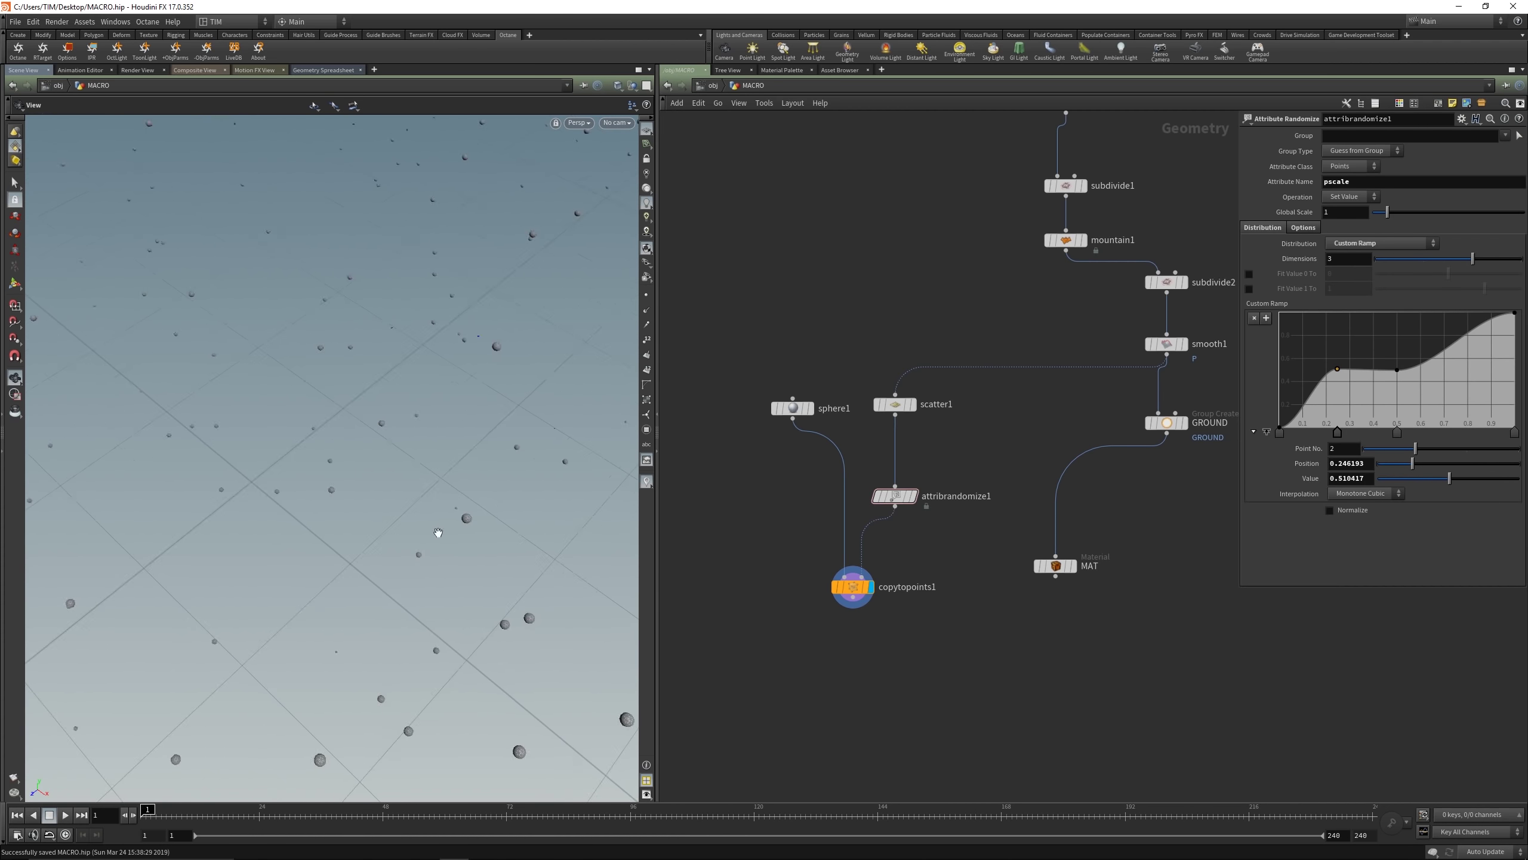
middle_click_drag(437, 532, 467, 511)
scroll(467, 511, "down", 5)
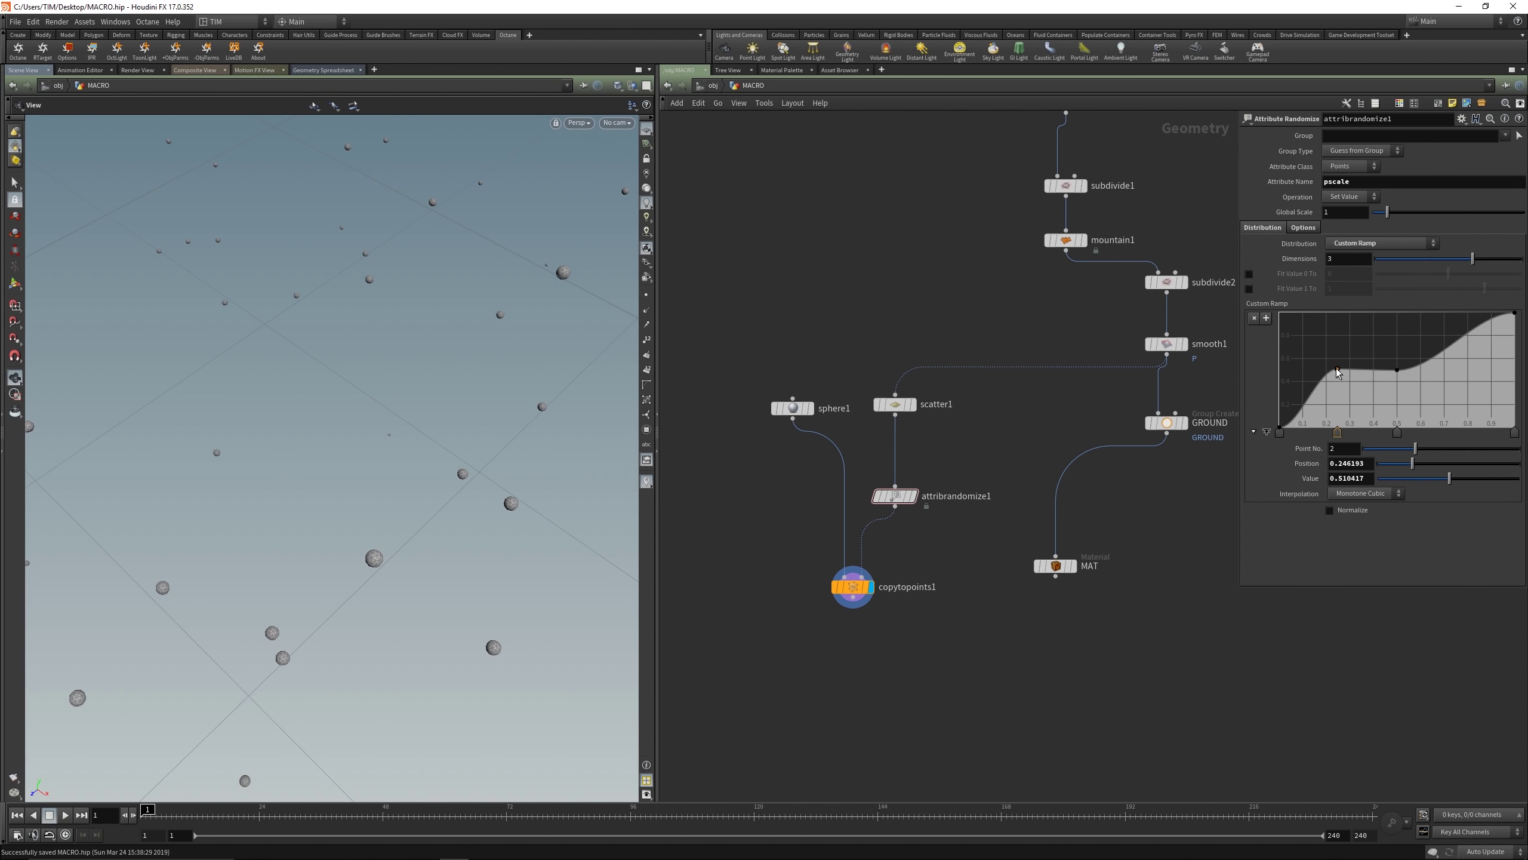
mouse_move(1336, 368)
left_mouse_down()
mouse_move(1331, 405)
mouse_move(1320, 383)
left_mouse_up()
mouse_move(1458, 341)
left_mouse_down()
mouse_move(1493, 380)
mouse_move(1474, 328)
left_mouse_up()
left_click_drag(1346, 368, 1345, 349)
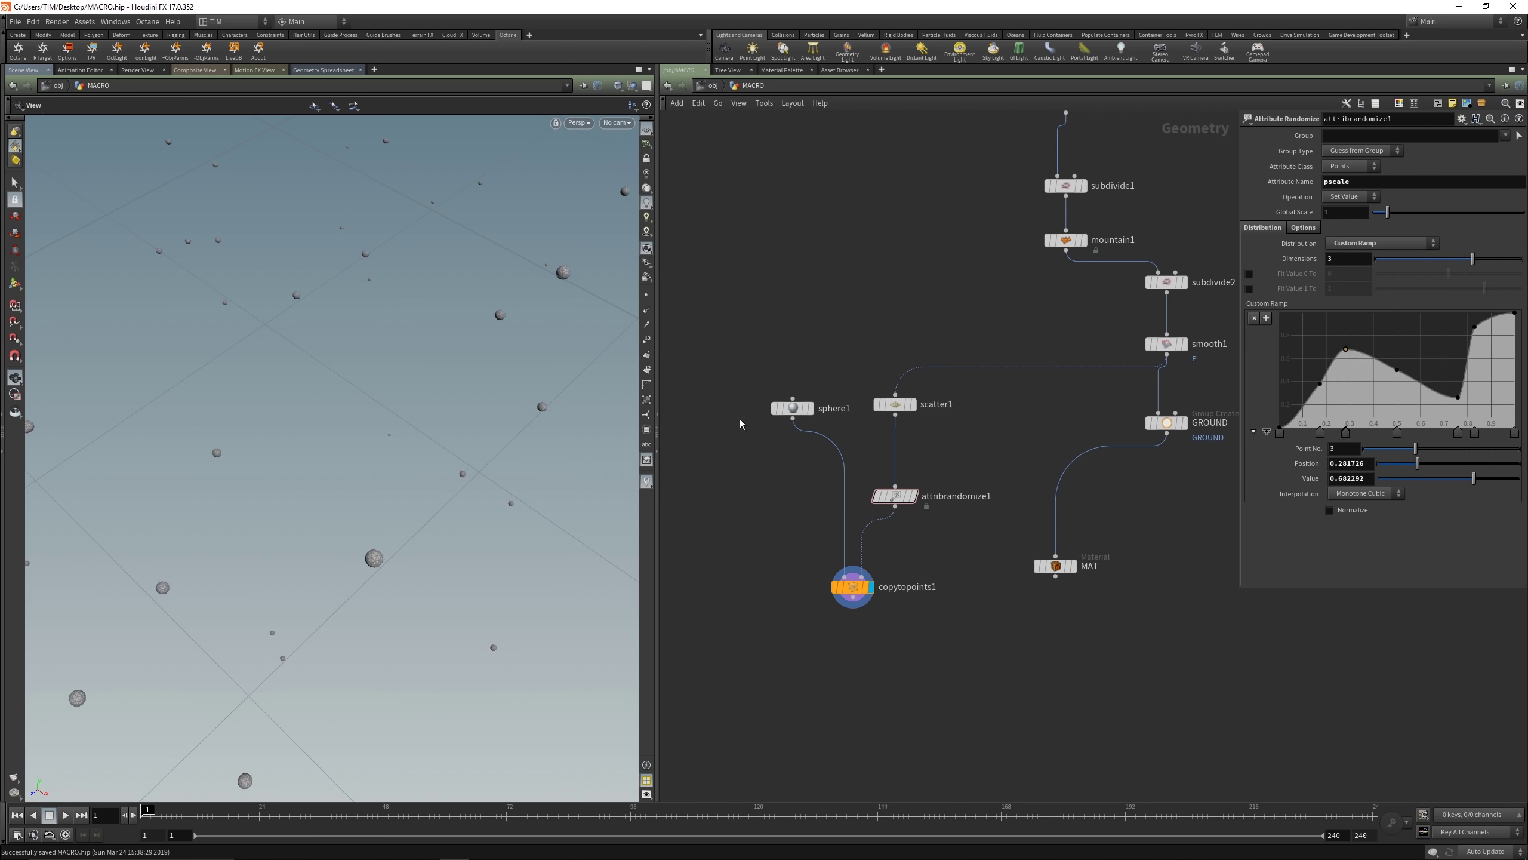
scroll(378, 492, "down", 5)
mouse_move(378, 493)
left_mouse_down()
mouse_move(392, 413)
mouse_move(374, 491)
left_mouse_up()
Step: Duplicate the GROUND group node into empty space below the network and cut the copy's wires
middle_click_drag(890, 618, 841, 559)
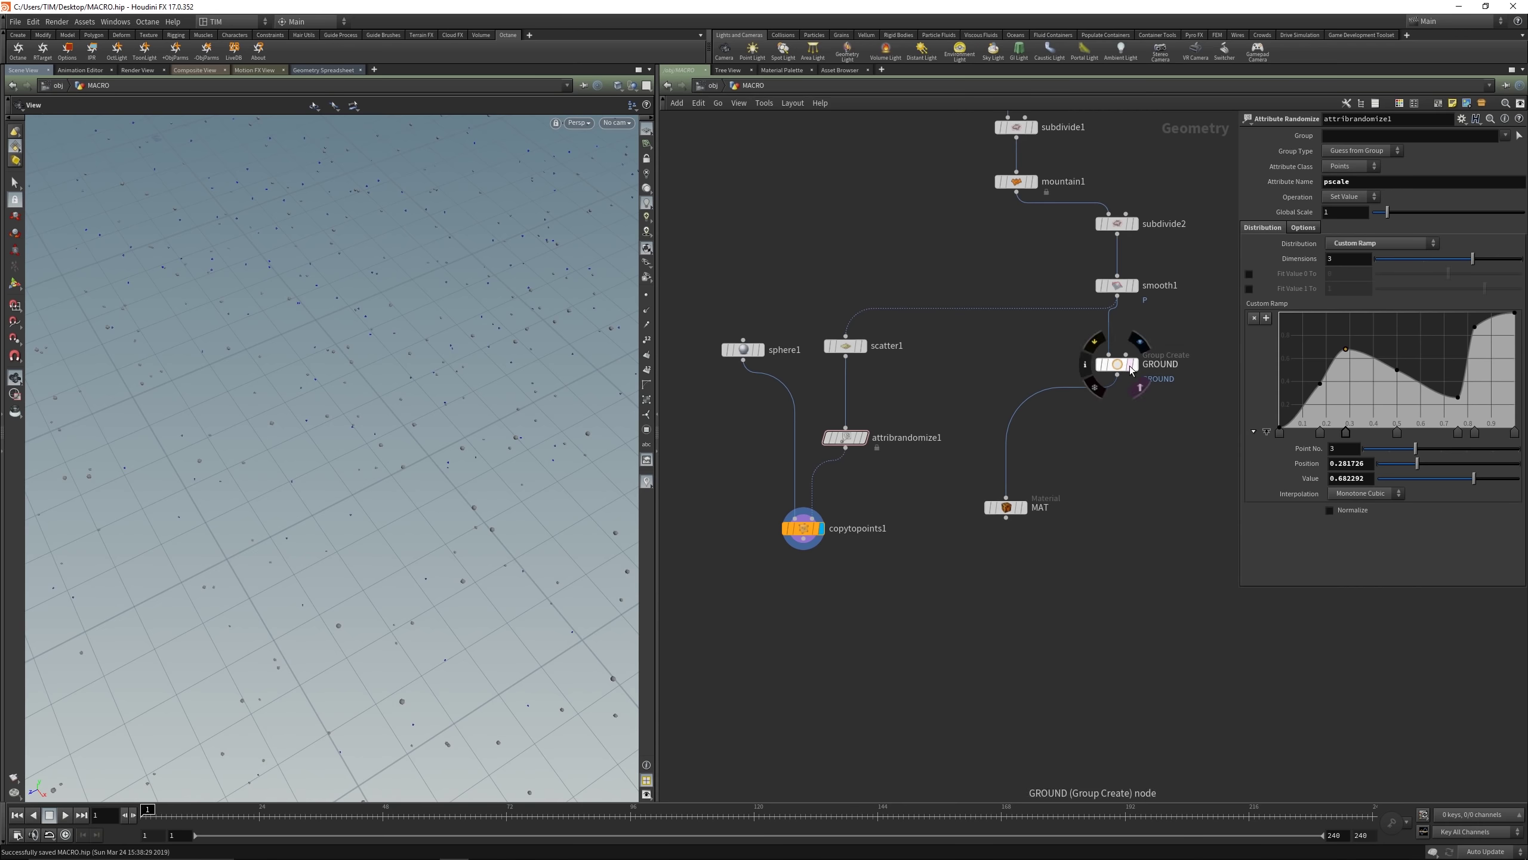
left_click_drag(1113, 365, 964, 692, "alt")
key("y")
left_click_drag(906, 605, 1096, 586)
Step: Rename the duplicated group node DETAIL and set its group name to DETAIL
left_click(1008, 692)
left_click_drag(1082, 693, 767, 715)
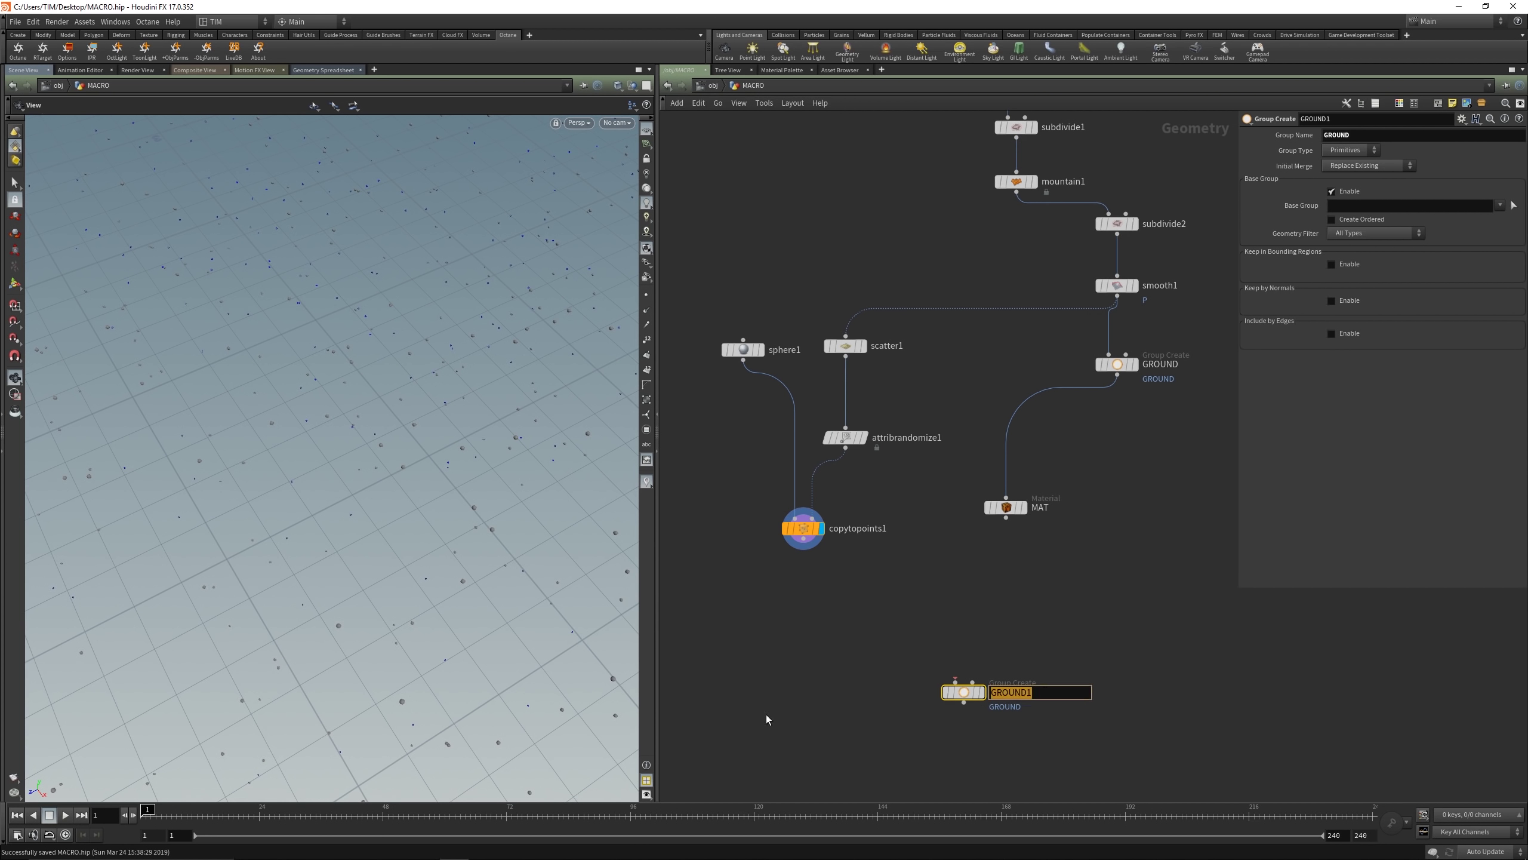
type("SPHERE")
key("BackSpace")
key("BackSpace")
key("BackSpace")
key("BackSpace")
key("BackSpace")
key("BackSpace")
type("DETAIL")
key("Return")
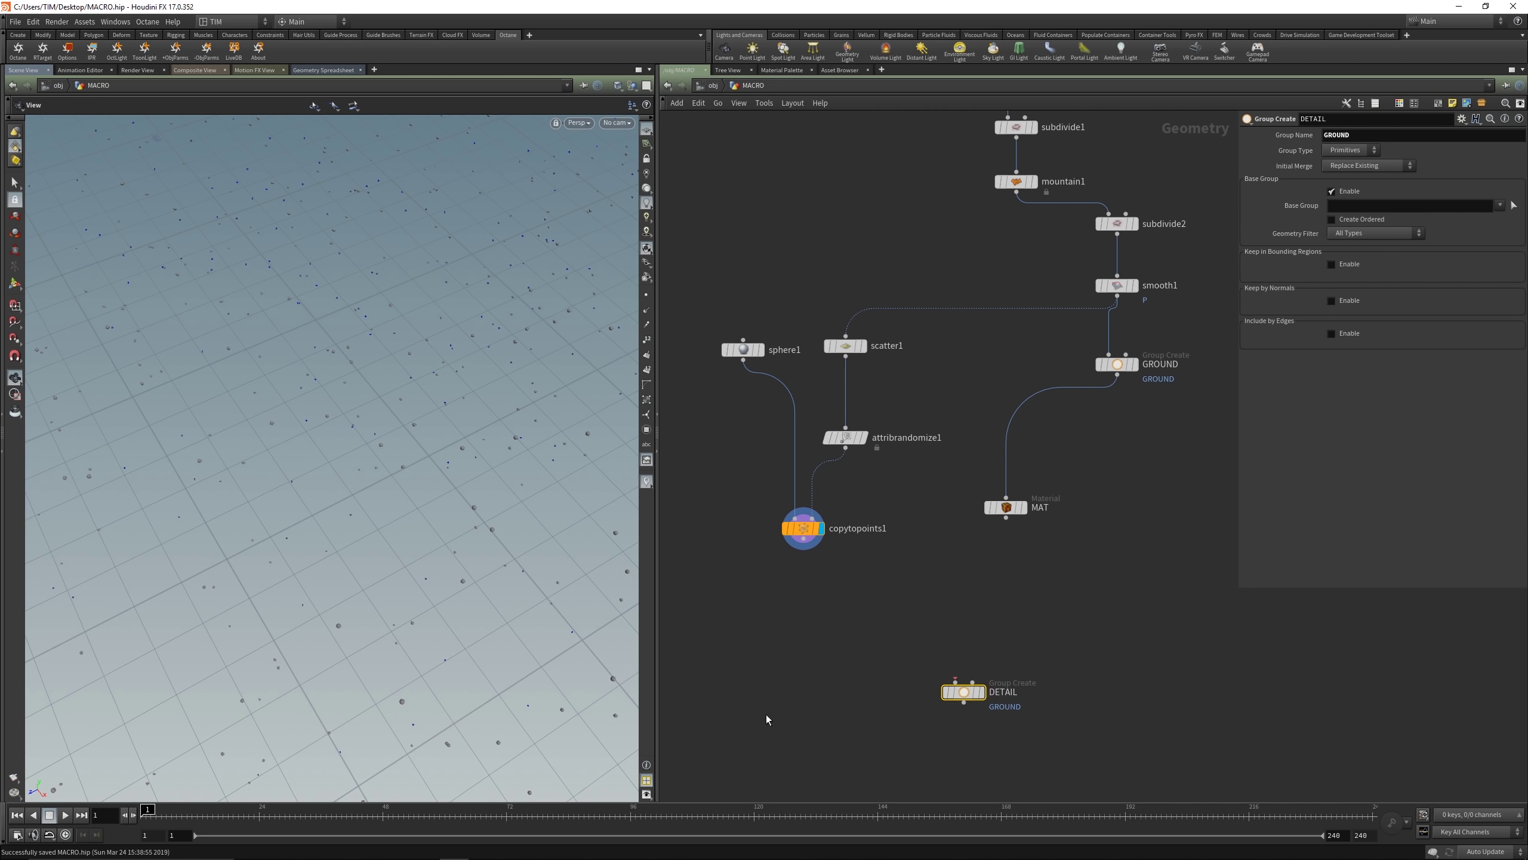
double_click(1380, 136)
type("DETAIL")
key("Return")
double_click(1380, 136)
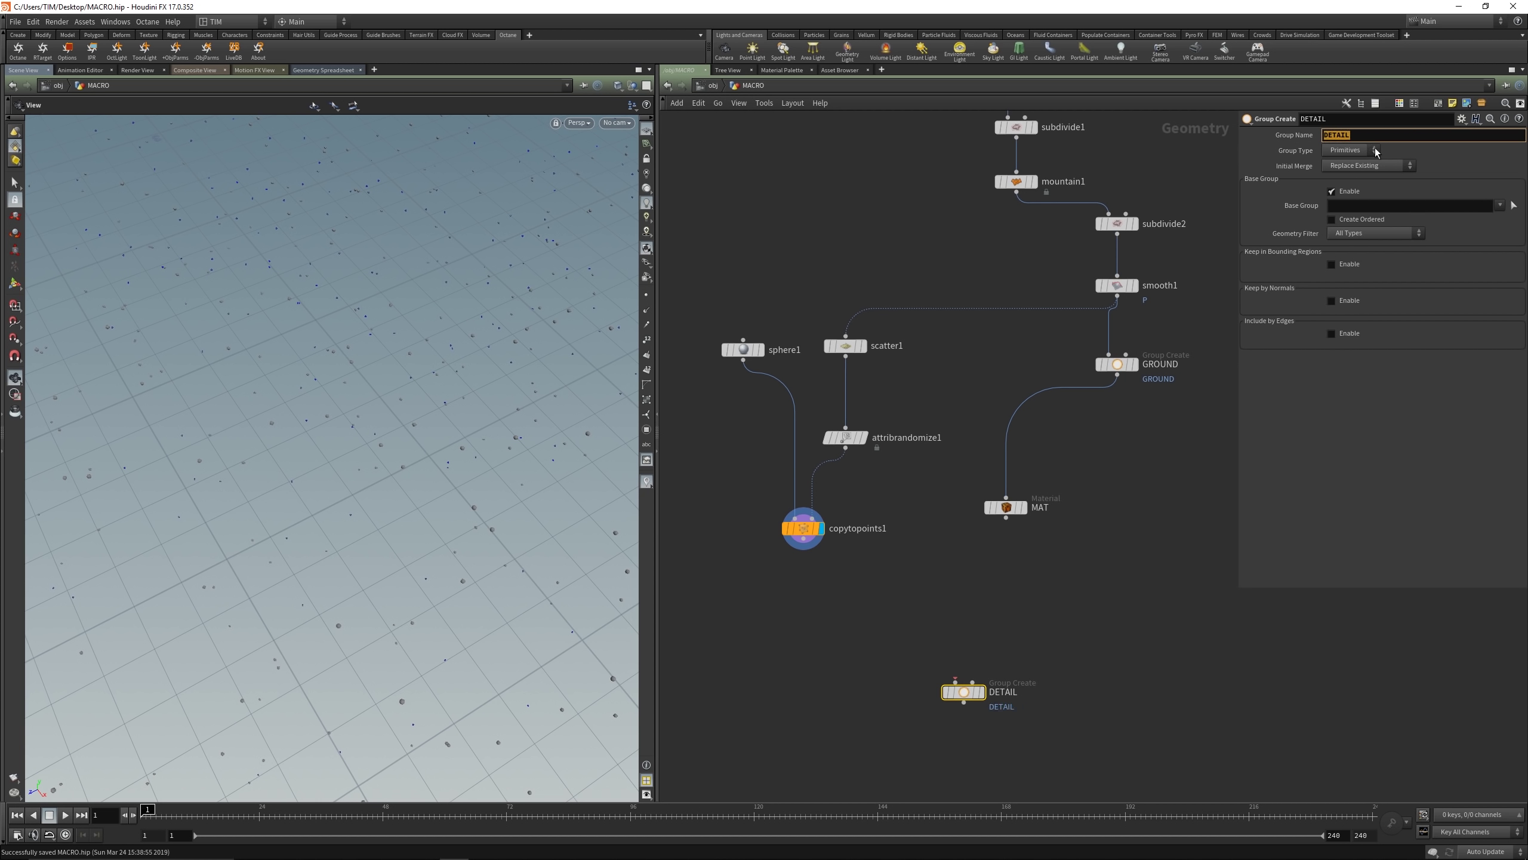
Step: Feed copytopoints1 into the DETAIL group node, display DETAIL and place it just below copytopoints1
left_click(954, 681)
left_click(804, 540)
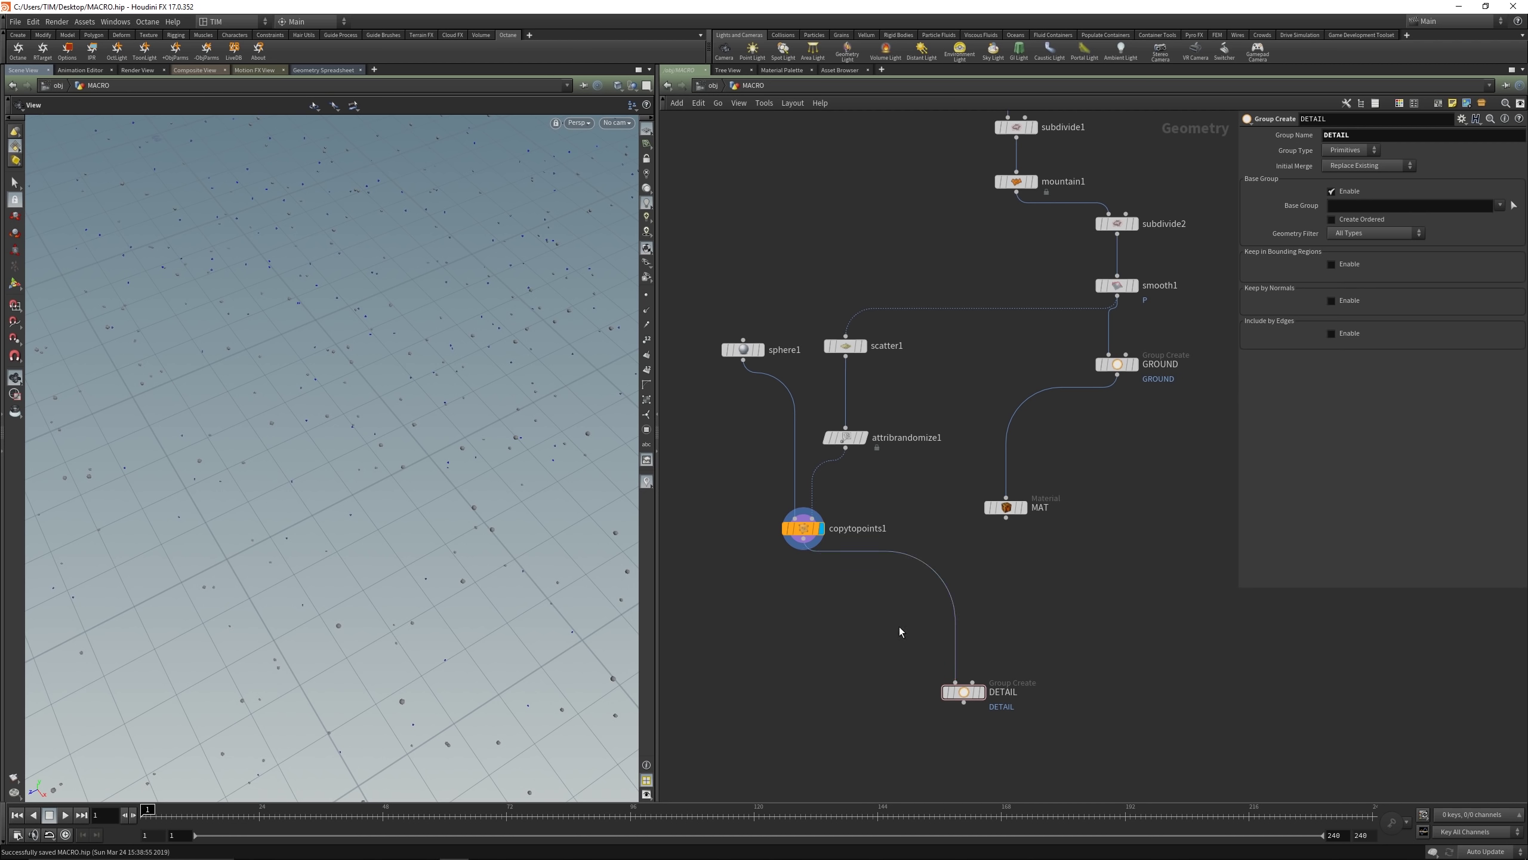
left_click(982, 693)
left_click_drag(975, 693, 884, 654)
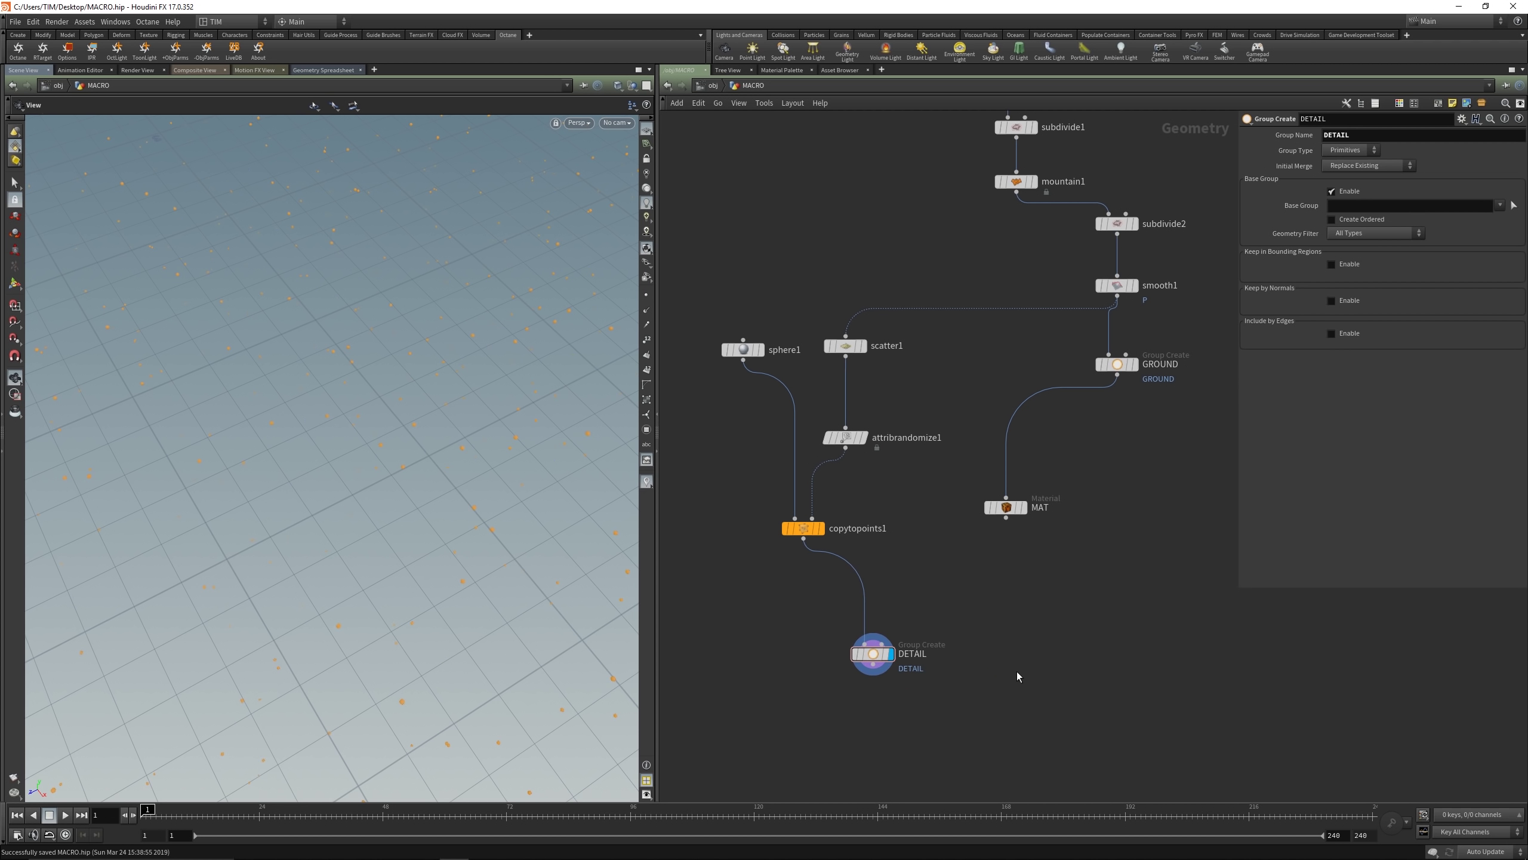
Step: Add a Merge node and connect the DETAIL and GROUND group nodes to it
key("Tab")
type("mer")
left_click(1149, 361)
left_click(1048, 683)
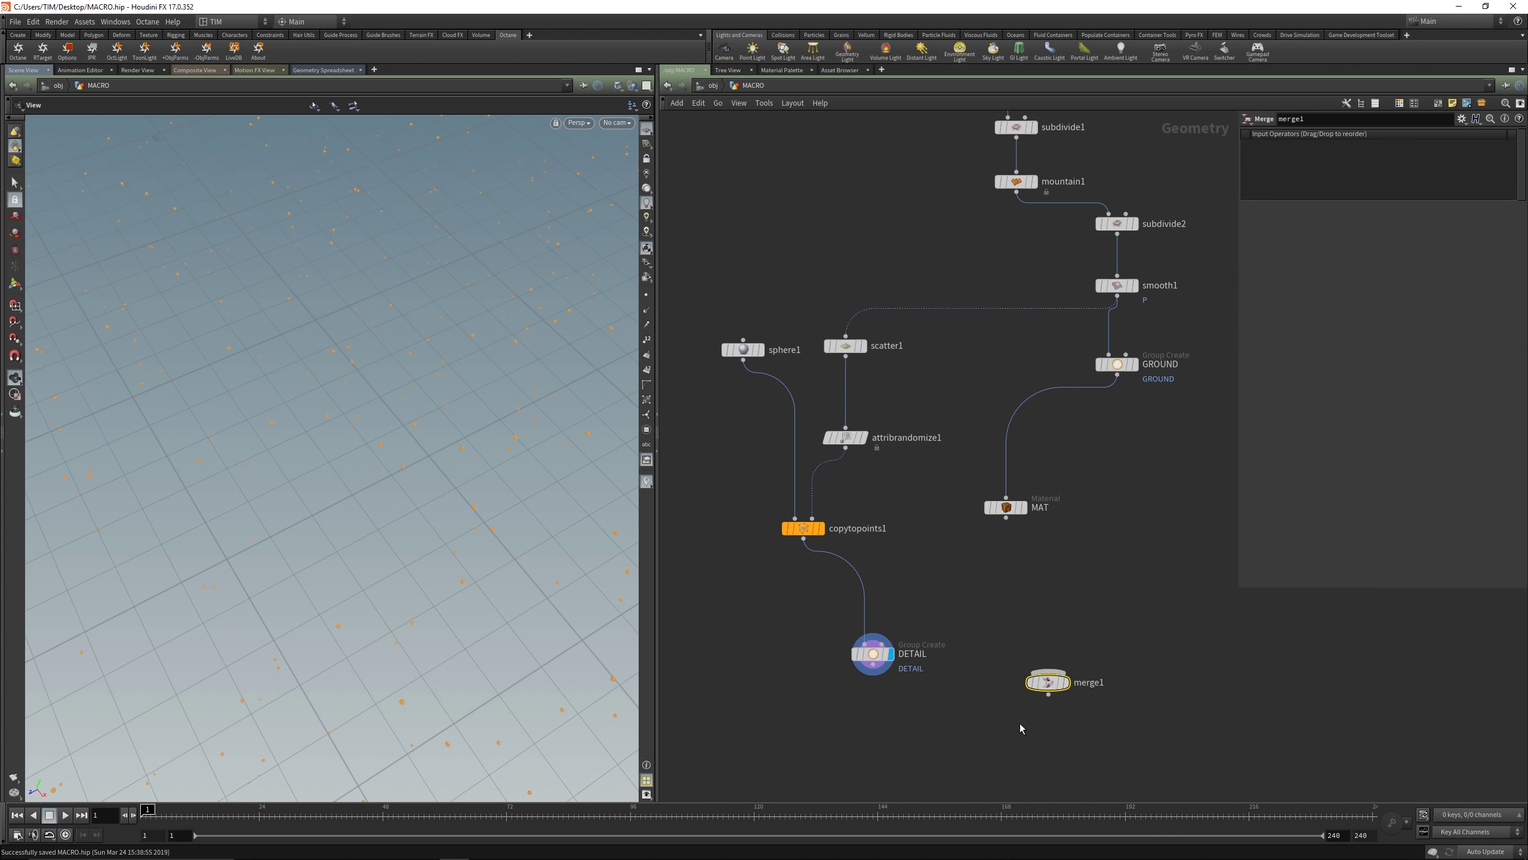
left_click_drag(872, 675, 1048, 672)
left_click_drag(1118, 375, 1049, 671)
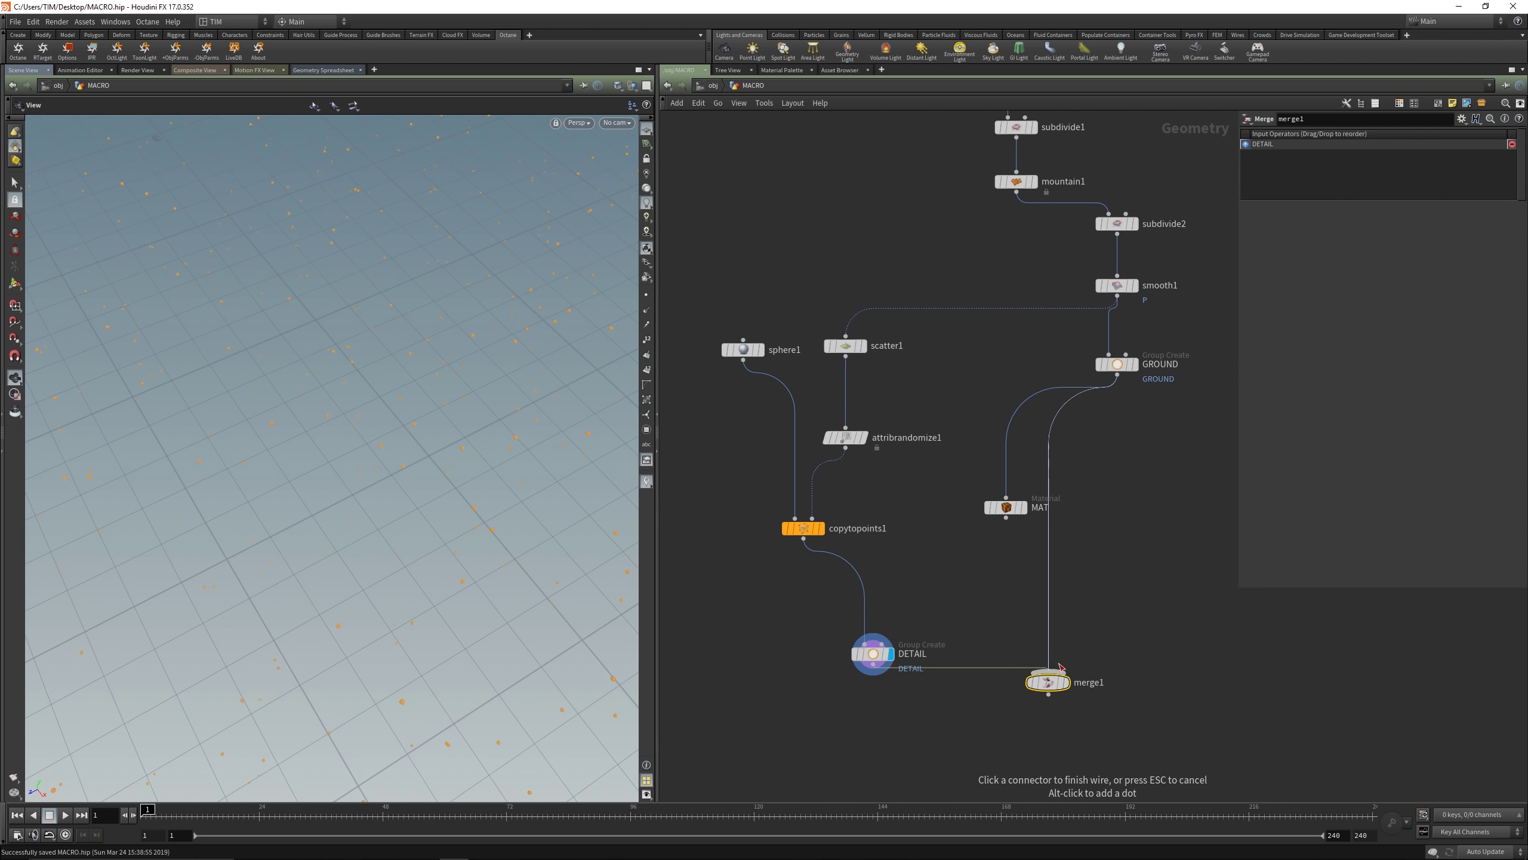
Step: Place the MAT node under merge1 with merge1 as its input, move DETAIL above the merge, display MAT and save the scene
left_click_drag(1006, 504, 1048, 694)
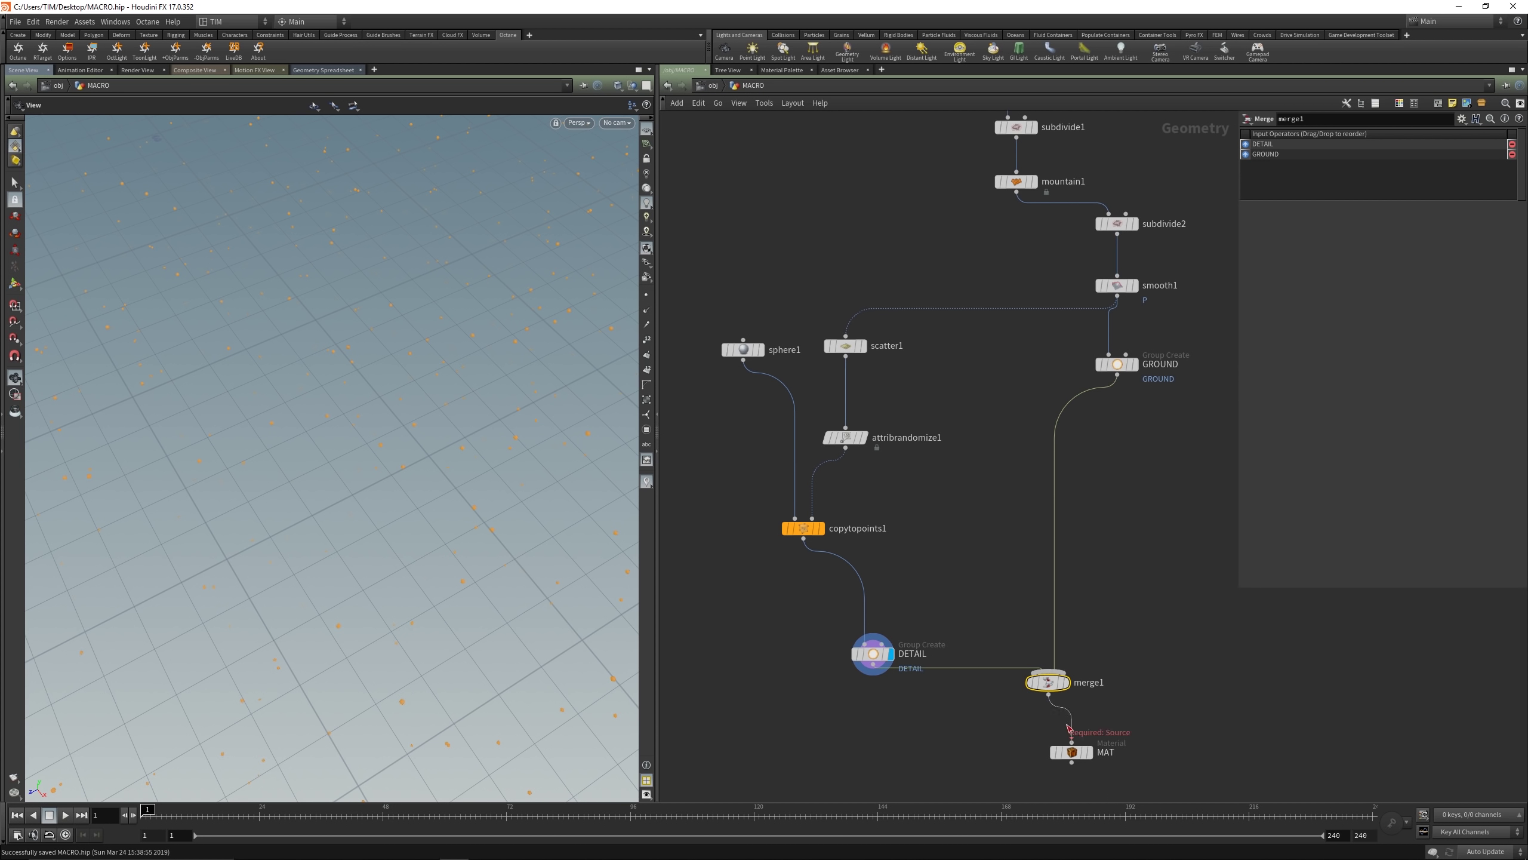
left_click_drag(1071, 752, 1064, 753)
left_click_drag(879, 656, 965, 552)
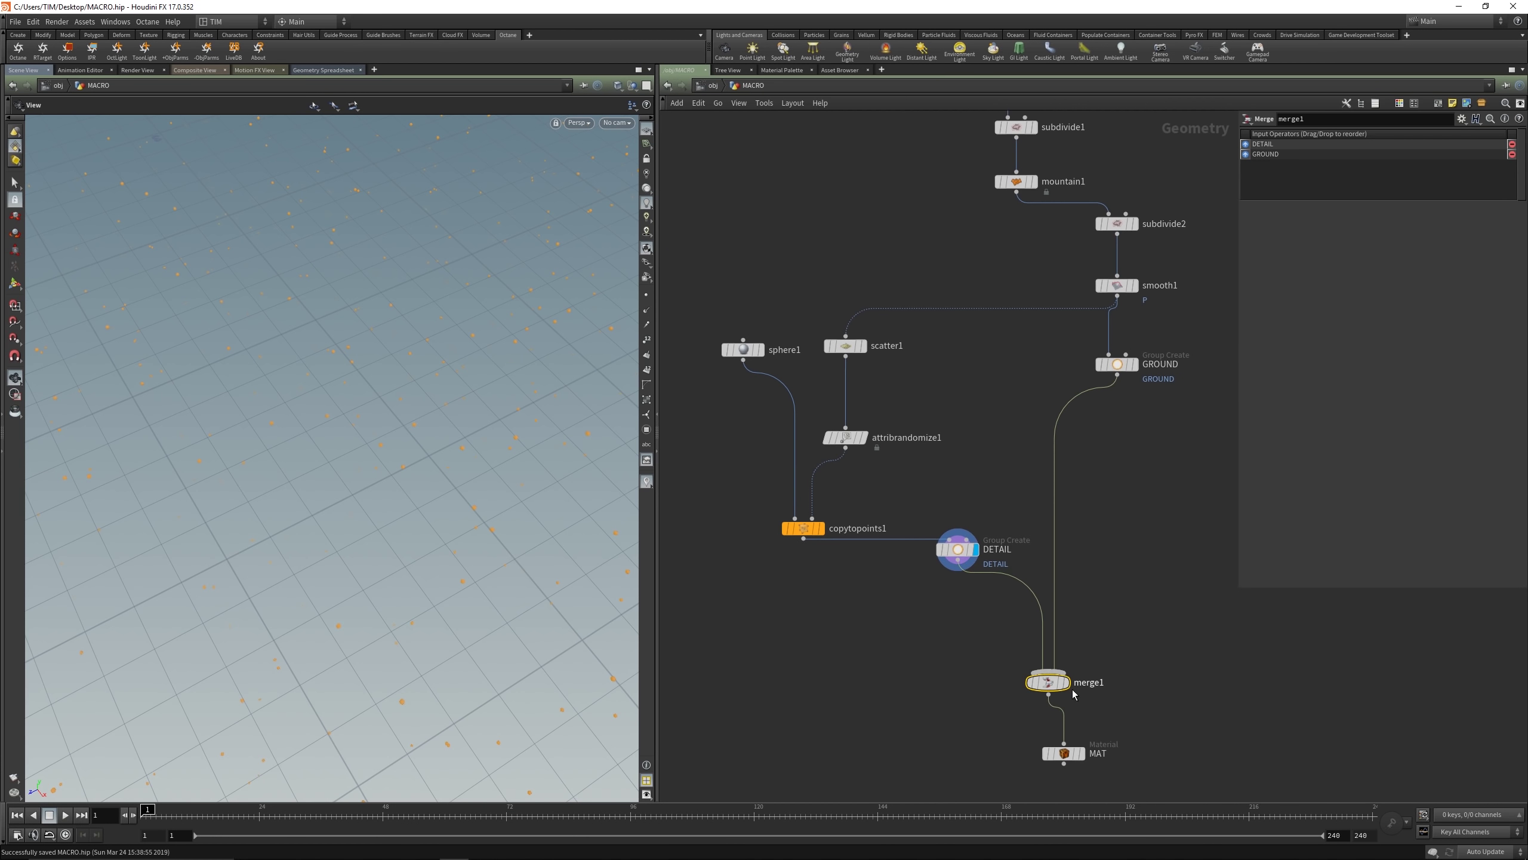
left_click_drag(1072, 763, 1056, 760)
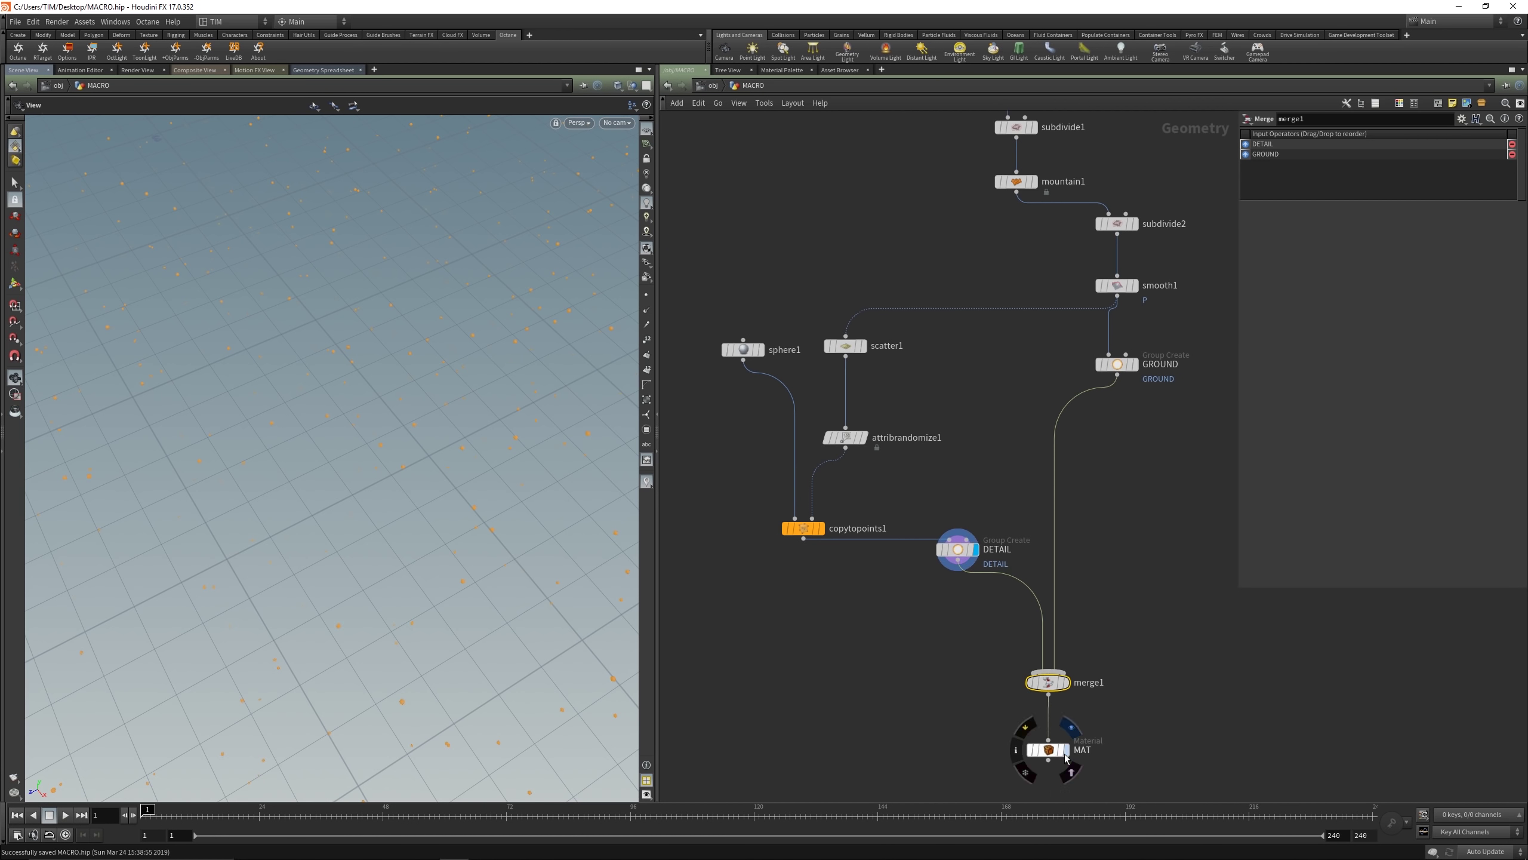
left_click(1065, 750)
middle_click_drag(942, 703, 884, 652)
key("ctrl+s")
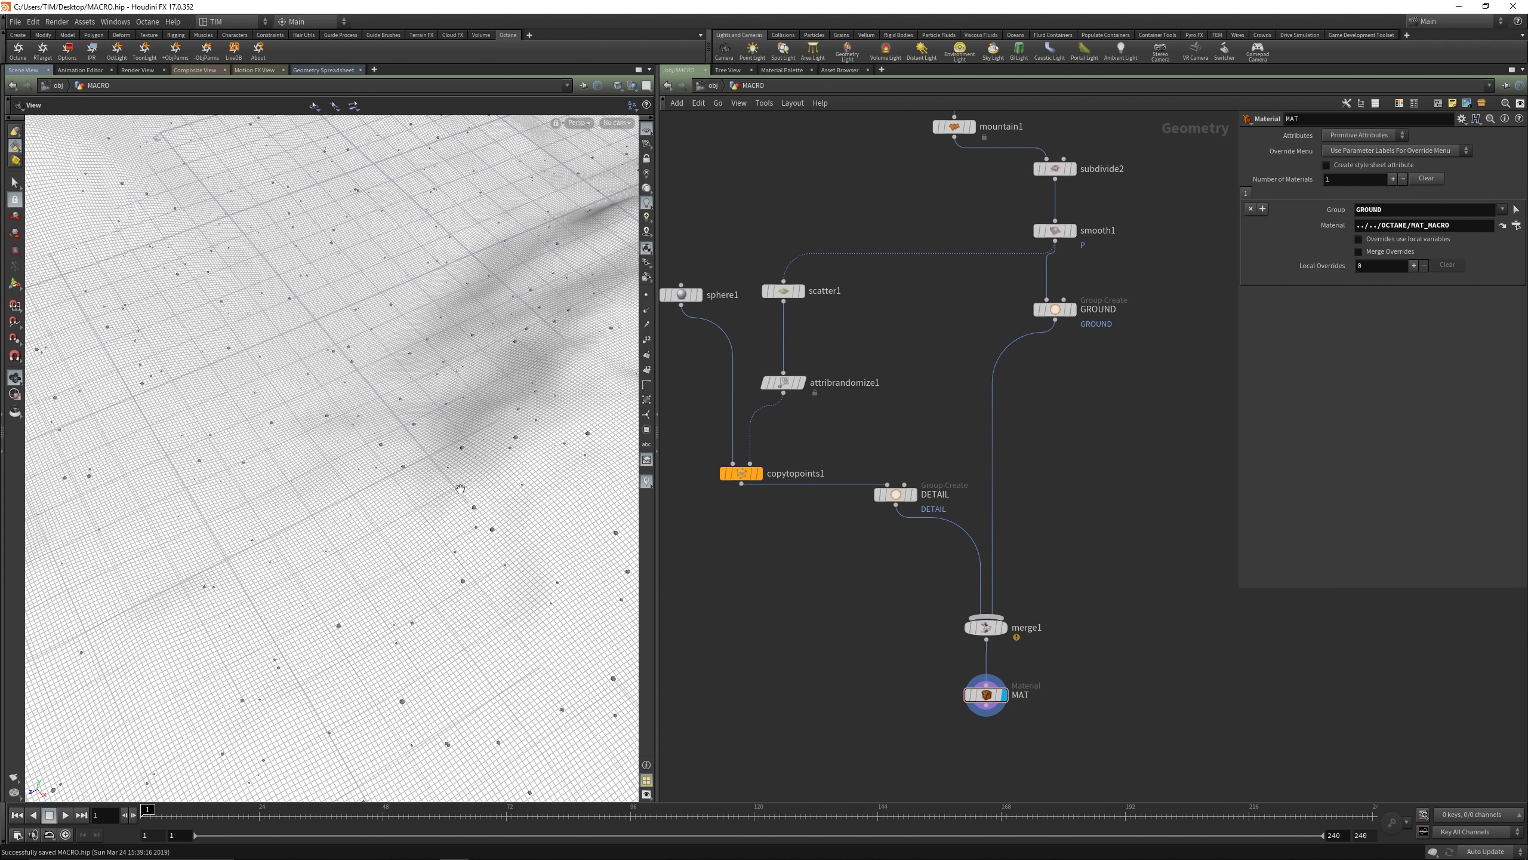
Step: Inspect the terrain with the scattered spheres and look through the Macro_Cam_Shot_001 camera
right_click_drag(460, 489, 477, 532)
left_click_drag(477, 532, 529, 301)
left_click(616, 123)
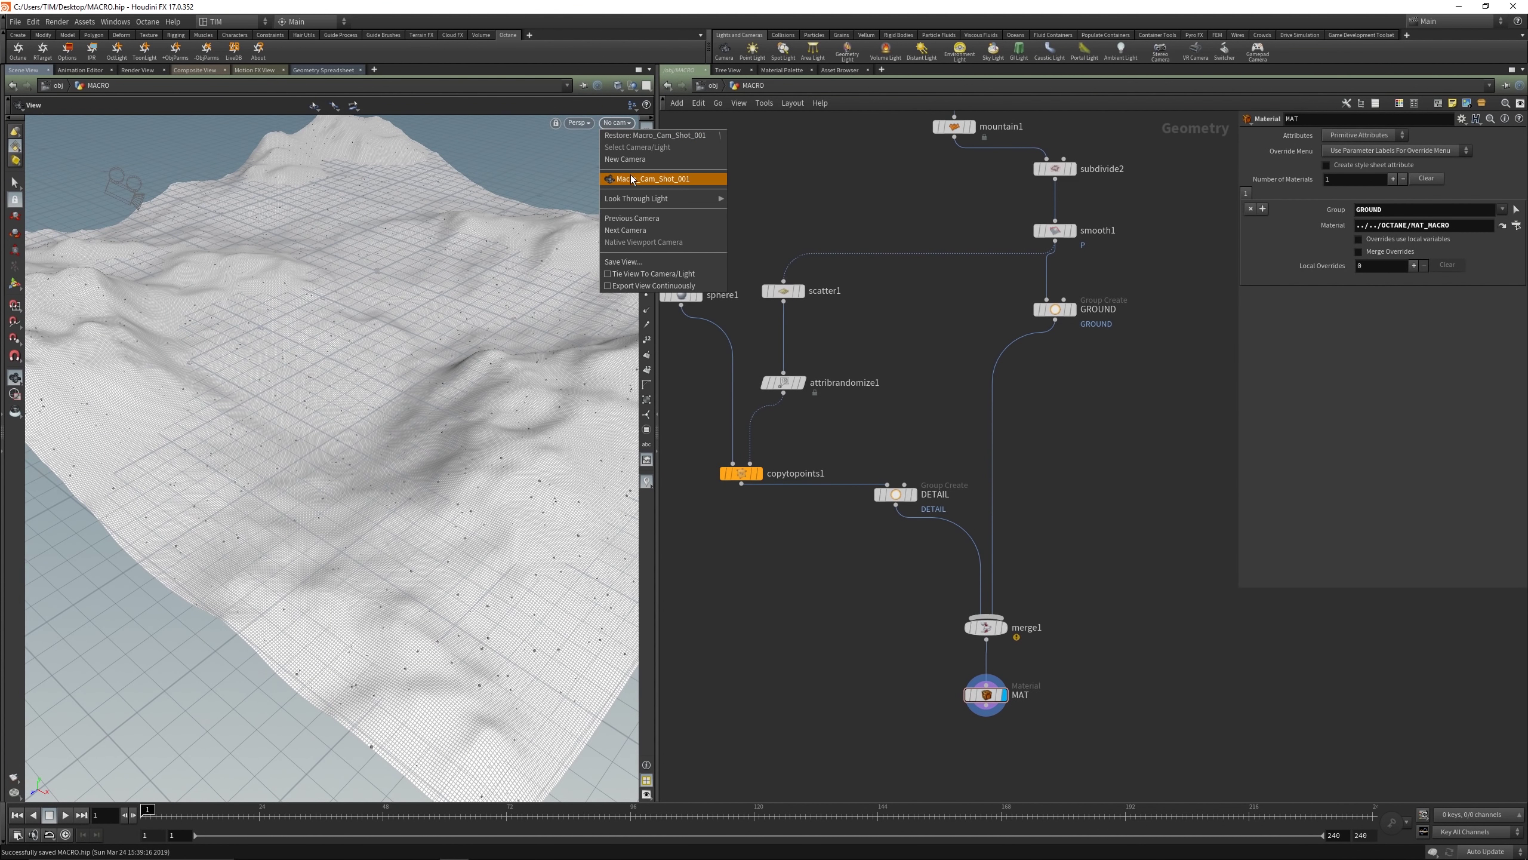
left_click(630, 179)
Step: Try forced total counts of 5000 and 10000 points on scatter1
middle_click_drag(833, 316, 863, 378)
left_click(810, 335)
double_click(1348, 252)
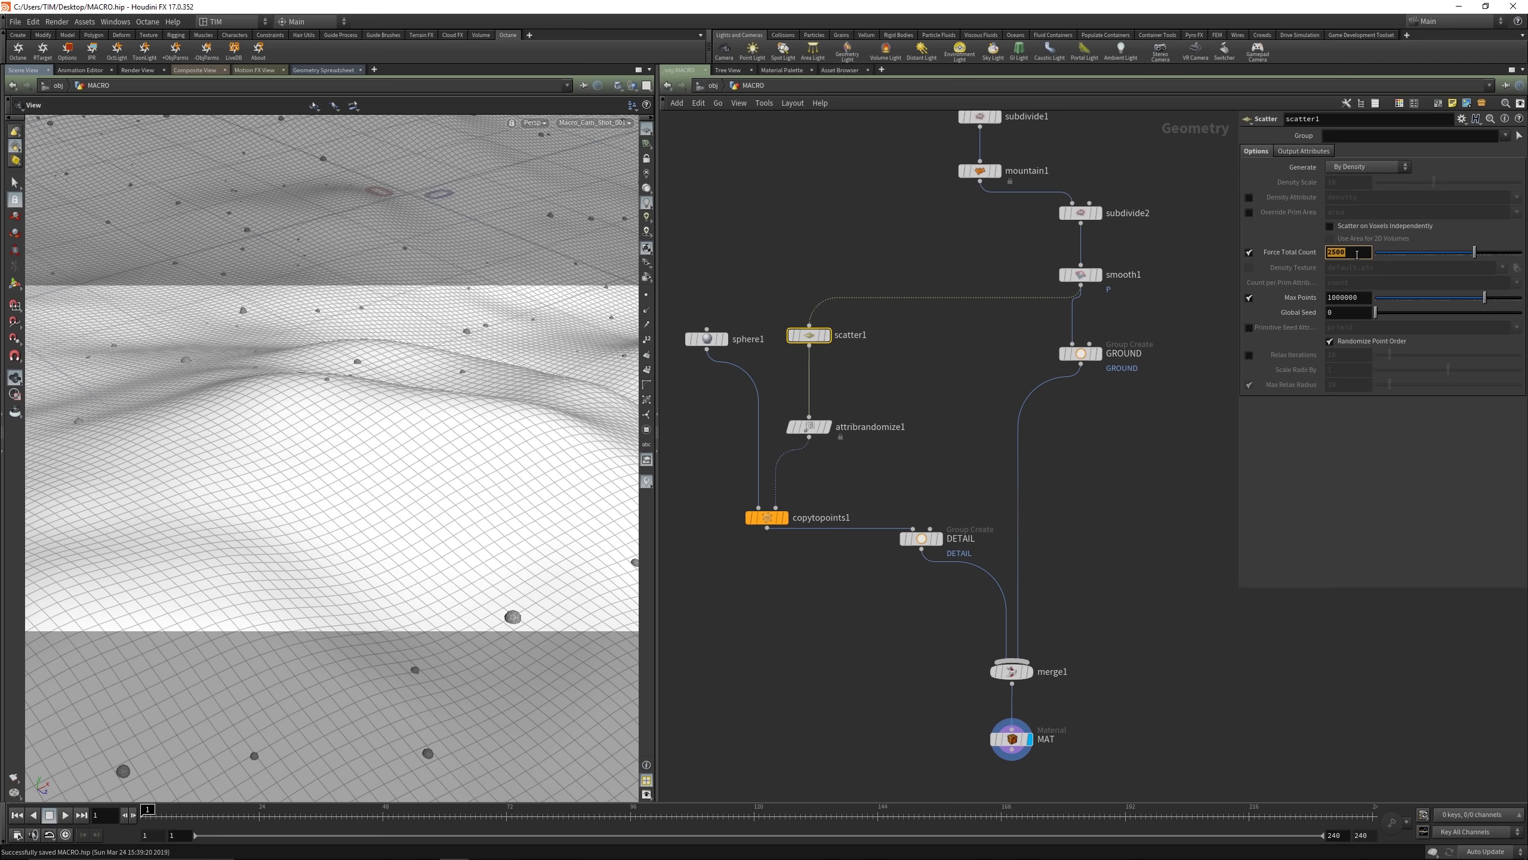
type("5000")
key("Return")
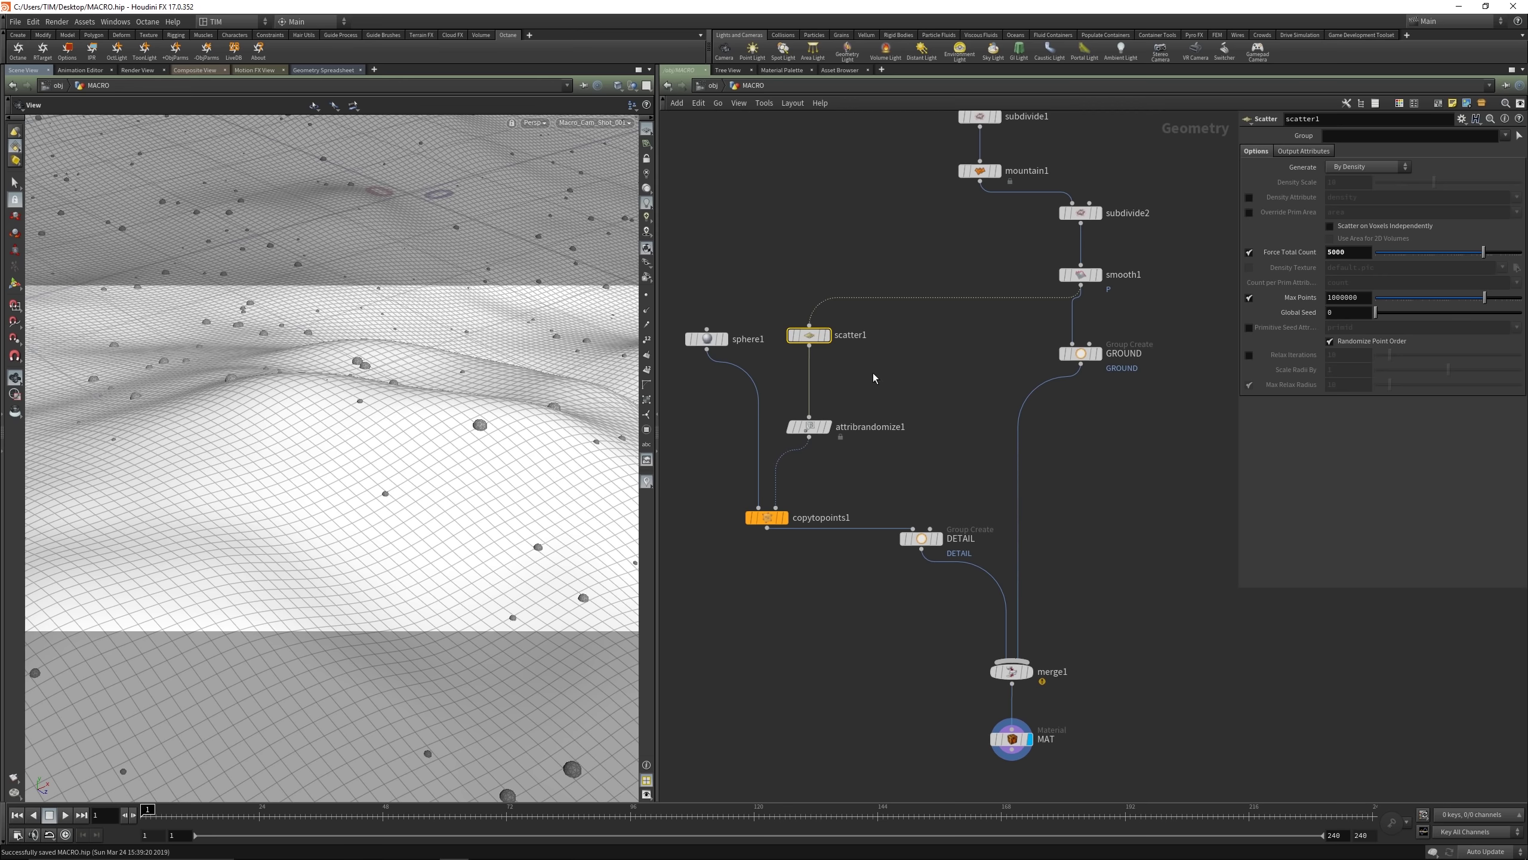
double_click(1351, 250)
type("10000")
key("Return")
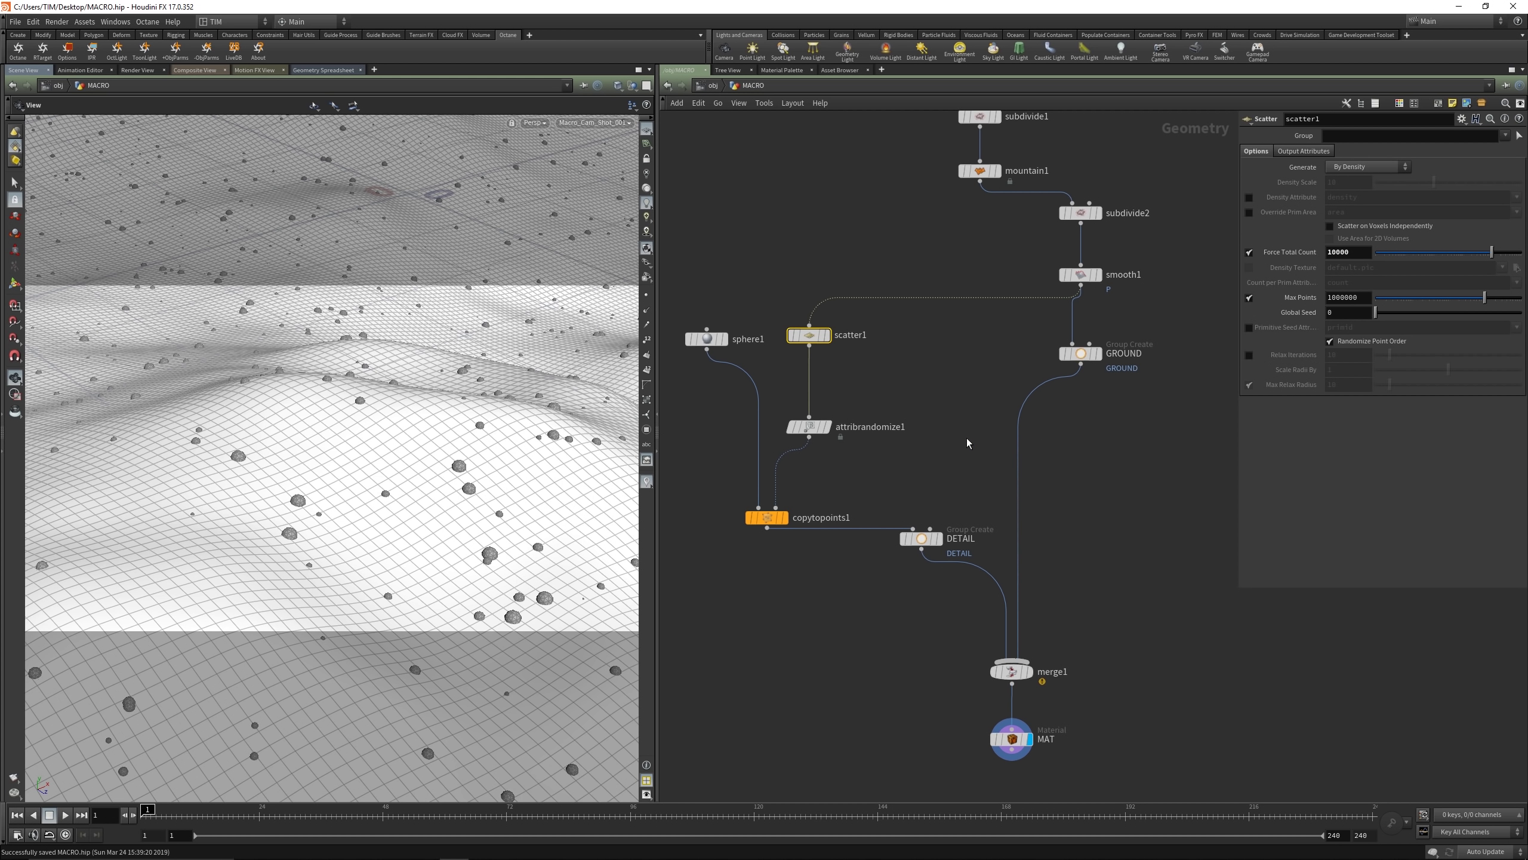
Step: Set scatter1's Force Total Count to 7500 and save the scene
left_click_drag(1359, 255, 1309, 261)
type("75000")
key("BackSpace")
key("Return")
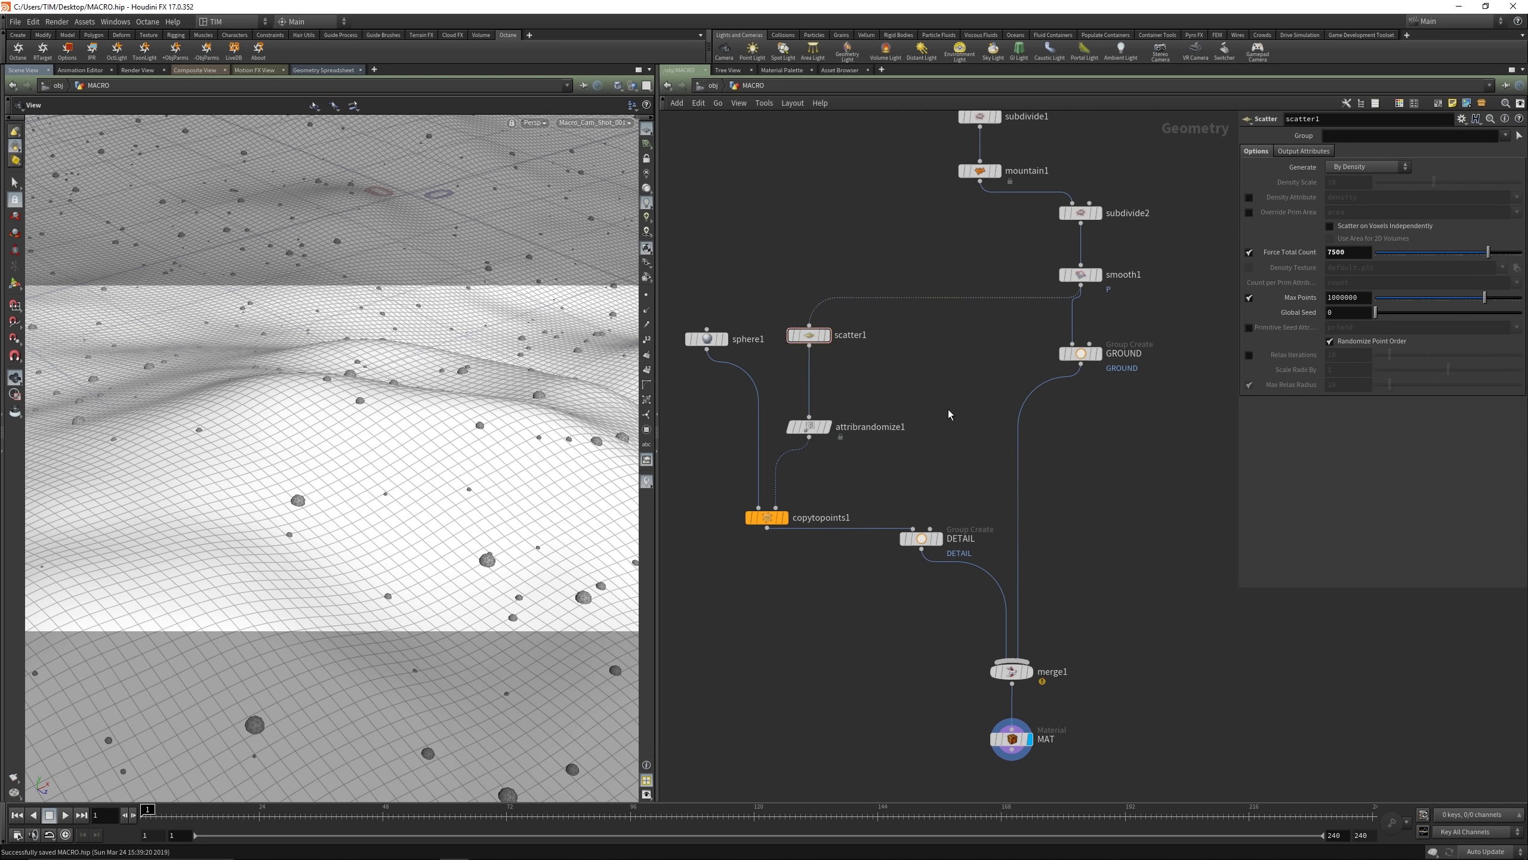
key("ctrl+s")
Step: Tidy the lower network: align GROUND beside DETAIL, stack scatter1 and attribrandomize1 above DETAIL, and bring copytopoints1 and sphere1 closer
middle_click_drag(1030, 541, 1010, 506)
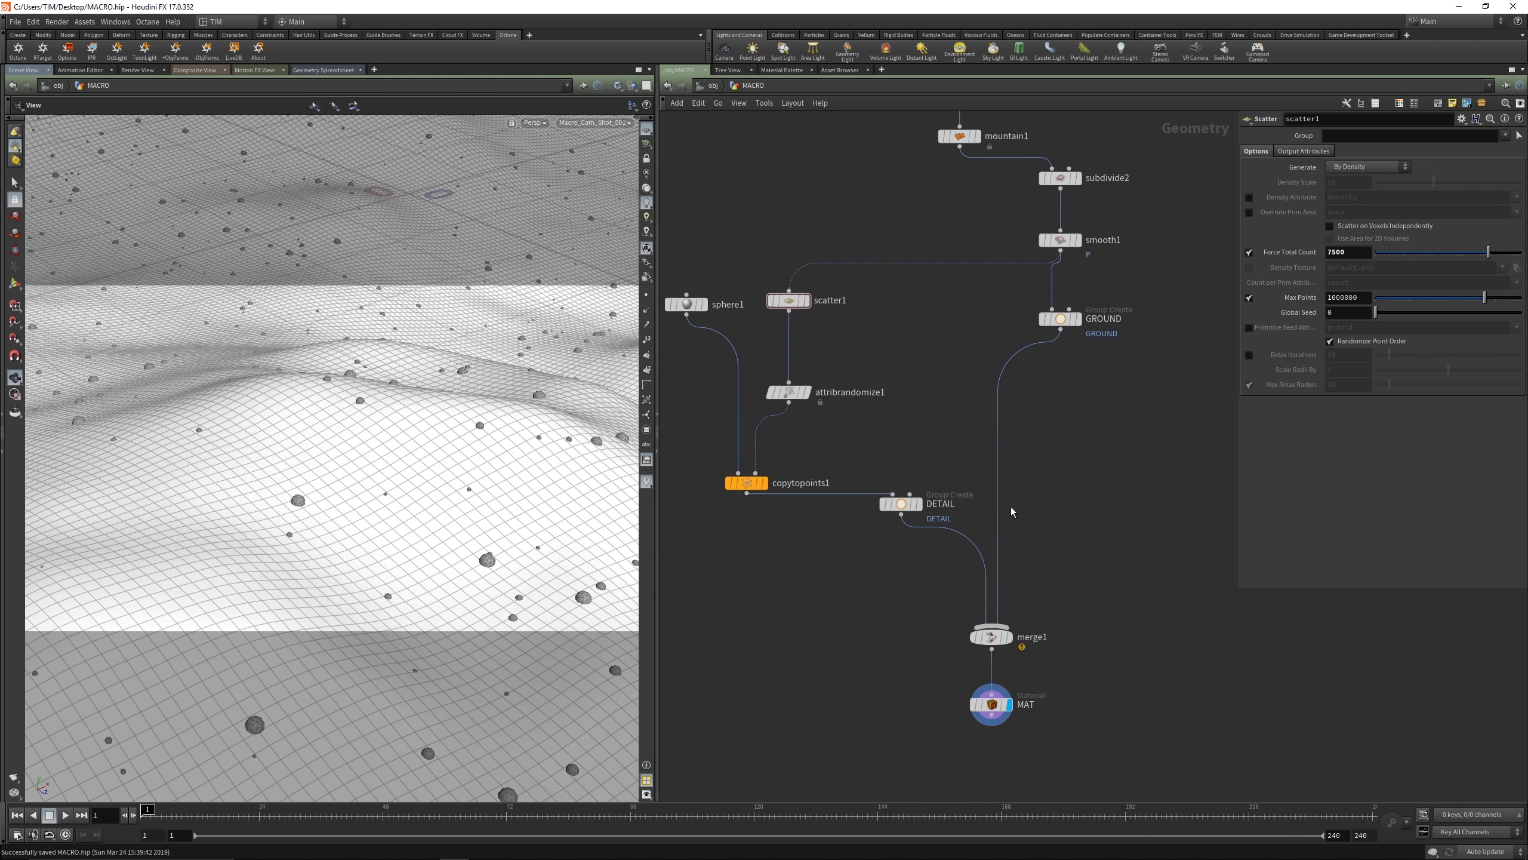
scroll(971, 473, "down", 5)
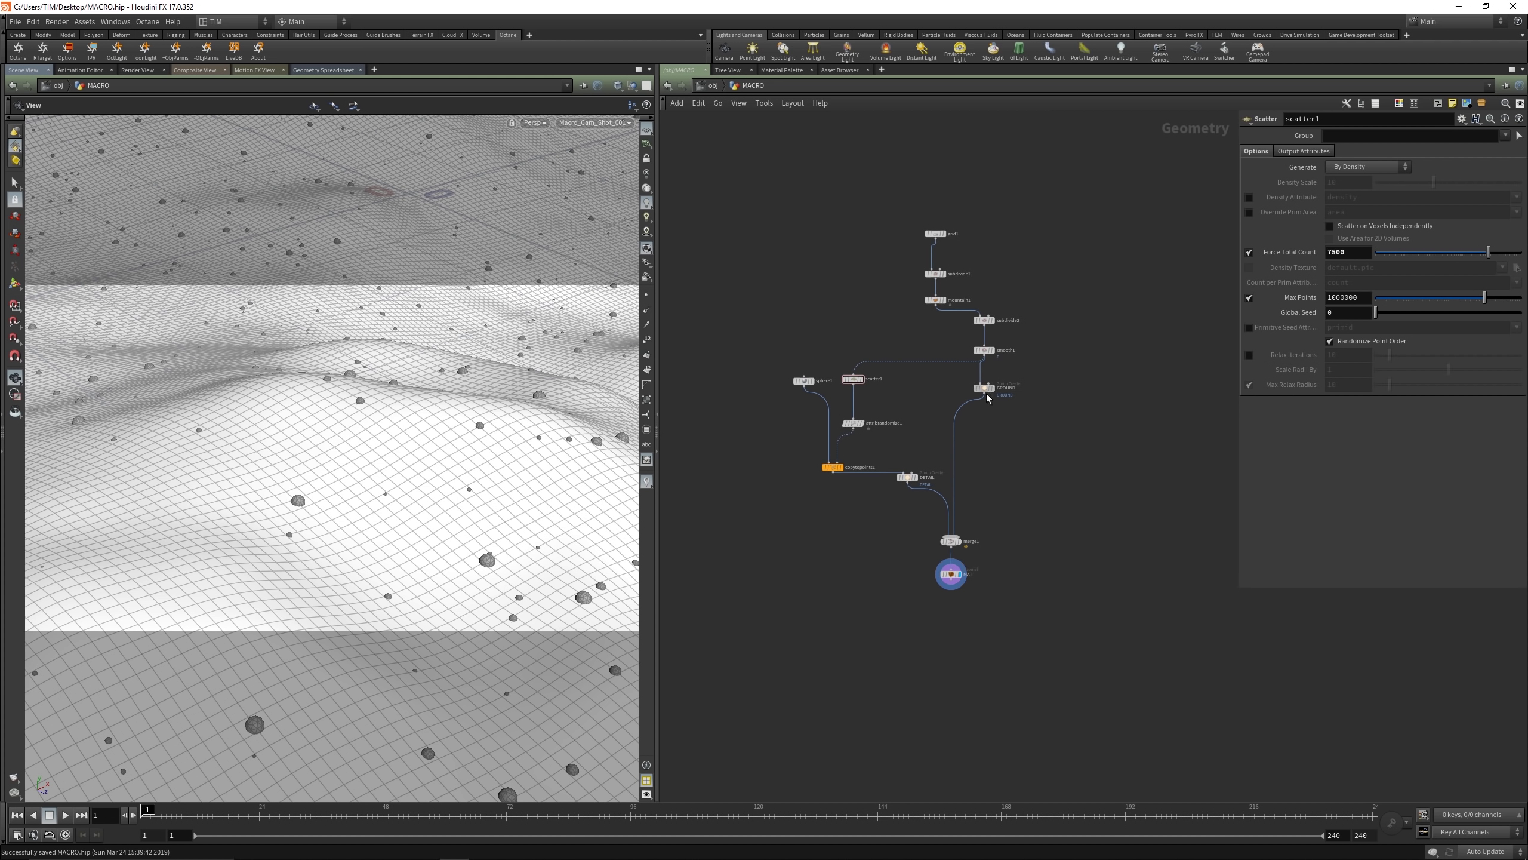
left_click_drag(986, 392, 979, 477)
scroll(862, 440, "up", 4)
left_click_drag(813, 486, 884, 474)
left_click_drag(849, 417, 942, 397)
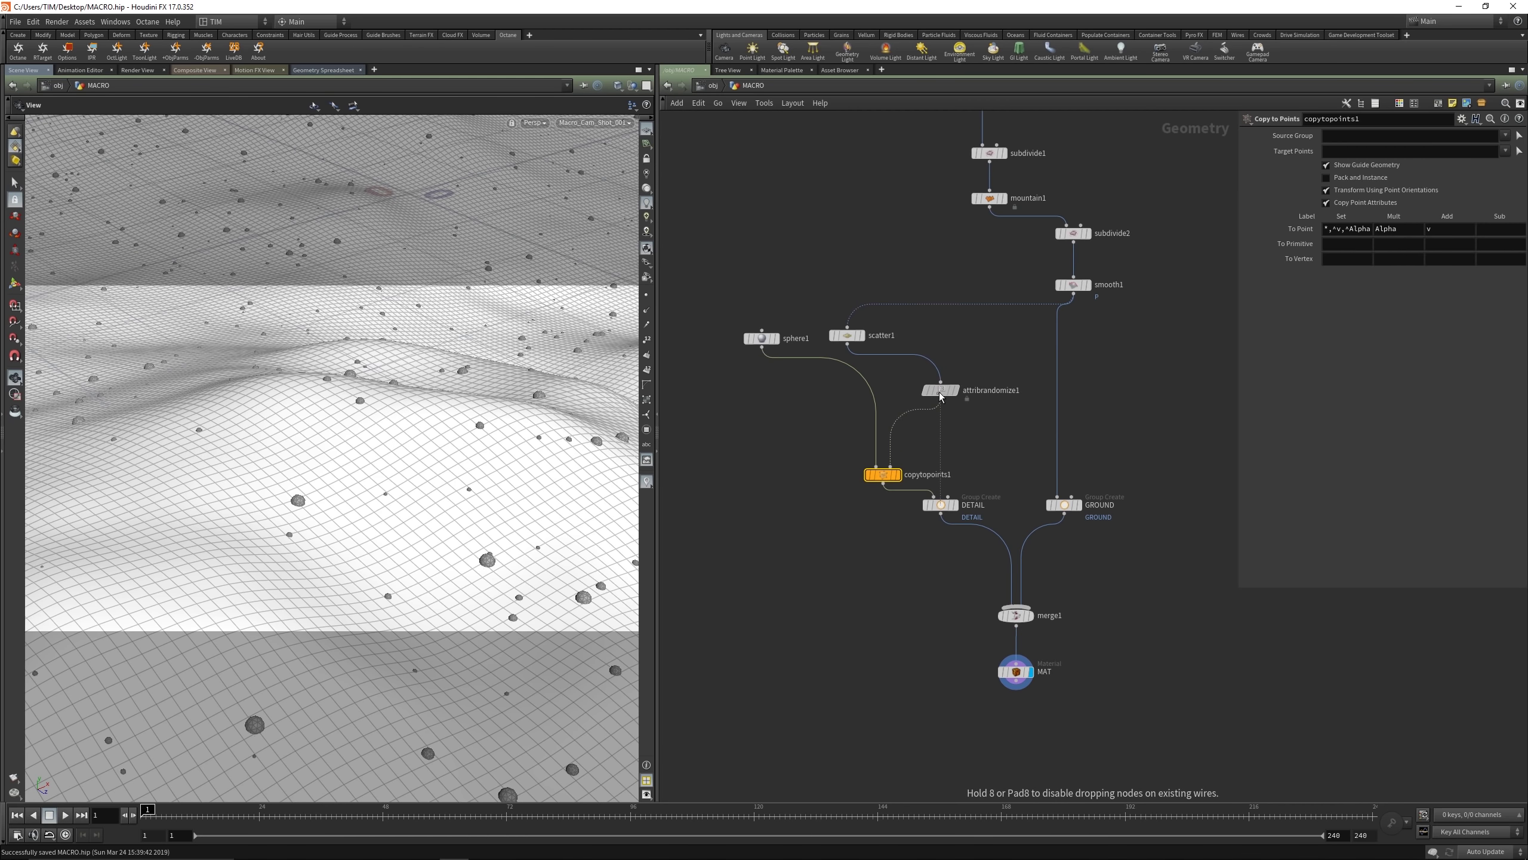
left_click_drag(849, 336, 942, 357)
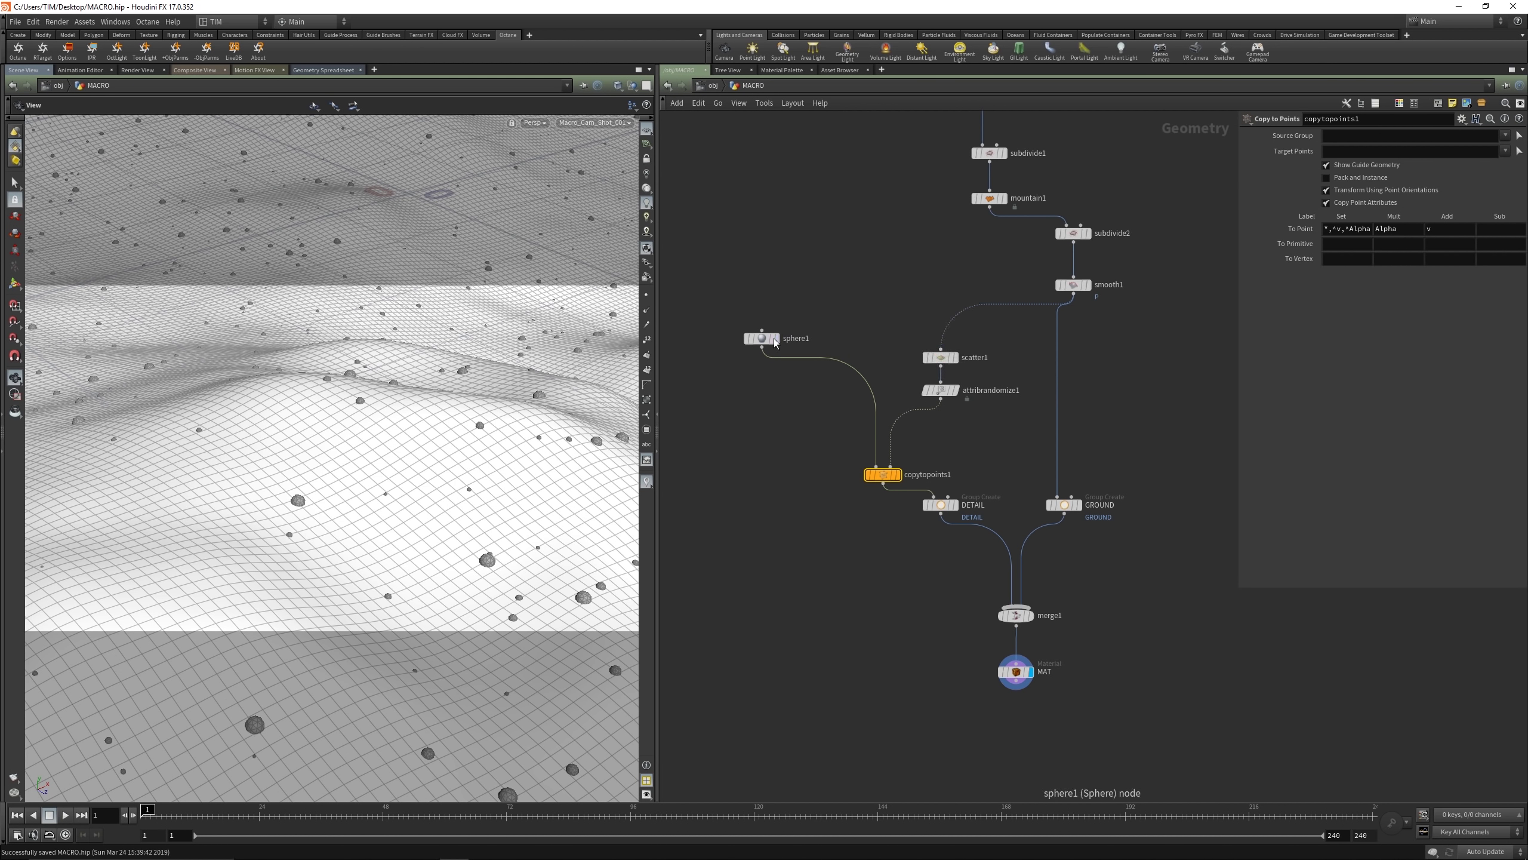
left_click_drag(762, 338, 822, 390)
Step: Line up grid1, subdivide1 and mountain1 above subdivide2 and smooth1 in one compact vertical column
middle_click_drag(1019, 150, 945, 292)
left_click_drag(876, 199, 1010, 311)
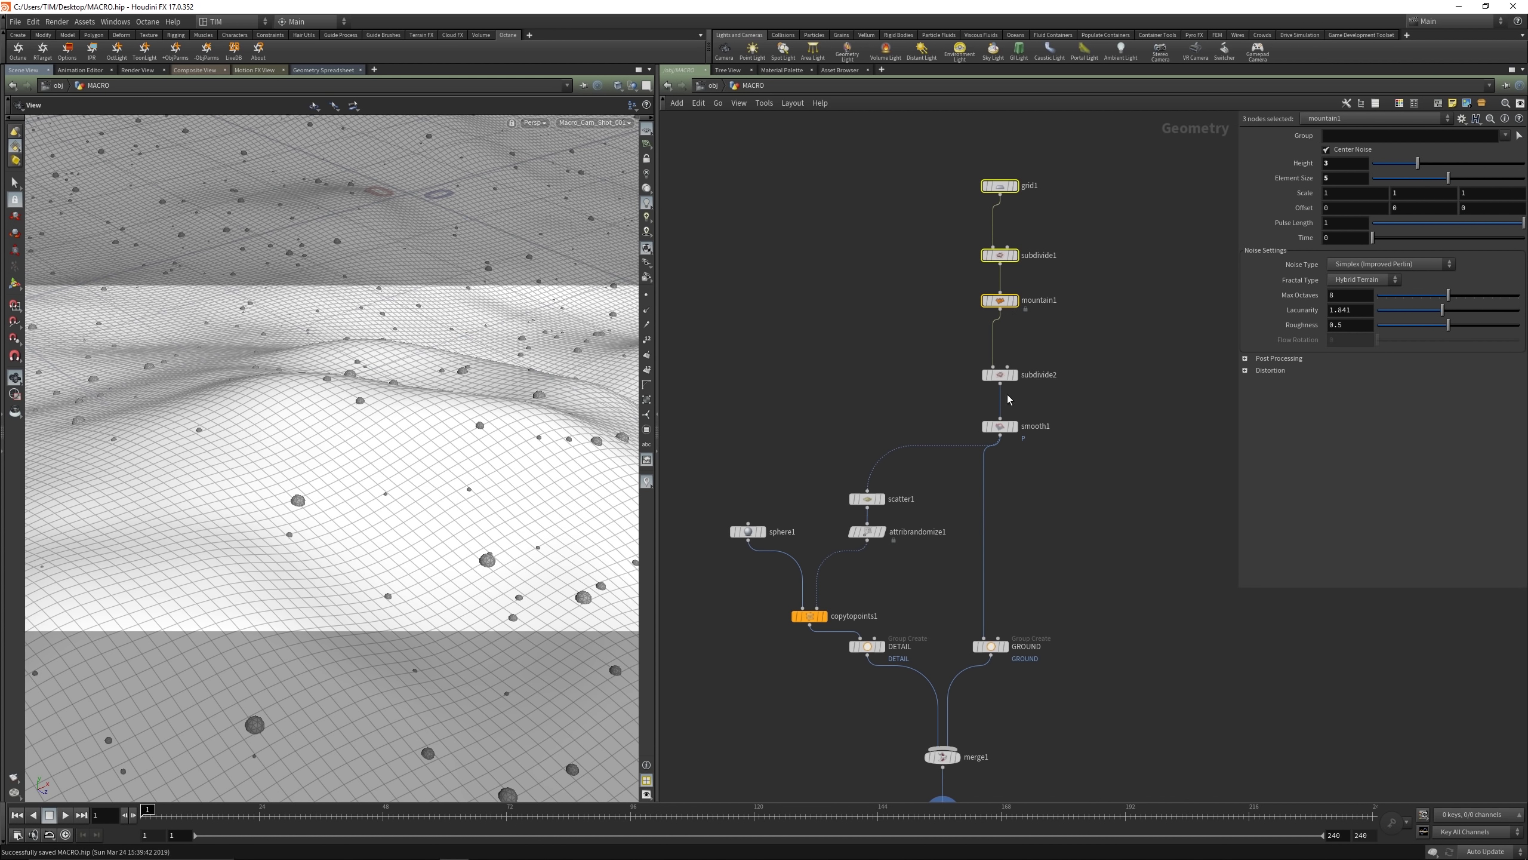
left_click_drag(1010, 377, 1010, 349)
left_click_drag(1010, 428, 1009, 398)
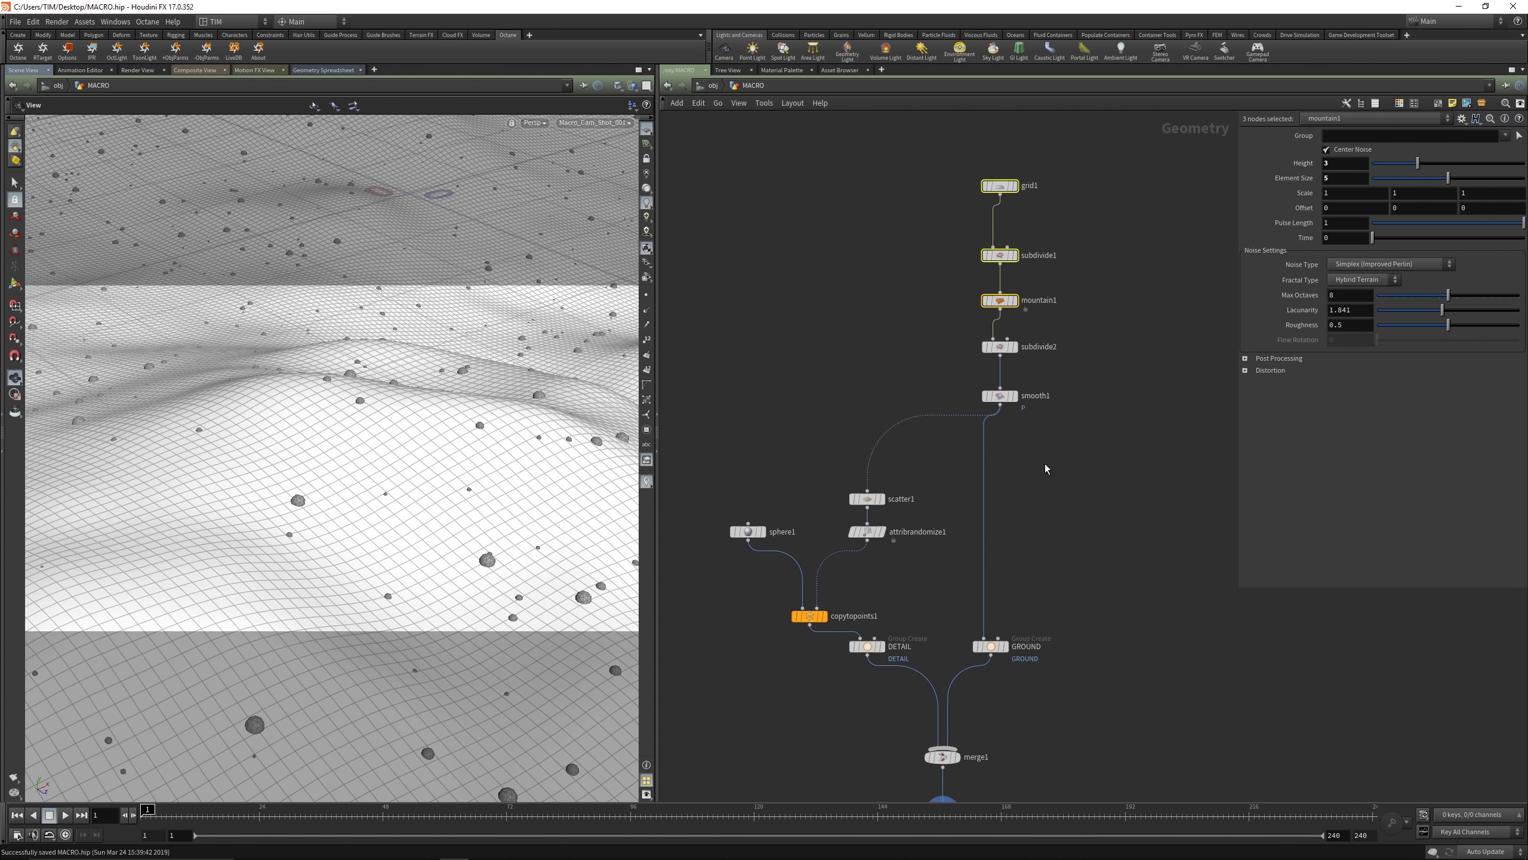
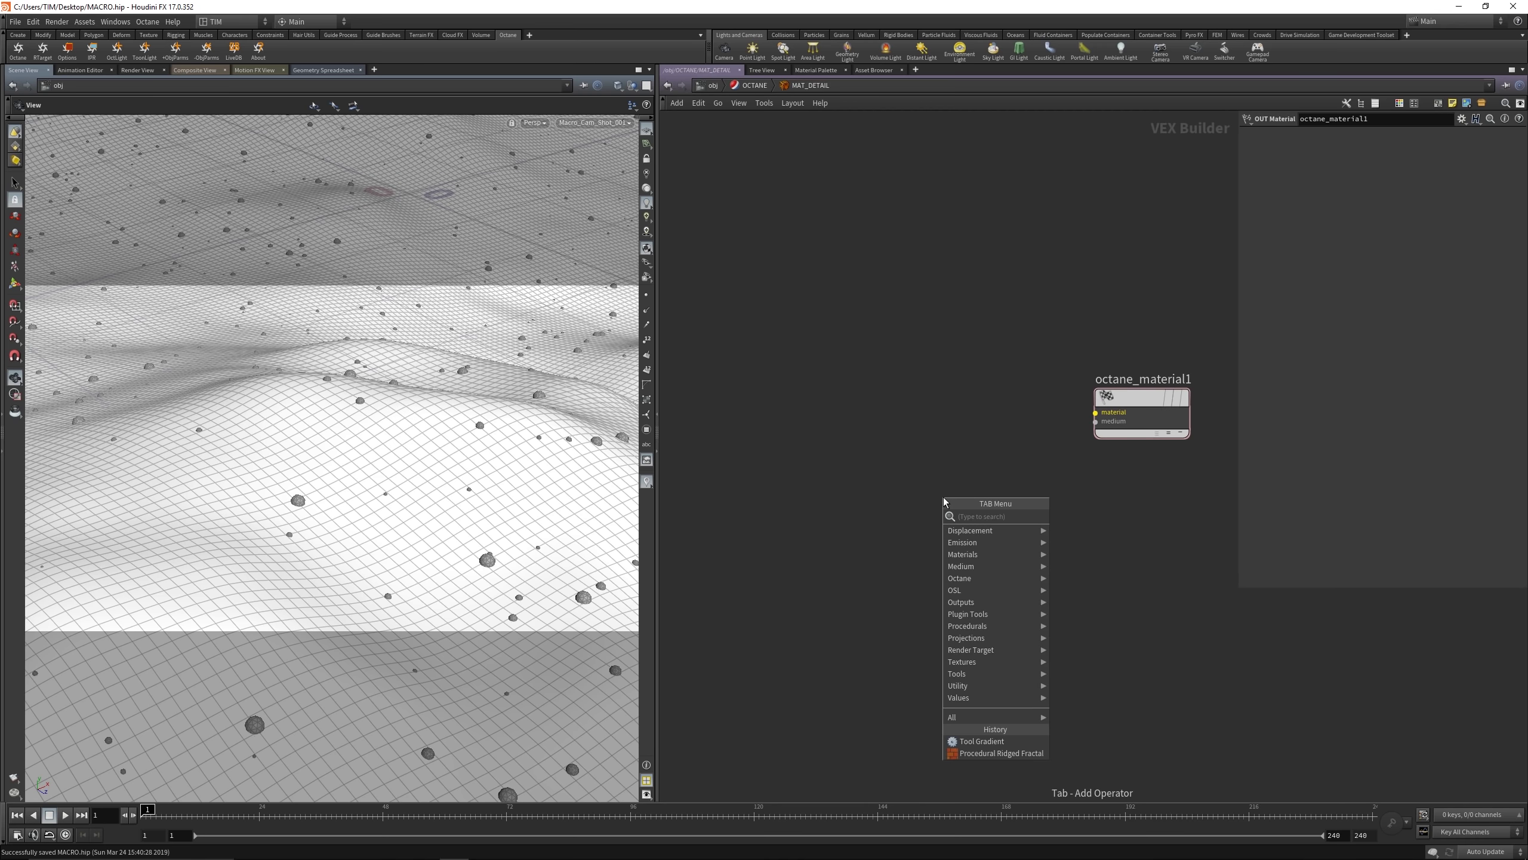
Step: Add an Octane Material Specular node in MAT_DETAIL and connect it to the material input of octane_material1
type("tra")
key("BackSpace")
key("BackSpace")
key("BackSpace")
type("dif")
key("Return")
left_click(903, 468)
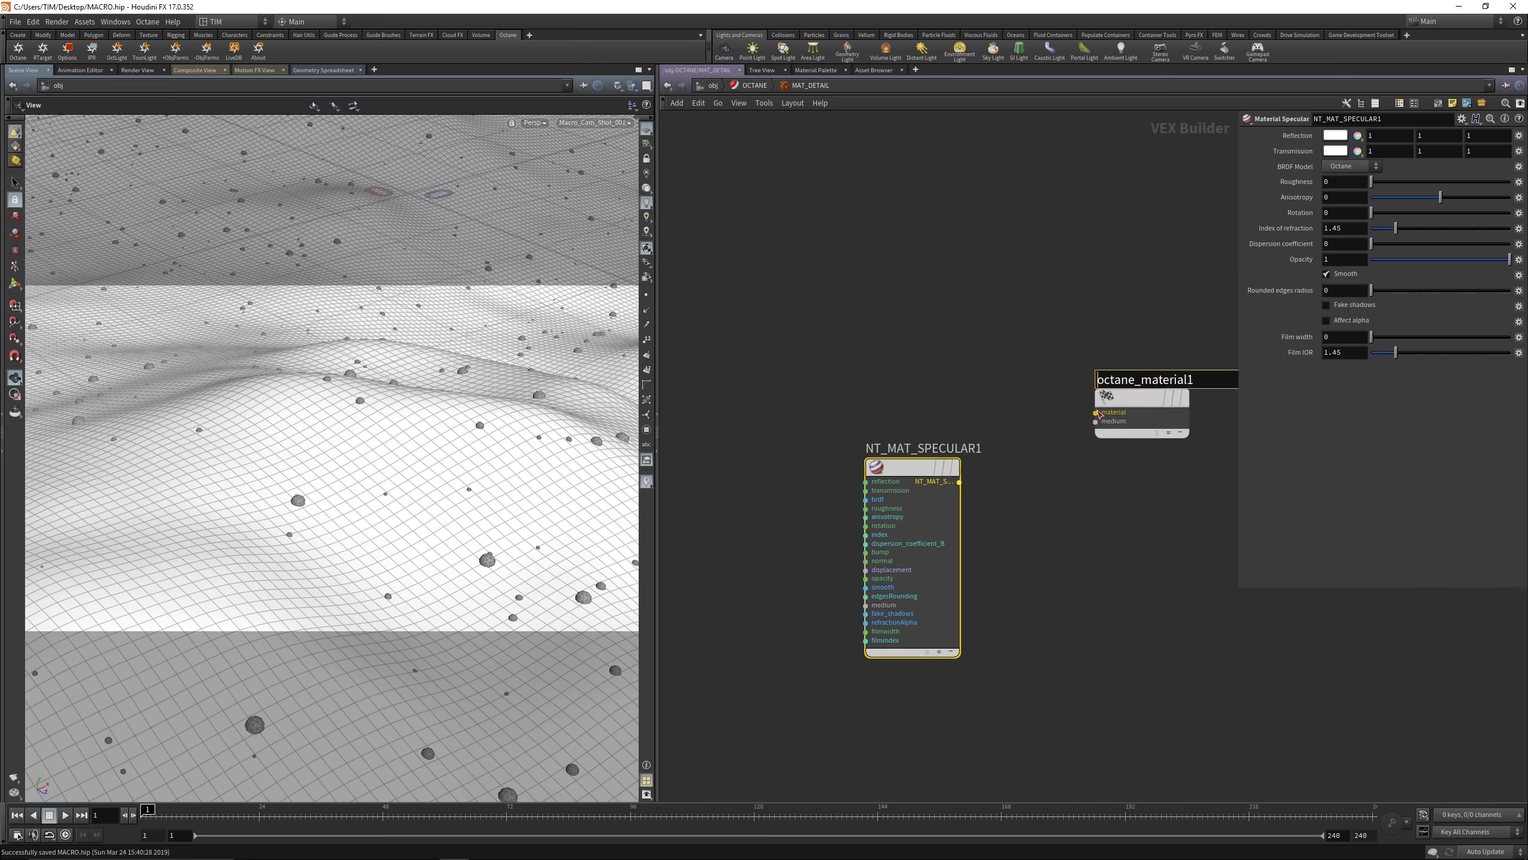
left_click_drag(1095, 411, 959, 482)
Step: Return to the object level, enter the MACRO geometry network, dismiss the notification and bring the MAT node into view
key("u")
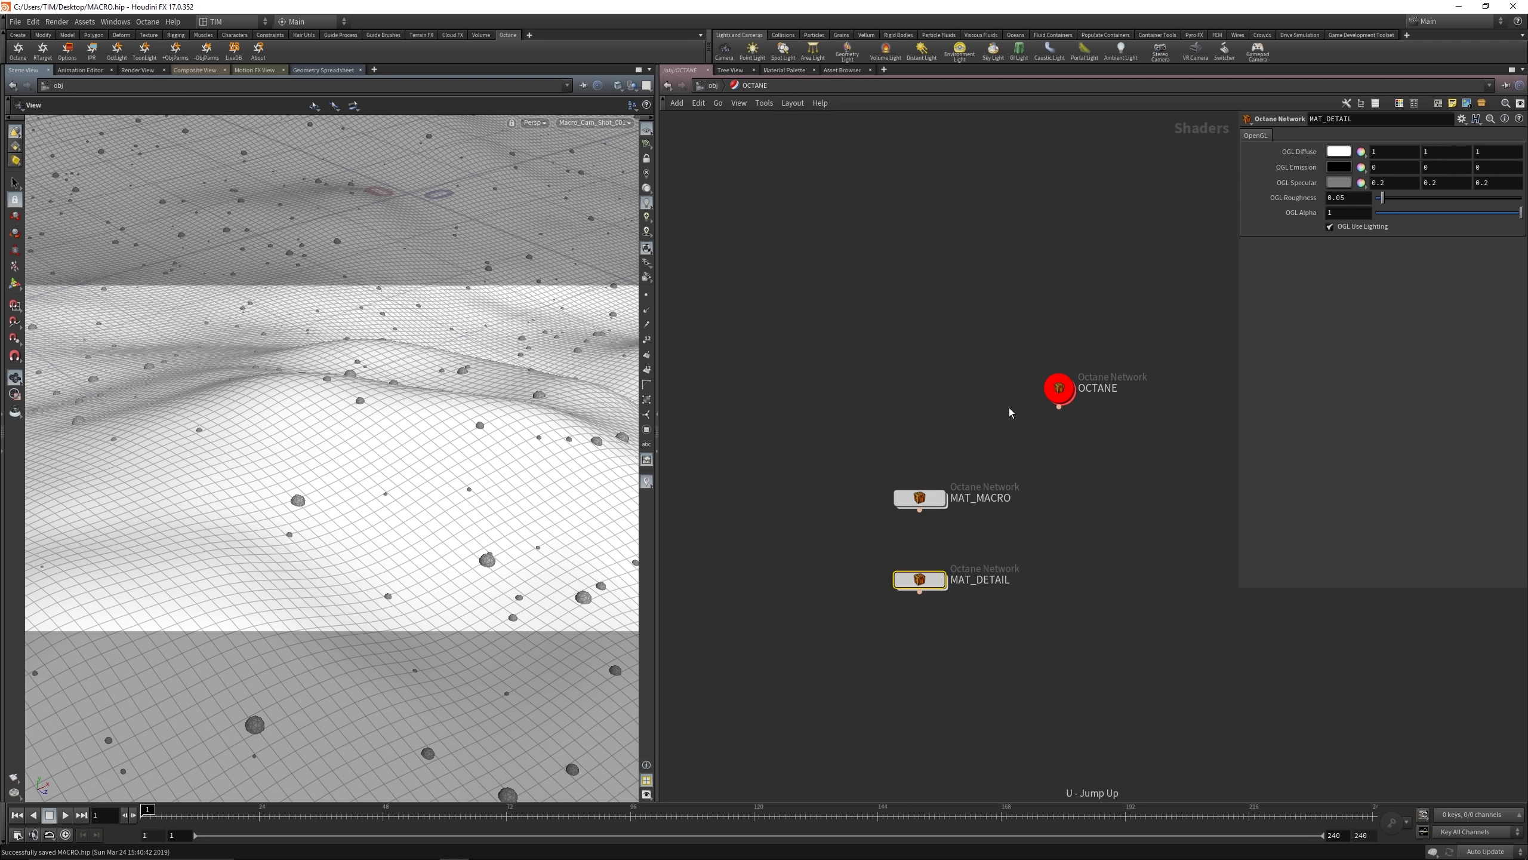
key("u")
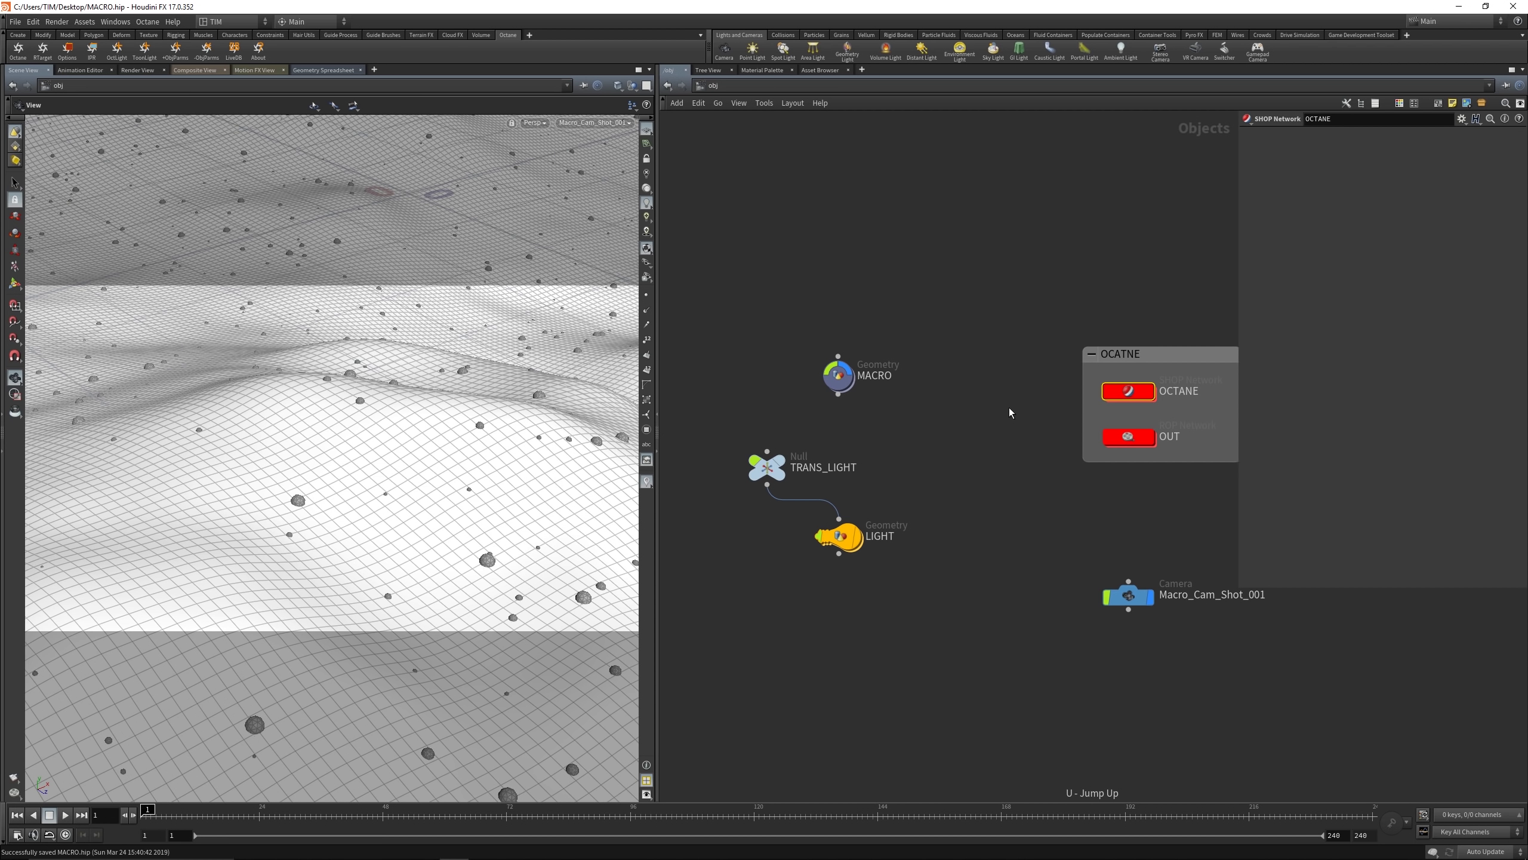
left_click(1008, 459)
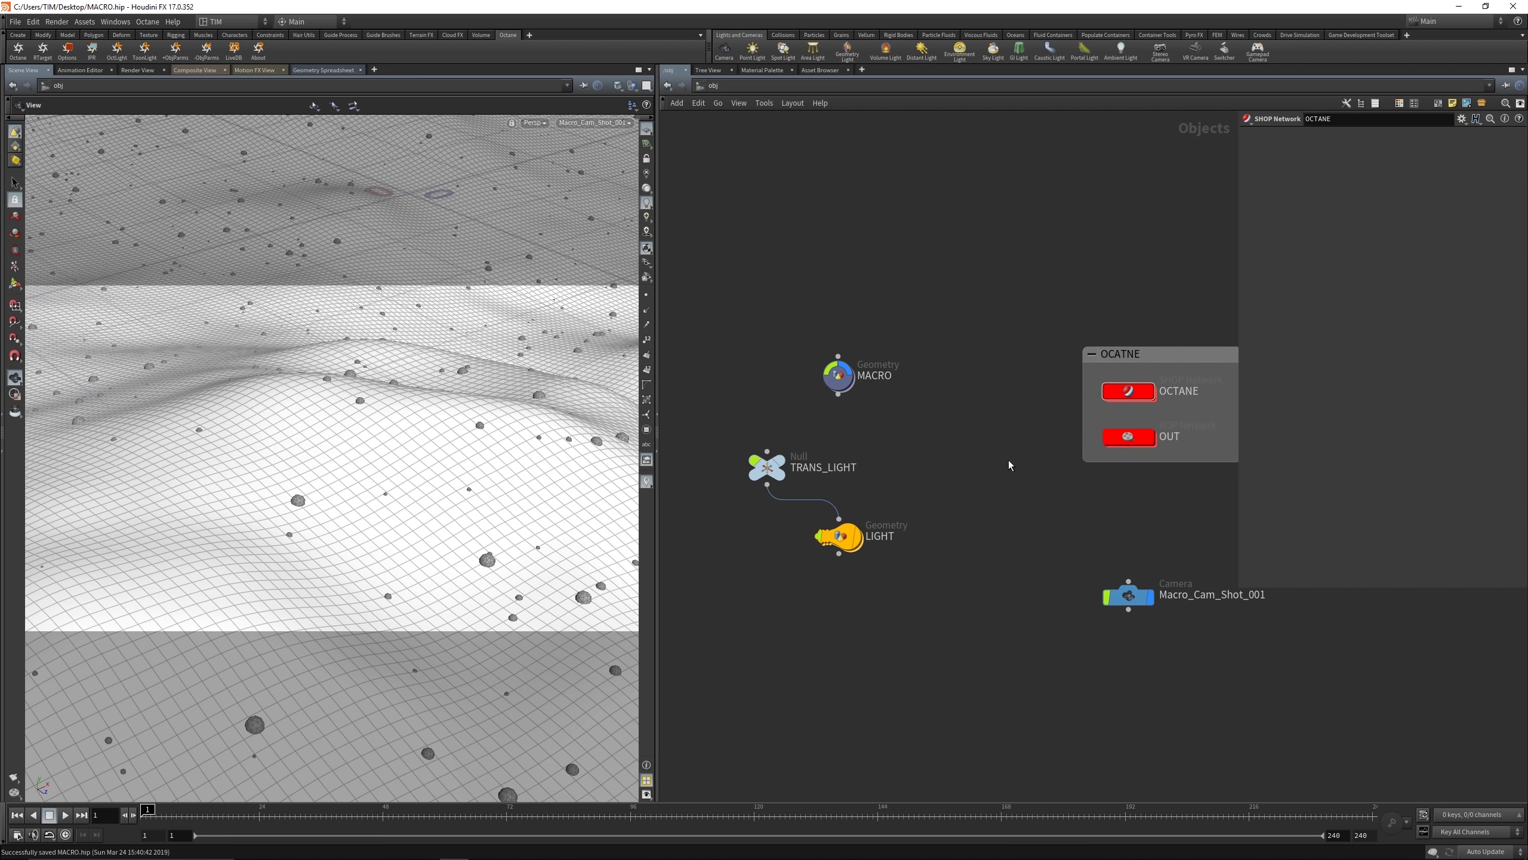
double_click(840, 385)
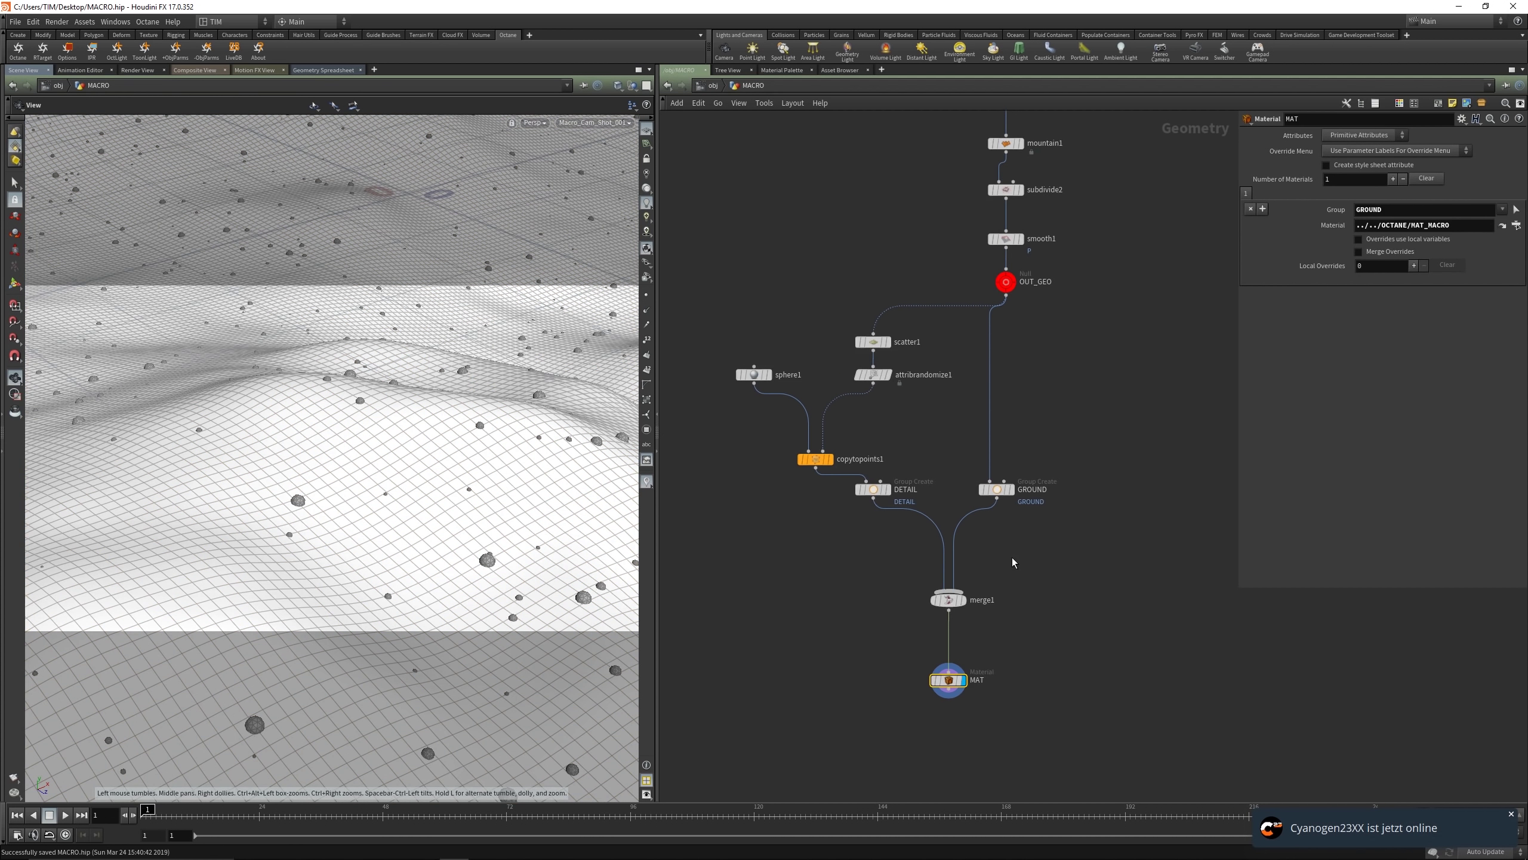
left_click(1507, 811)
scroll(914, 635, "up", 3)
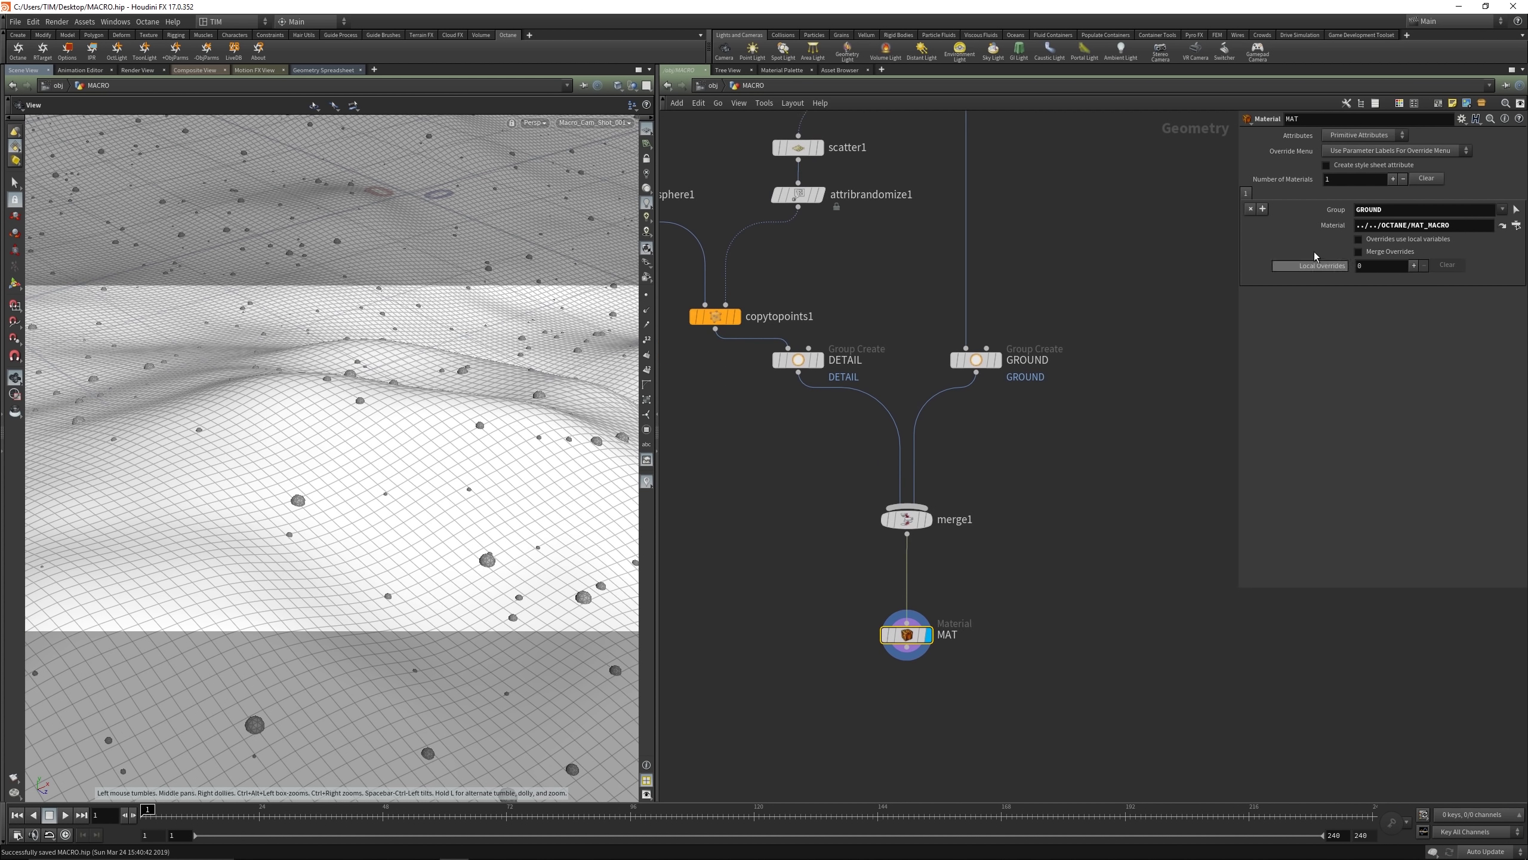
Step: Add a second material entry to the MAT node and set its group to DETAIL
left_click(1264, 211)
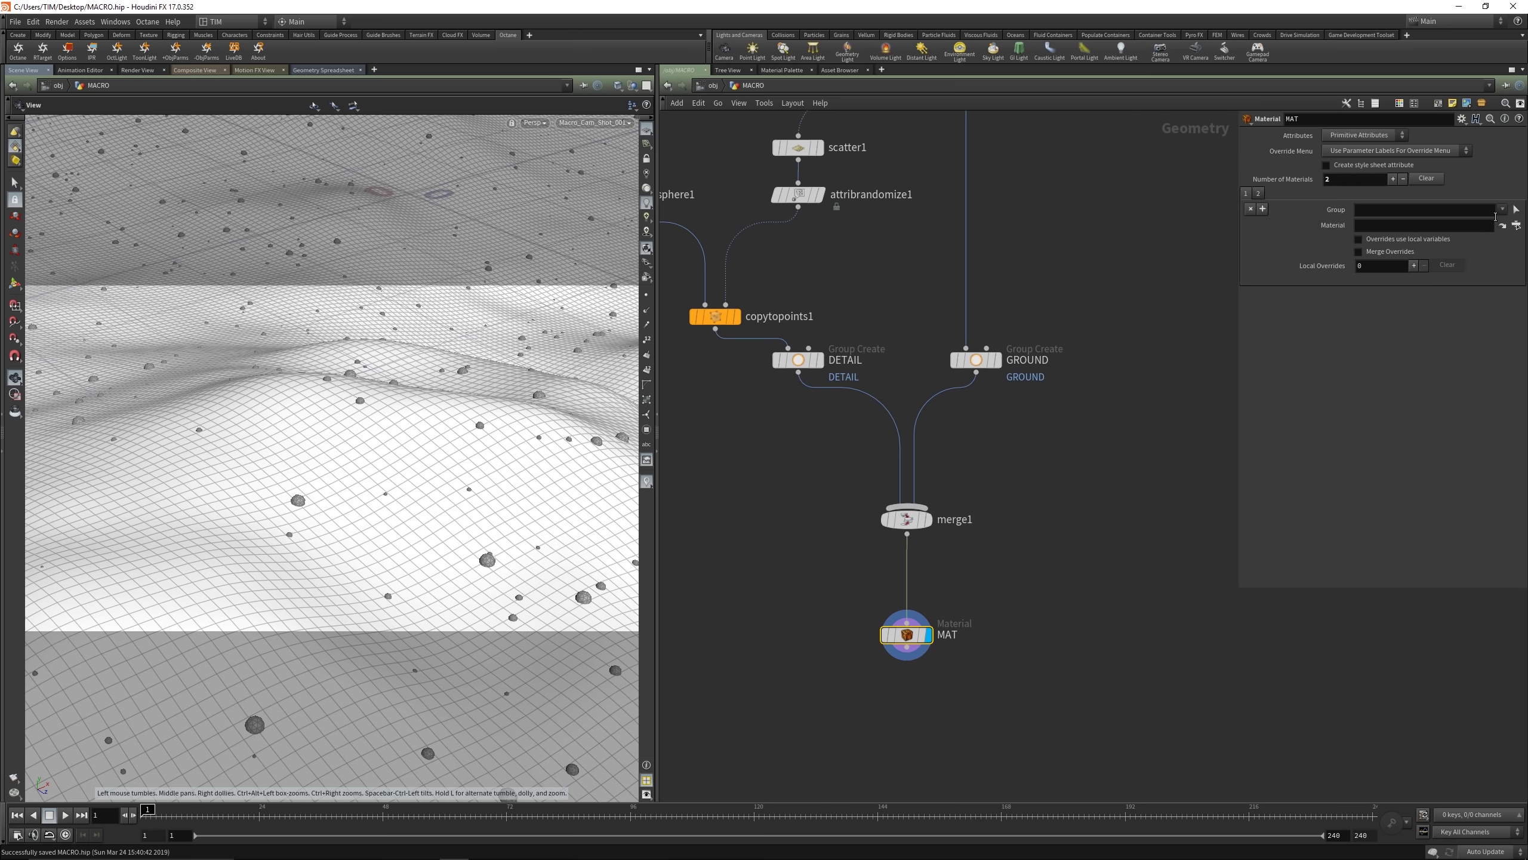
left_click(1501, 210)
left_click(1497, 224)
Step: Assign MAT_DETAIL from the OCTANE network to the DETAIL group's material entry using the tree view, hide the tree, and save the scene
key("shift+w")
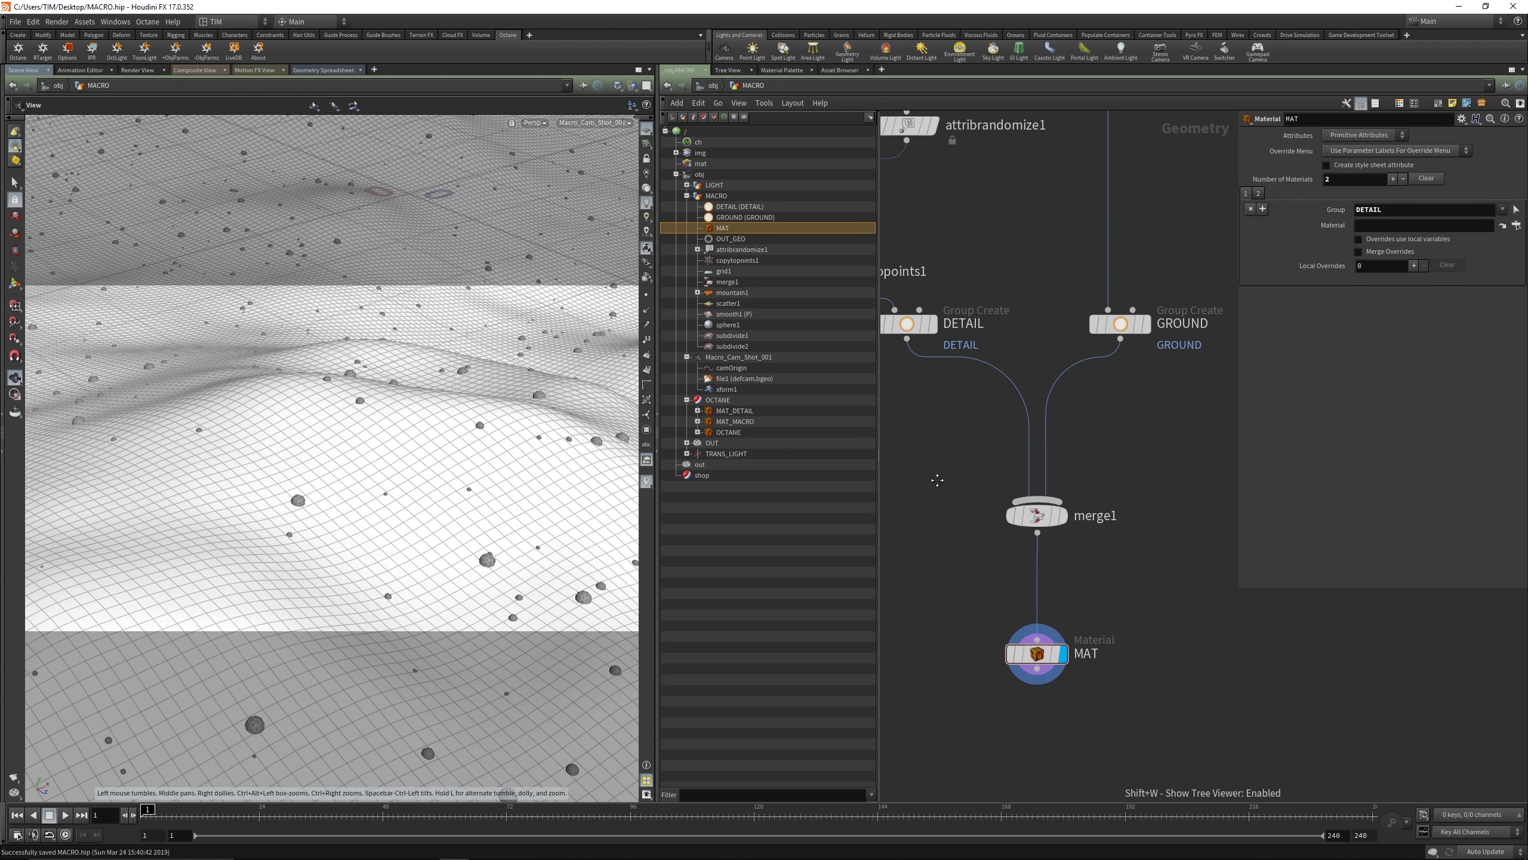
middle_click_drag(938, 479, 985, 483)
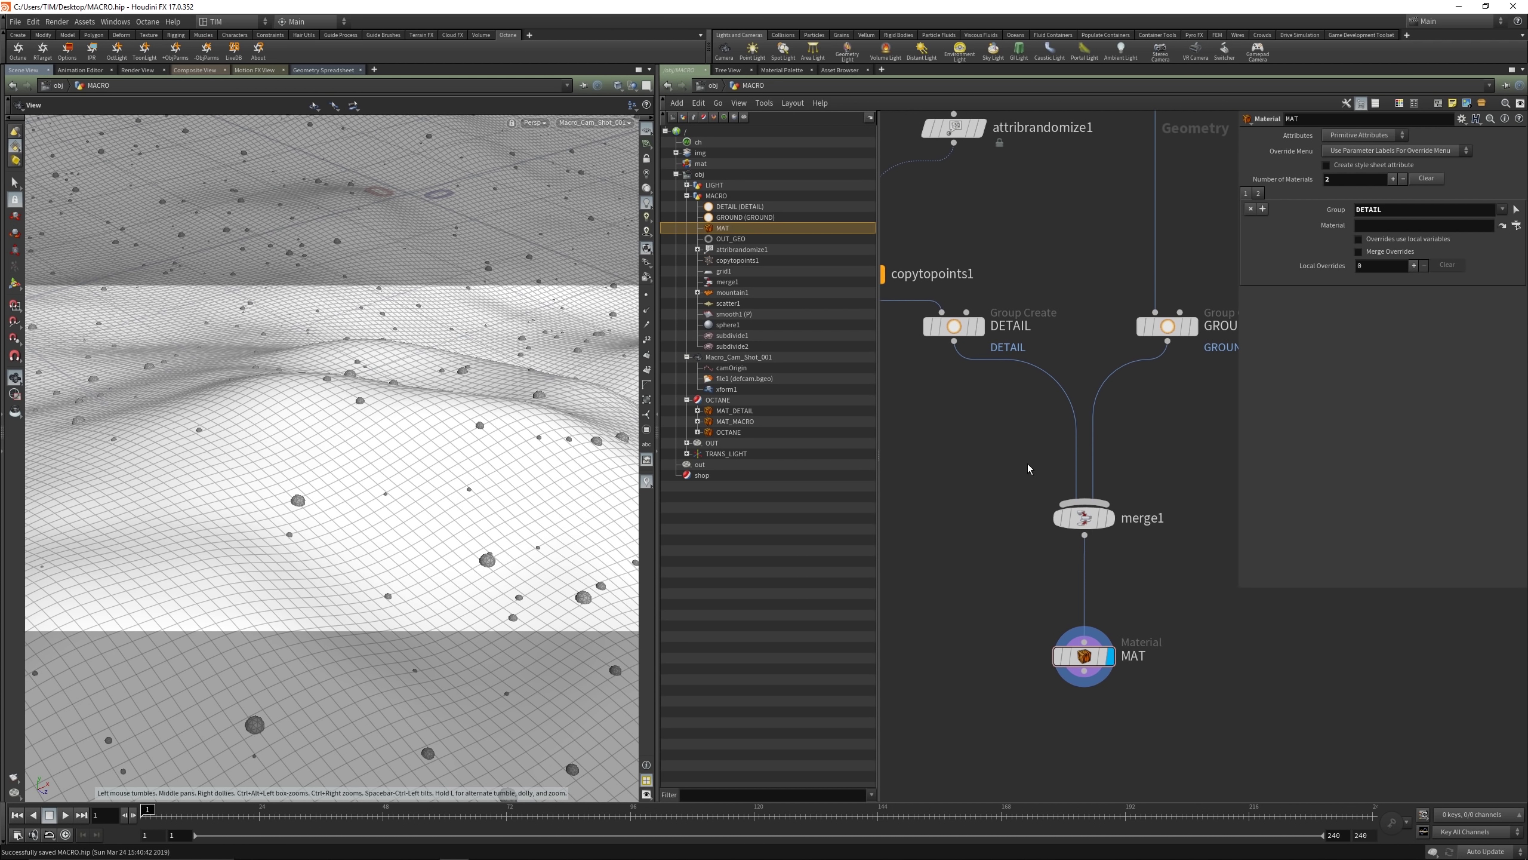
key("shift+w")
key("shift+w")
key("shift+w")
key("shift+w")
key("shift+w")
key("shift+w")
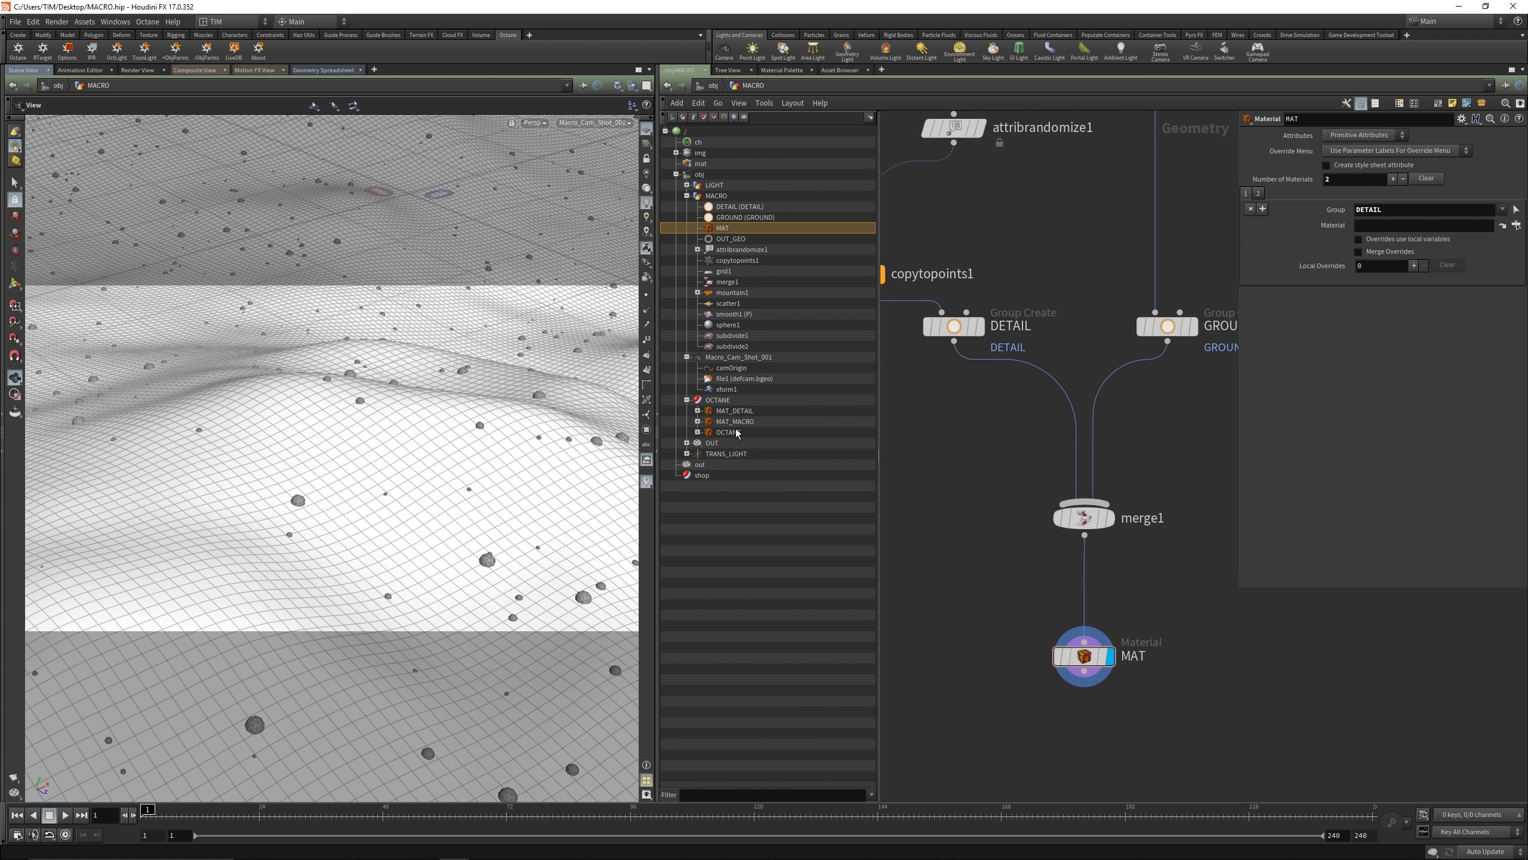
left_click_drag(737, 413, 1222, 235)
key("shift+w")
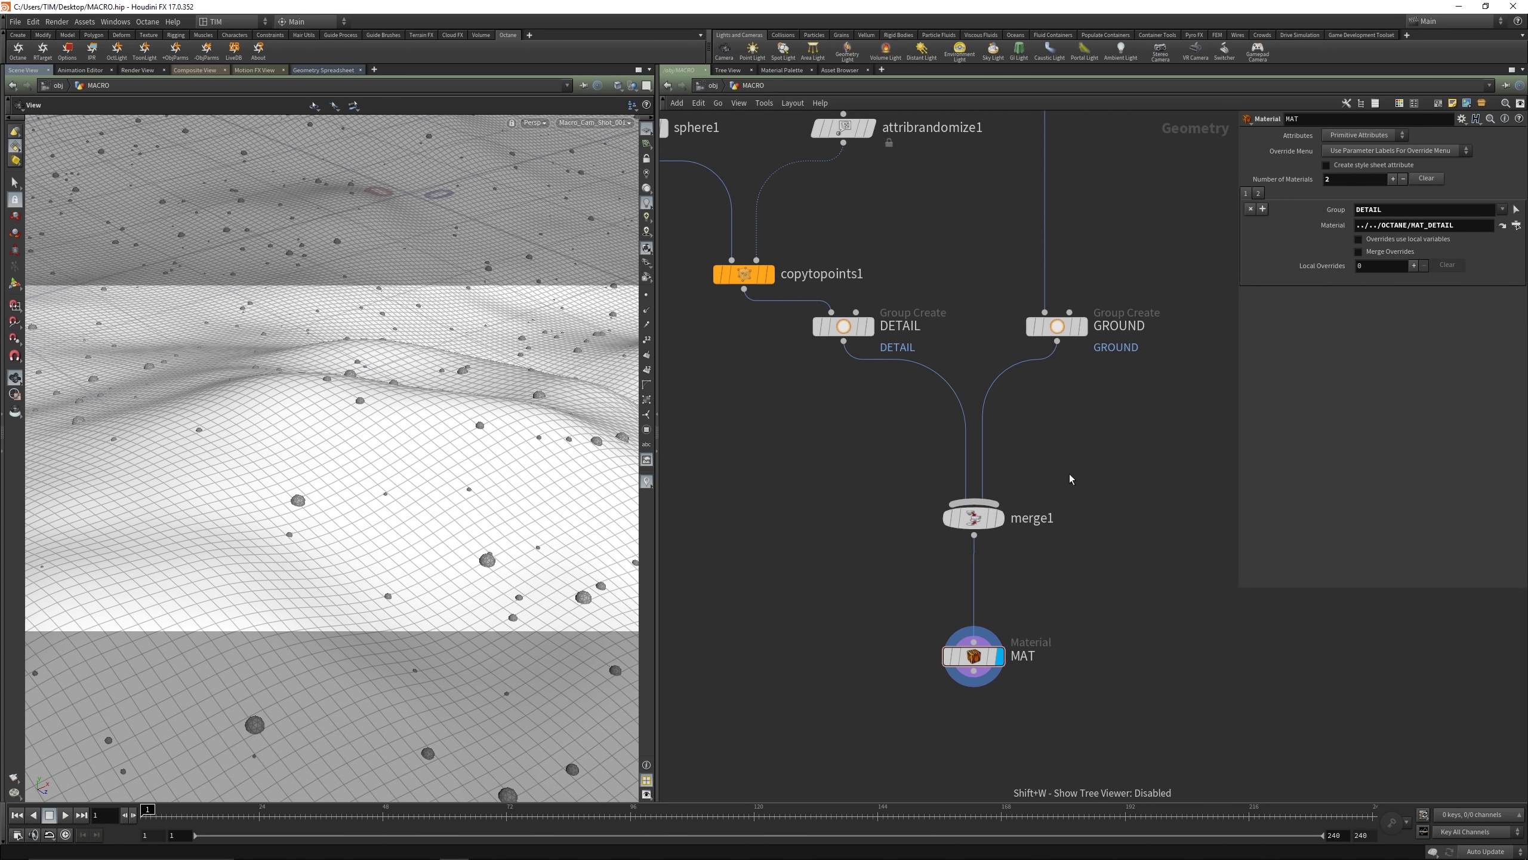
key("ctrl+s")
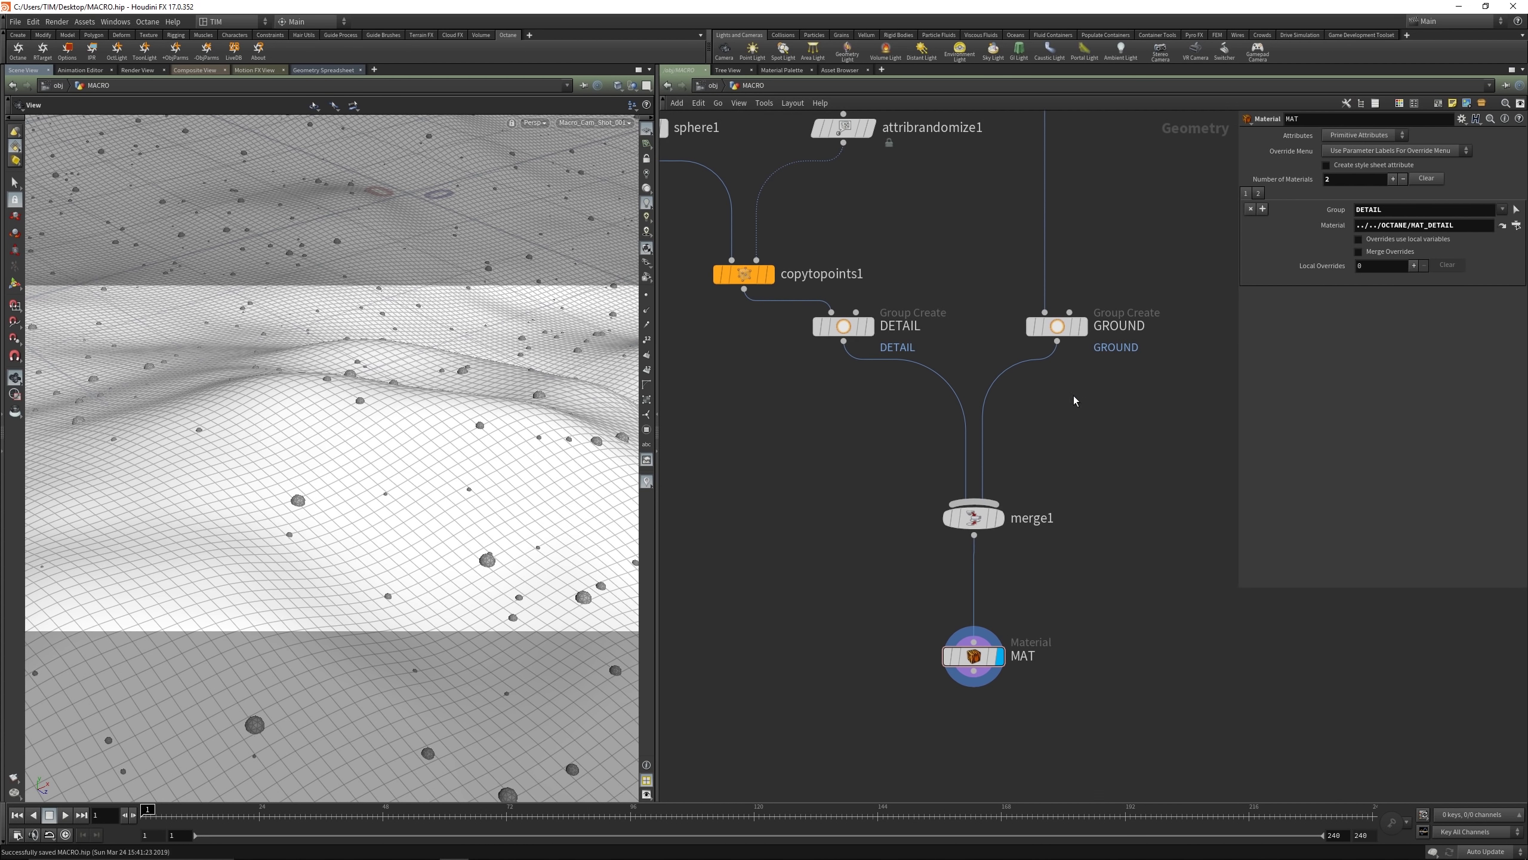
Step: Start an Octane IPR render, zoom in to examine the terrain and sphere shading, reset the render view and close it
middle_click_drag(941, 608, 941, 546)
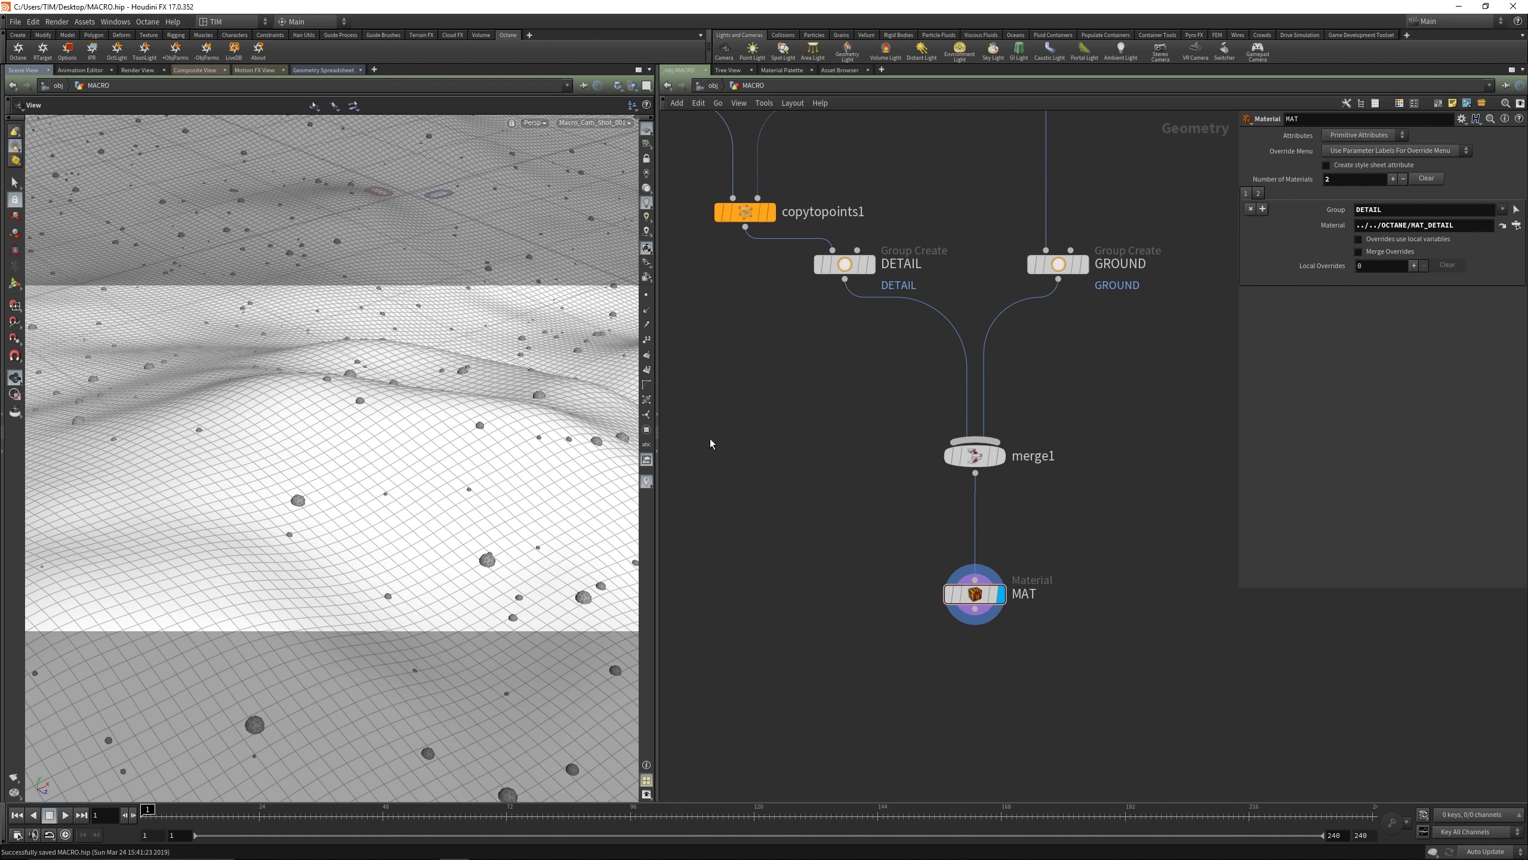
left_click(91, 51)
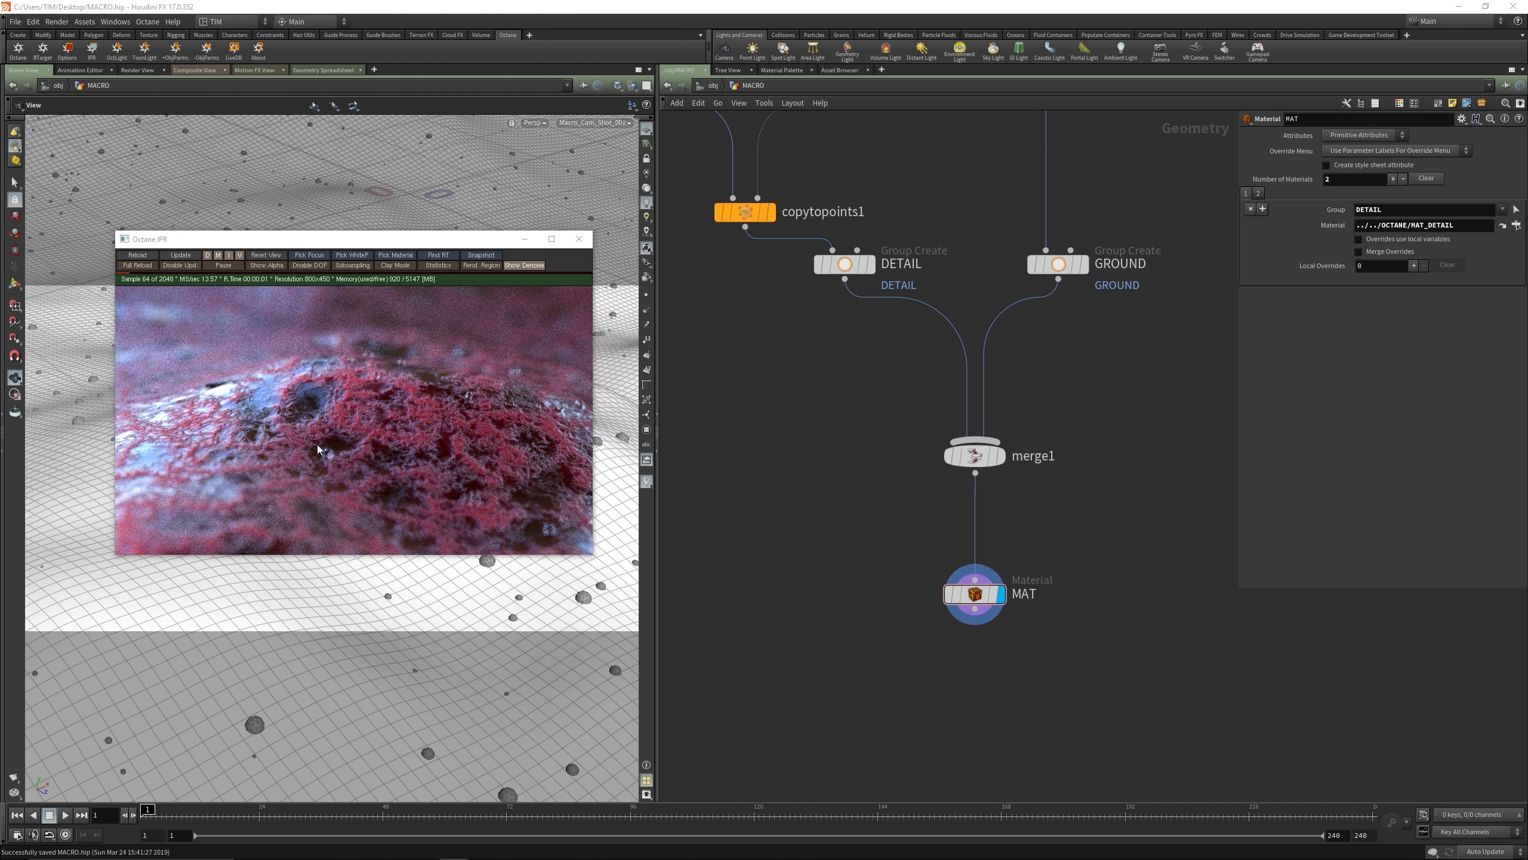
scroll(335, 468, "up", 5)
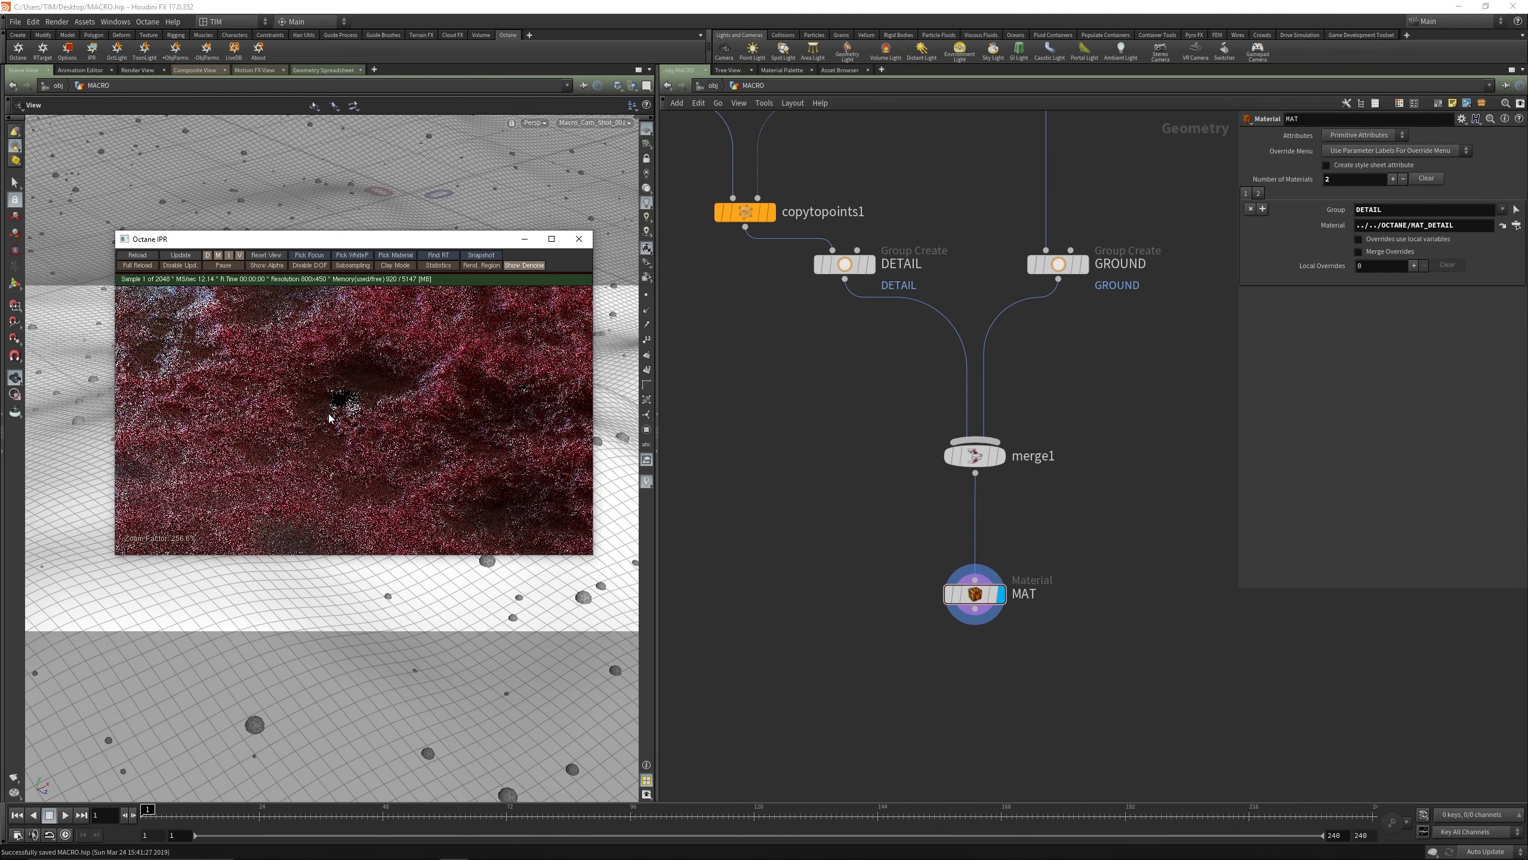
left_click(265, 255)
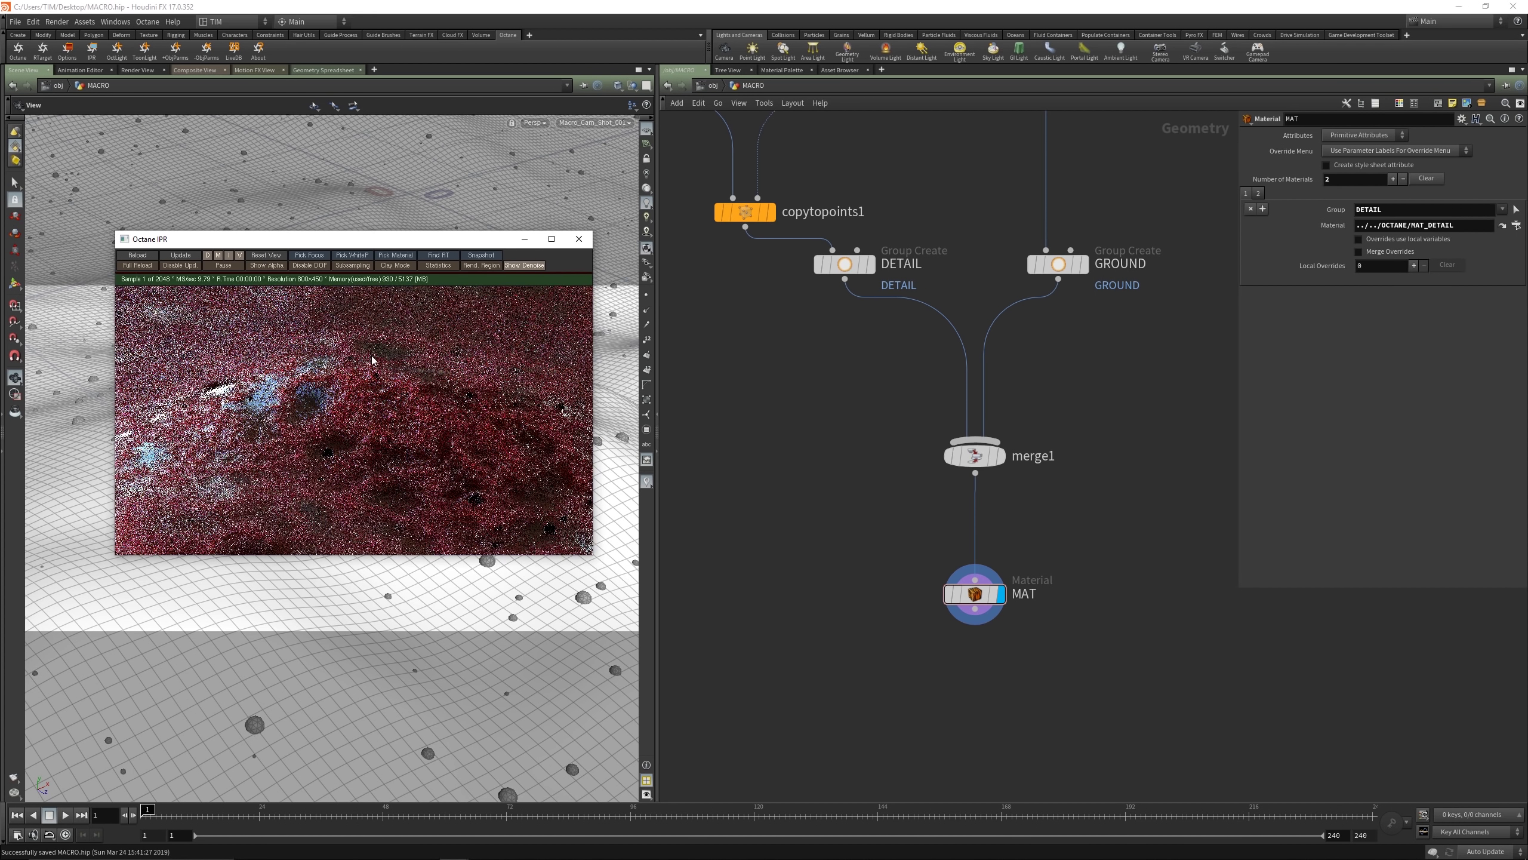
left_click(579, 239)
Step: Inspect how scatter1 distributes the spheres across the terrain, comparing the shot camera with free views including one from above
middle_click_drag(771, 325, 847, 535)
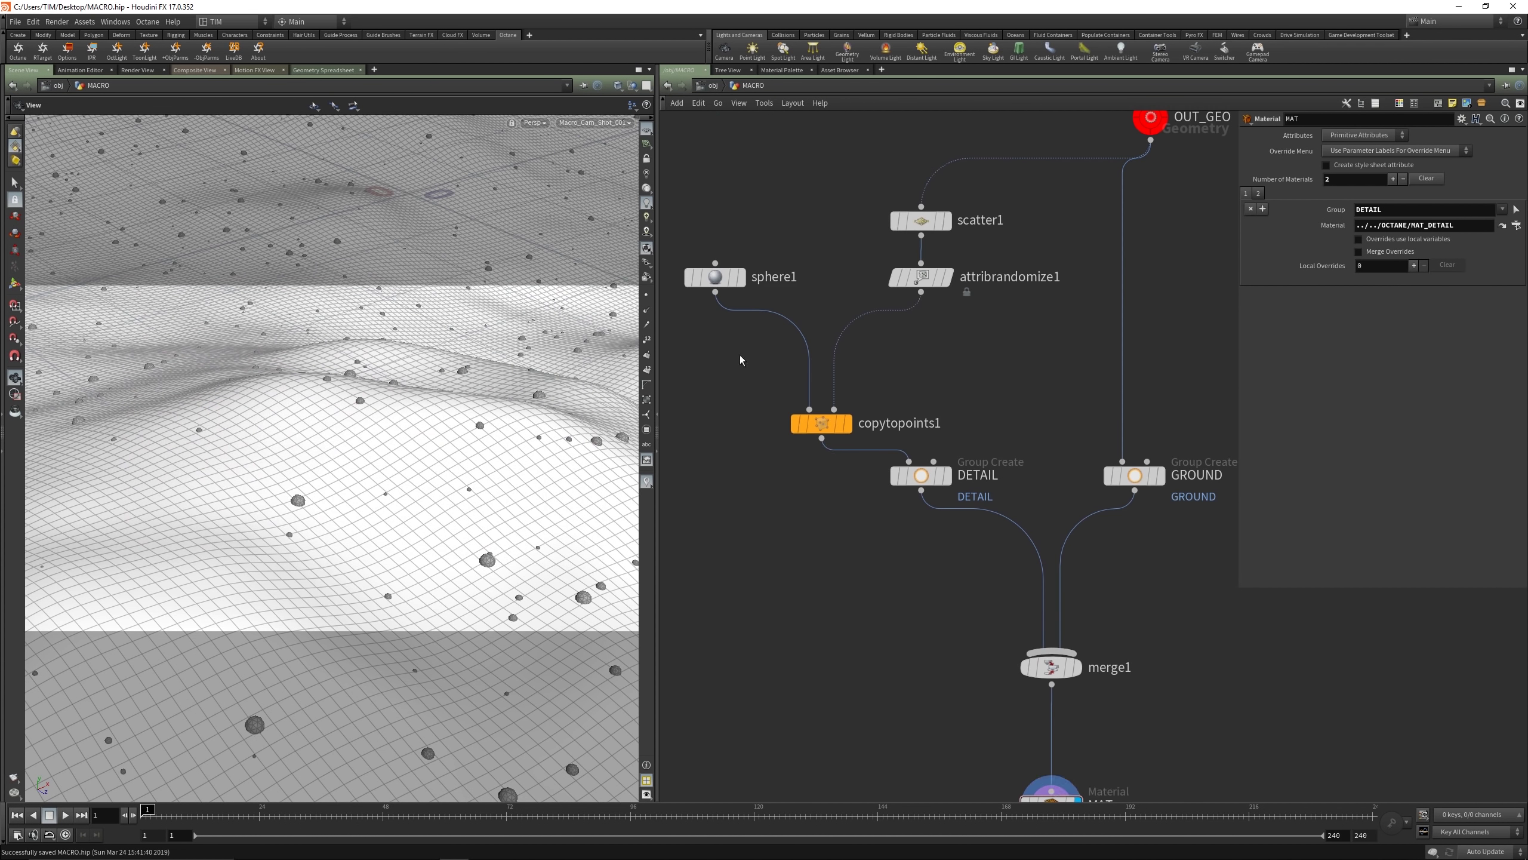
scroll(740, 360, "up", 2)
left_click(956, 237)
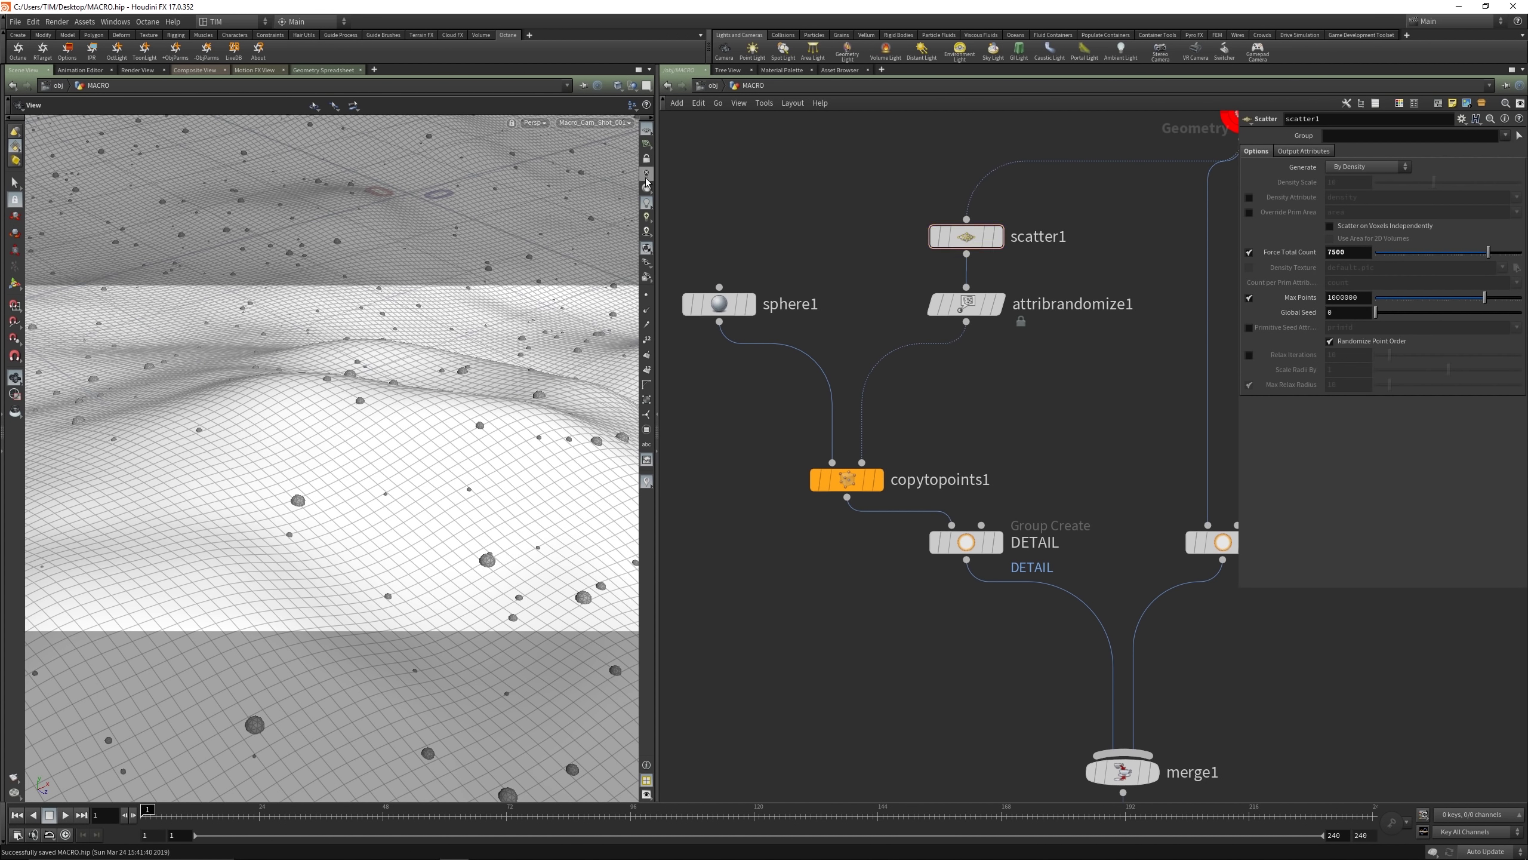
right_click_drag(438, 464, 361, 451)
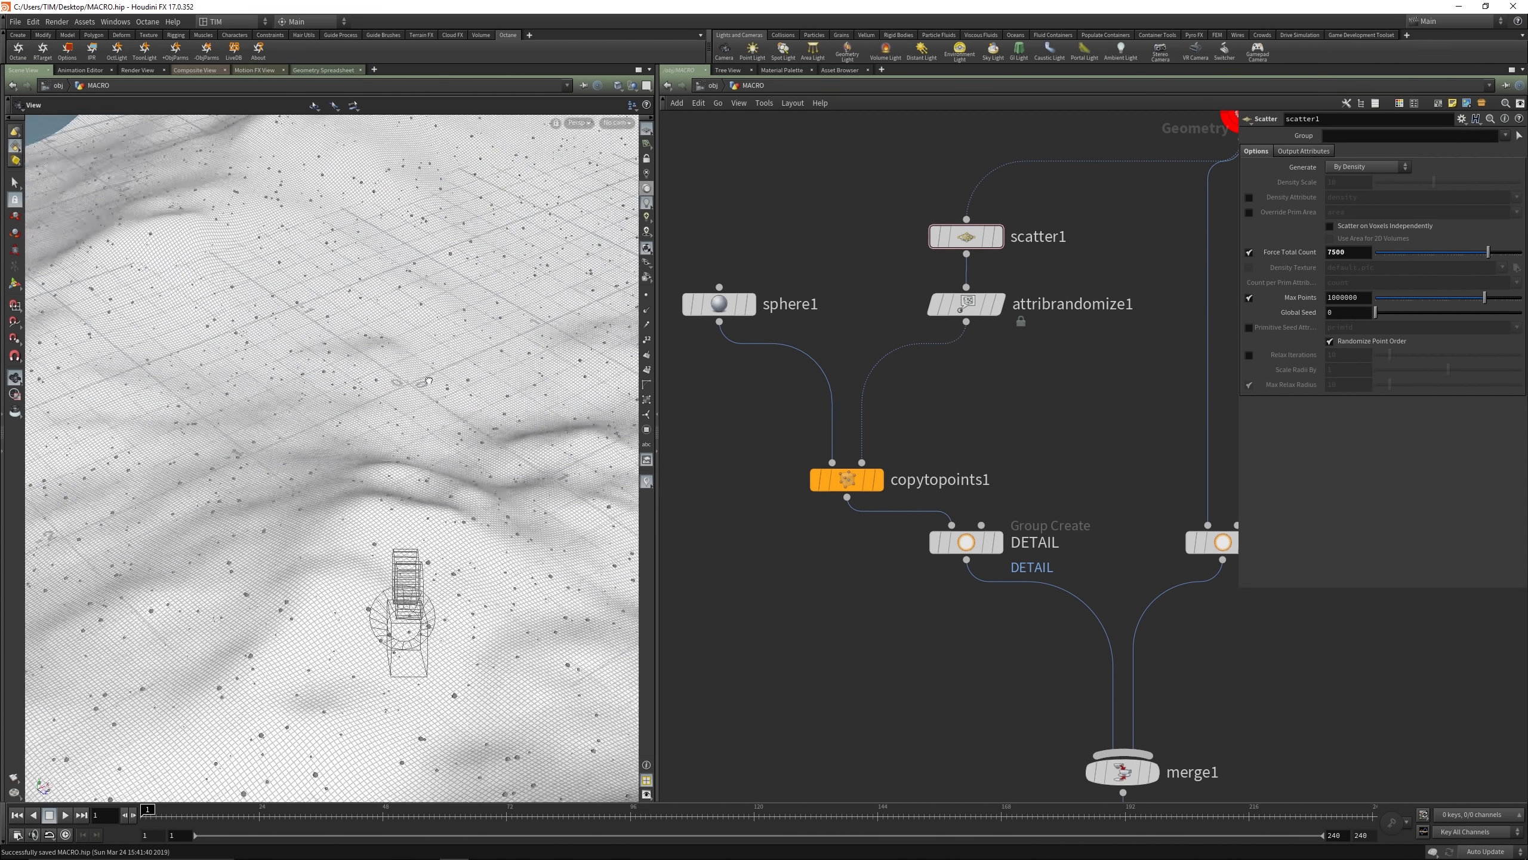
left_click_drag(362, 452, 277, 451)
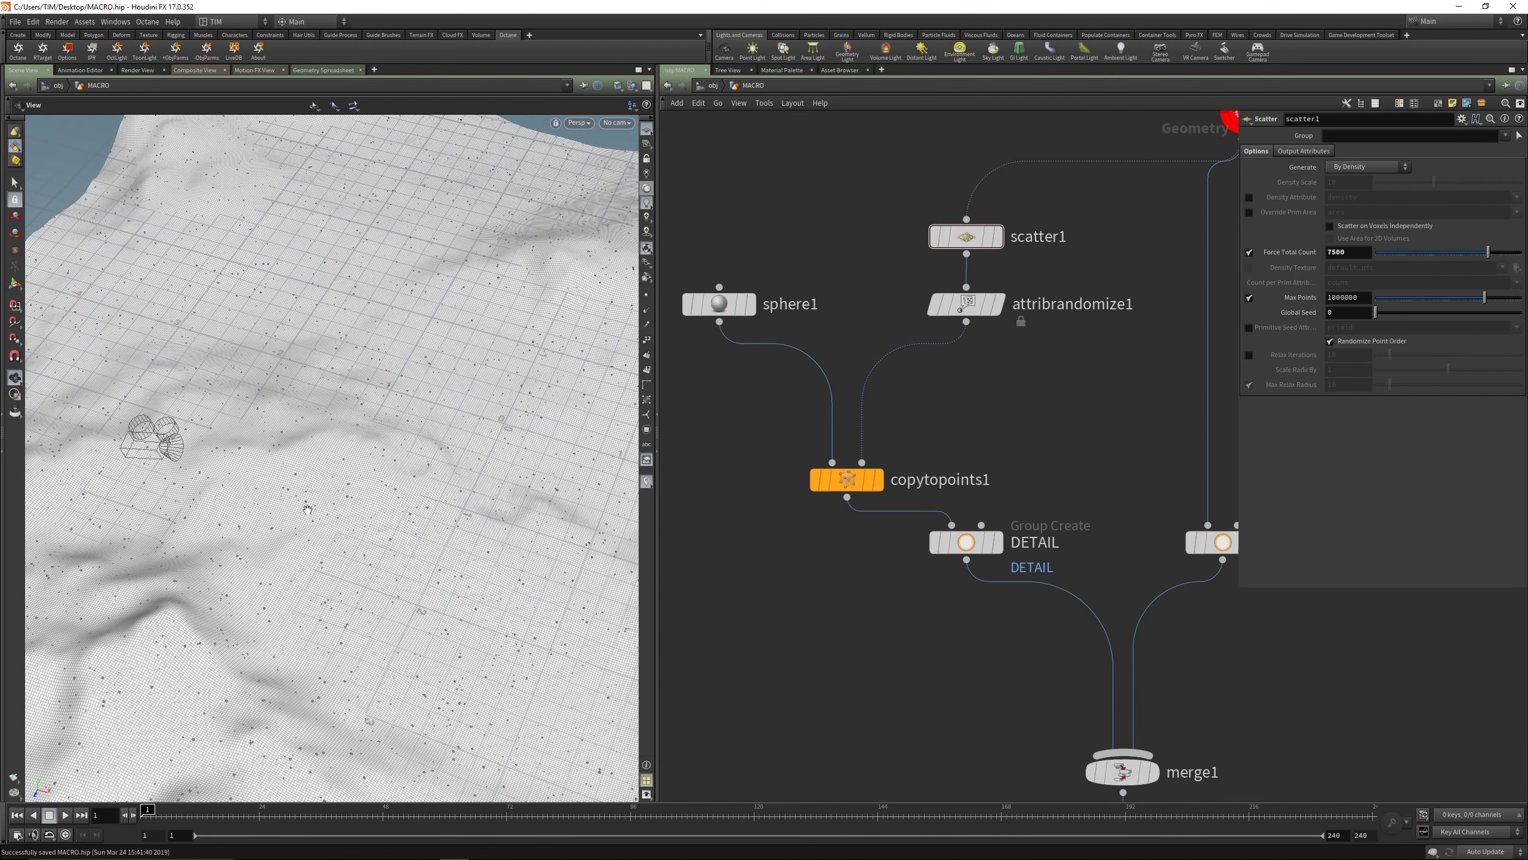
left_click(617, 123)
left_click(625, 177)
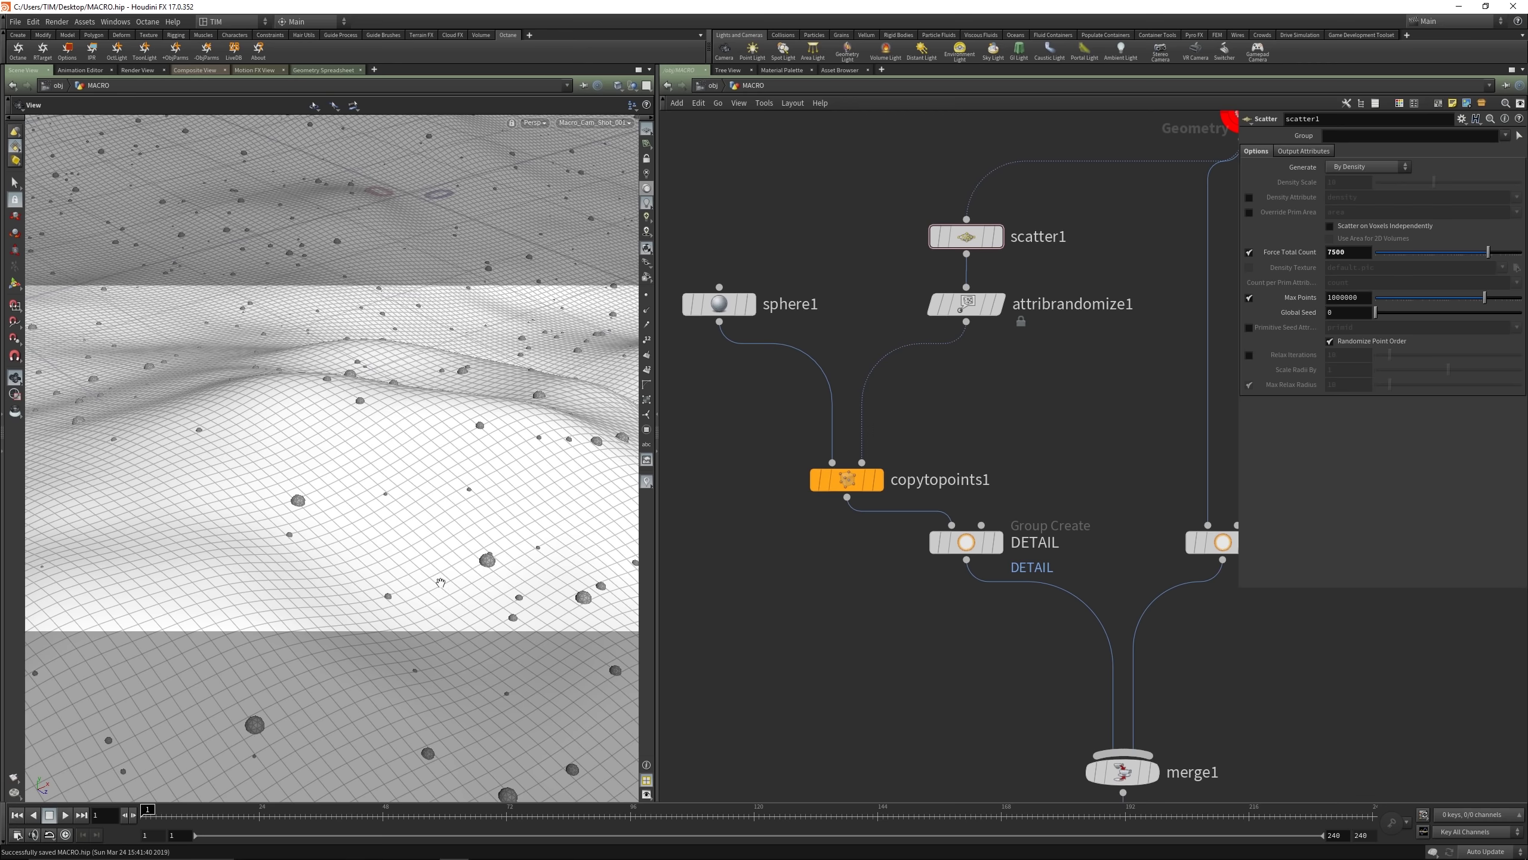
right_click_drag(338, 457, 319, 421)
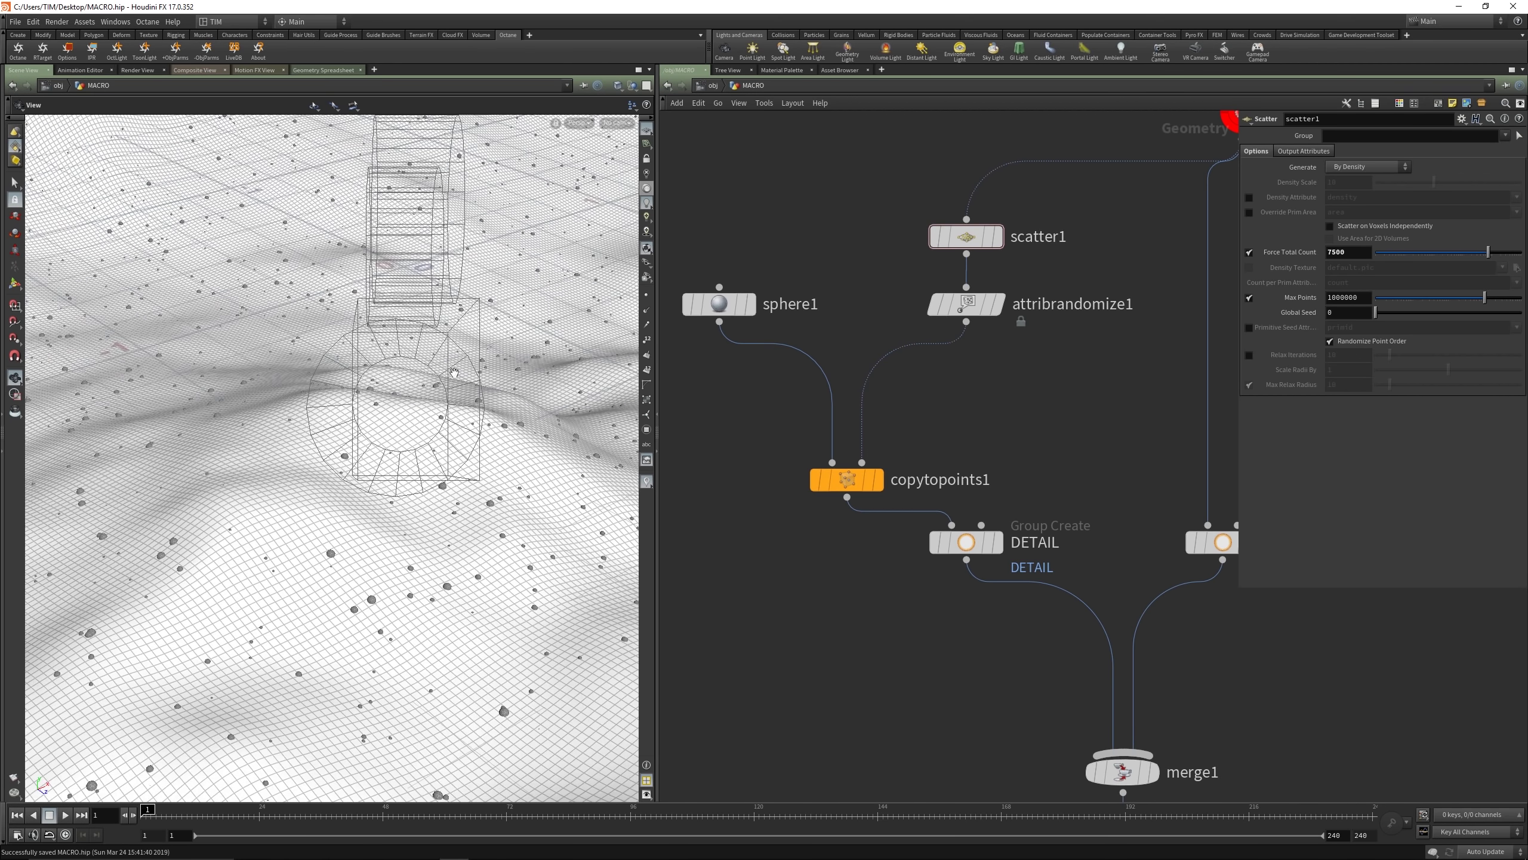
left_click_drag(318, 421, 330, 445)
middle_click_drag(331, 446, 331, 489)
left_click_drag(332, 489, 332, 499)
Step: Add a Paint node near scatter1 and connect its input to the OUT_GEO null
middle_click_drag(1071, 243, 1001, 385)
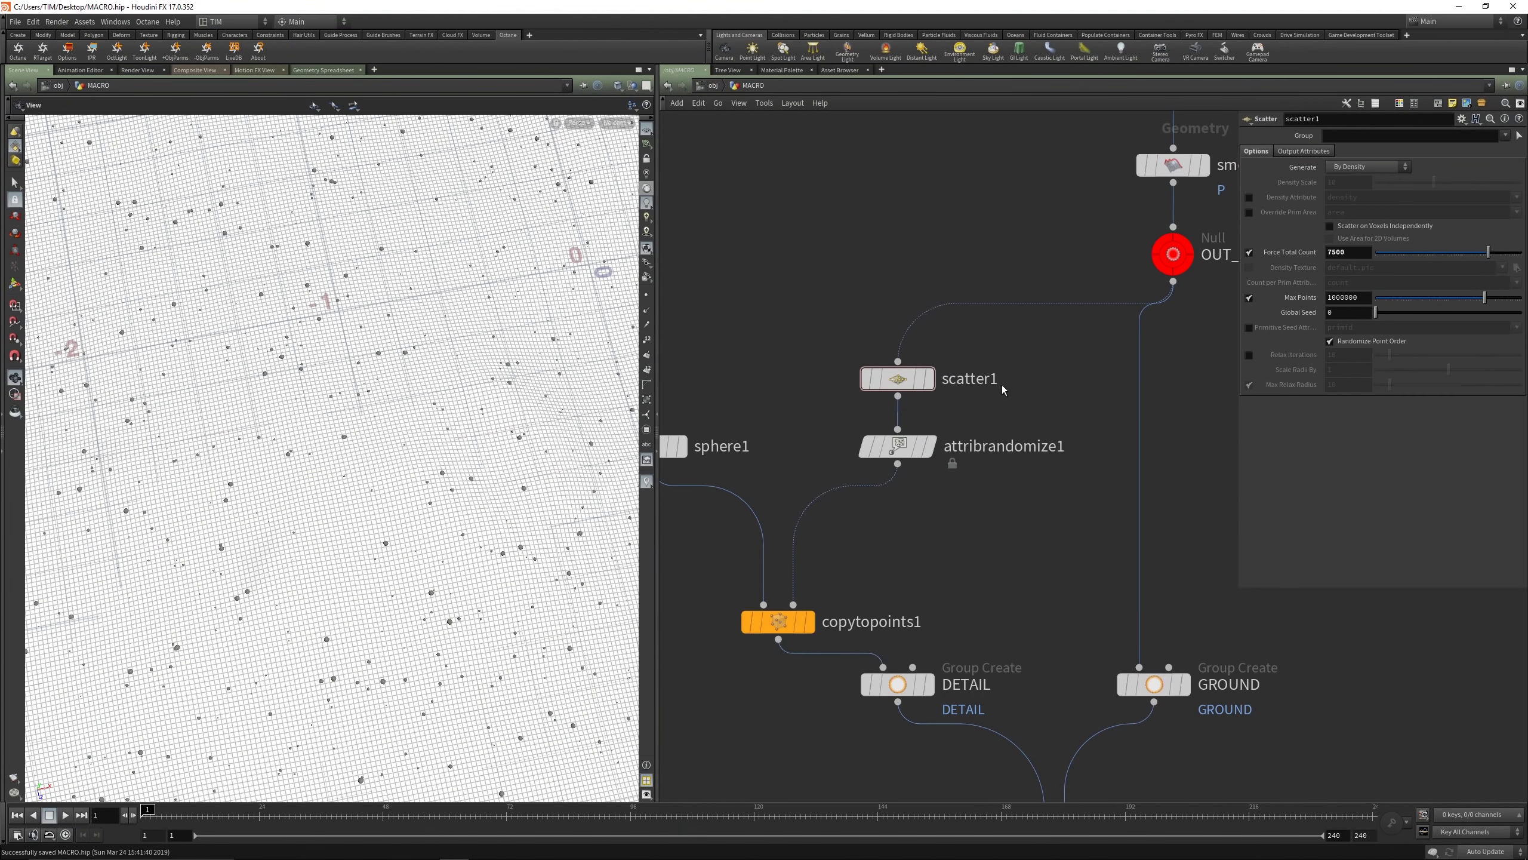
middle_click_drag(796, 229, 826, 293)
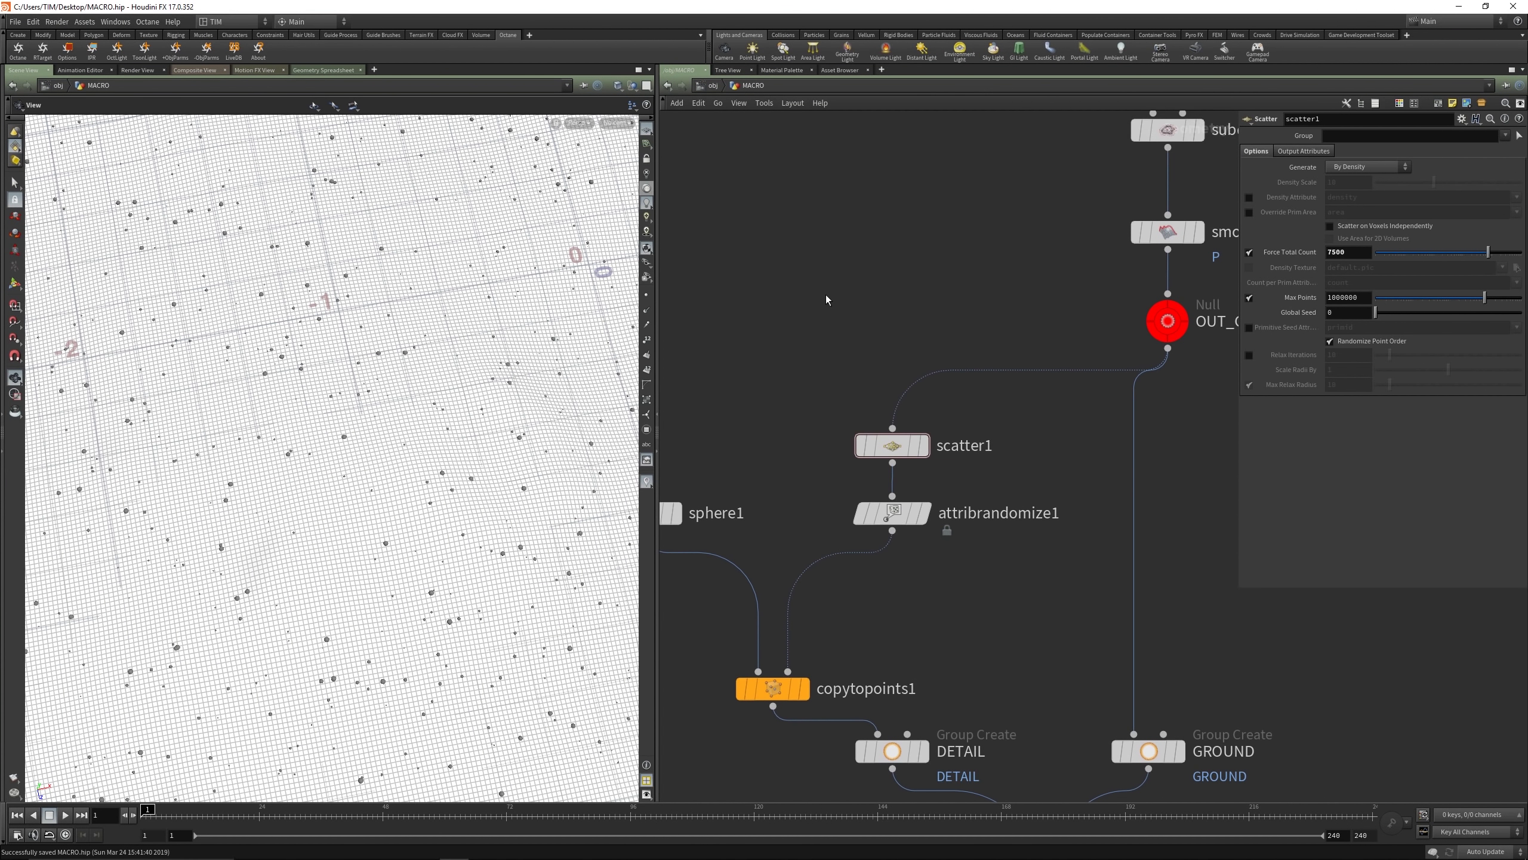
key("Tab")
type("pai")
key("Return")
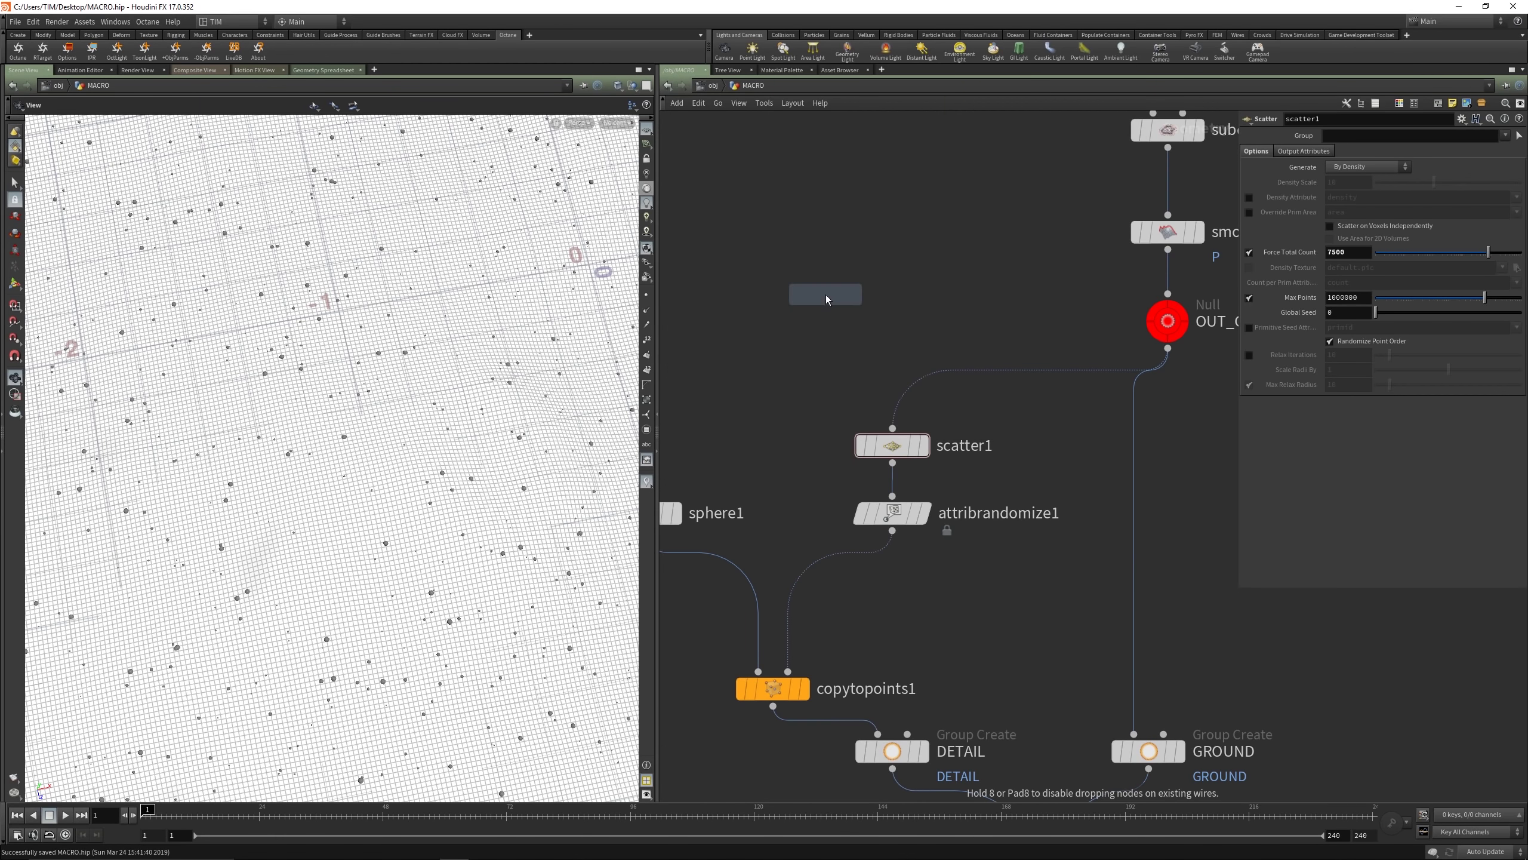
left_click(830, 286)
left_click(835, 258)
left_click(1177, 325)
left_click_drag(834, 280, 788, 358)
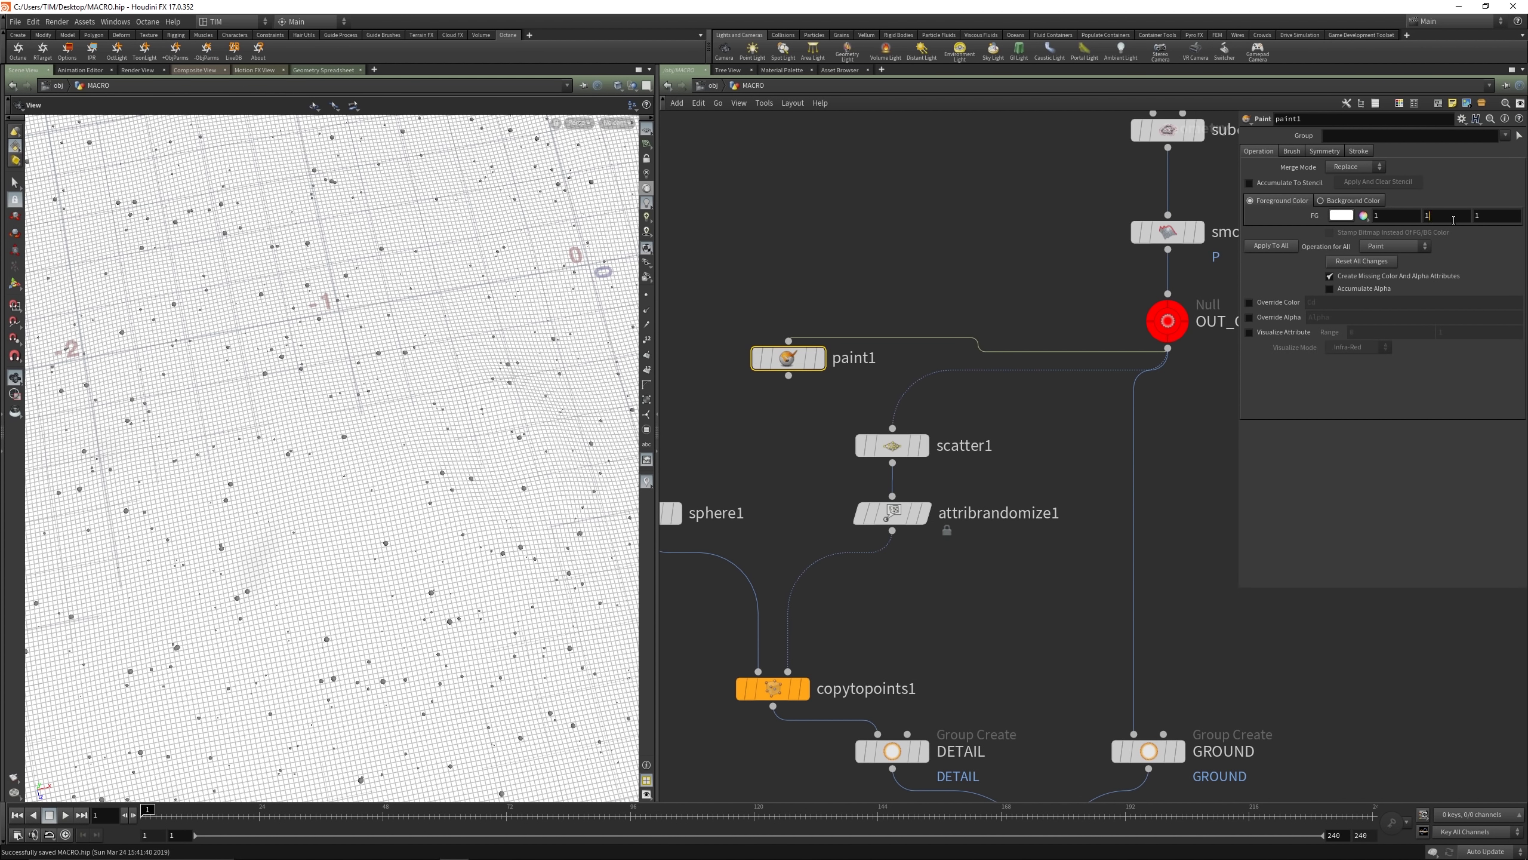
Step: Set paint1's foreground color to red with the values 1, 0, 0
type("0")
key("Return")
type("0")
key("Return")
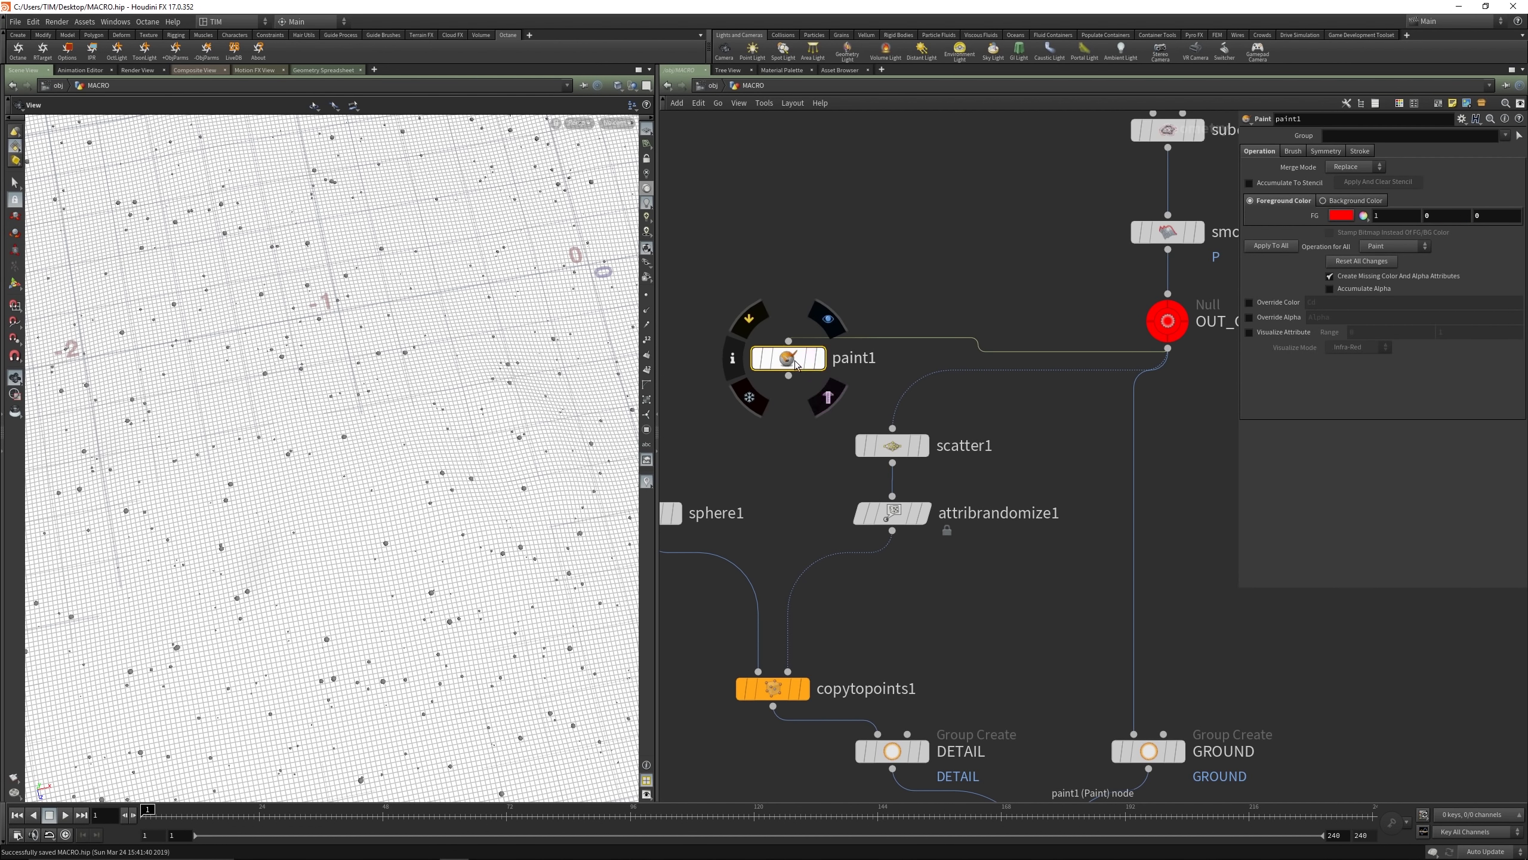
Step: Reposition paint1 and insert a Color node between OUT_GEO and paint1
left_click_drag(788, 357, 772, 391)
key("Tab")
type("color")
key("Return")
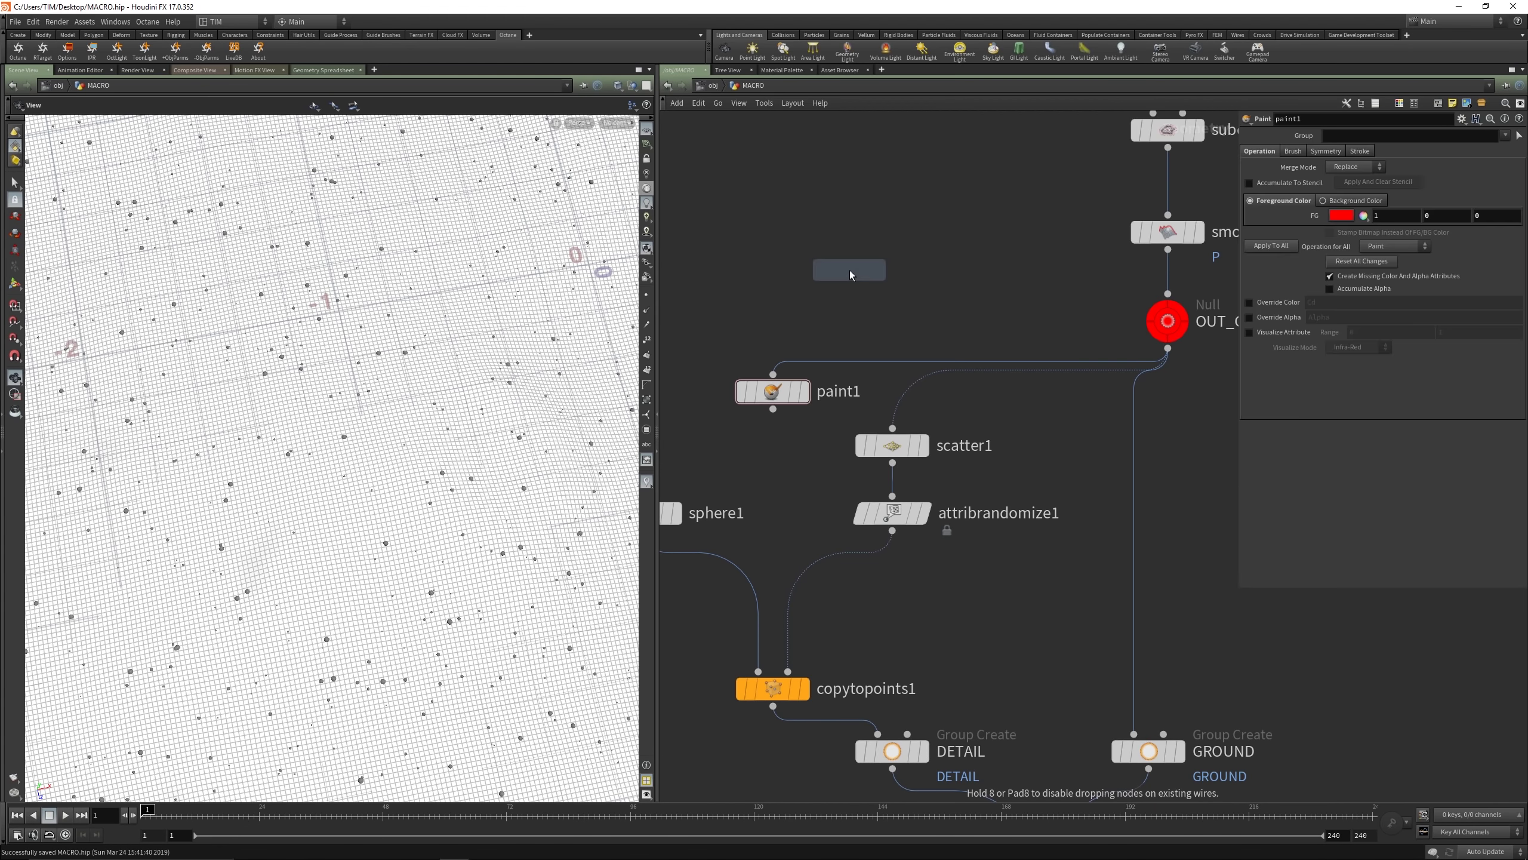
left_click(850, 270)
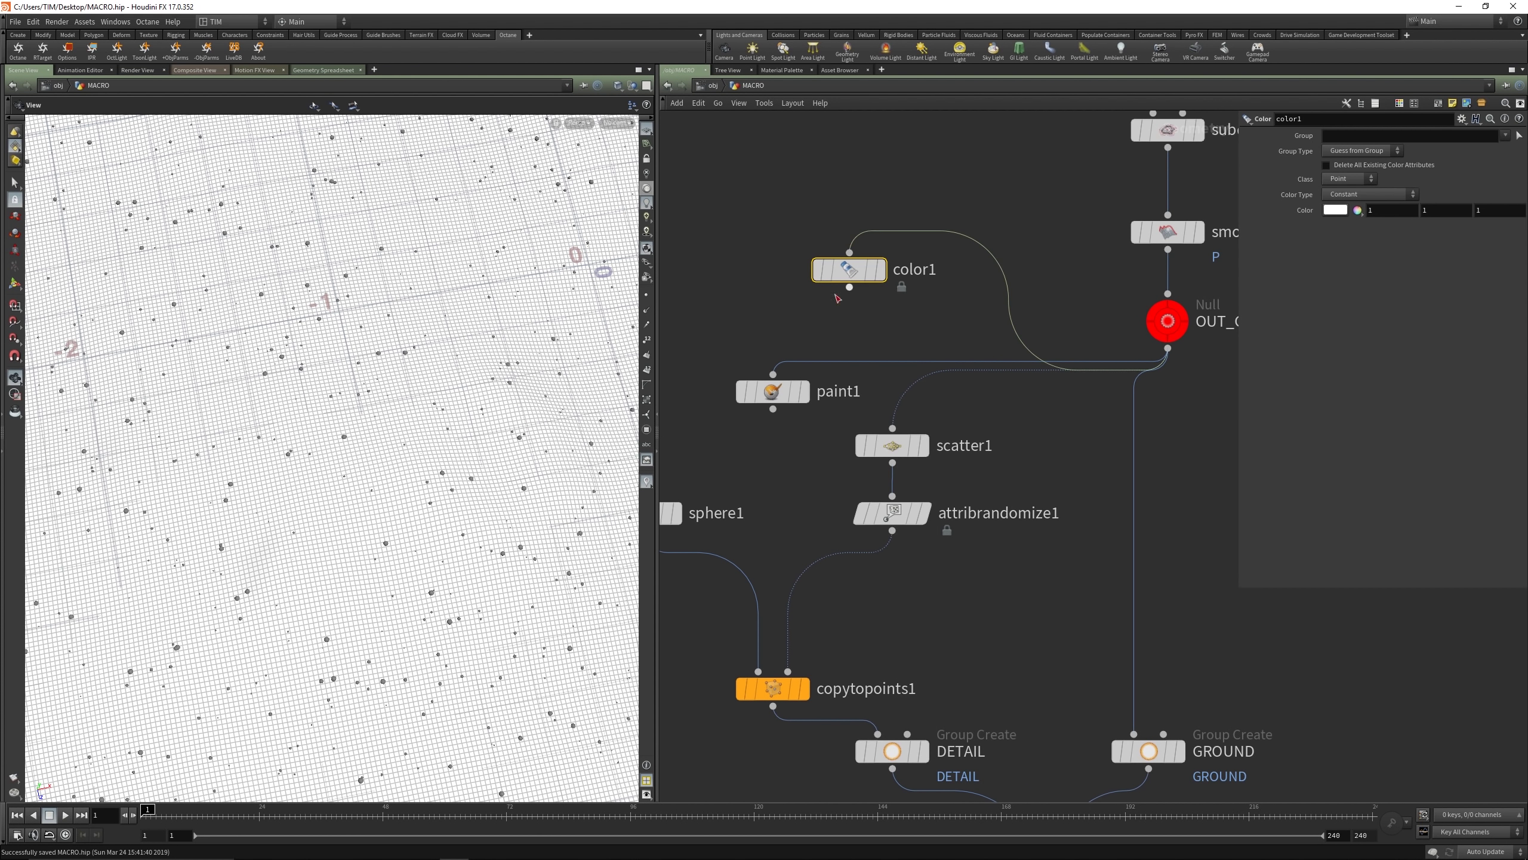
Step: Set color1's constant color to black with the values 0, 0, 0
left_click(1373, 211)
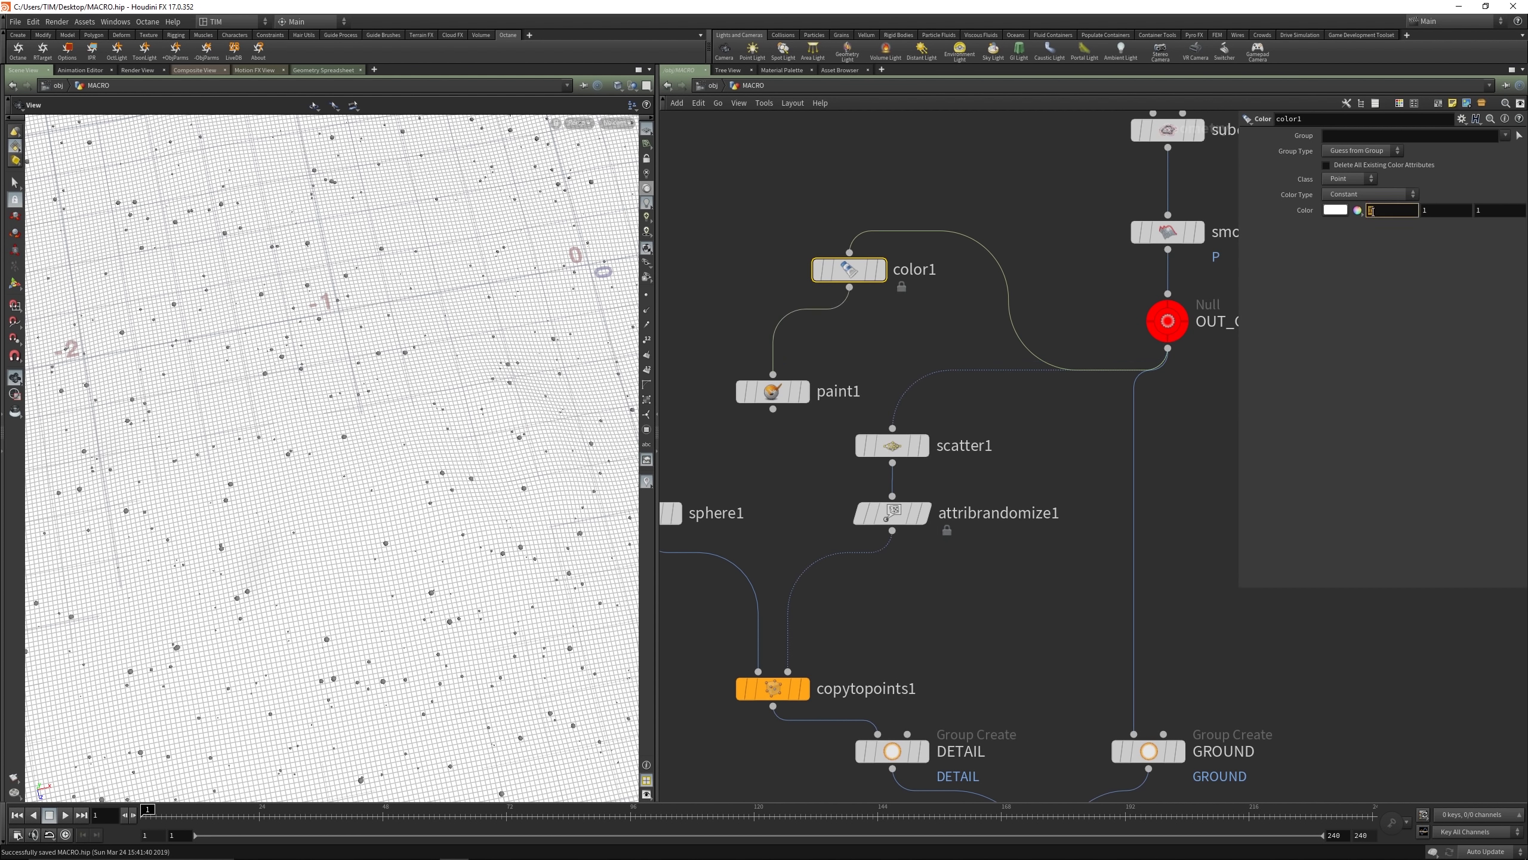
type("0")
key("Return")
type("0")
key("Return")
left_click(1498, 210)
type("0")
key("Return")
Step: Display paint1, look through Macro_Cam_Shot_001 and align paint1 directly below color1
left_click(806, 390)
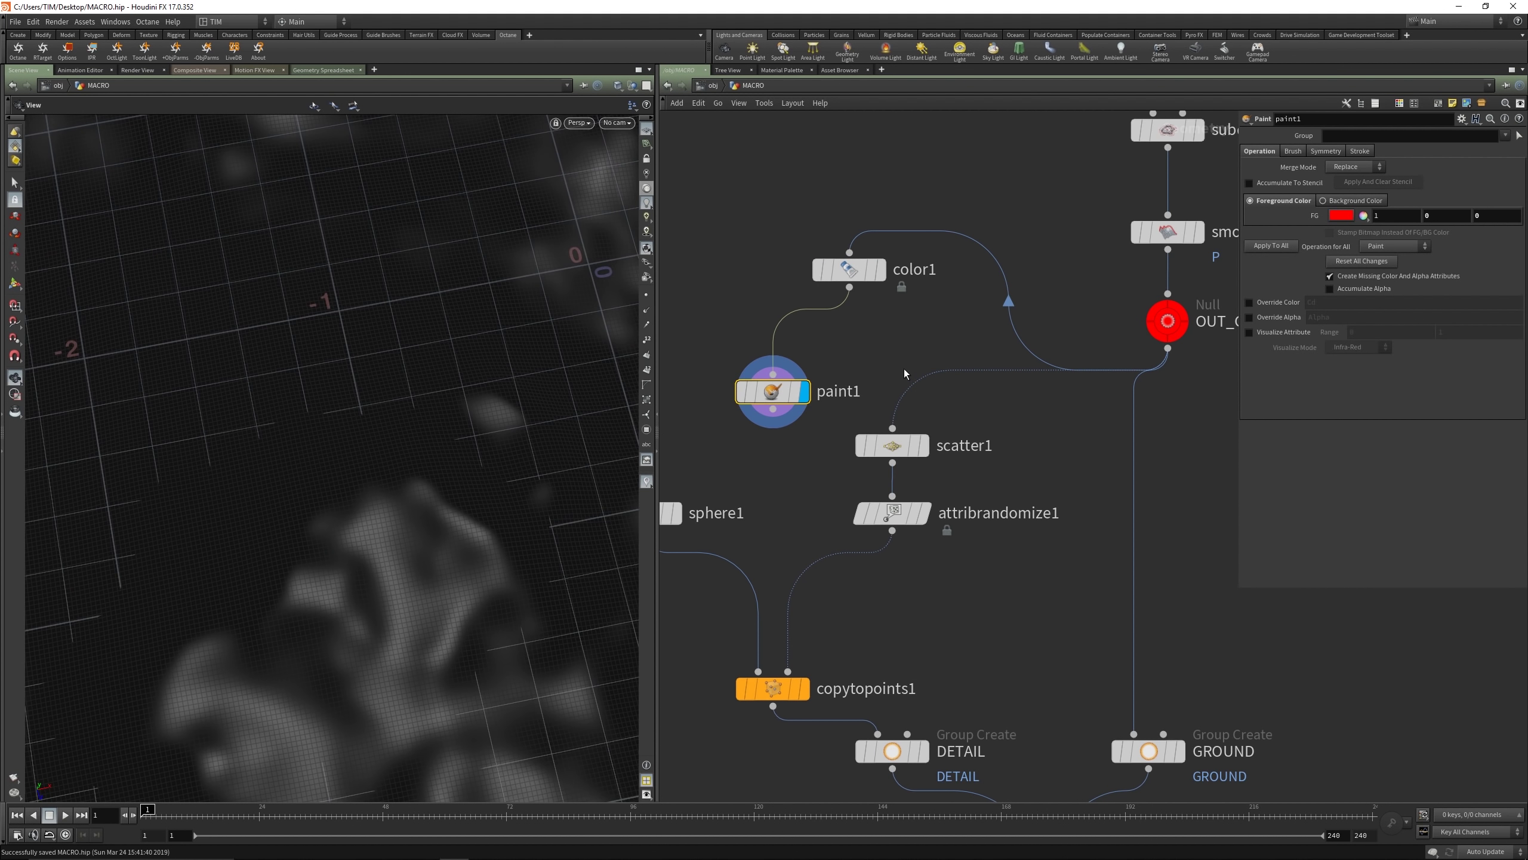
scroll(480, 384, "down", 2)
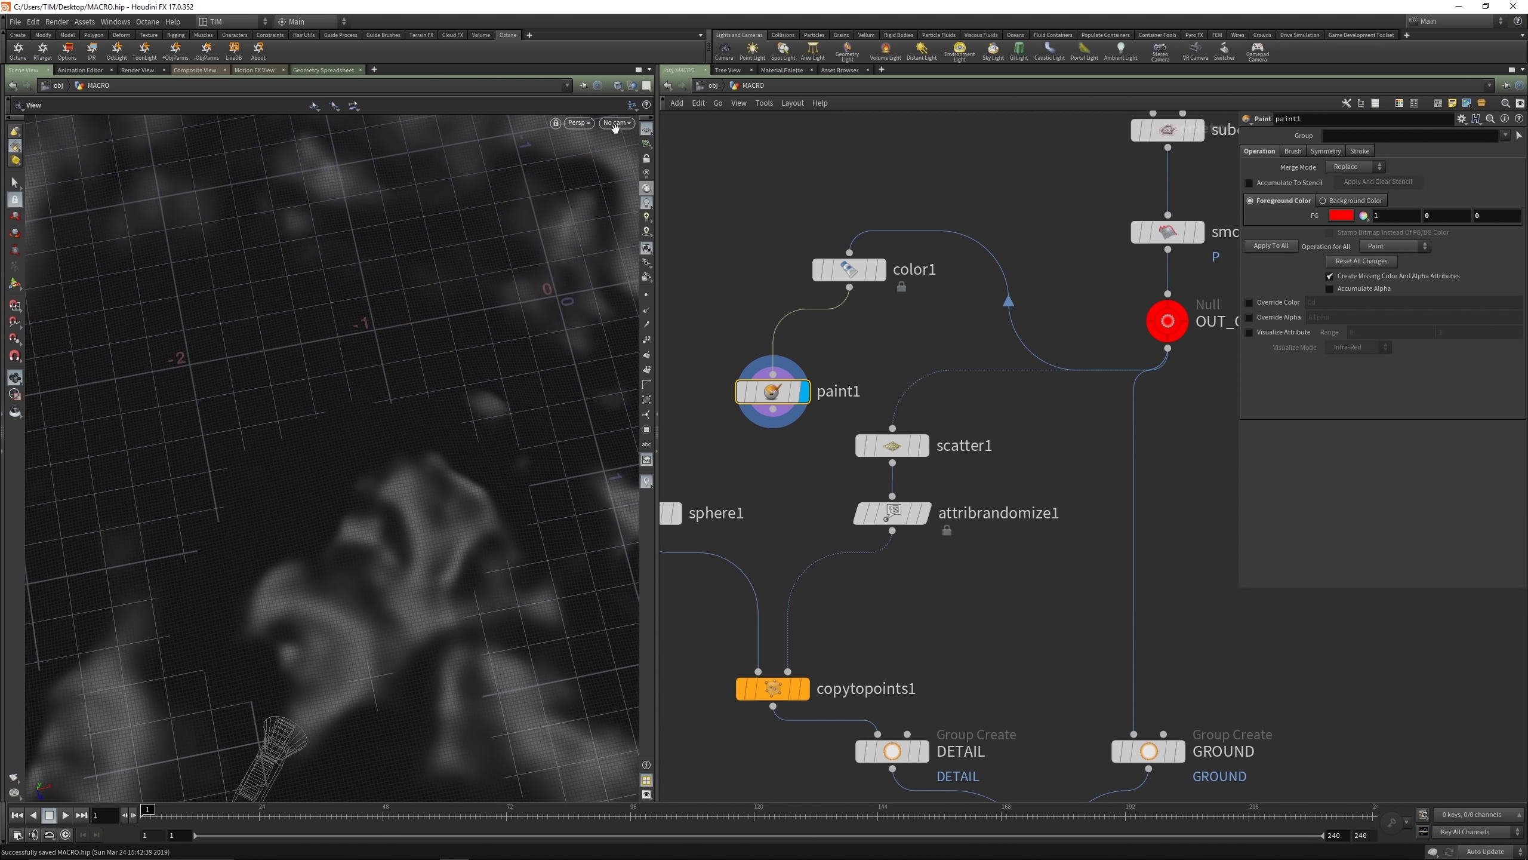
left_click(617, 123)
left_click(624, 179)
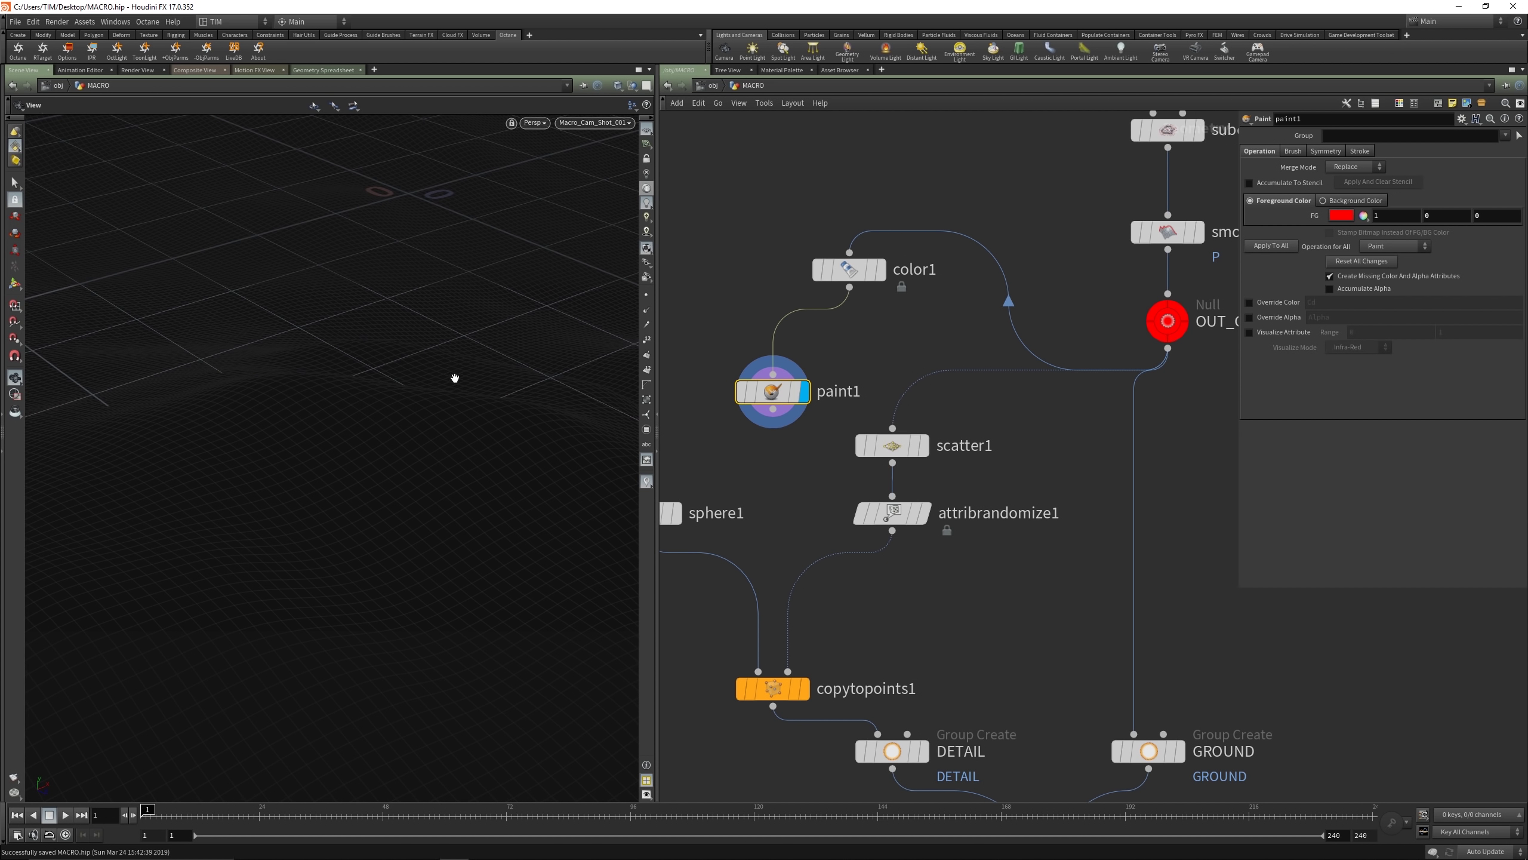
left_click_drag(759, 390, 836, 349)
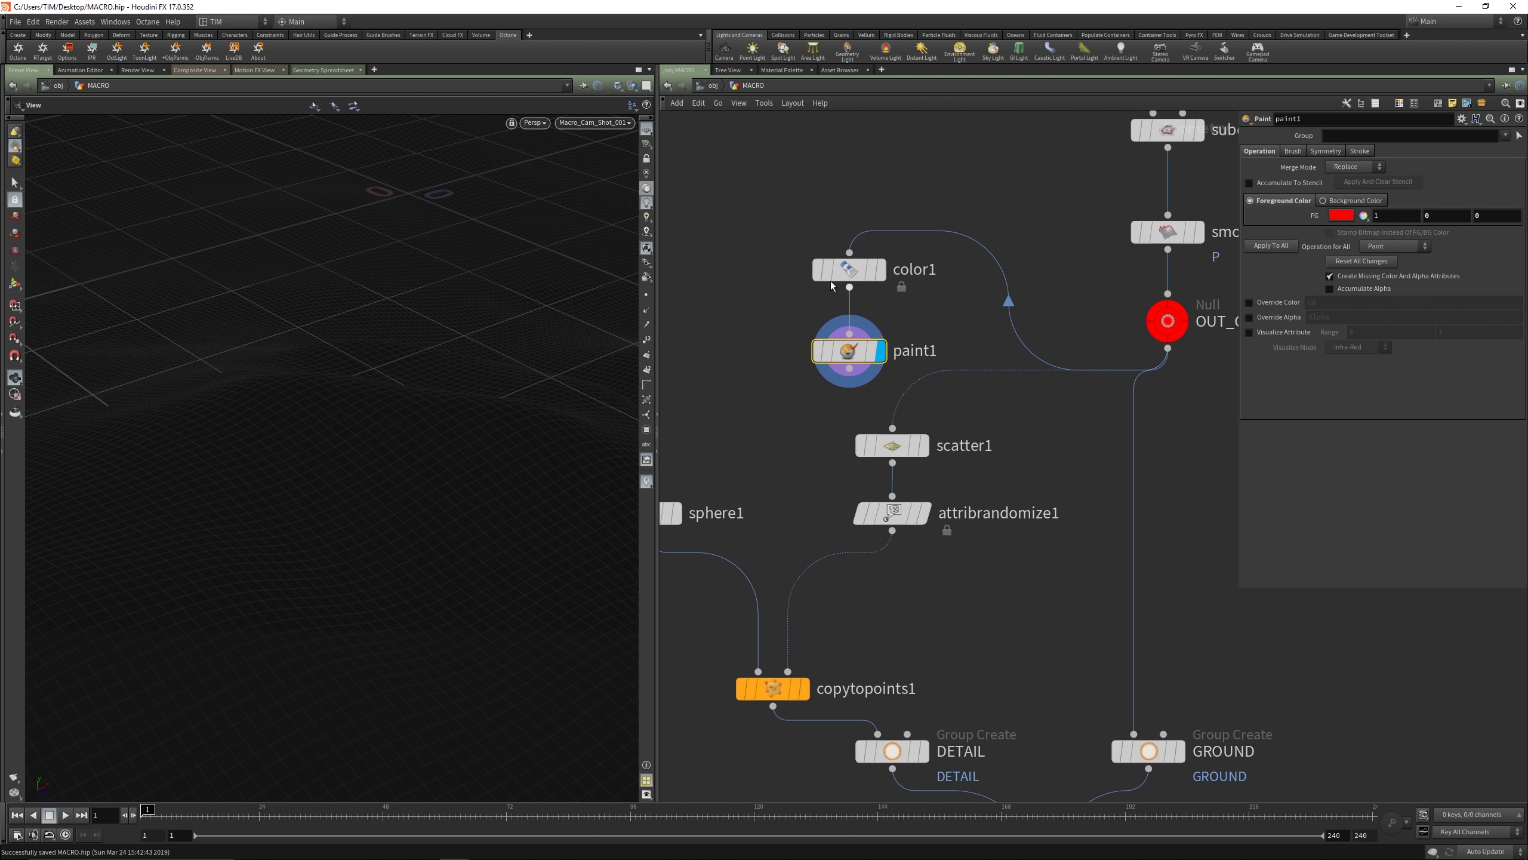
Step: Paint red patches with paint1 across the foreground, middle and distance of the terrain in the camera view
left_click(15, 284)
left_click_drag(343, 446, 364, 446)
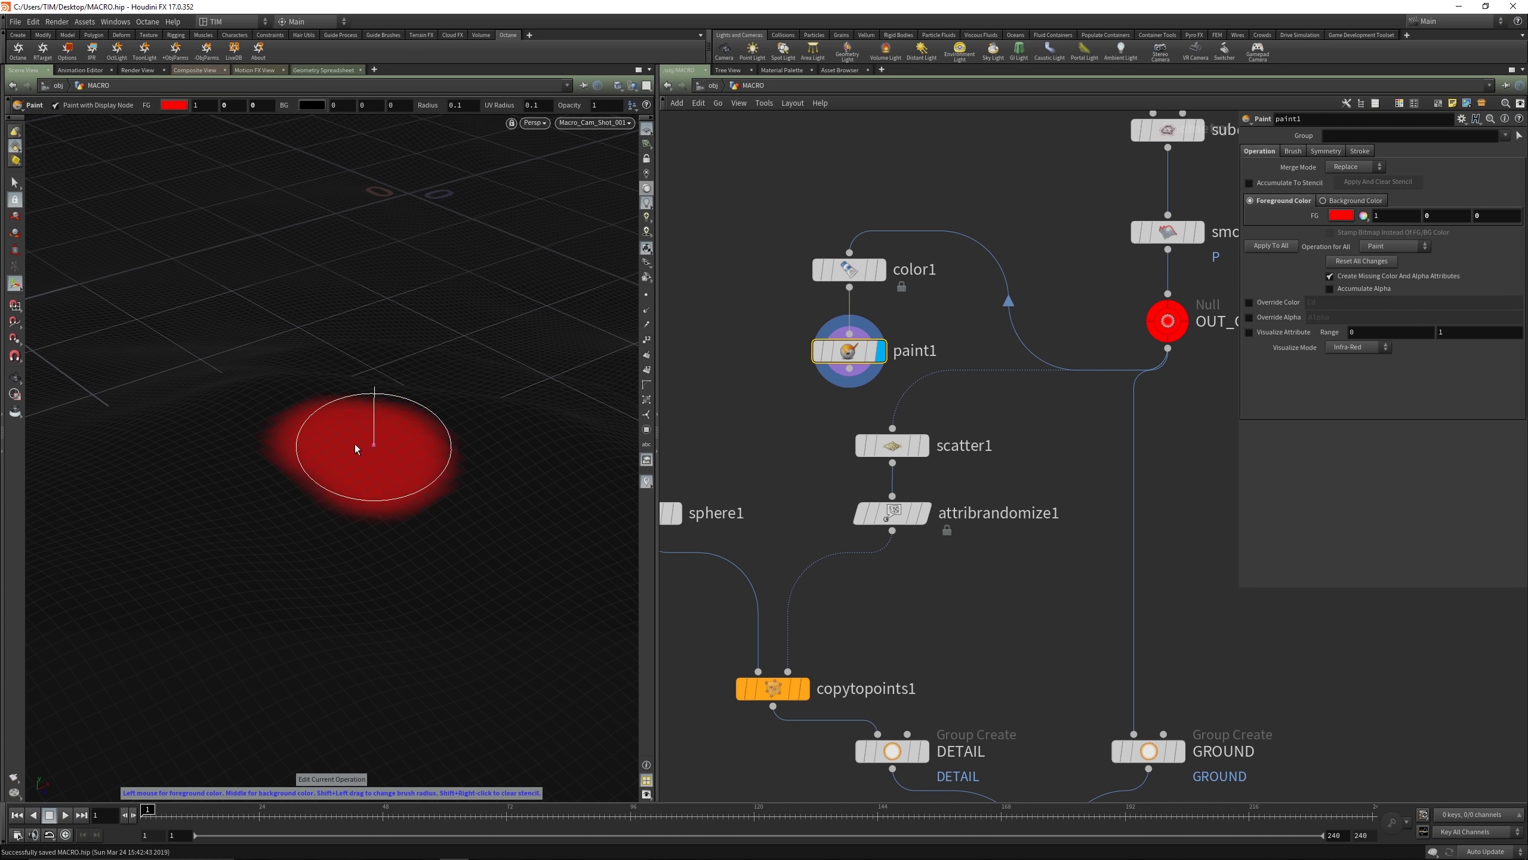
left_click_drag(128, 429, 180, 421)
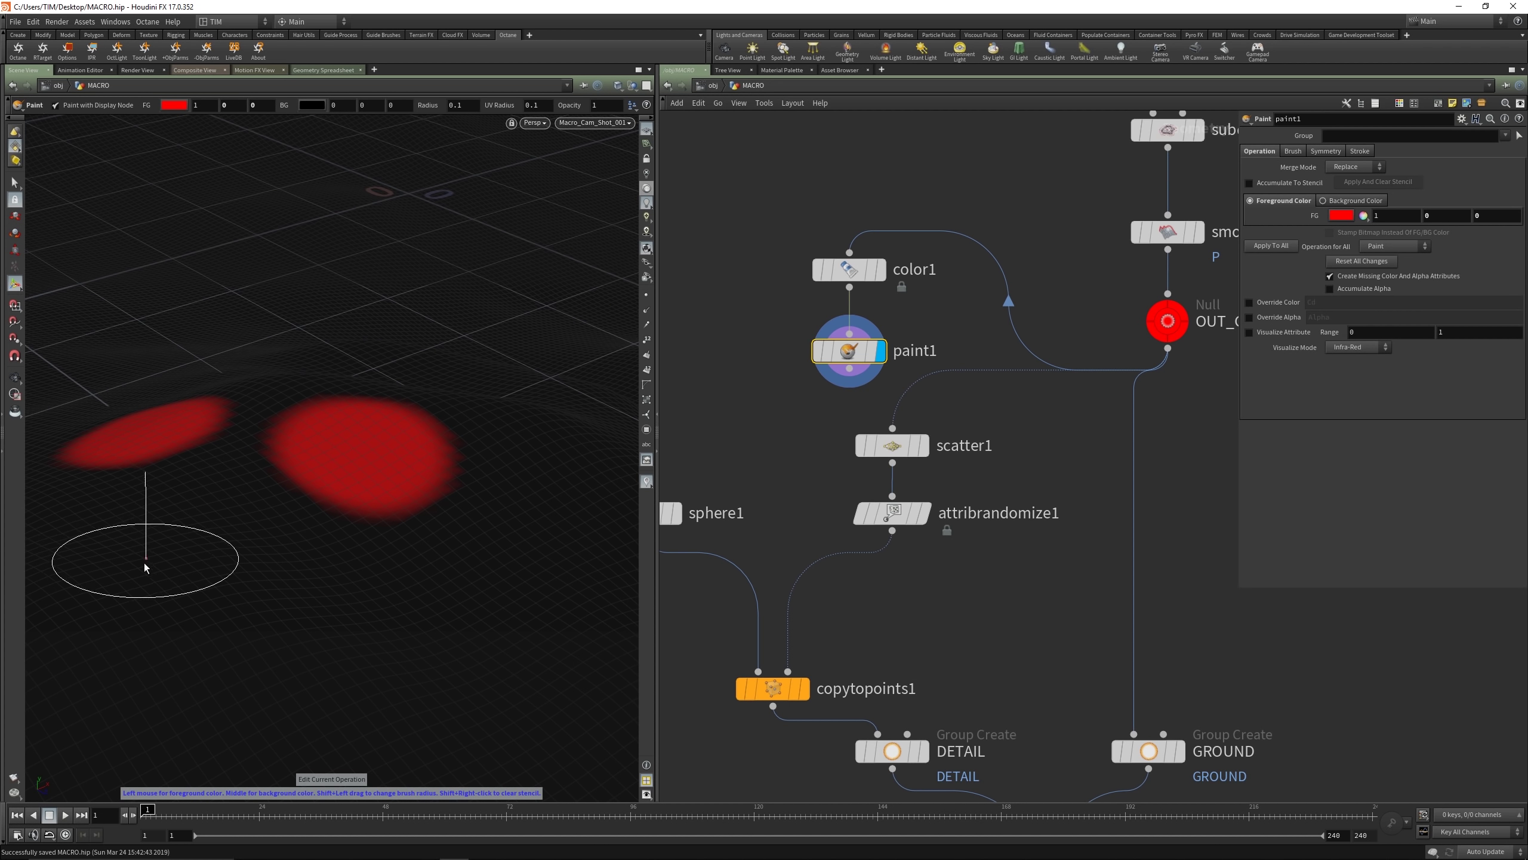
left_click(145, 549)
left_click(553, 560)
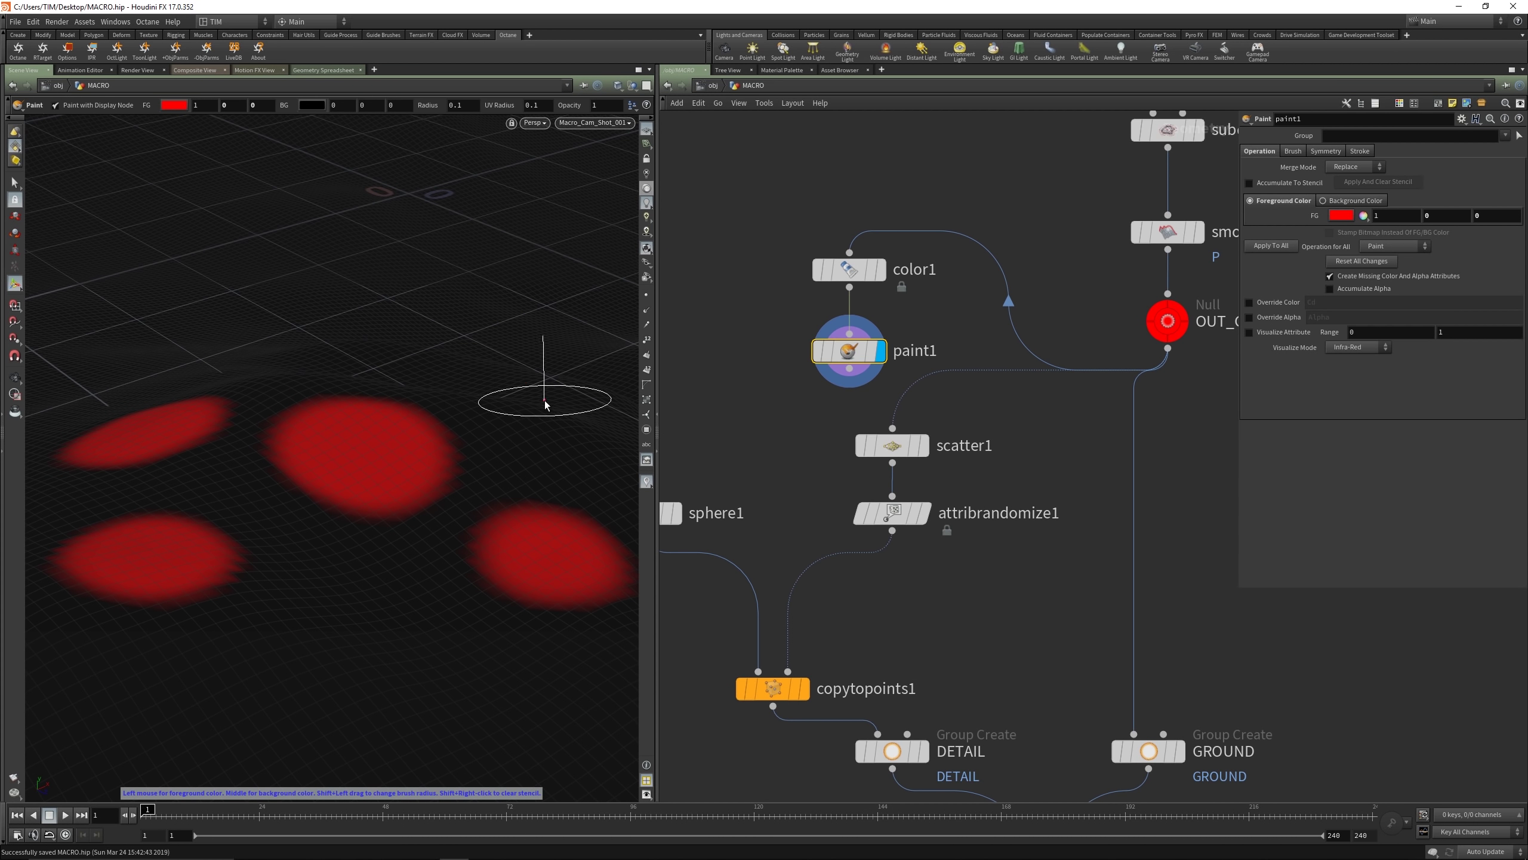
mouse_move(599, 397)
left_mouse_down()
mouse_move(124, 327)
mouse_move(96, 293)
left_mouse_up()
left_click(163, 277)
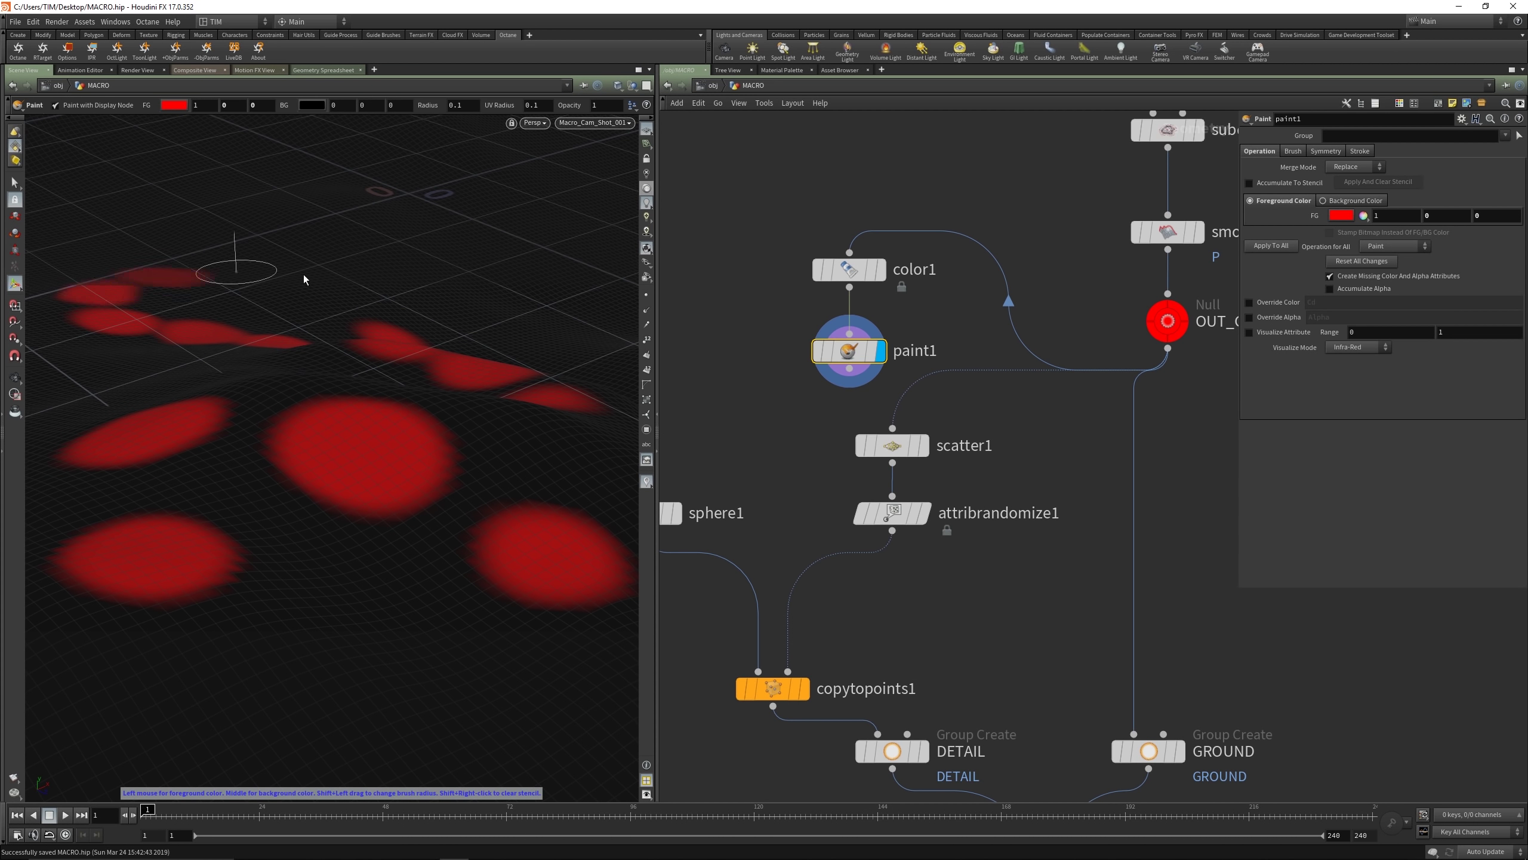
left_click(418, 287)
left_click(512, 294)
left_click(581, 318)
left_click(589, 352)
left_click(484, 336)
left_click(304, 297)
mouse_move(265, 290)
left_mouse_down()
mouse_move(78, 379)
mouse_move(205, 452)
mouse_move(402, 618)
mouse_move(572, 419)
mouse_move(437, 580)
left_mouse_up()
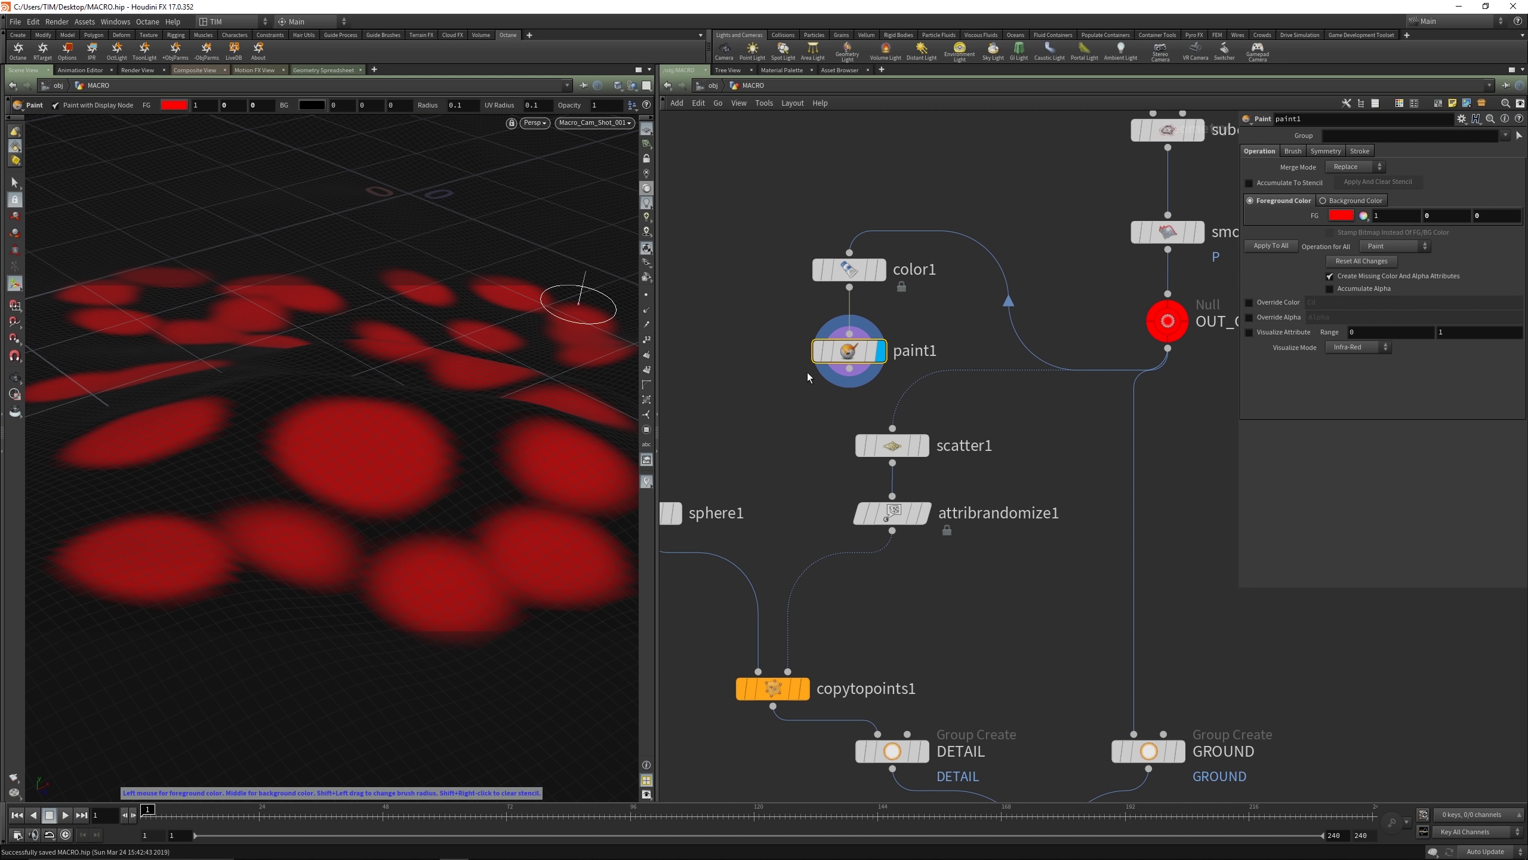
Step: Move paint1 closer to color1 and add an Attribute Blur node fed by paint1's output
left_click_drag(847, 352, 847, 332)
left_click(849, 350)
key("Tab")
type("a")
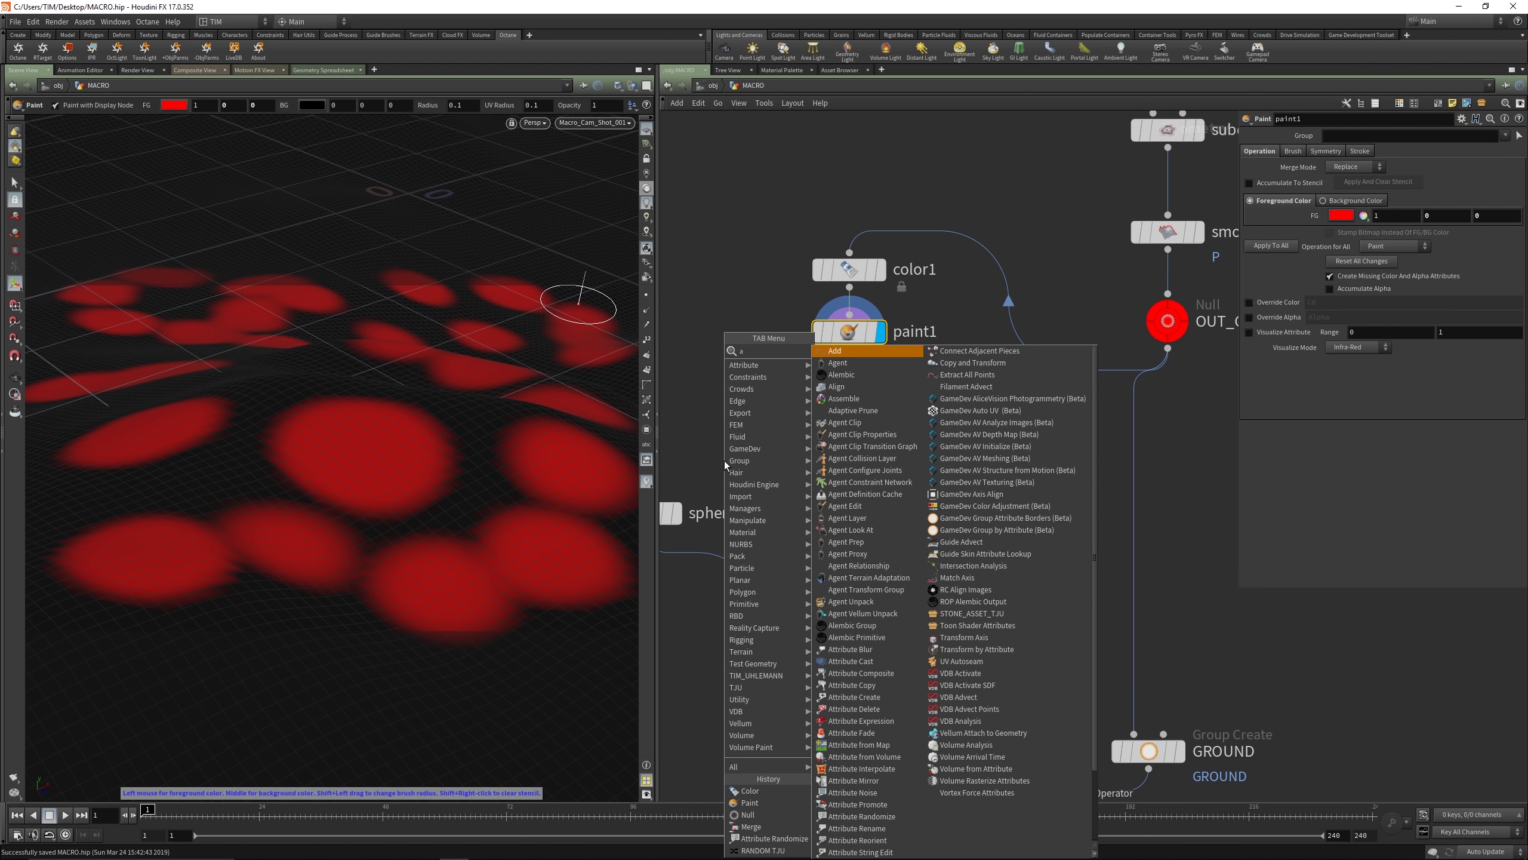
type("tts")
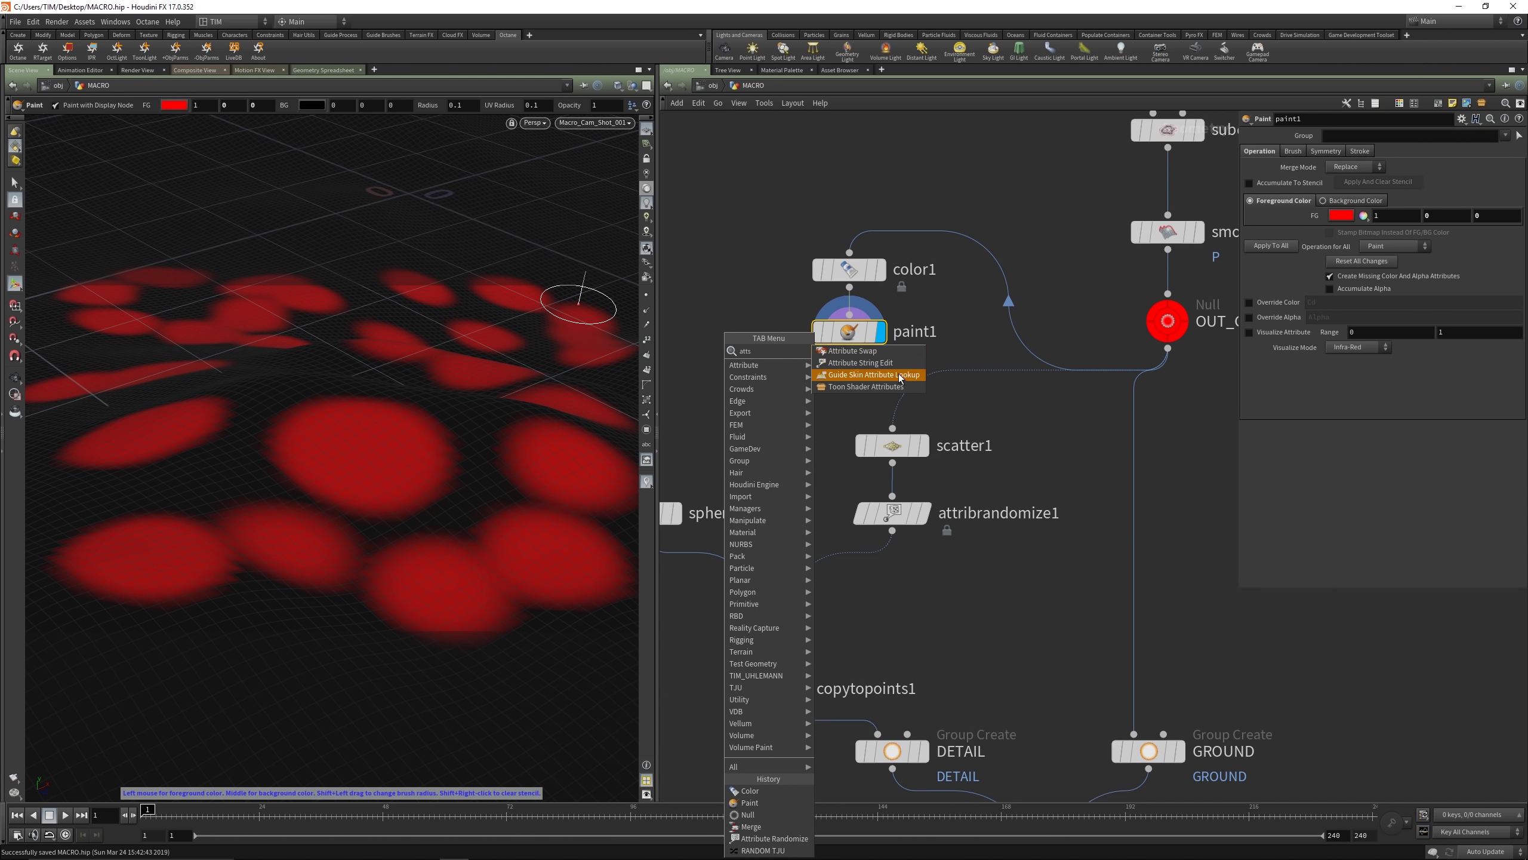
key("BackSpace")
key("Down")
key("Down")
key("Up")
key("Escape")
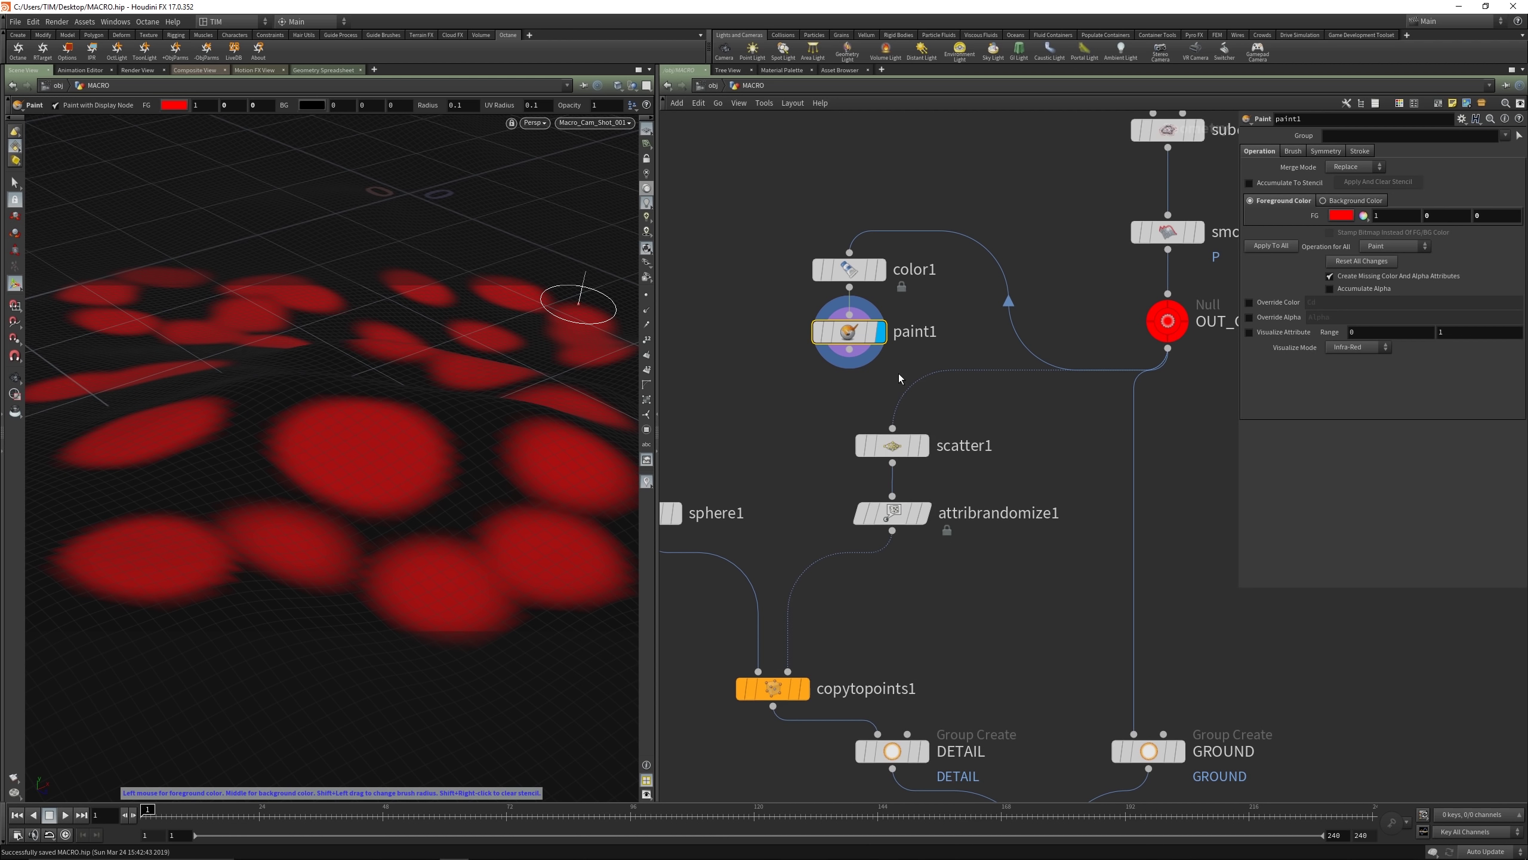
left_click(757, 458)
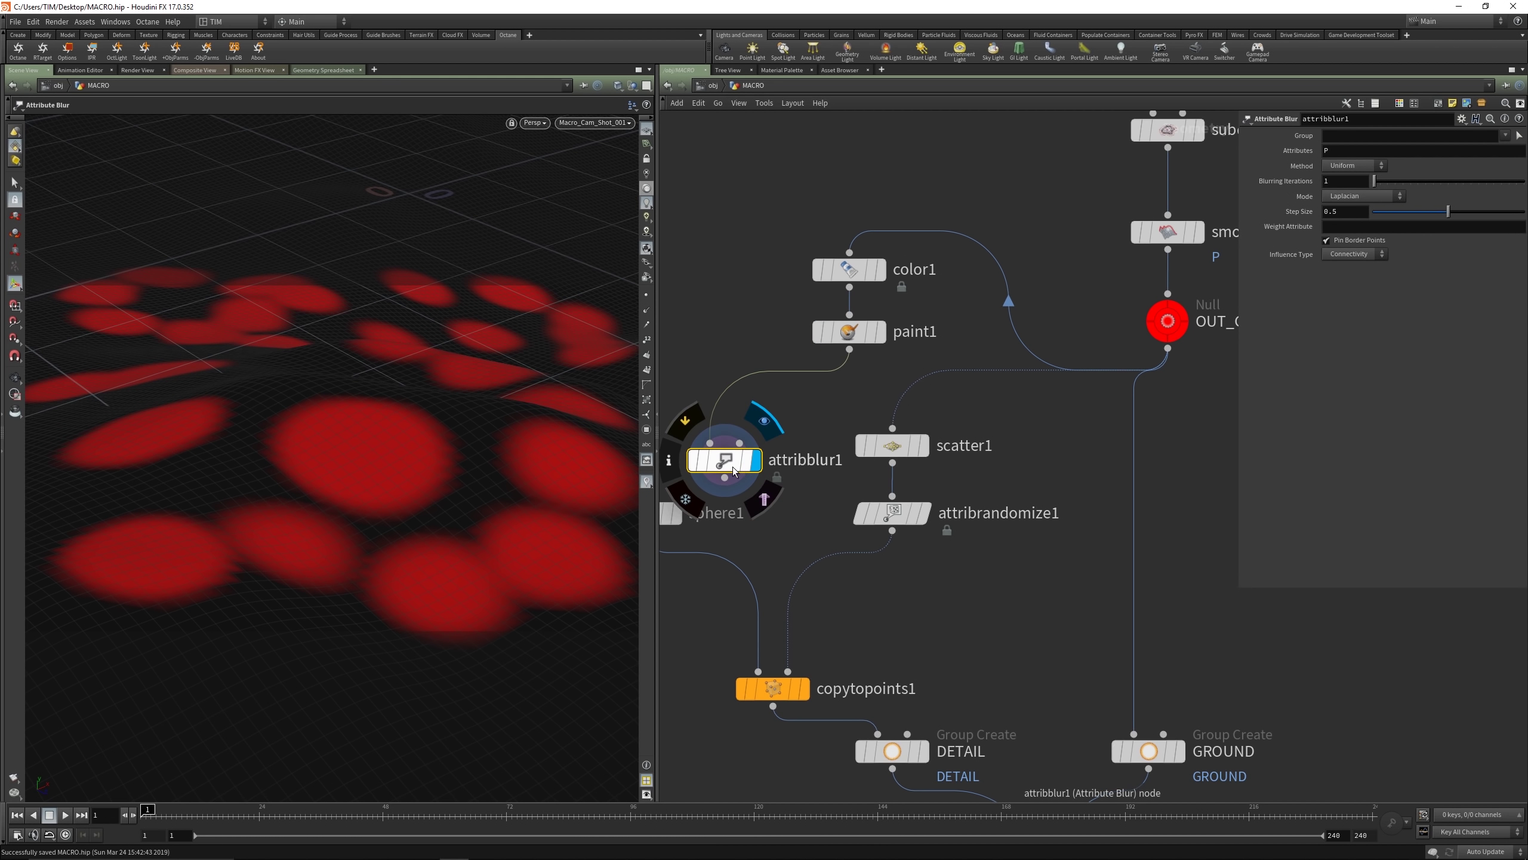
left_click_drag(727, 459, 744, 434)
Step: Set the Attribute Blur to act on the Cd attribute and raise its blurring iterations
left_click(1385, 151)
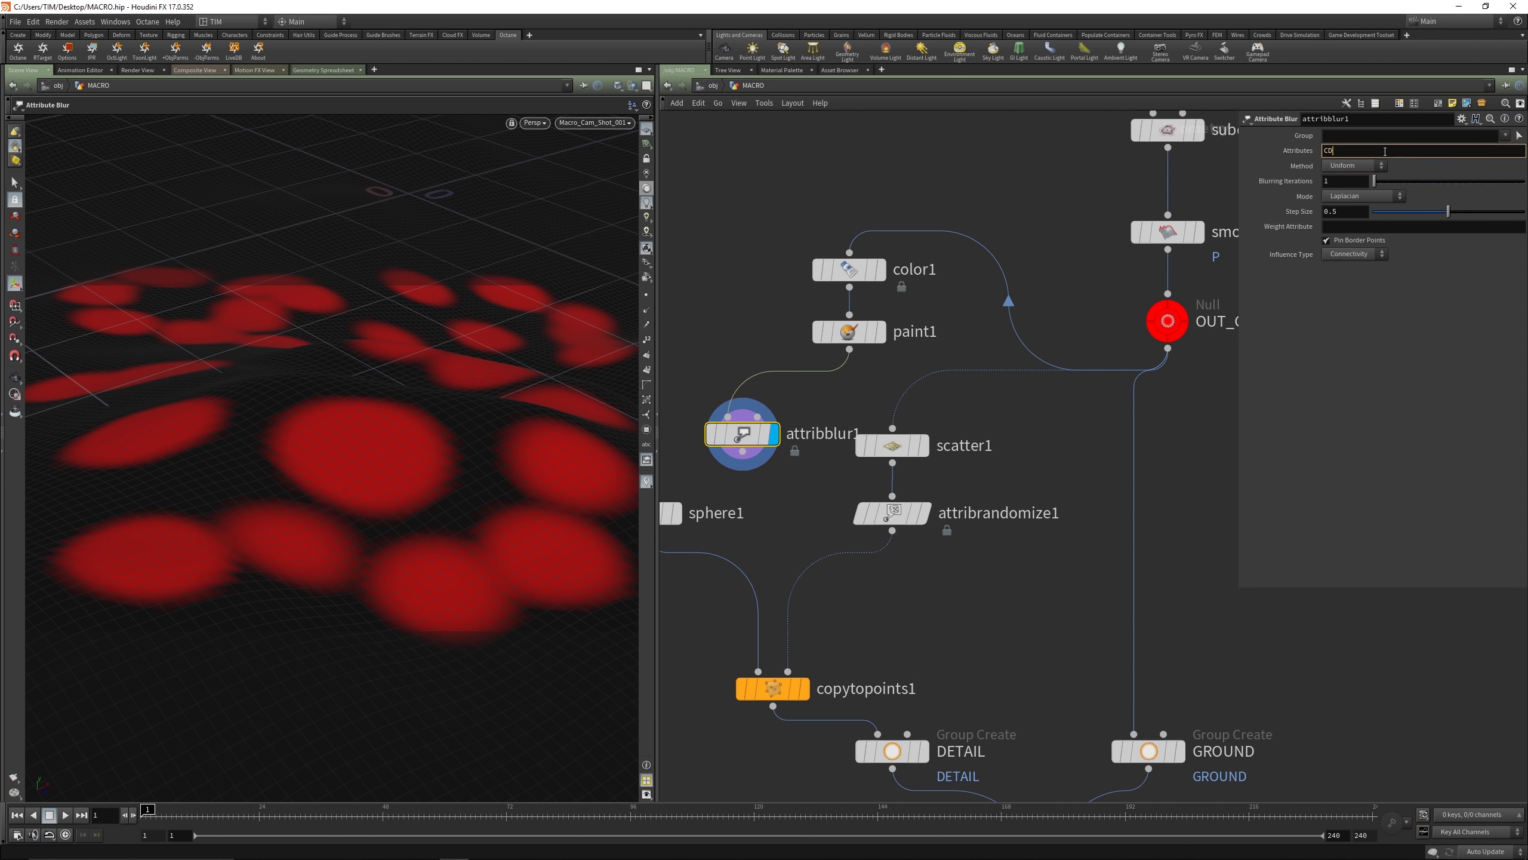
type("Cd")
key("Return")
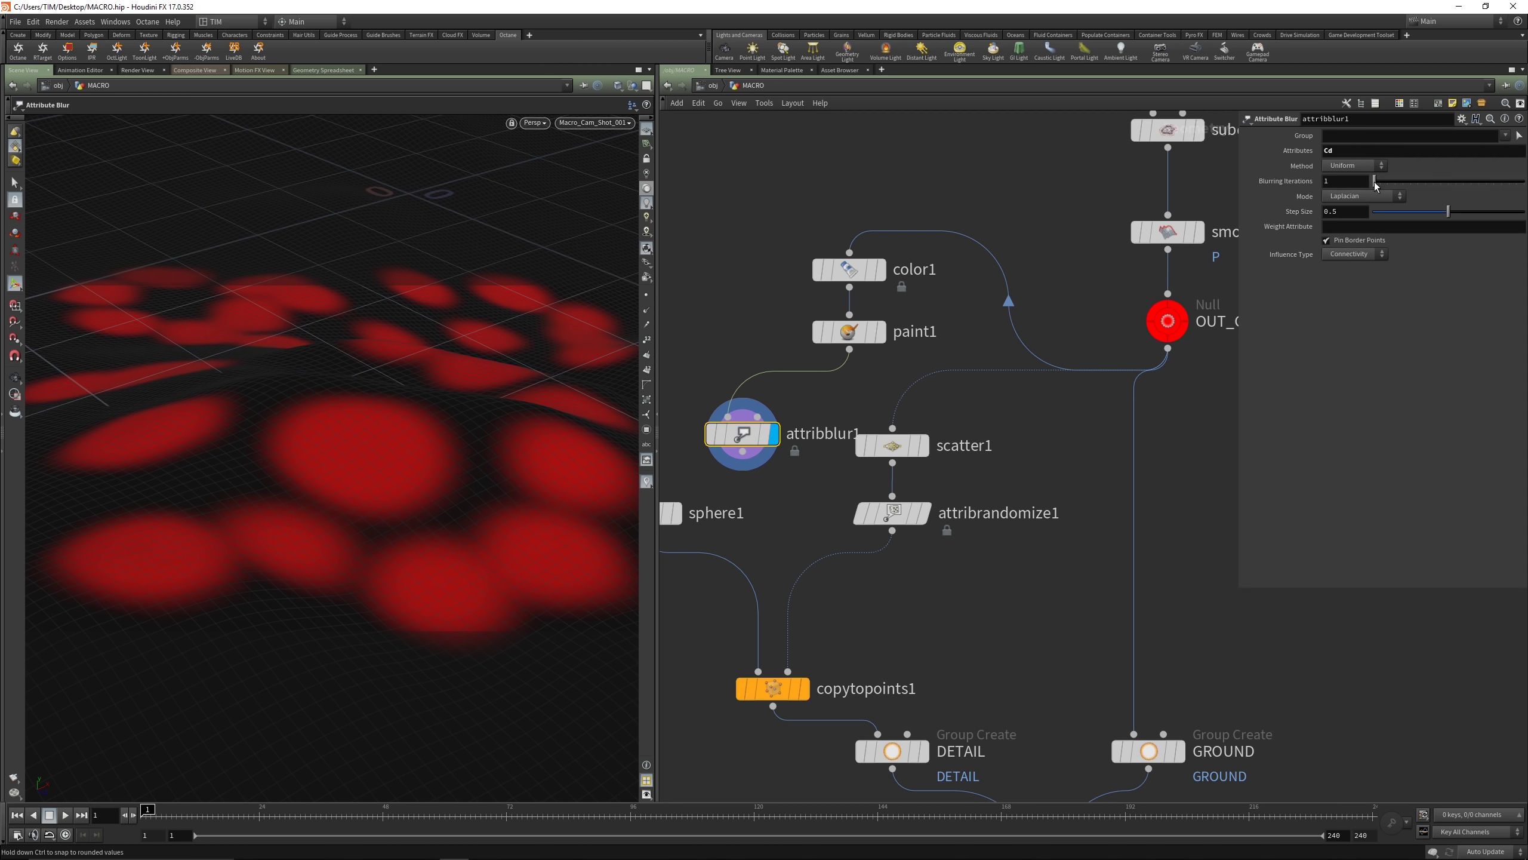
mouse_move(1374, 180)
left_mouse_down()
mouse_move(1473, 181)
mouse_move(1386, 181)
left_mouse_up()
left_click(1402, 182)
Step: Insert attribblur1 between paint1 and scatter1, aligned below paint1, and display scatter1
scroll(1063, 471, "down", 3)
left_click_drag(844, 454, 916, 422)
left_click(966, 454)
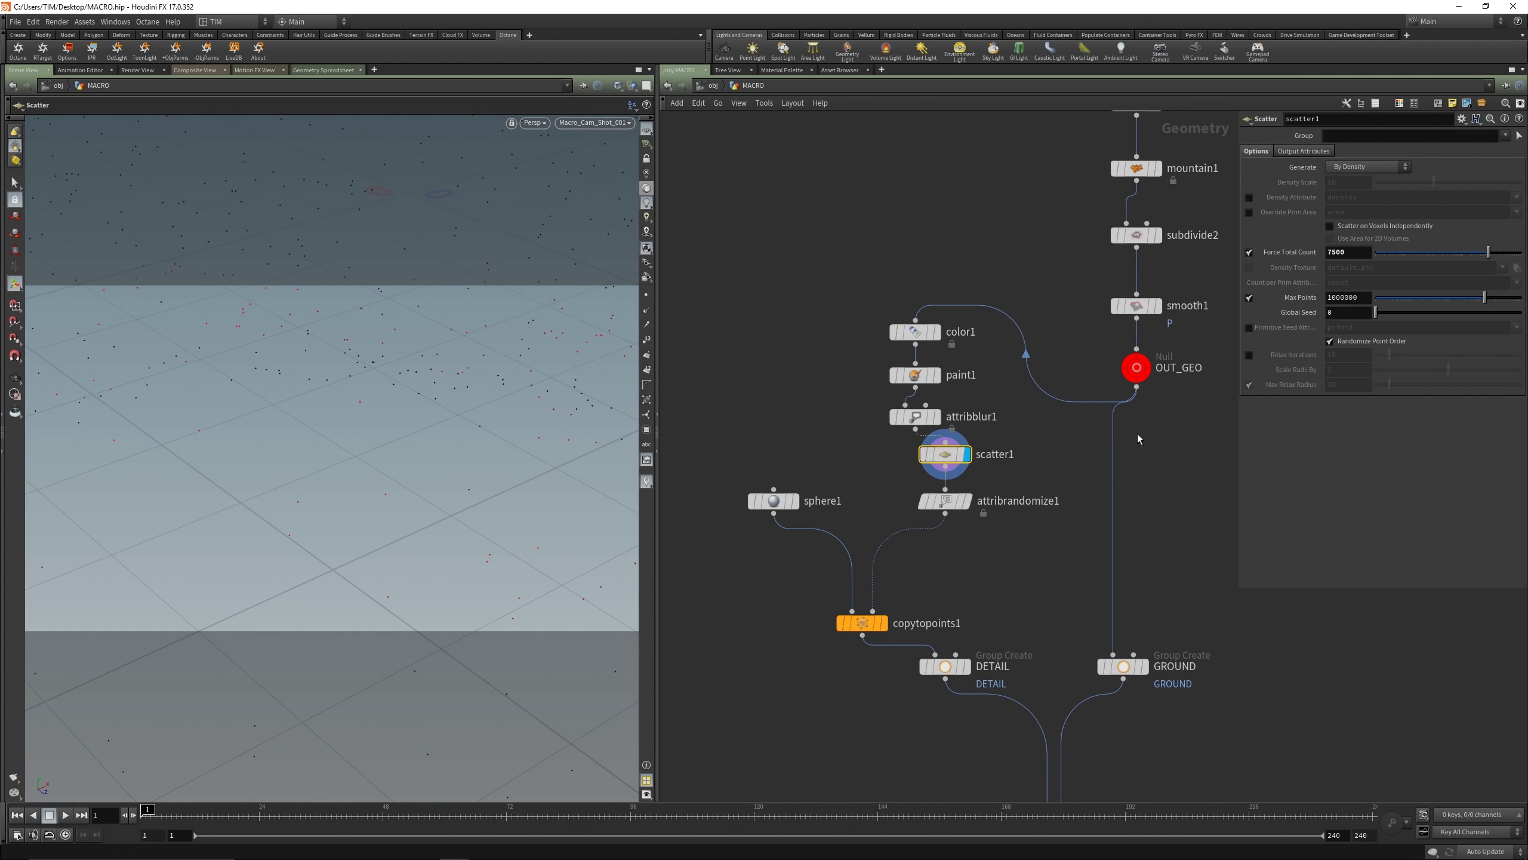
Step: Enable scatter1's density attribute with Cd as its value and save the scene
left_click(1250, 198)
left_click_drag(1297, 197, 1232, 214)
type("Cd")
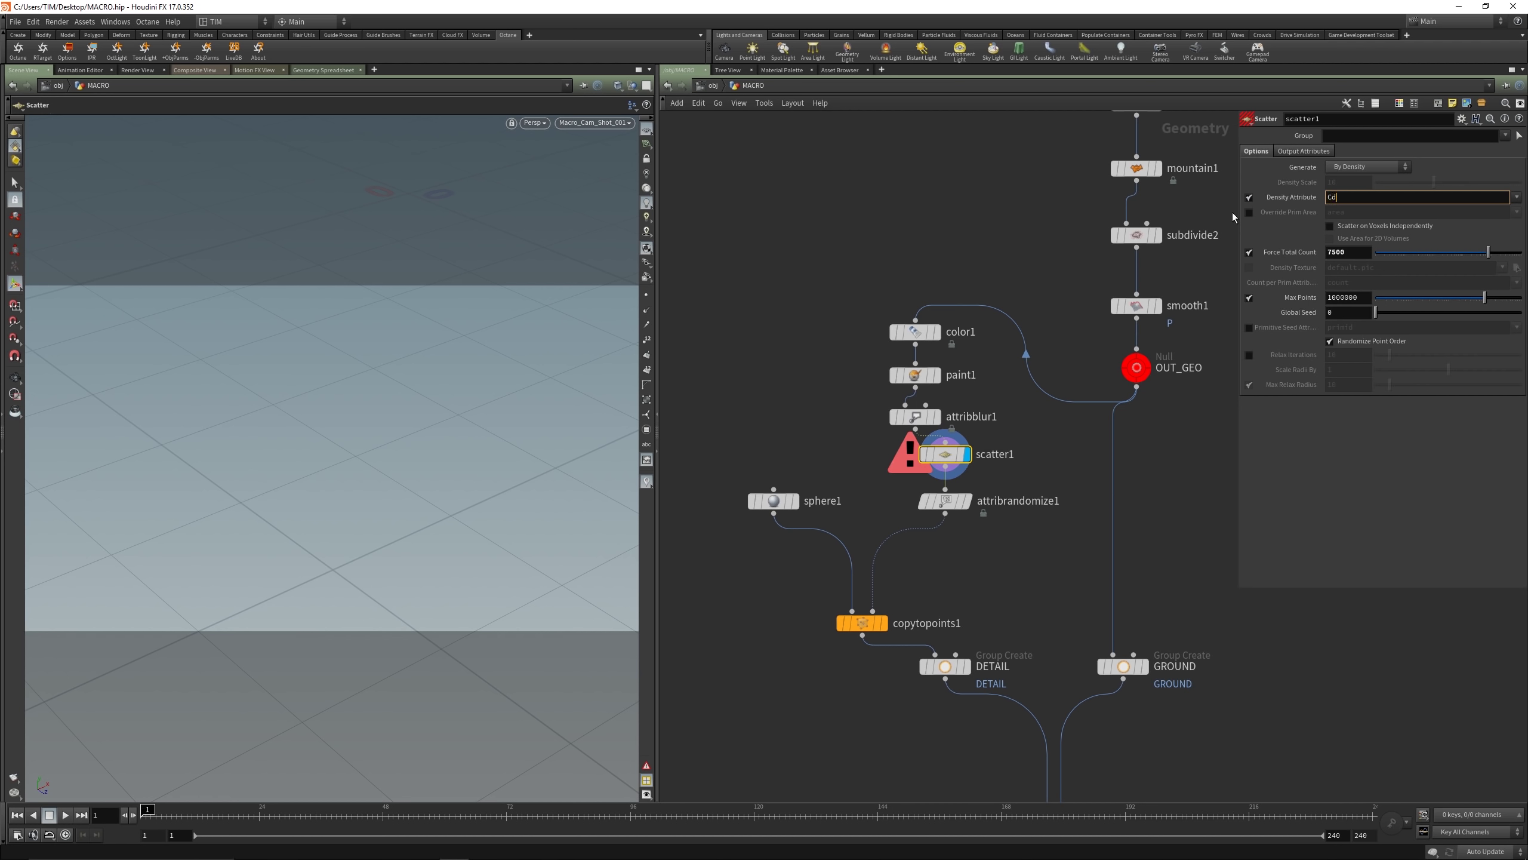
key("Return")
key("ctrl+s")
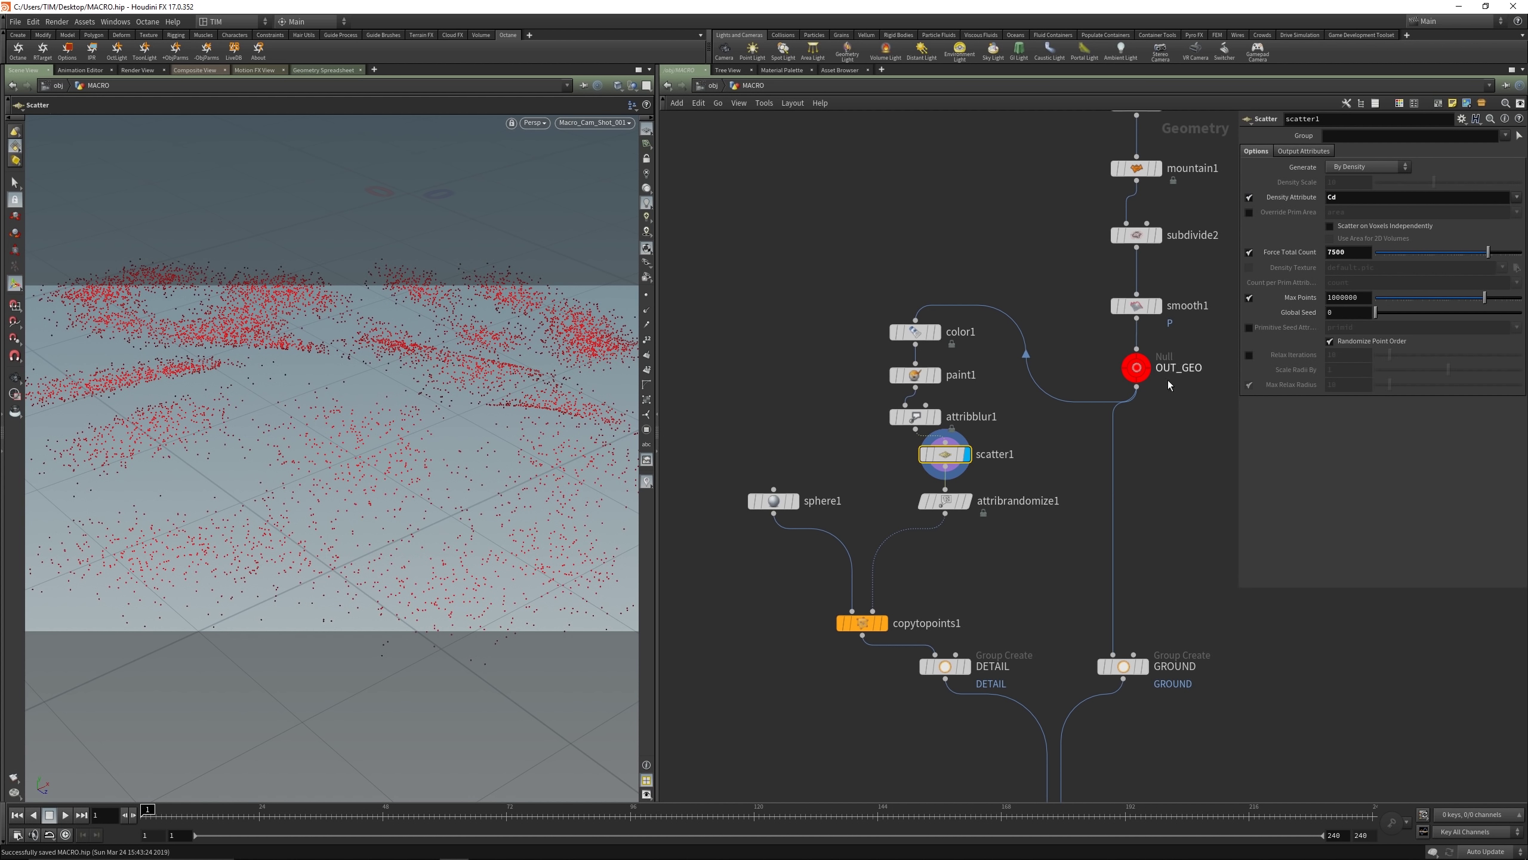
Step: Arrange color1, paint1, attribblur1, scatter1 and attribrandomize1 in an evenly spaced vertical column
left_click_drag(949, 463, 949, 468)
left_click_drag(889, 310, 1019, 542)
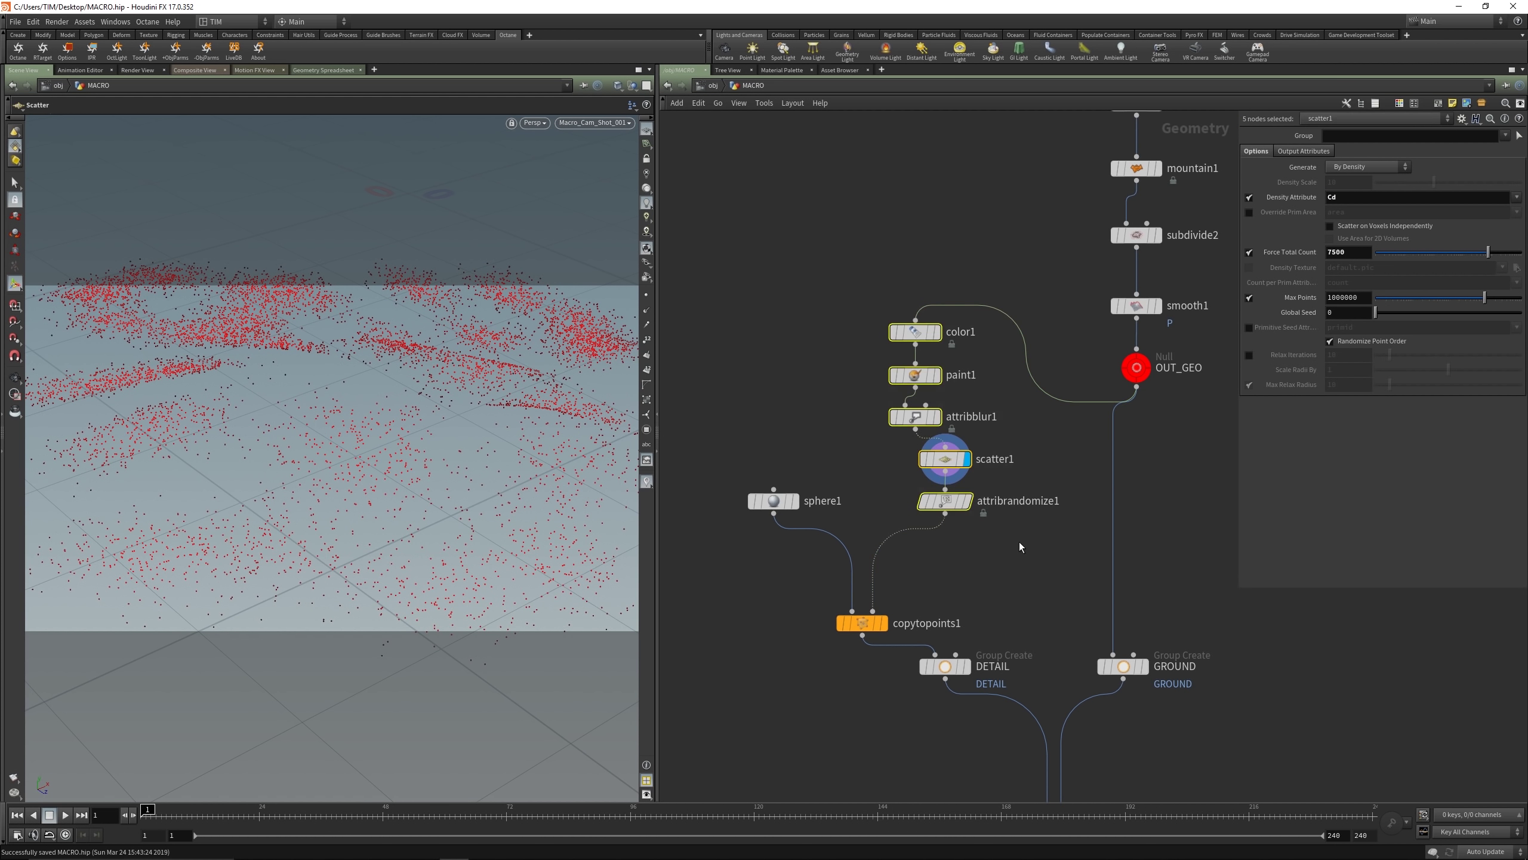
key("l")
Step: Move all nodes downstream of OUT_GEO further down the network and save the scene
scroll(957, 445, "down", 5)
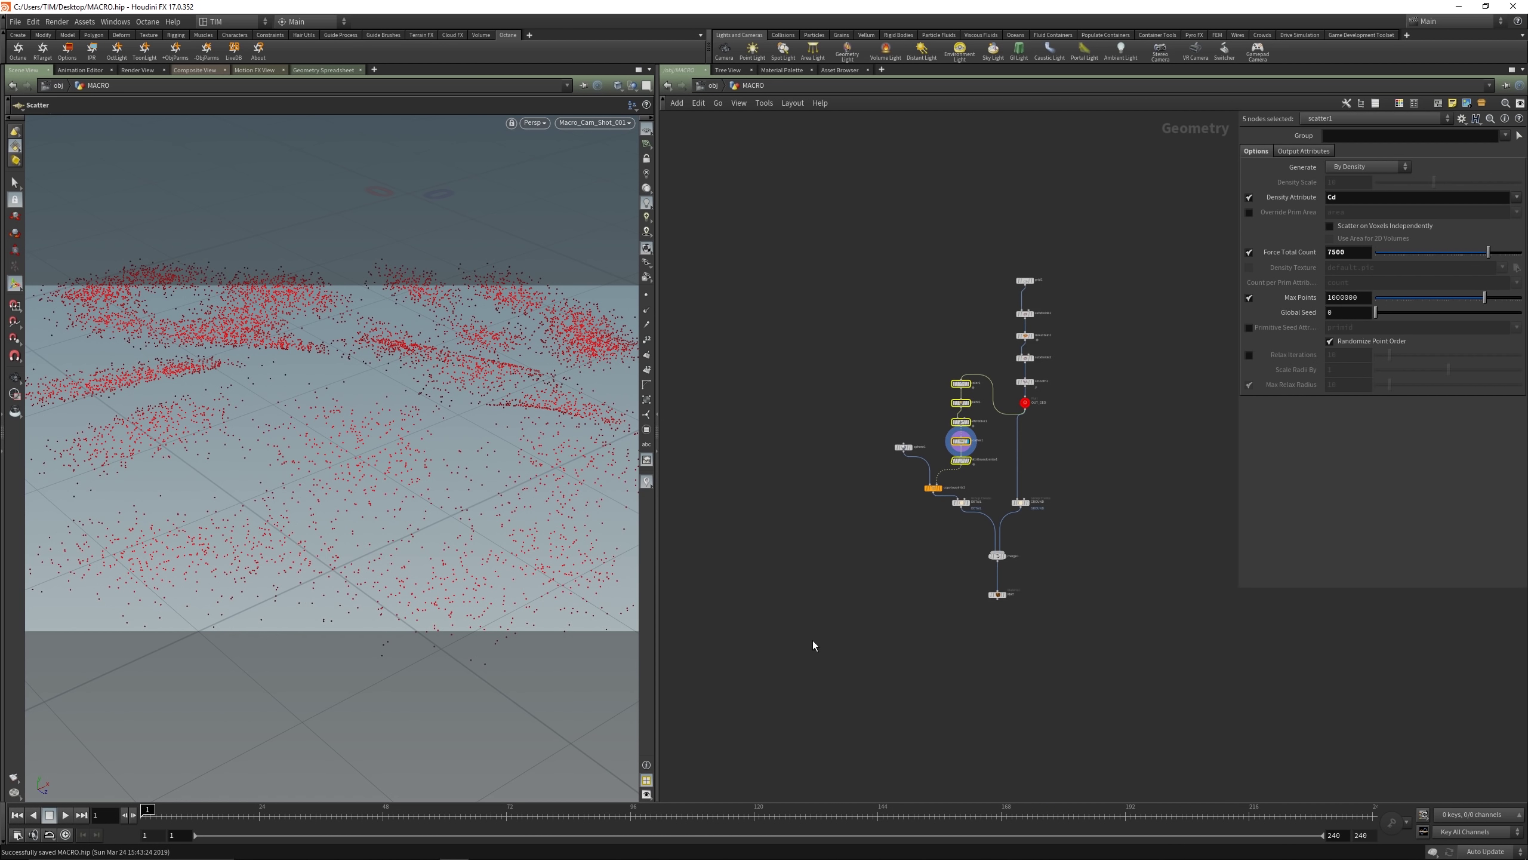
left_click_drag(842, 667, 1113, 457)
left_click_drag(1005, 609, 864, 313, "shift")
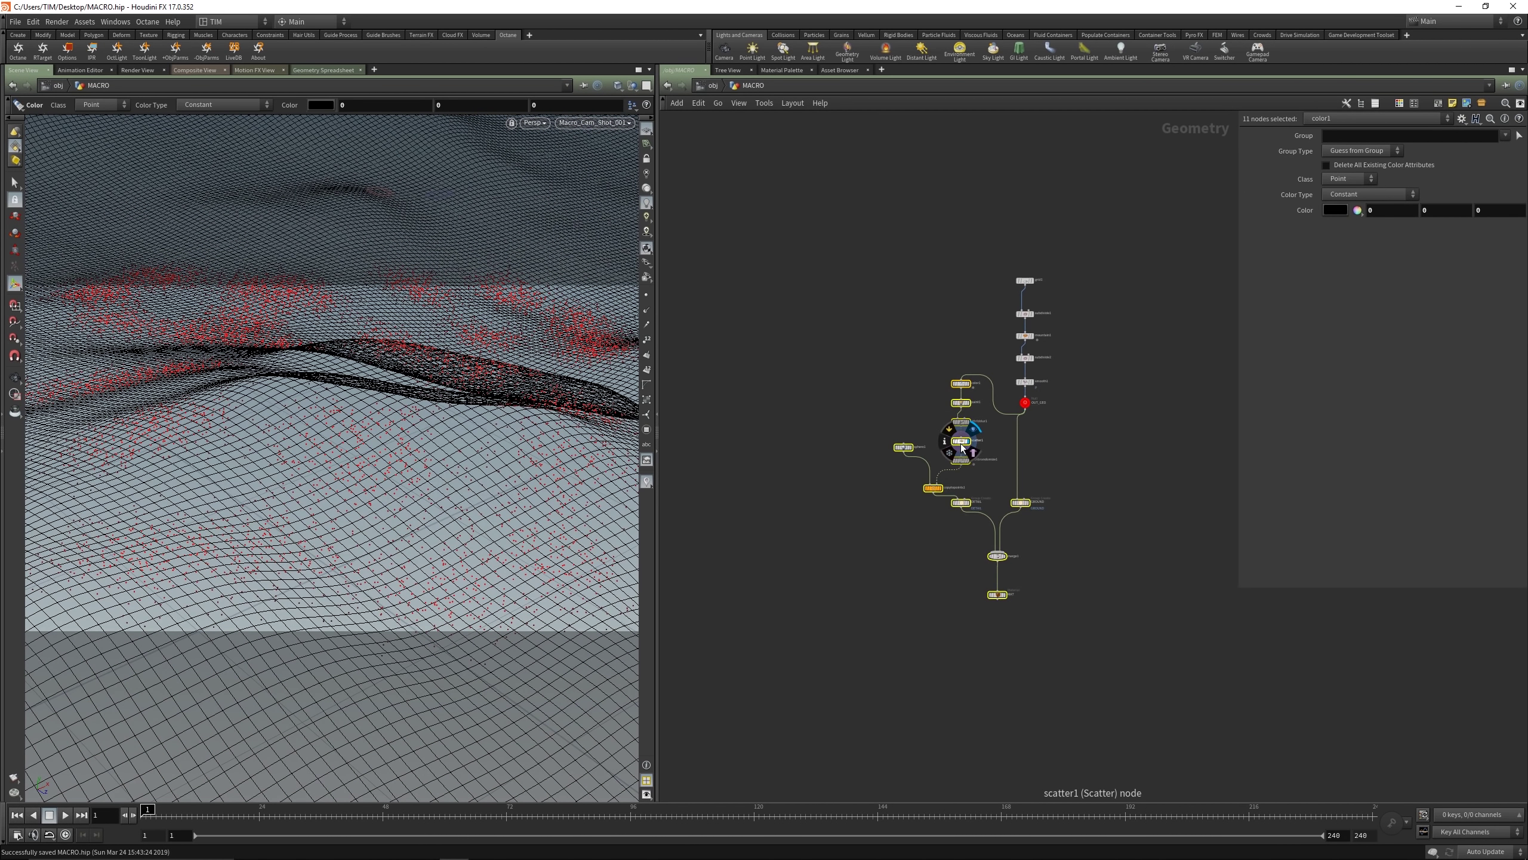
left_click_drag(962, 444, 971, 544)
scroll(933, 605, "up", 3)
left_click(926, 370)
scroll(940, 420, "up", 3)
middle_click_drag(940, 419, 884, 429)
key("ctrl+s")
Step: Set scatter1's forced total point count to 250
left_click_drag(919, 485, 1063, 536)
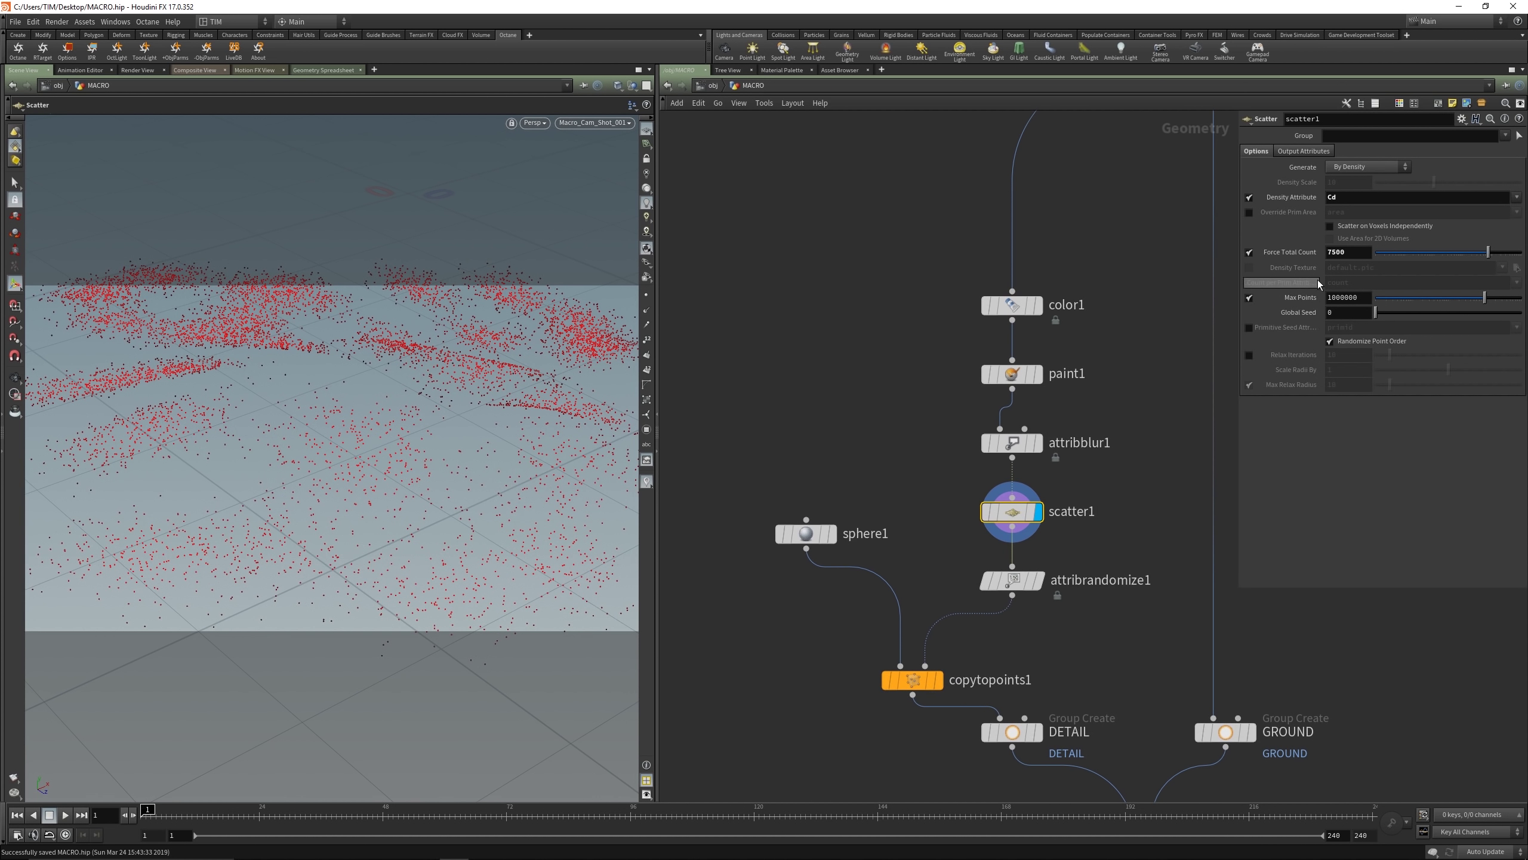
double_click(1354, 253)
type("2")
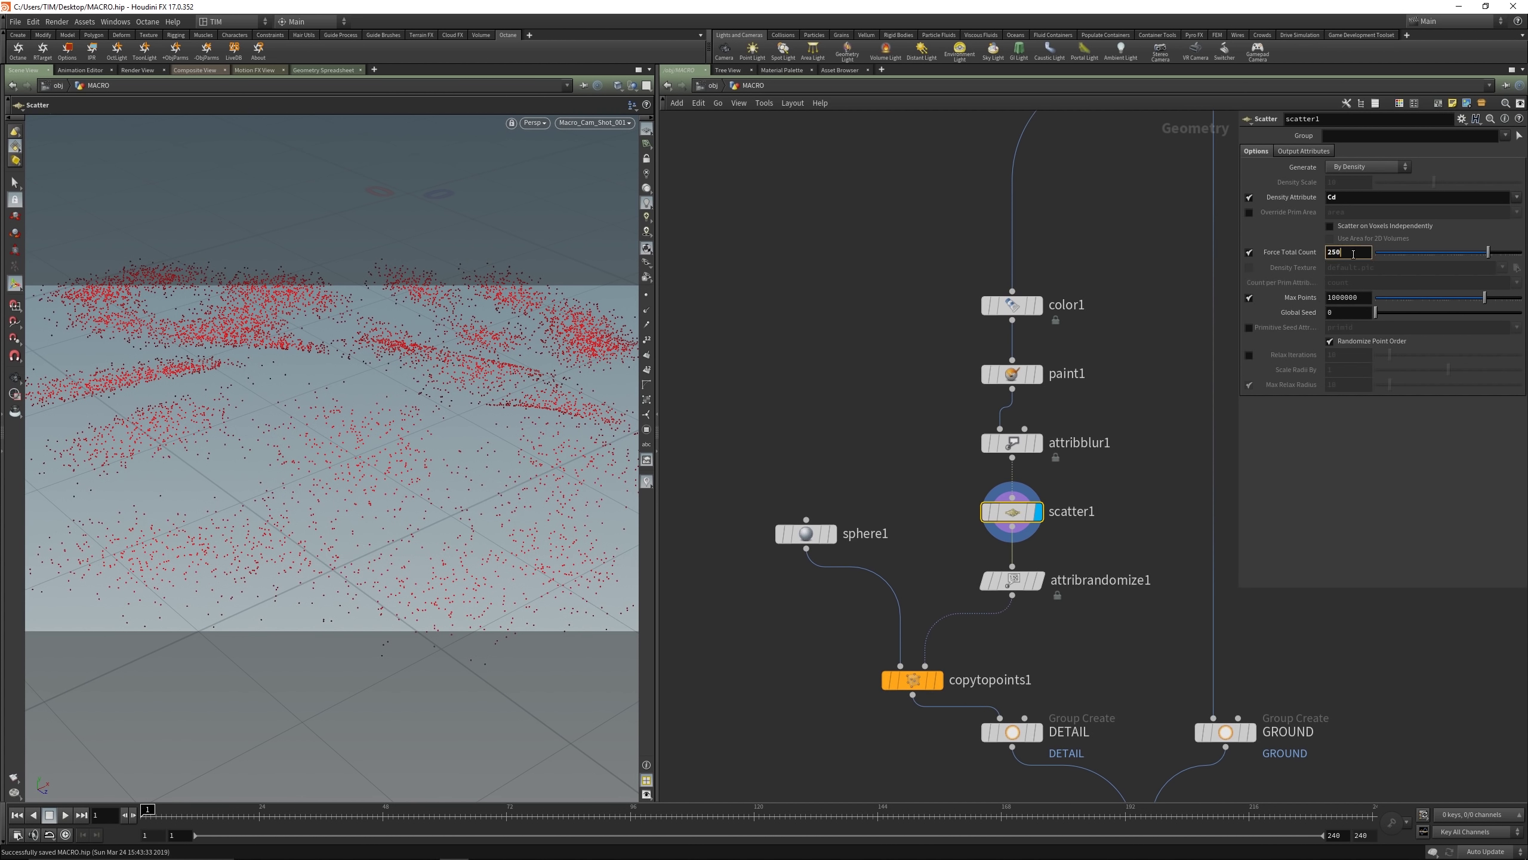
key("Return")
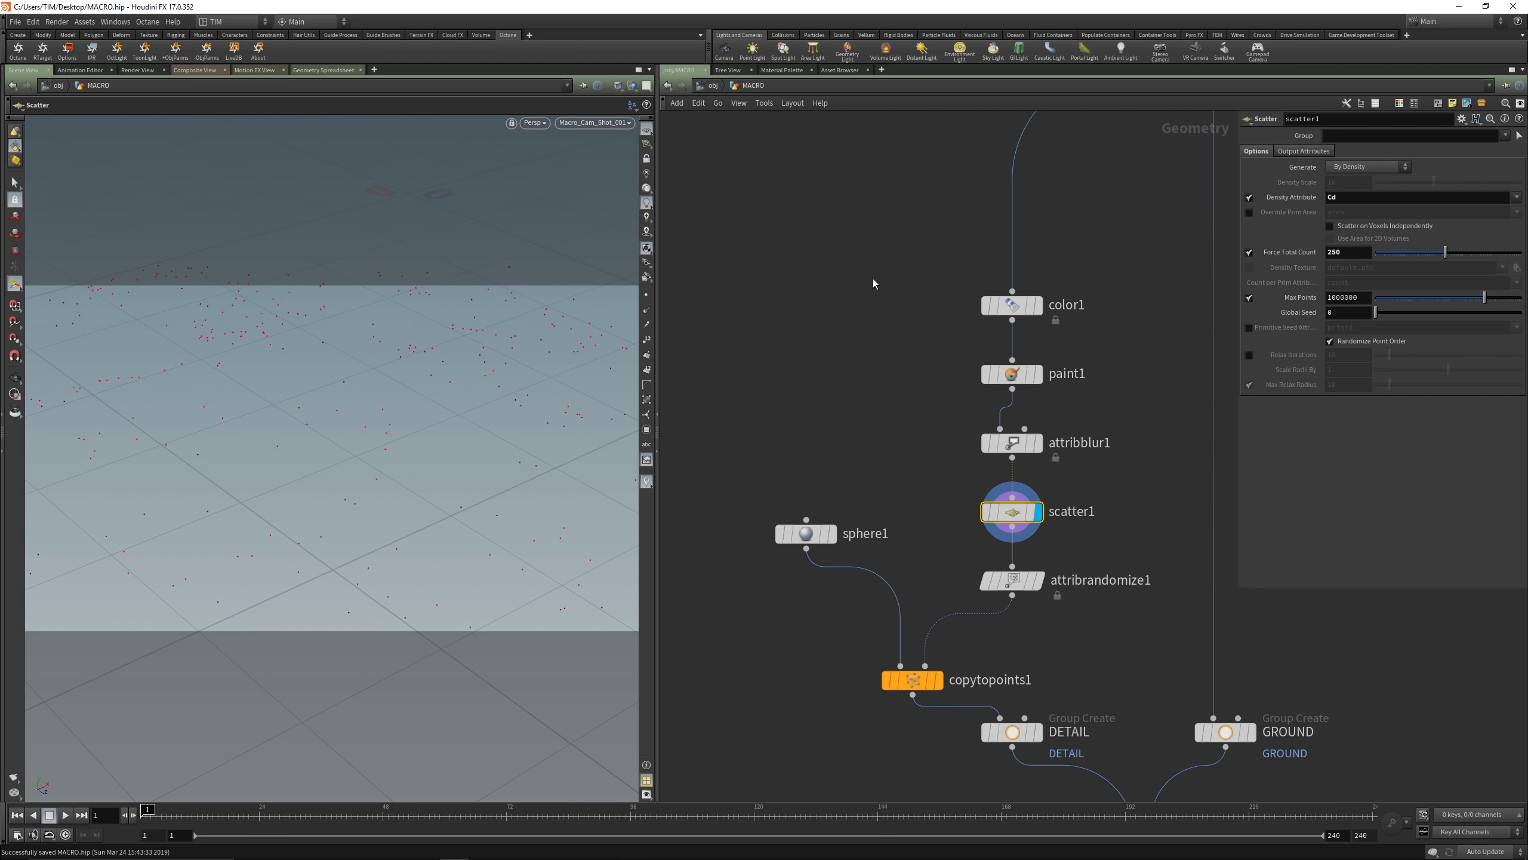
Step: Display the final MAT node and save the scene
scroll(874, 280, "down", 2)
middle_click_drag(869, 647, 819, 419)
left_click(1026, 594)
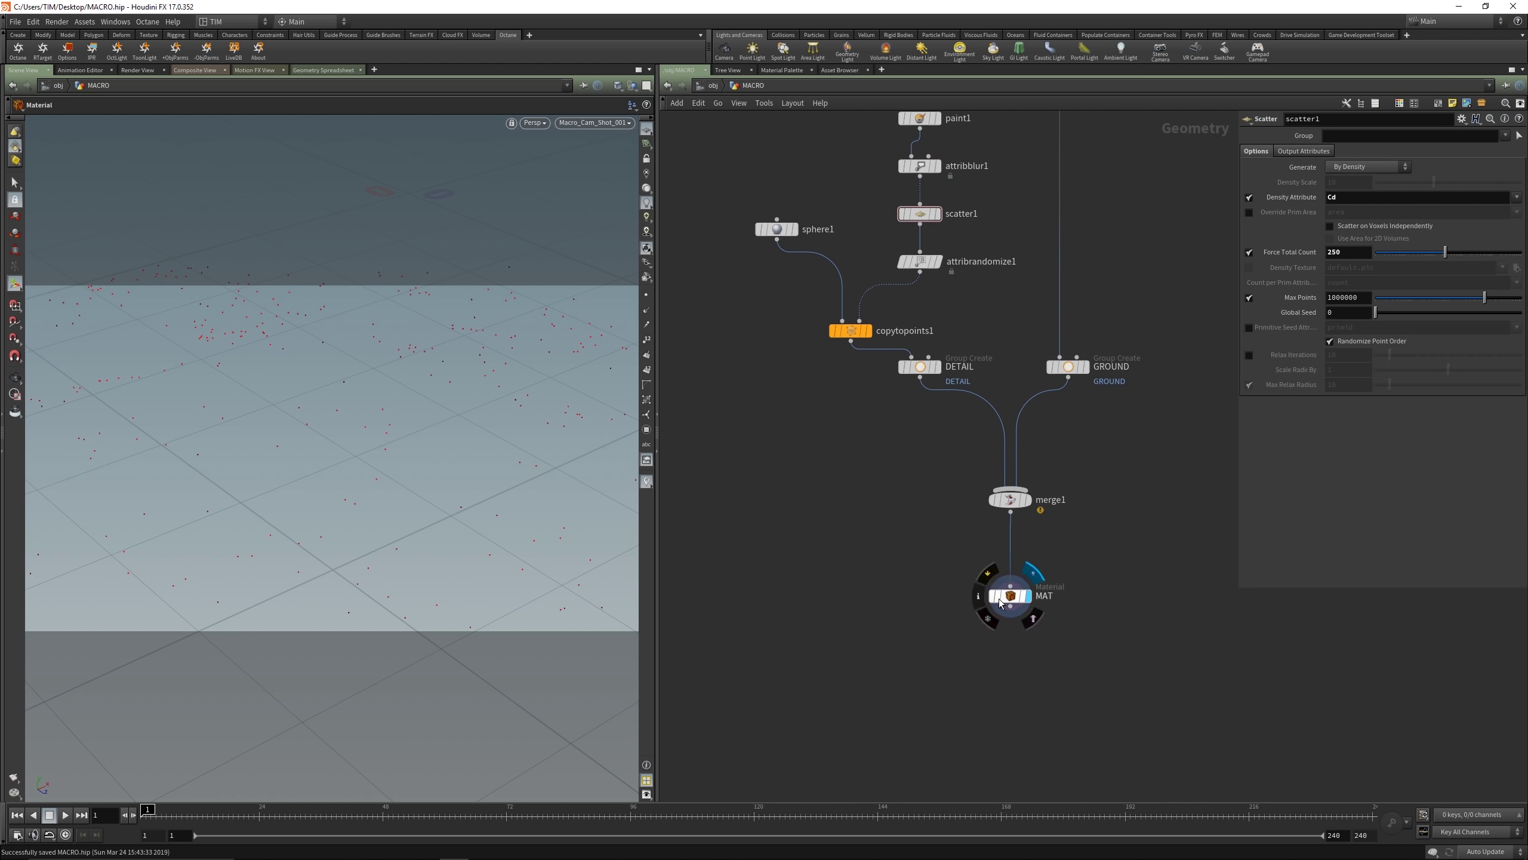
left_click(1003, 598)
key("ctrl+s")
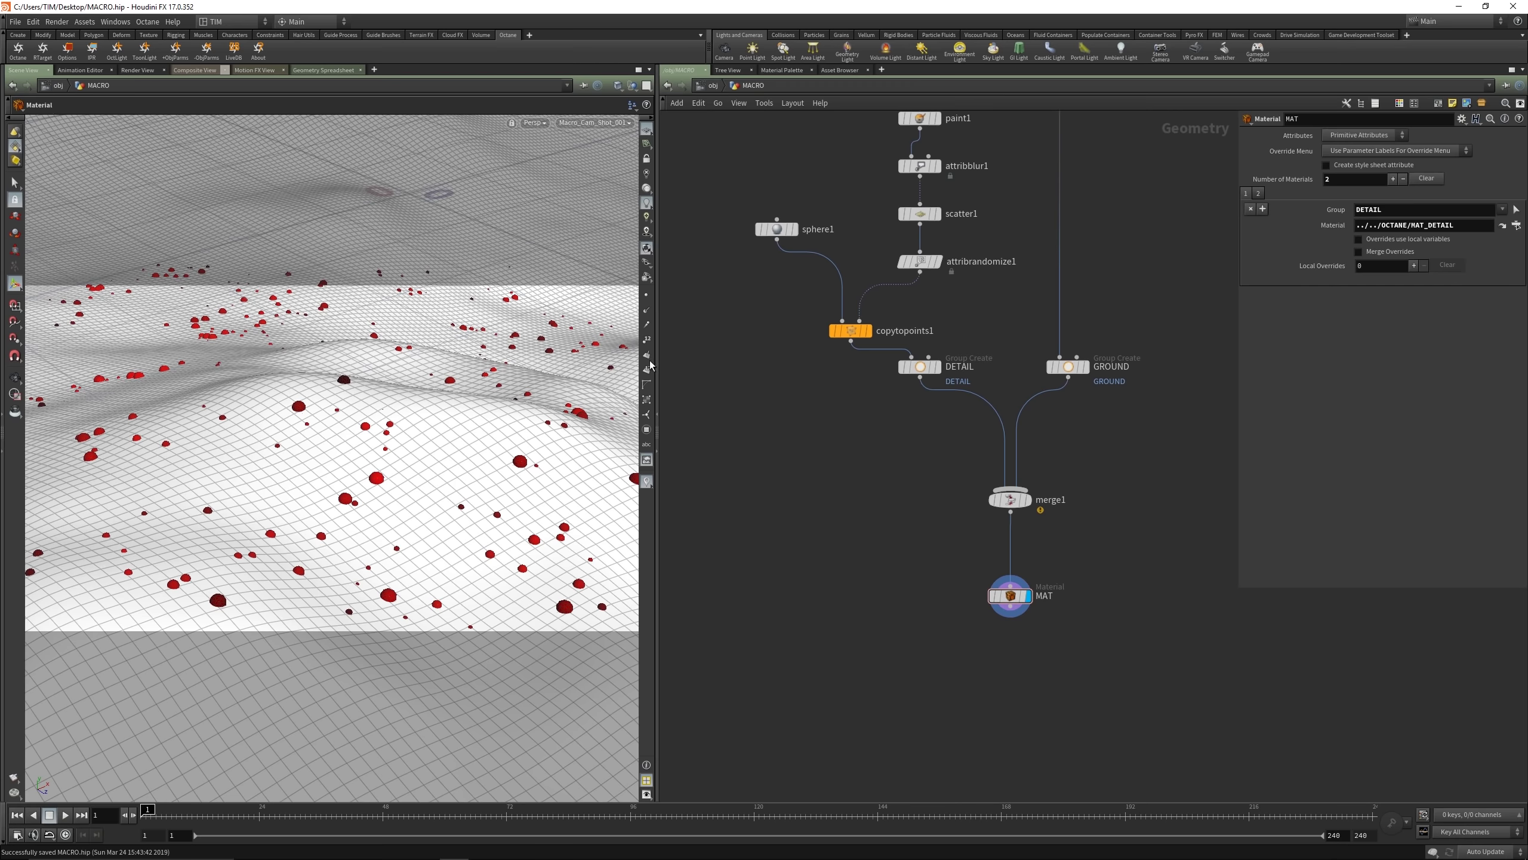
Step: Start an Octane IPR preview render of the scene
left_click(93, 35)
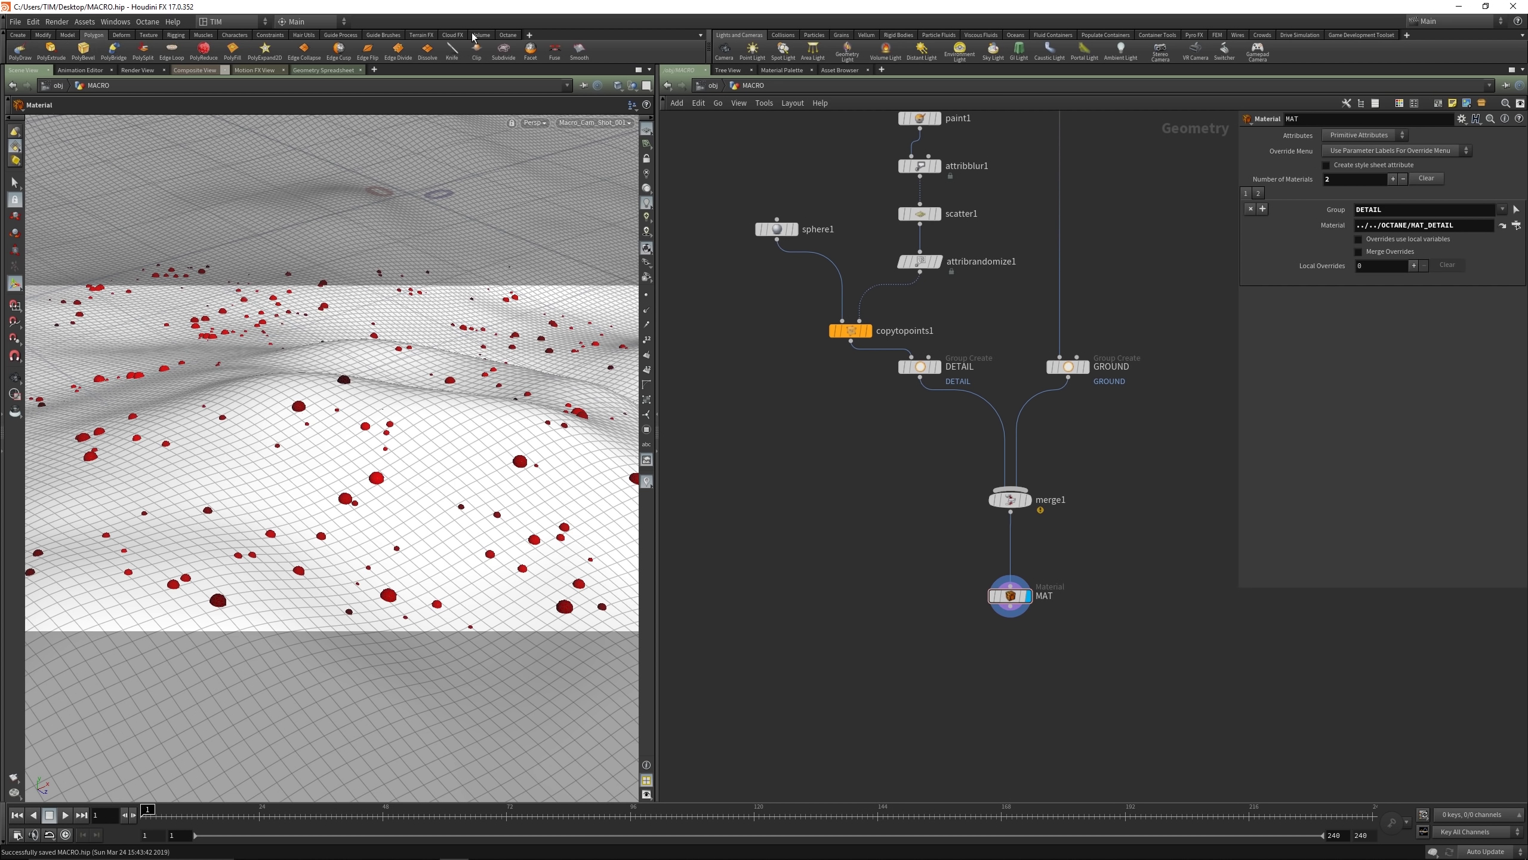
left_click(504, 35)
left_click(85, 56)
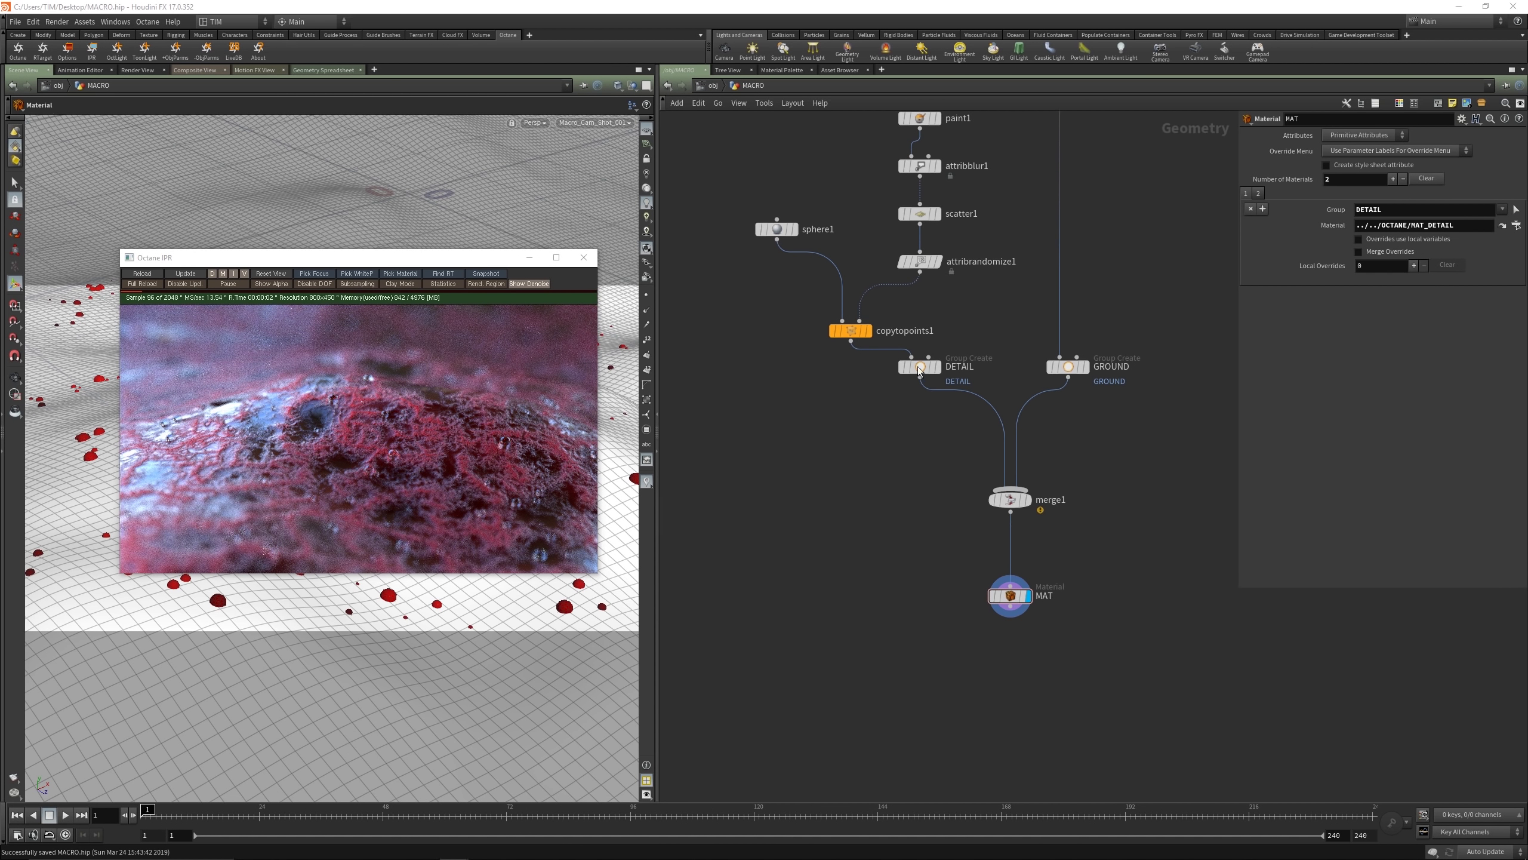
Step: Try uniform scales of 0.1 and 0.05 on sphere1 while comparing the Octane preview
middle_click_drag(865, 267, 859, 306)
left_click(774, 272)
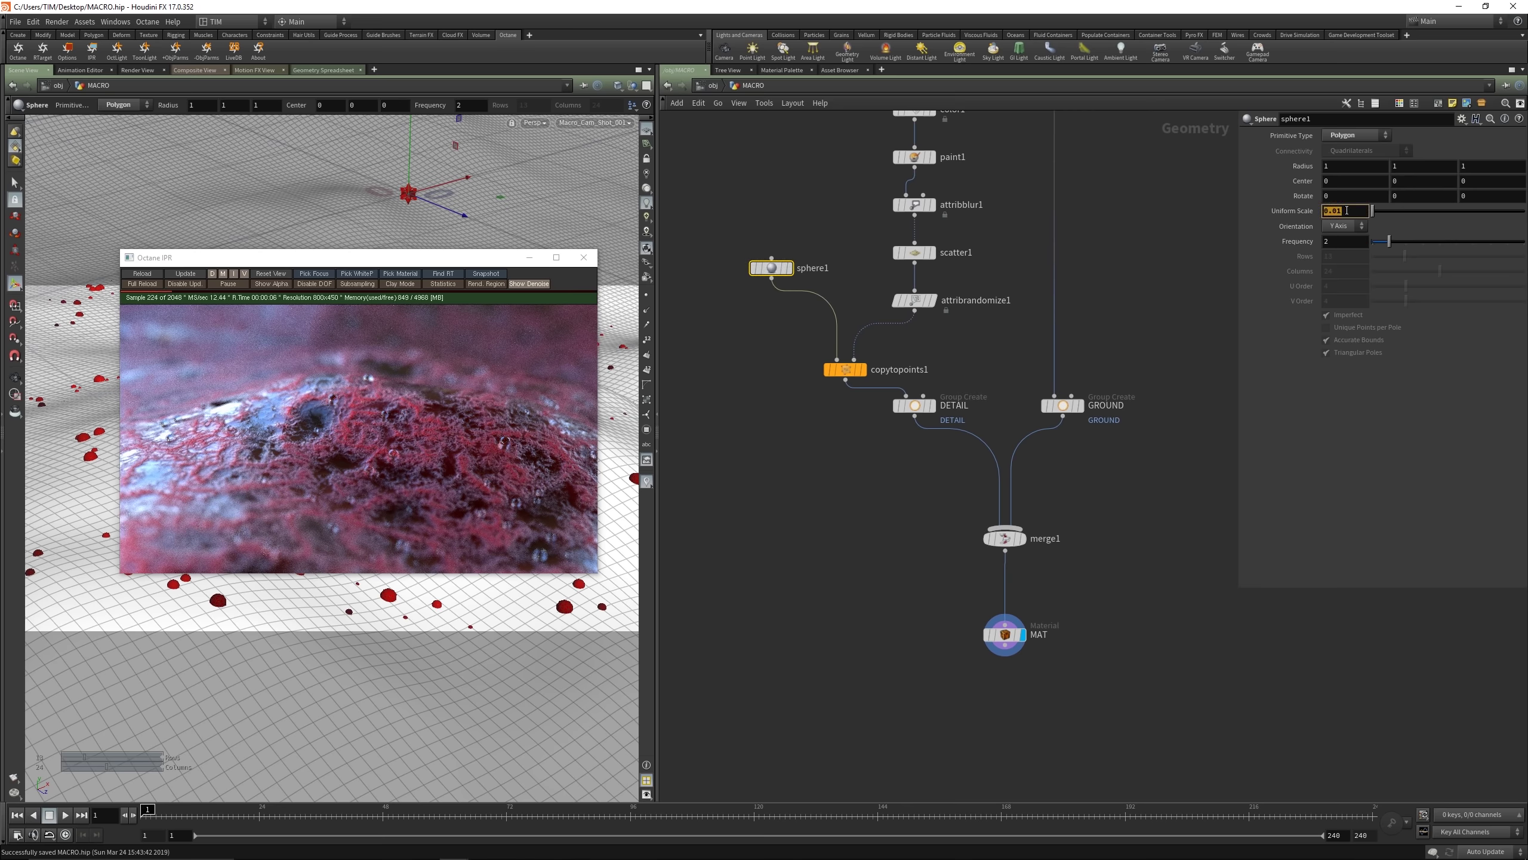
type("0.1")
key("Return")
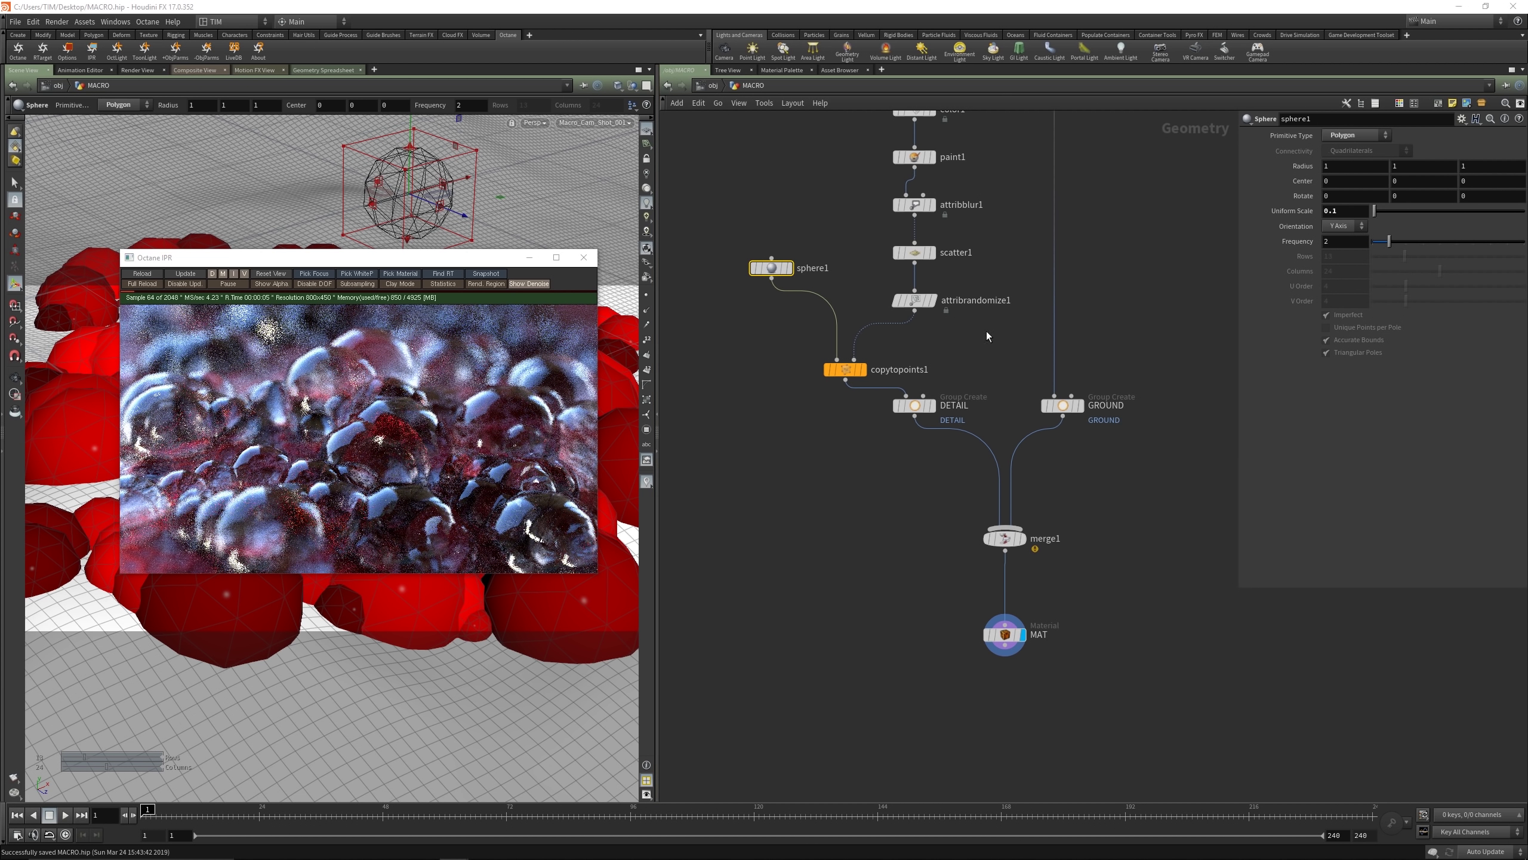
left_click(1346, 210)
key("BackSpace")
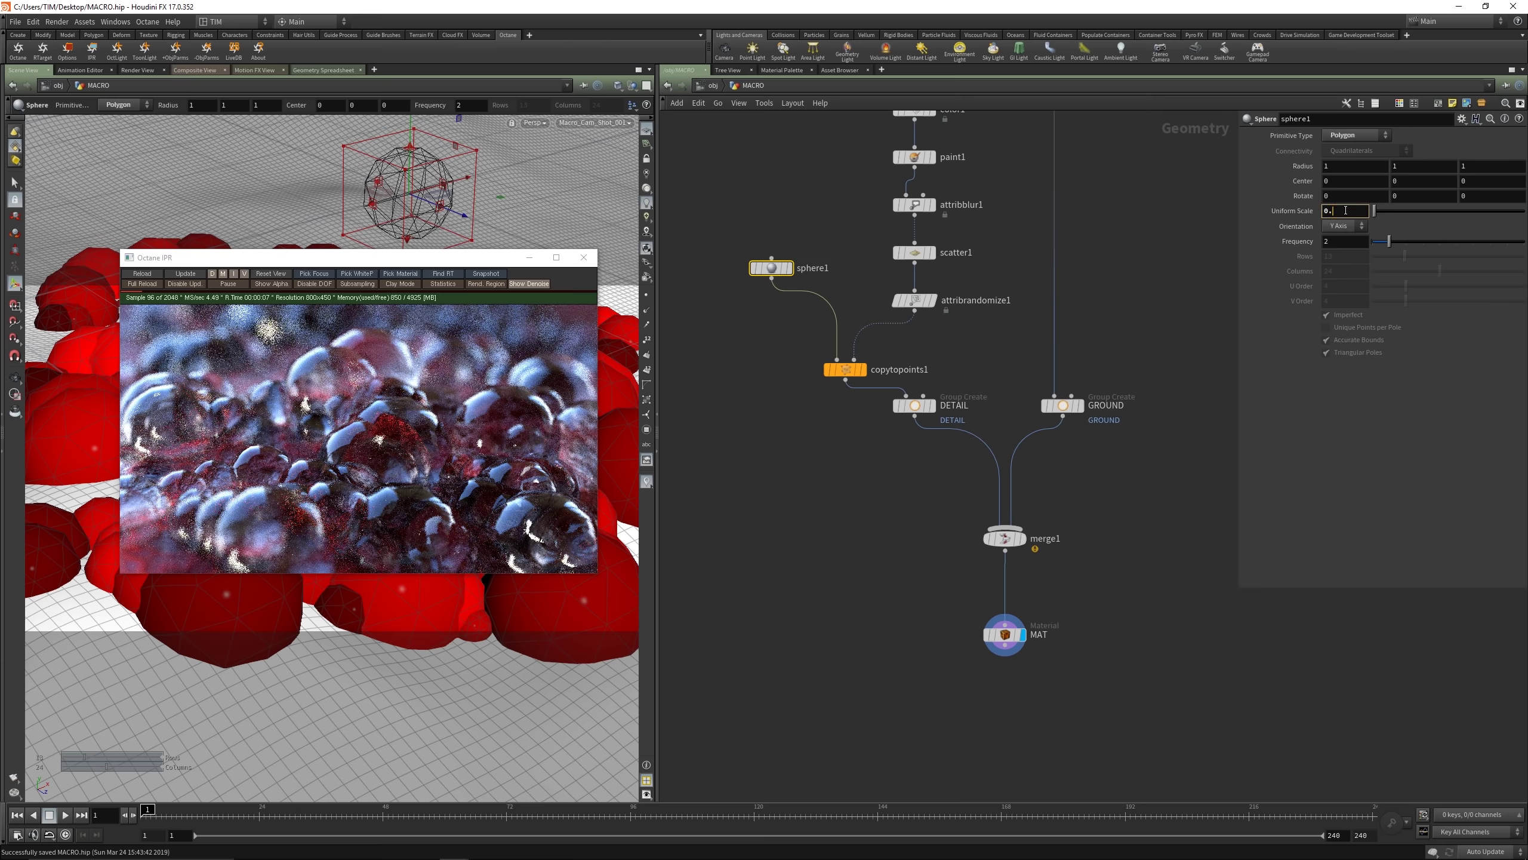
type("05")
key("Return")
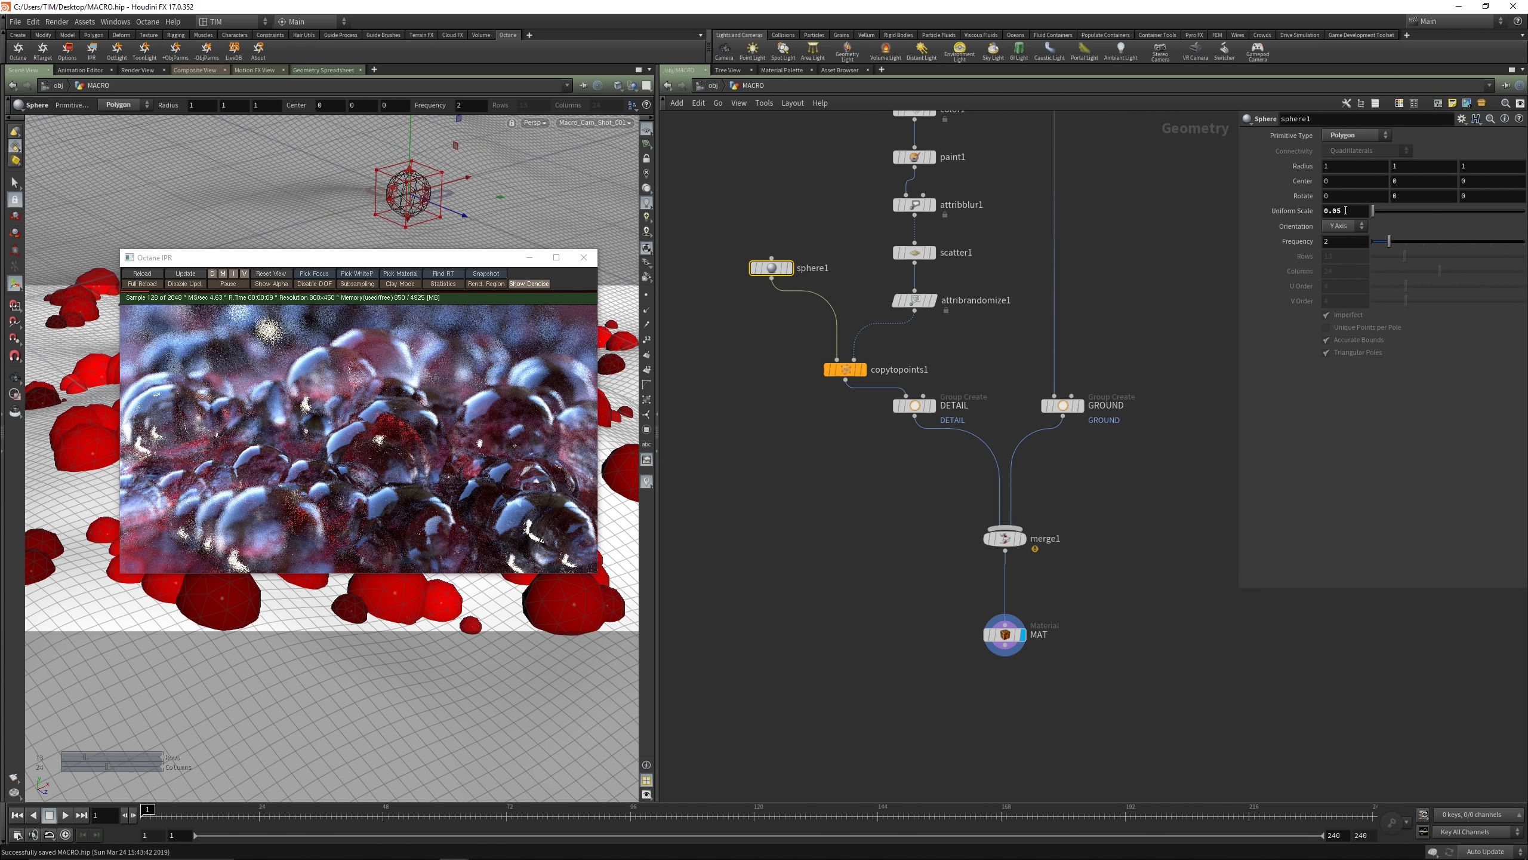
Step: Set sphere1's uniform scale to 0.025 and fully reload the Octane preview render
key("BackSpace")
type("25")
key("Return")
left_click(143, 284)
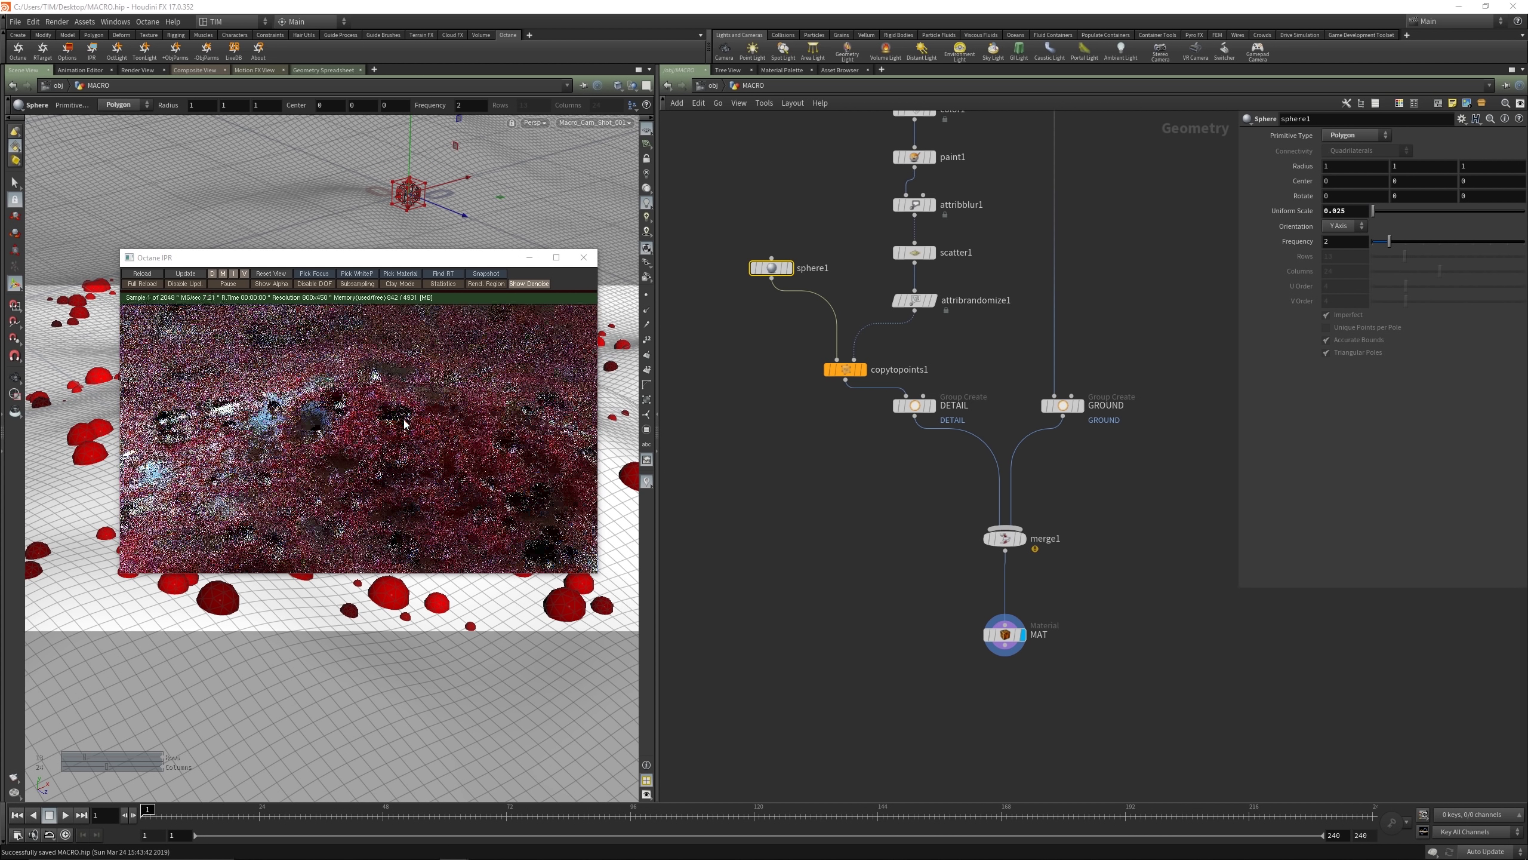
Step: Close the Octane IPR and insert a Subdivide node between copytopoints1 and DETAIL, aligned below copytopoints1
left_click(583, 258)
scroll(749, 411, "up", 3)
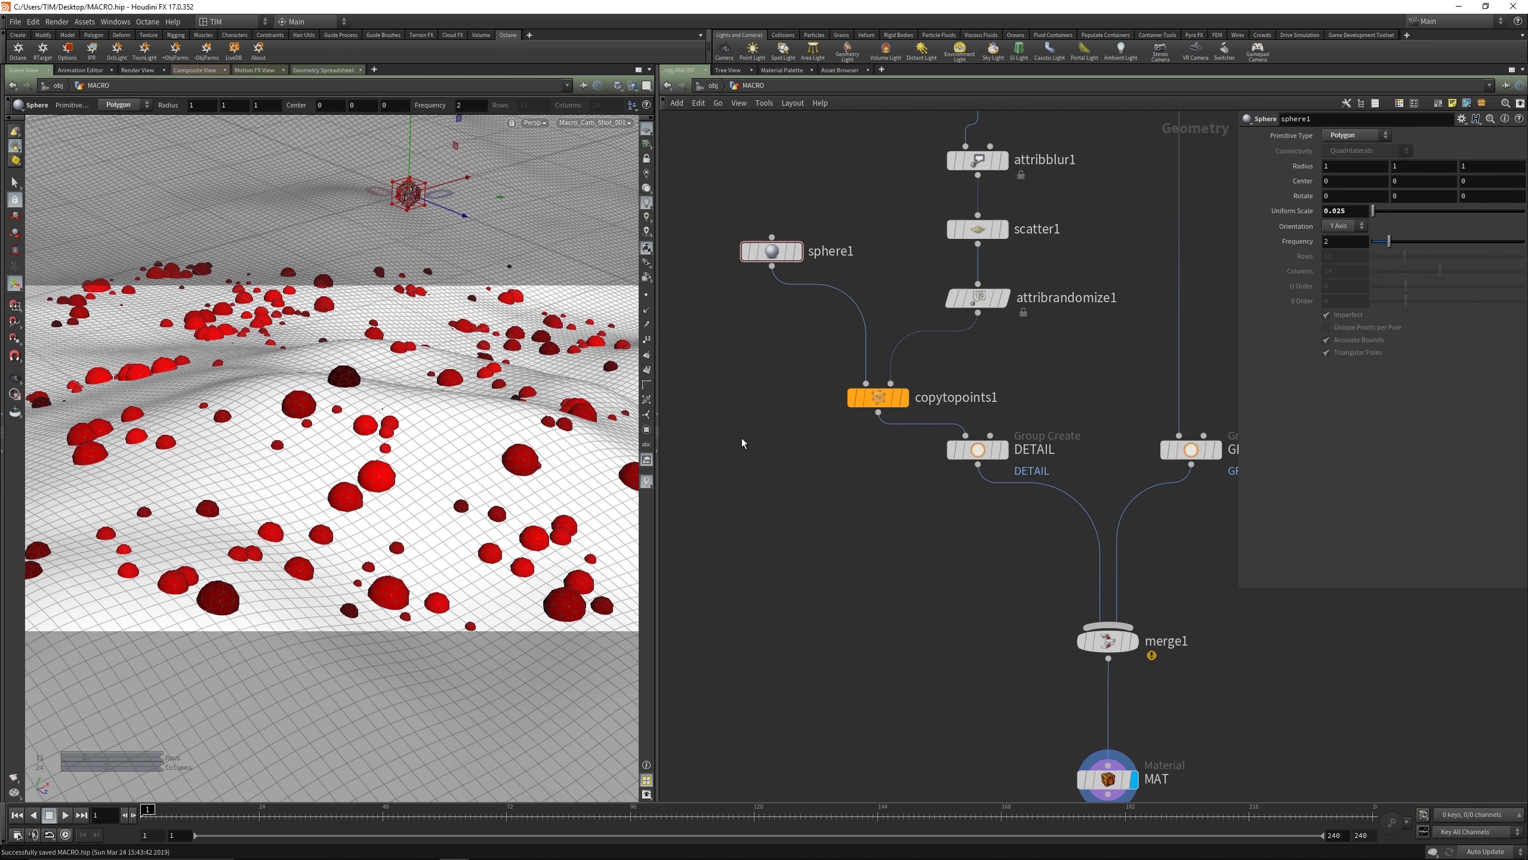
key("Tab")
type("sub")
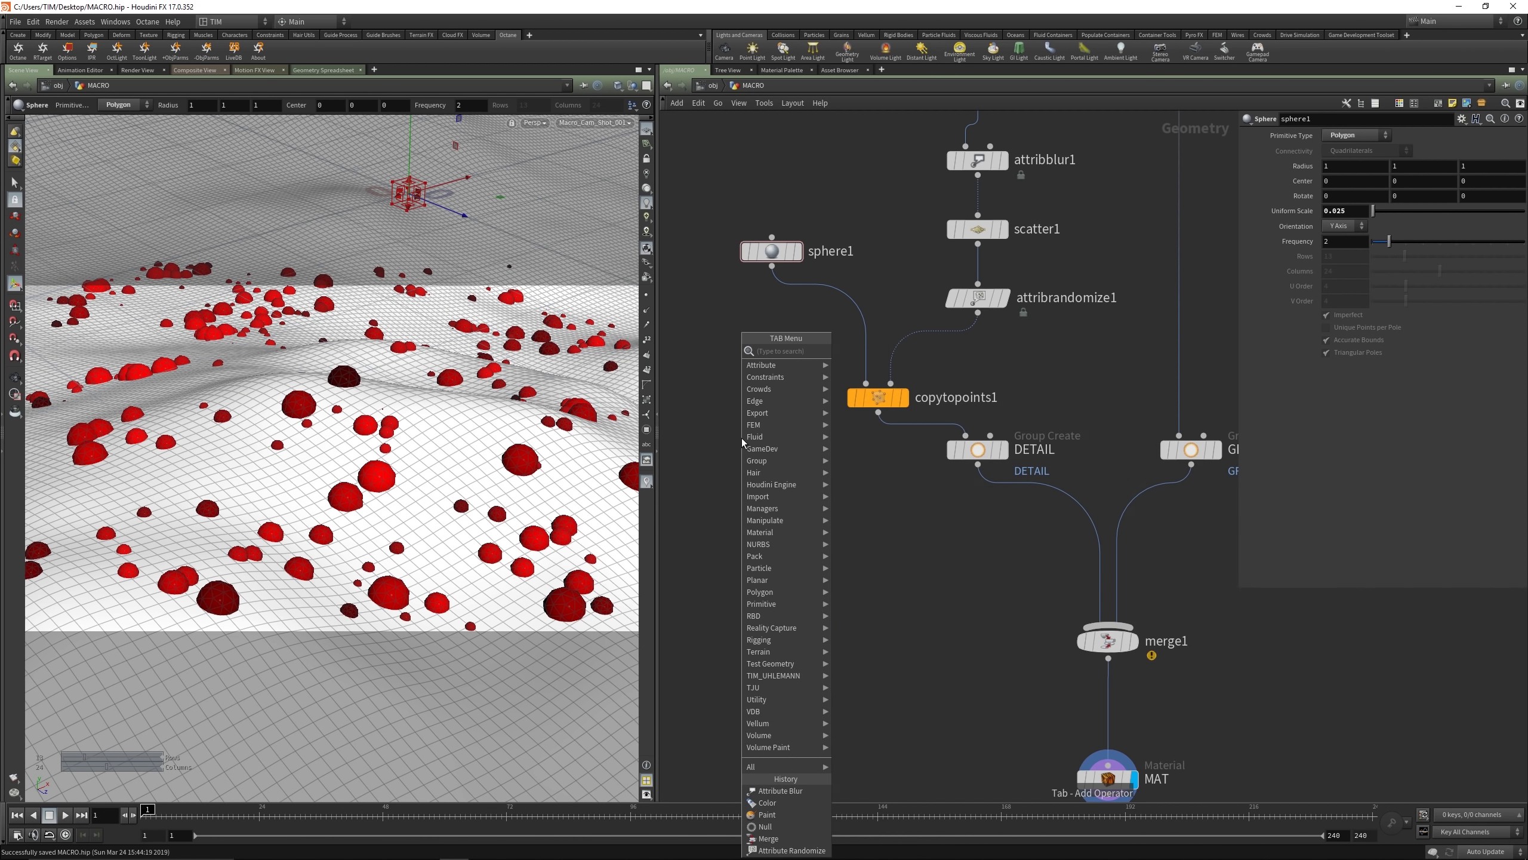
left_click(862, 350)
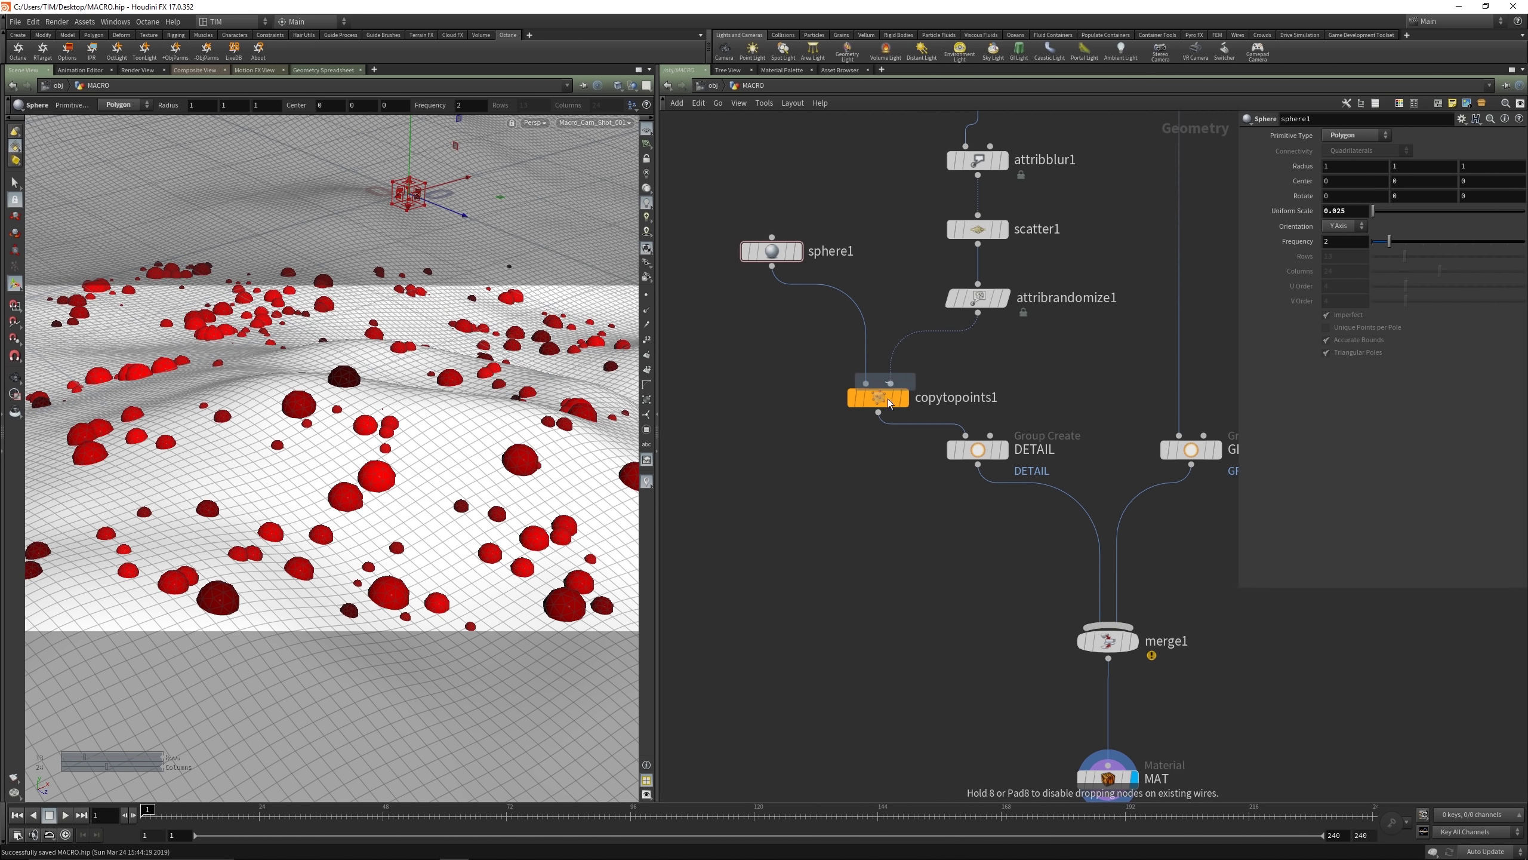
left_click(903, 449)
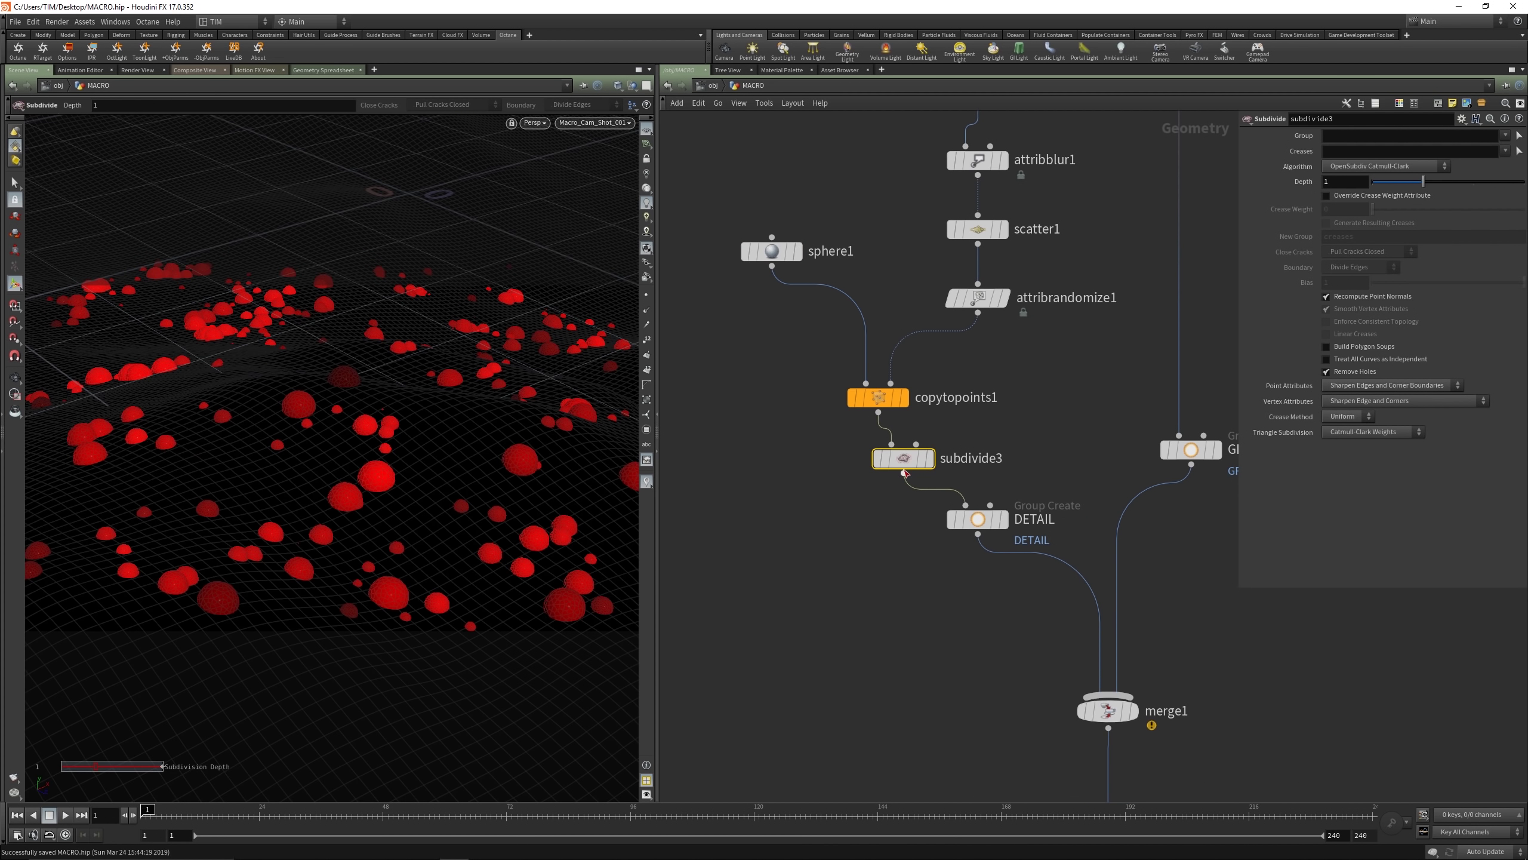
left_click_drag(901, 459, 875, 457)
Step: Save the scene with MAT selected and align the DETAIL group node directly below subdivide3
scroll(878, 535, "down", 3)
middle_click_drag(877, 535, 870, 475)
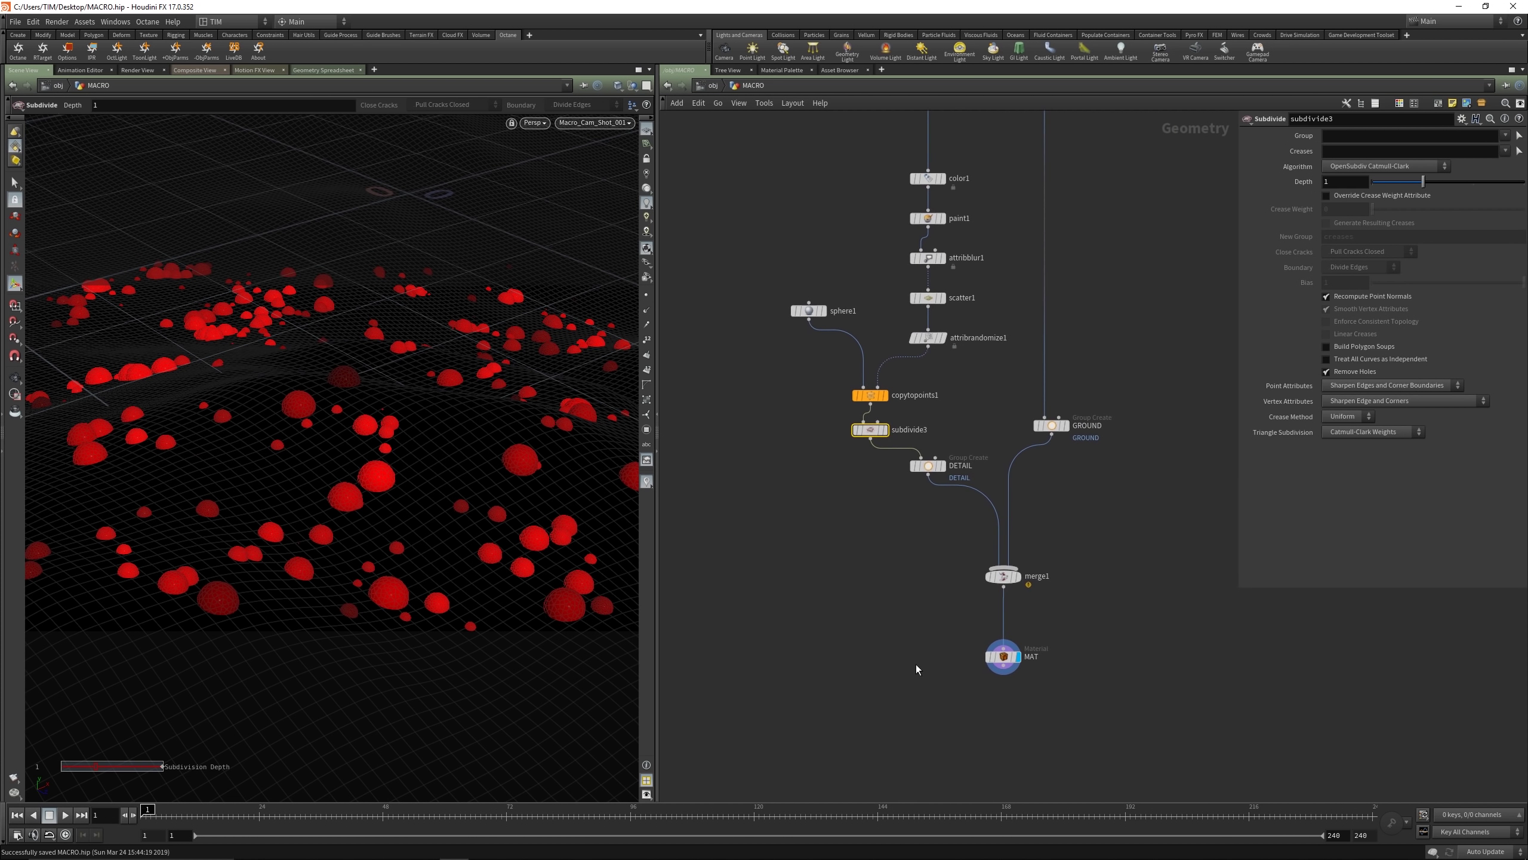
left_click(998, 656)
key("ctrl+s")
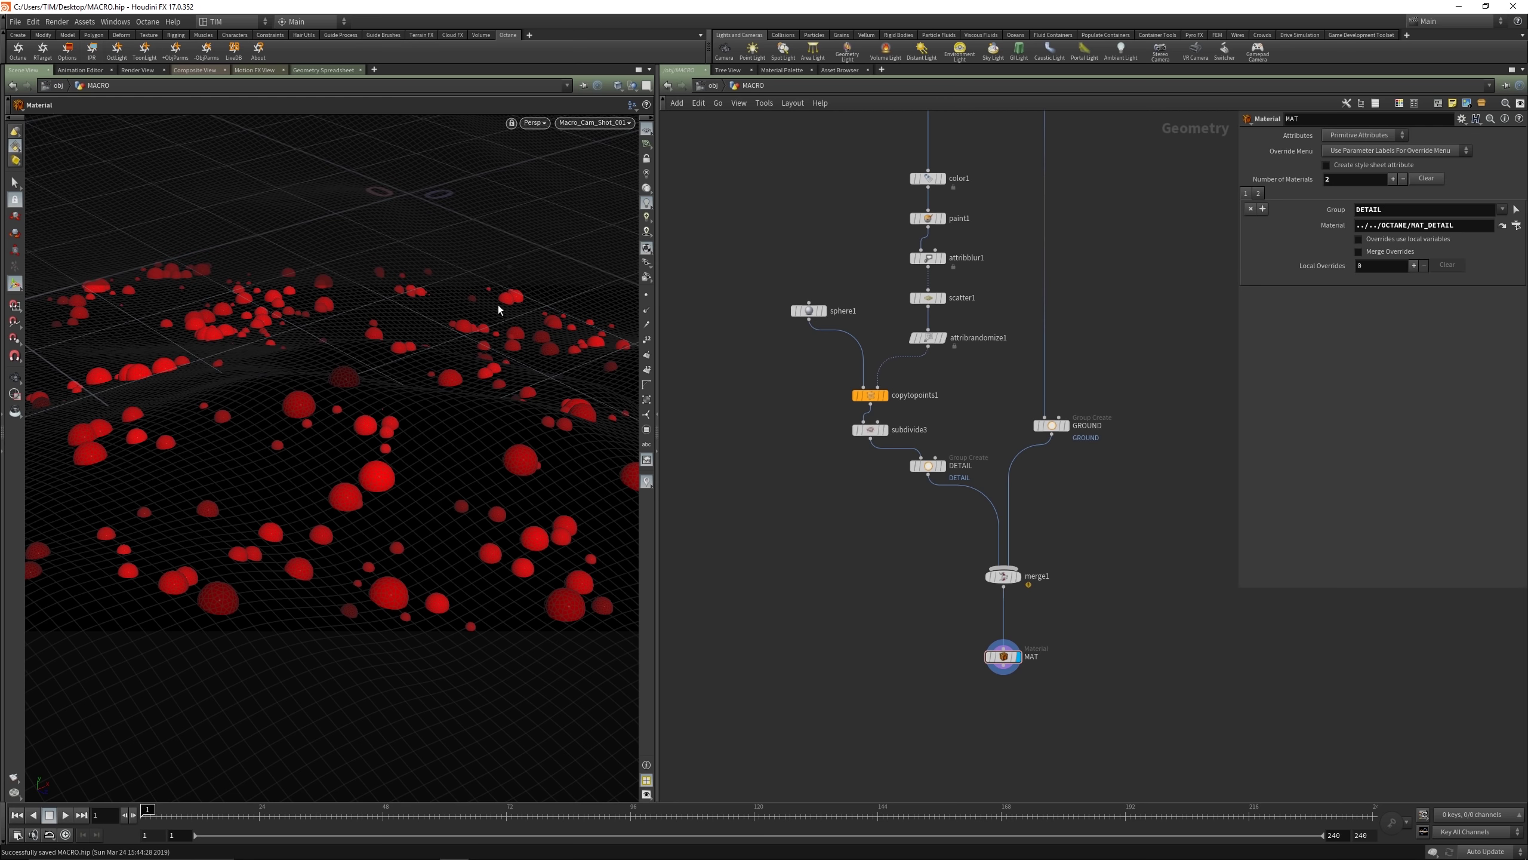
scroll(822, 449, "up", 2)
left_click_drag(949, 467, 891, 478)
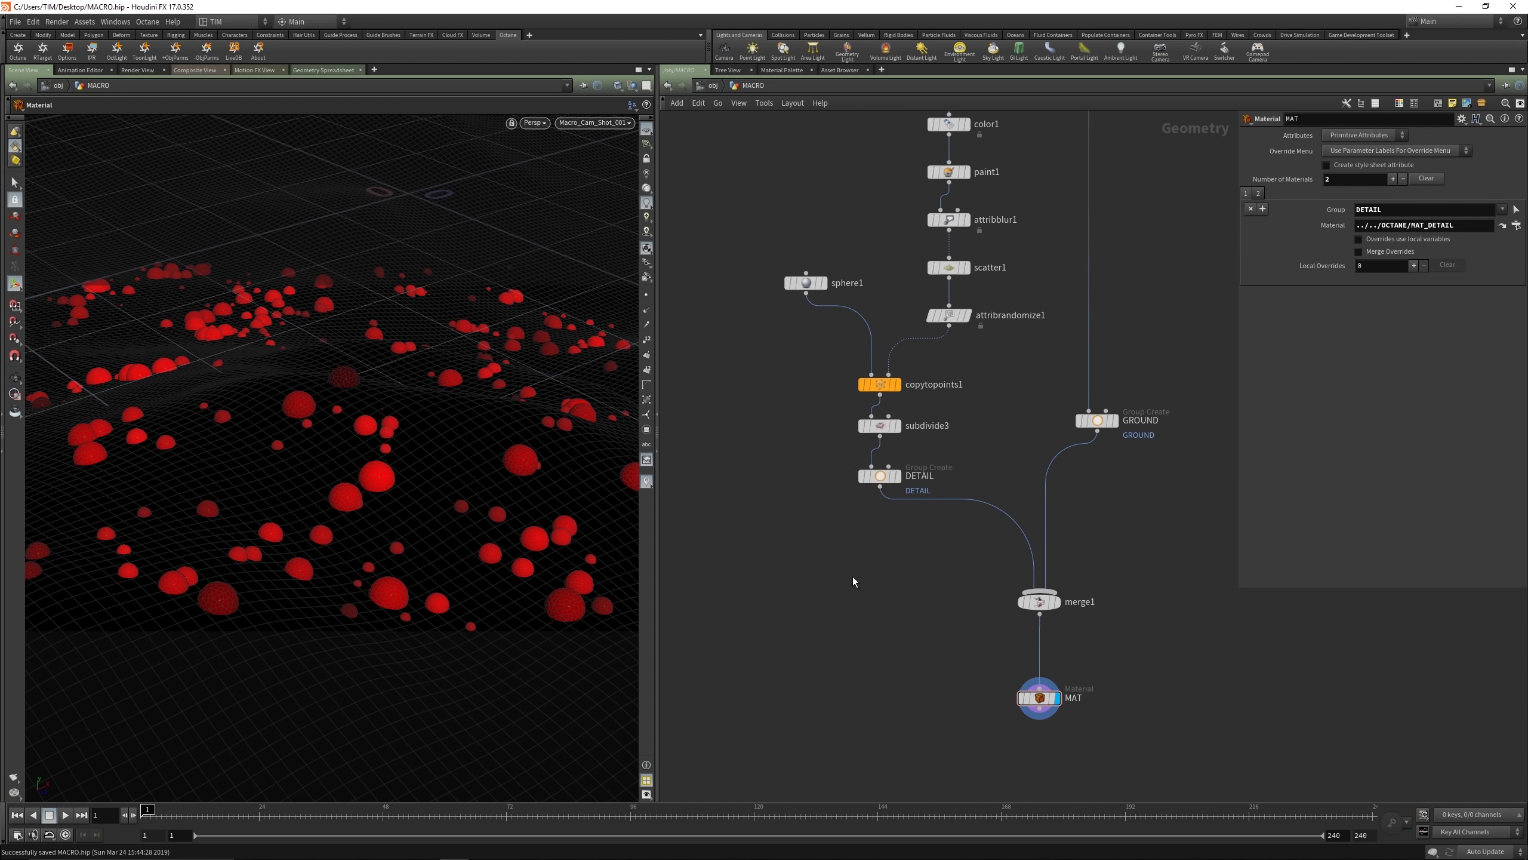
Step: Insert one Color node between DETAIL and merge1 and another between GROUND and merge1
key("Tab")
type("col")
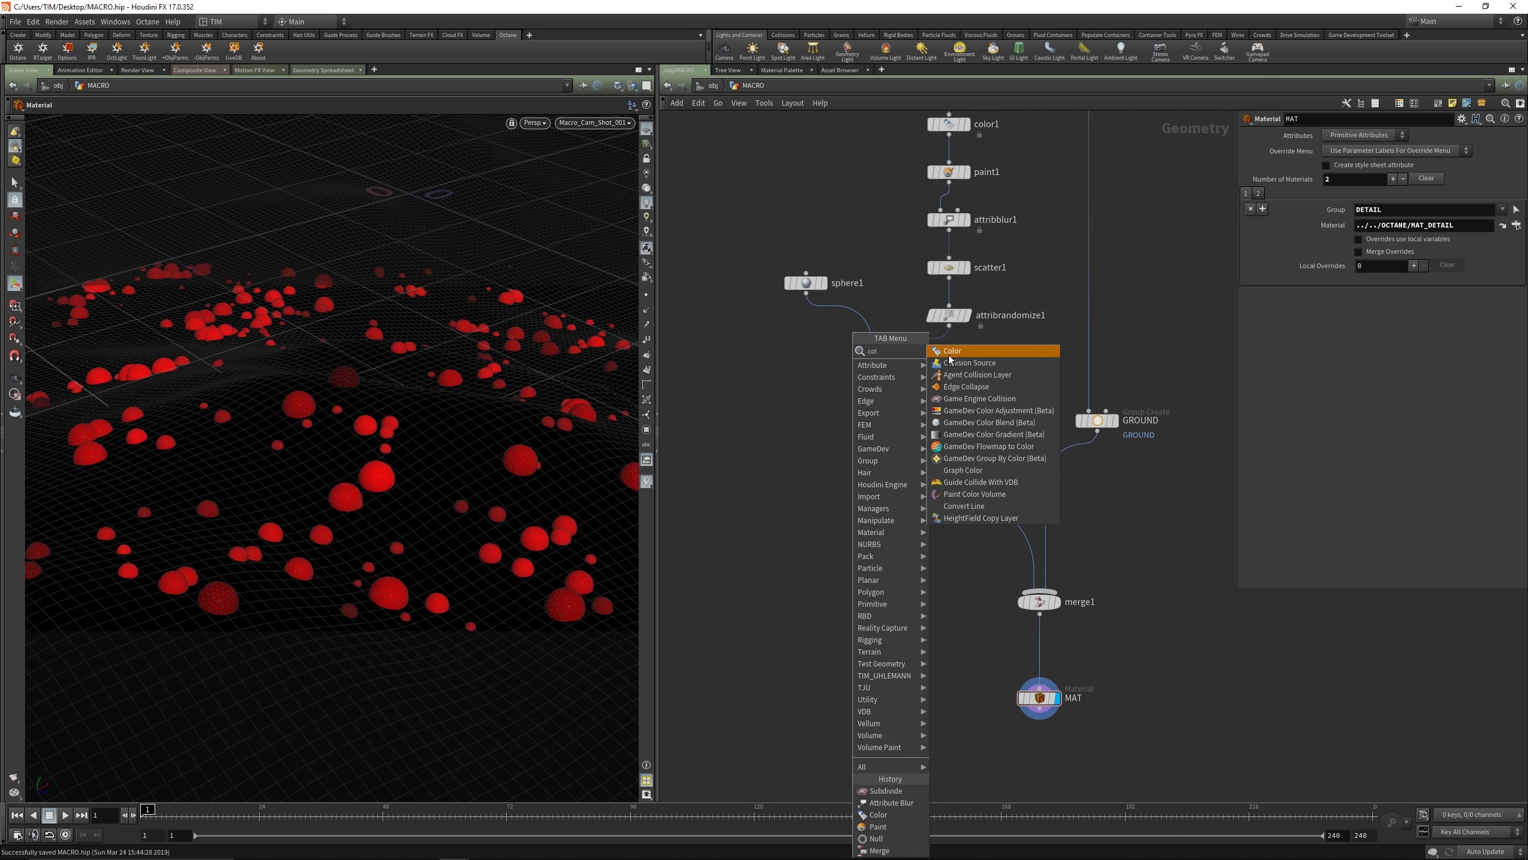
key("Return")
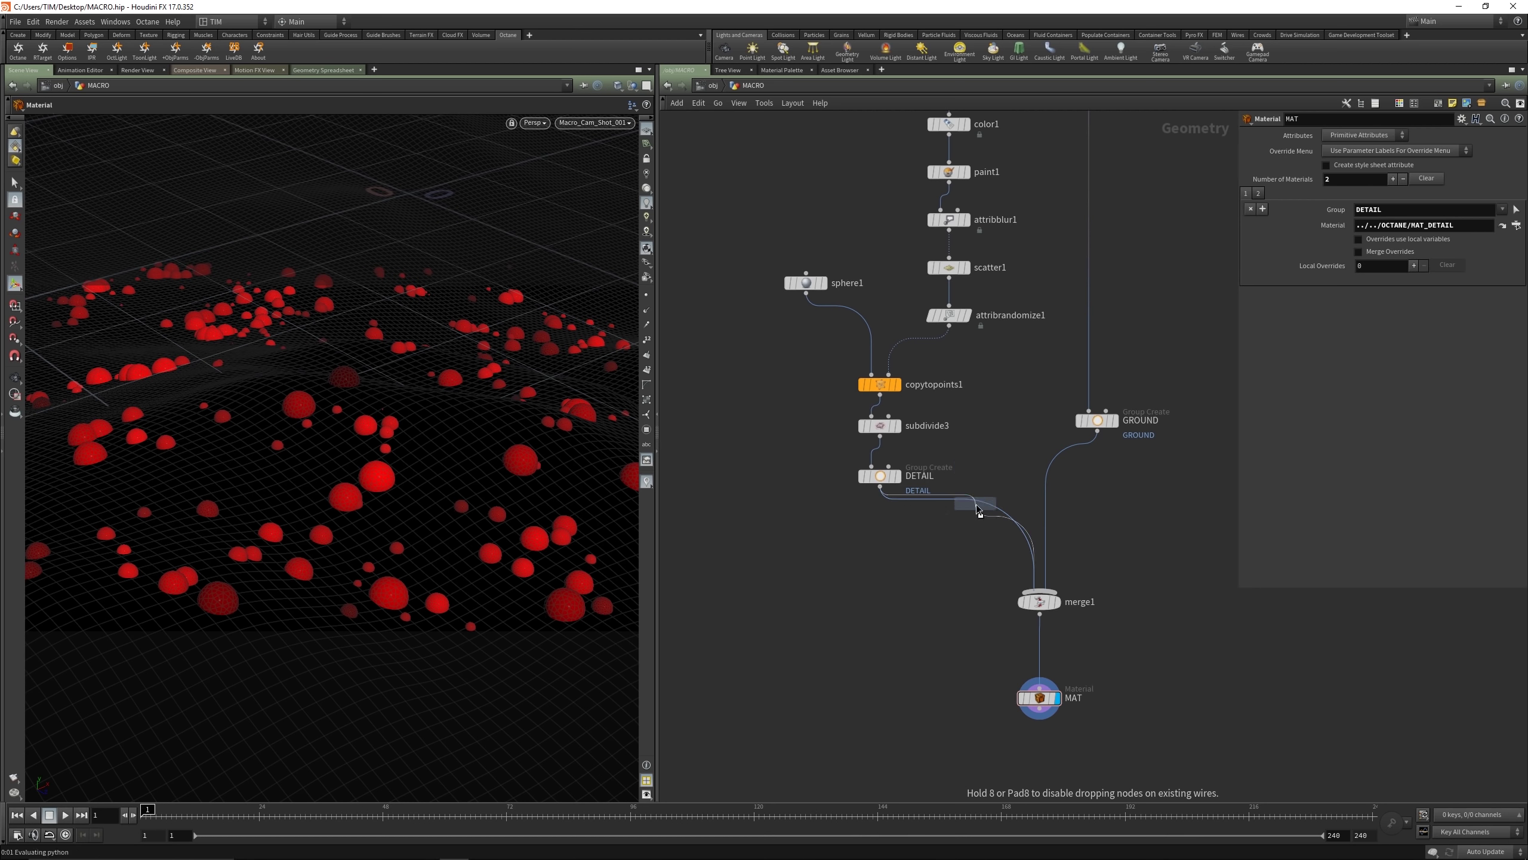
left_click(976, 511)
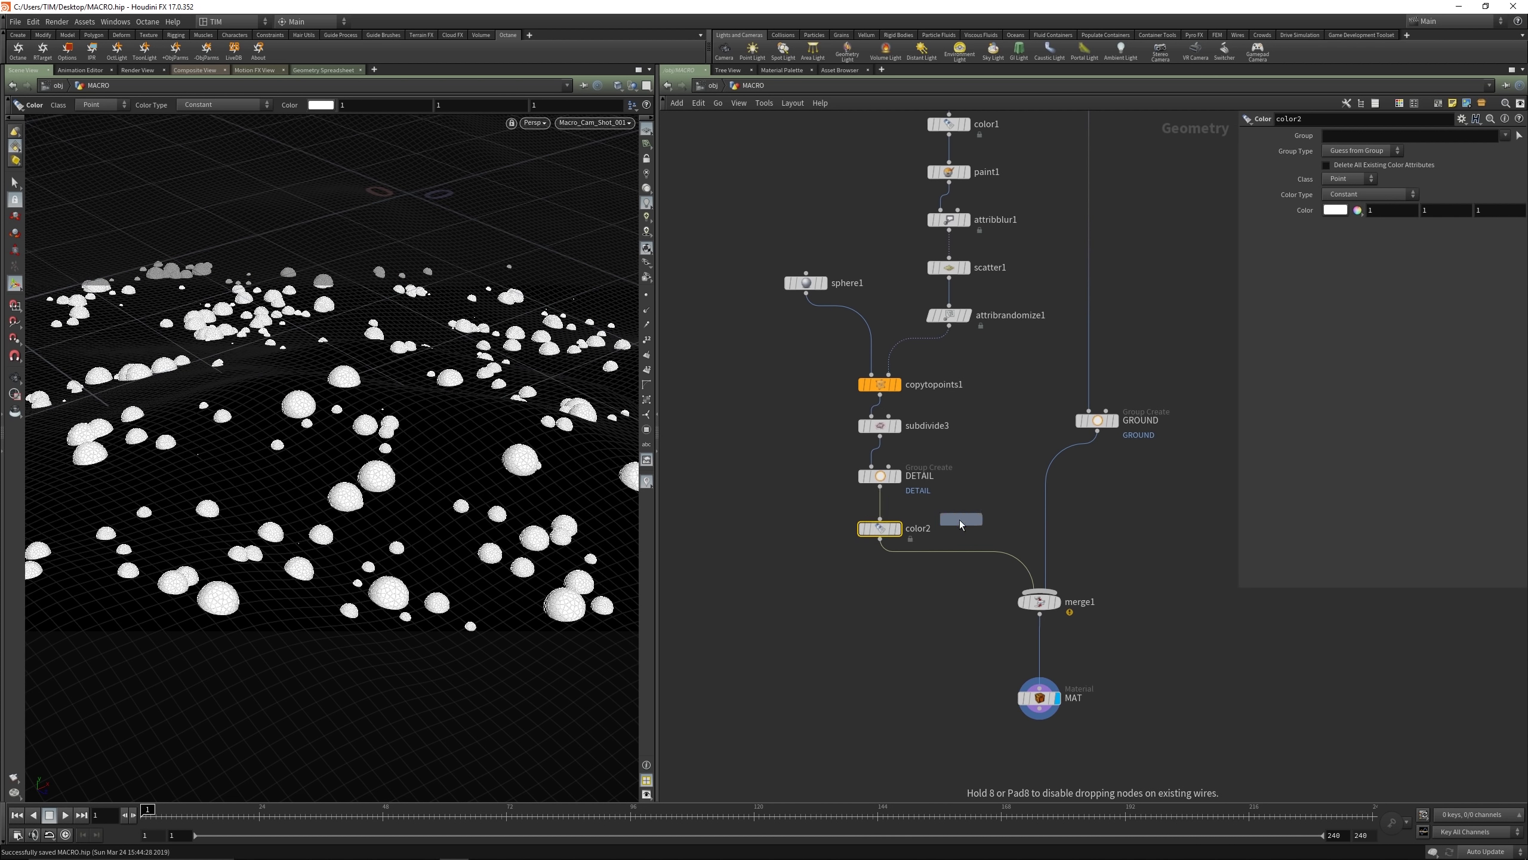
left_click(1047, 517)
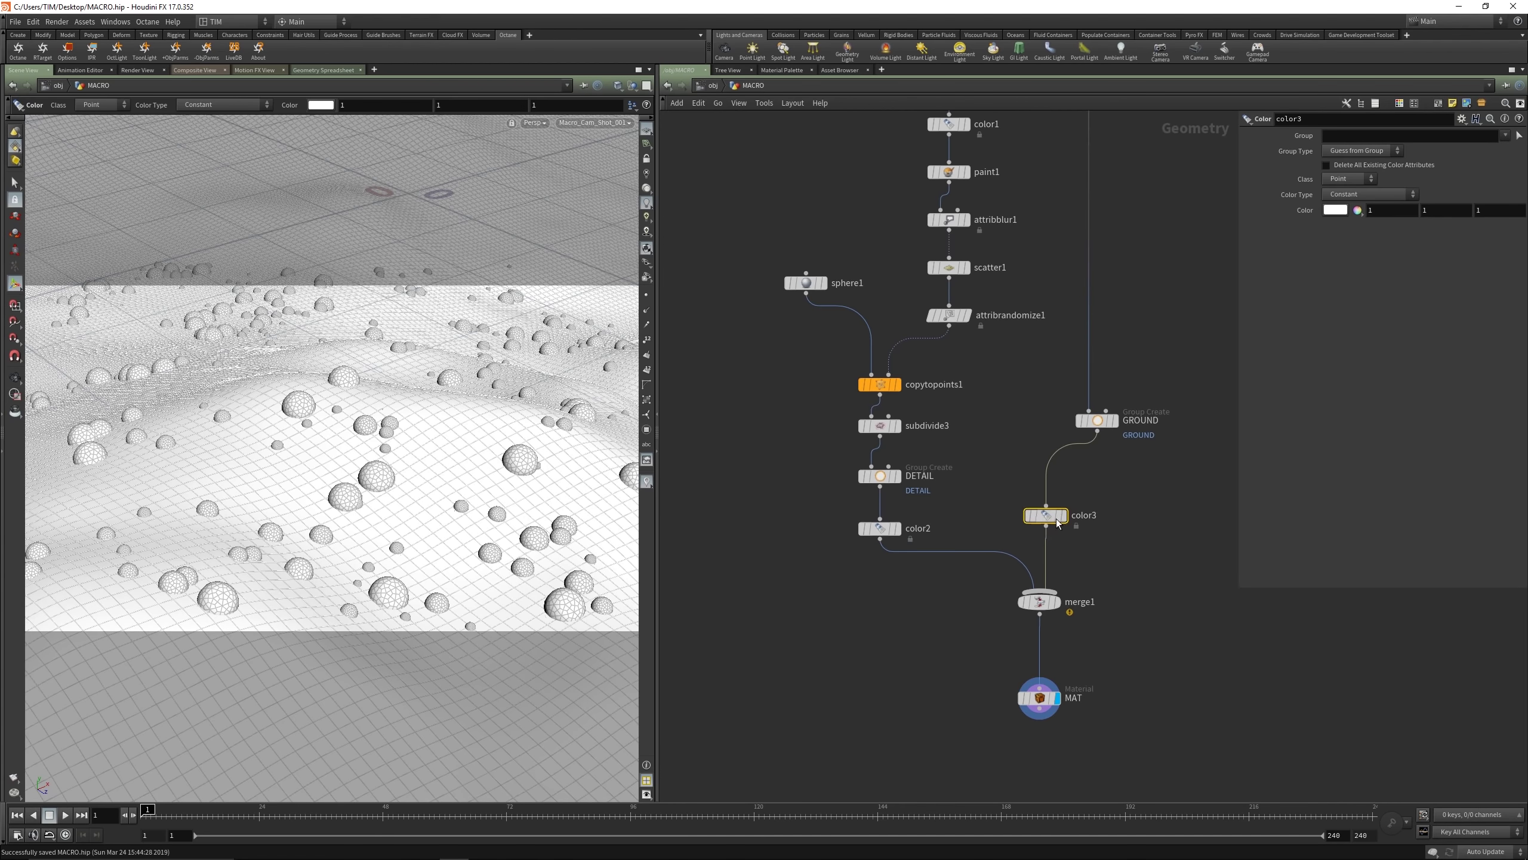
Step: Align color3 below GROUND and start the Octane IPR in an enlarged window at the object level
left_click_drag(1059, 523, 1105, 526)
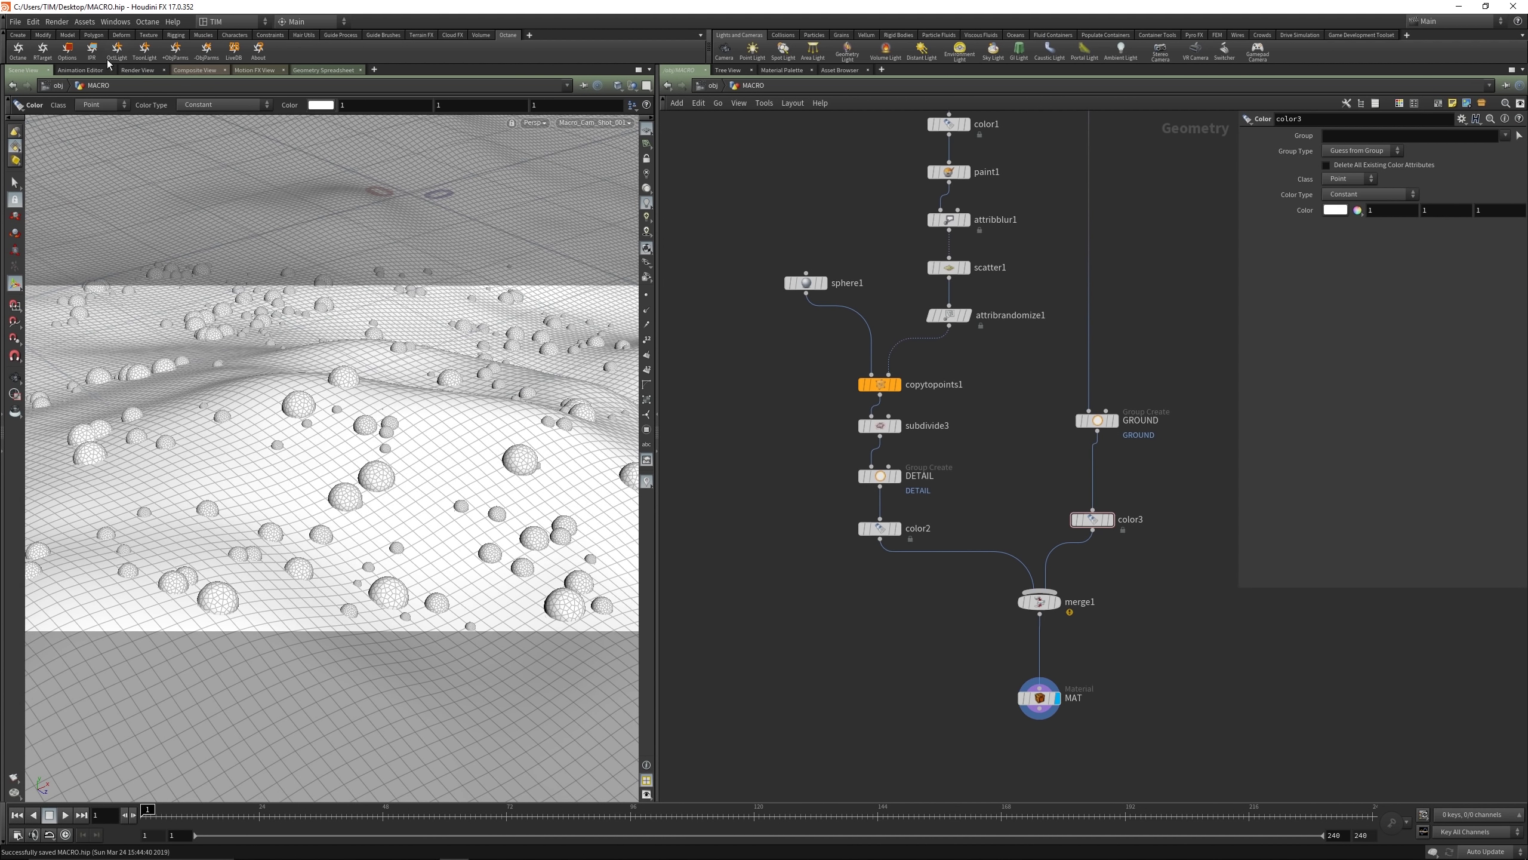
left_click(92, 51)
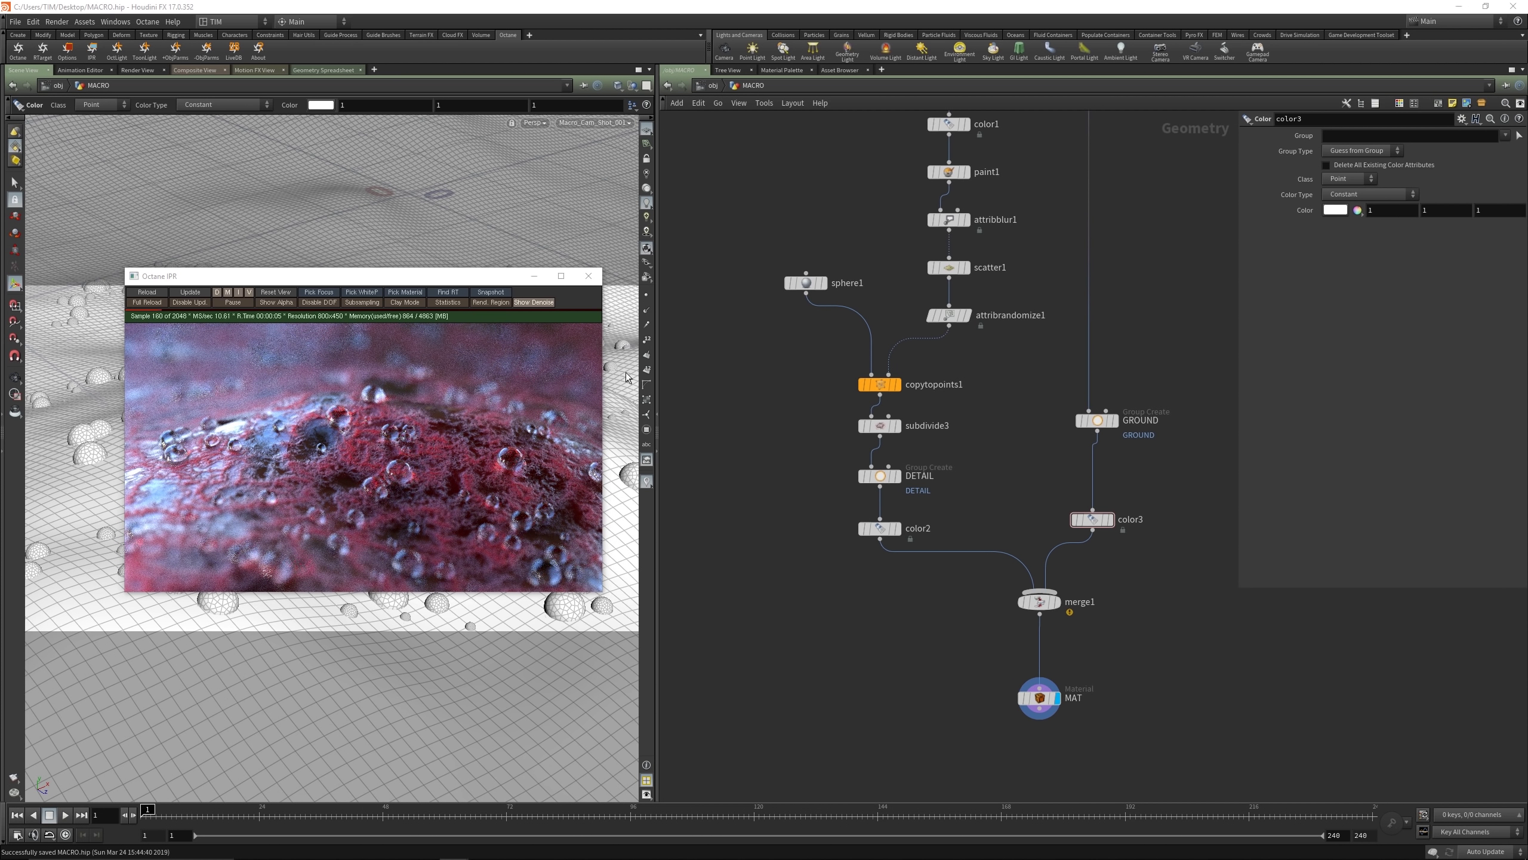
key("u")
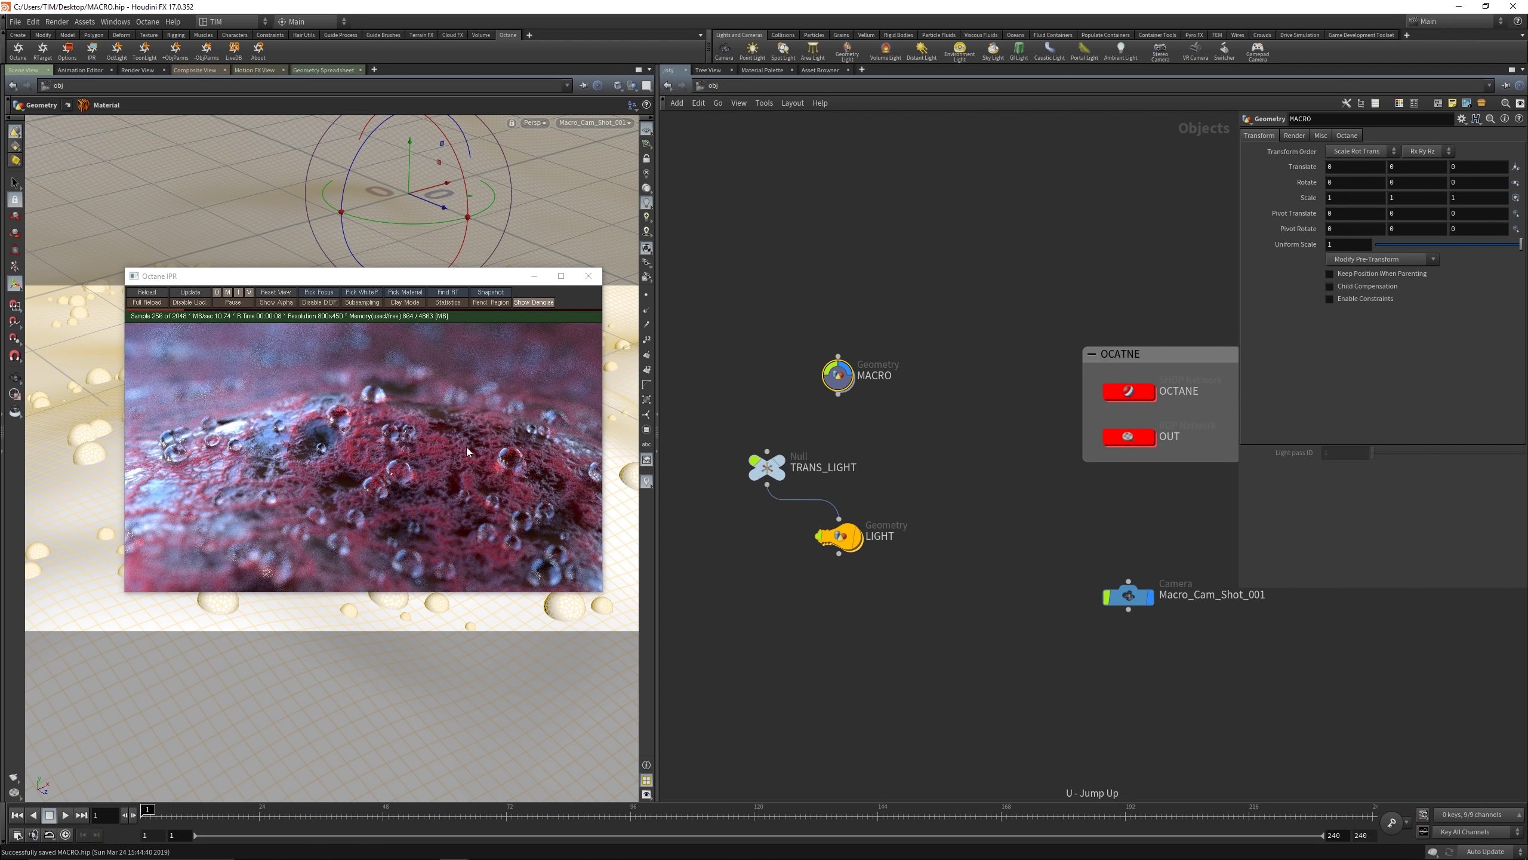
left_click_drag(389, 276, 408, 121)
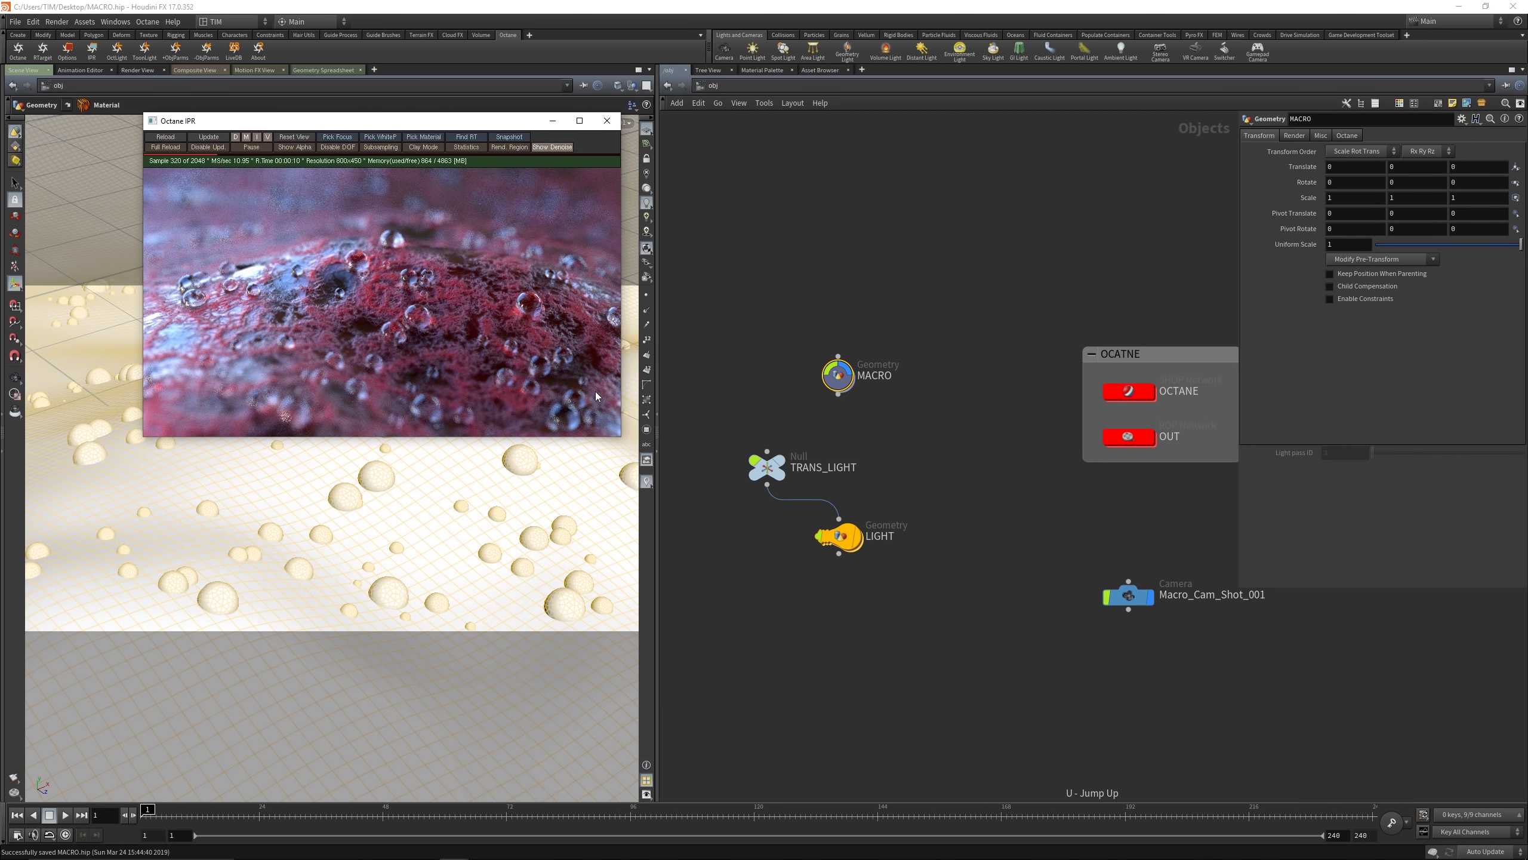
left_click_drag(620, 440, 884, 673)
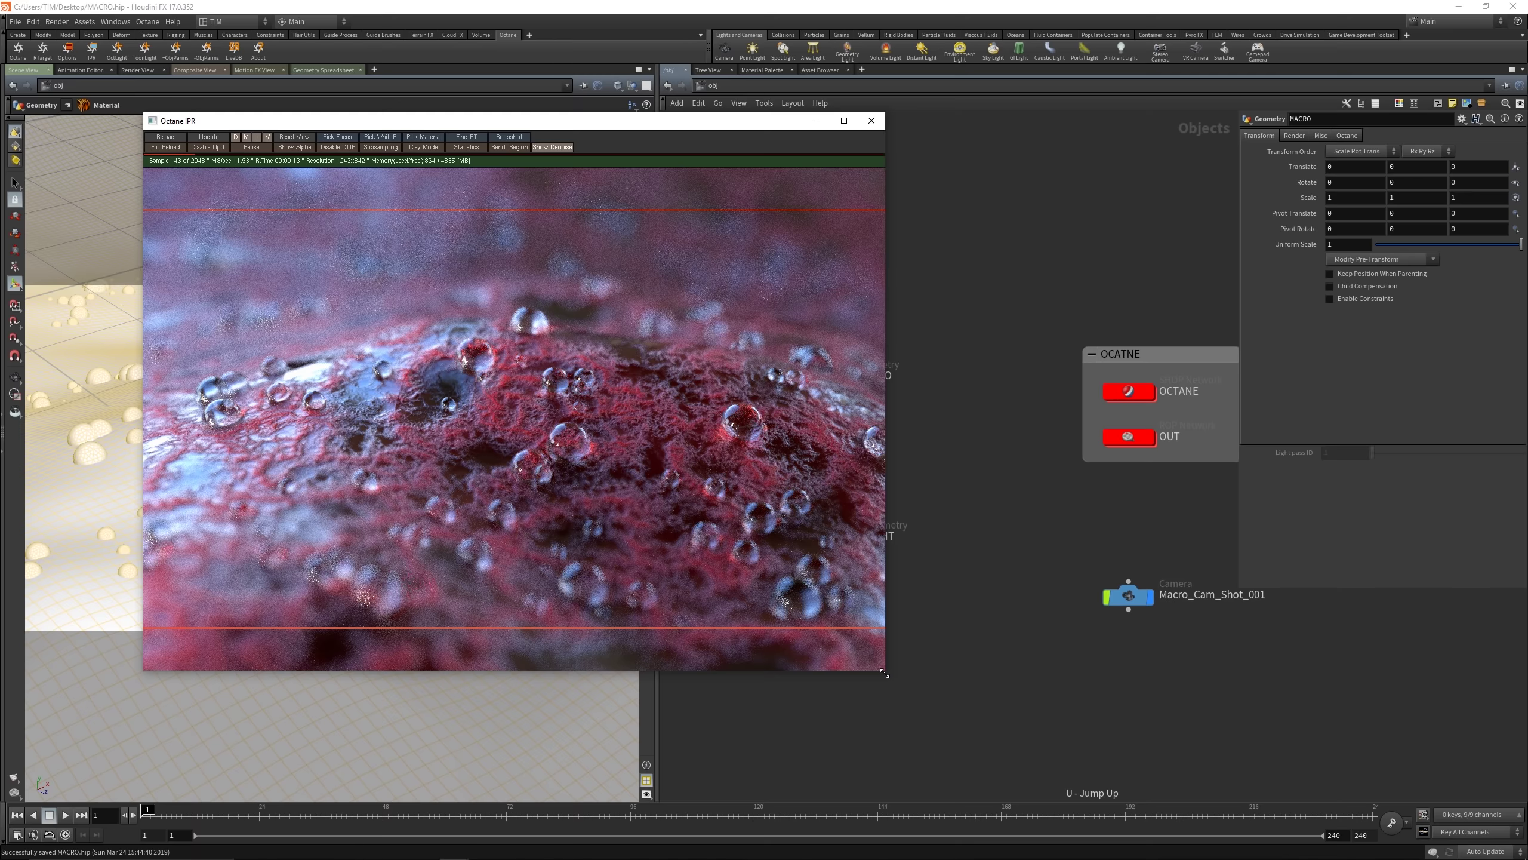
Step: Open the MAT_DETAIL material inside the OCTANE shader network, keeping the render preview open
left_click(1097, 447)
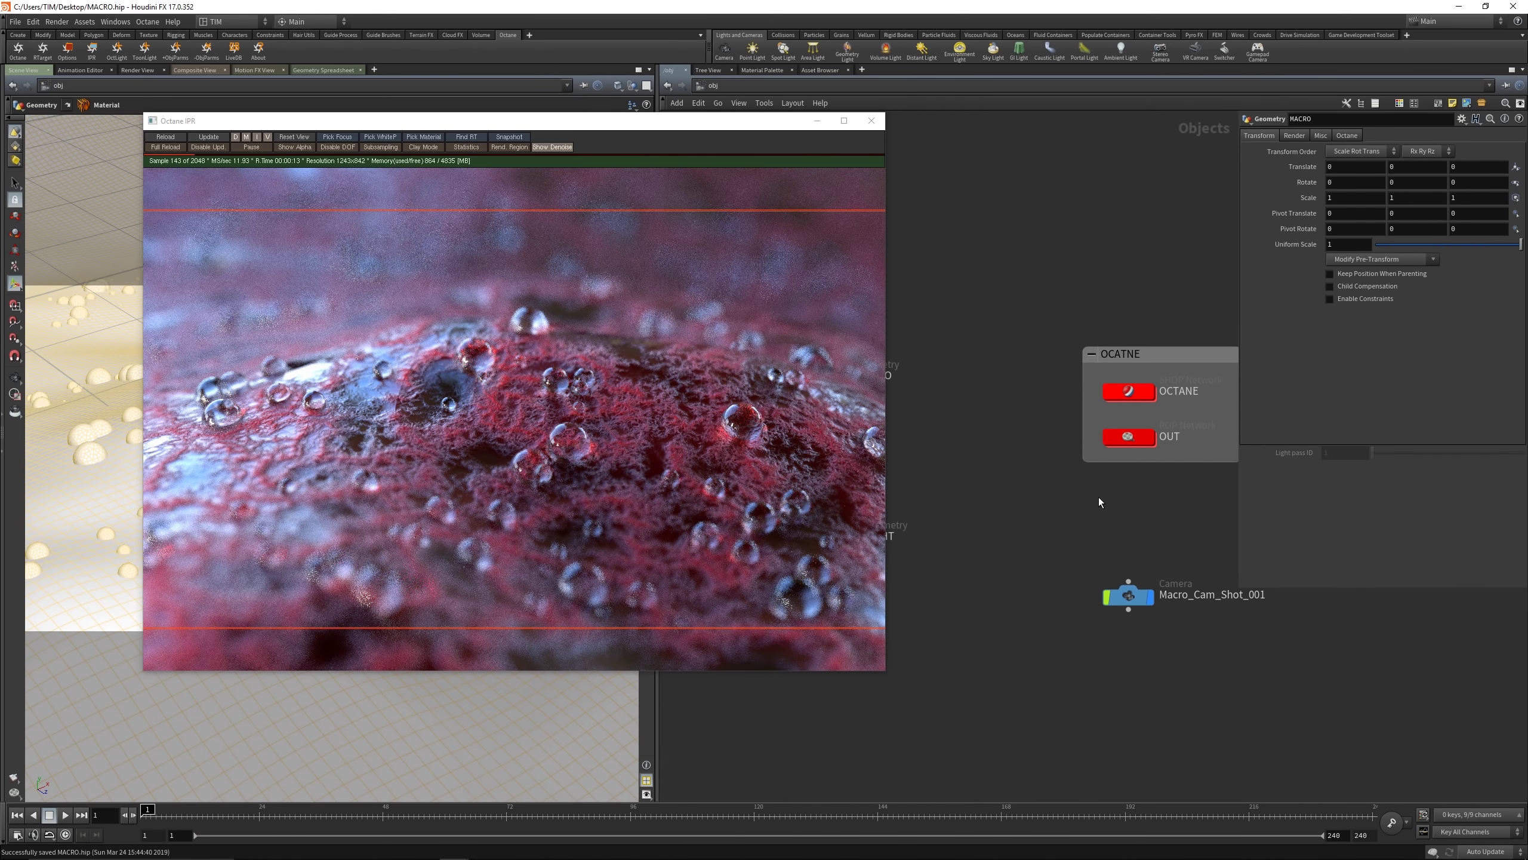
left_click(706, 87)
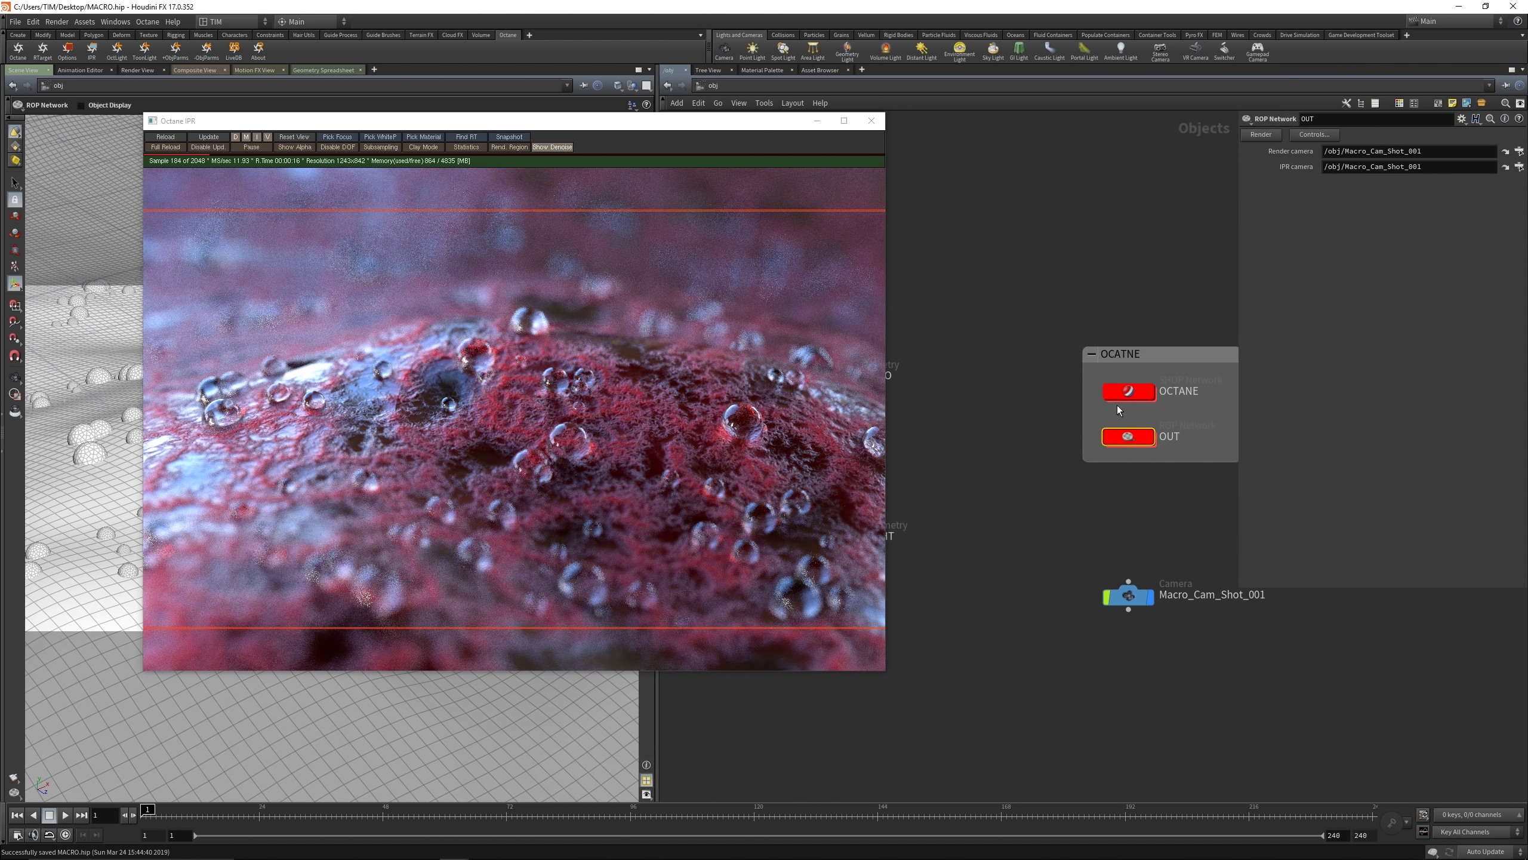
double_click(1125, 401)
left_click_drag(480, 113, 485, 157)
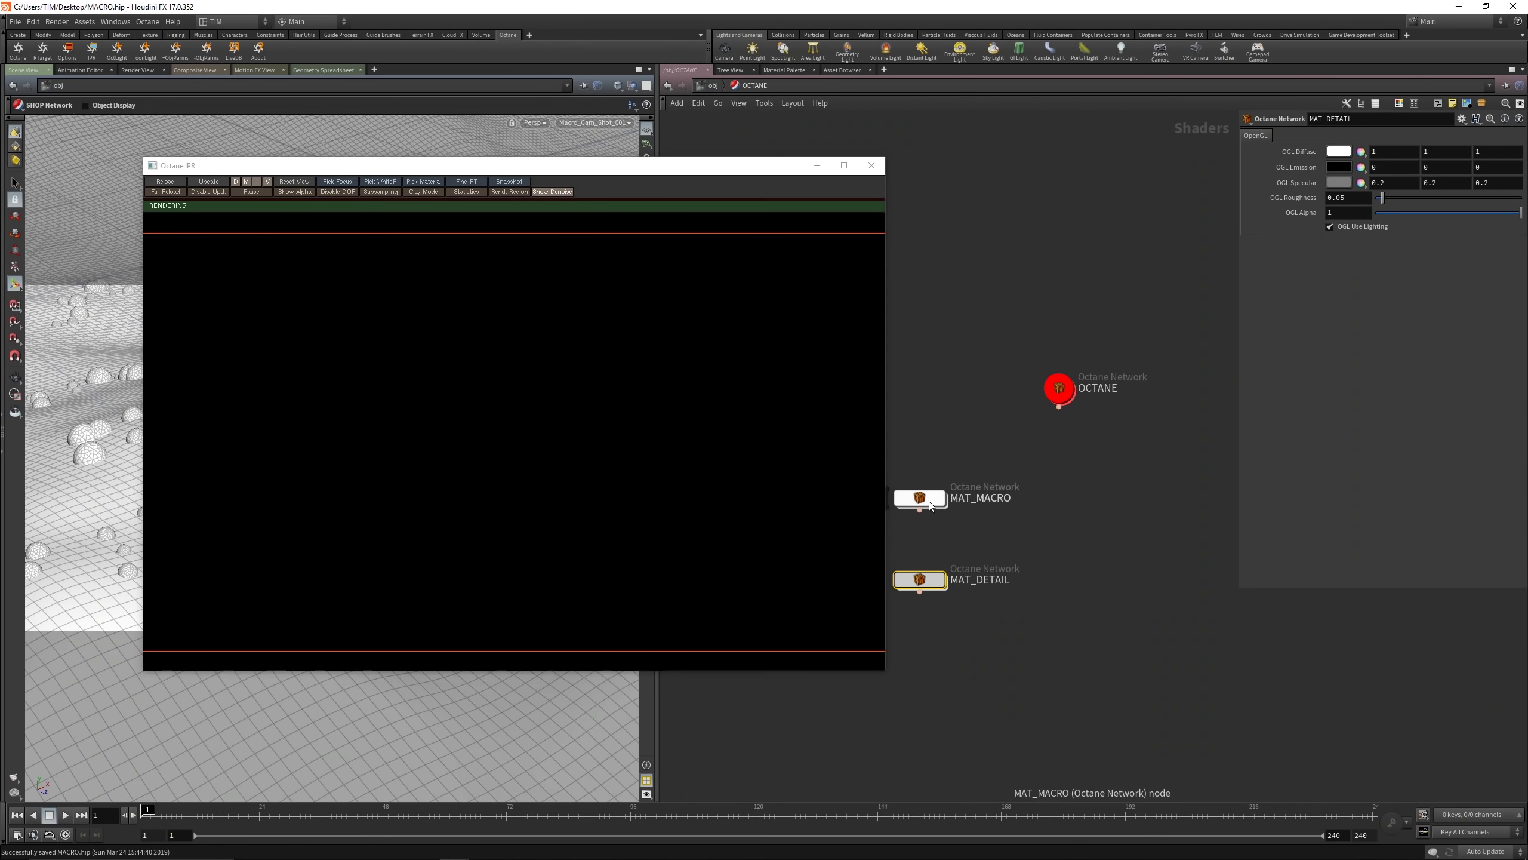
double_click(932, 583)
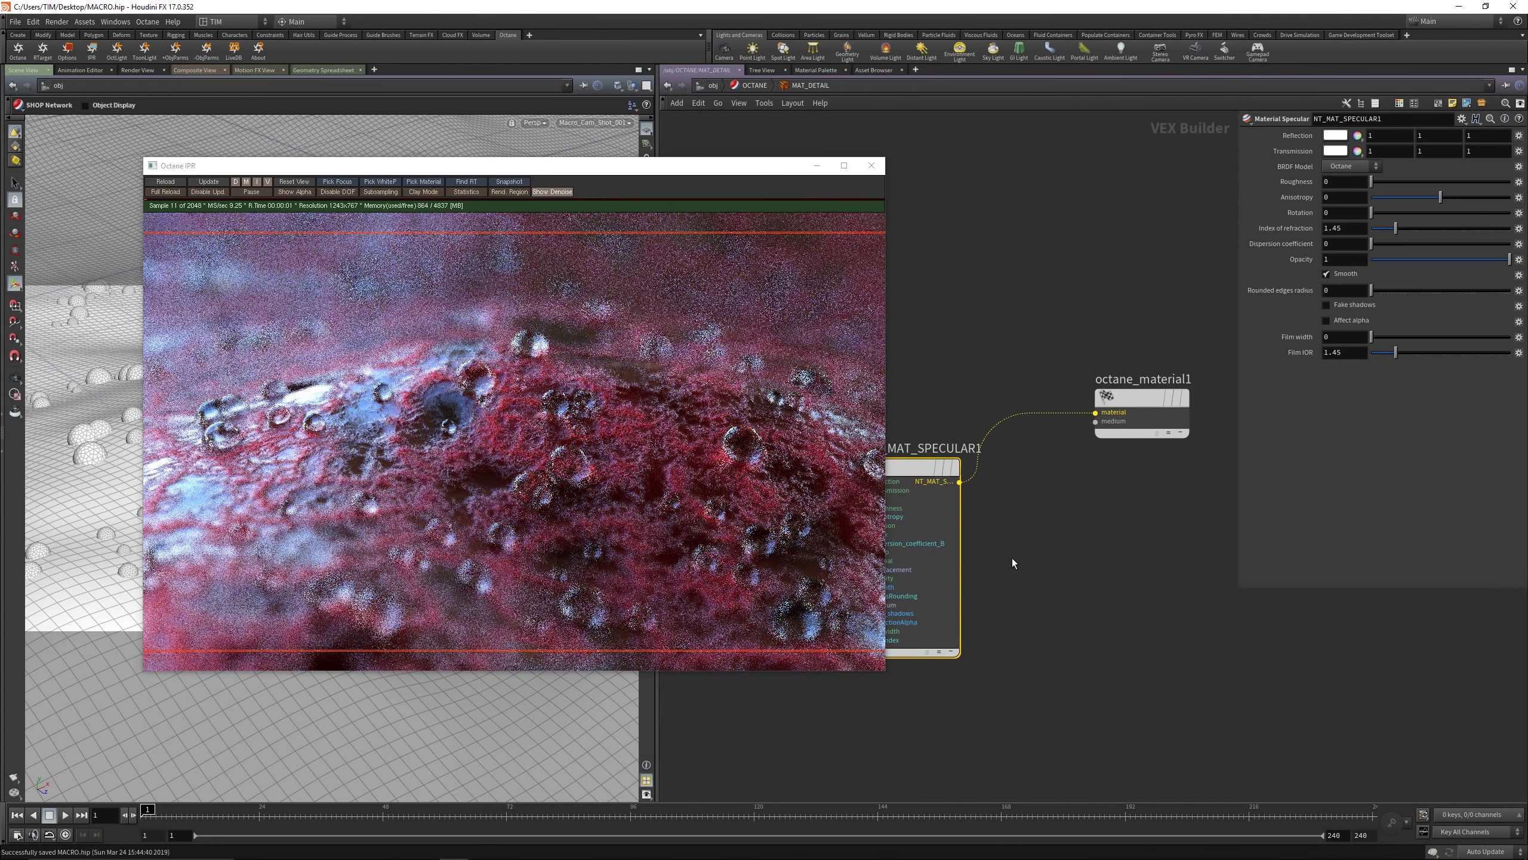
Step: Try an index of refraction of 2.418 on NT_MAT_SPECULAR1
left_click(1347, 228)
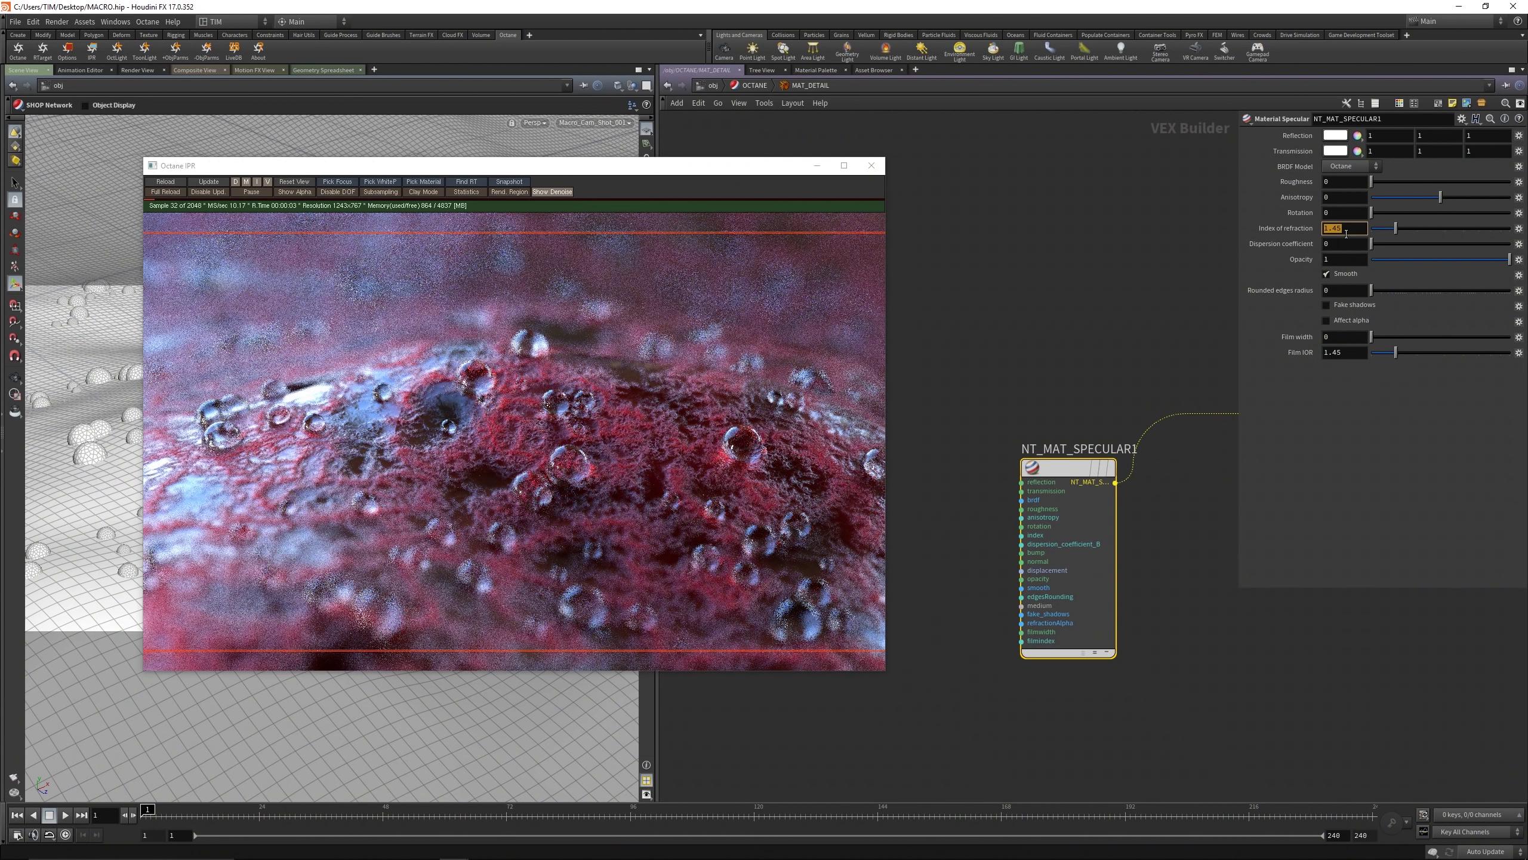
type("2.418")
key("Return")
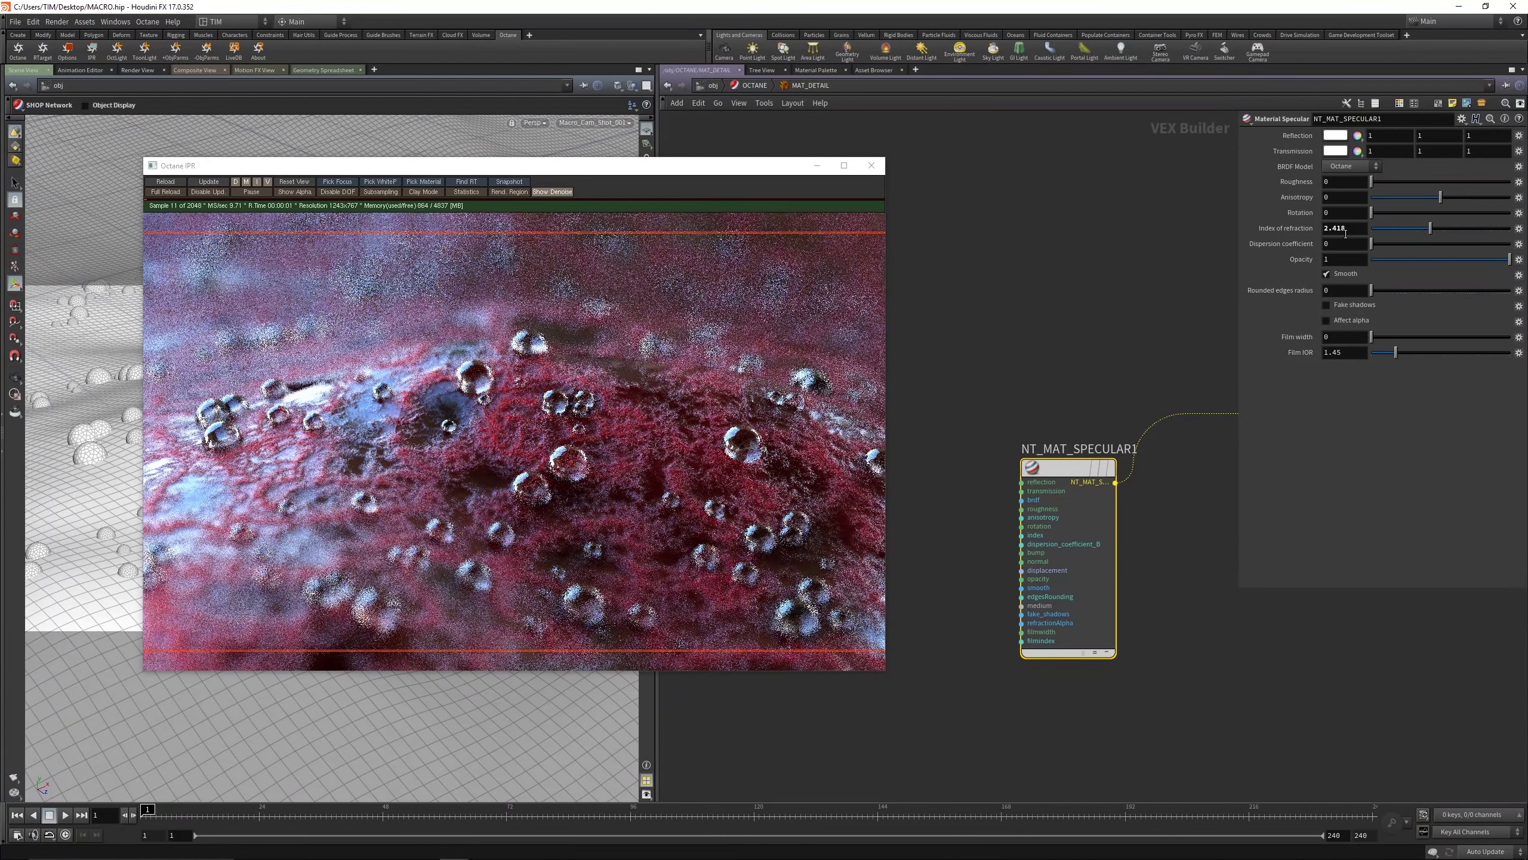
Step: Set the index of refraction of NT_MAT_SPECULAR1 to 1.5
left_click(1346, 229)
type("1.5")
key("Return")
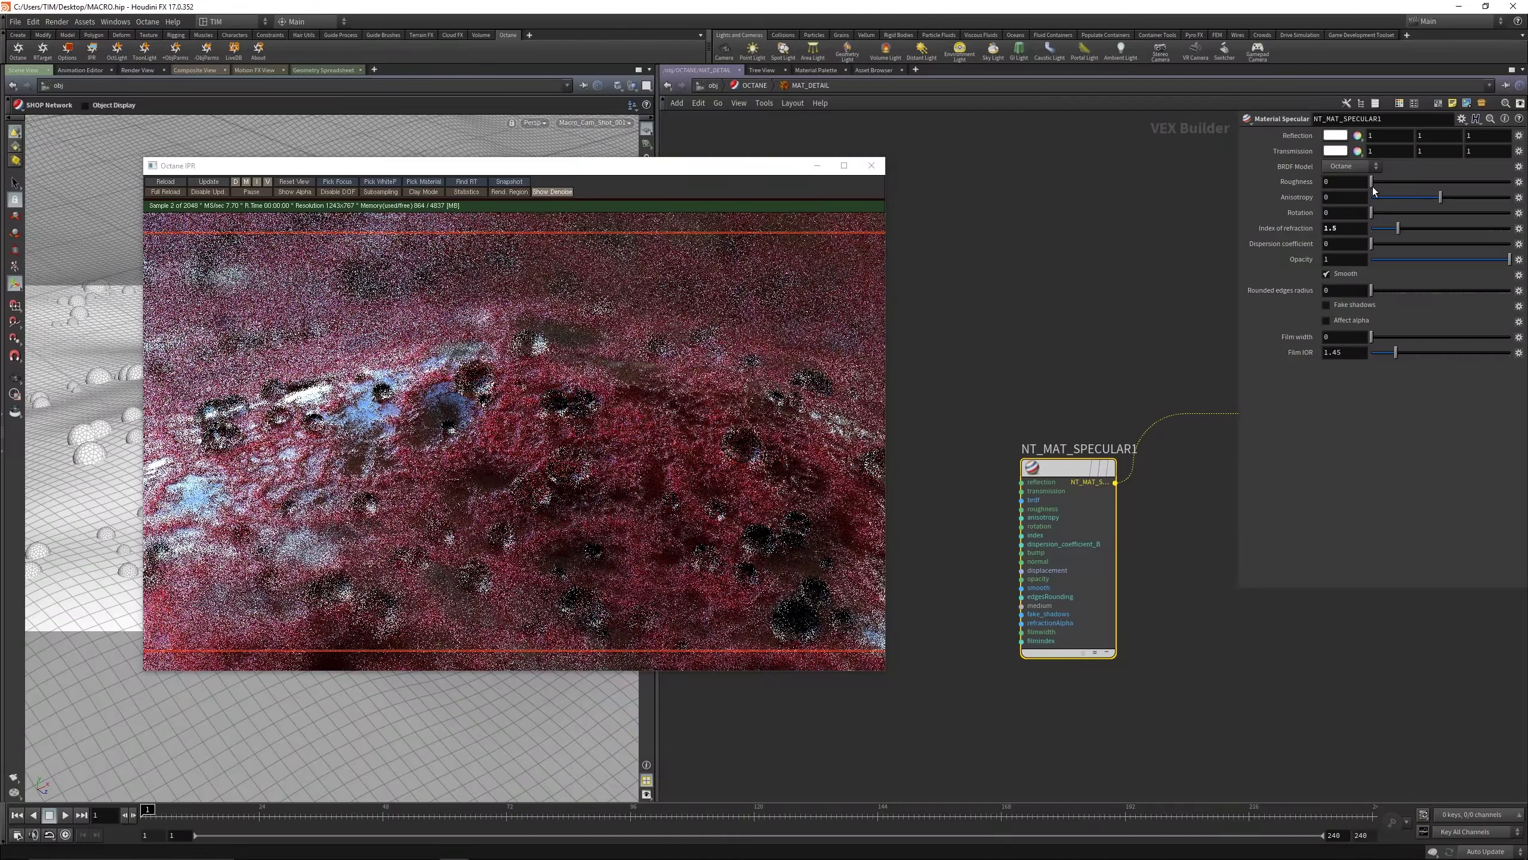
Step: Add a Material Universal node to MAT_DETAIL and connect it to the material input of octane_material1
middle_click_drag(1115, 197, 1058, 279)
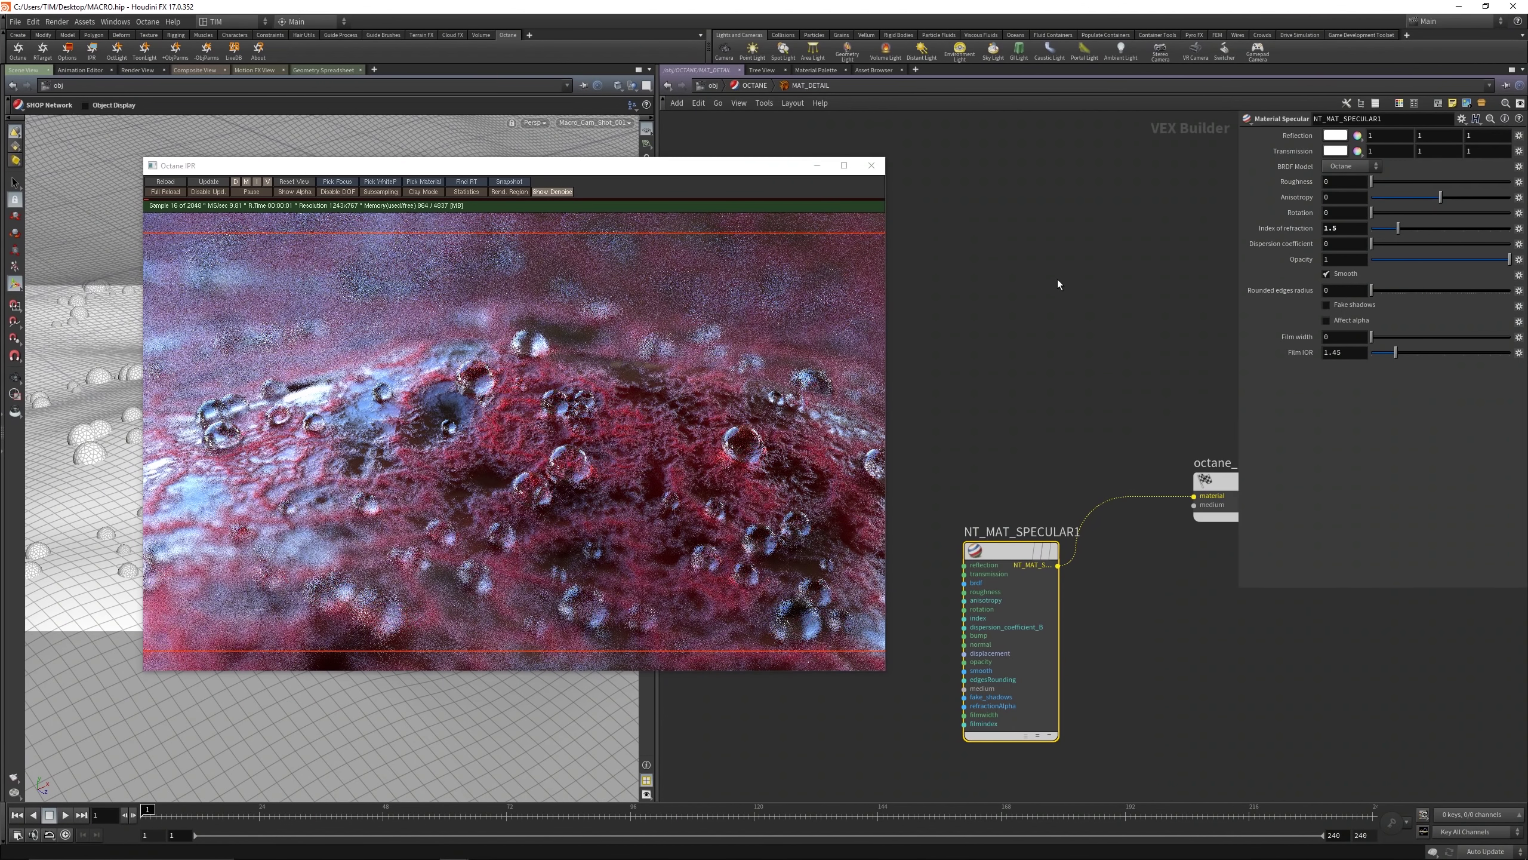
left_click(1058, 279)
key("Tab")
type("uni")
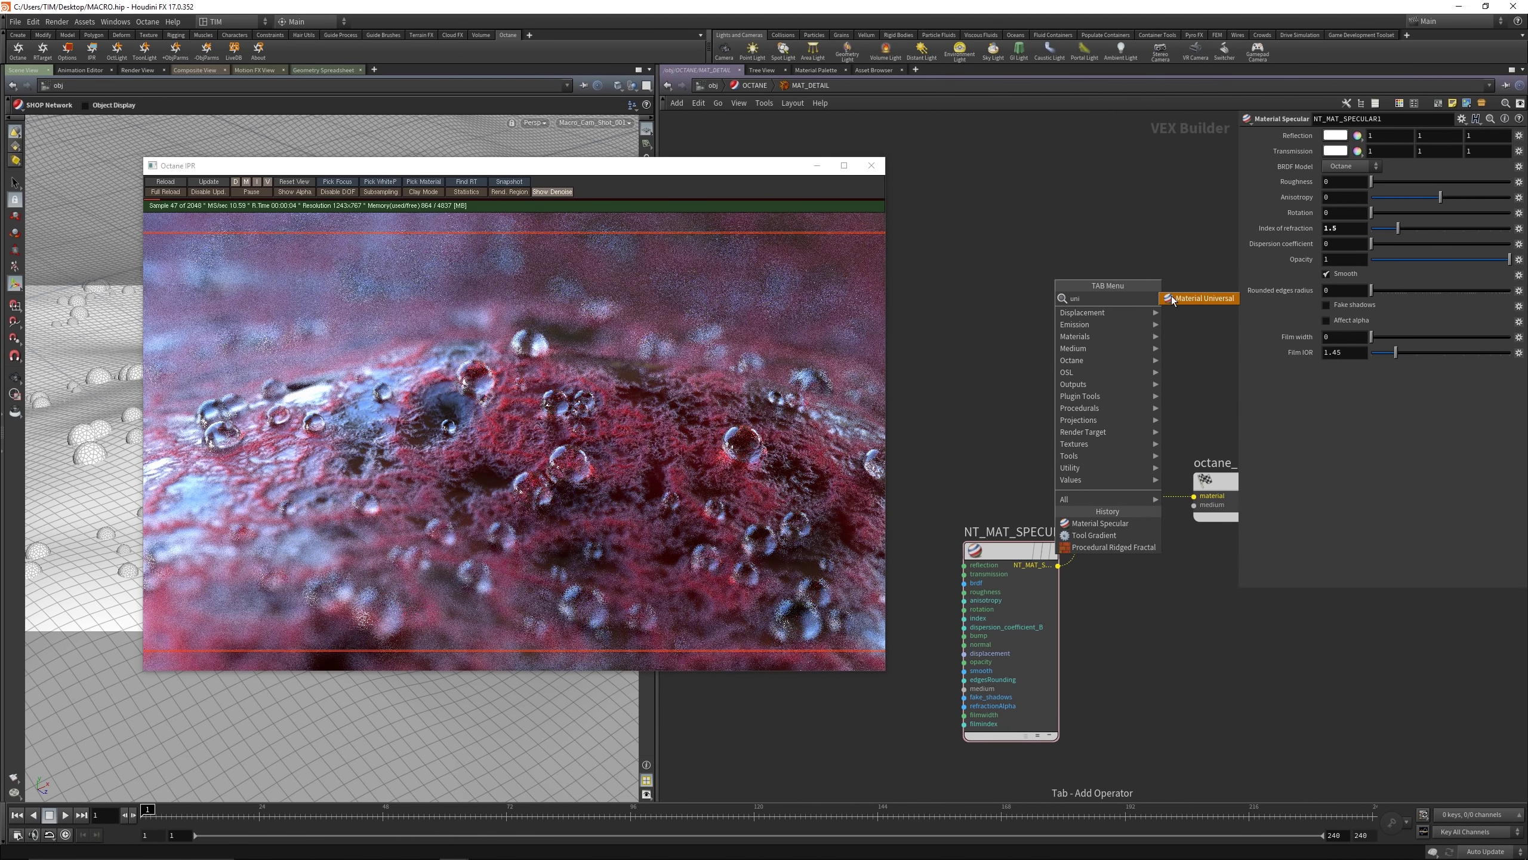
left_click(1170, 298)
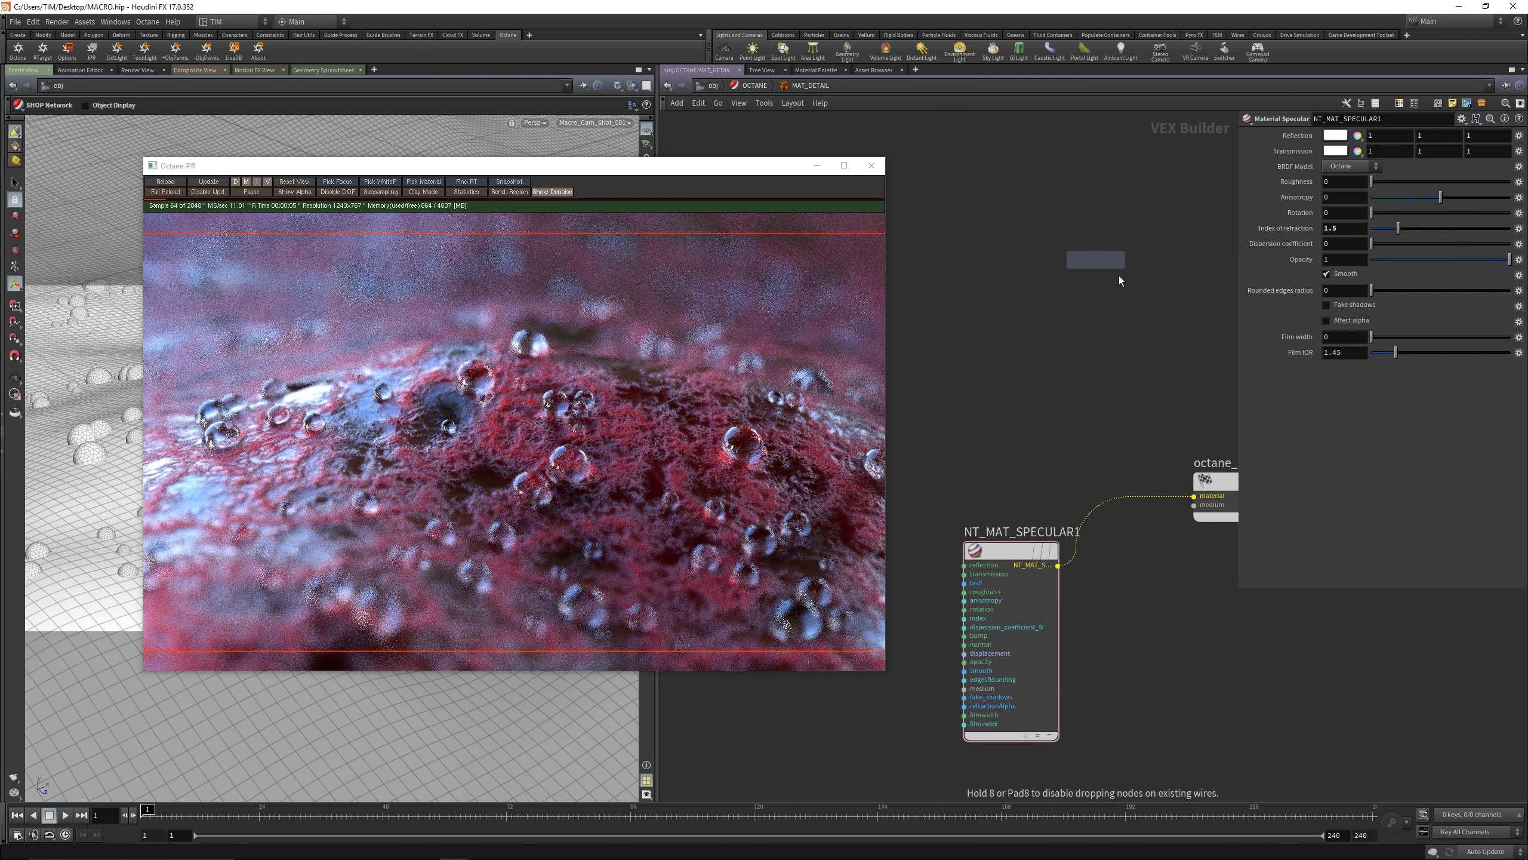
left_click(1065, 253)
left_click(1188, 497)
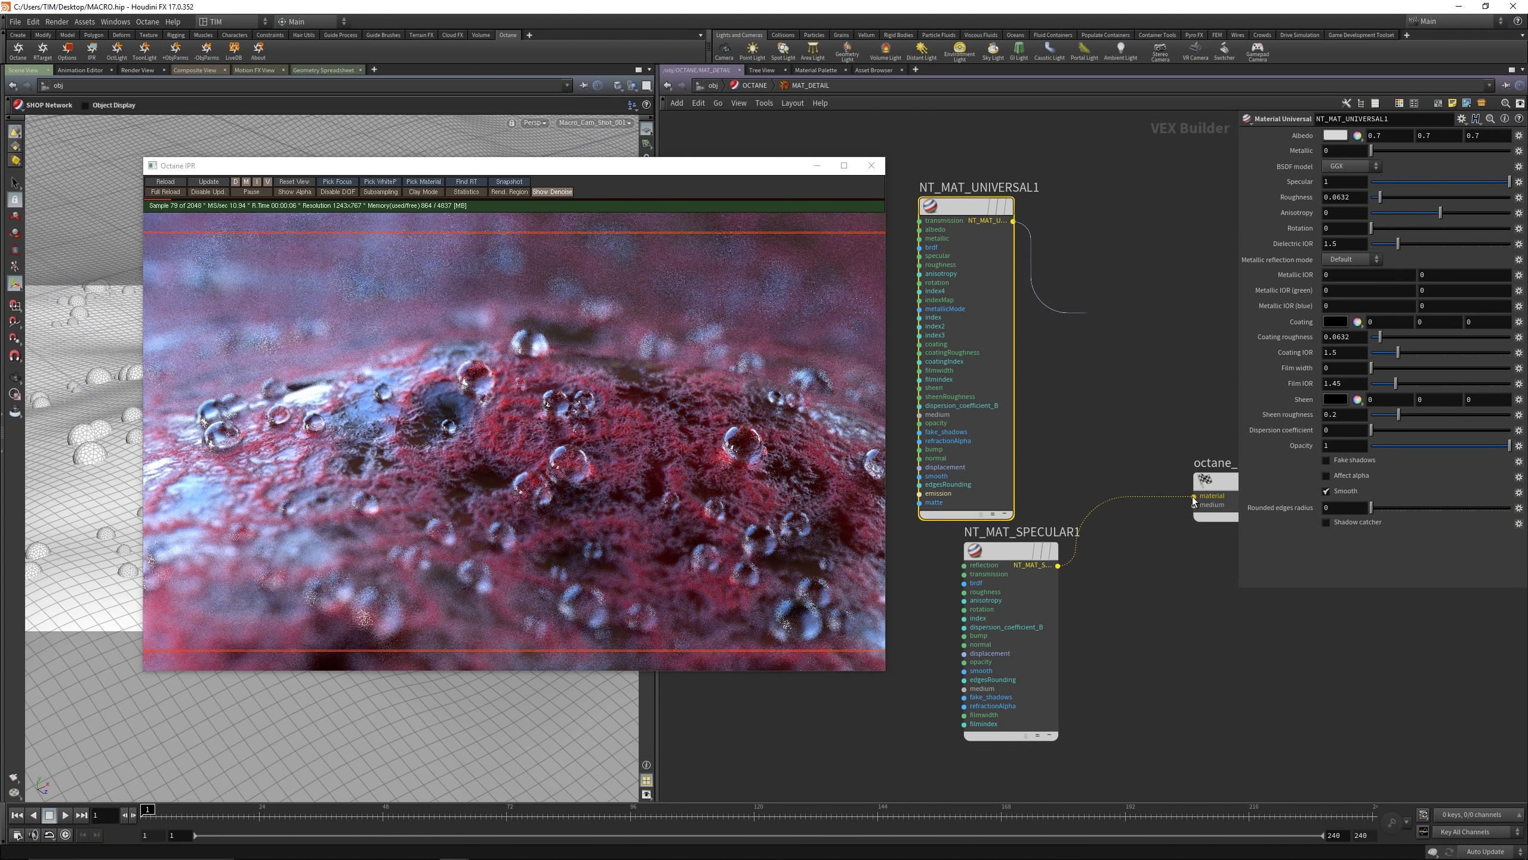
left_click(1013, 221)
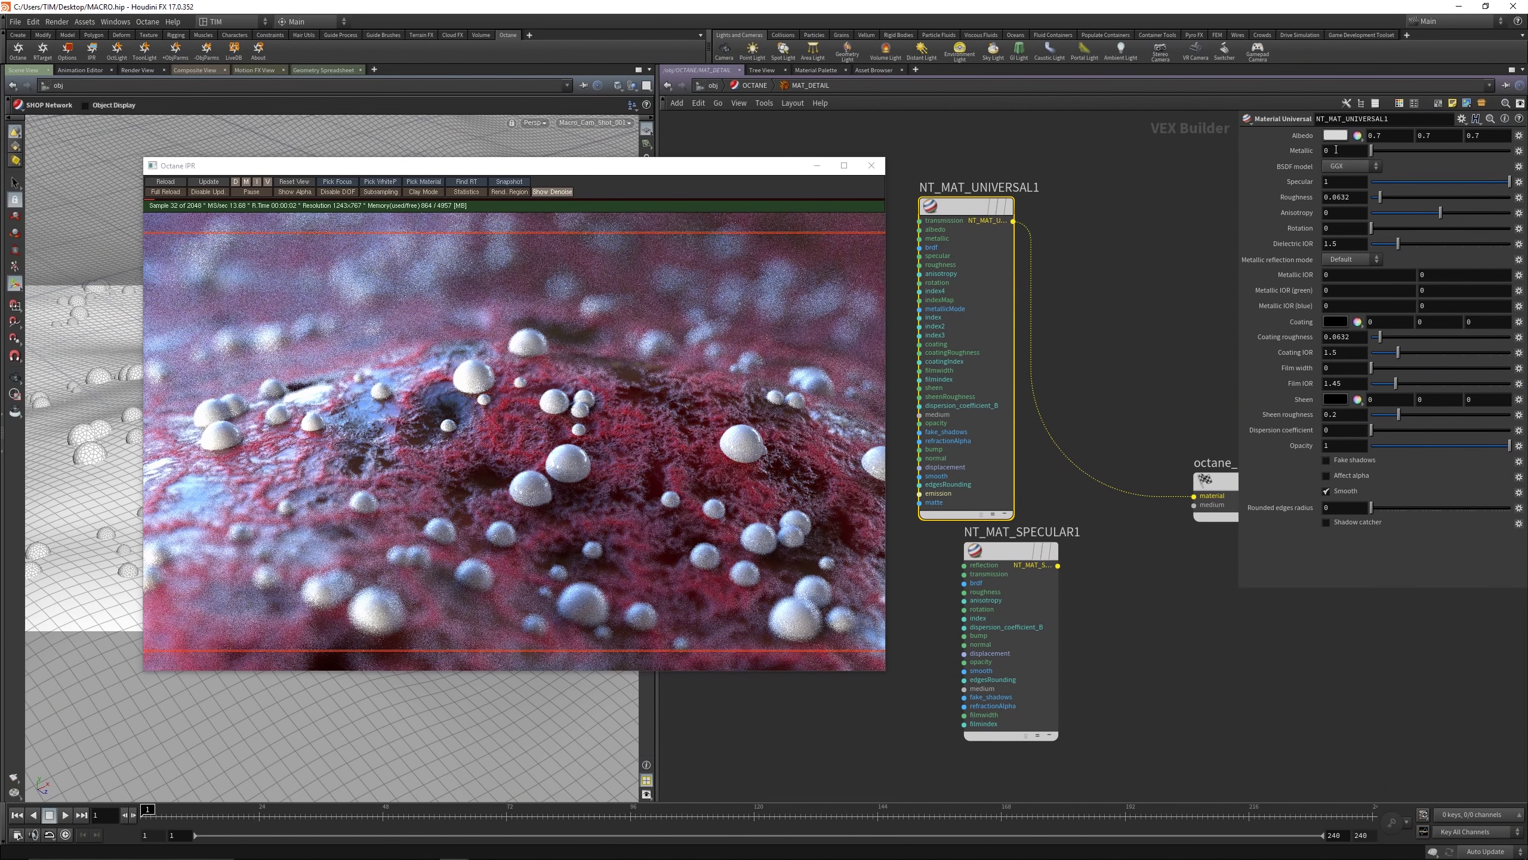
Step: Set the Metallic value of NT_MAT_UNIVERSAL1 to 1
double_click(1336, 150)
type("1")
key("Return")
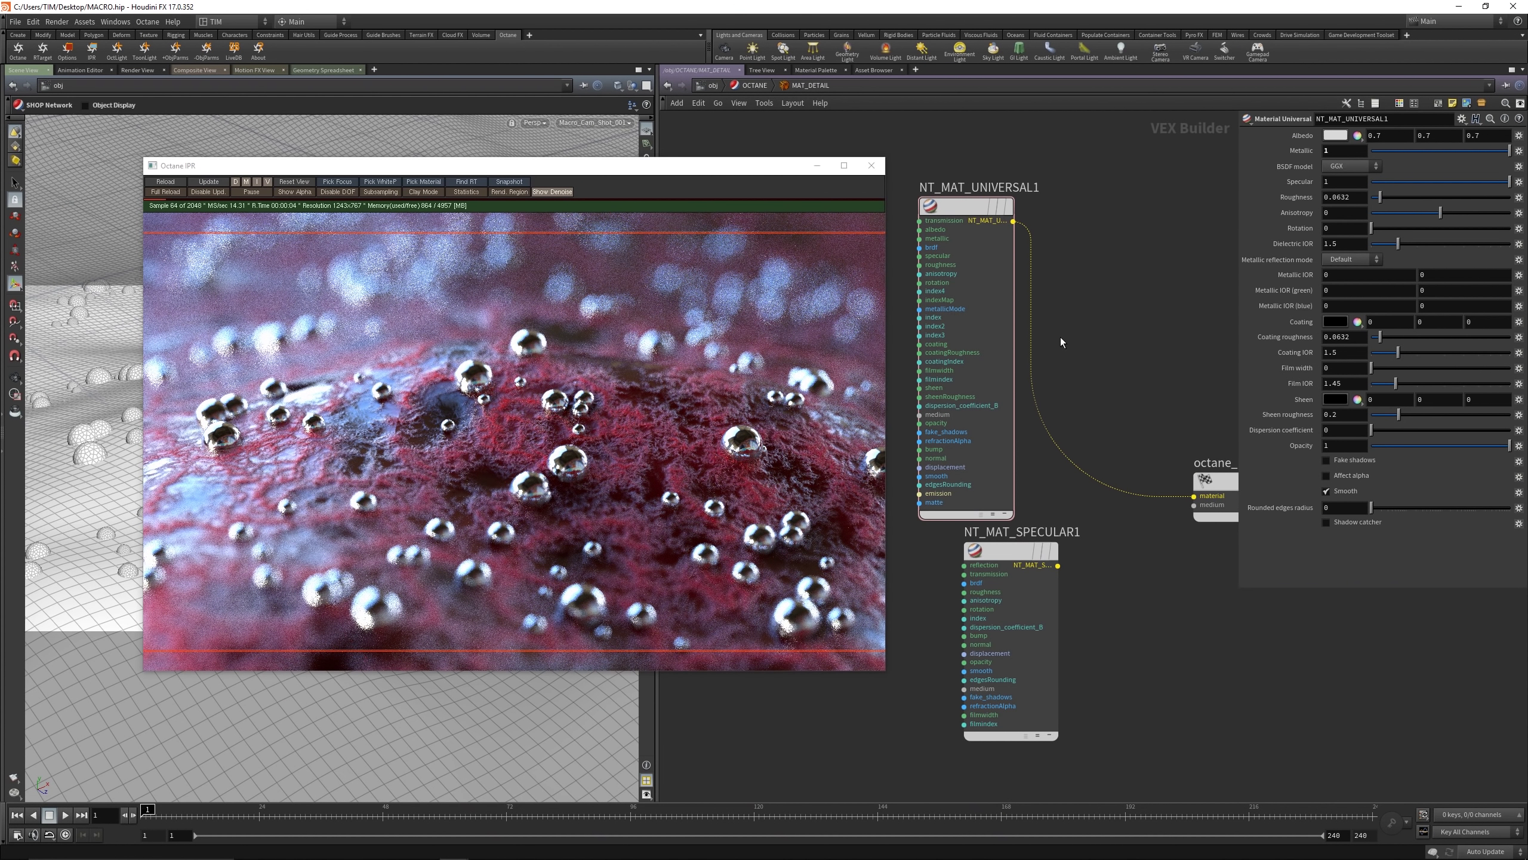
middle_click_drag(982, 380, 1021, 370)
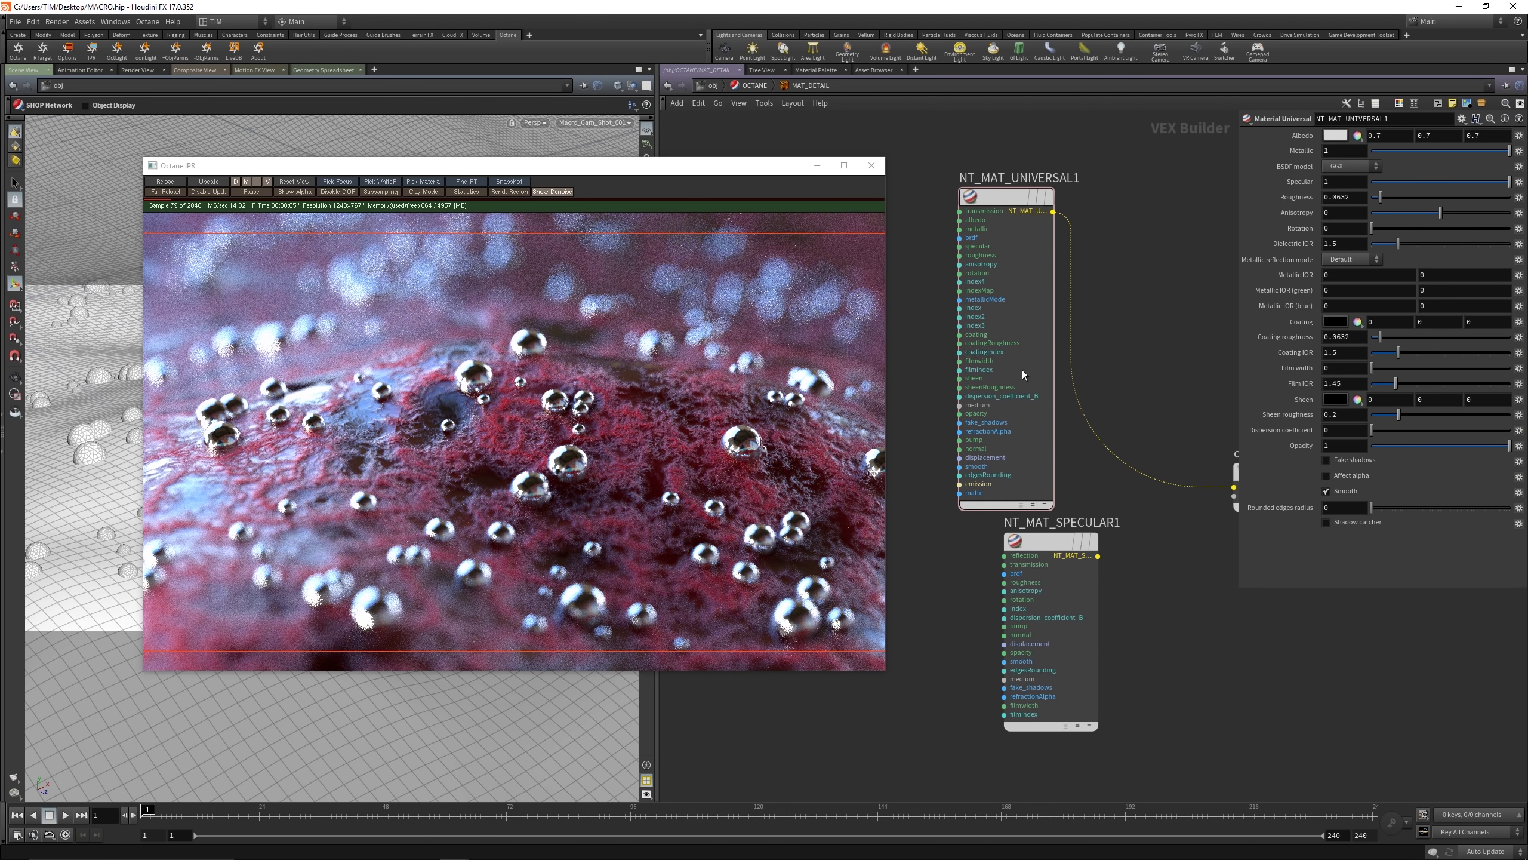
Step: Close the Octane IPR and copy the ridged fractal, both gradients and the universal material from MAT_MACRO
left_click(871, 166)
key("u")
double_click(925, 497)
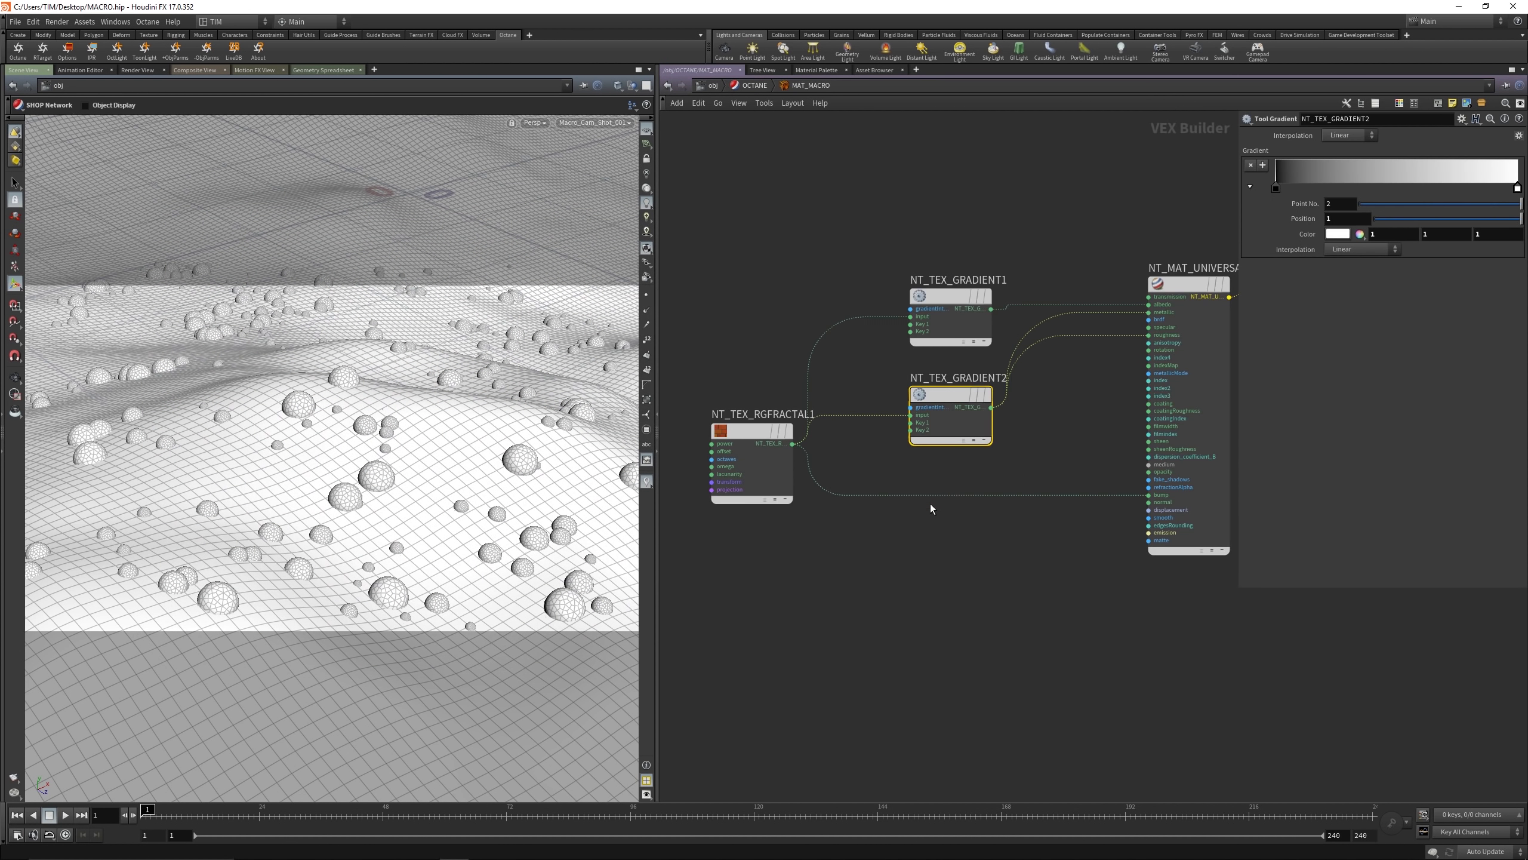
scroll(930, 504, "down", 3)
left_click_drag(771, 308, 998, 530)
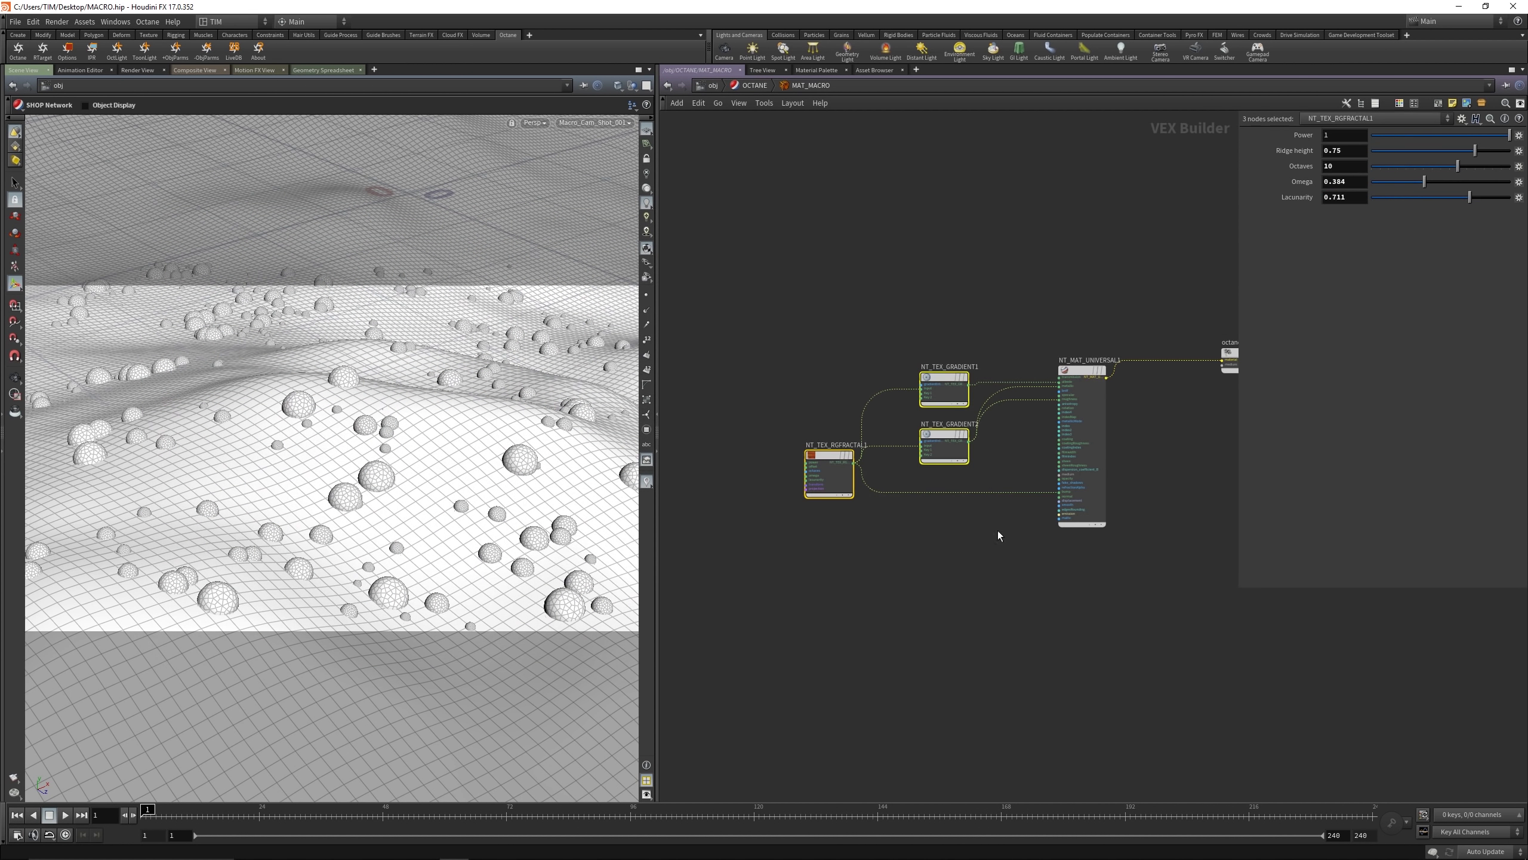
key("ctrl+c")
left_click(960, 402)
left_click_drag(795, 256, 1160, 614)
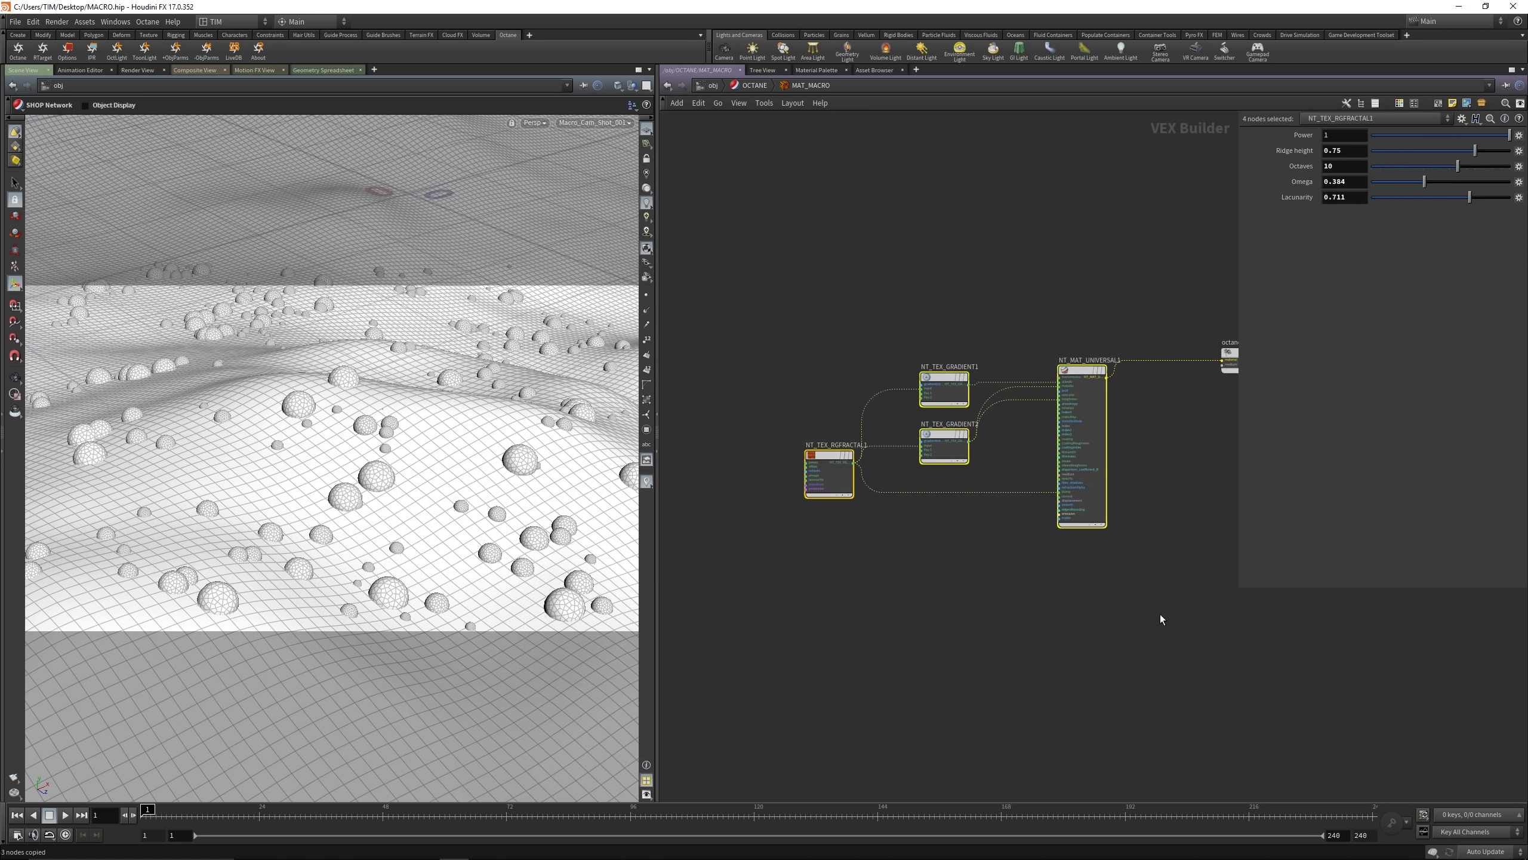
key("ctrl+c")
key("u")
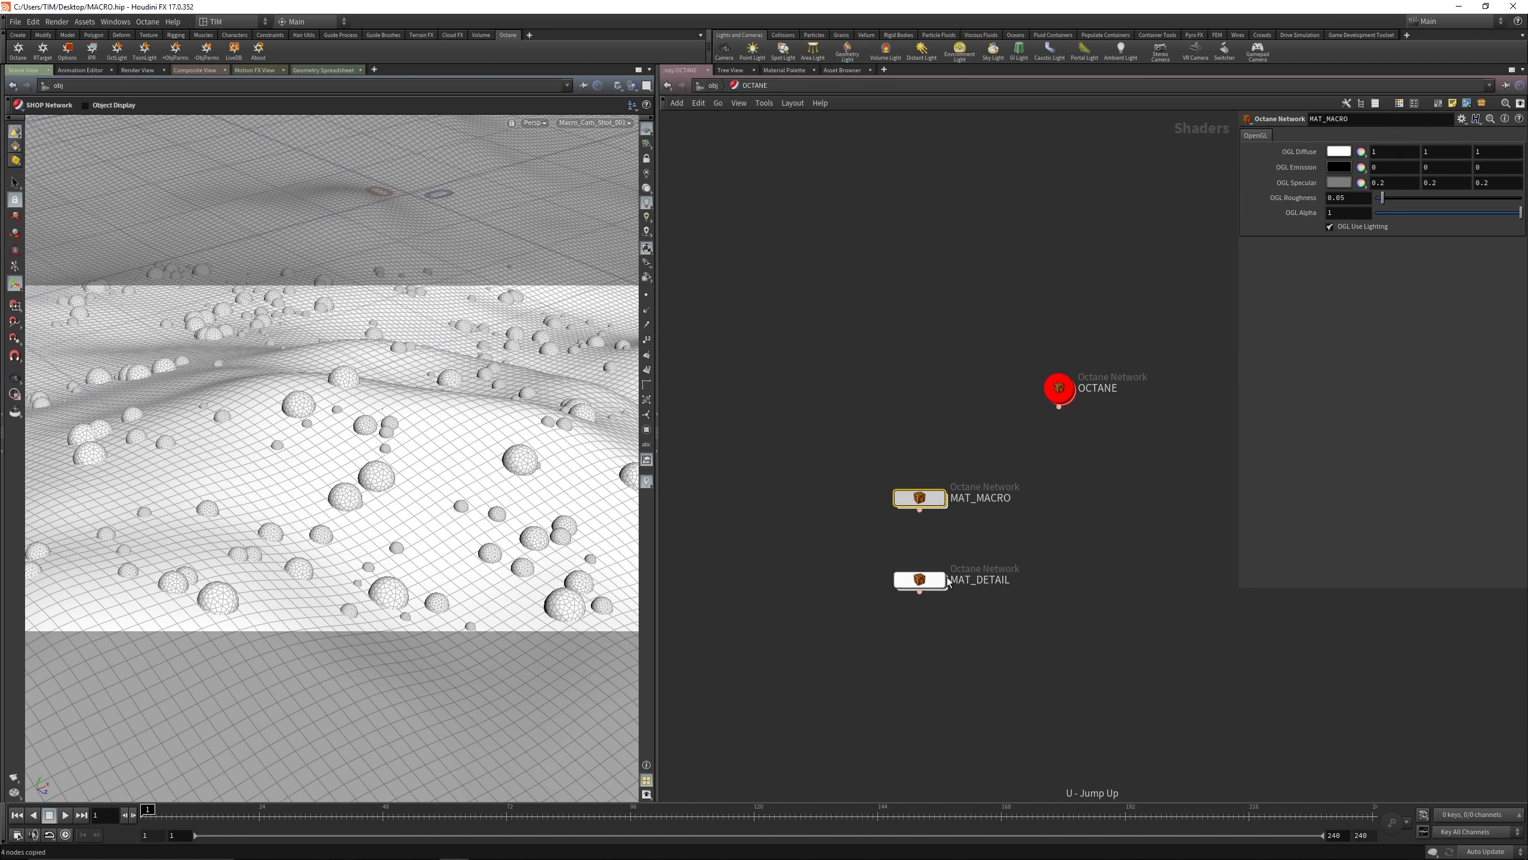
Step: Paste the four copied nodes into MAT_DETAIL and place them below the existing materials
double_click(919, 579)
key("ctrl+v")
scroll(786, 625, "down", 3)
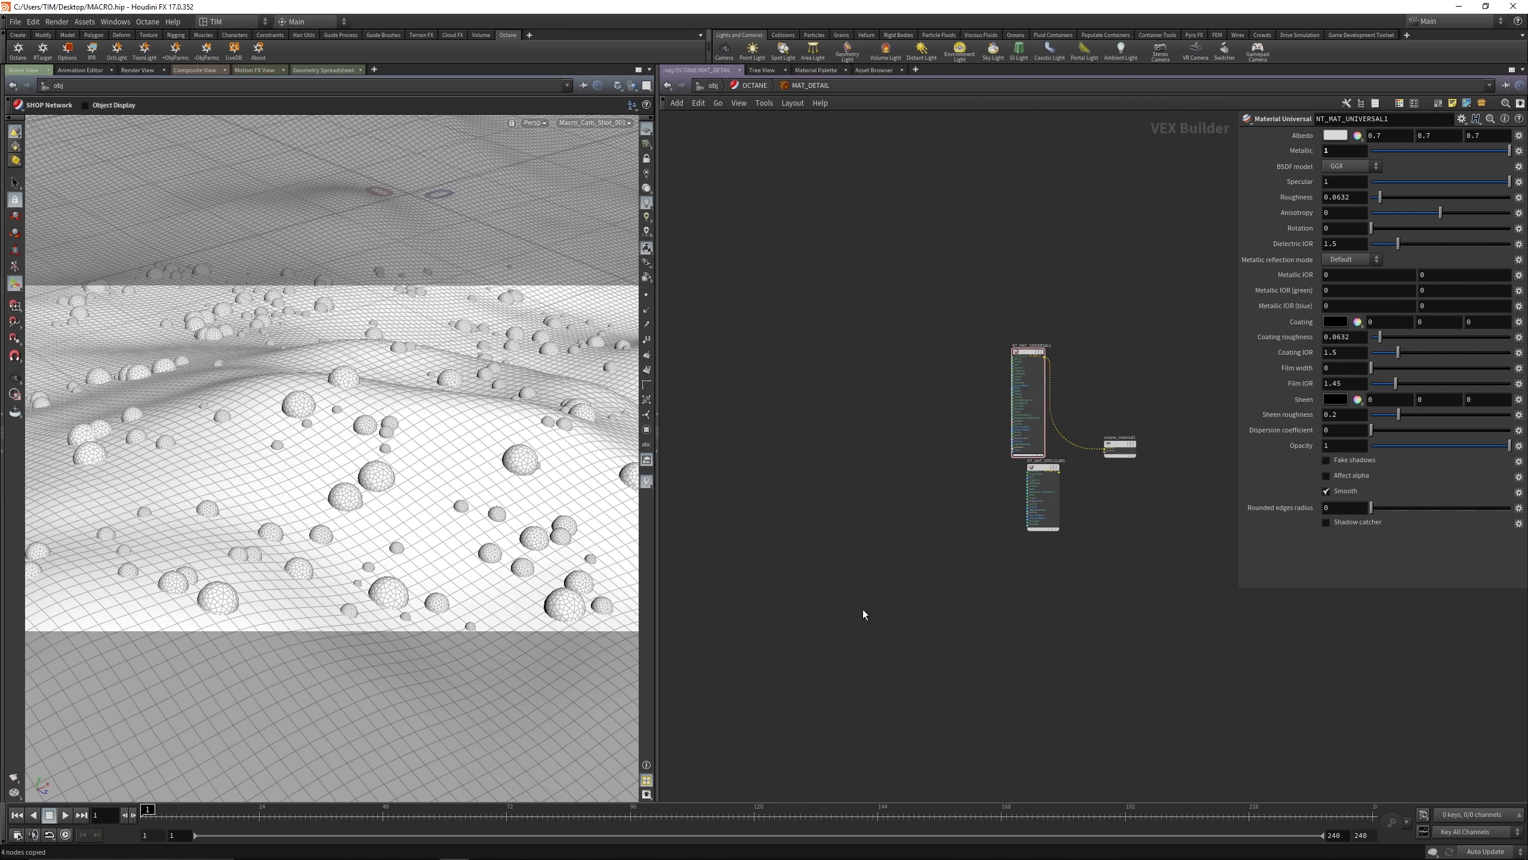
key("ctrl+v")
left_click_drag(1092, 360, 1080, 488)
left_click_drag(962, 293, 869, 419)
left_click(977, 498)
scroll(987, 532, "up", 3)
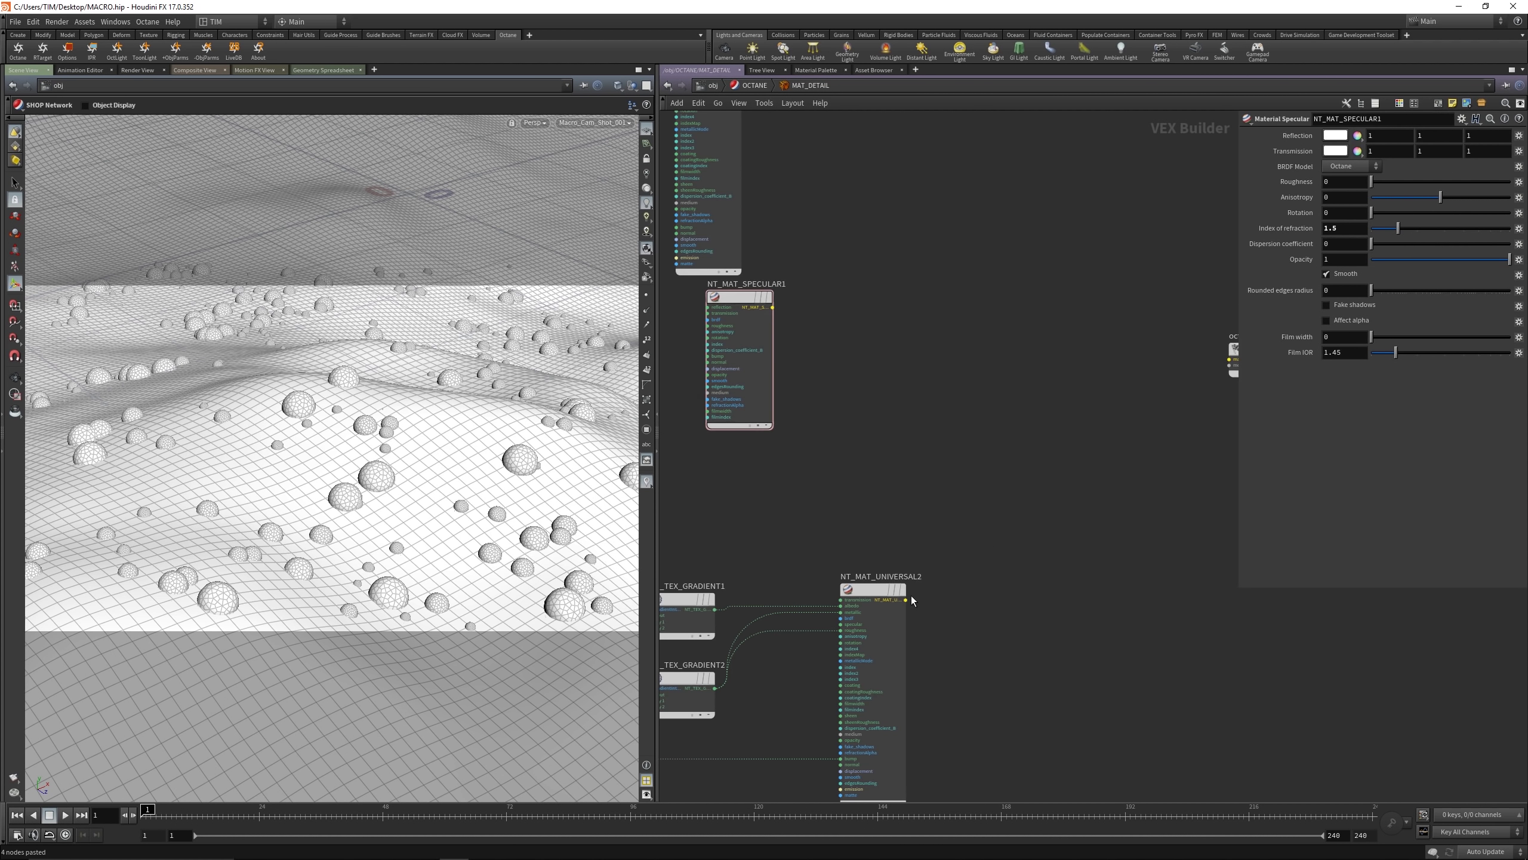
Step: Connect NT_MAT_UNIVERSAL2 to the material input of octane_material1 and save the scene
left_click_drag(912, 600, 1204, 363)
key("ctrl+s")
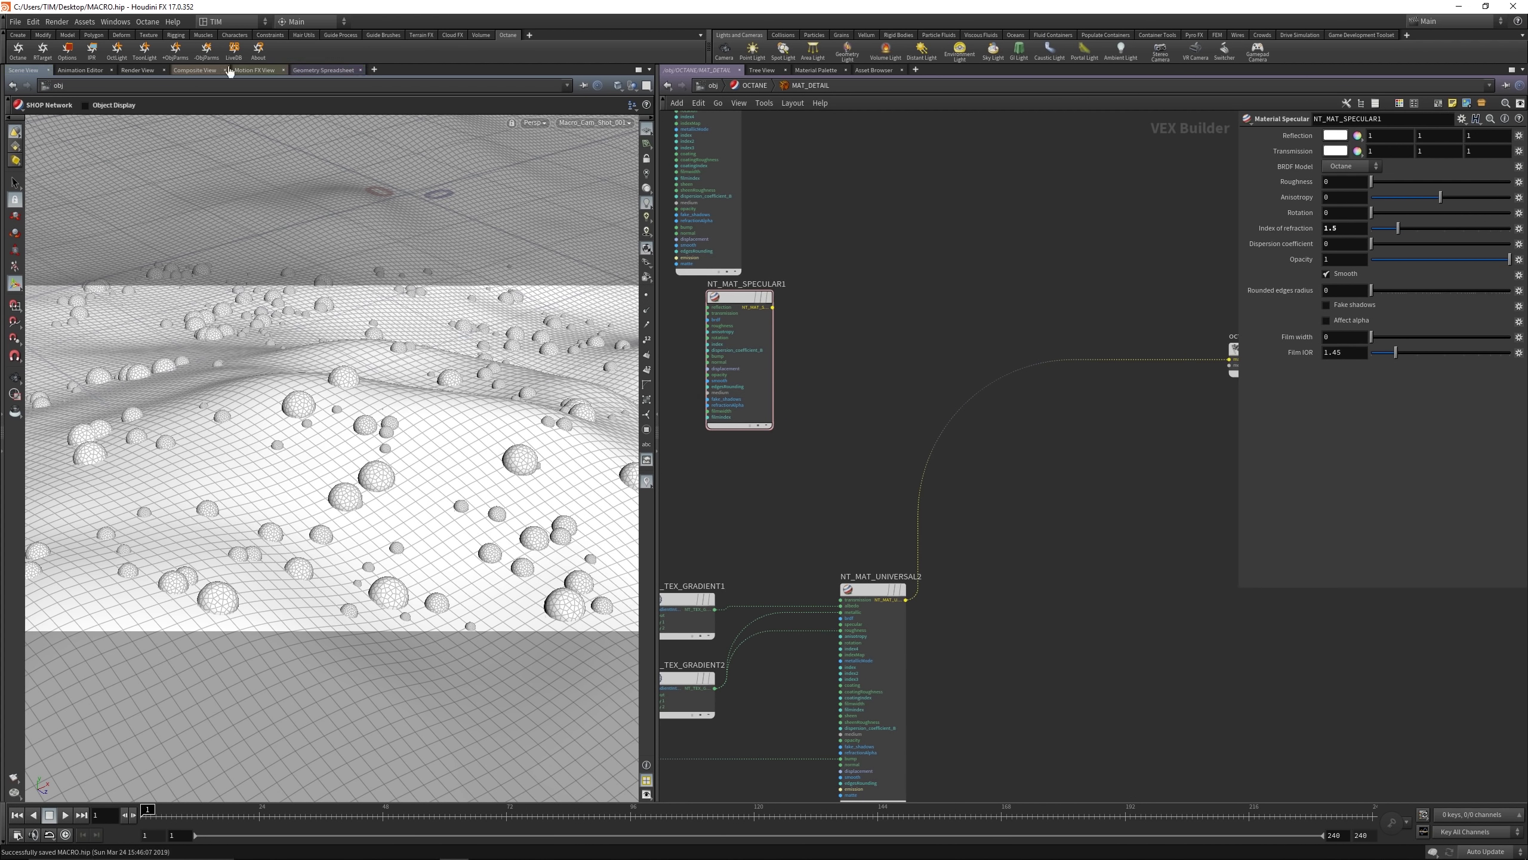
Step: Start the Octane IPR, inspect the spheres' fractal texture up close and reset the render view
left_click(91, 50)
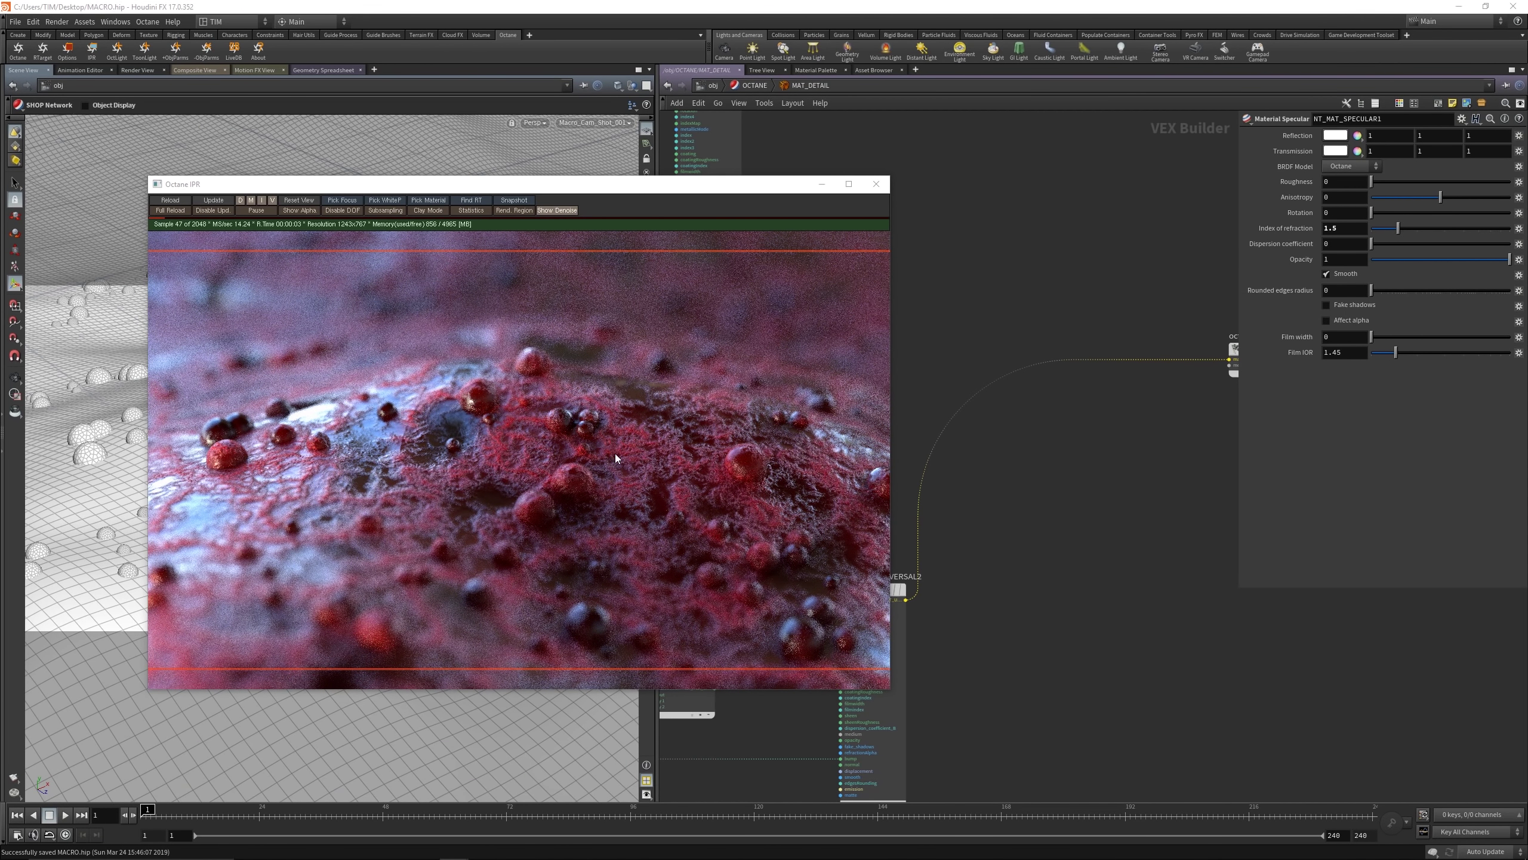
scroll(592, 485, "up", 3)
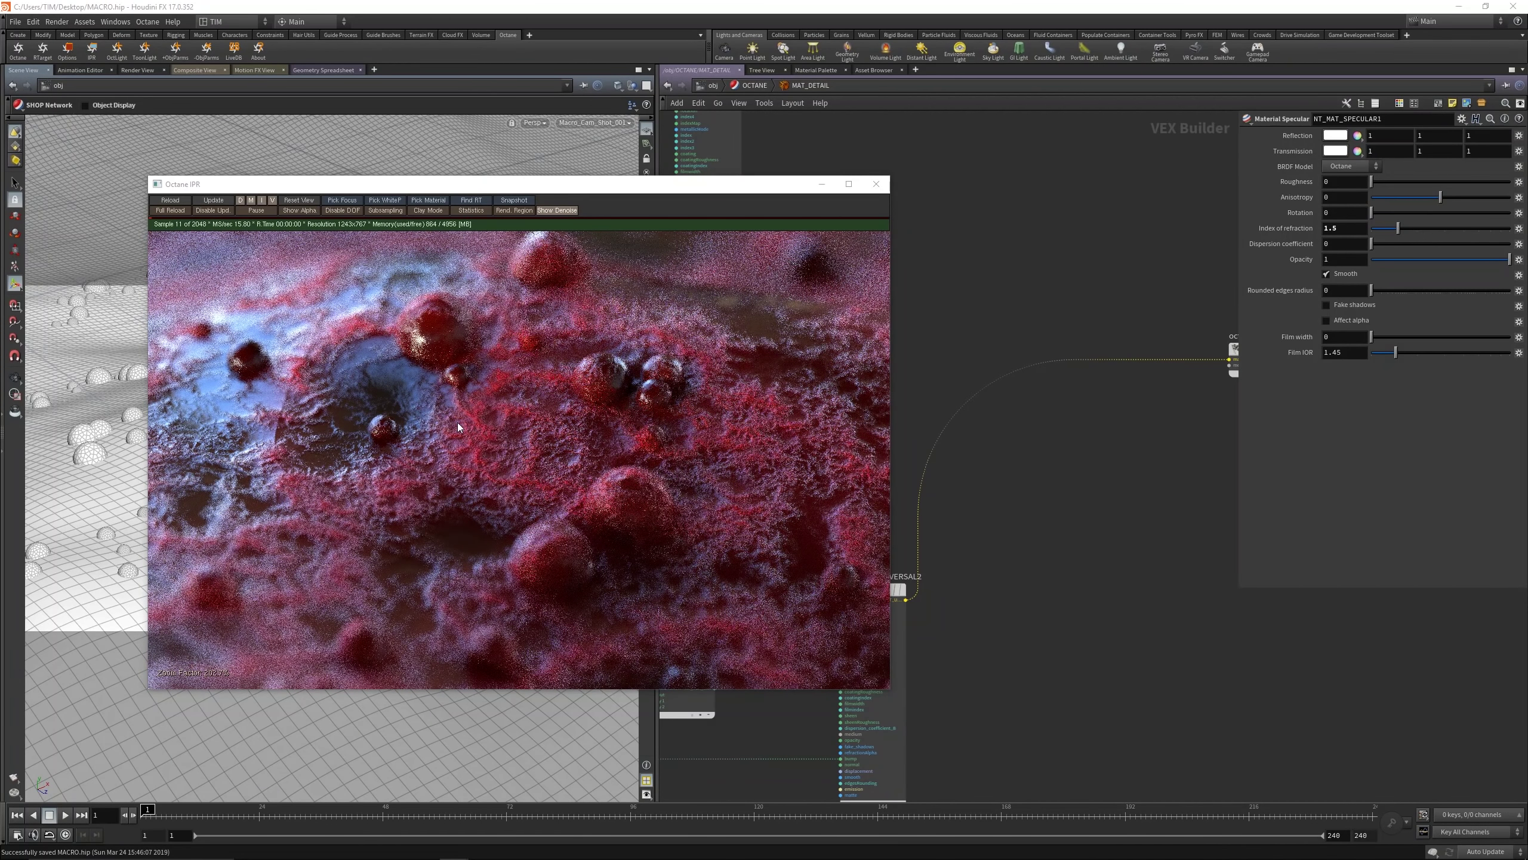
scroll(457, 423, "up", 6)
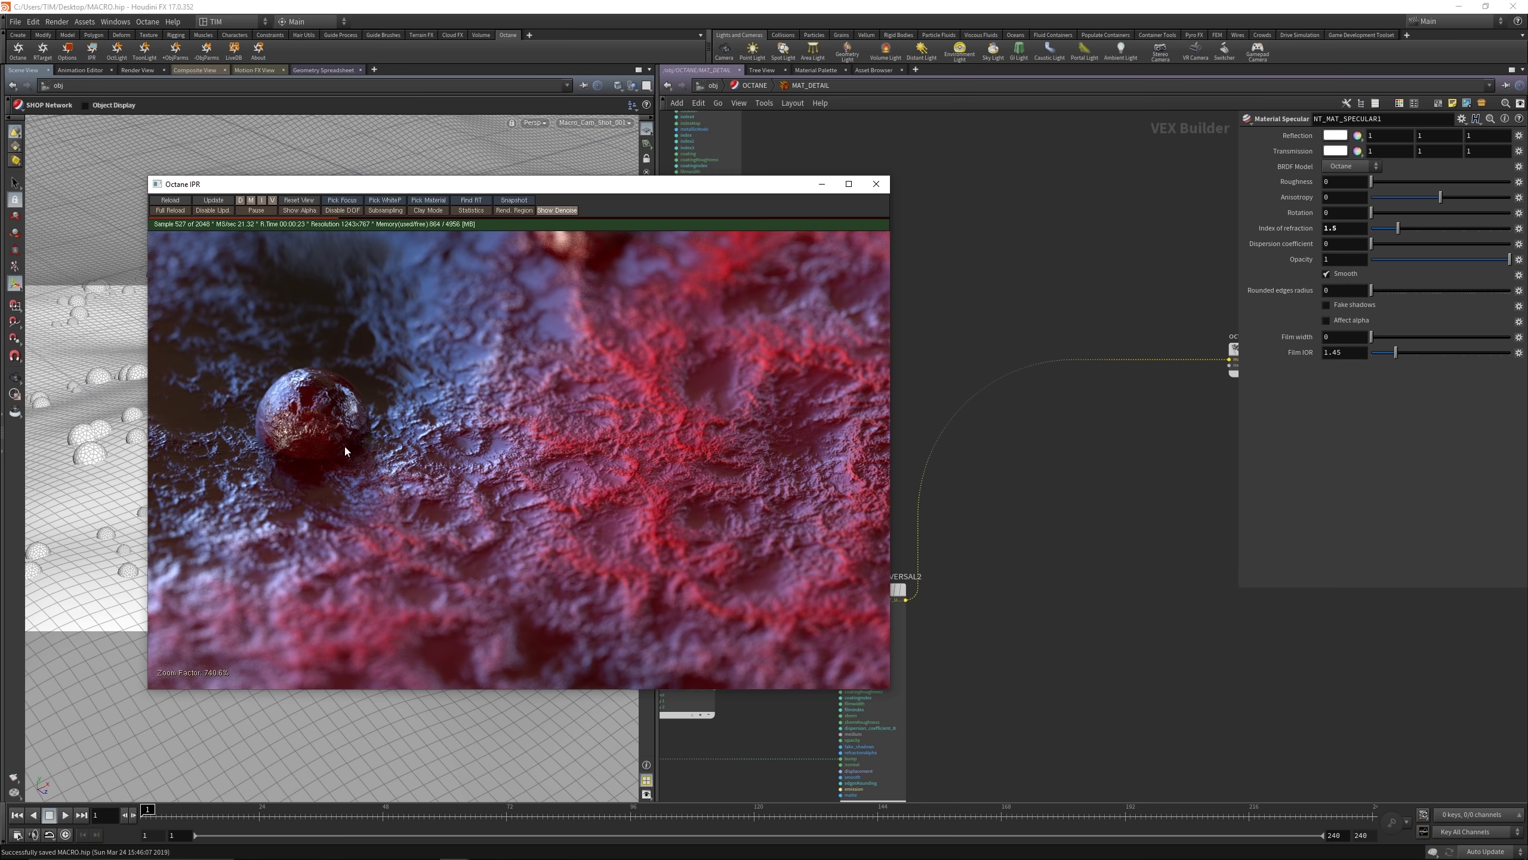
left_click(294, 201)
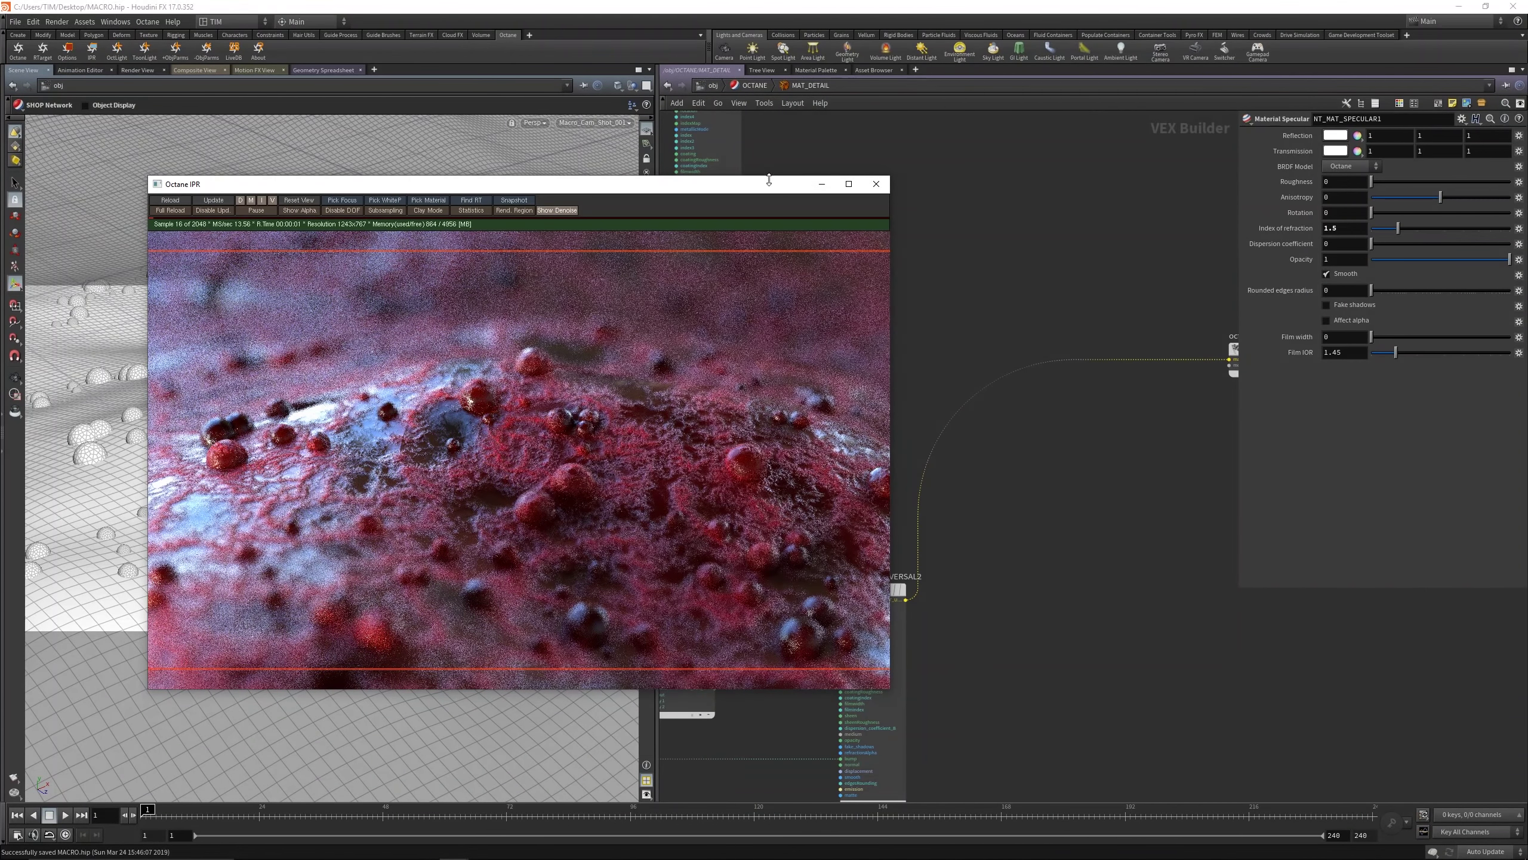
Step: Move the IPR window clear of the network and connect NT_MAT_SPECULAR1 to octane_material1 to preview glass spheres
left_click_drag(767, 186, 642, 199)
middle_click_drag(888, 293, 889, 294)
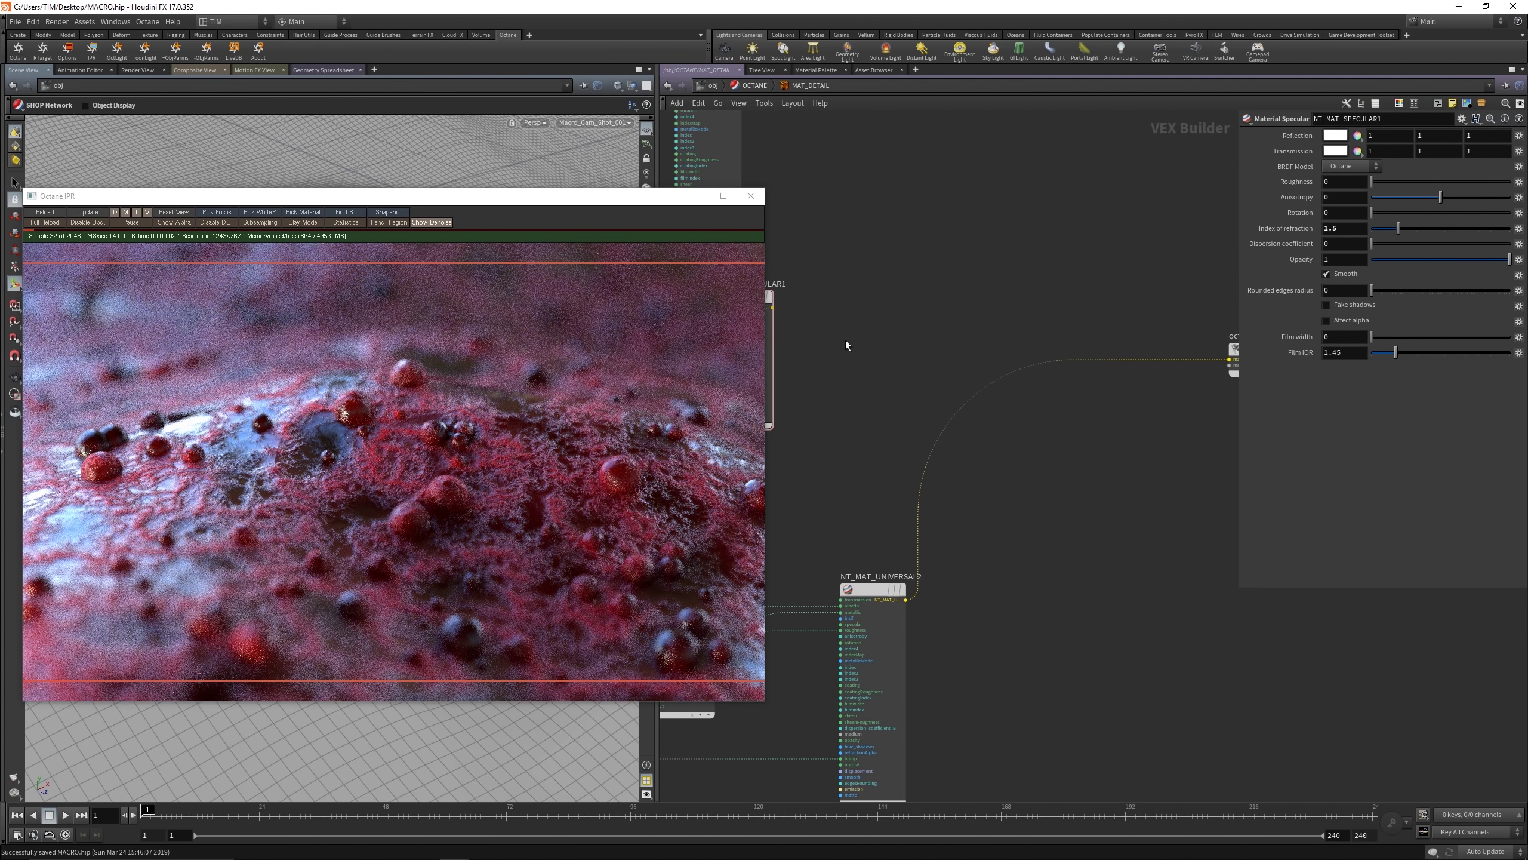
key("h")
left_click(813, 346)
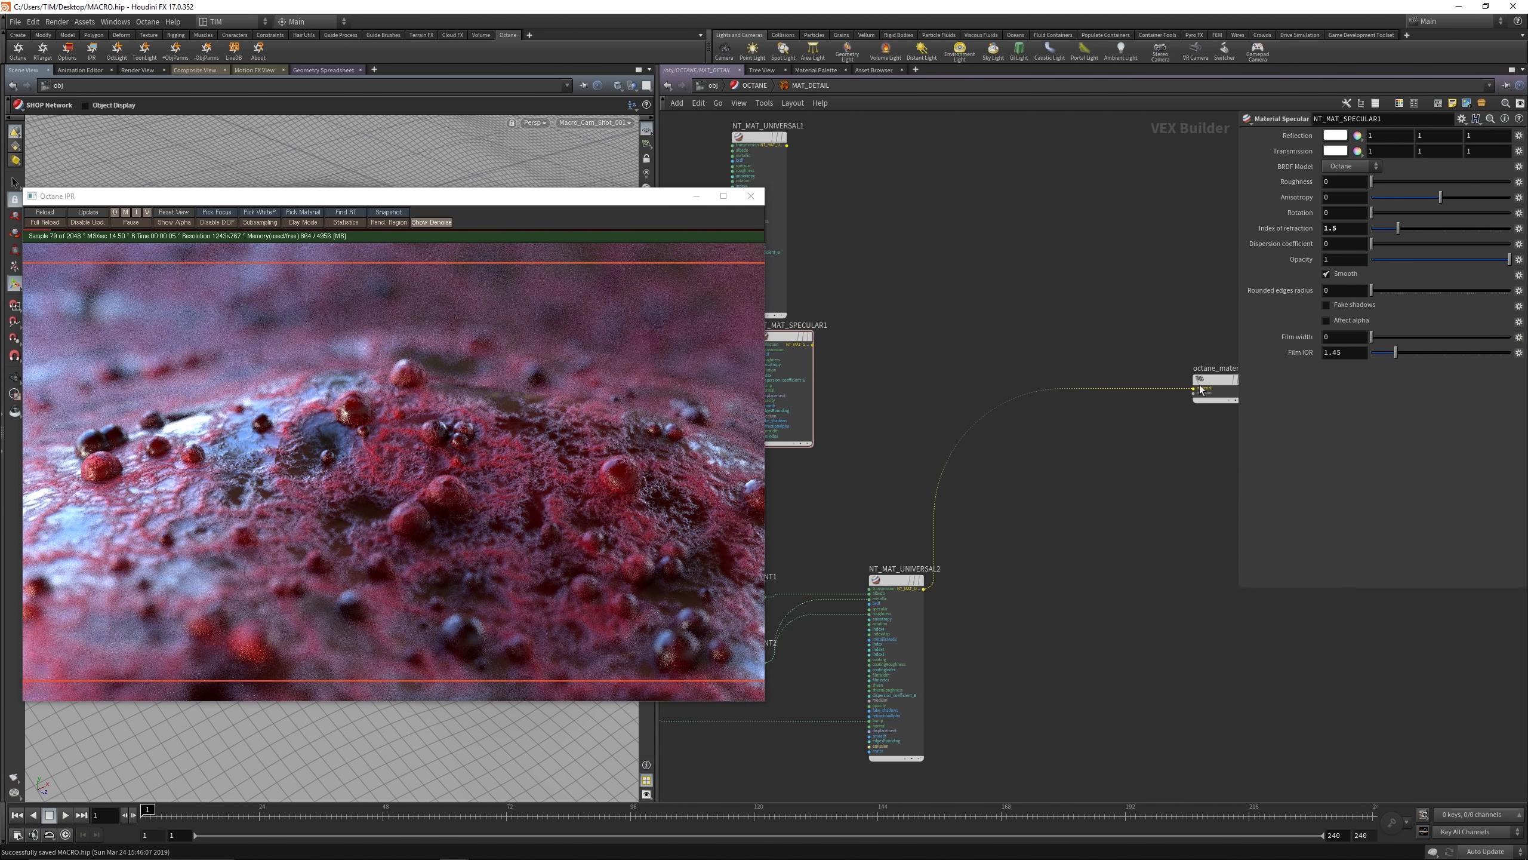
left_click(930, 347)
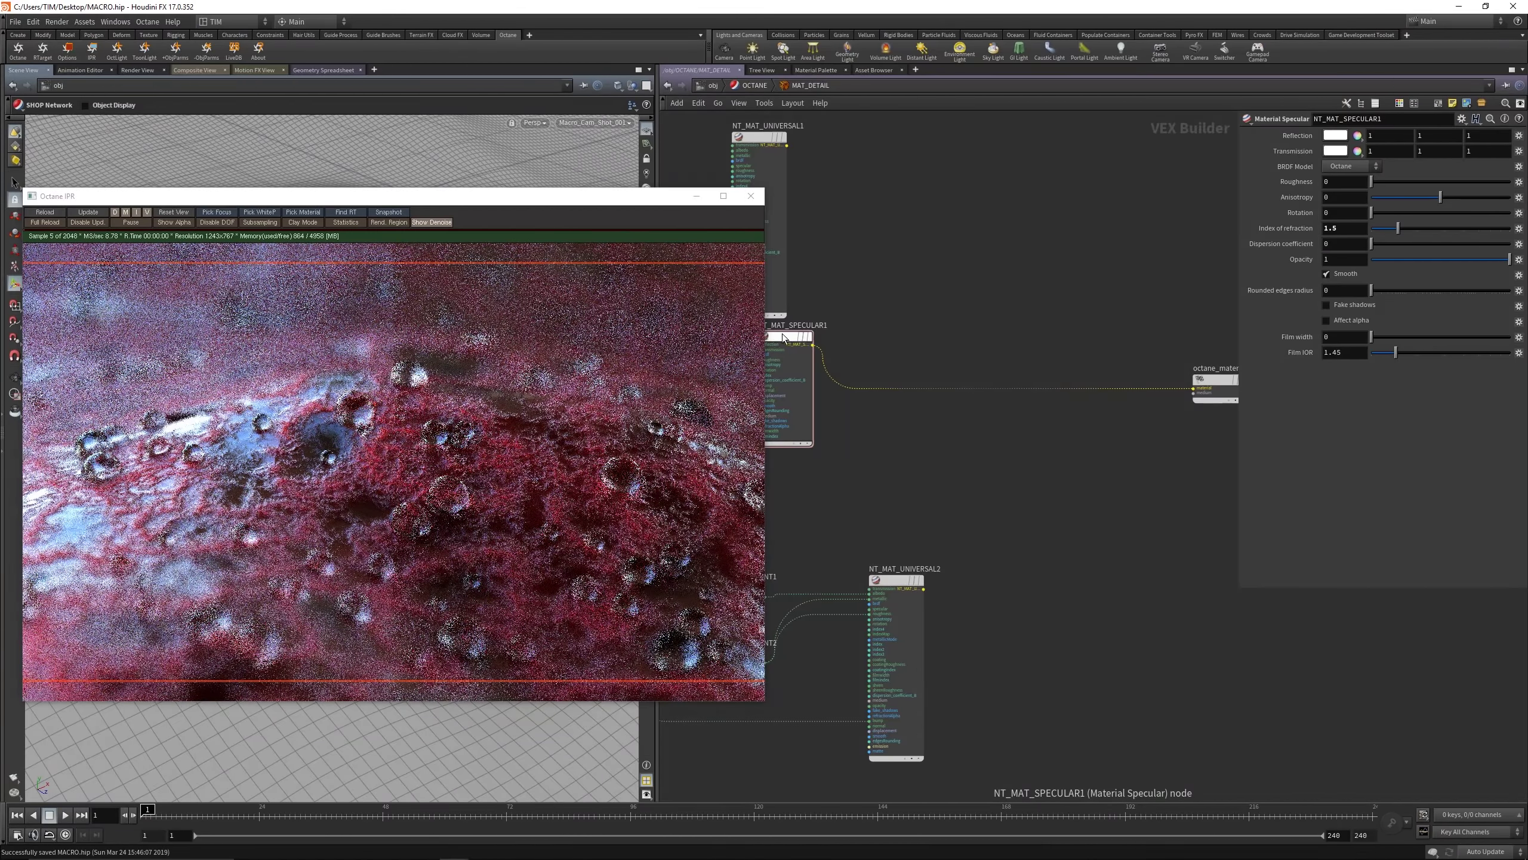
Step: Line up NT_MAT_SPECULAR1 and NT_MAT_UNIVERSAL1 above NT_MAT_UNIVERSAL2, and connect NT_MAT_UNIVERSAL1 to octane_material1
left_click_drag(787, 335, 866, 396)
left_click_drag(773, 160, 904, 168)
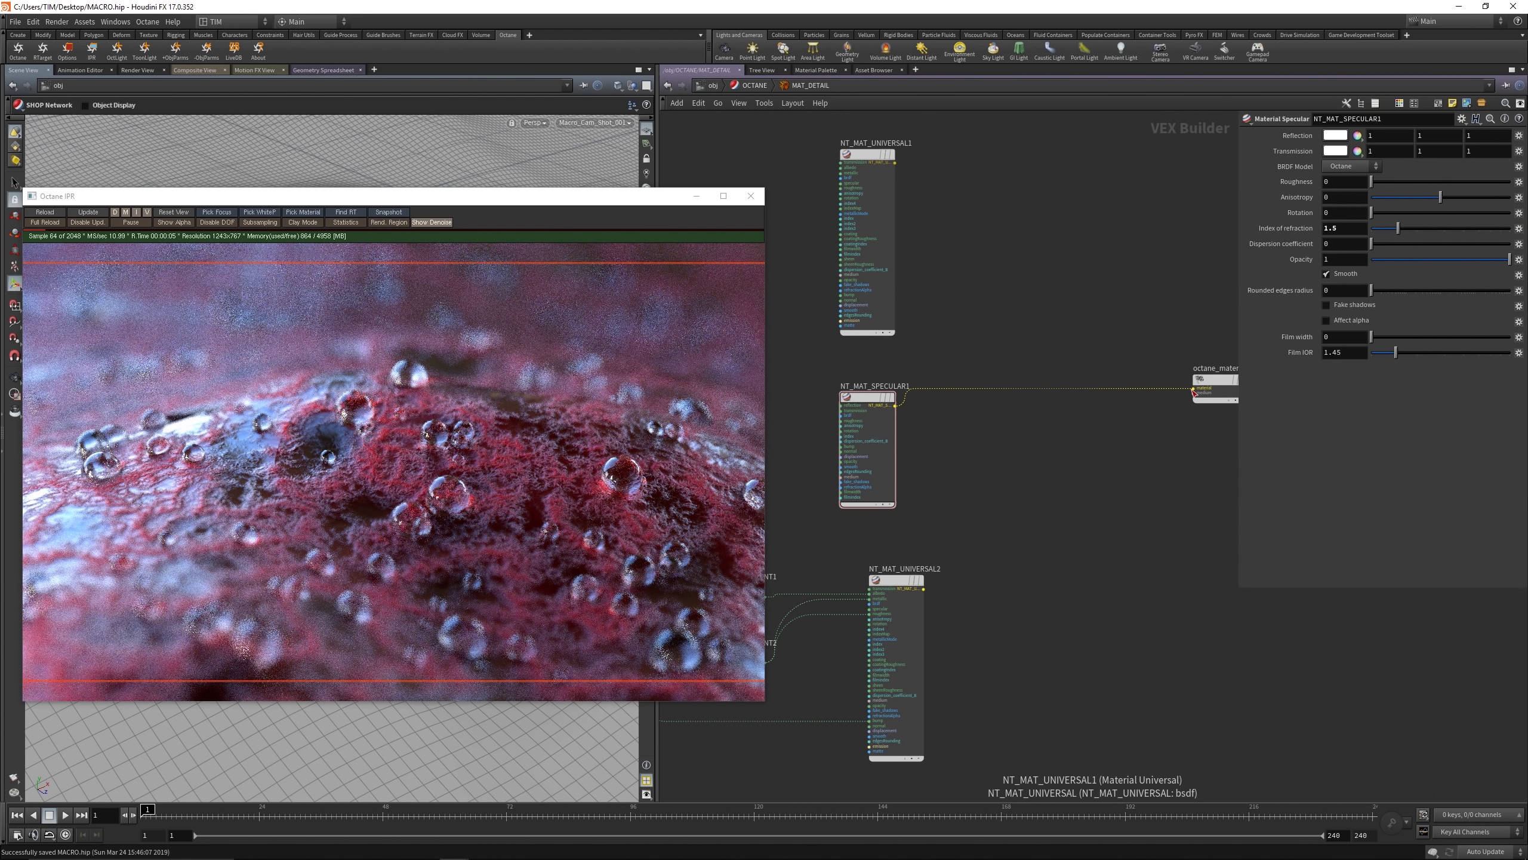
left_click(895, 162)
left_click(1193, 387)
left_click(864, 157)
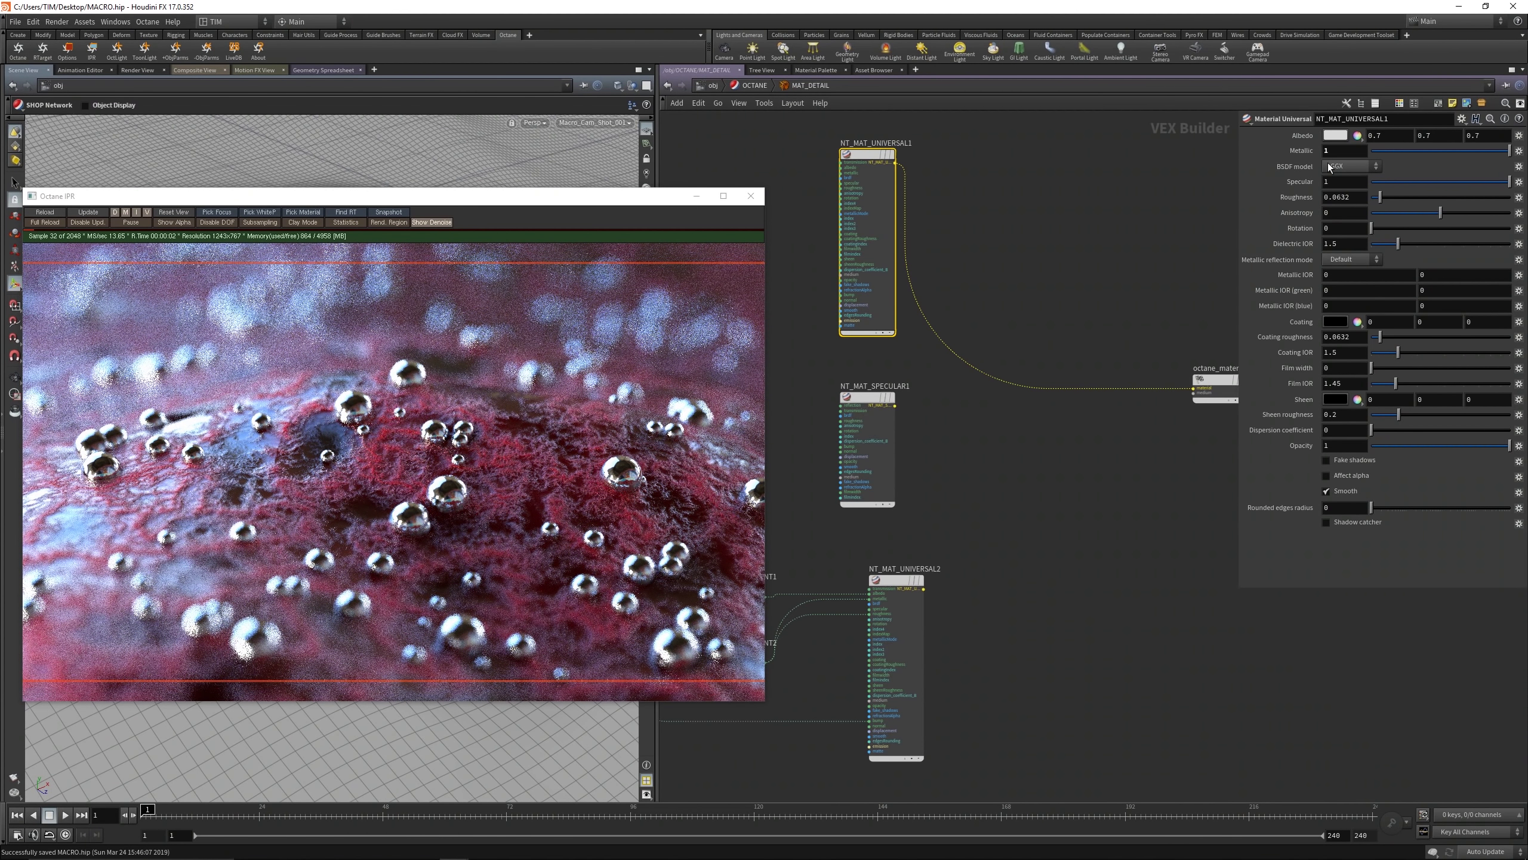
Step: Add a Color RGB texture feeding the specular input of NT_MAT_UNIVERSAL1
left_click(1330, 134)
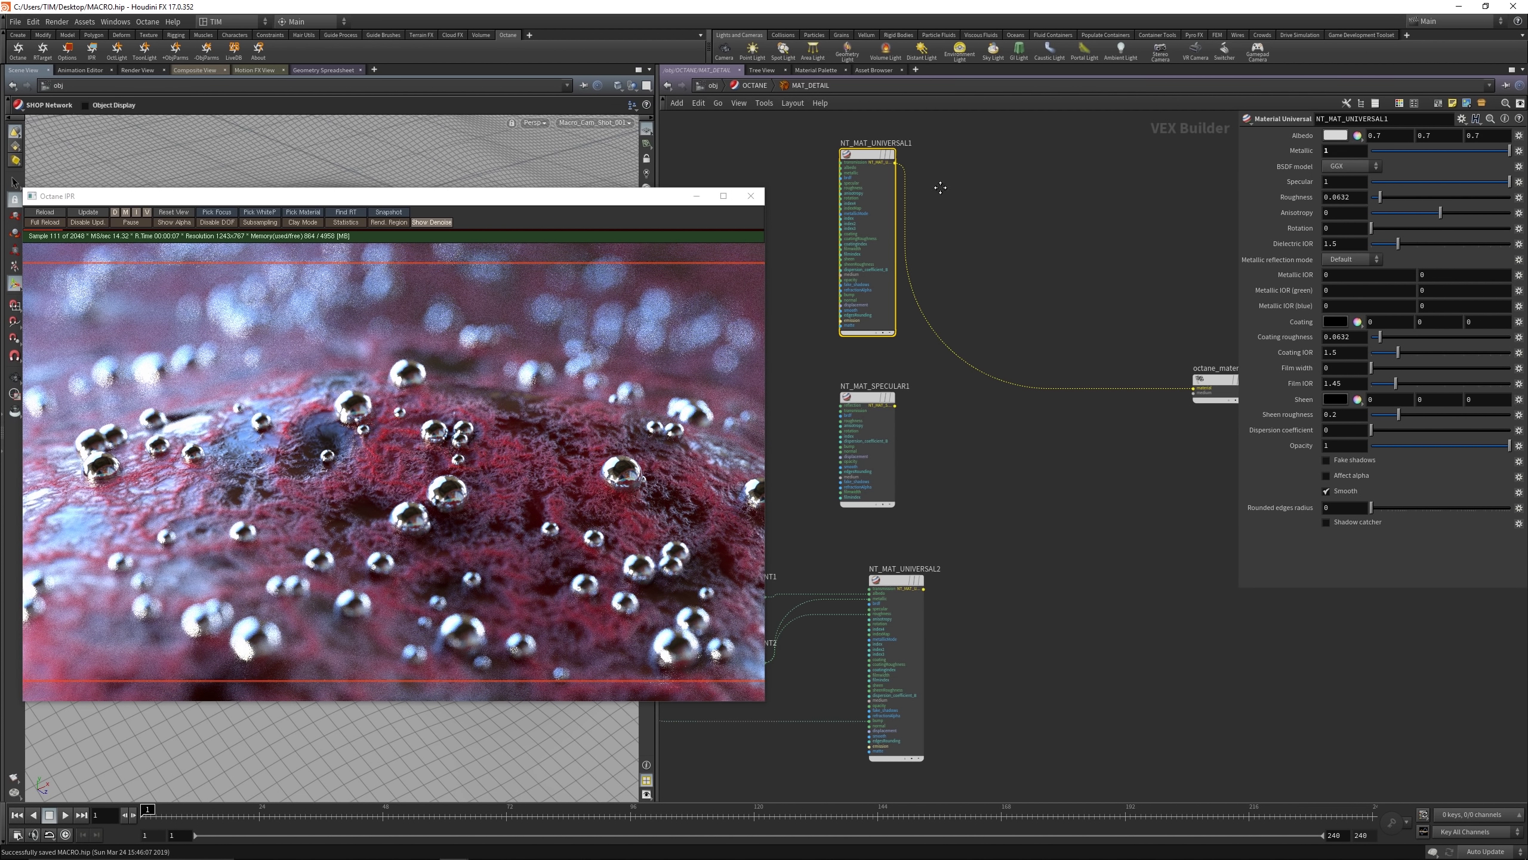
middle_click_drag(941, 188, 1035, 249)
scroll(911, 198, "up", 3)
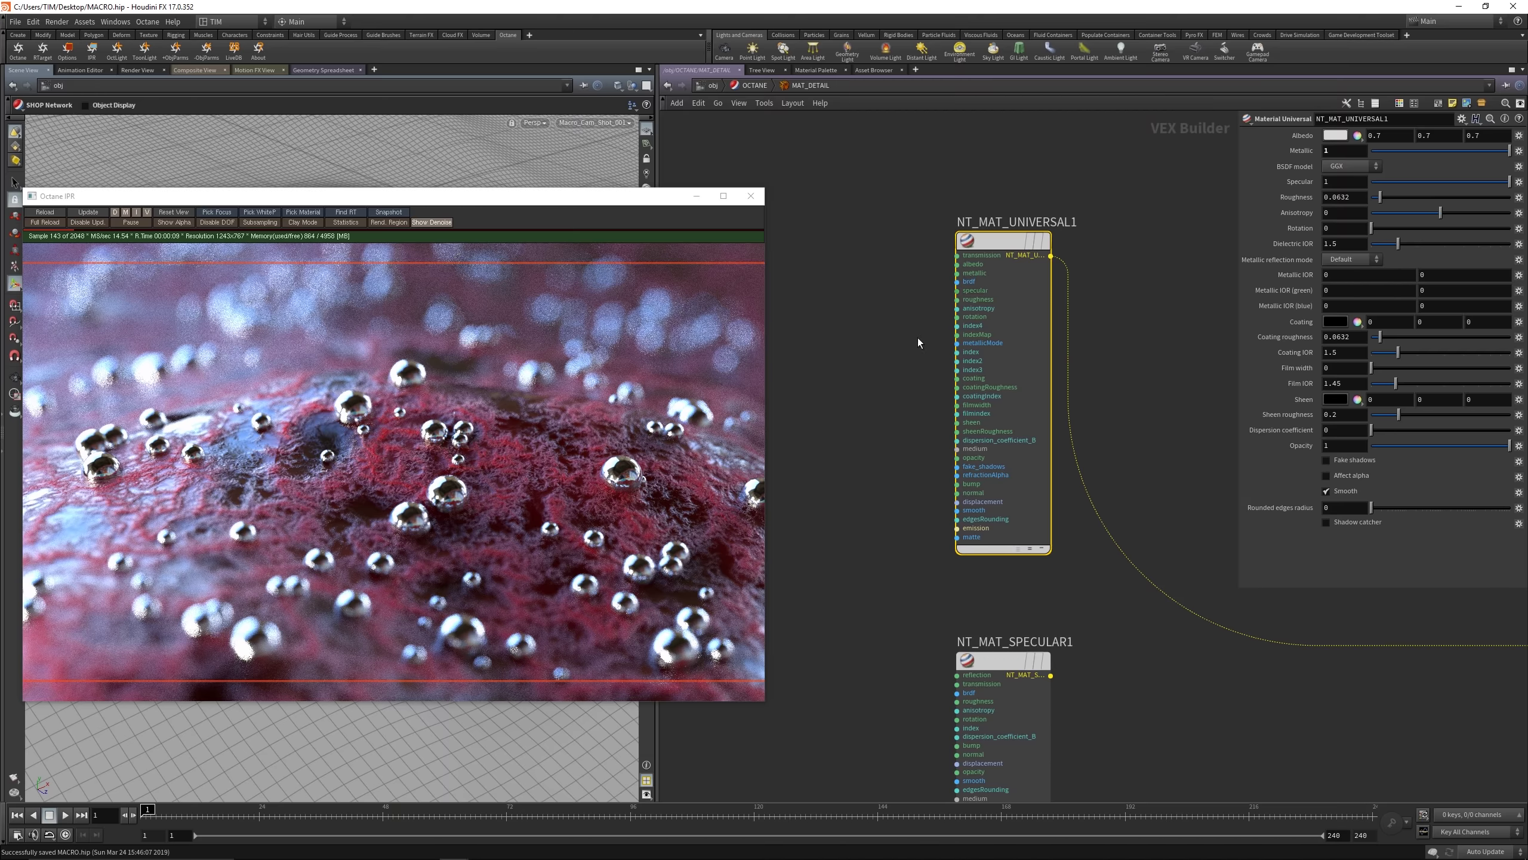
left_click(957, 290)
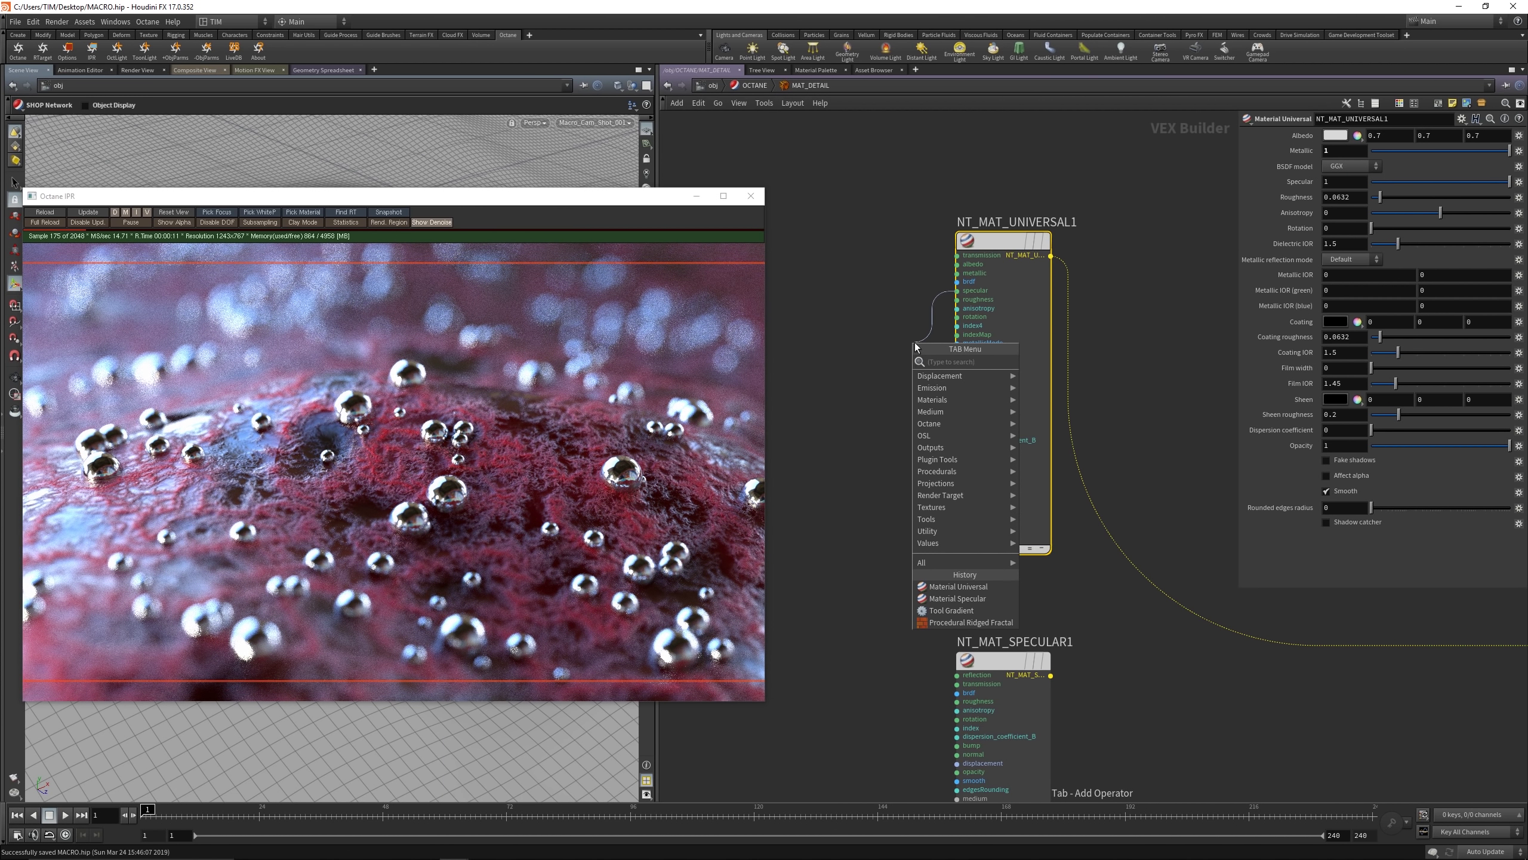
type("rgb")
key("Return")
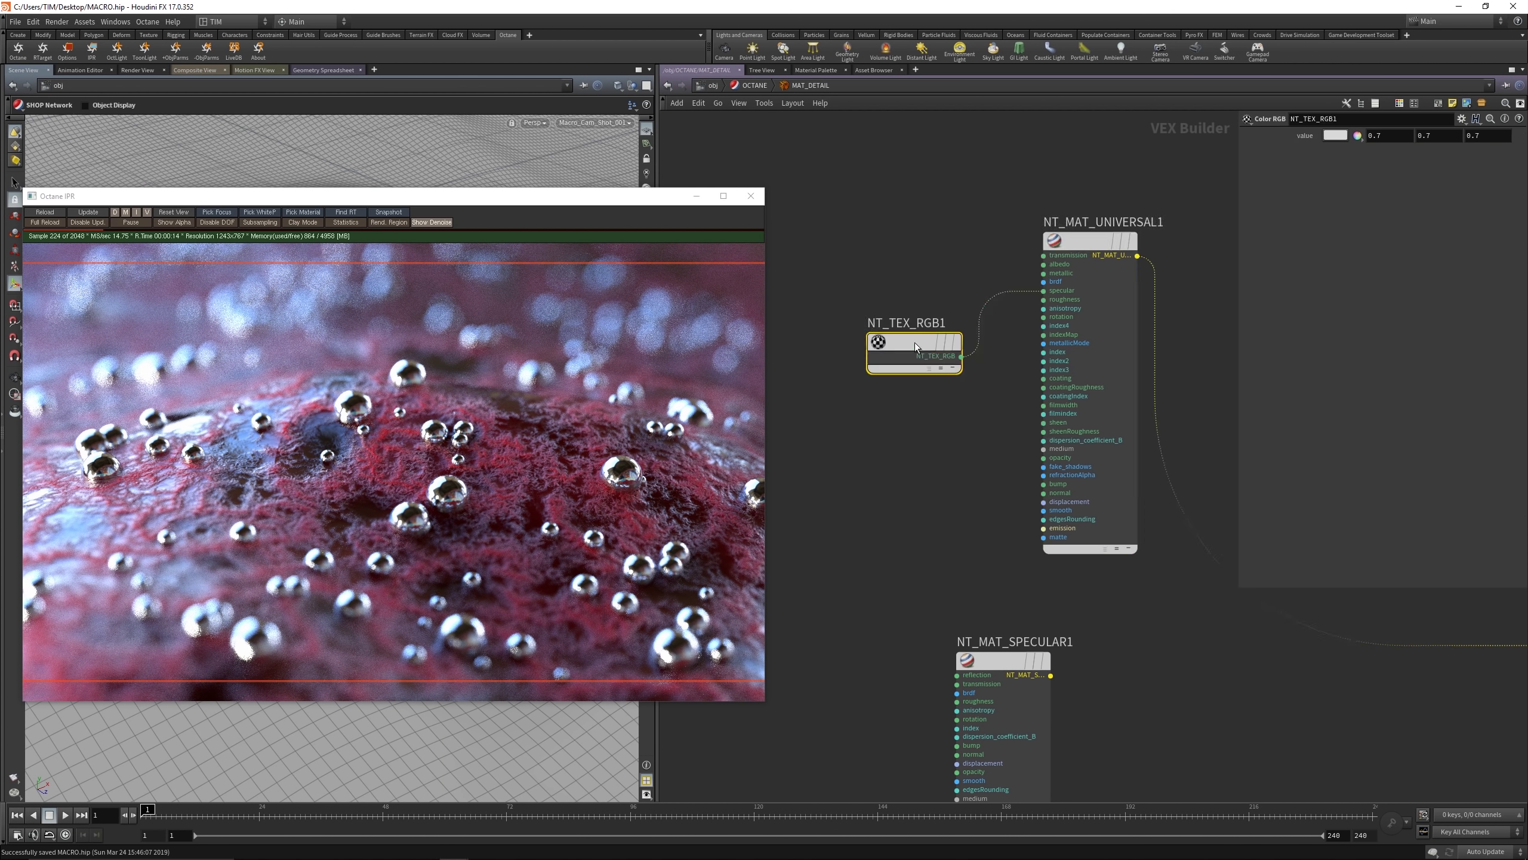
Step: Set NT_TEX_RGB1 to orange (0.9, 0.45, 0) and move its connection from specular to the albedo input of NT_MAT_UNIVERSAL1
left_click(1333, 135)
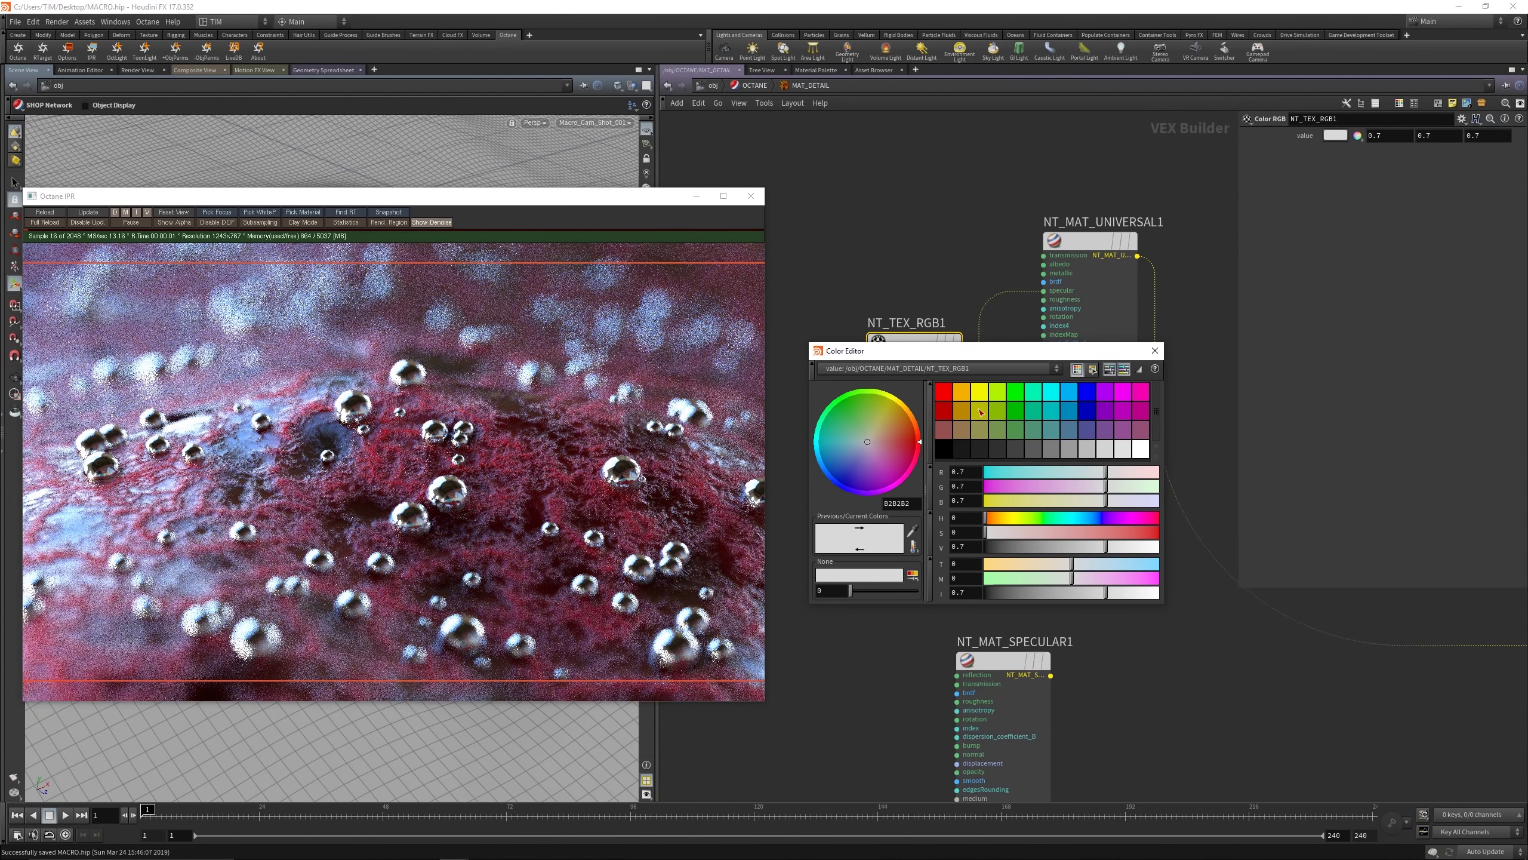
left_click(961, 392)
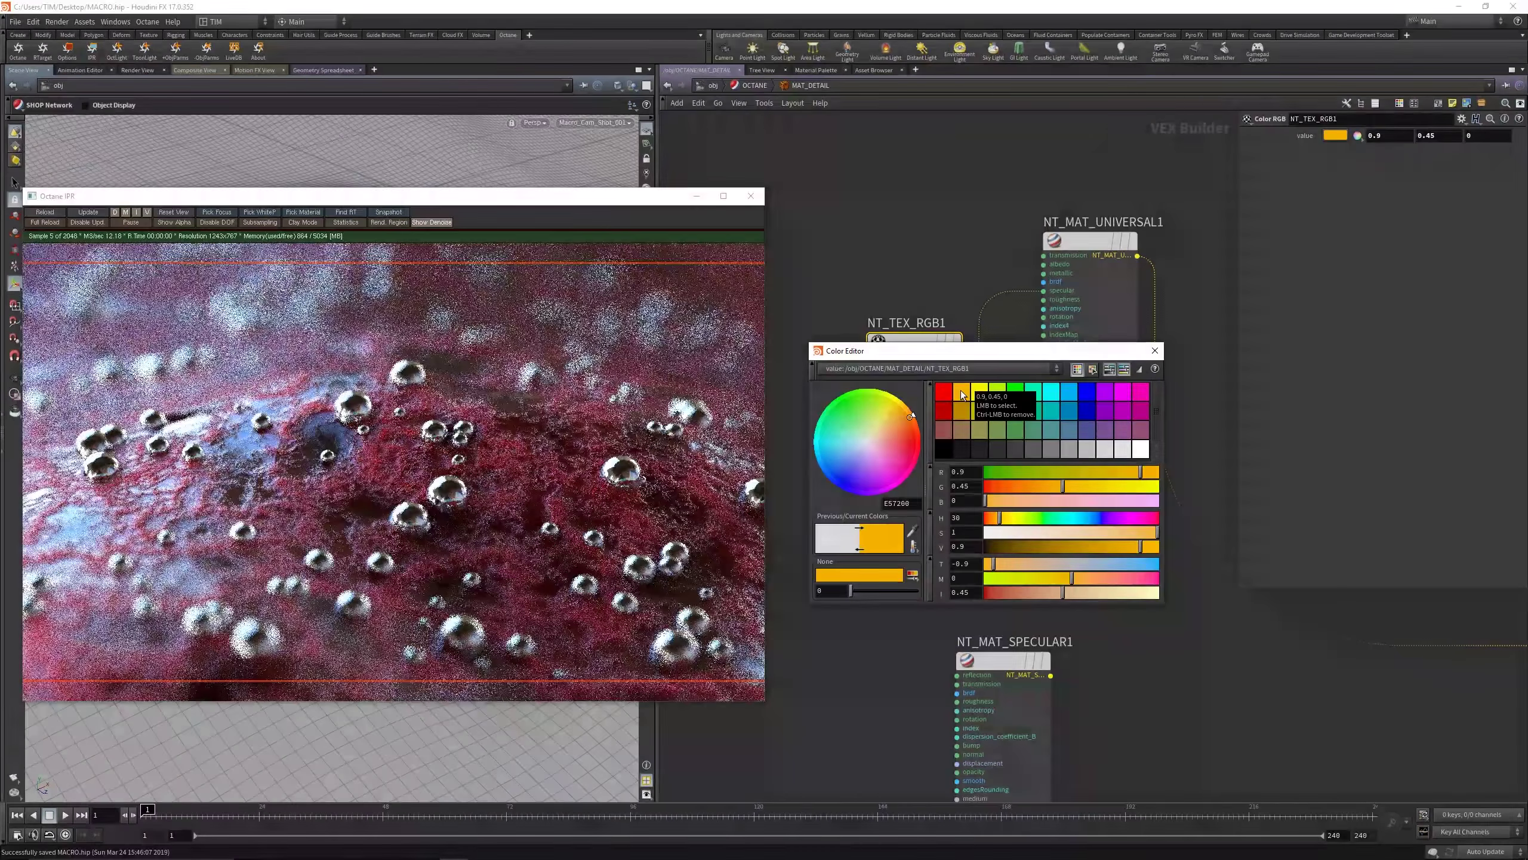
left_click(1158, 355)
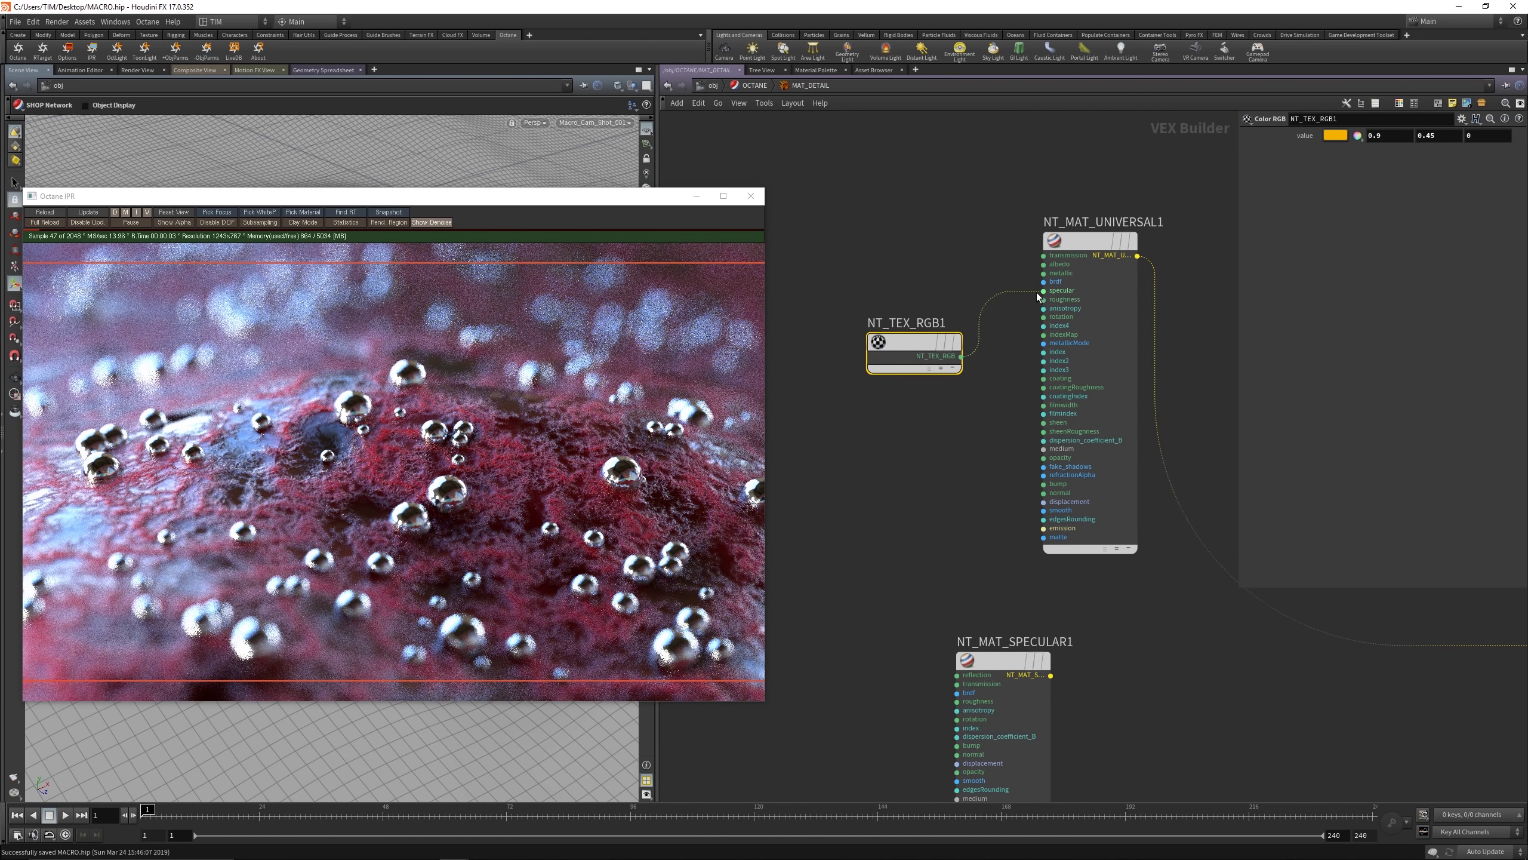
left_click_drag(1039, 281, 1044, 264)
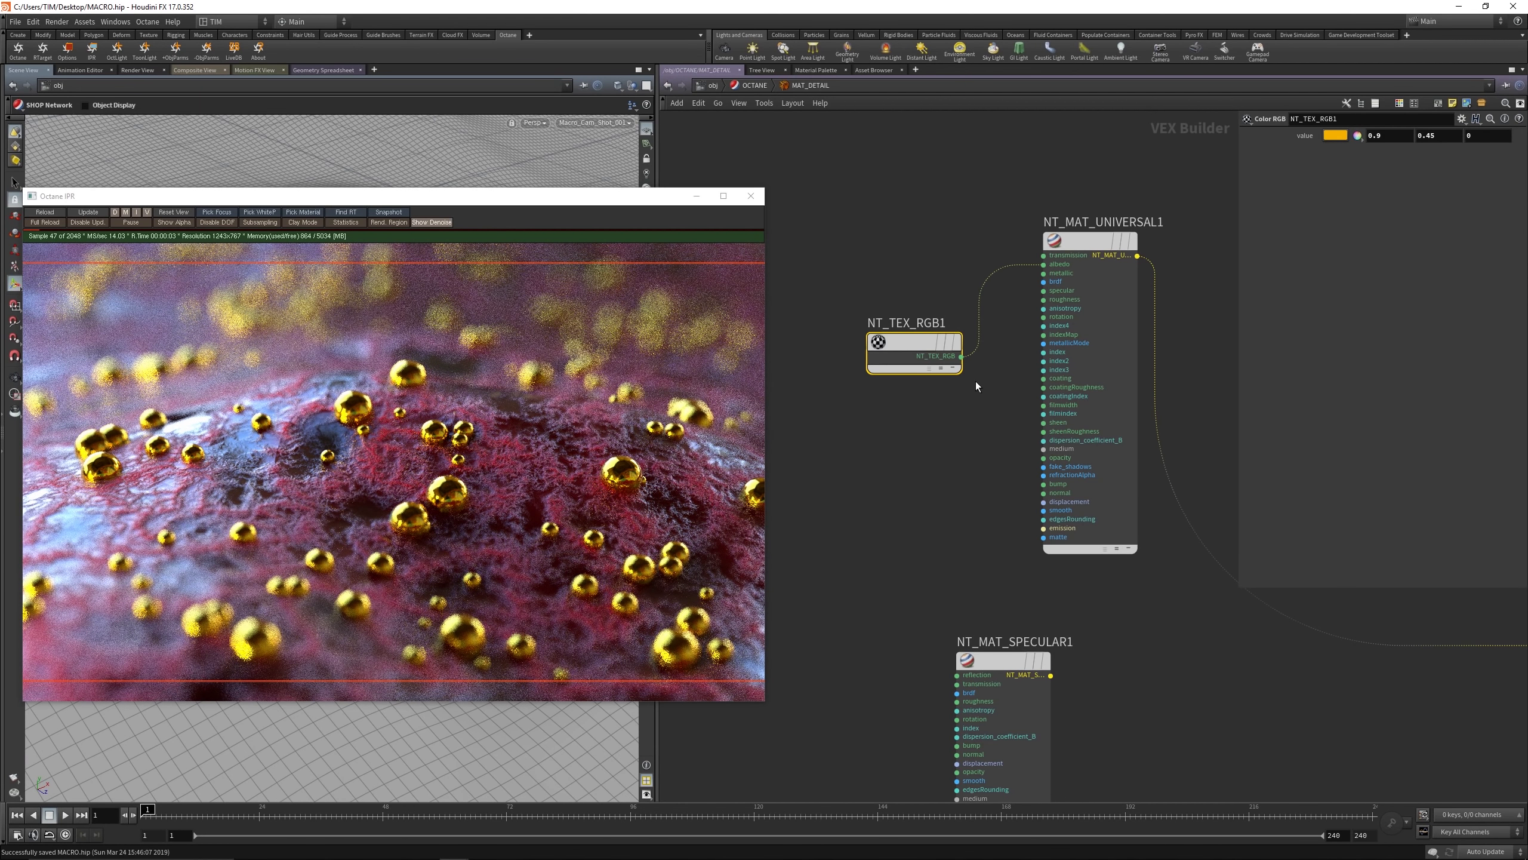
Step: Try dark red, white and black for NT_TEX_RGB1, and settle on a near-black of 0.0125 in all three channels
left_click(1334, 137)
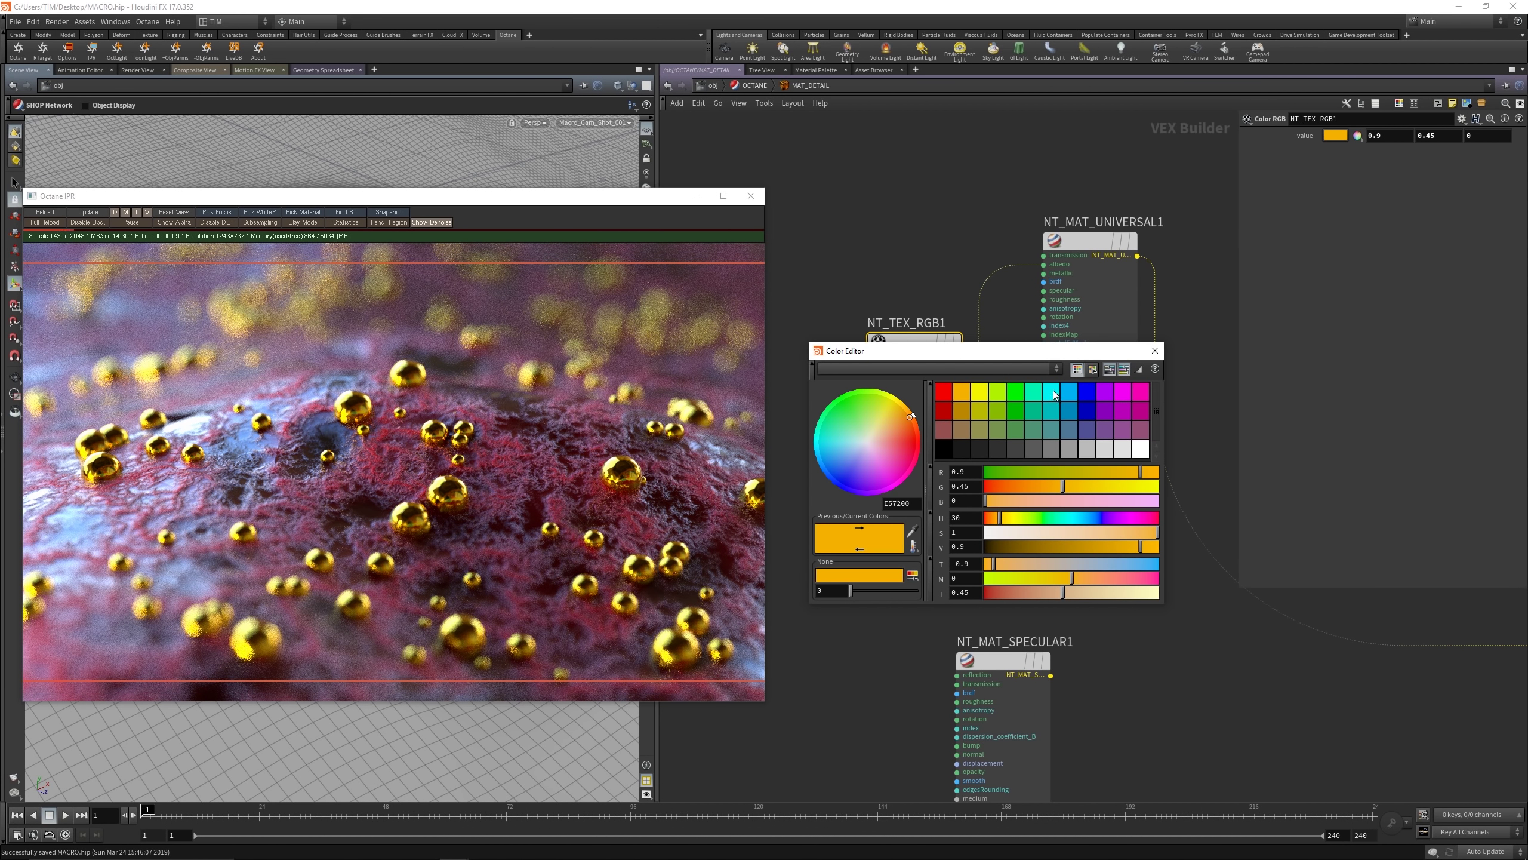
left_click(1053, 392)
left_click(943, 395)
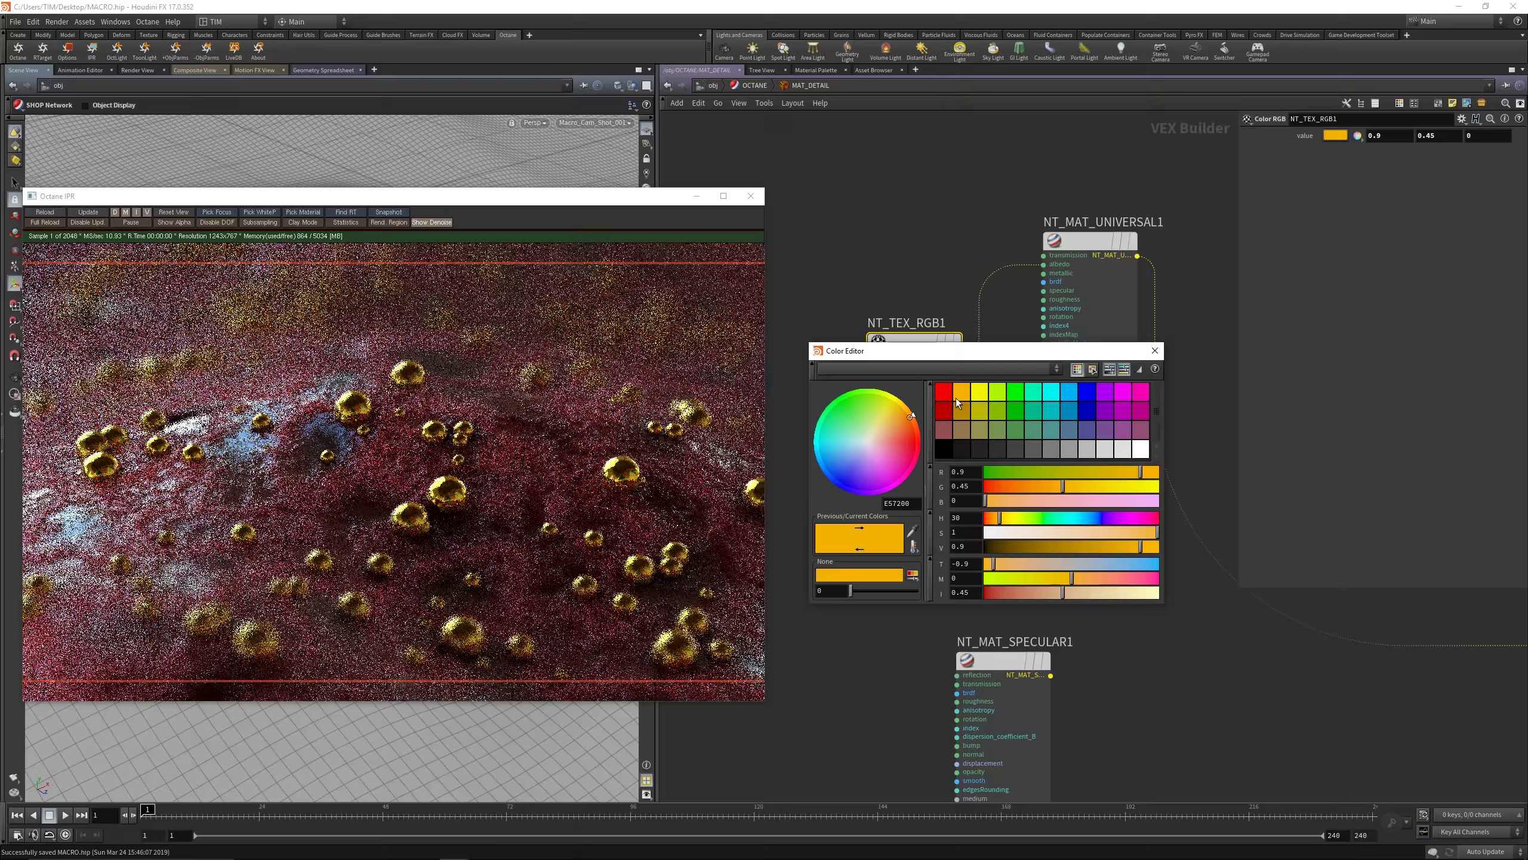
left_click(943, 410)
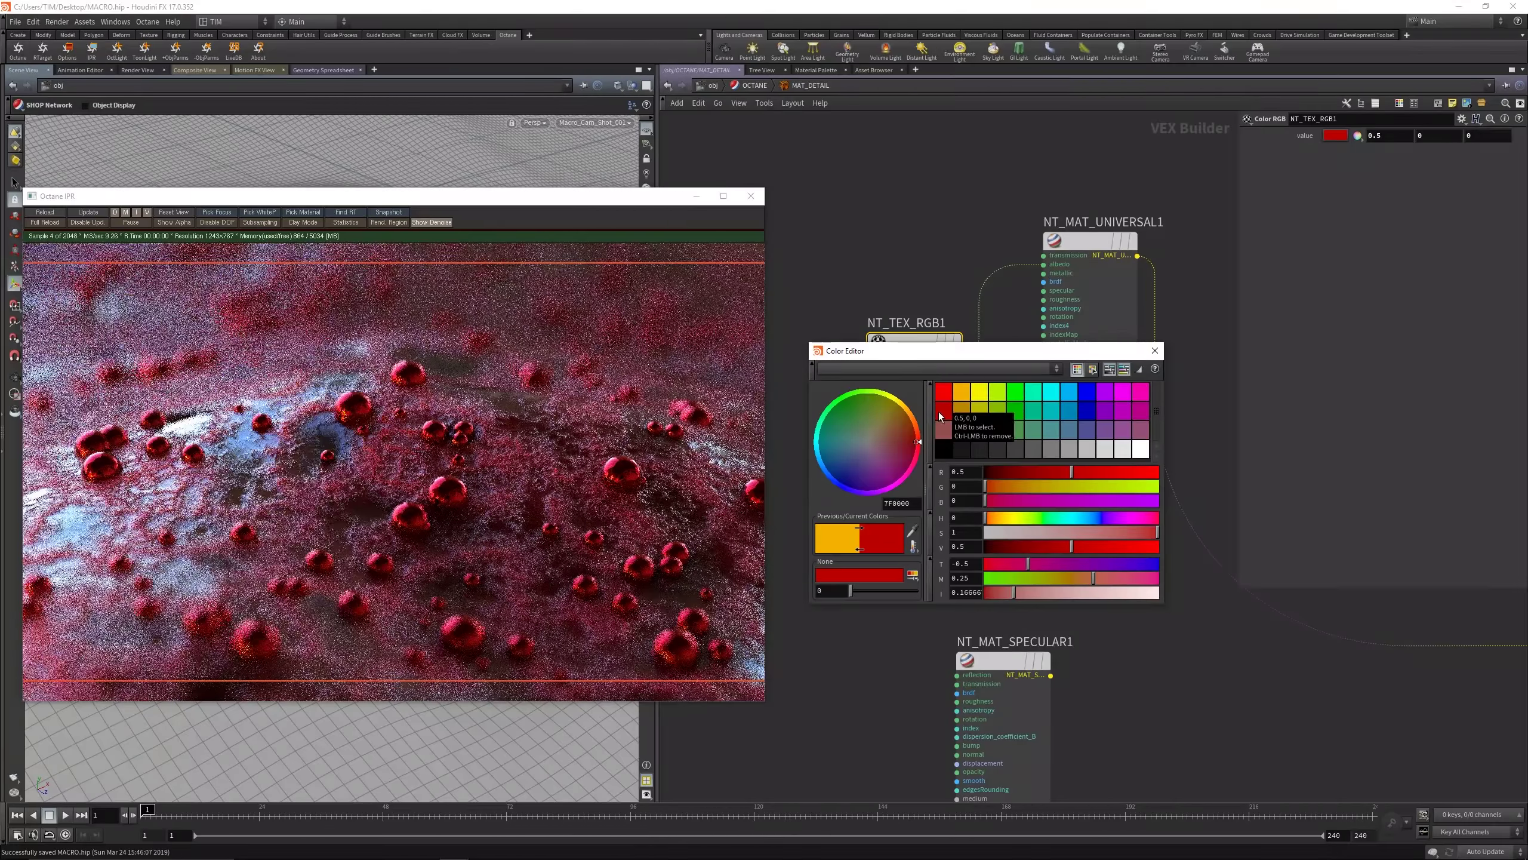
left_click(1141, 448)
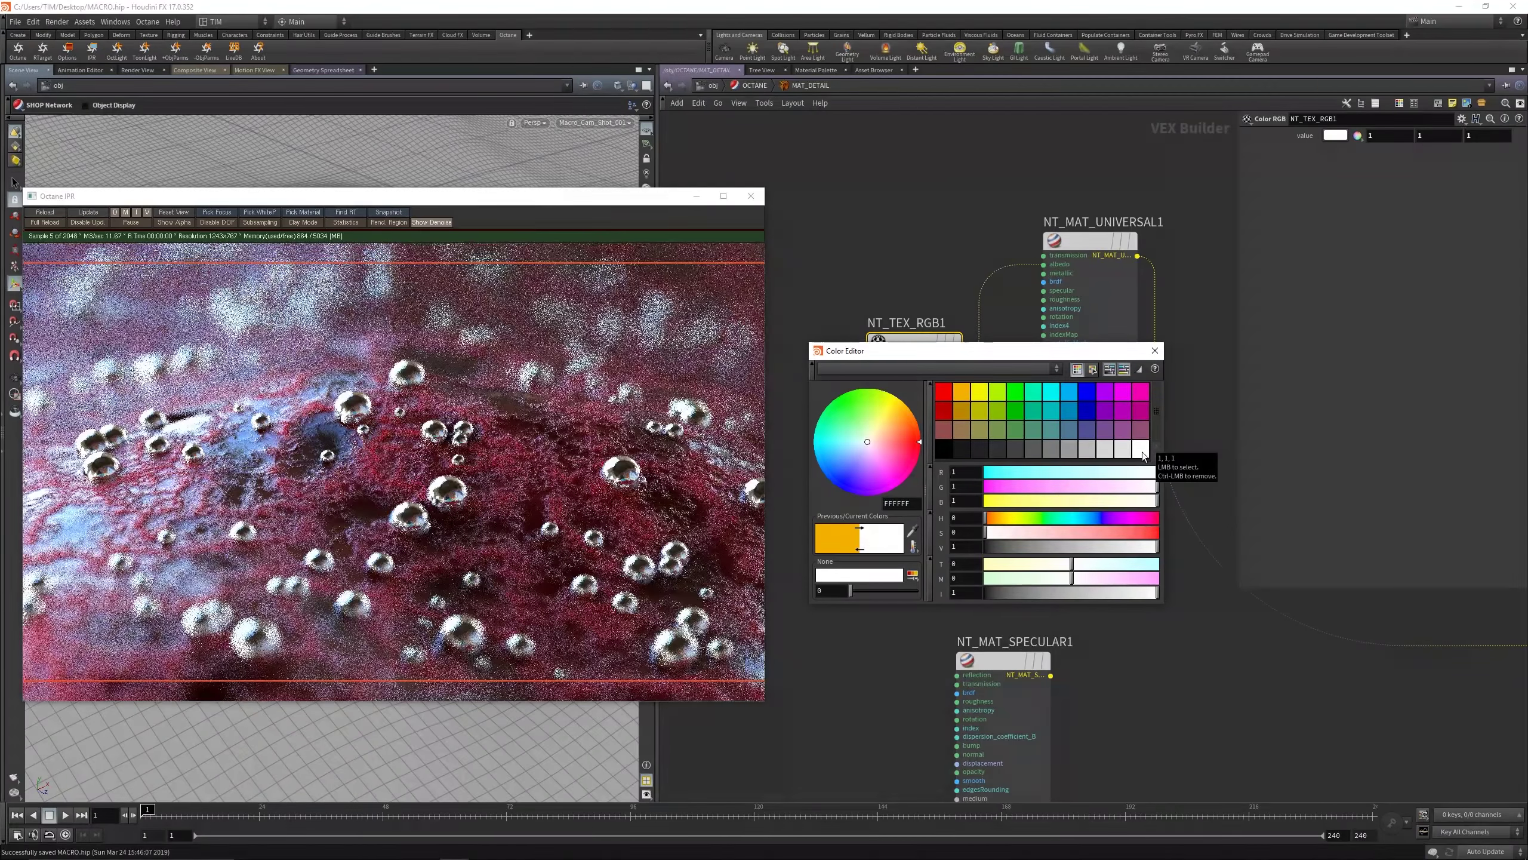
left_click(946, 452)
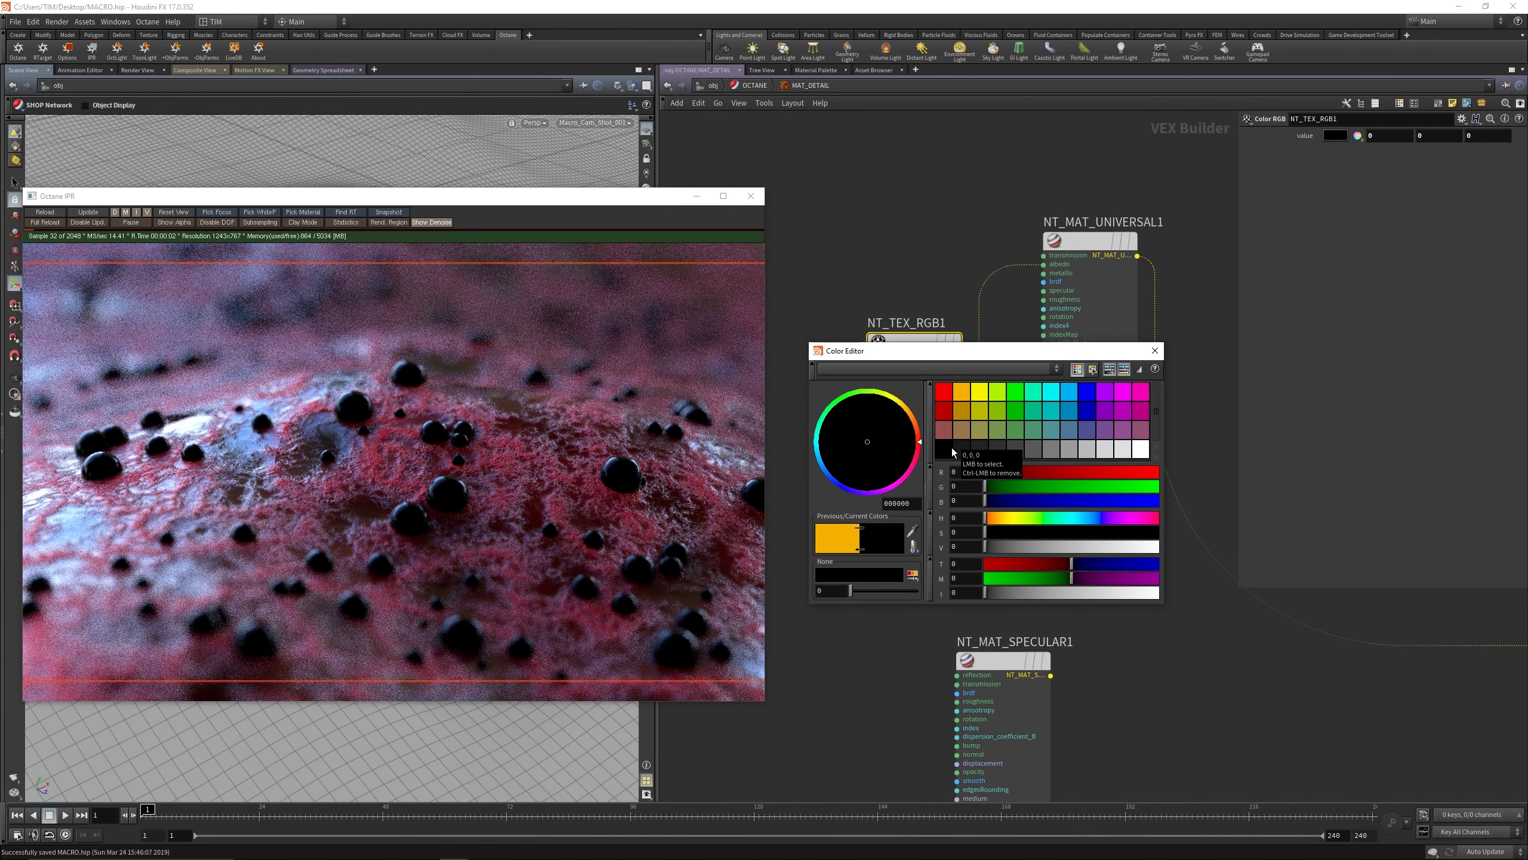
left_click(967, 449)
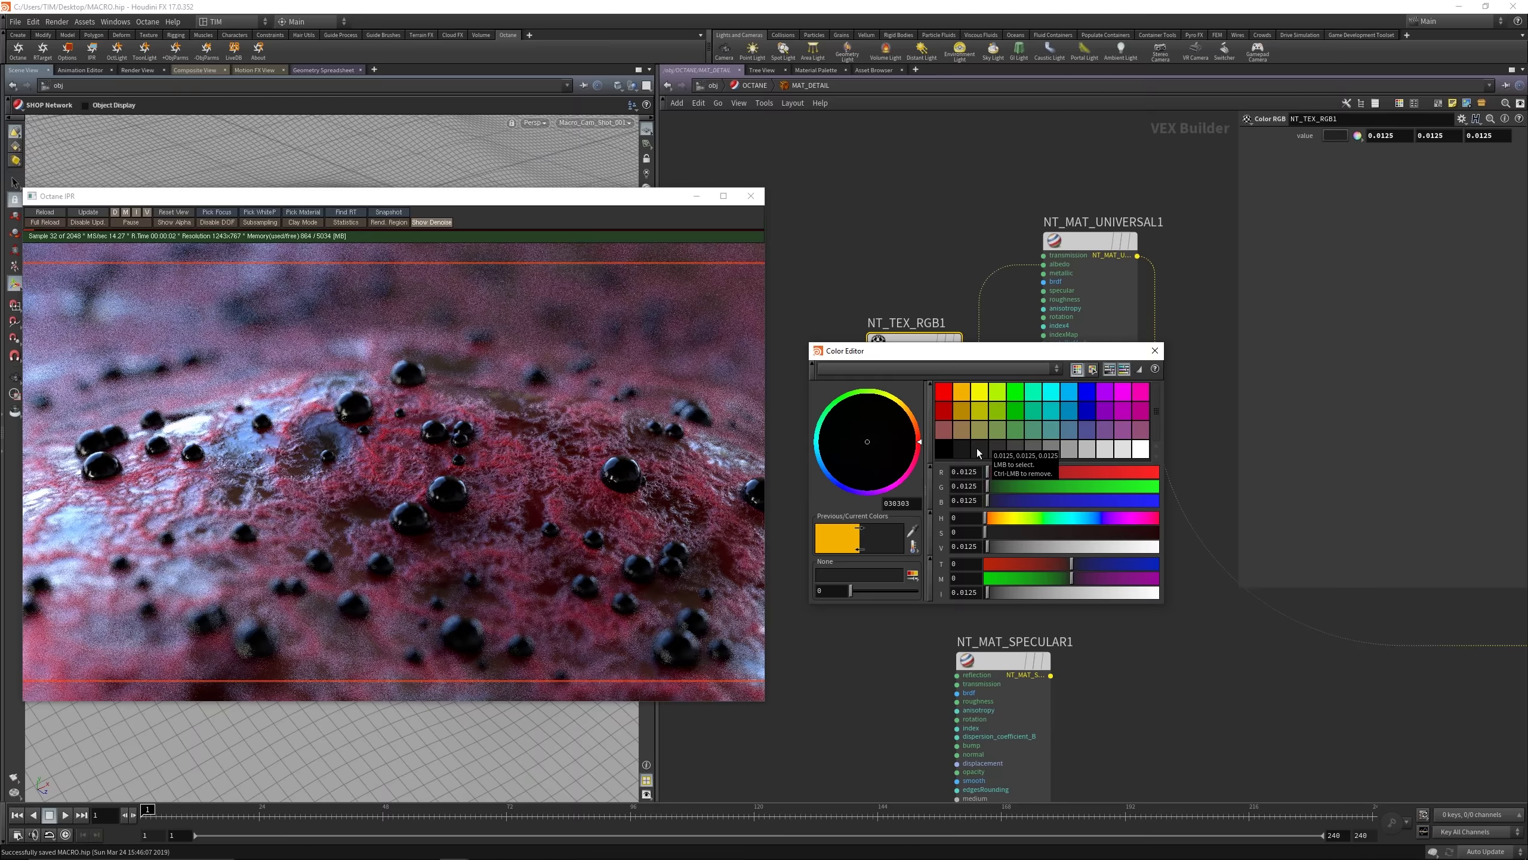
left_click(1154, 351)
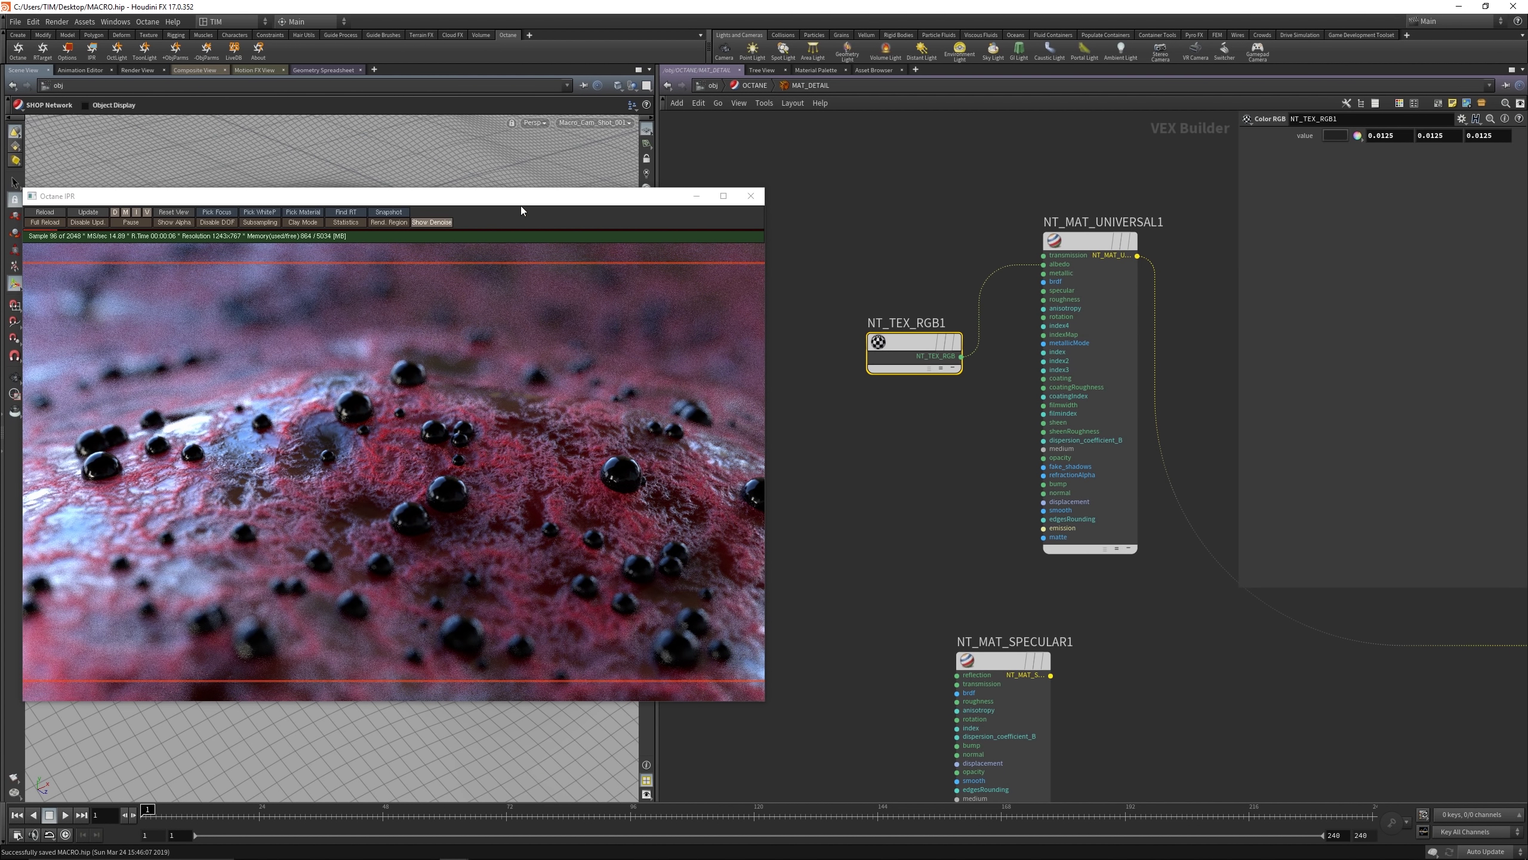
Step: Shift the IPR window aside and set the roughness of NT_MAT_UNIVERSAL1 to 0.25
left_click_drag(525, 201, 597, 189)
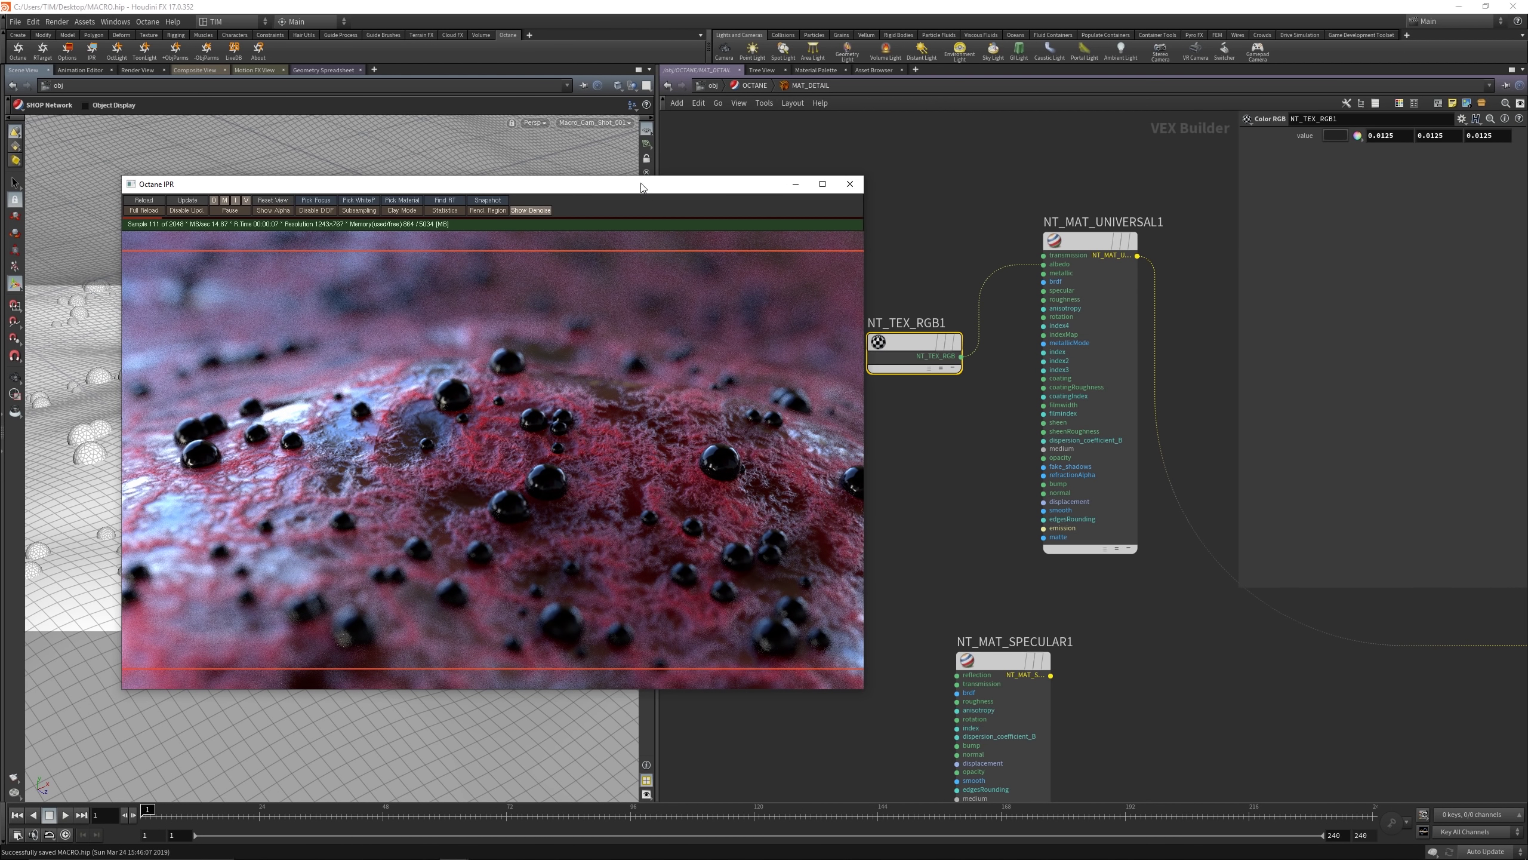
left_click(1074, 256)
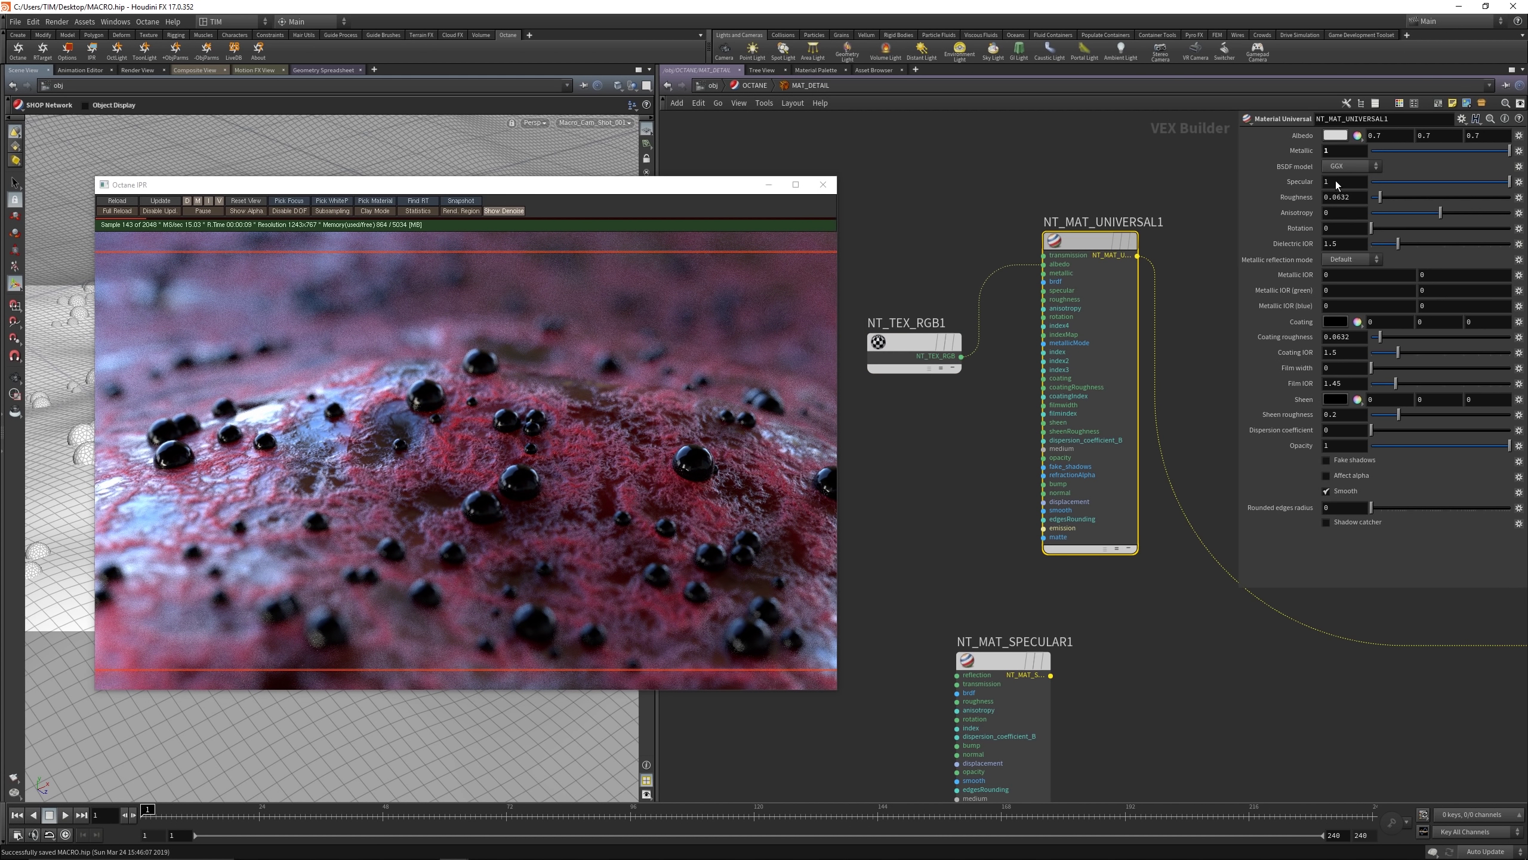
double_click(1347, 197)
type("0")
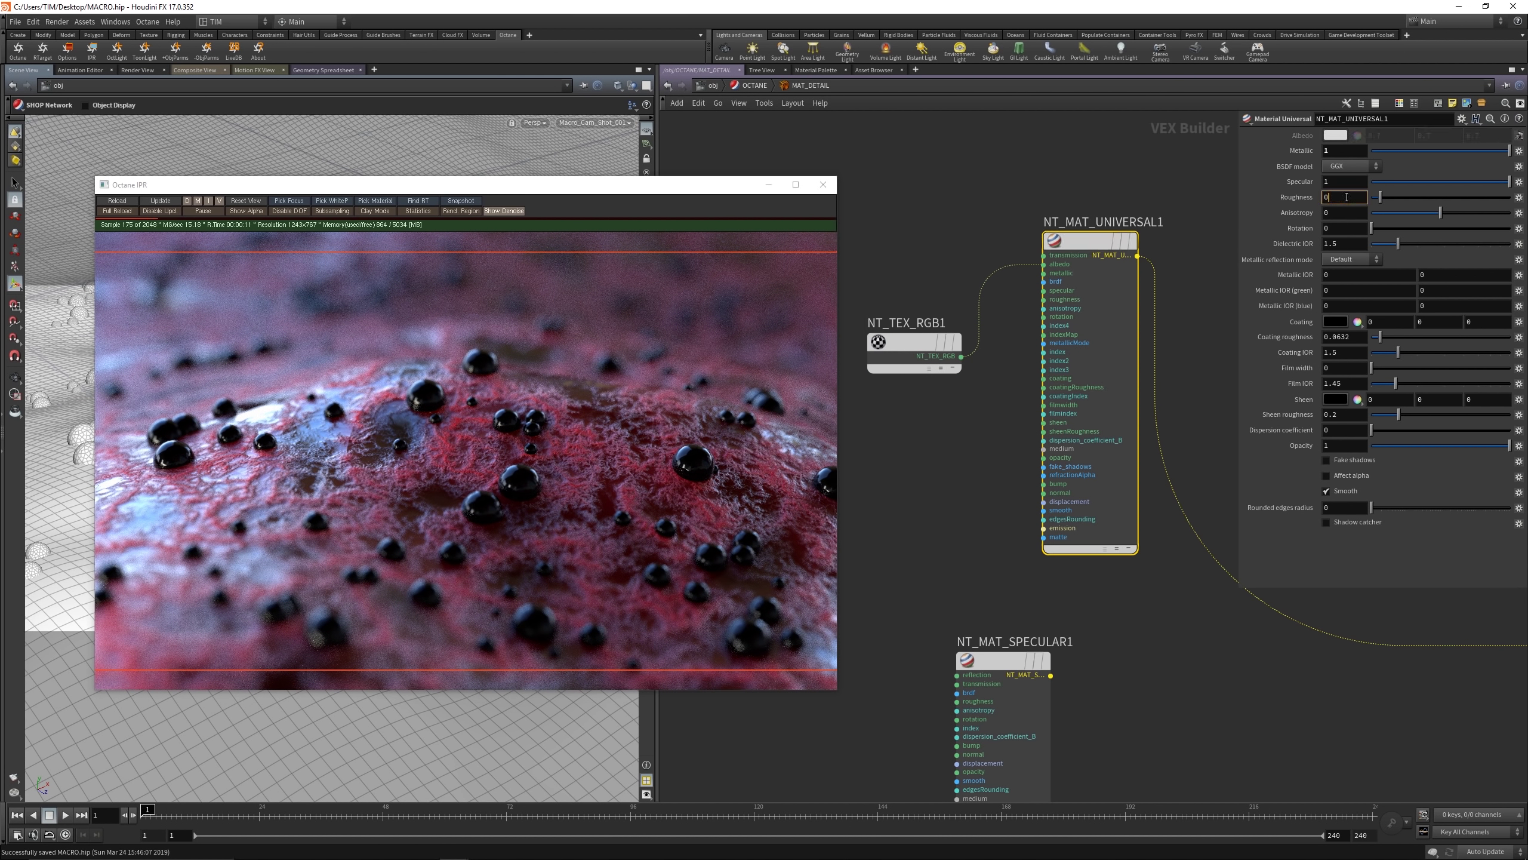
type(".25")
key("Return")
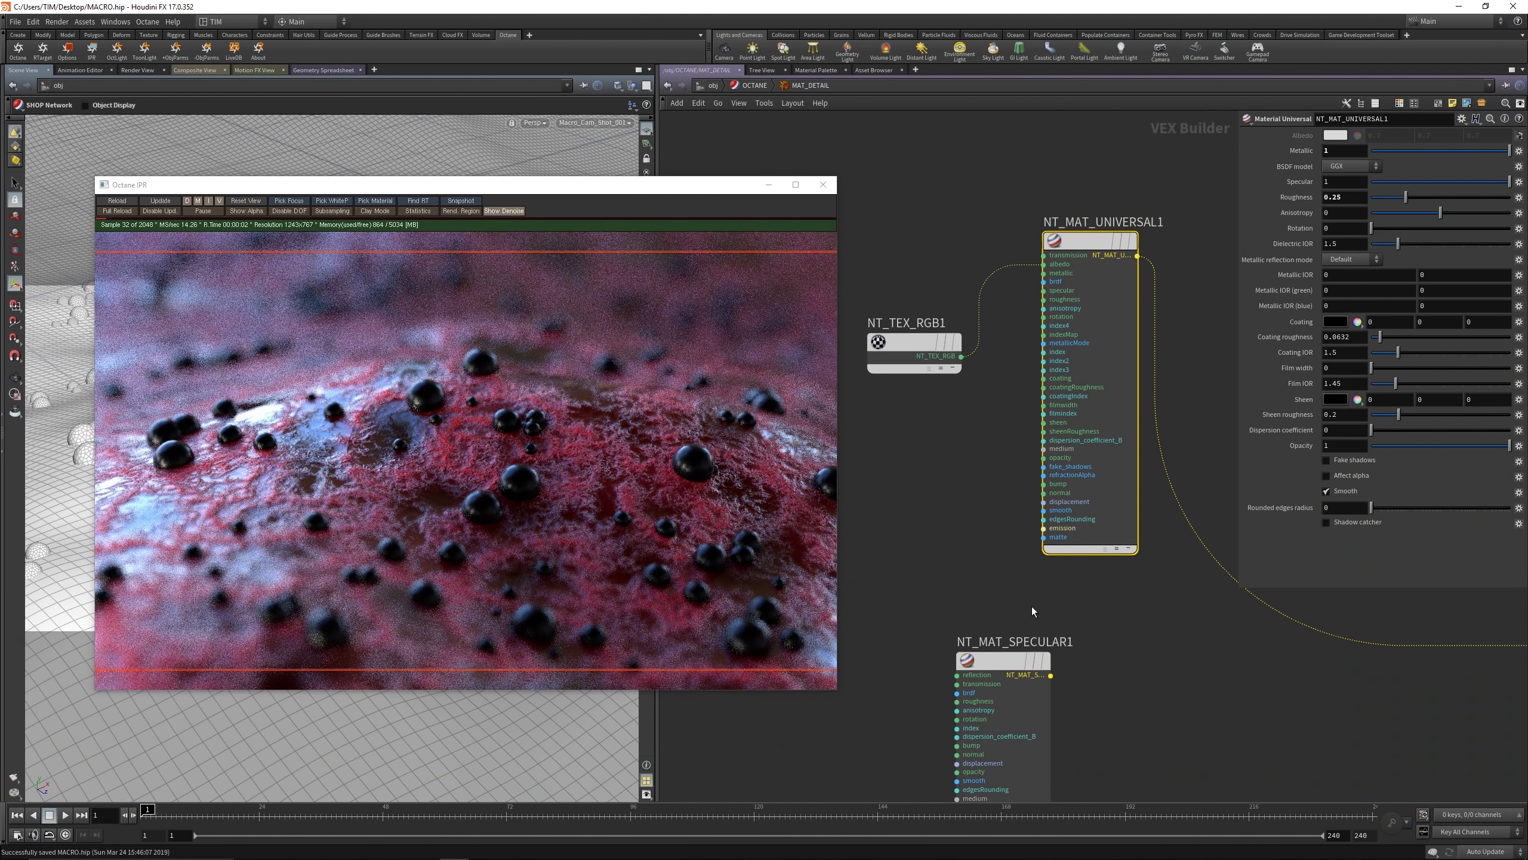
Step: Connect NT_MAT_SPECULAR1 to the material input of octane_material1 in place of NT_MAT_UNIVERSAL1
scroll(984, 585, "down", 5)
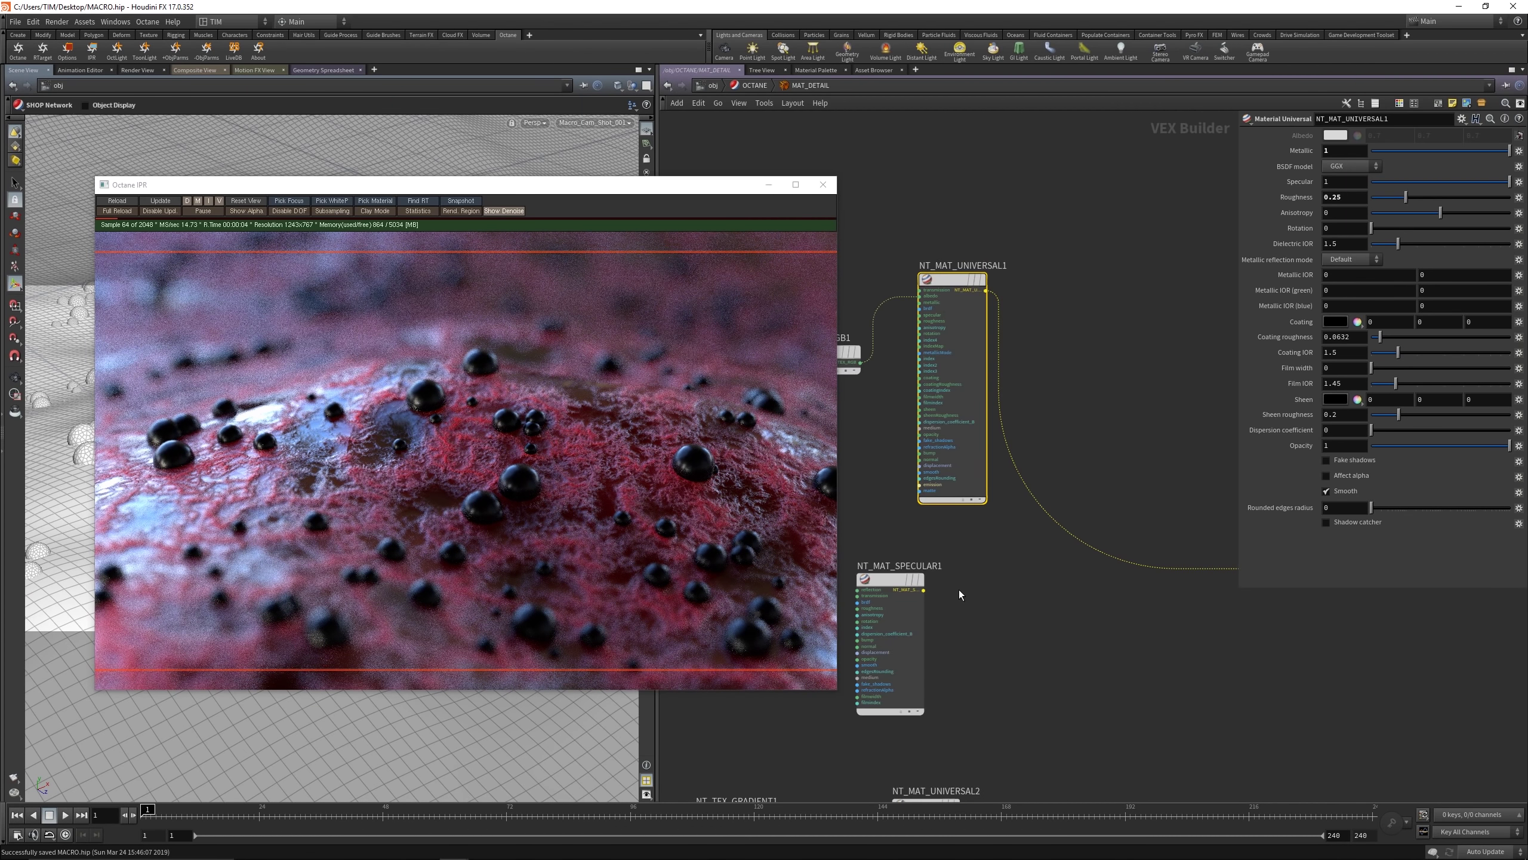
left_click(925, 591)
middle_click_drag(1132, 605, 929, 615)
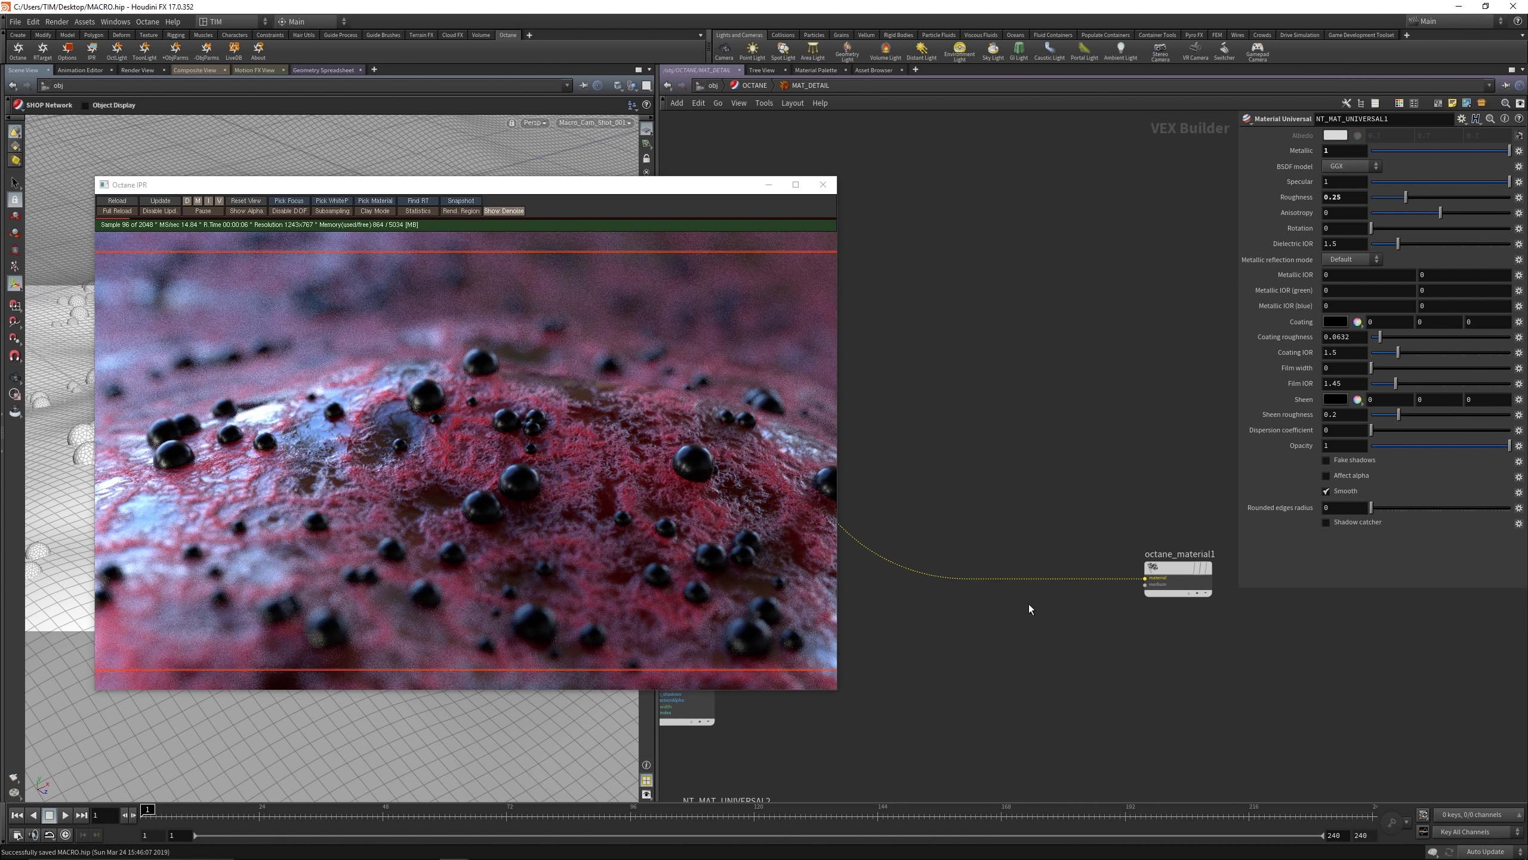
left_click(1134, 580)
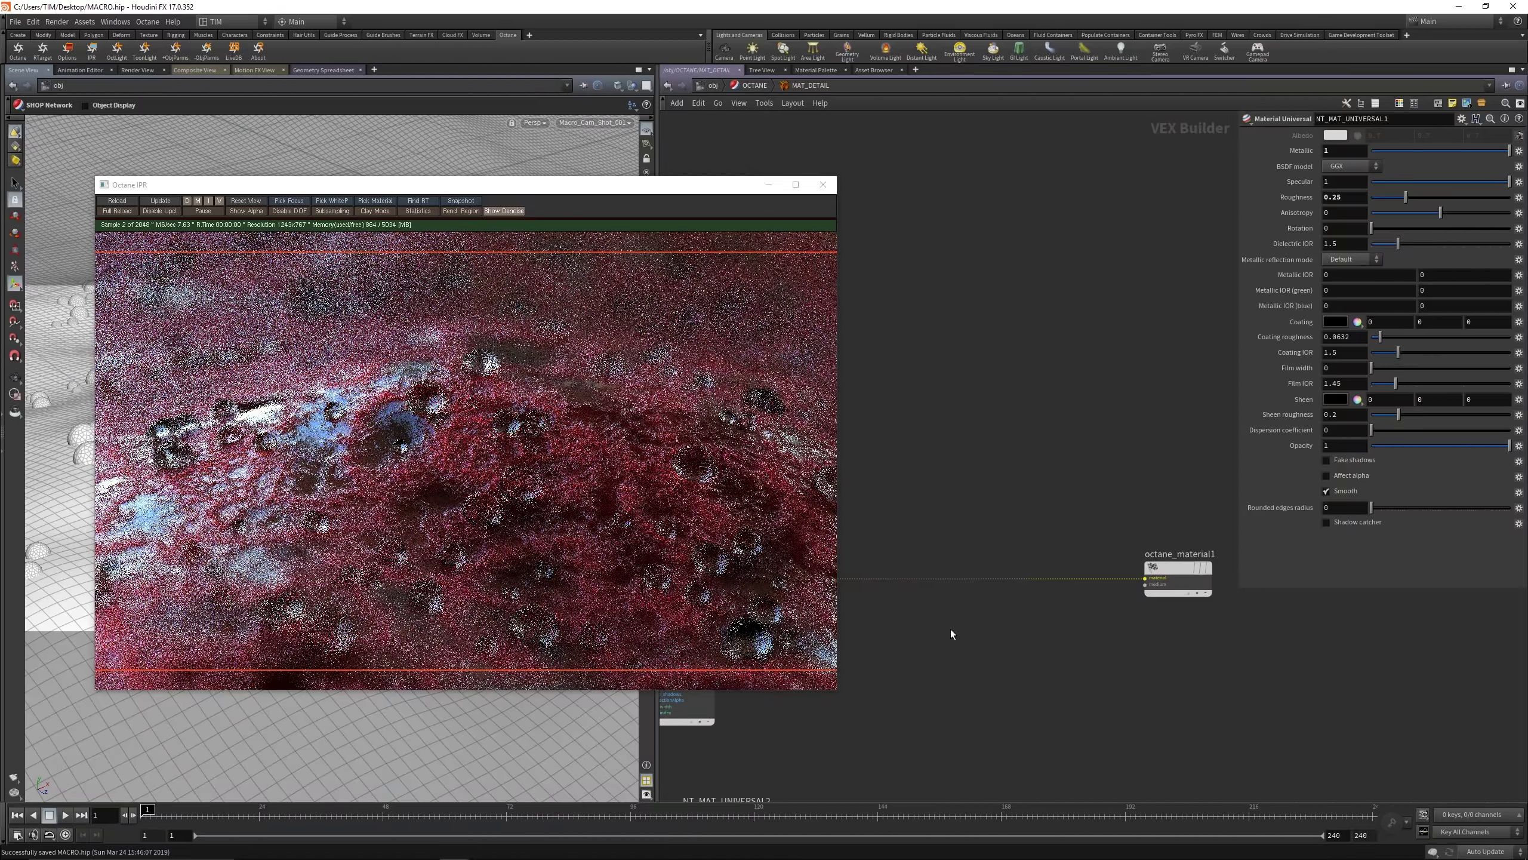
middle_click_drag(1231, 609, 1492, 590)
left_click_drag(943, 571, 993, 582)
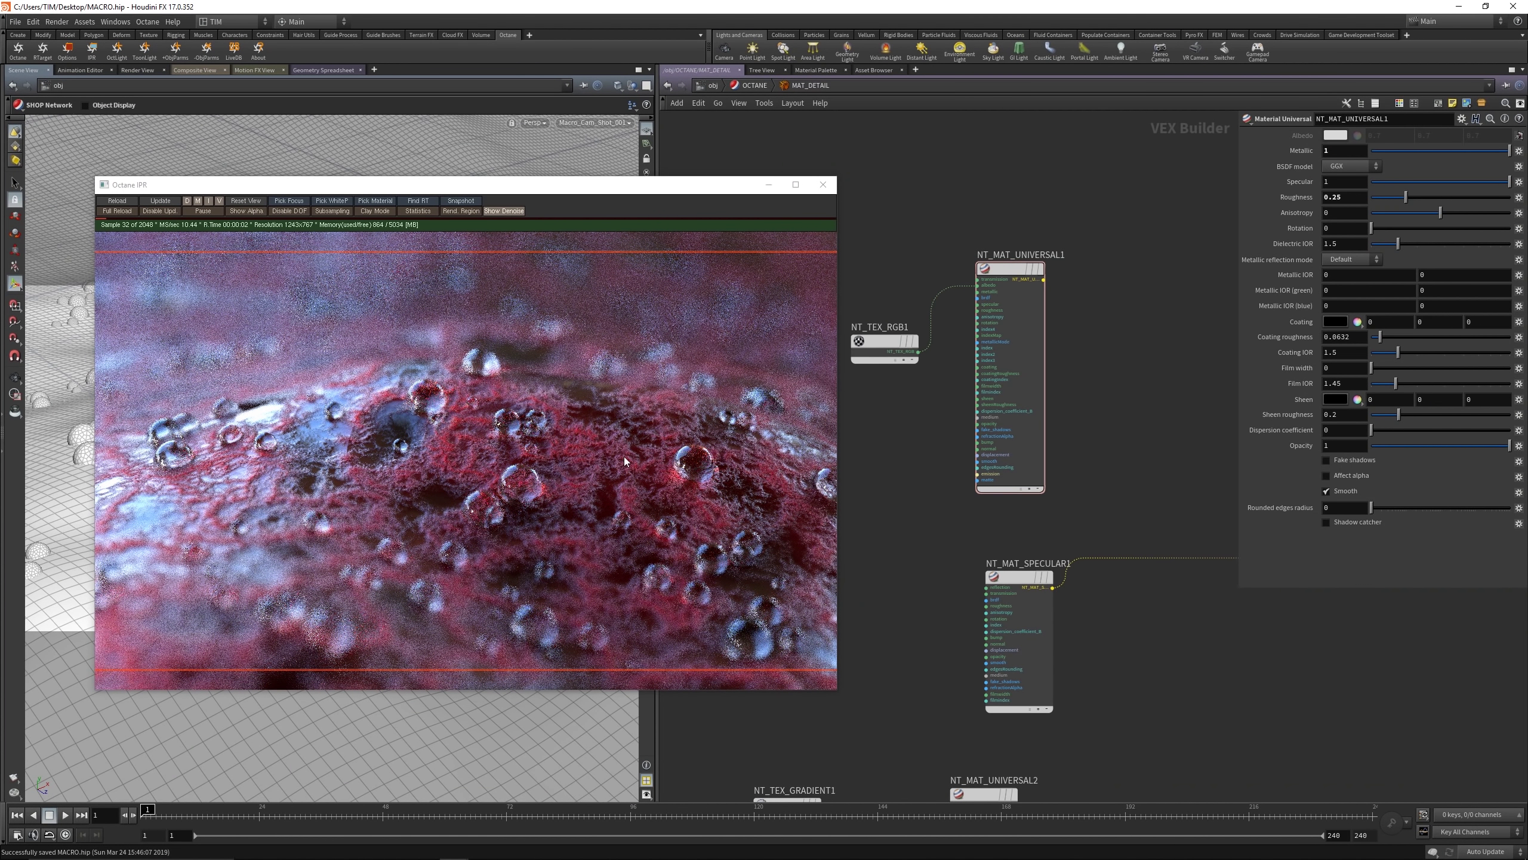
Step: In the OCTANE render network, nudge NT_KERN_PATHTRACING1 aside and add an RT PostProcessing node to the postproc input of octane_render_target1
left_click(750, 85)
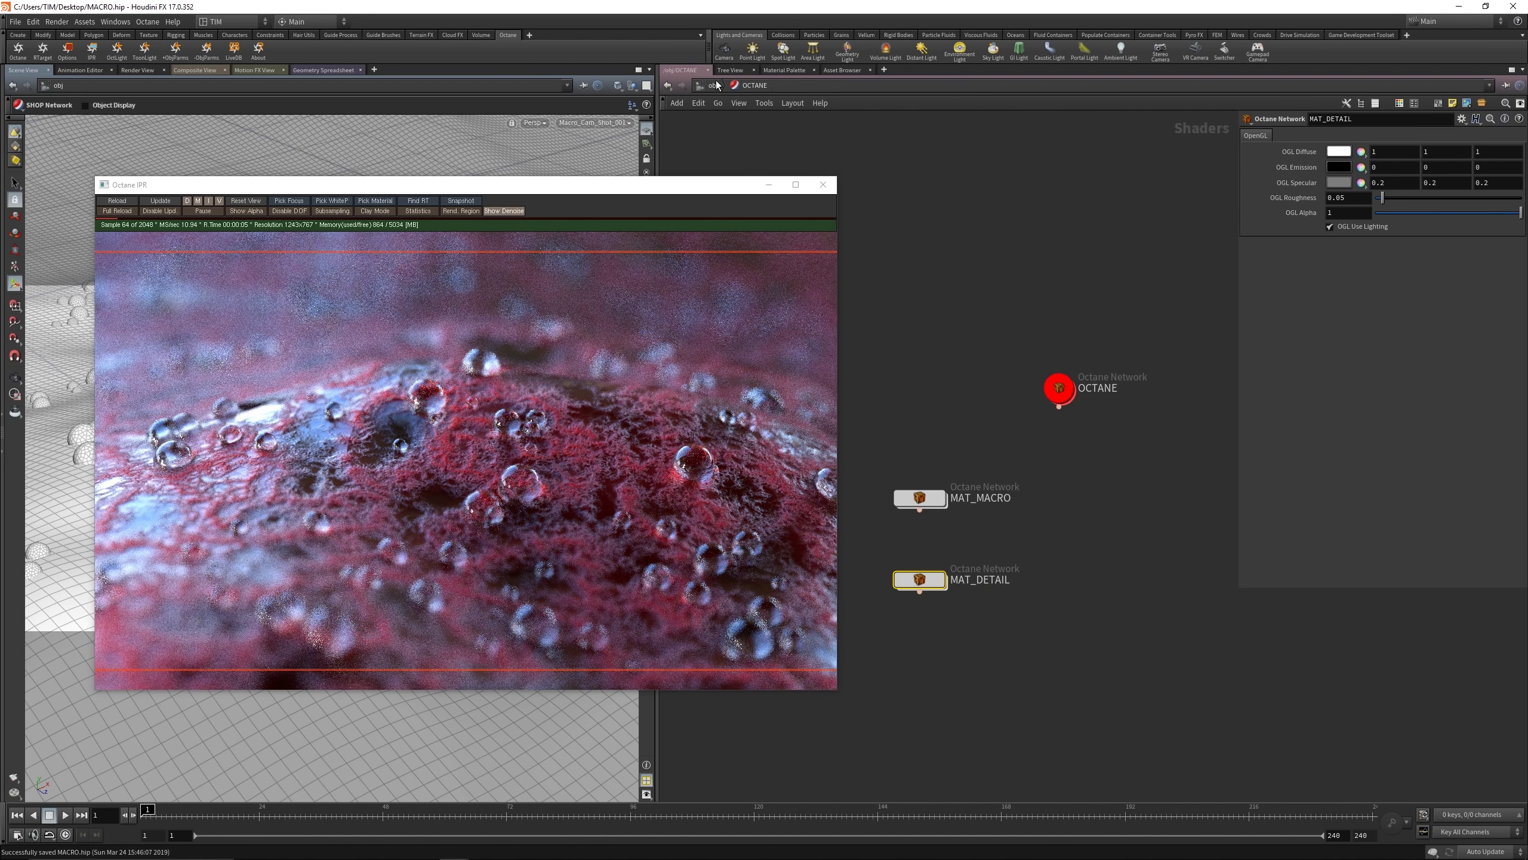
double_click(1059, 388)
middle_click_drag(1101, 400, 964, 389)
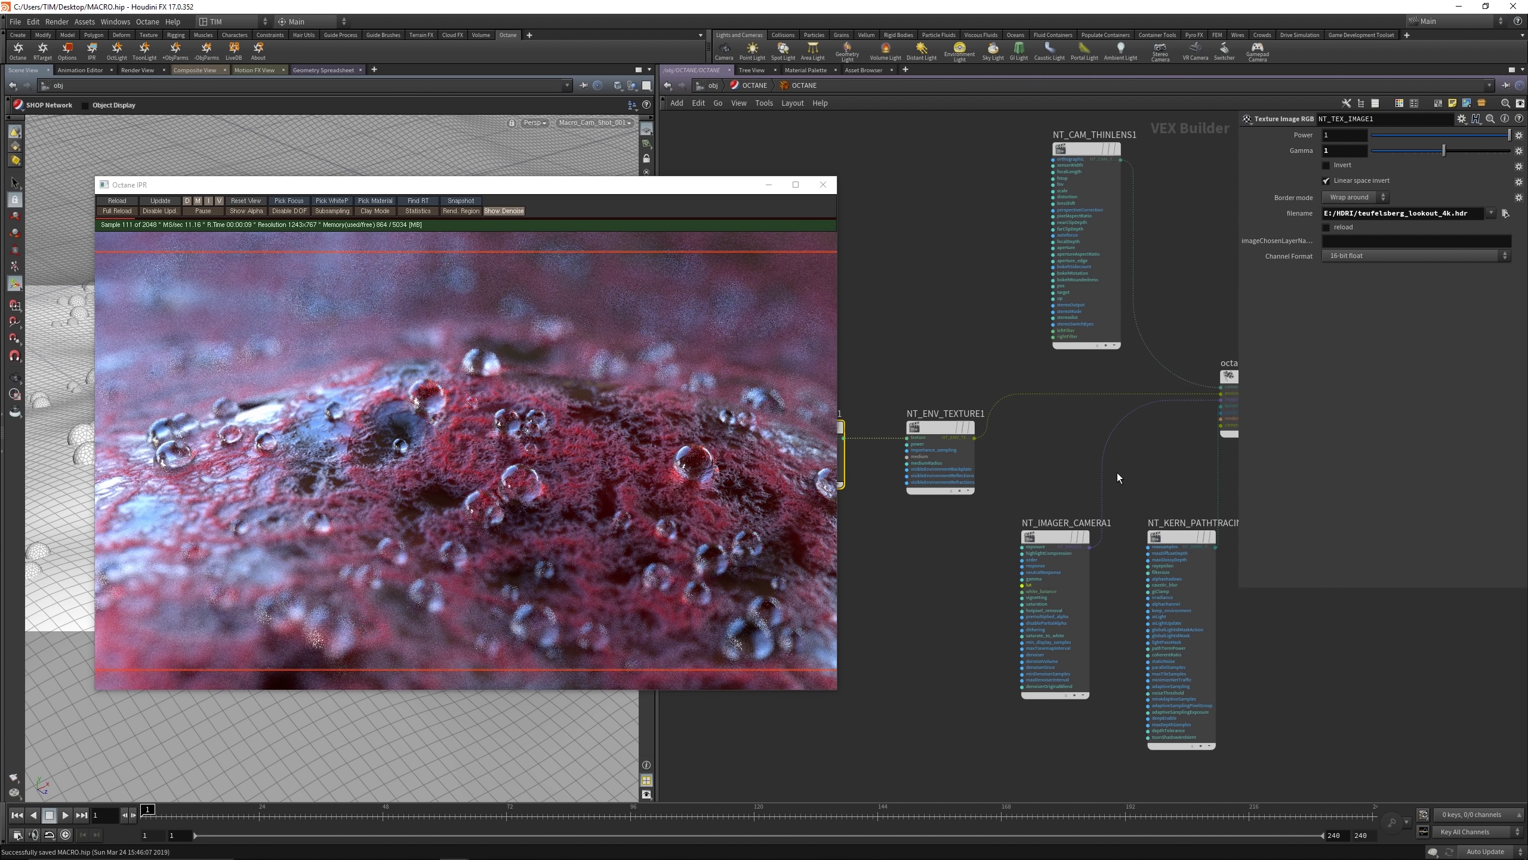
middle_click_drag(1117, 474, 908, 434)
left_click_drag(961, 495, 936, 494)
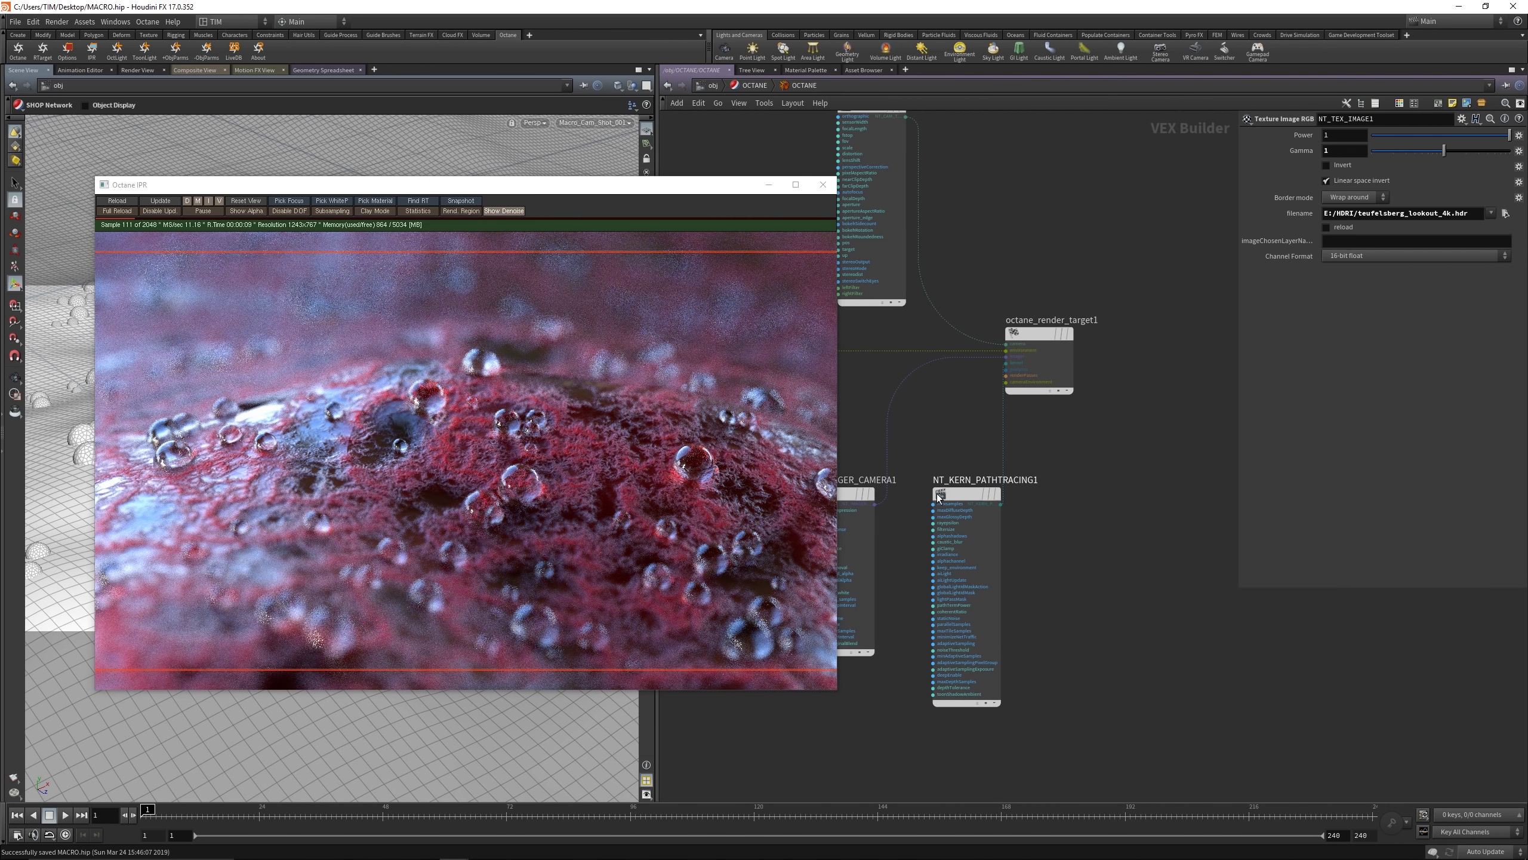
left_click(1005, 376)
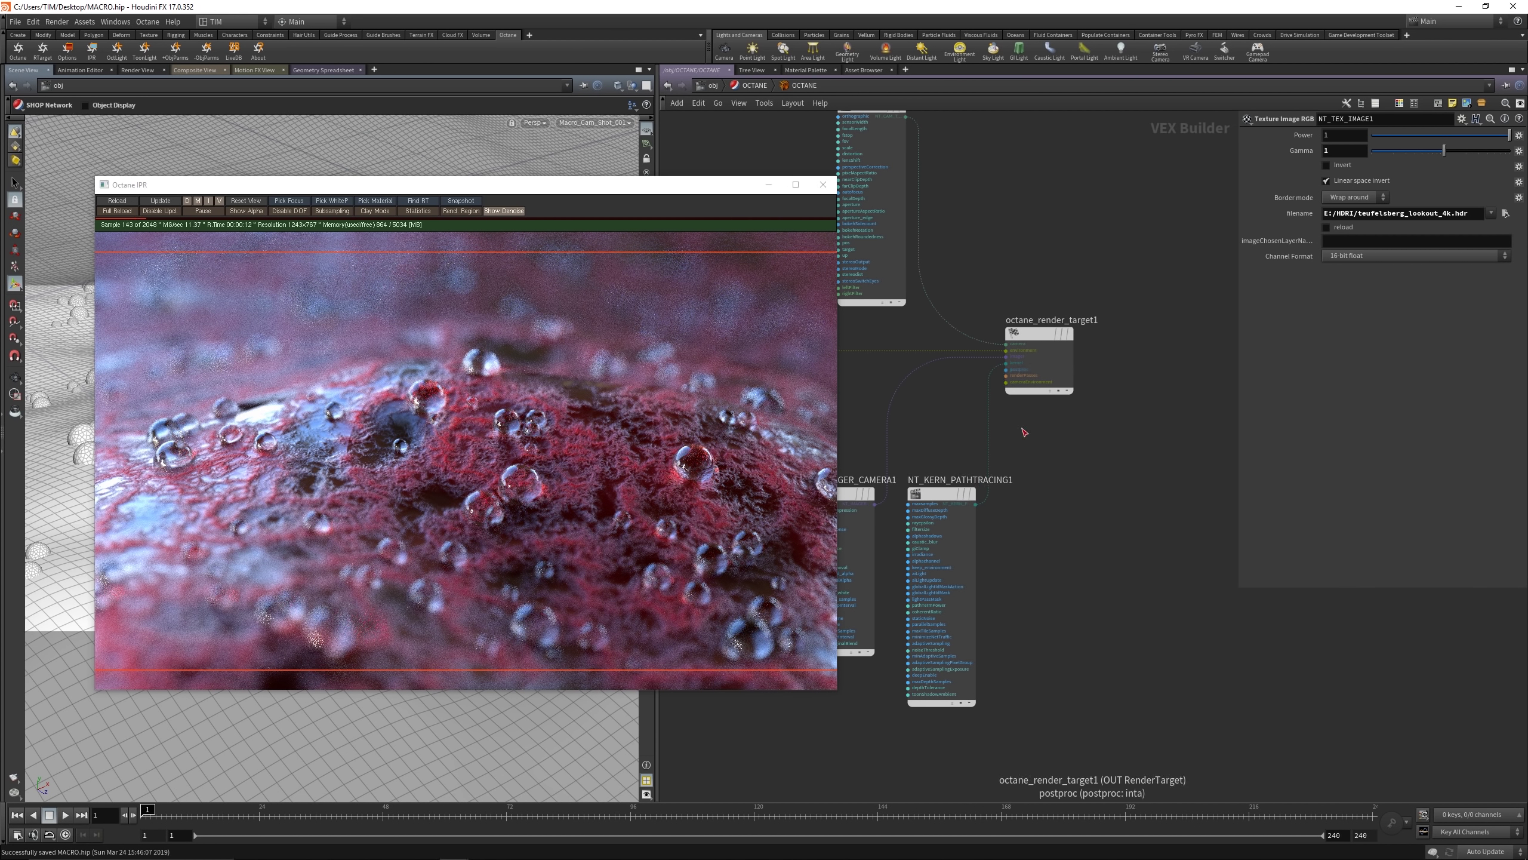
key("Tab")
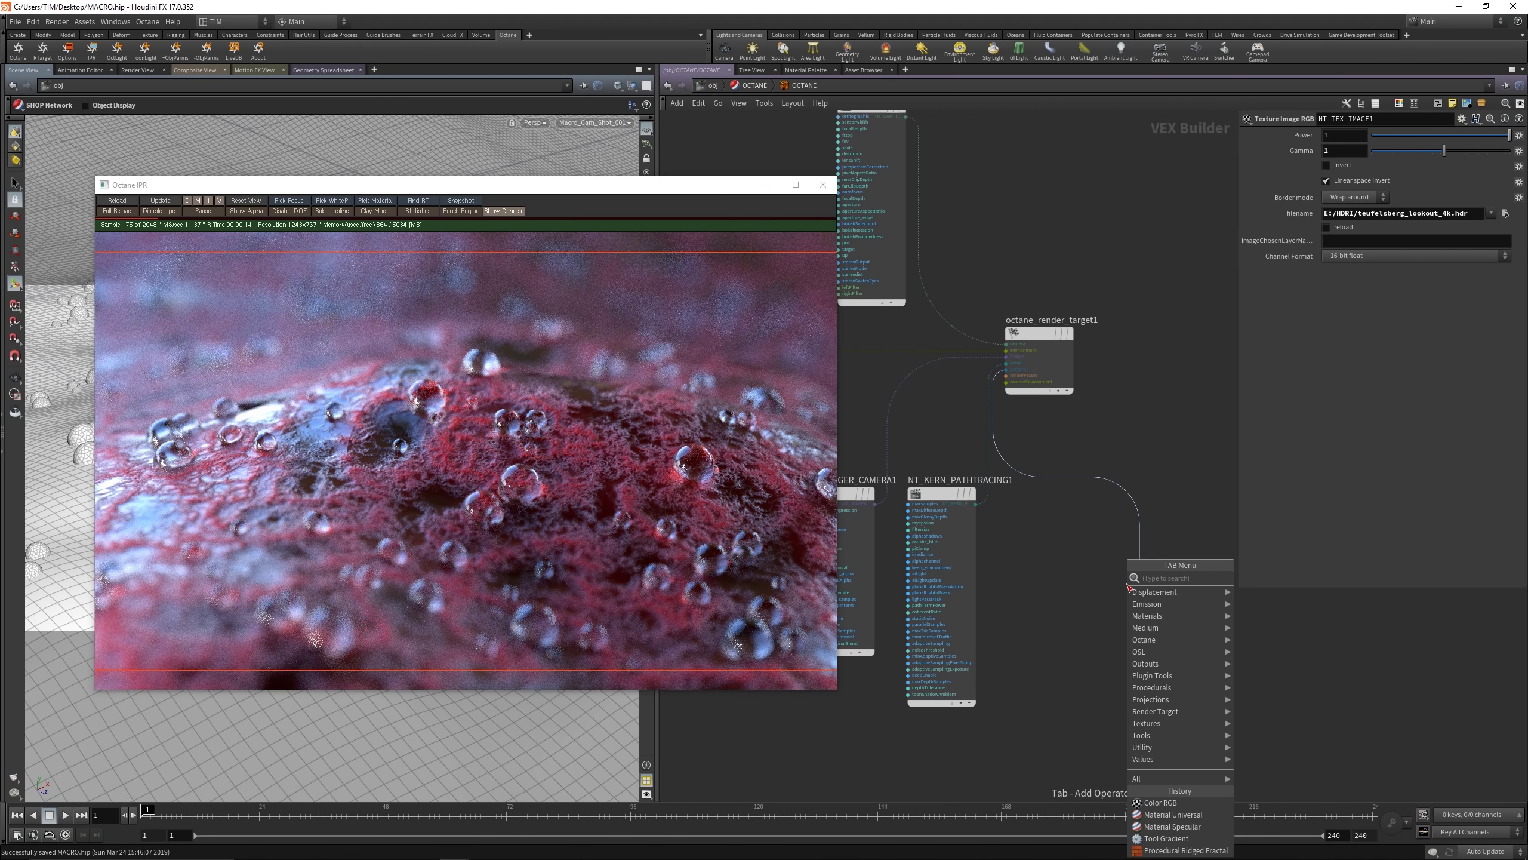
type("po")
key("Down")
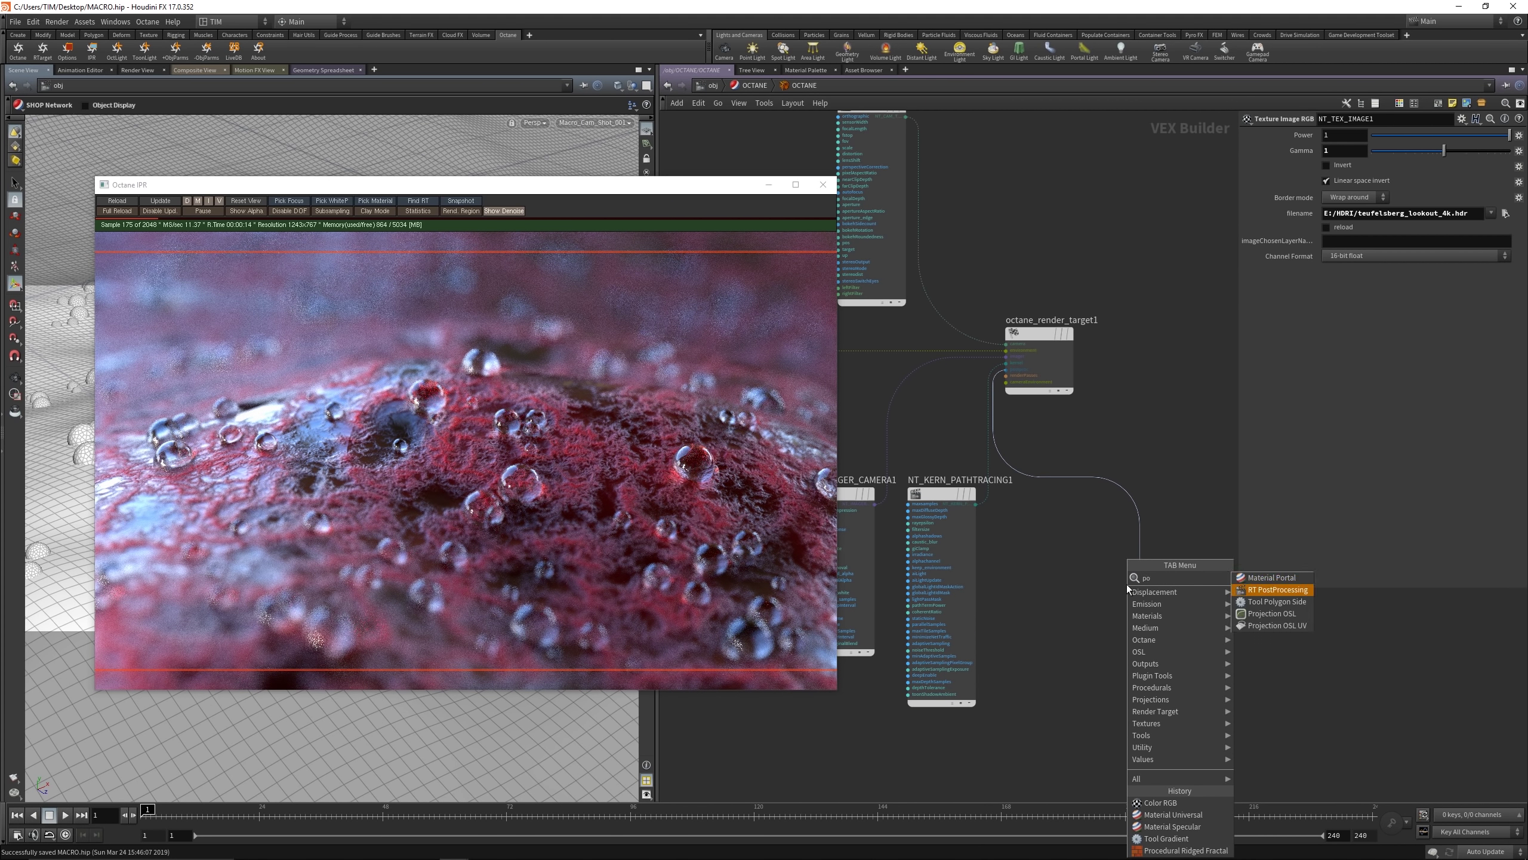
key("Return")
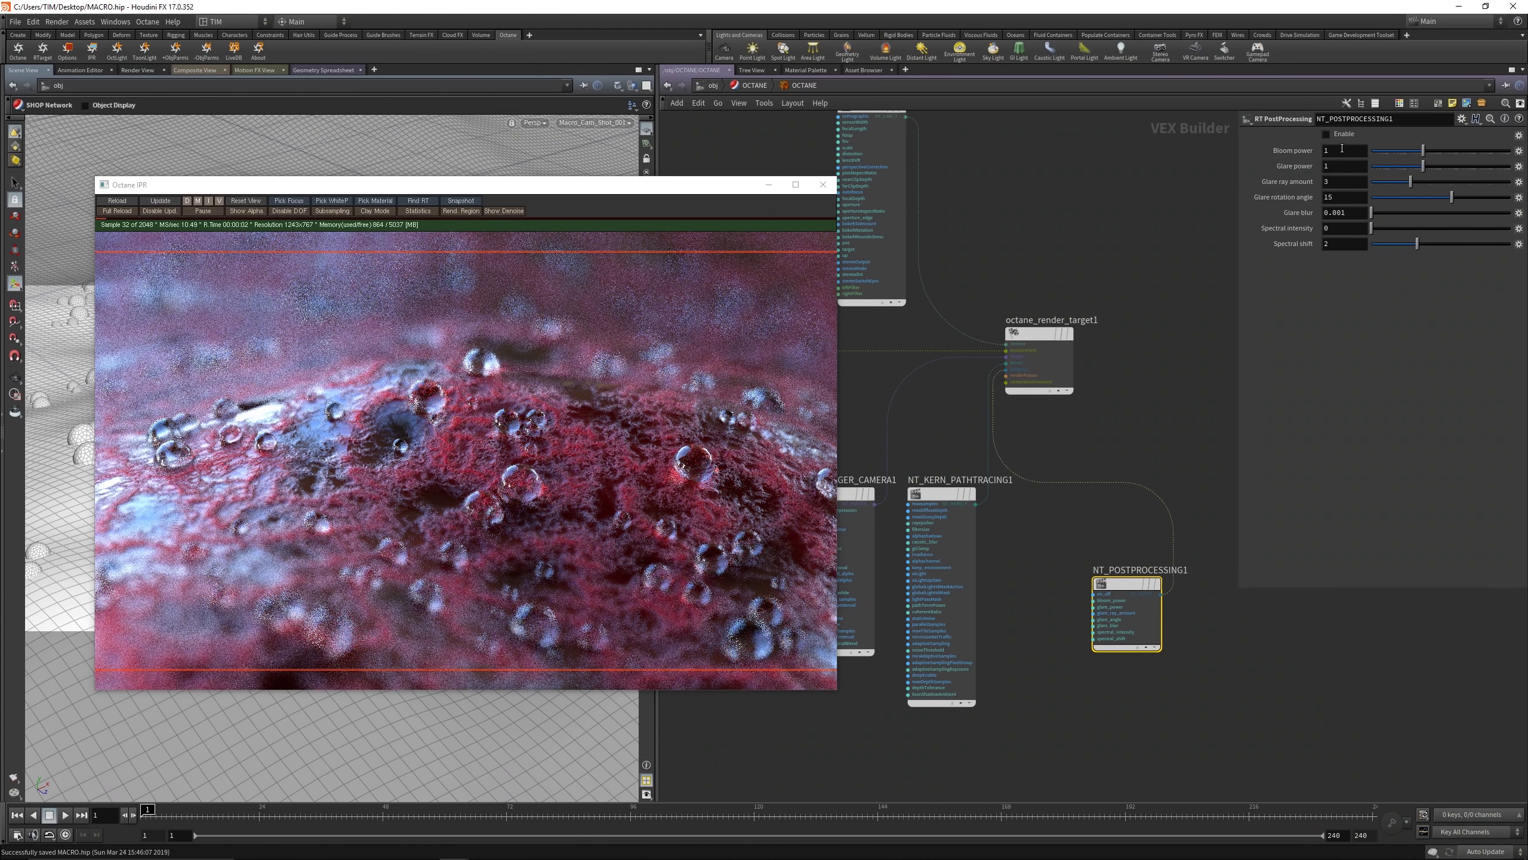
Step: Enable post processing on NT_POSTPROCESSING1 and set both bloom power and glare power to 2
left_click(1327, 134)
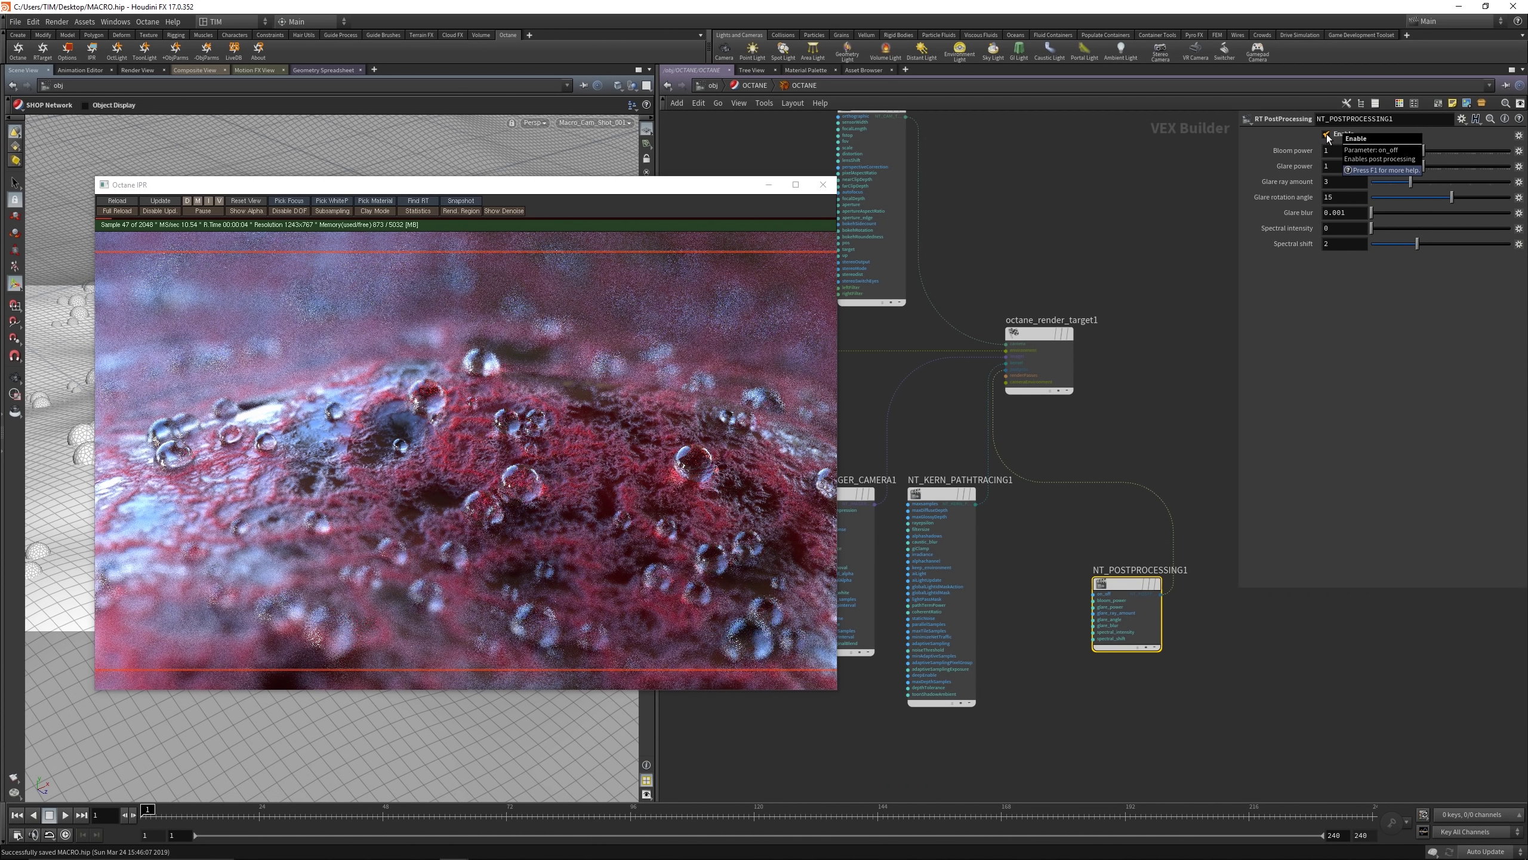
left_click(1335, 151)
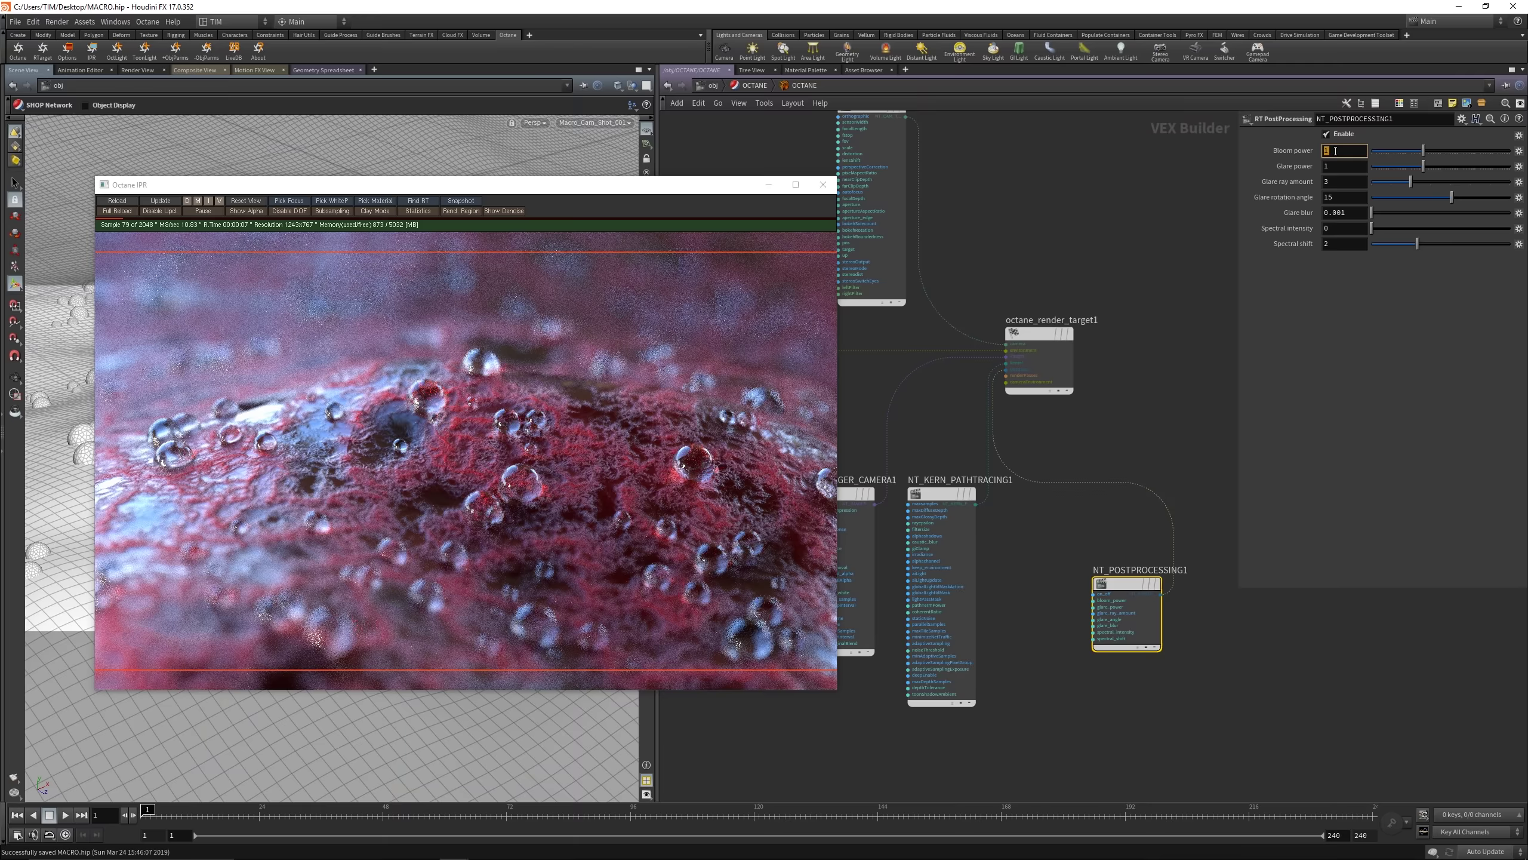
type("2")
key("Return")
left_click(1335, 165)
key("Return")
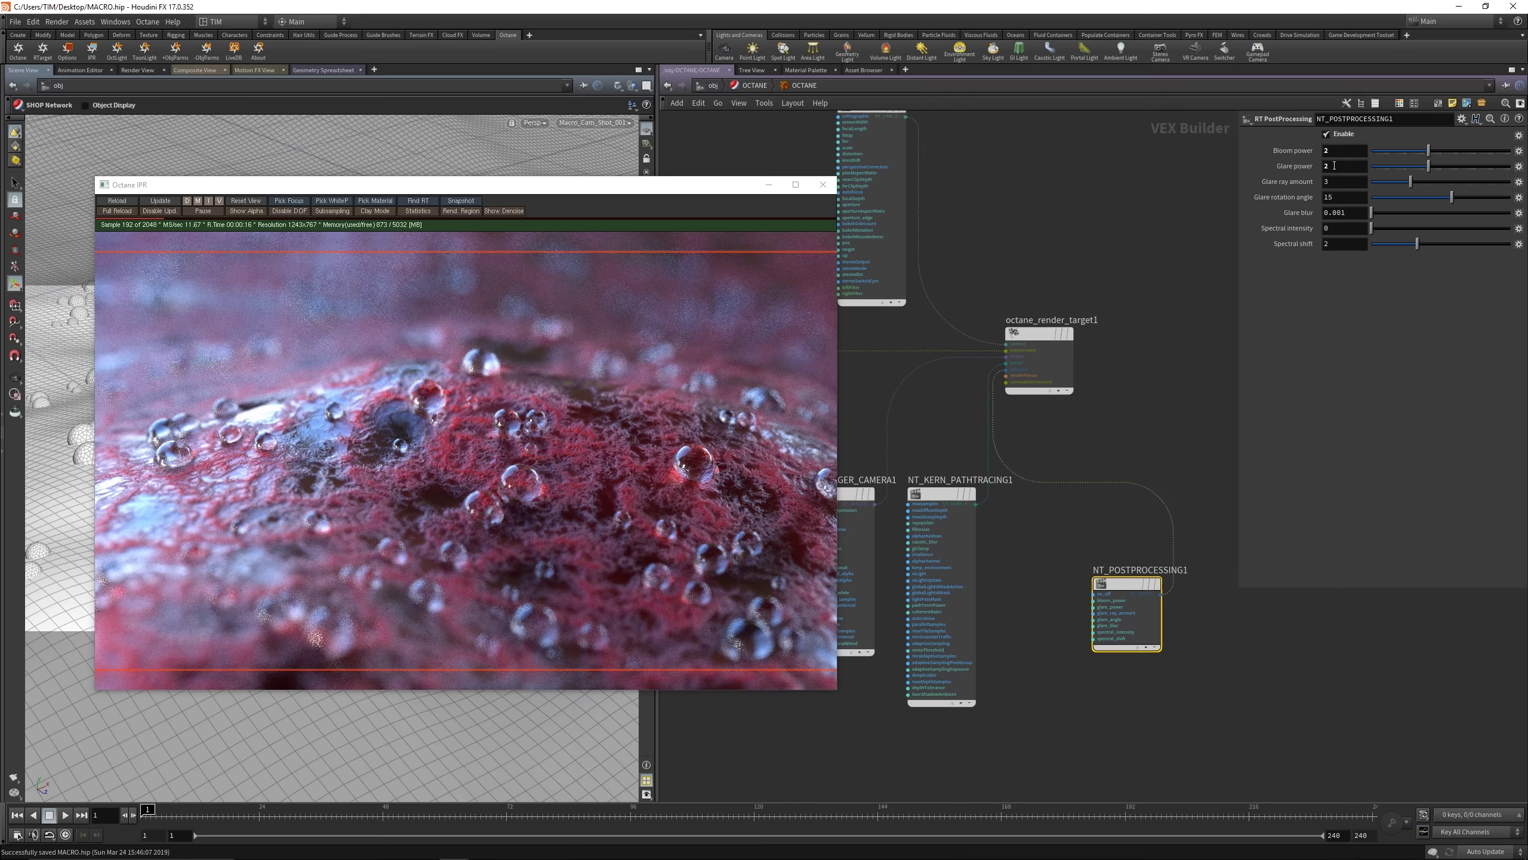
Step: Leave the render target network and return to the parent shader network with MAT_MACRO and MAT_DETAIL
left_click(1093, 453)
middle_click_drag(1126, 390, 1157, 393)
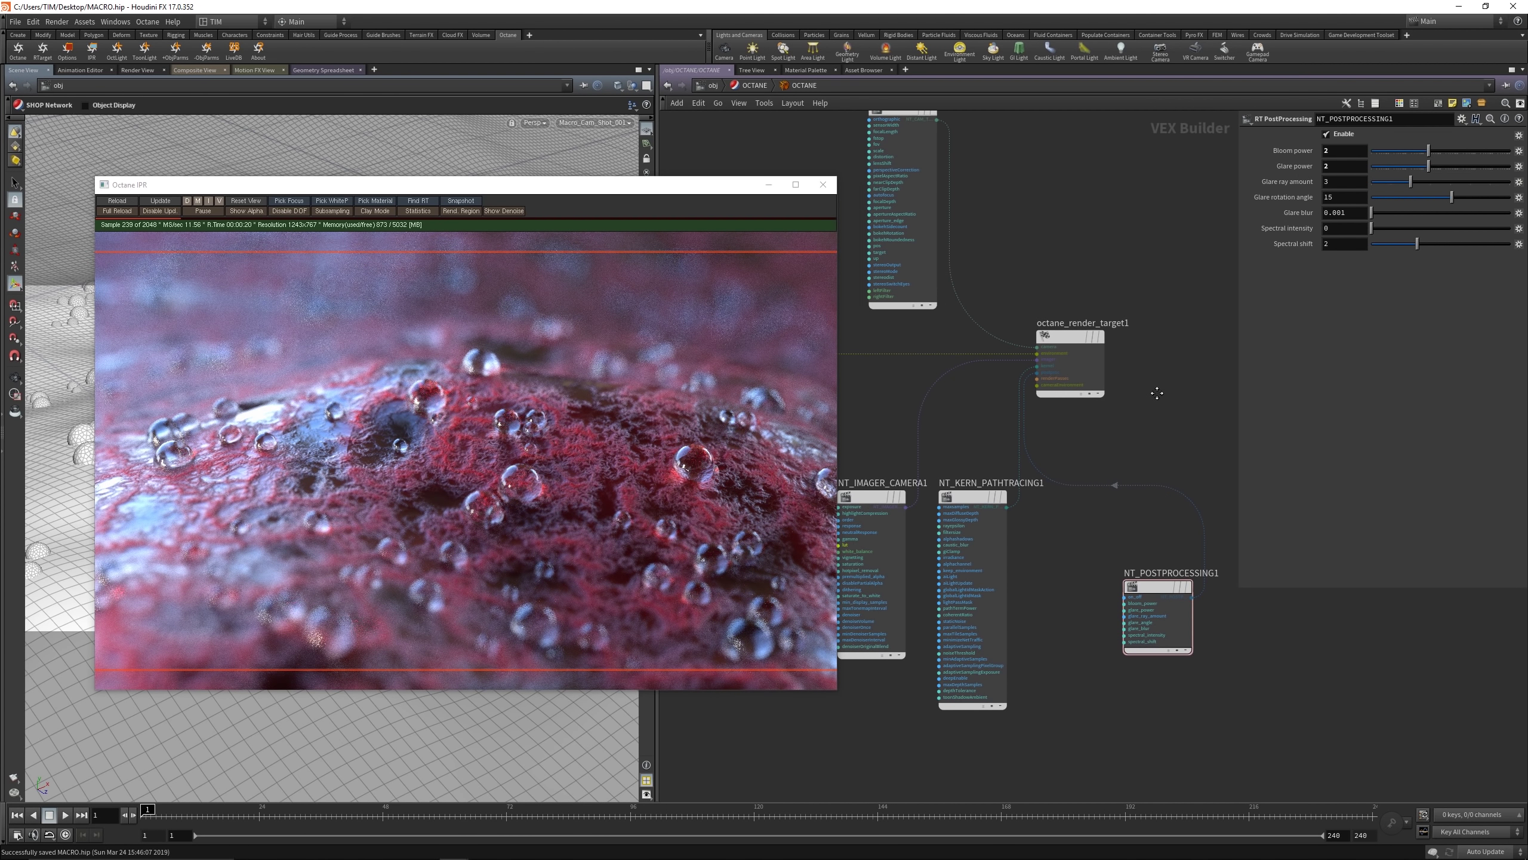
key("u")
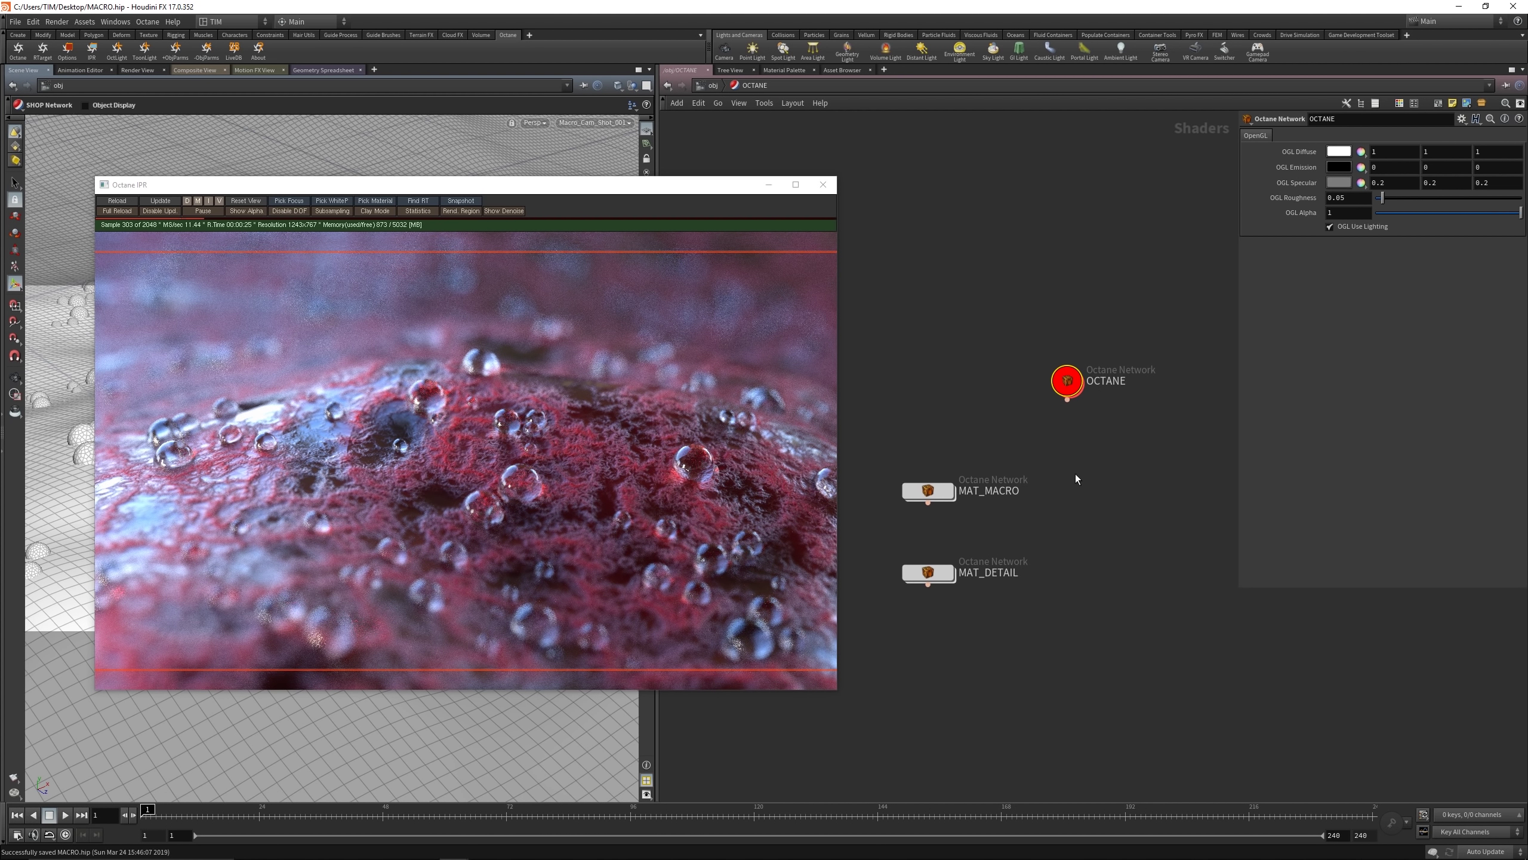
Step: Return to the object-level network, select Macro_Cam_Shot_001 and set its F-Stop to 1.8
key("u")
left_click(1129, 436)
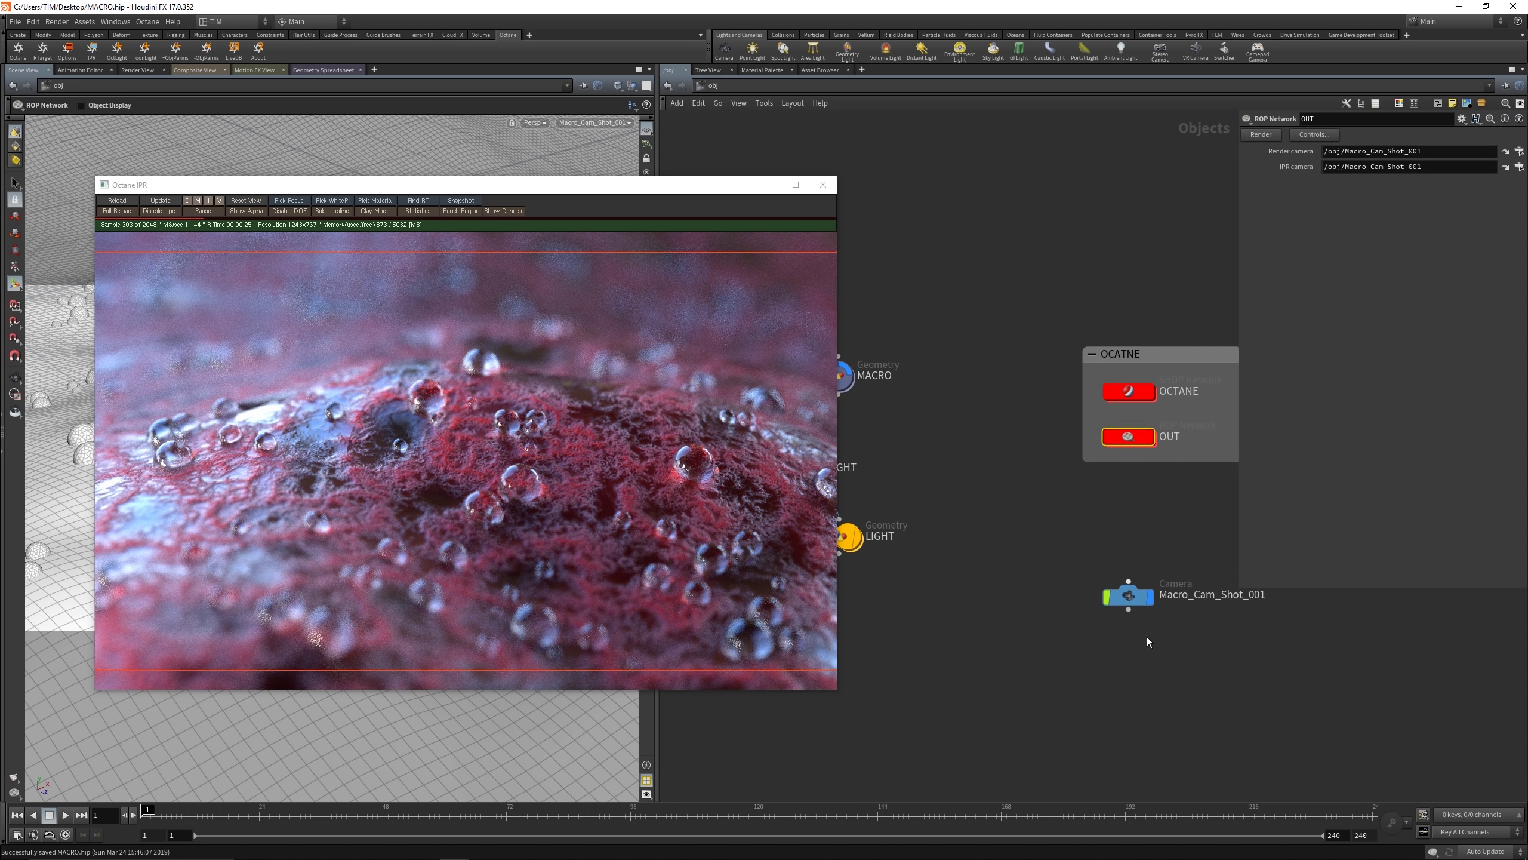
left_click(1129, 596)
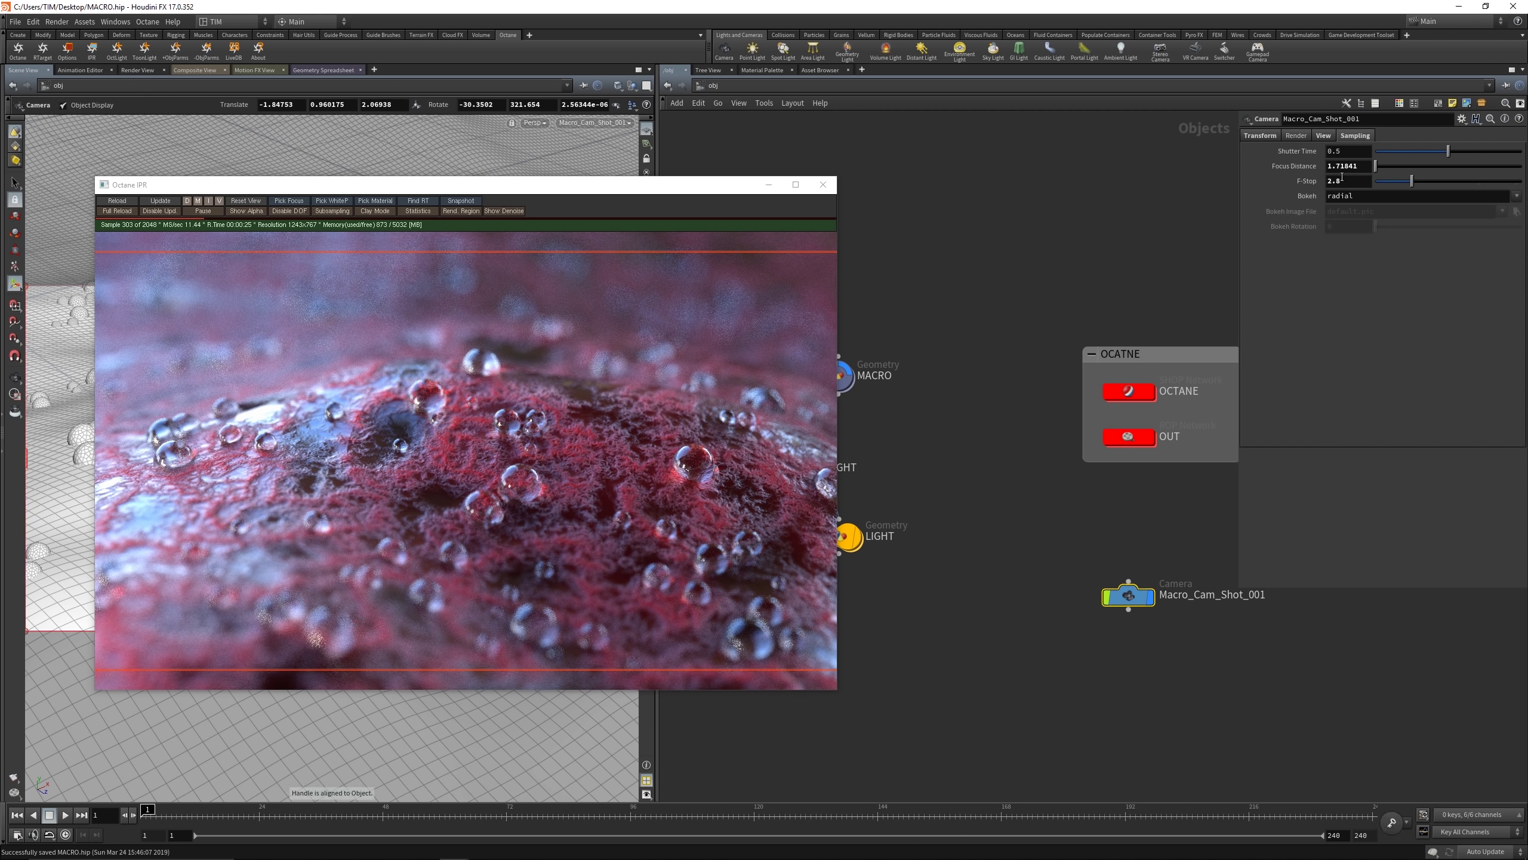
double_click(1342, 180)
type("1.8")
key("Return")
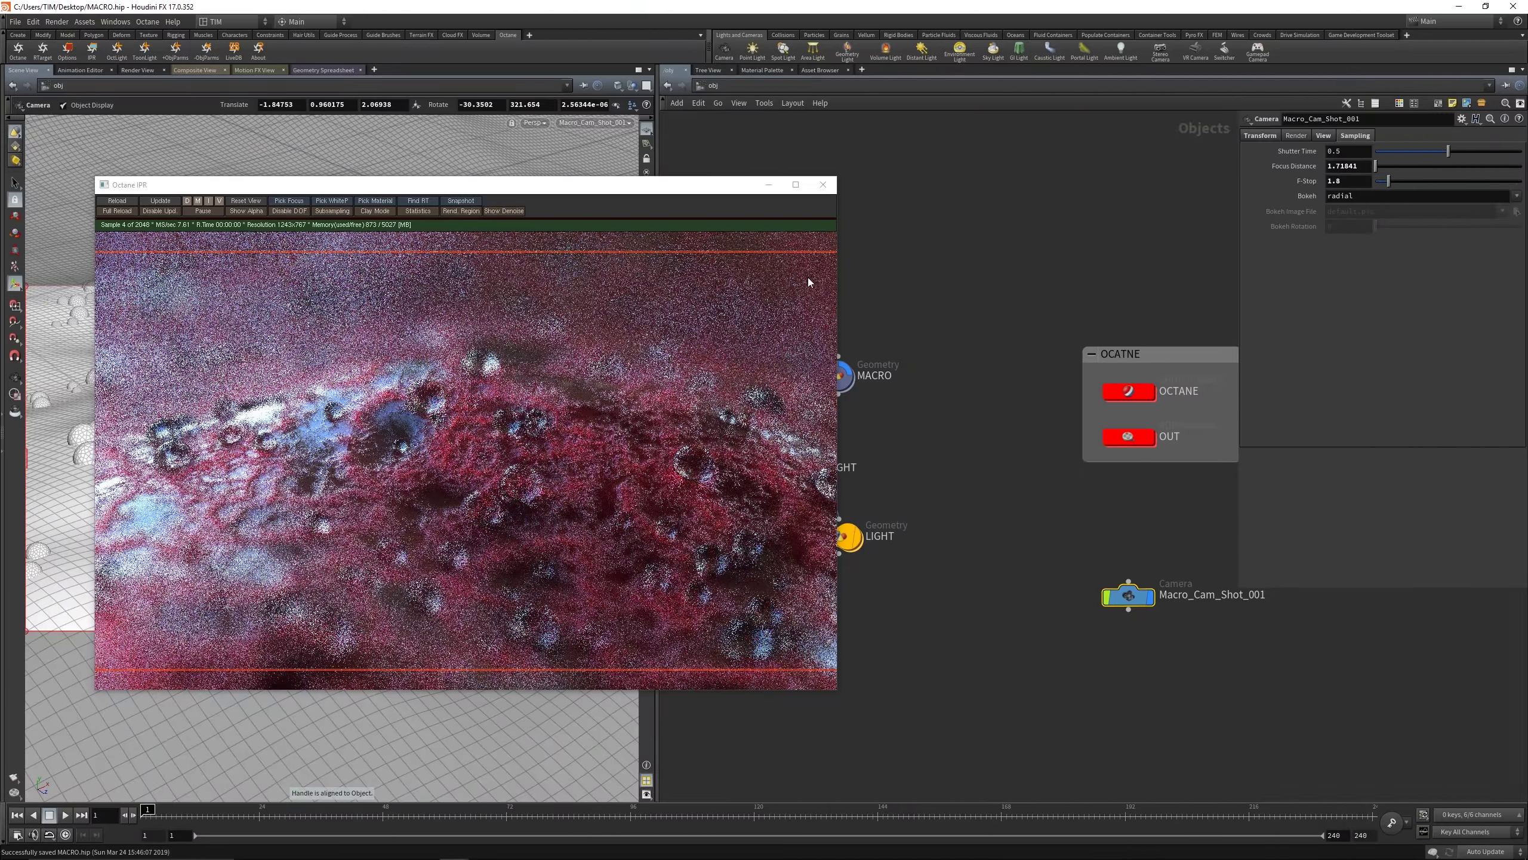
Step: Pick a new camera focus point in the Octane IPR at the large droplet in the middle of the terrain
left_click(286, 201)
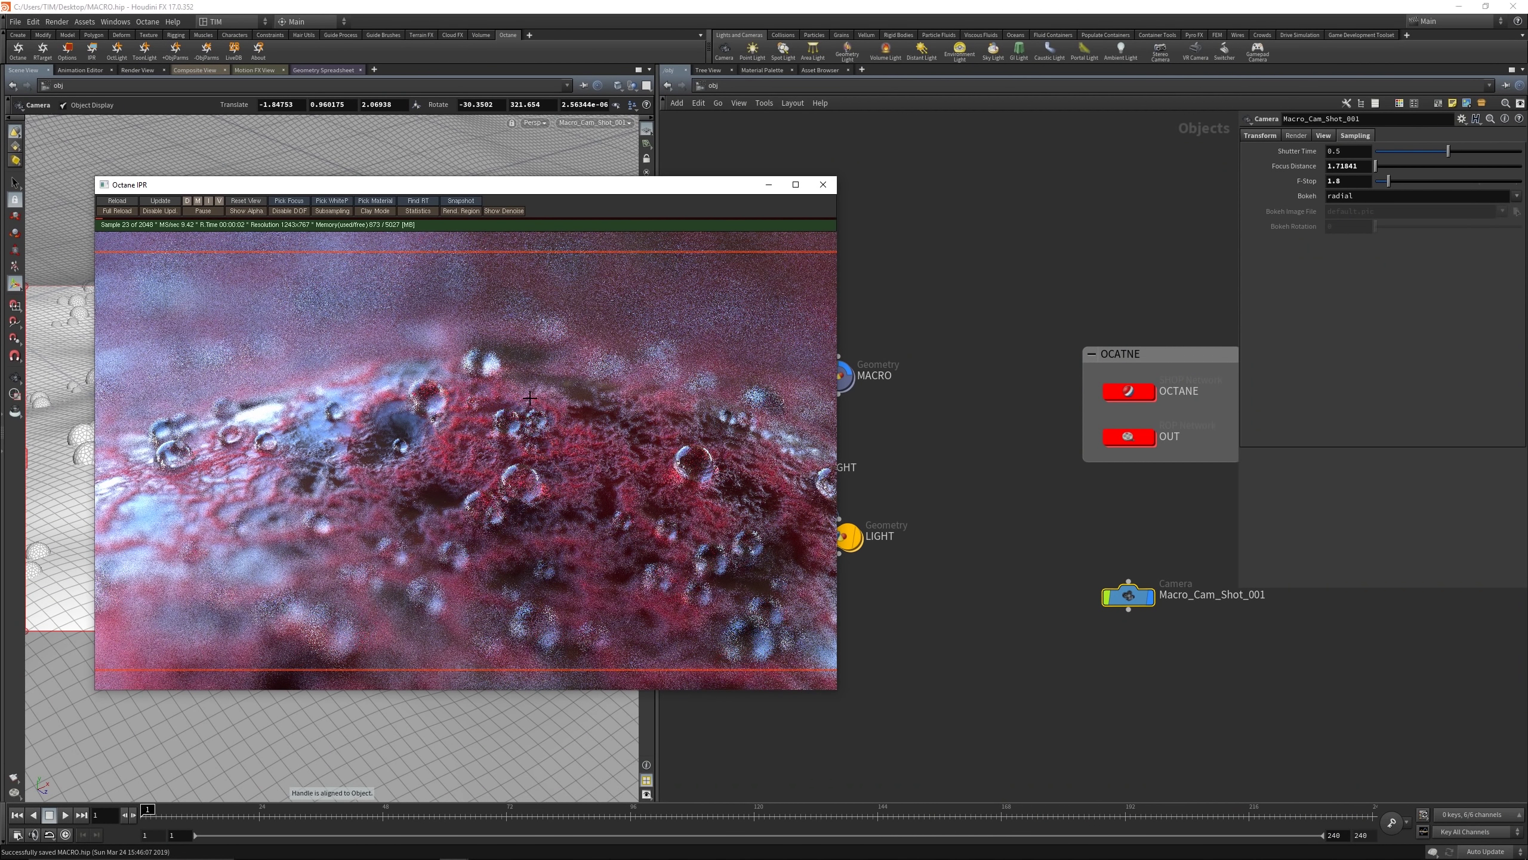
left_click(511, 504)
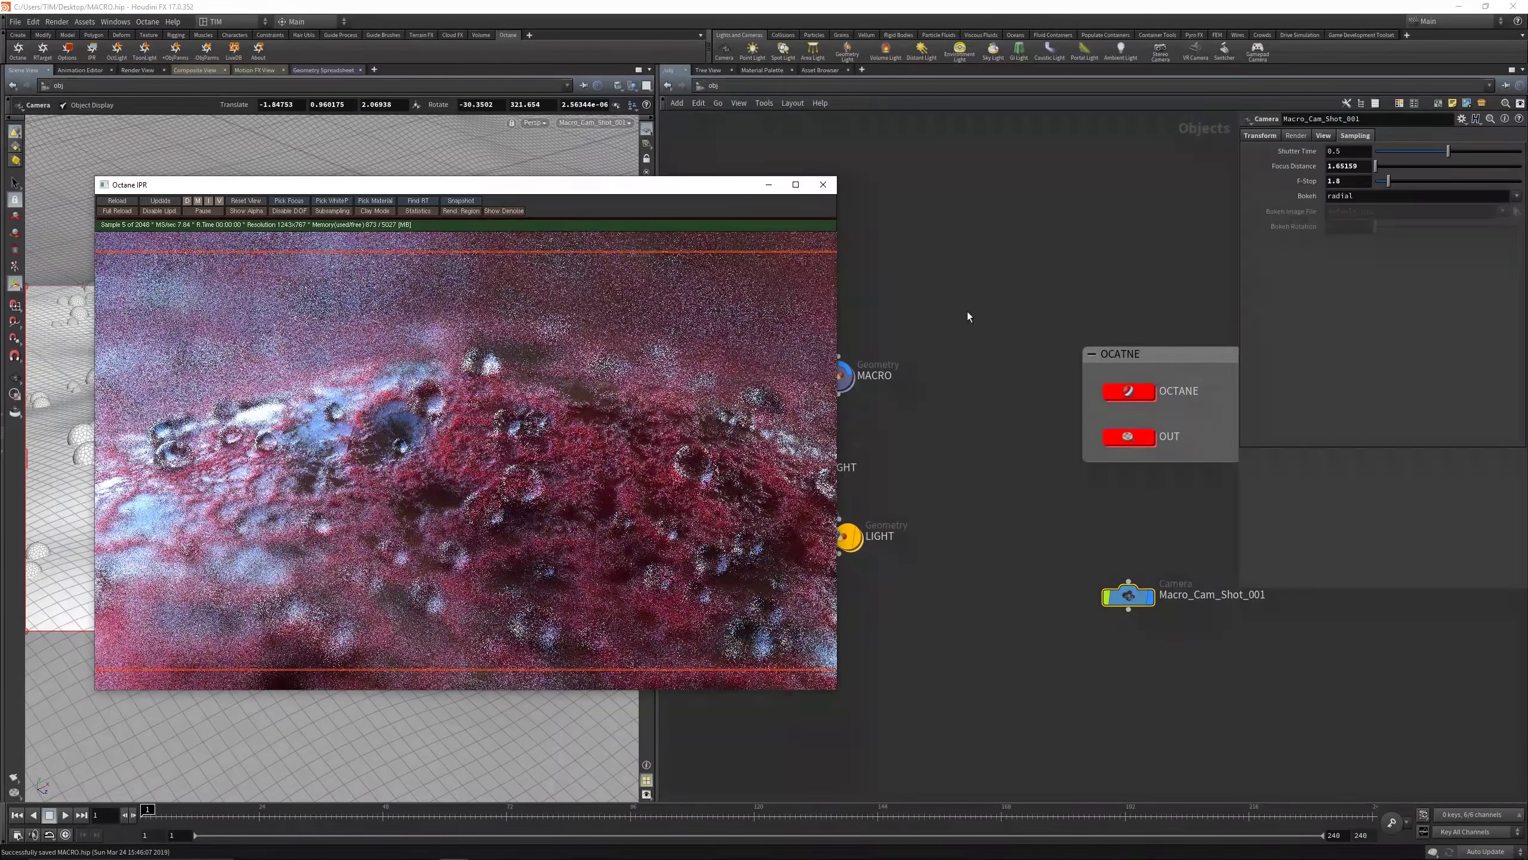
key("u")
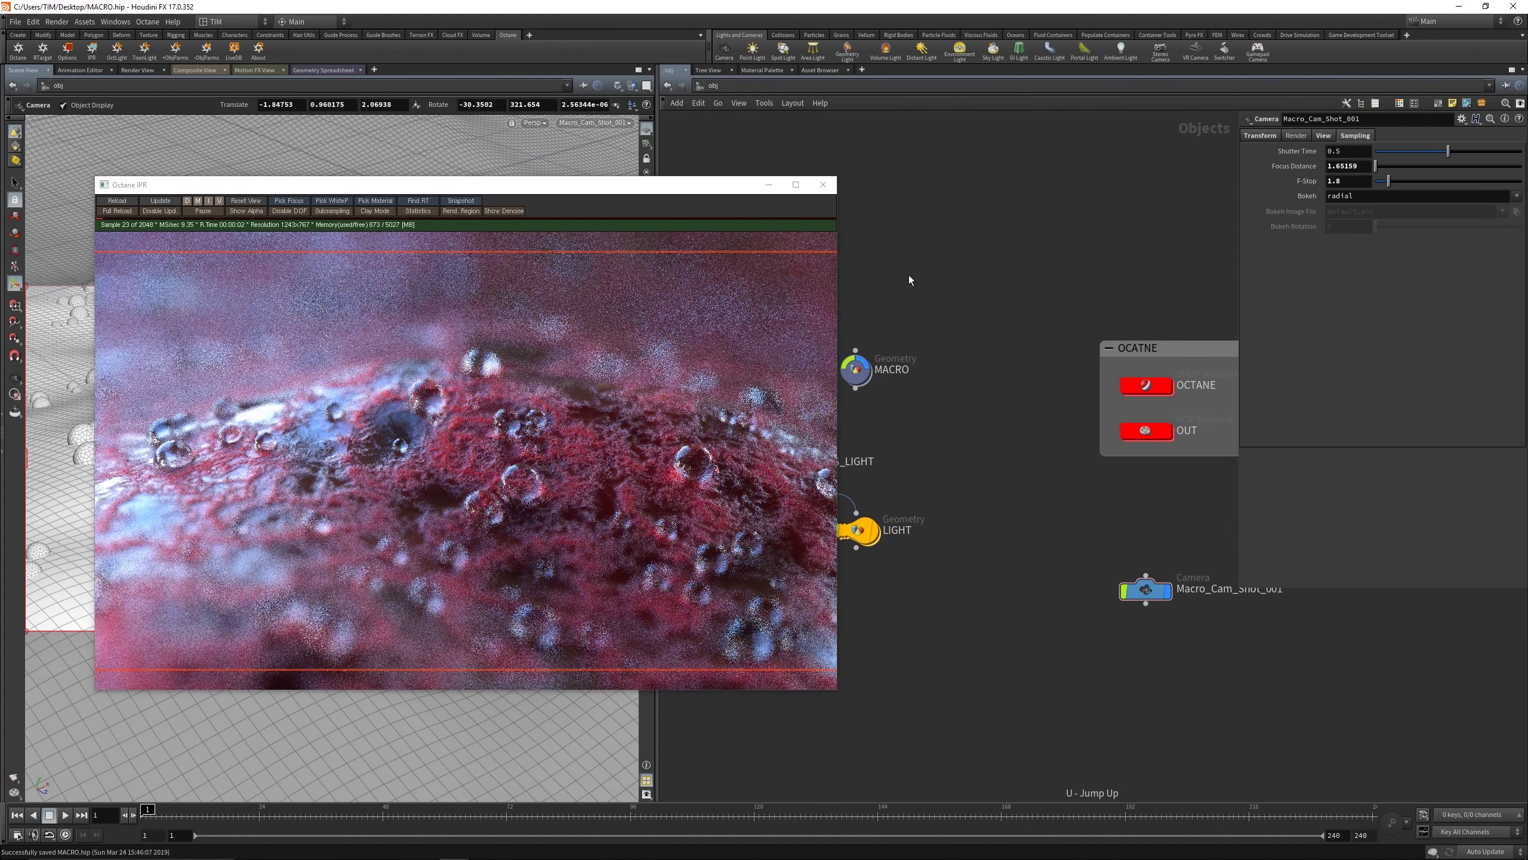
Step: Examine the shallow depth of field in the full-screen Octane IPR, then restore the window over the viewport
left_click(796, 185)
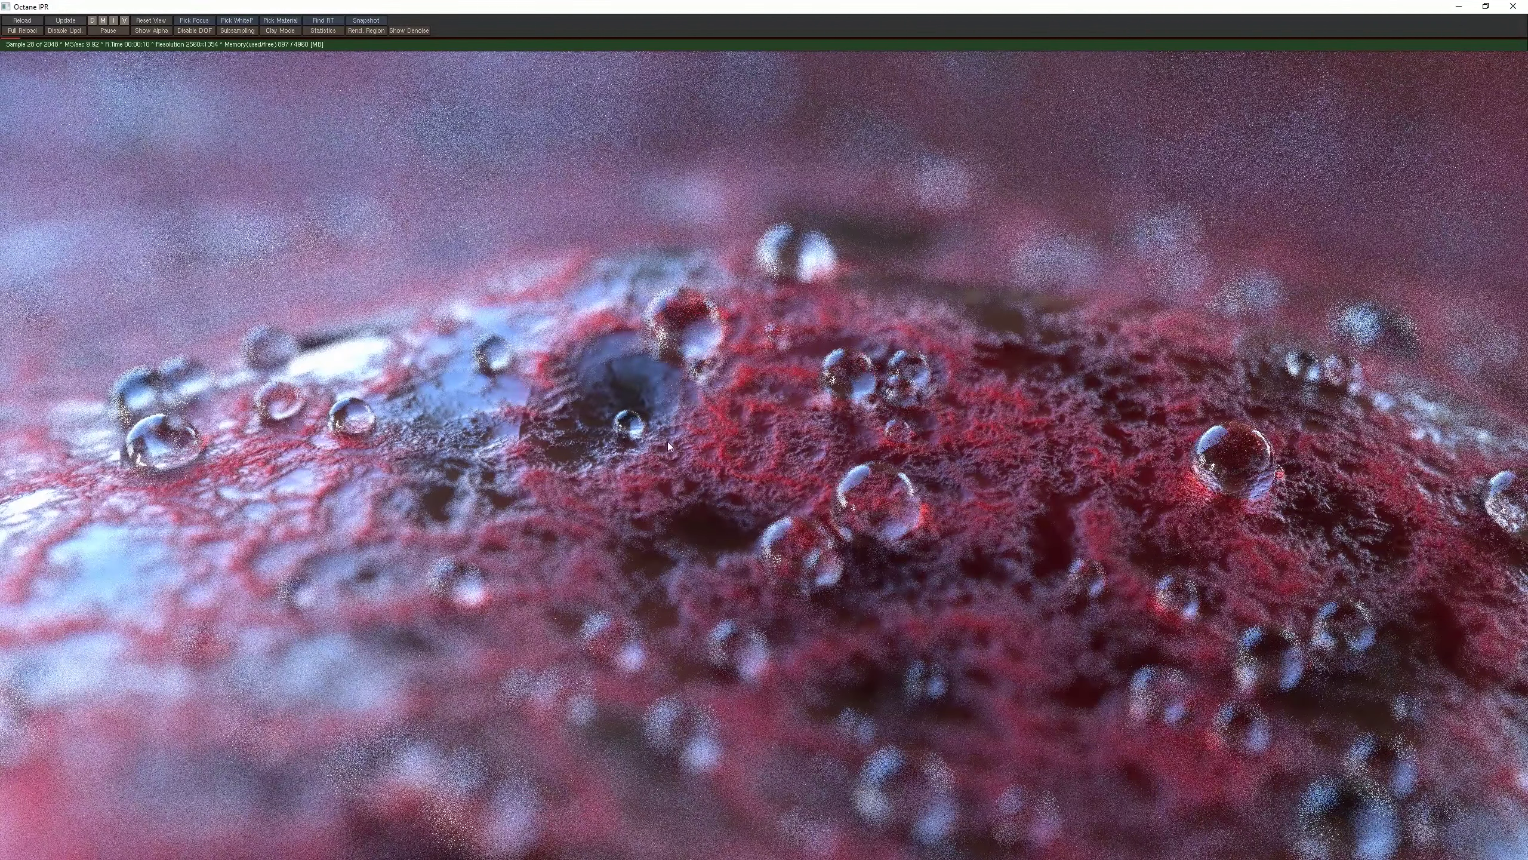
double_click(540, 10)
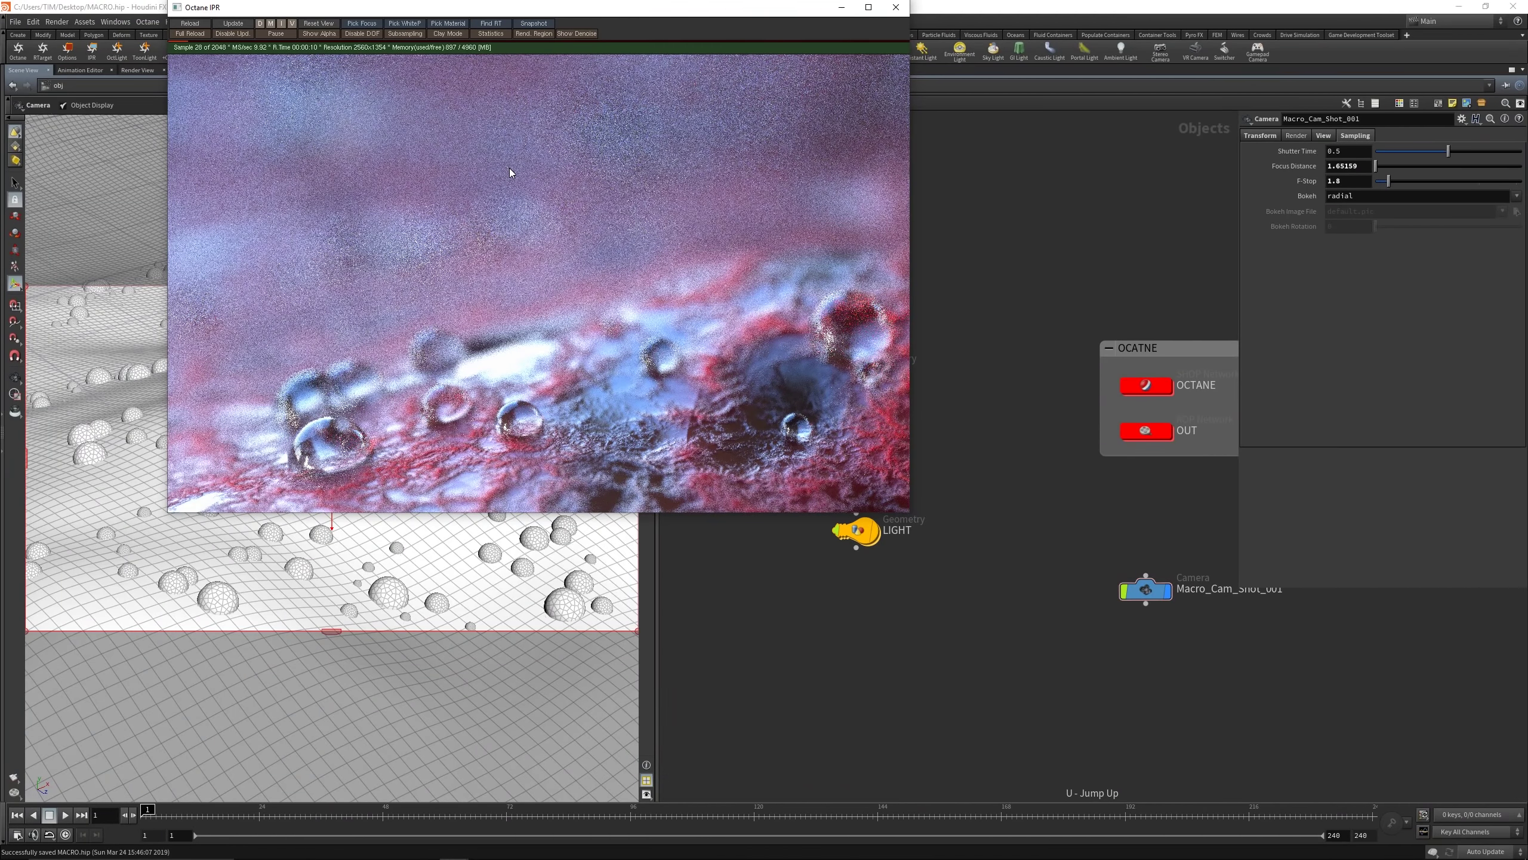
key("super+Up")
left_click_drag(425, 8, 507, 217)
left_click_drag(639, 224, 614, 195)
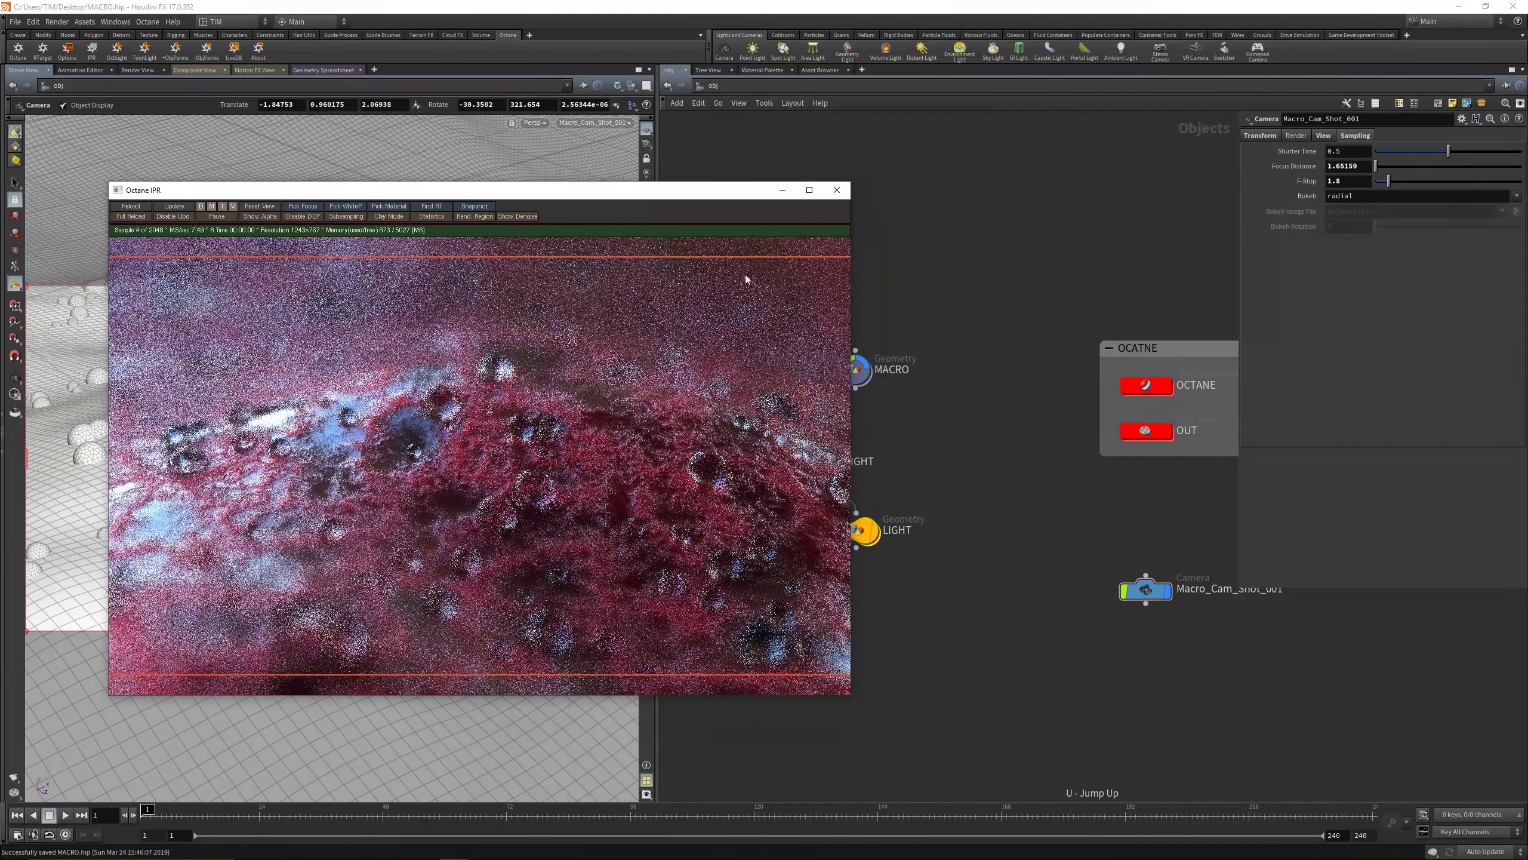
Step: Set the F-Stop of Macro_Cam_Shot_001 to 5.6 to compare the depth of field
double_click(1332, 180)
type("5")
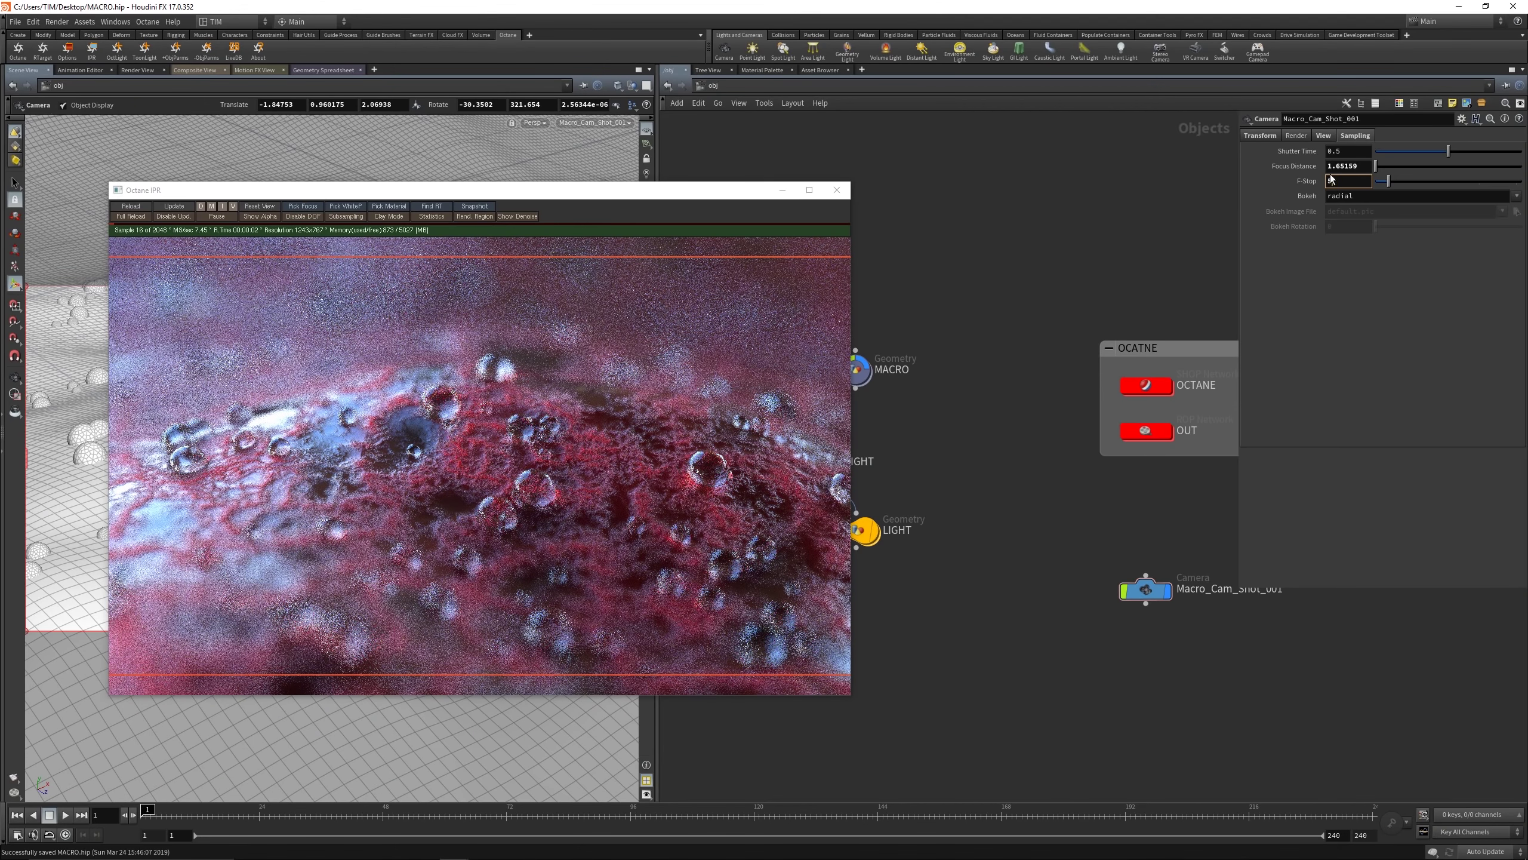
type(".6")
key("Return")
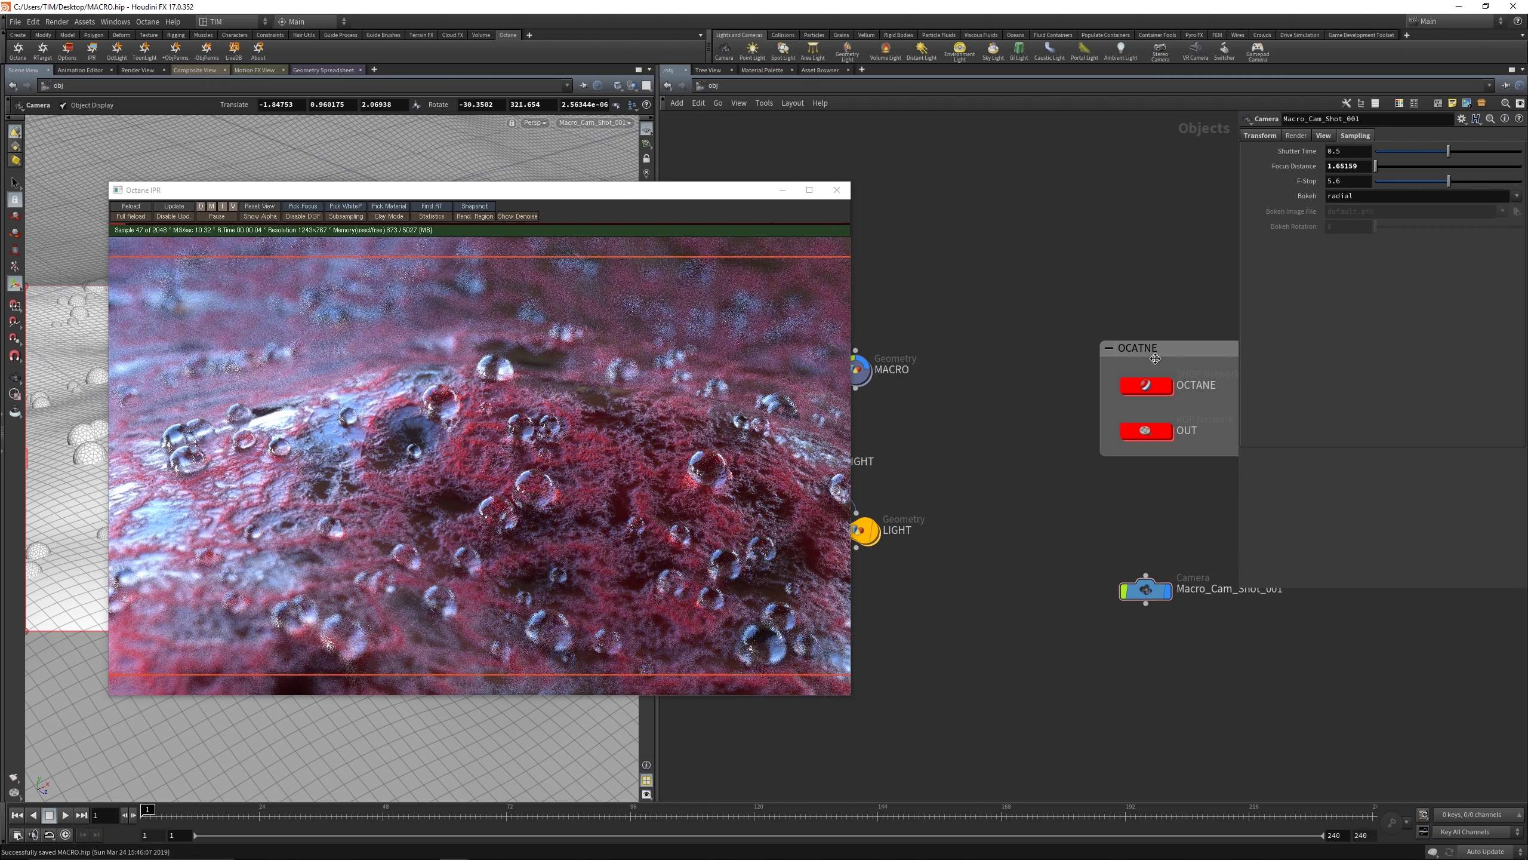
Step: Set the F-Stop of Macro_Cam_Shot_001 to 22 for a much deeper focus range
left_click(1348, 180)
type("22")
key("Return")
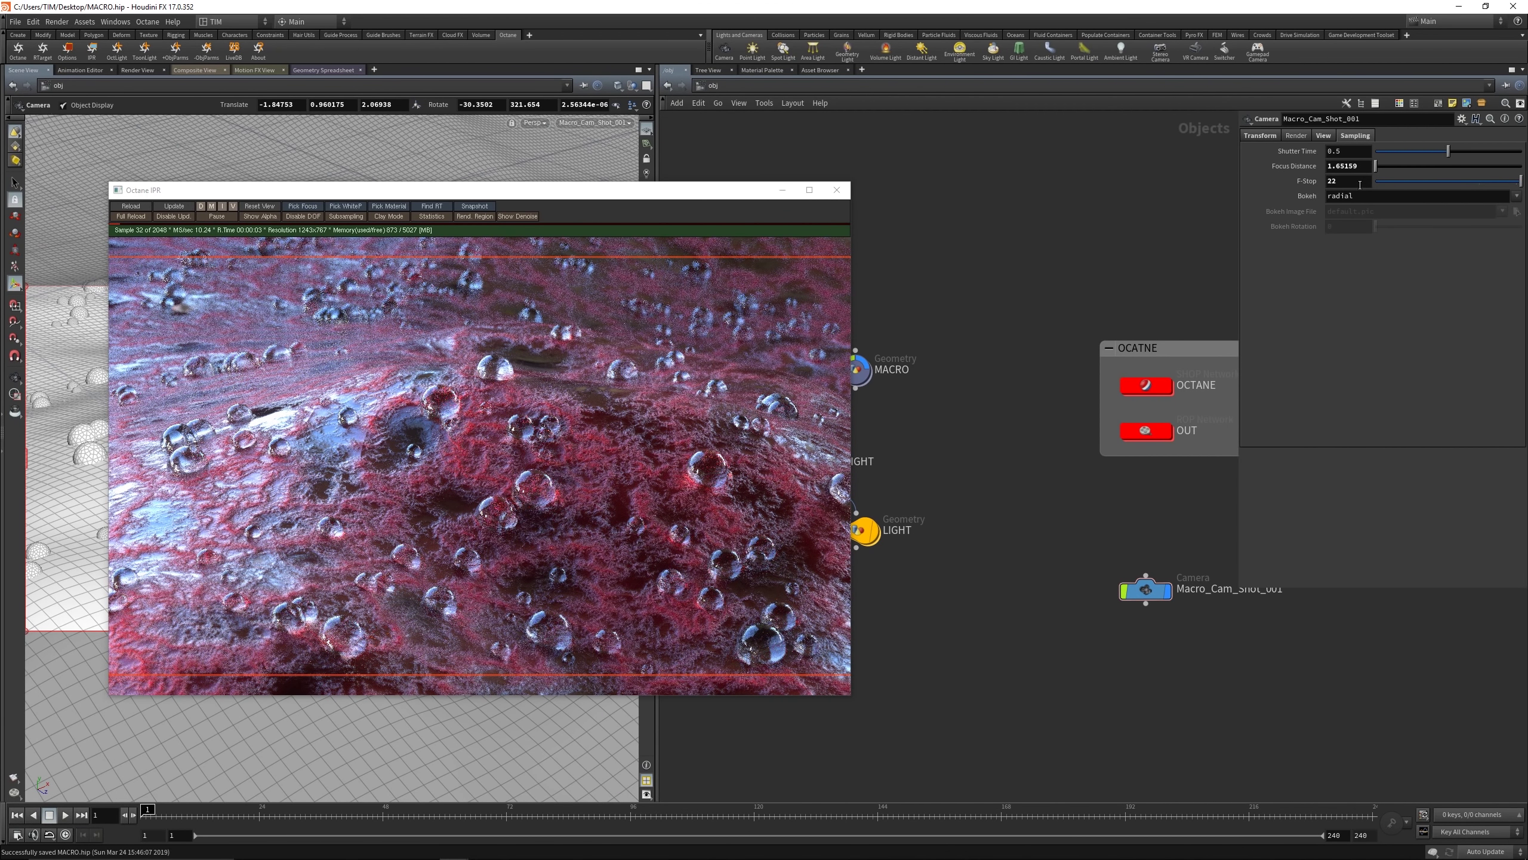
Step: Set the F-Stop of Macro_Cam_Shot_001 to 2.8
left_click(1360, 185)
type("2.8")
key("Return")
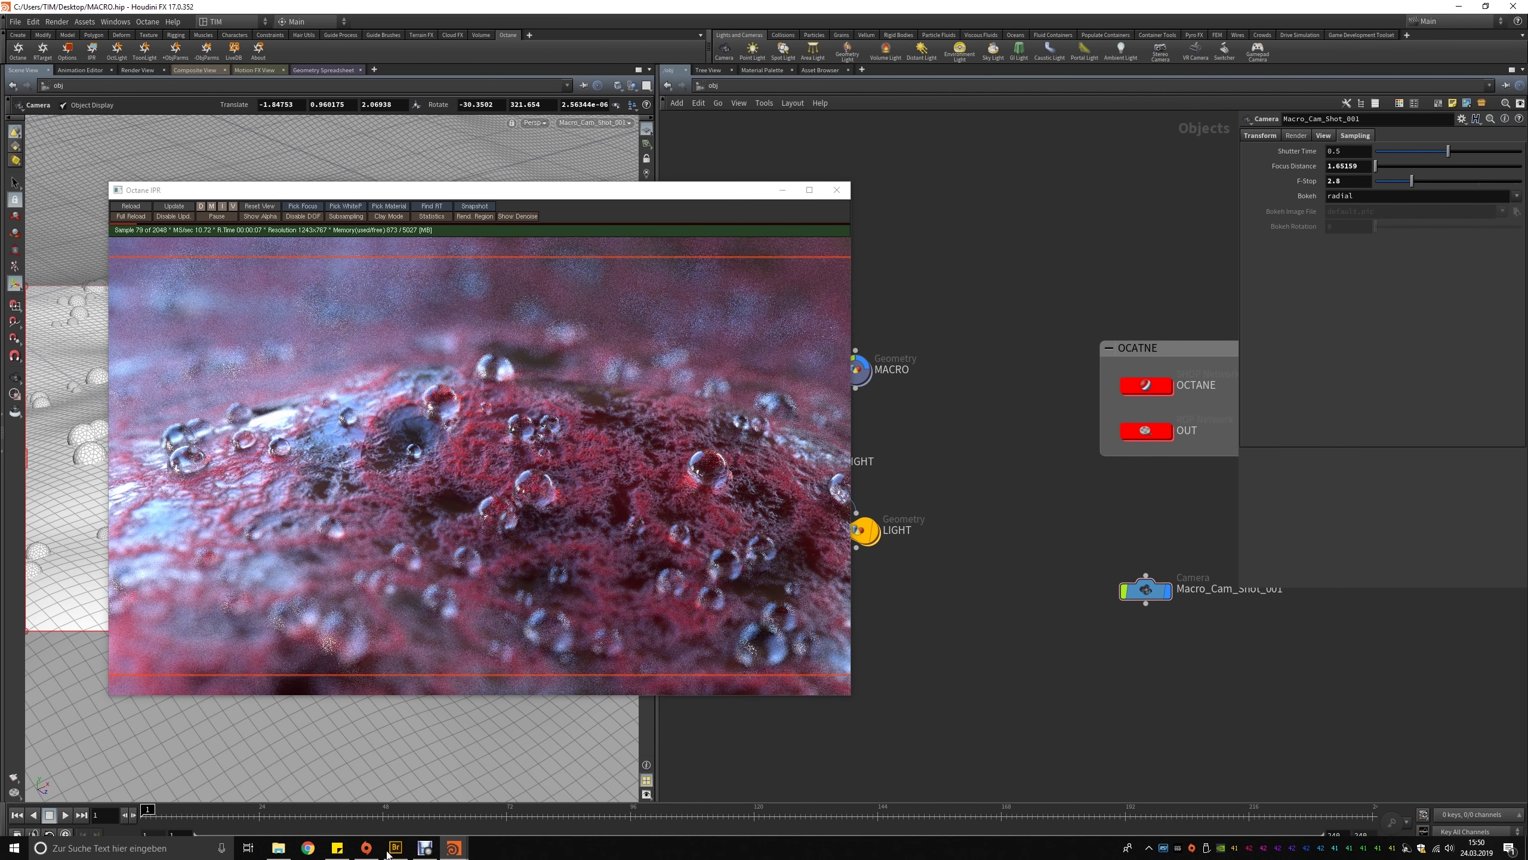
Step: Switch to Adobe Bridge, inspect surface details of the md_001.jpg preview with the loupe, and return to Houdini
left_click(395, 848)
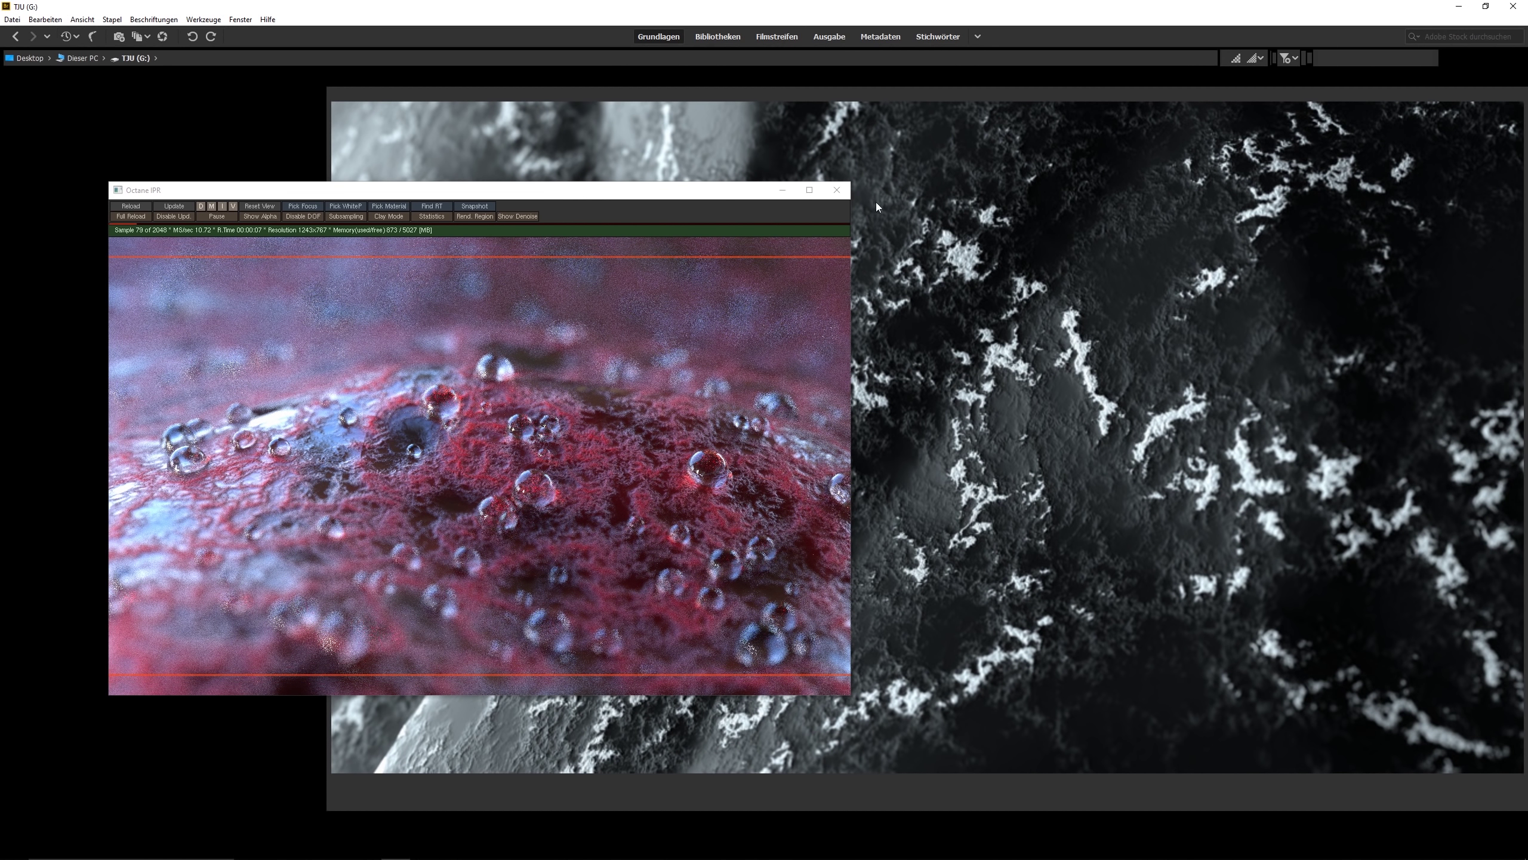
left_click(1029, 588)
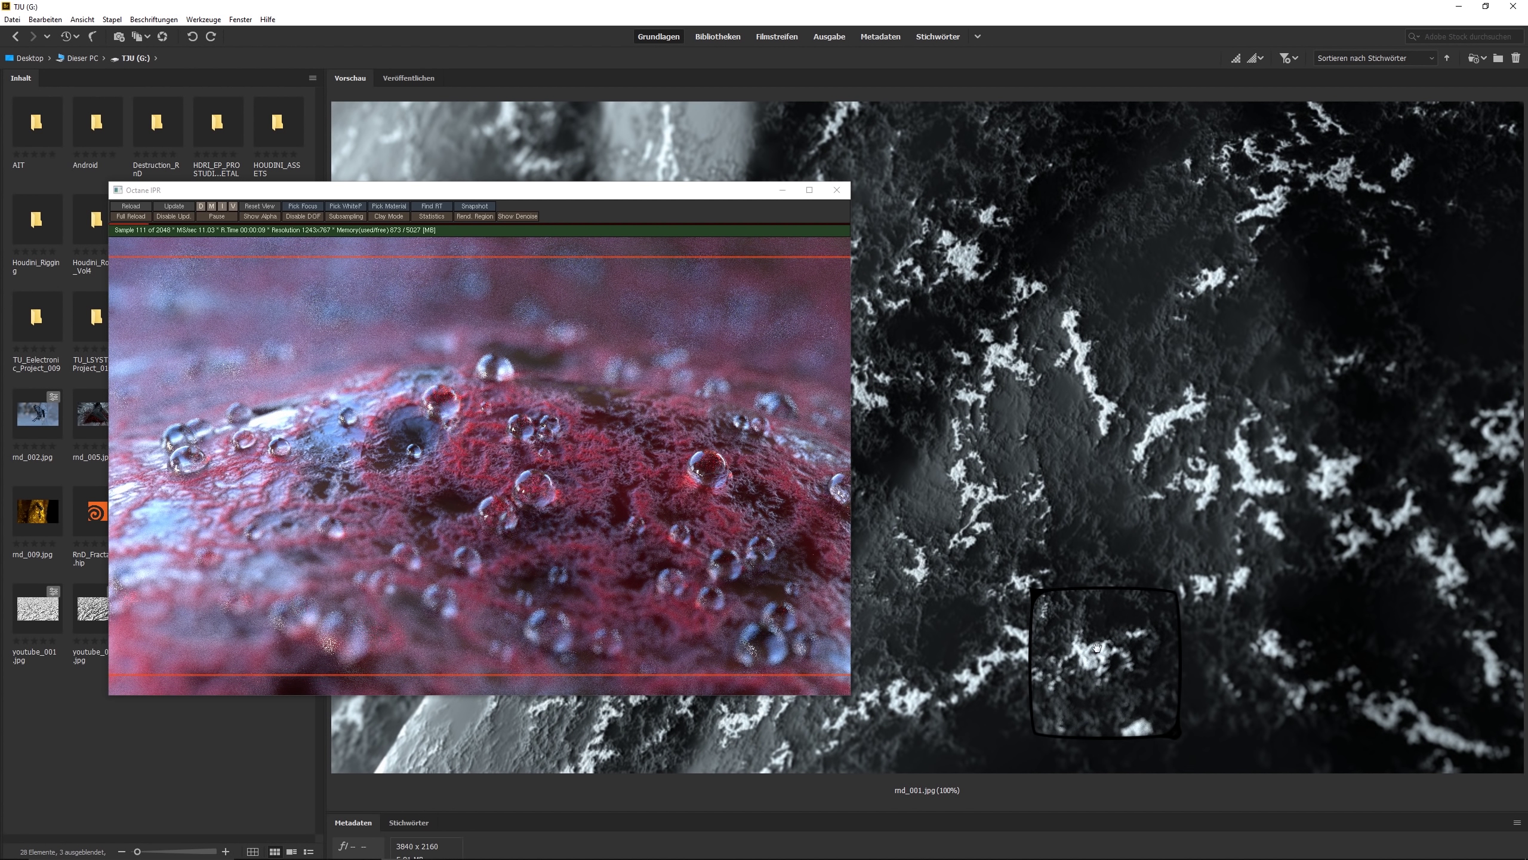
left_click_drag(1122, 688, 1068, 603)
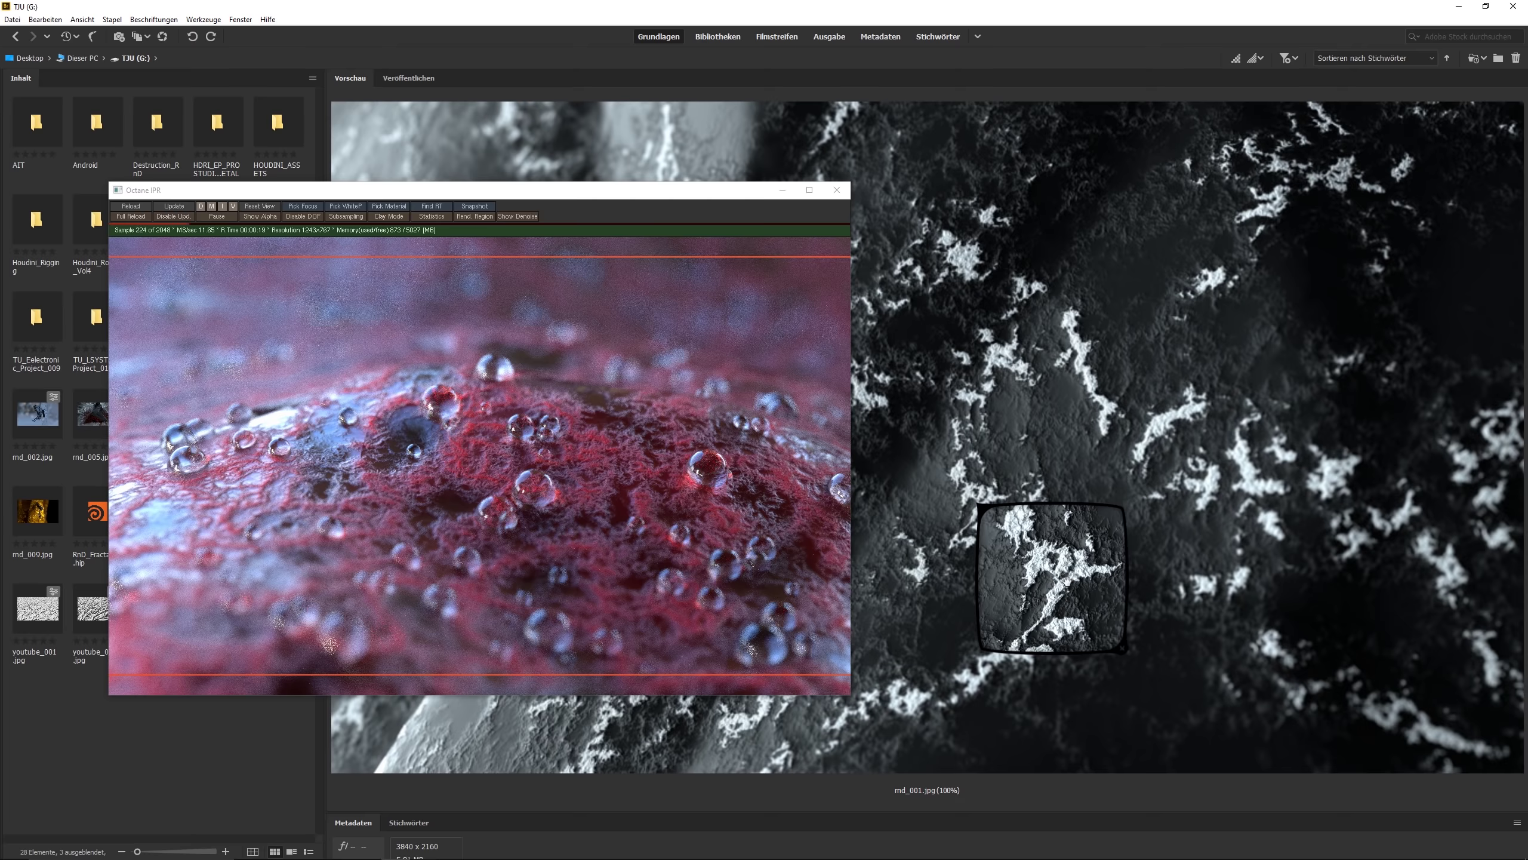
left_click(1067, 582)
left_click(1462, 10)
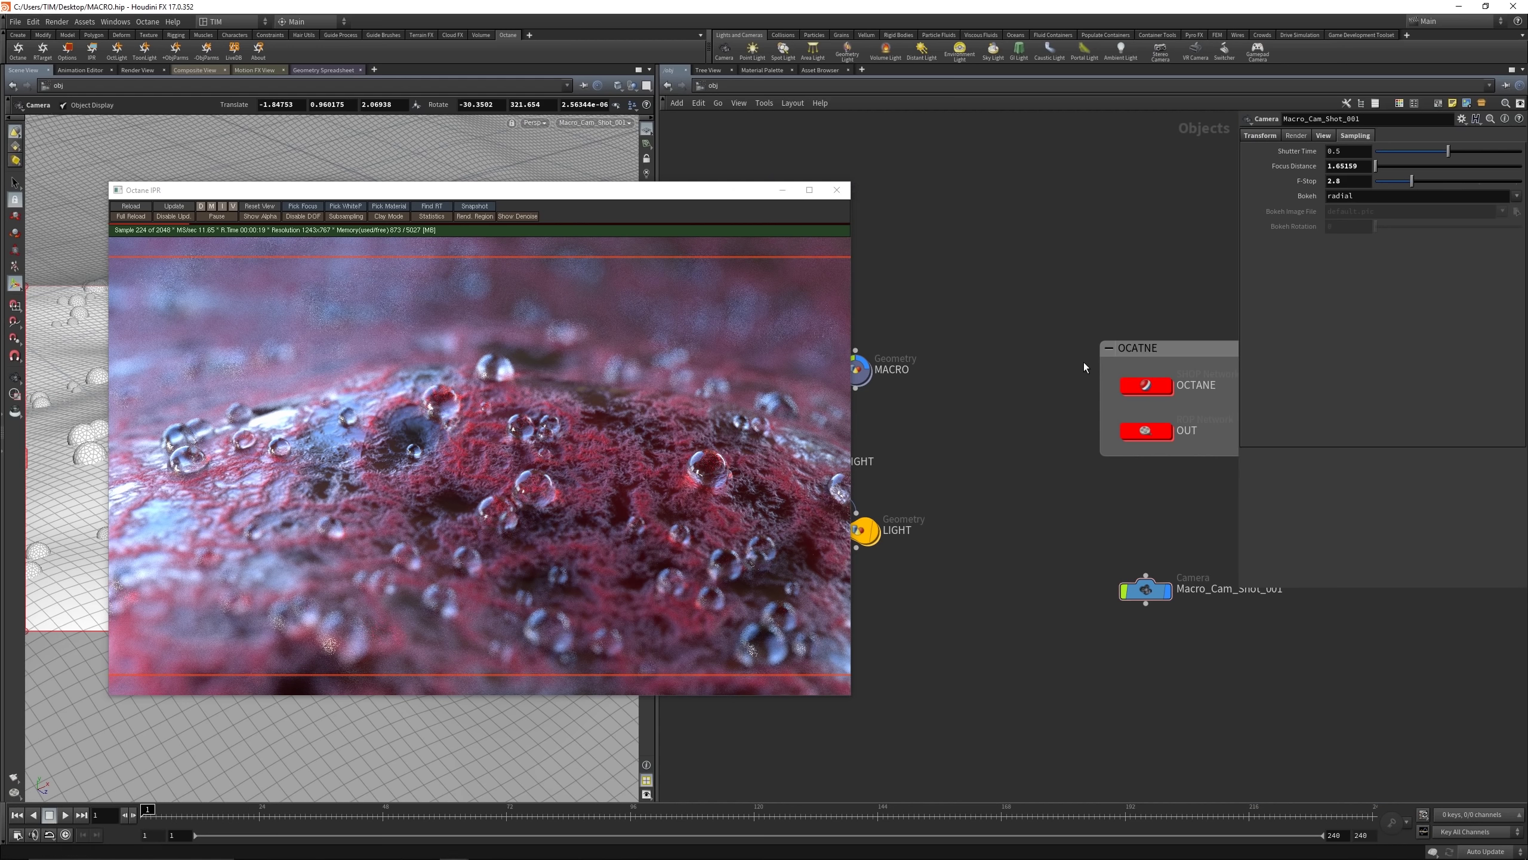